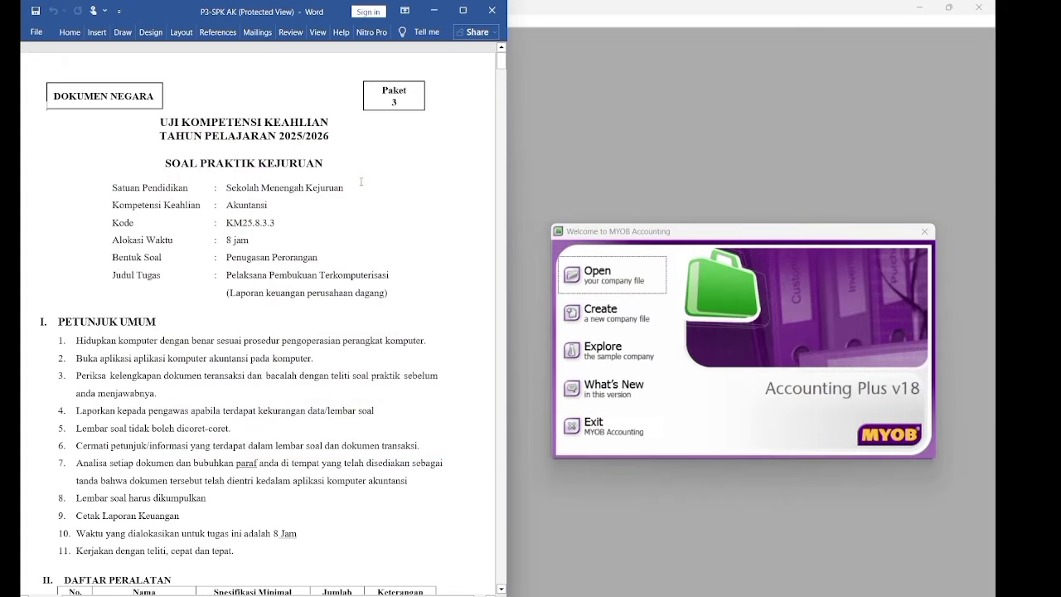
Copy the company name 'UD ES PRIMA' from the INFORMASI UMUM section of the exam sheet.
{"action": "scroll", "coordinate": [355, 249], "scroll_direction": "down", "scroll_amount": 5}
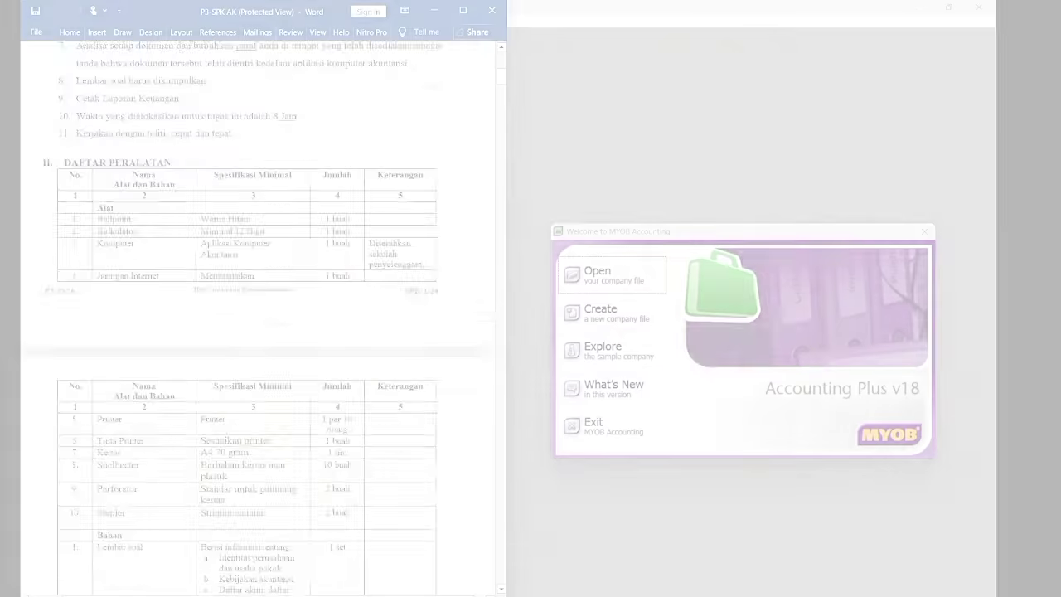
{"action": "scroll", "coordinate": [257, 319], "scroll_direction": "down", "scroll_amount": 10}
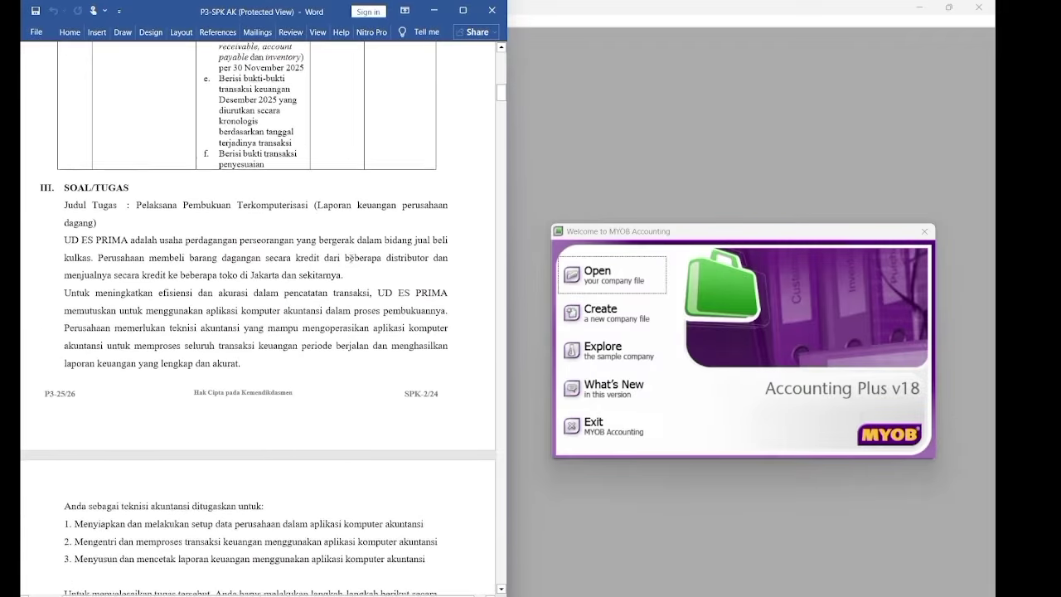
{"action": "scroll", "coordinate": [349, 258], "scroll_direction": "down", "scroll_amount": 15}
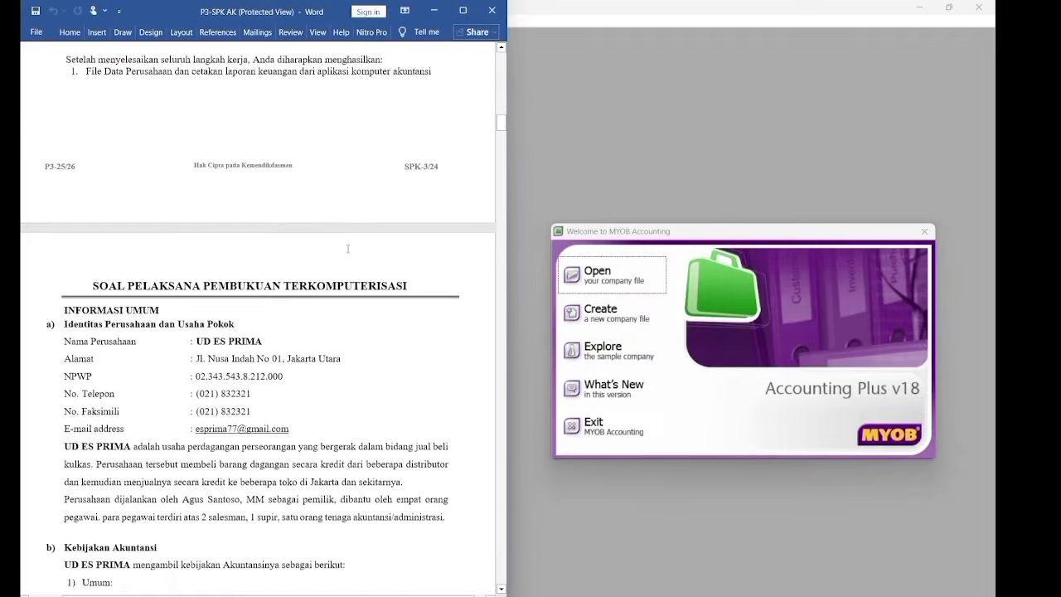
{"action": "scroll", "coordinate": [348, 248], "scroll_direction": "down", "scroll_amount": 5}
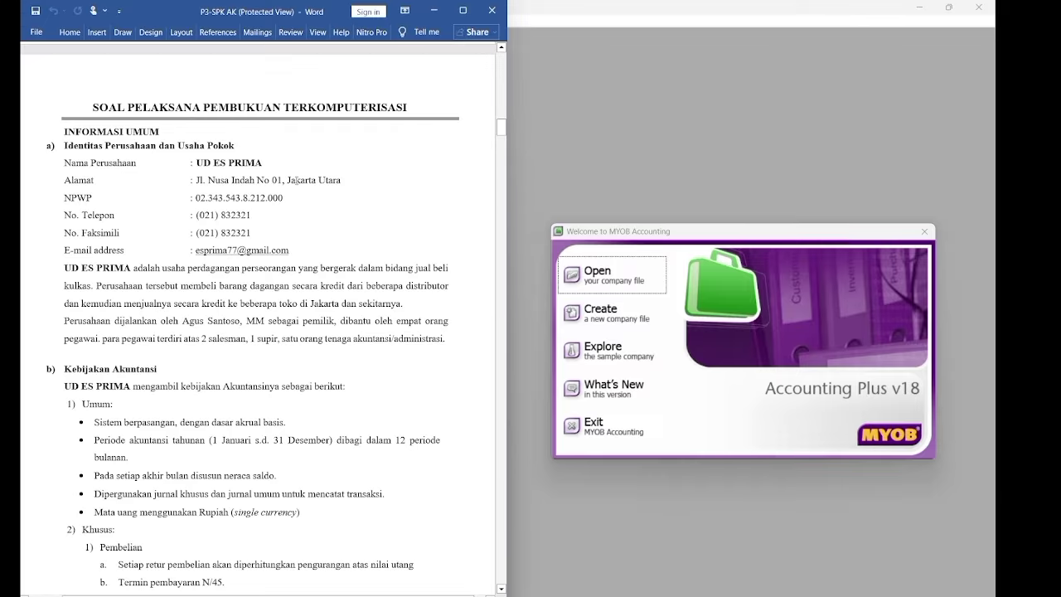
{"action": "scroll", "coordinate": [261, 185], "scroll_direction": "down", "scroll_amount": 1}
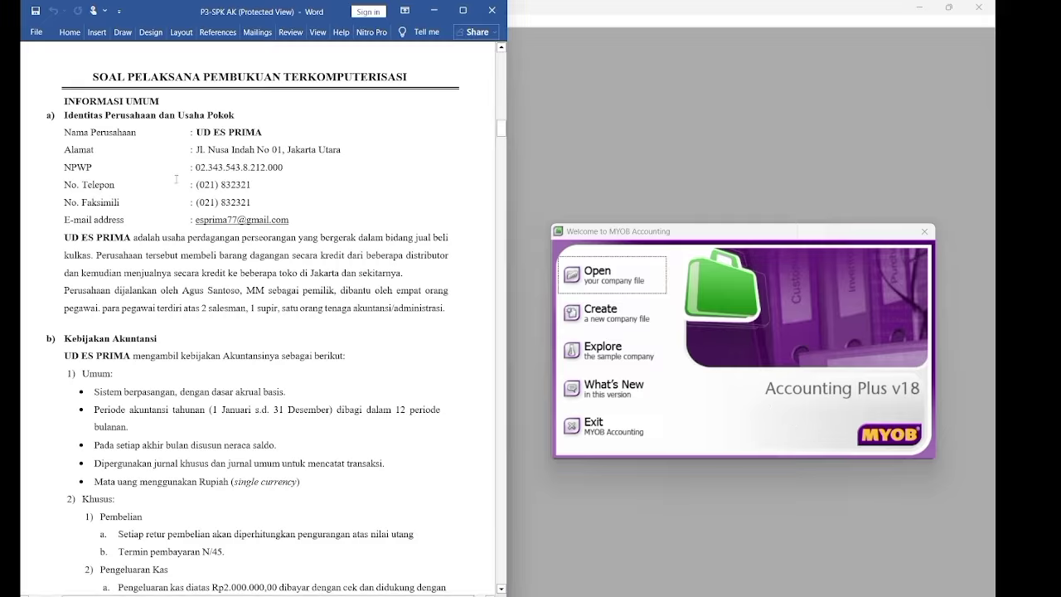
{"action": "left_click_drag", "start_coordinate": [198, 131], "coordinate": [272, 132]}
{"action": "right_click", "coordinate": [255, 135]}
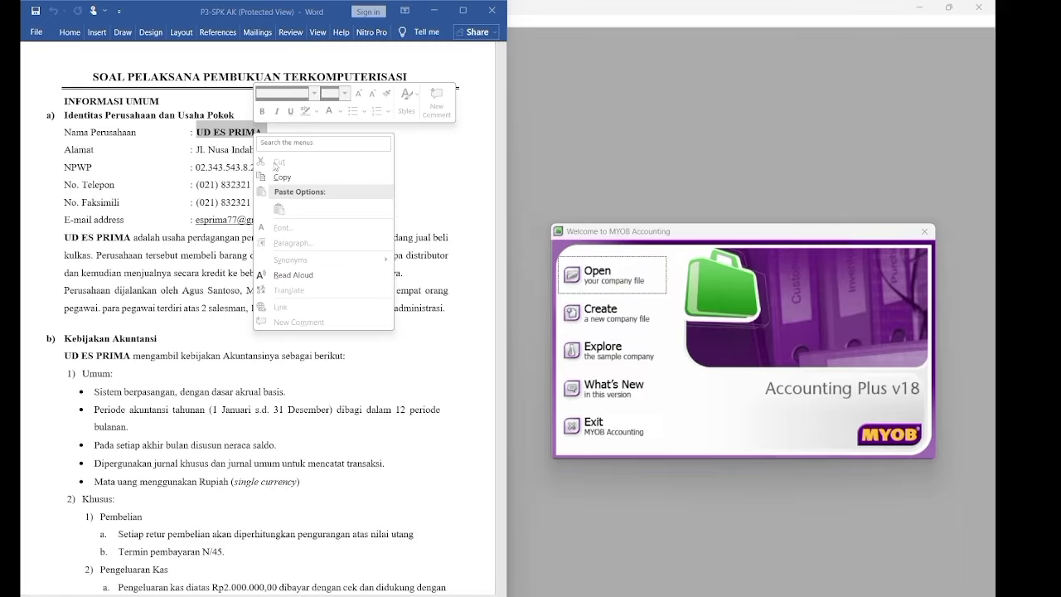
{"action": "left_click", "coordinate": [276, 173]}
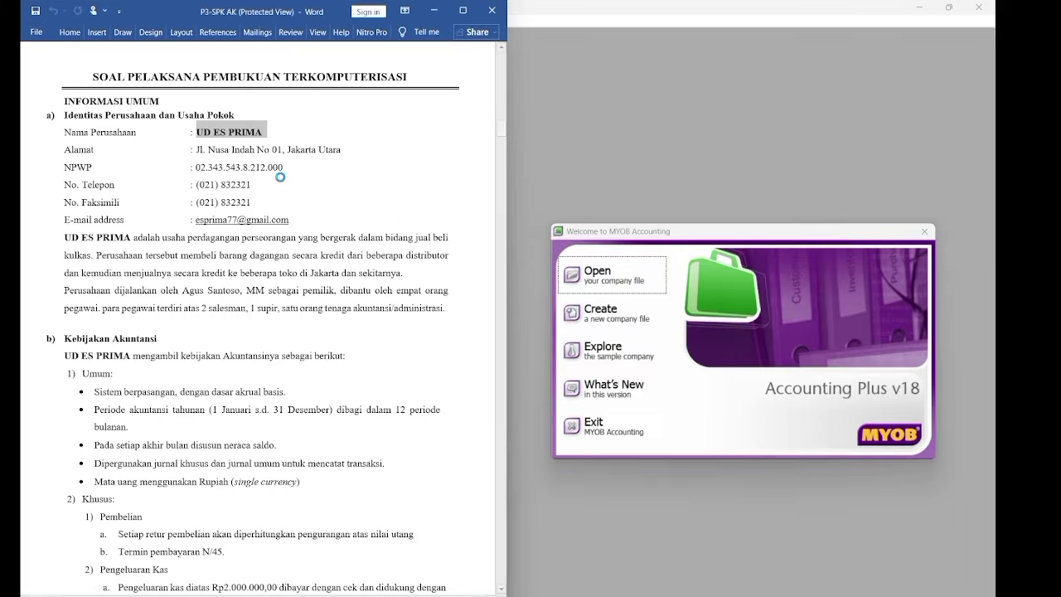
Start a new company file and paste UD ES PRIMA as the company name.
{"action": "left_click", "coordinate": [617, 321]}
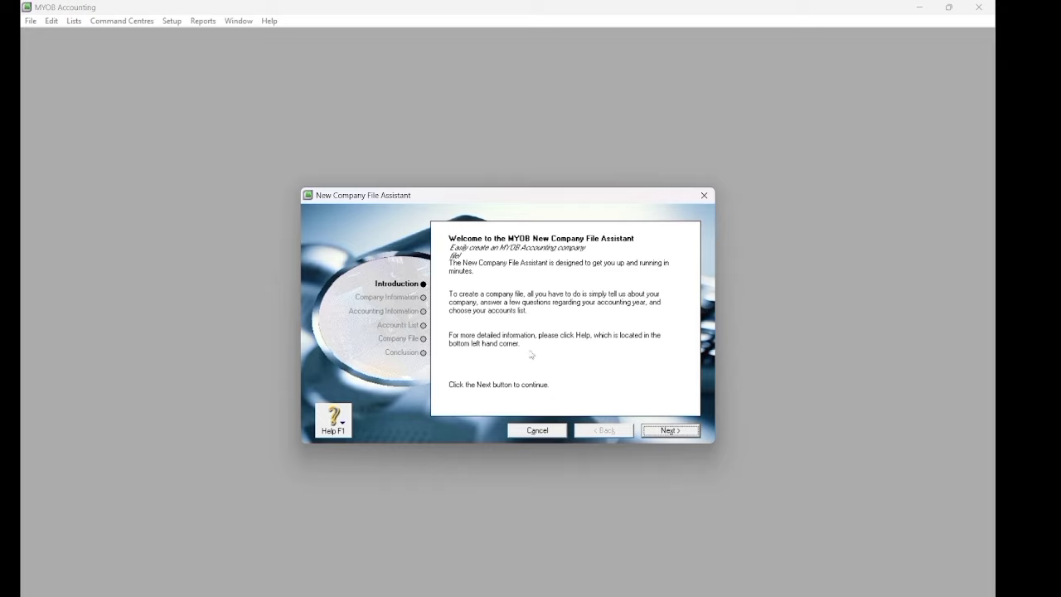
{"action": "left_click", "coordinate": [660, 432]}
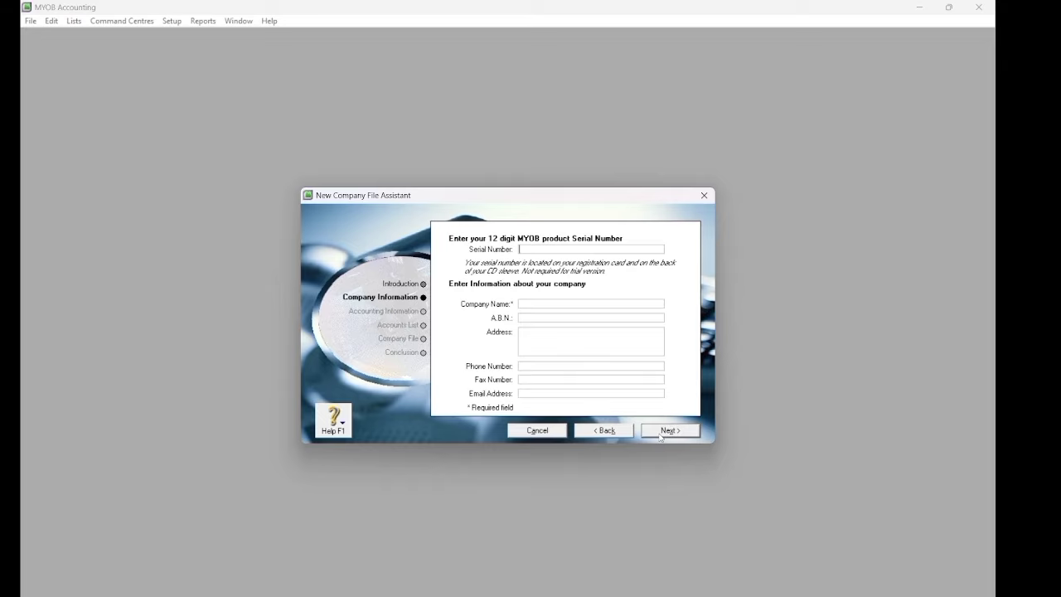
{"action": "right_click", "coordinate": [531, 307]}
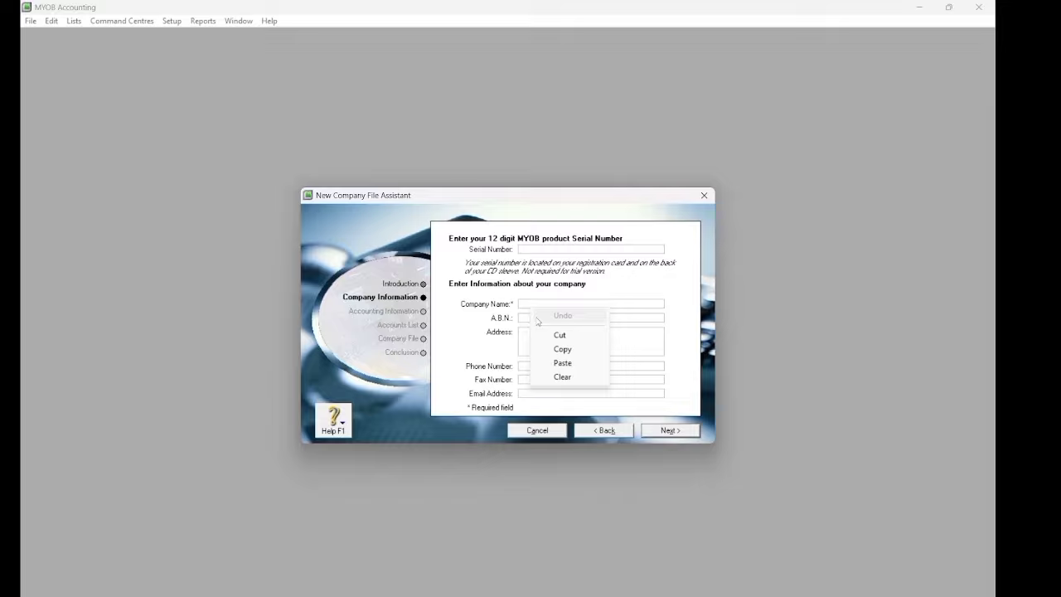
{"action": "left_click", "coordinate": [562, 363]}
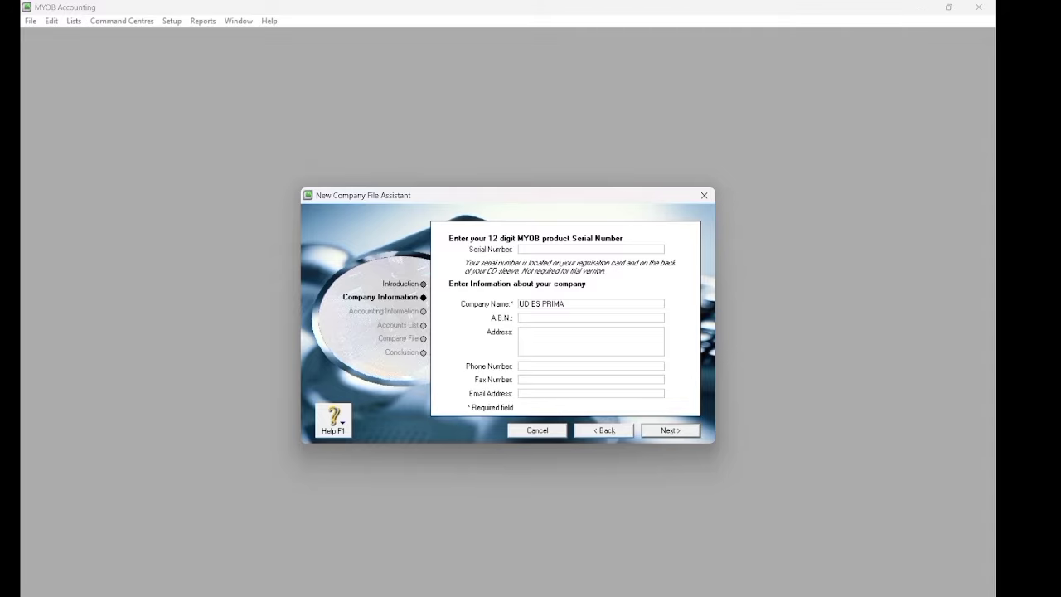
Copy the company's street address from the exam sheet into the Address field.
{"action": "key", "text": "alt+Tab"}
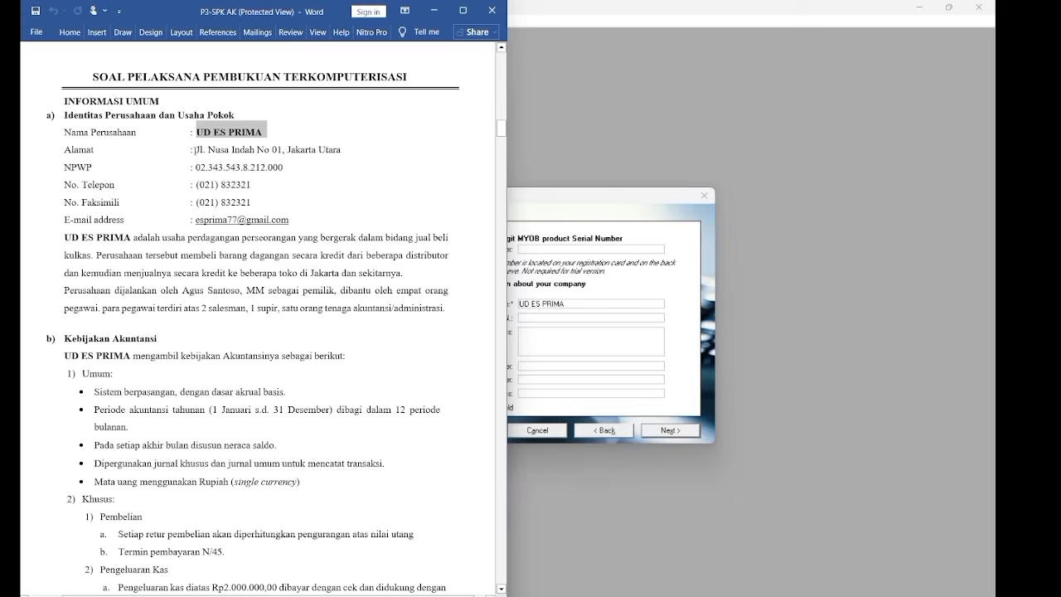
{"action": "left_click_drag", "start_coordinate": [196, 150], "coordinate": [344, 152]}
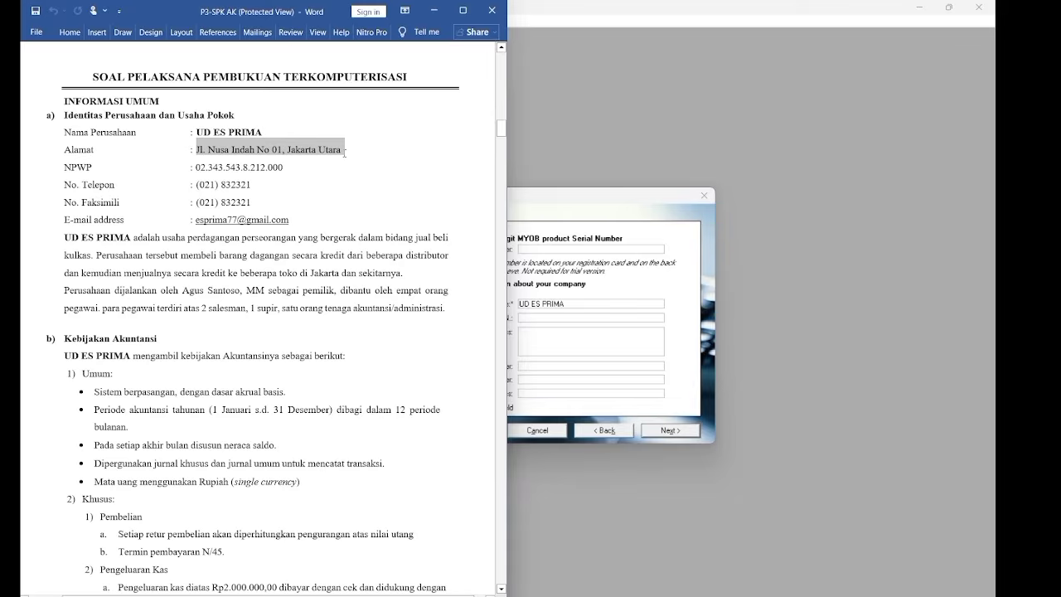
{"action": "right_click", "coordinate": [334, 154]}
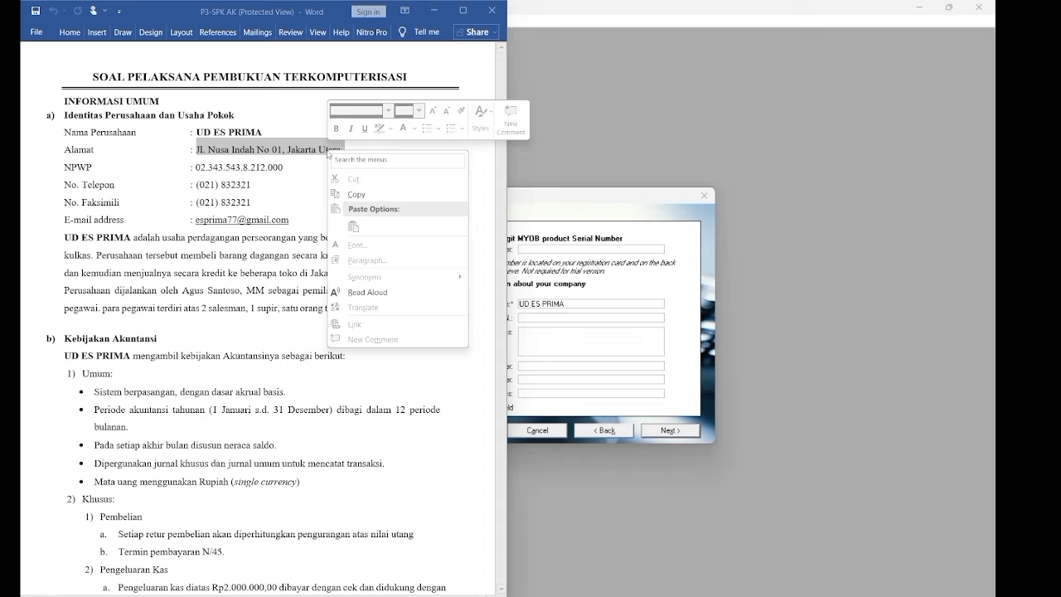
{"action": "left_click", "coordinate": [356, 188]}
{"action": "left_click", "coordinate": [547, 338]}
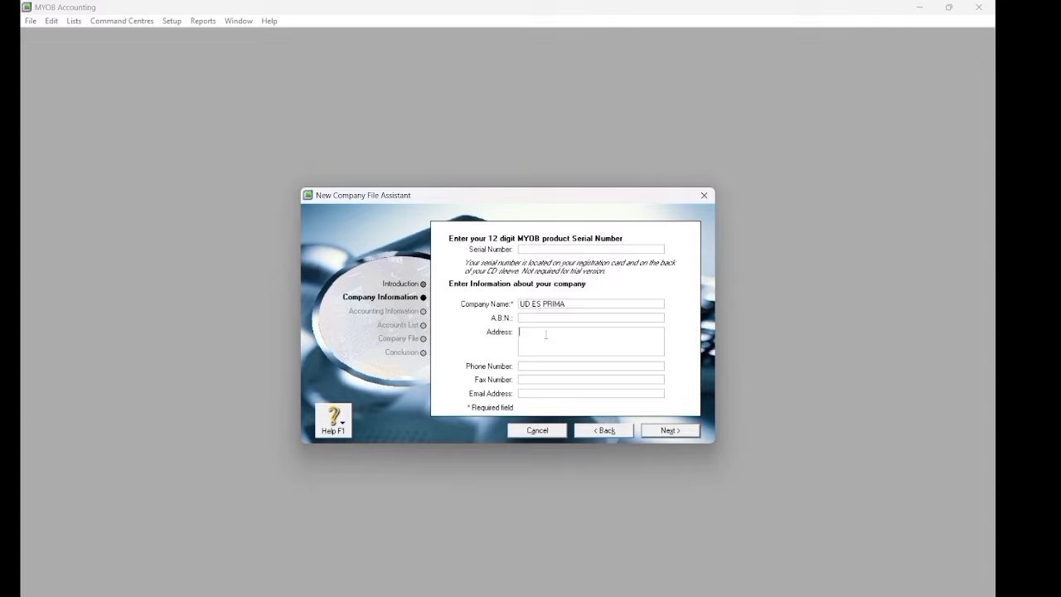
{"action": "right_click", "coordinate": [553, 349]}
{"action": "left_click", "coordinate": [578, 389]}
Copy the company phone number from the exam sheet and paste it as both phone and fax.
{"action": "left_click", "coordinate": [542, 370]}
{"action": "key", "text": "alt+Tab"}
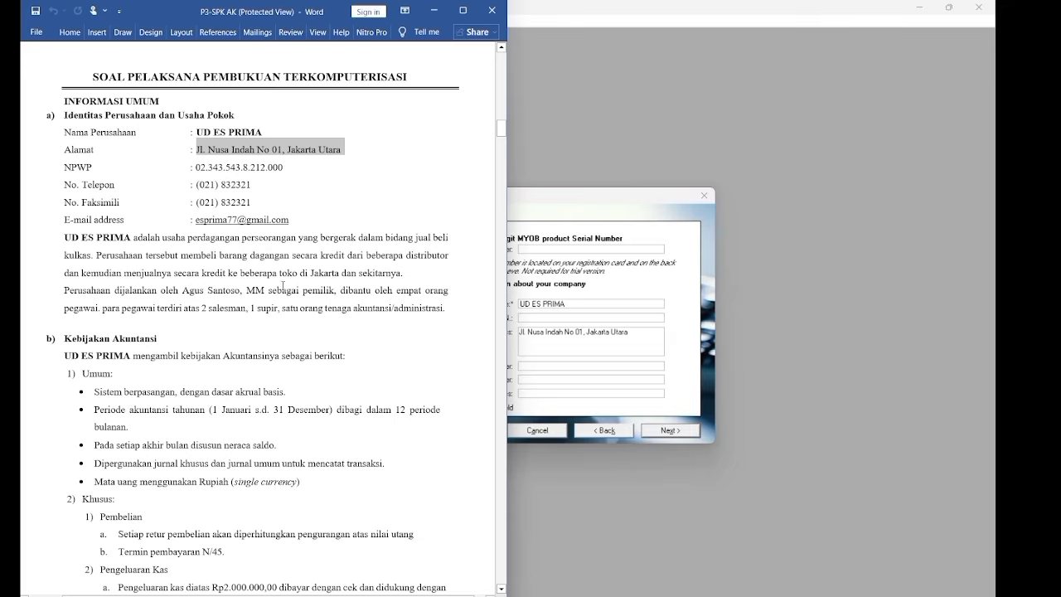
{"action": "left_click_drag", "start_coordinate": [197, 184], "coordinate": [246, 188]}
{"action": "right_click", "coordinate": [246, 187]}
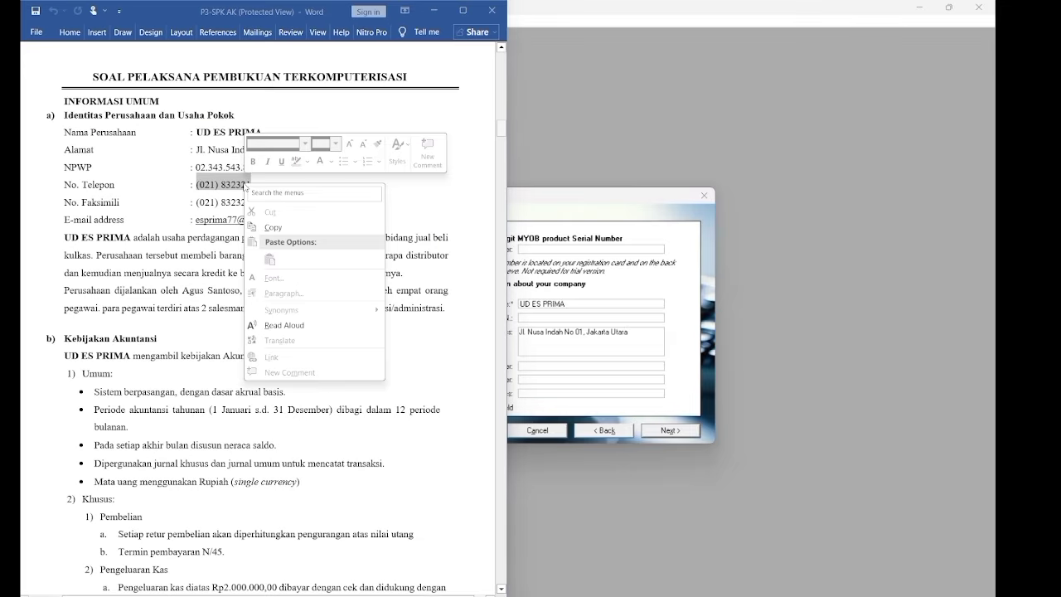
{"action": "left_click", "coordinate": [275, 228]}
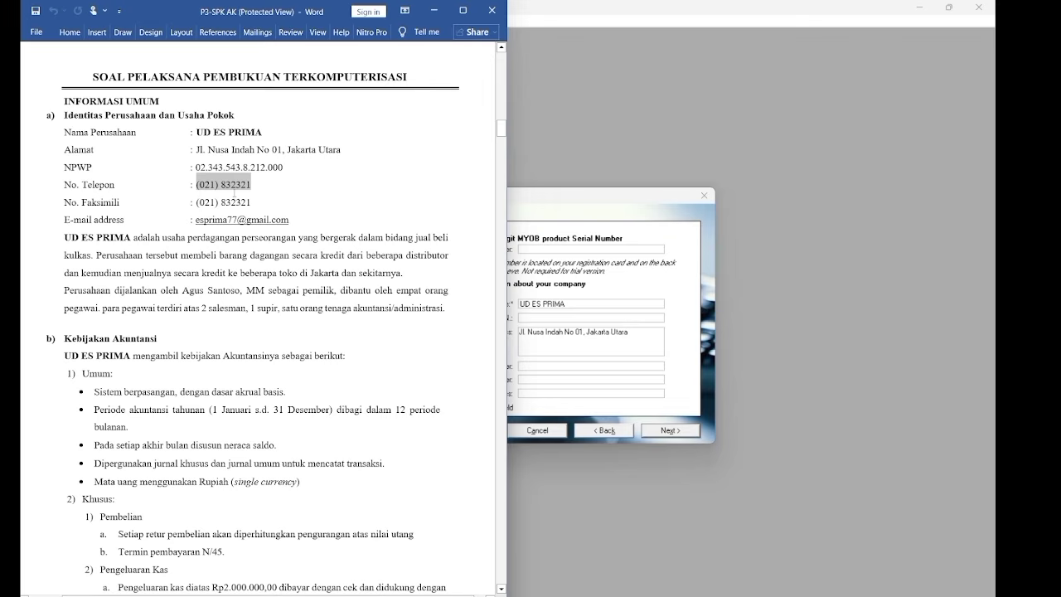
{"action": "left_click", "coordinate": [592, 368]}
{"action": "right_click", "coordinate": [537, 369]}
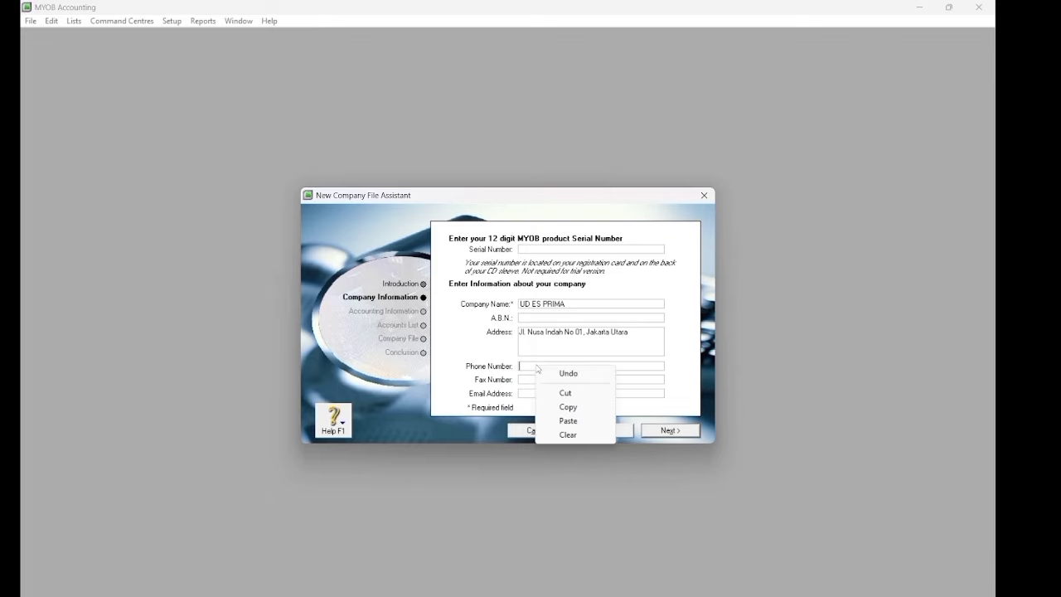
{"action": "left_click", "coordinate": [568, 421]}
{"action": "left_click", "coordinate": [526, 378]}
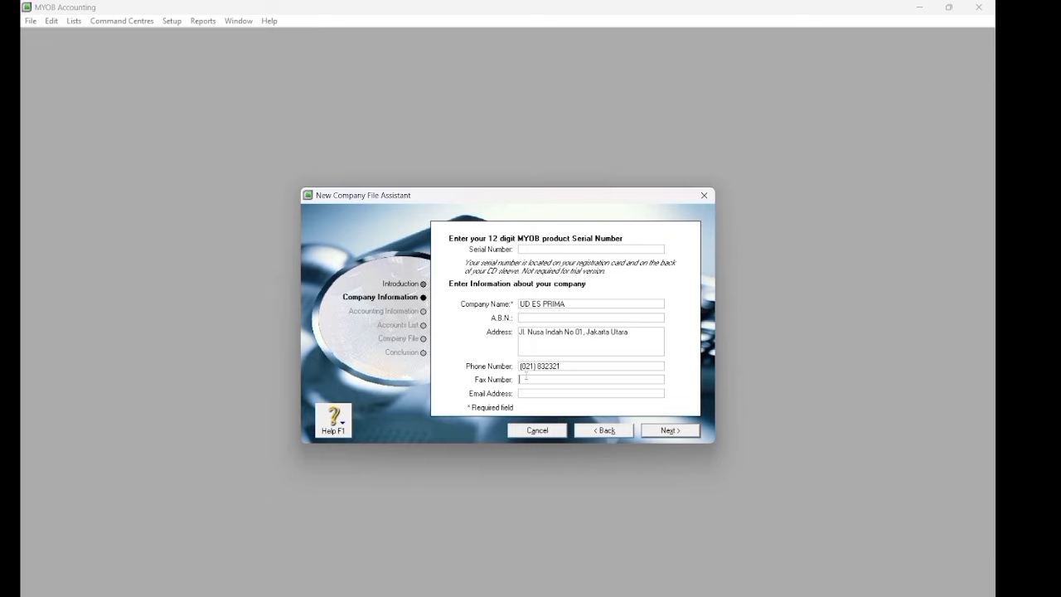
{"action": "right_click", "coordinate": [526, 376]}
{"action": "left_click", "coordinate": [559, 428]}
Return to the exam sheet to read the company's NPWP tax number.
{"action": "left_click", "coordinate": [649, 560]}
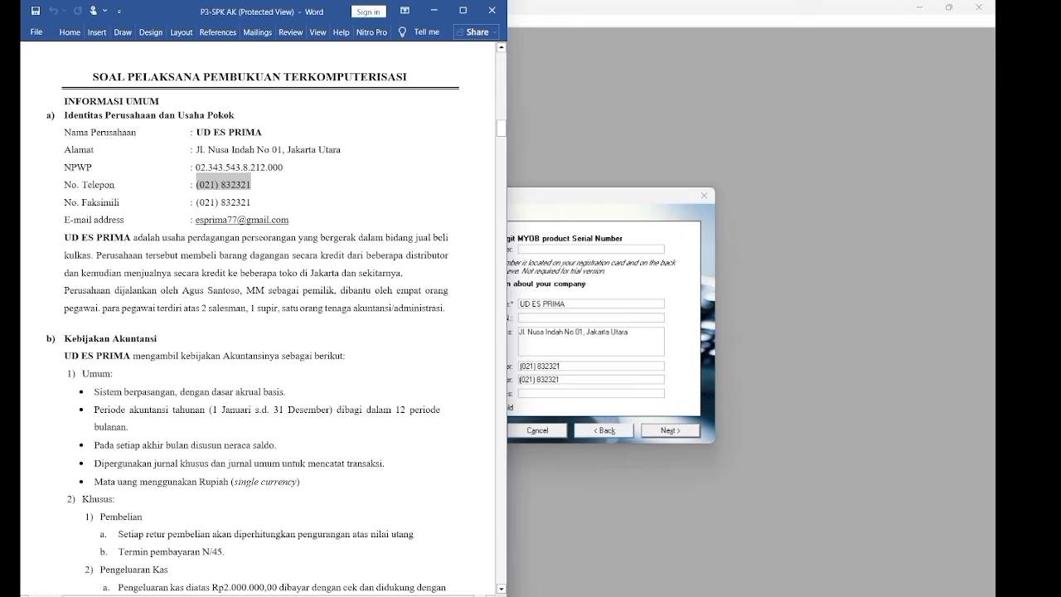
{"action": "left_click", "coordinate": [226, 179]}
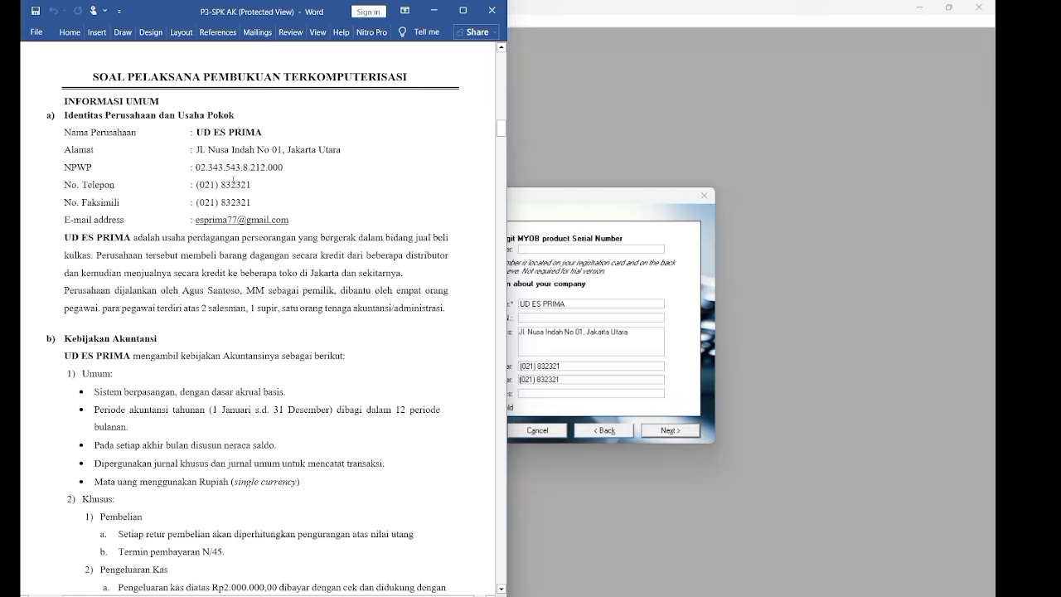
{"action": "left_click", "coordinate": [220, 160]}
{"action": "key", "text": "Left"}
Enter the NPWP digits 02343 and 5438 as the business number, dismissing the format warning.
{"action": "left_click", "coordinate": [543, 318]}
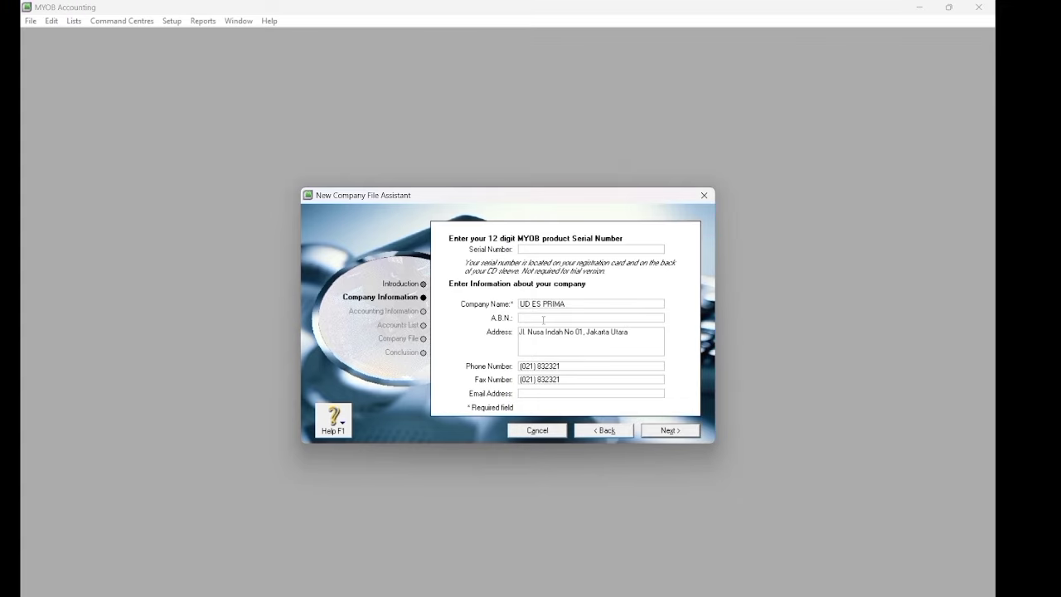
{"action": "type", "text": "02343"}
{"action": "key", "text": "alt+Tab"}
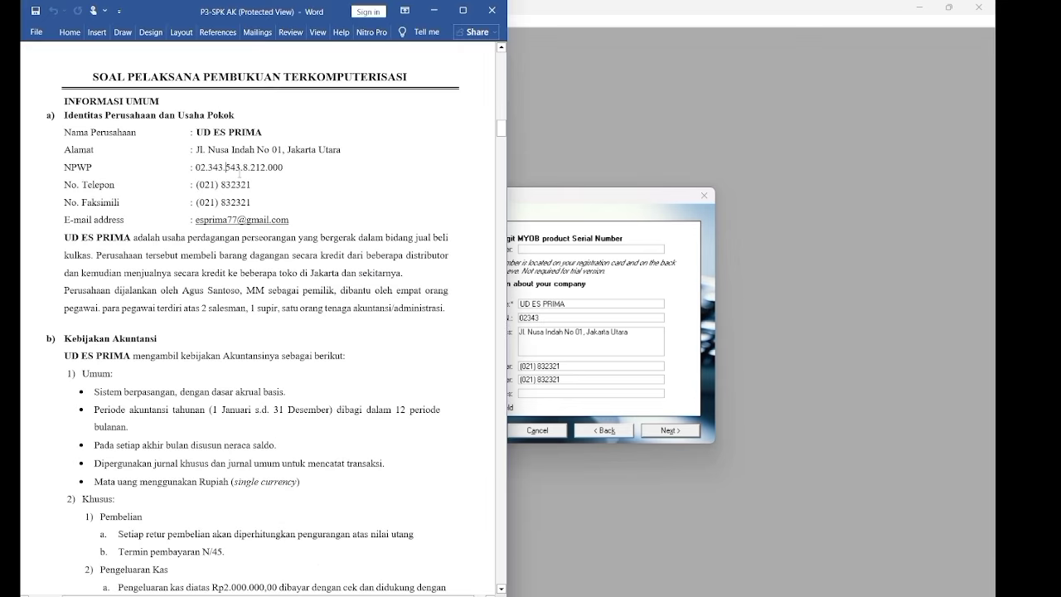
{"action": "left_click", "coordinate": [552, 426]}
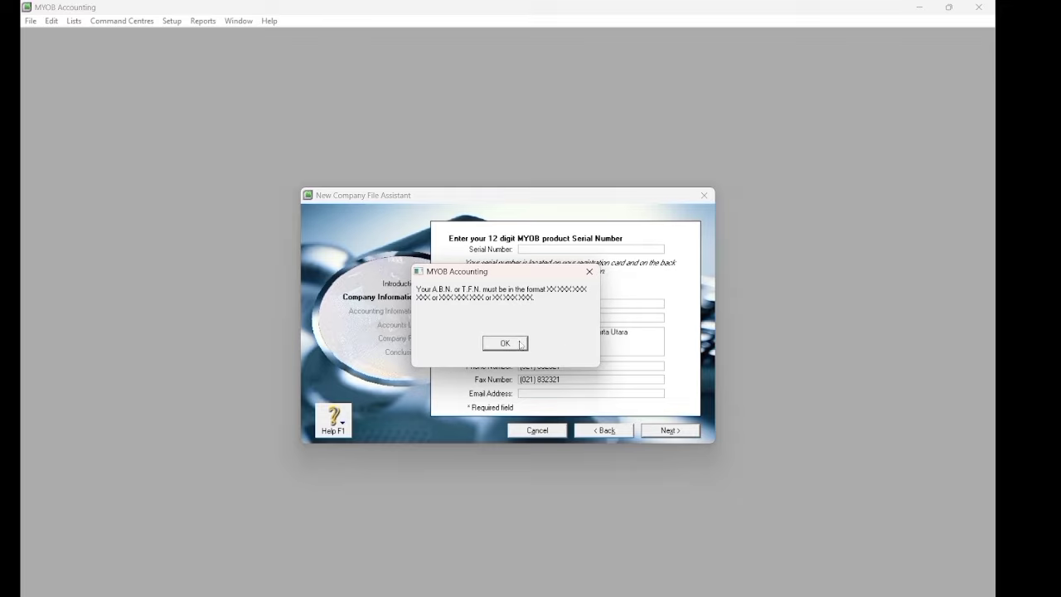
{"action": "left_click", "coordinate": [515, 342]}
{"action": "left_click", "coordinate": [553, 320]}
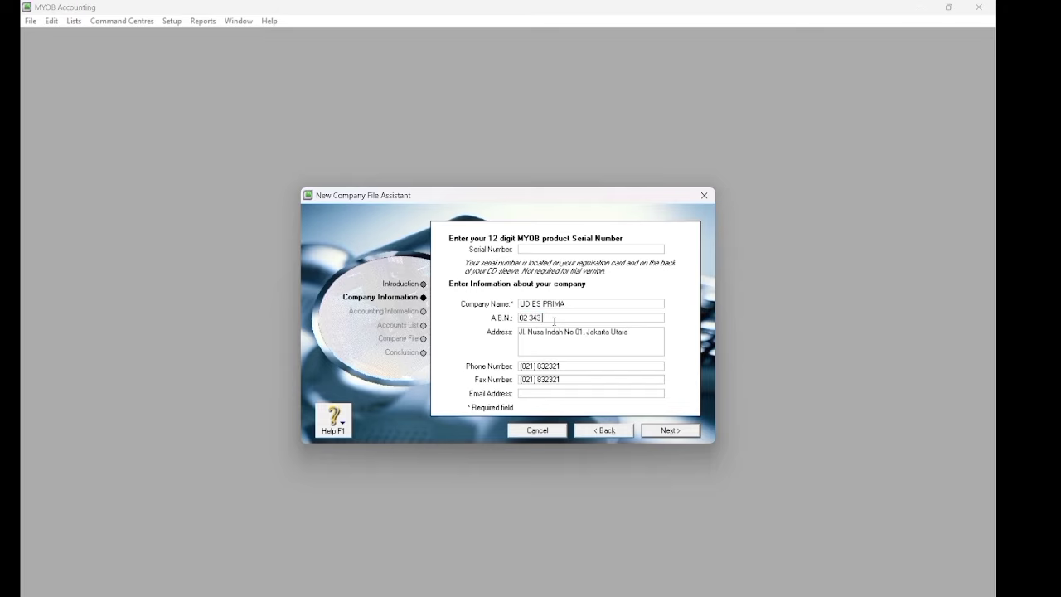
{"action": "type", "text": "5438"}
{"action": "key", "text": "alt+Tab"}
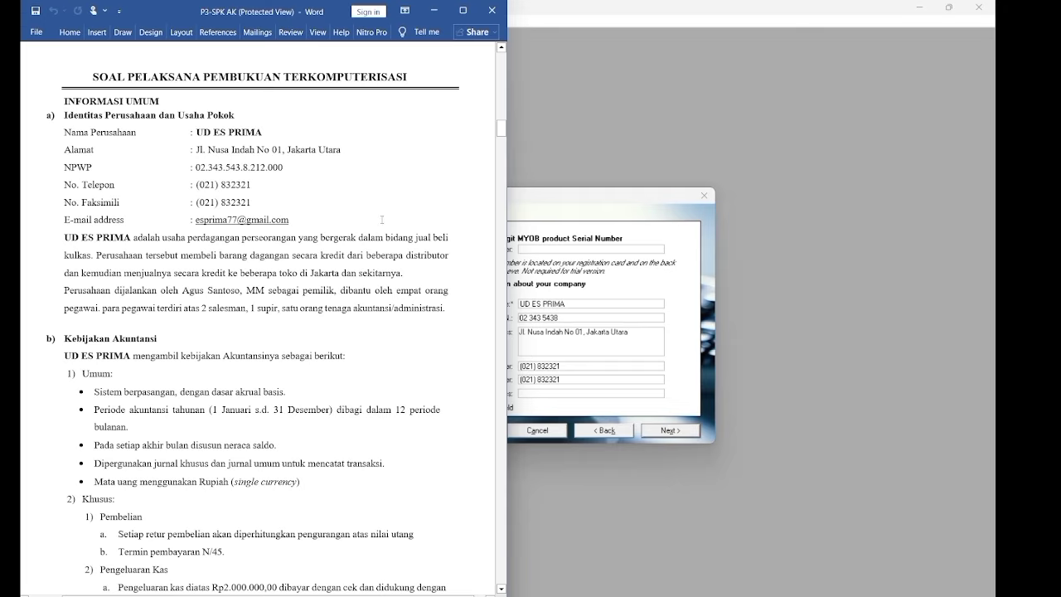
{"action": "key", "text": "alt+Tab"}
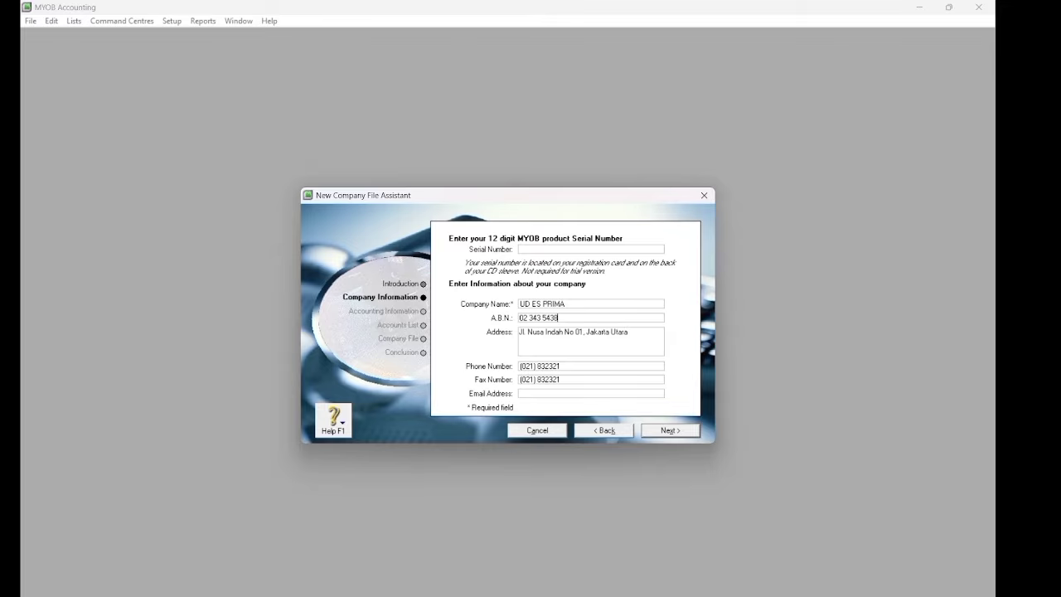
Copy the company e-mail address from the brief and go back to the assistant's introduction page.
{"action": "left_click", "coordinate": [598, 594]}
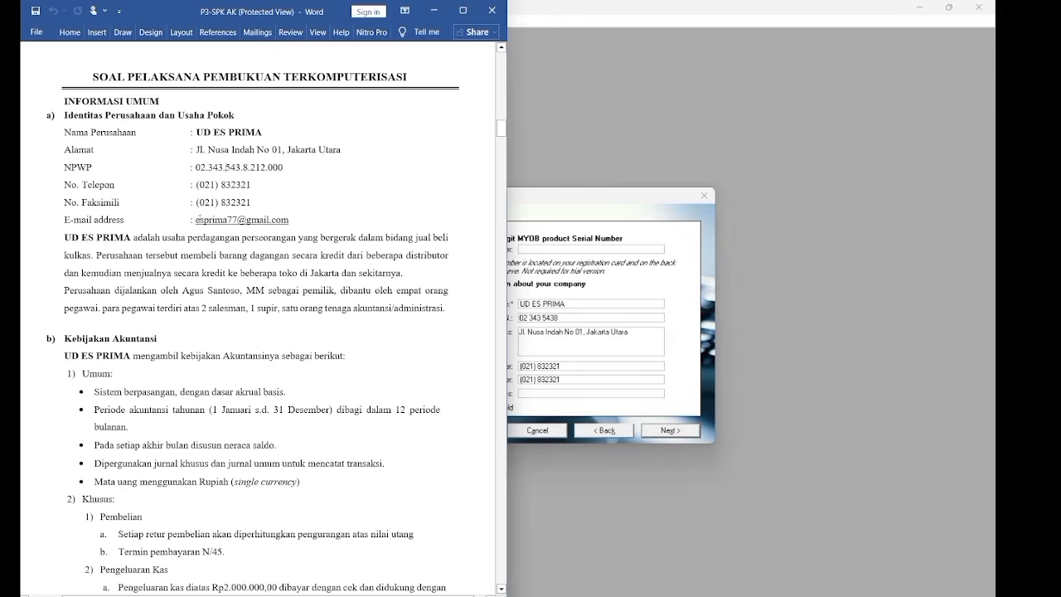
{"action": "left_click_drag", "start_coordinate": [196, 218], "coordinate": [289, 222]}
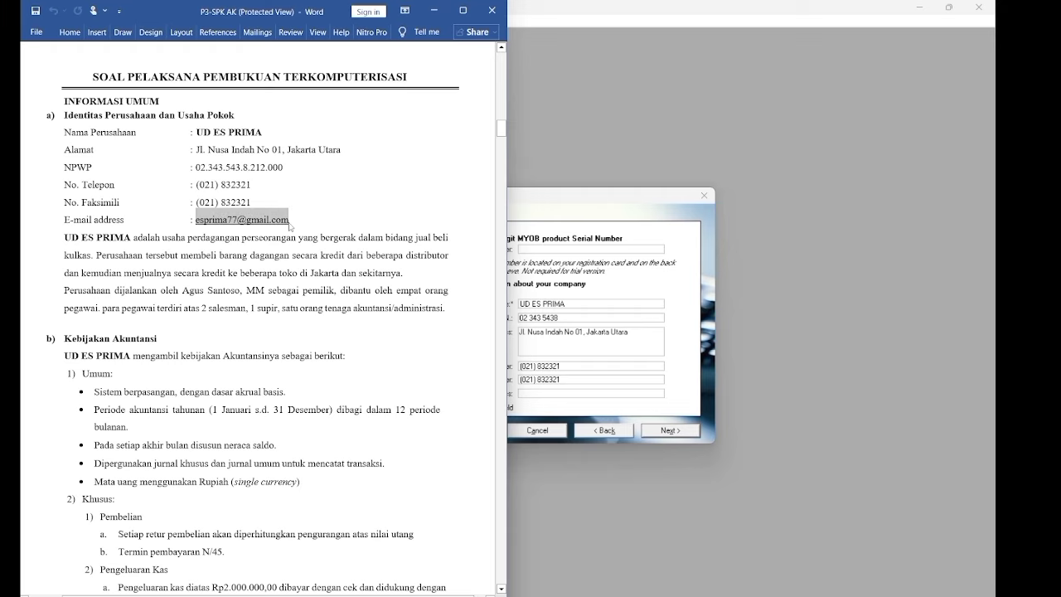
{"action": "right_click", "coordinate": [283, 225]}
{"action": "left_click", "coordinate": [323, 266]}
{"action": "left_click", "coordinate": [582, 439]}
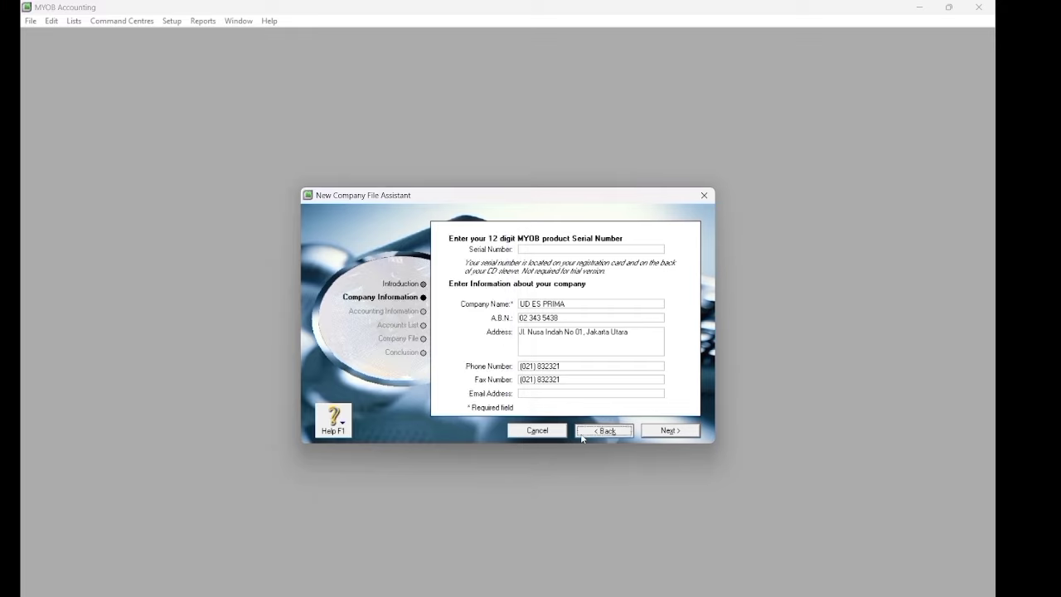
{"action": "left_click", "coordinate": [583, 439]}
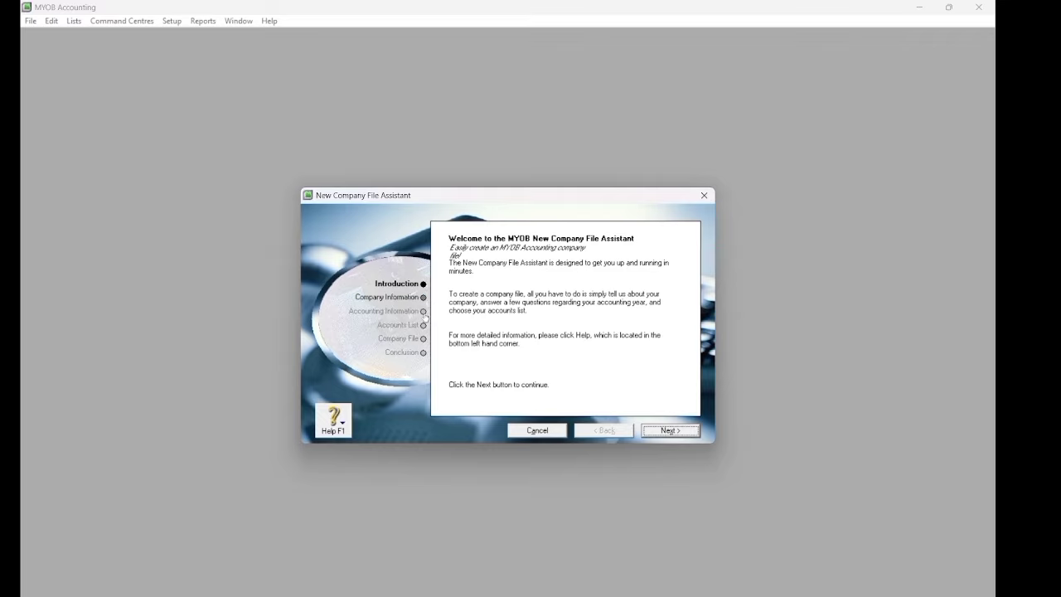
Paste the copied e-mail into the Email Address field and continue to Accounting Information.
{"action": "left_click", "coordinate": [422, 298]}
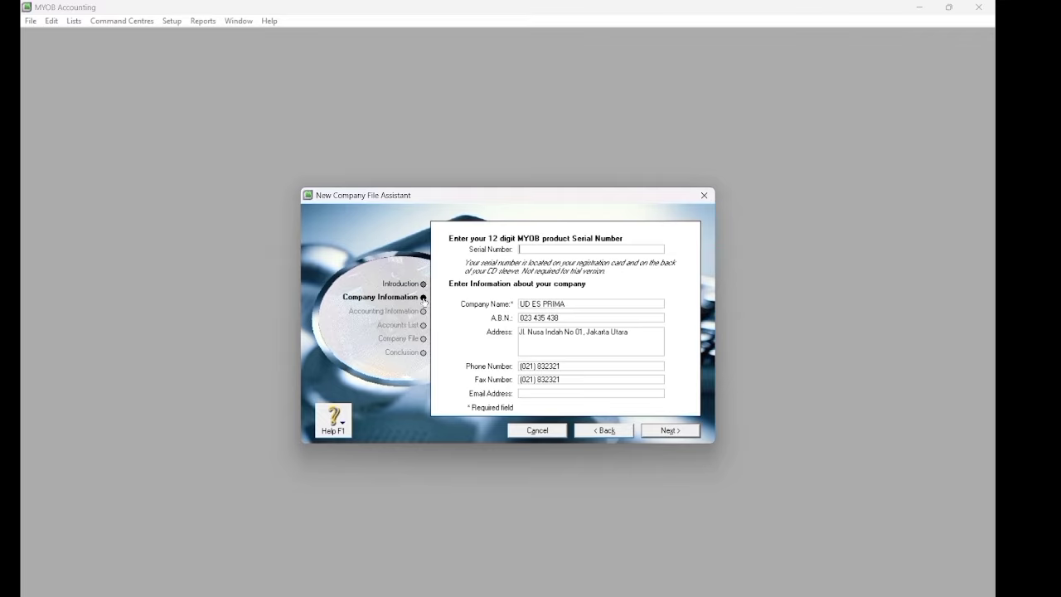
{"action": "right_click", "coordinate": [528, 396]}
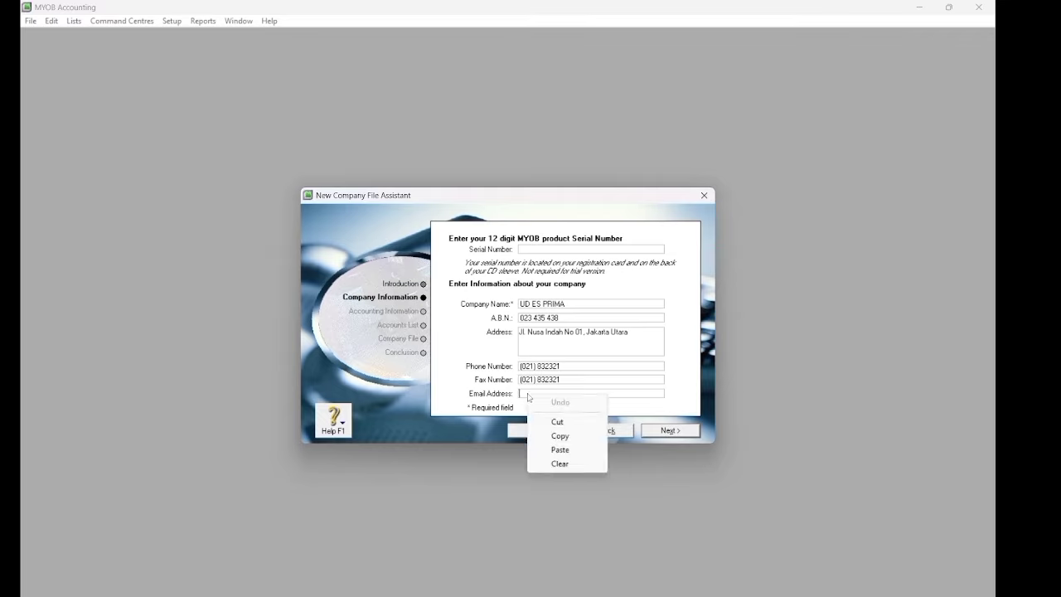
{"action": "left_click", "coordinate": [559, 450]}
{"action": "left_click", "coordinate": [663, 435]}
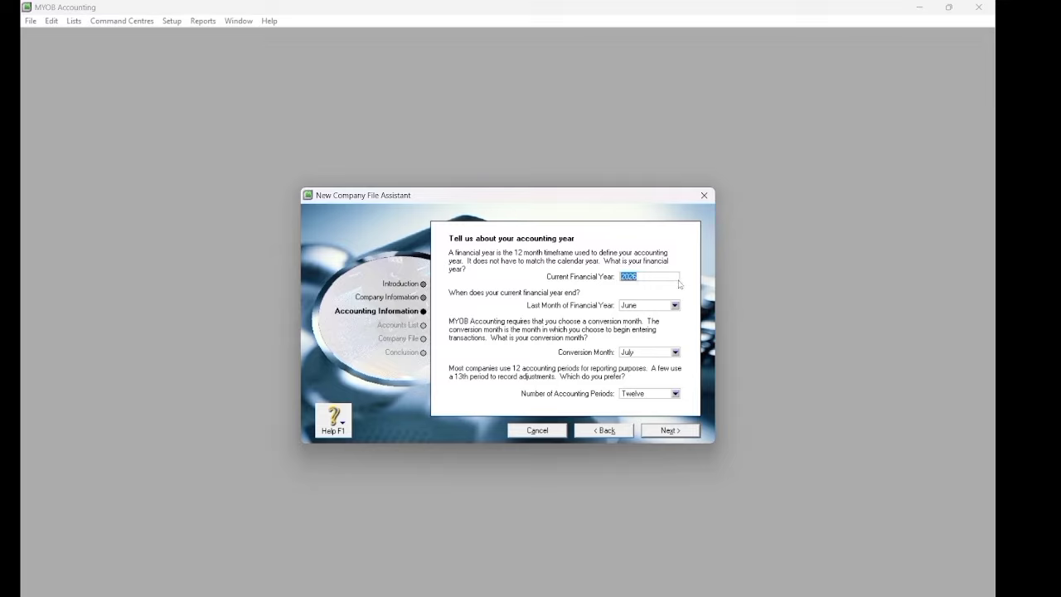
Change the current financial year to 2025, checking the brief for the period details.
{"action": "left_click", "coordinate": [646, 279]}
{"action": "key", "text": "BackSpace"}
{"action": "type", "text": "5"}
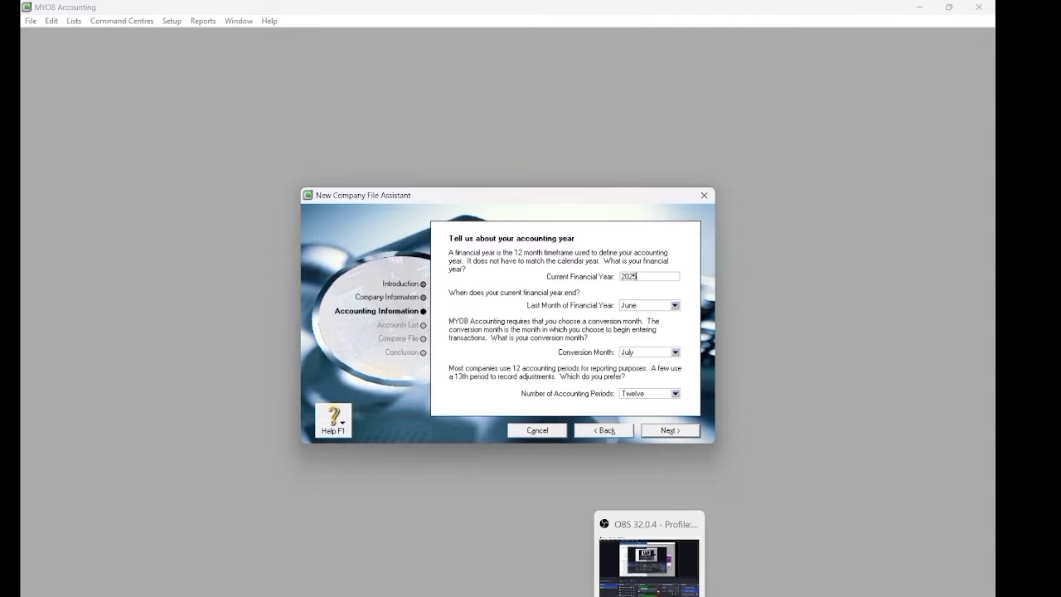
{"action": "left_click", "coordinate": [622, 595]}
{"action": "scroll", "coordinate": [218, 333], "scroll_direction": "down", "scroll_amount": 10}
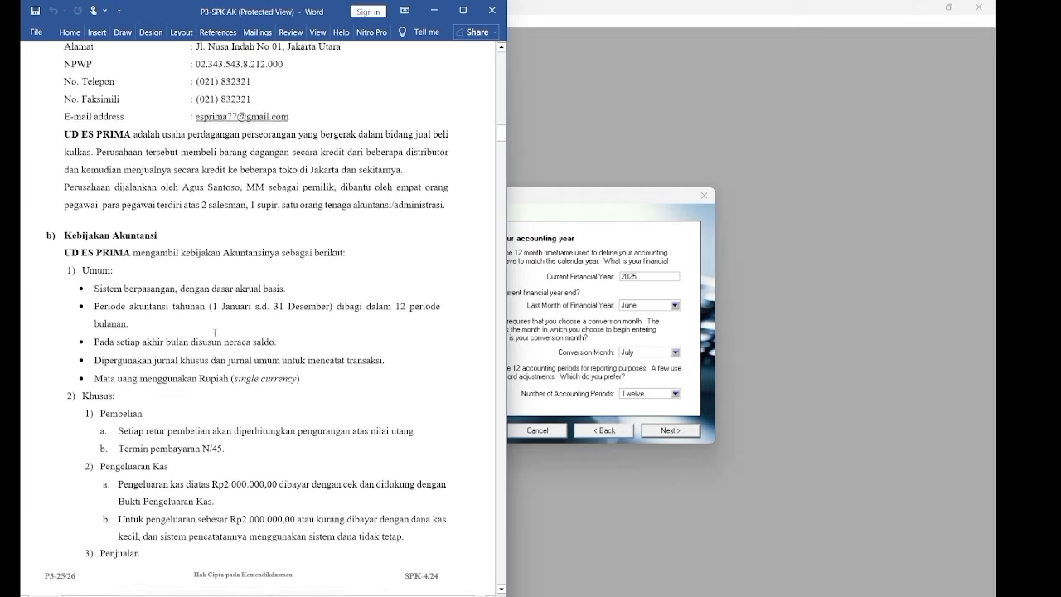
{"action": "scroll", "coordinate": [213, 333], "scroll_direction": "down", "scroll_amount": 15}
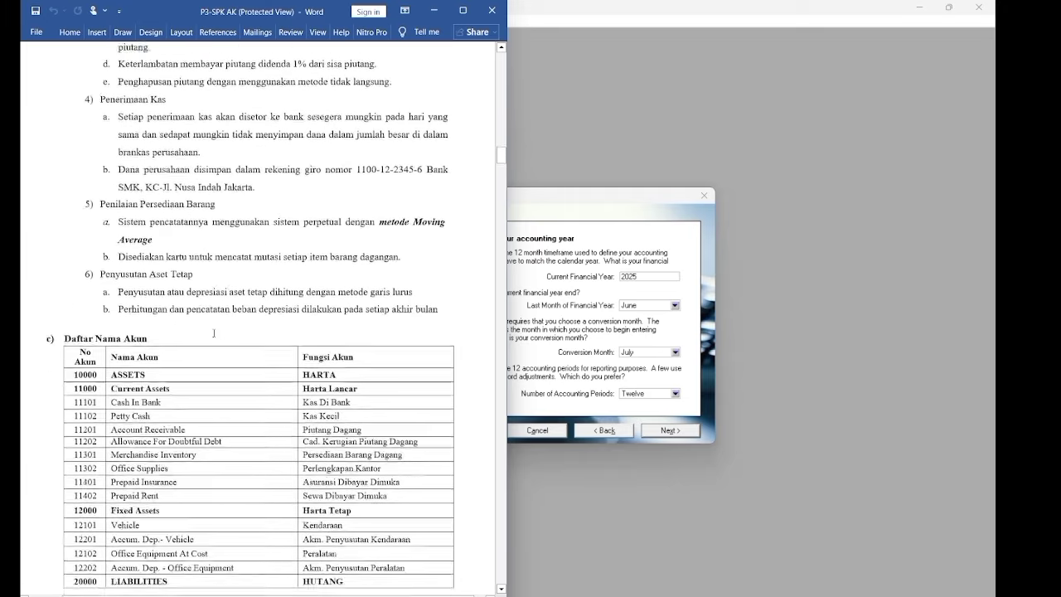
{"action": "scroll", "coordinate": [213, 333], "scroll_direction": "down", "scroll_amount": 7}
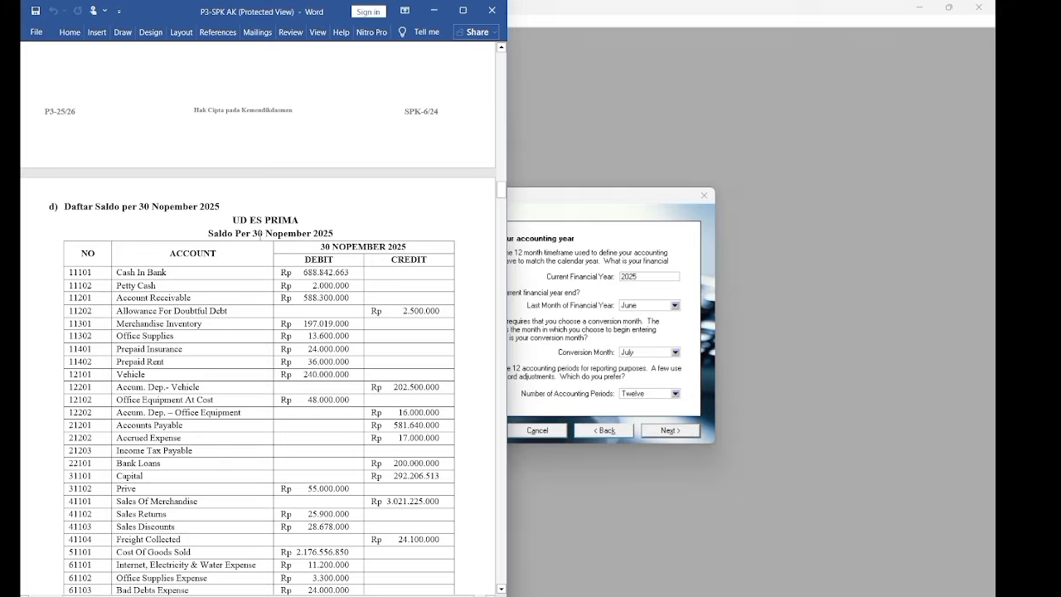
{"action": "scroll", "coordinate": [291, 238], "scroll_direction": "down", "scroll_amount": 1}
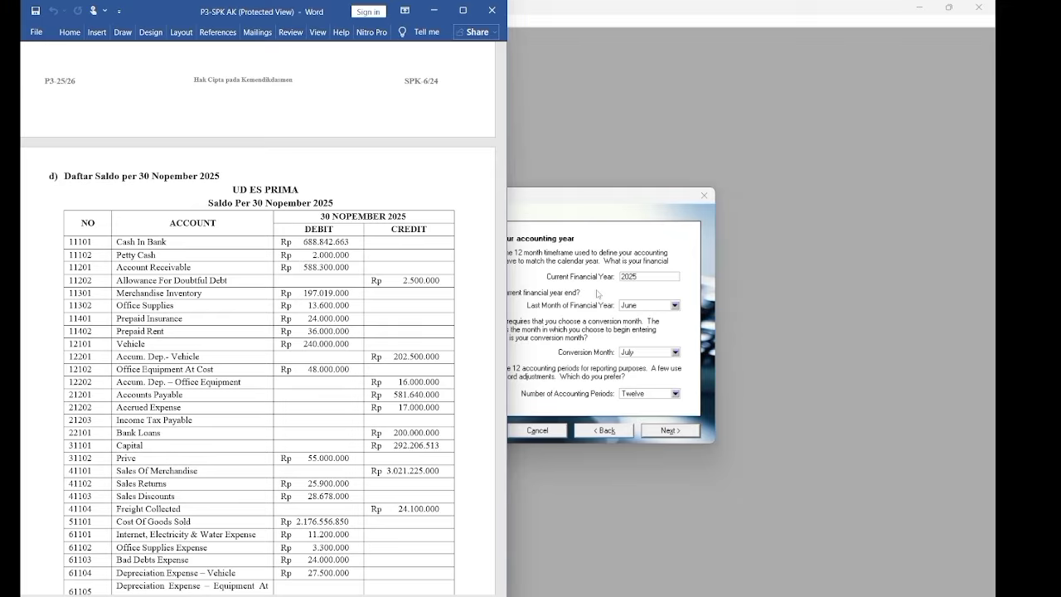
Set both the last month and conversion month to December and confirm the accounting information.
{"action": "left_click", "coordinate": [675, 306]}
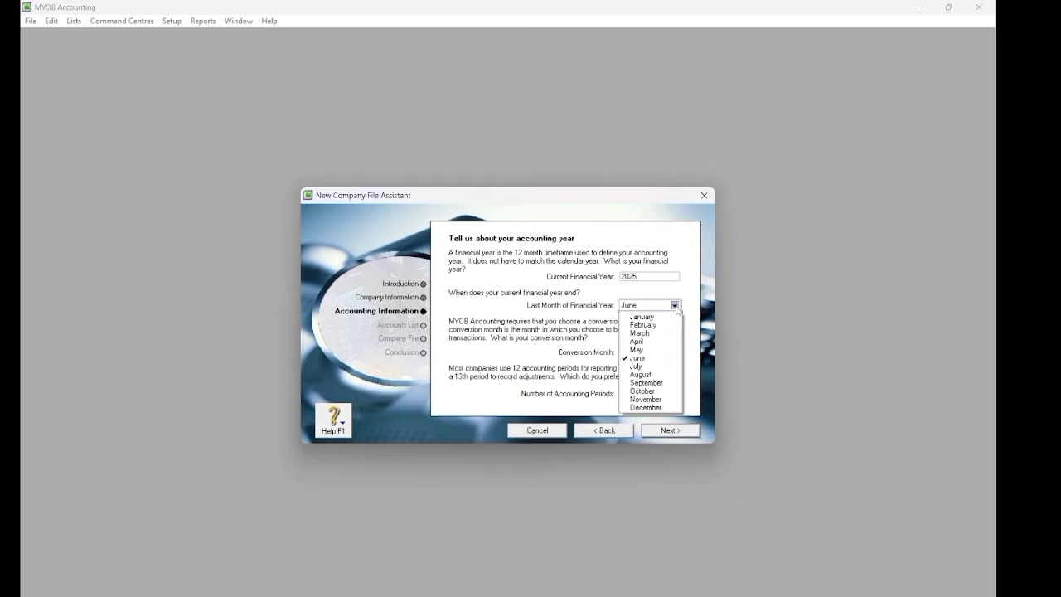
{"action": "left_click", "coordinate": [670, 407]}
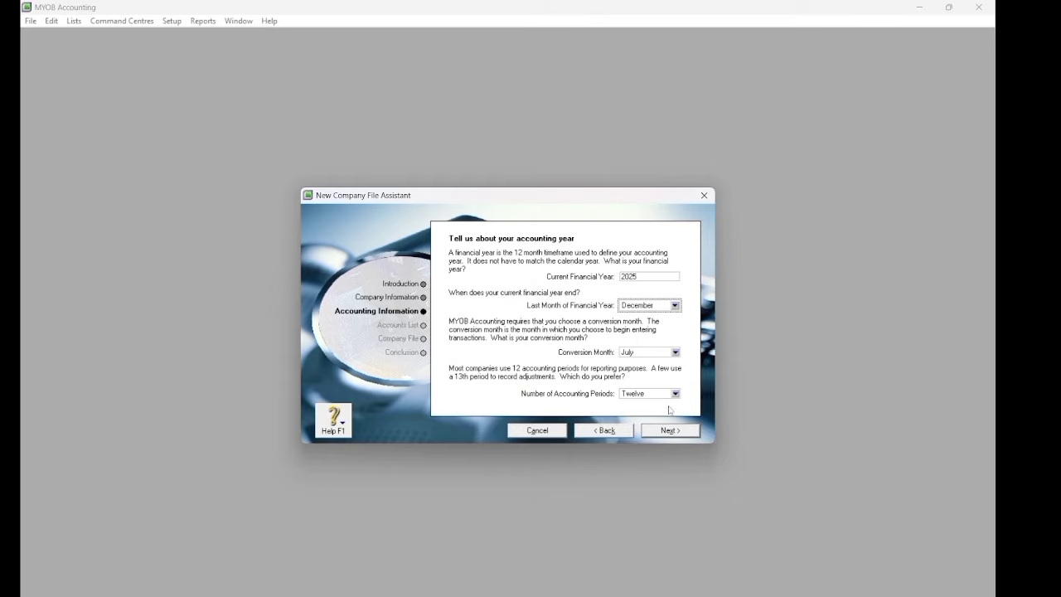
{"action": "left_click", "coordinate": [676, 352]}
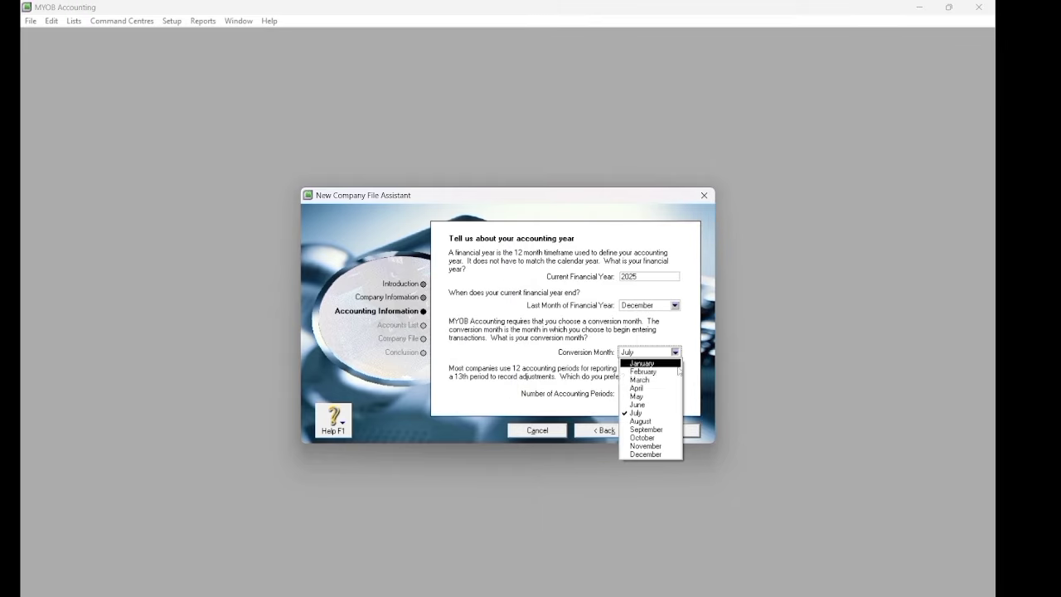
{"action": "left_click", "coordinate": [663, 455]}
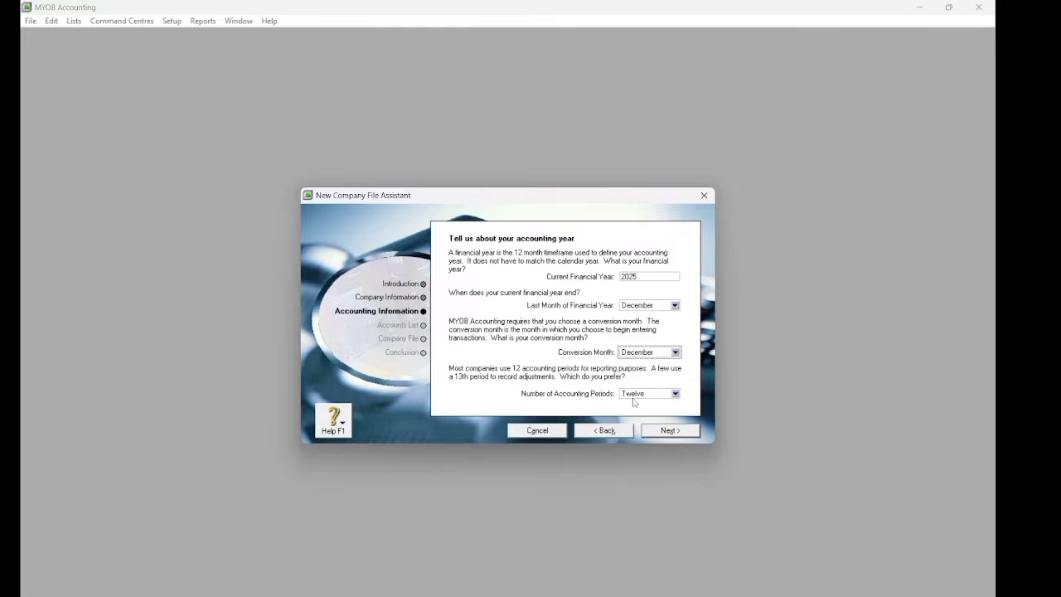
{"action": "left_click", "coordinate": [658, 433]}
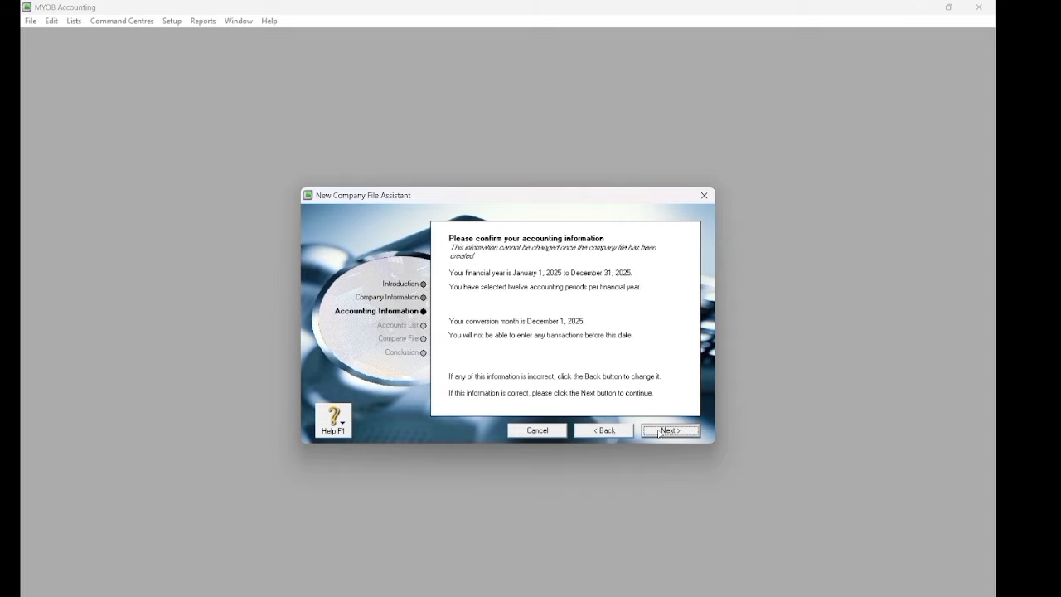
{"action": "left_click", "coordinate": [658, 431]}
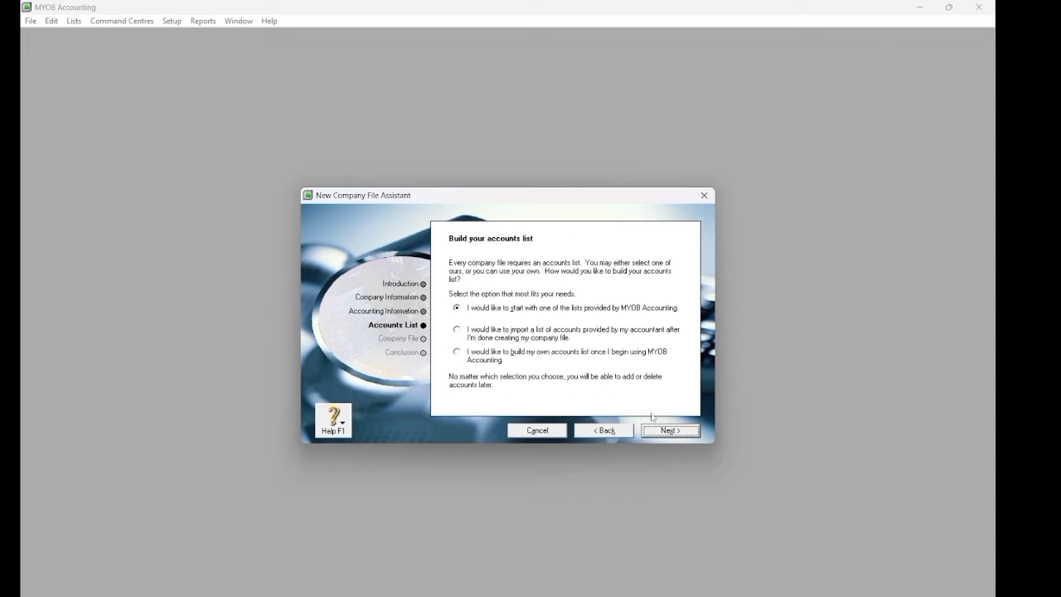
Choose to import the accounts list later, browse to KUMPULAN UKOM and append 'SUK' to the file name.
{"action": "left_click", "coordinate": [459, 337]}
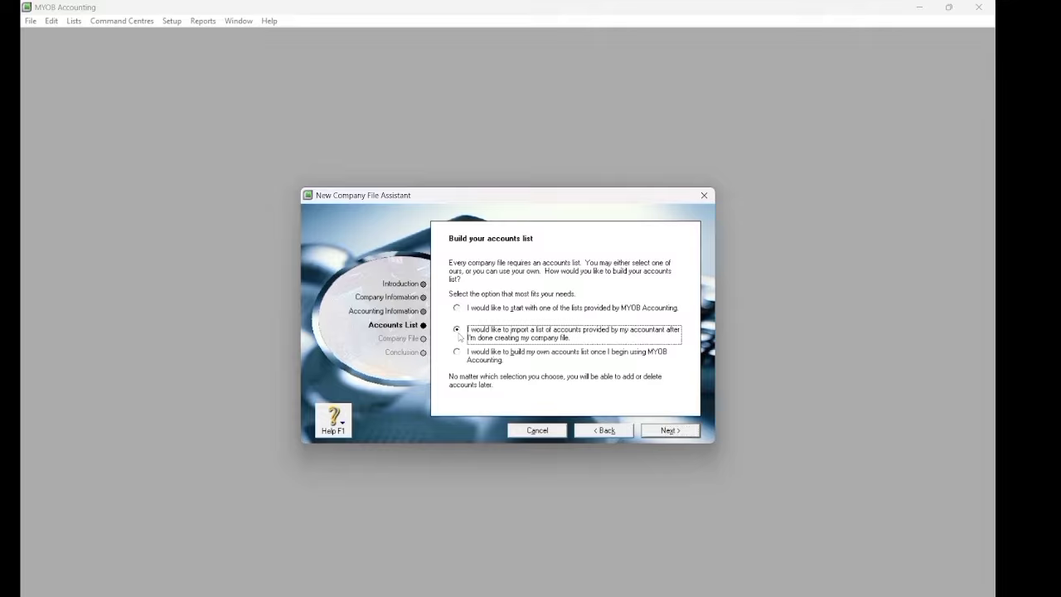
{"action": "left_click", "coordinate": [663, 436]}
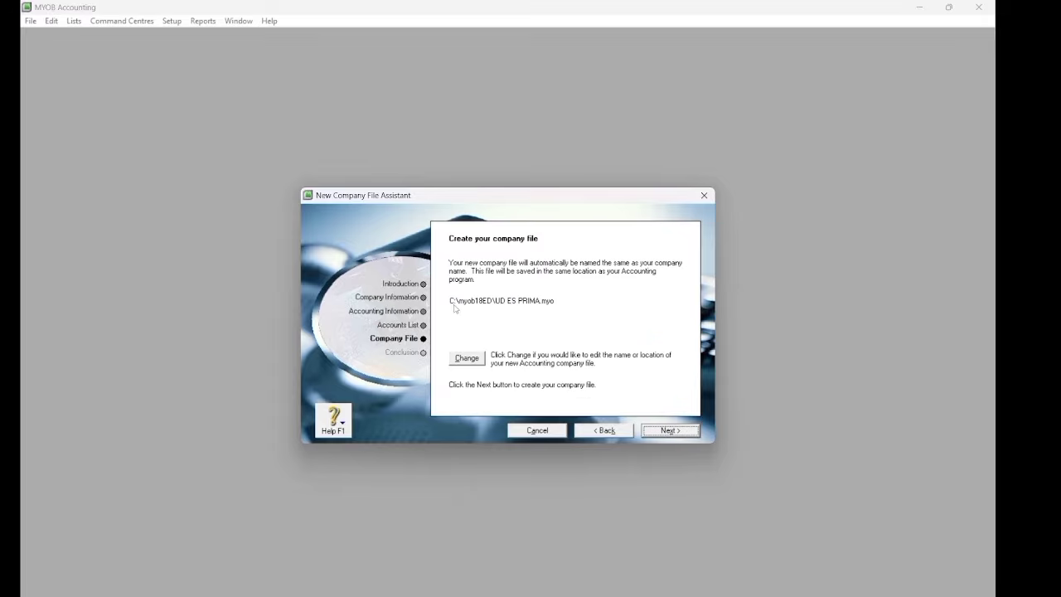
{"action": "left_click", "coordinate": [468, 360]}
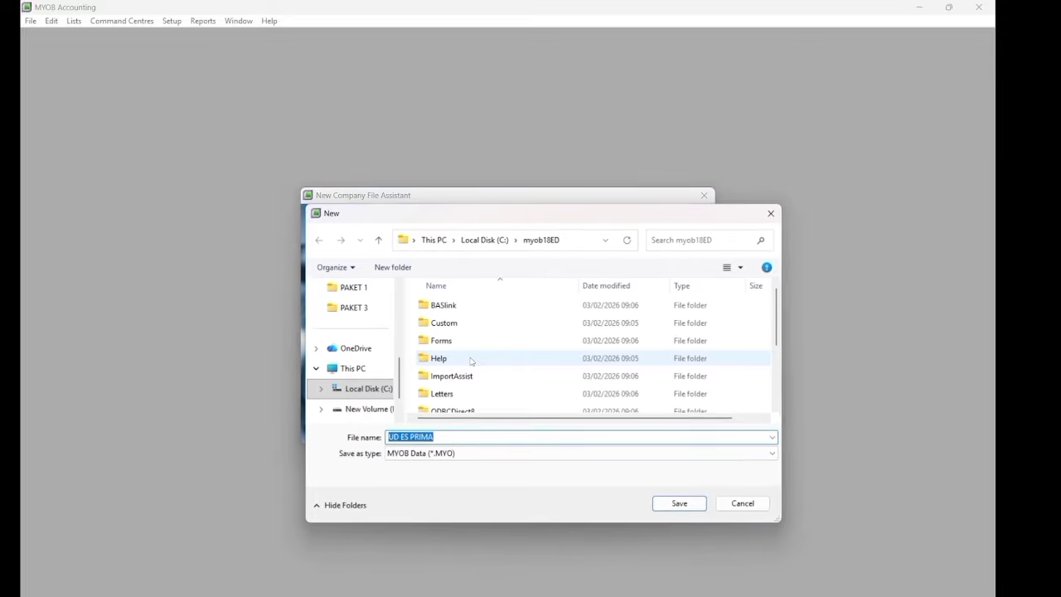
{"action": "left_click", "coordinate": [362, 409]}
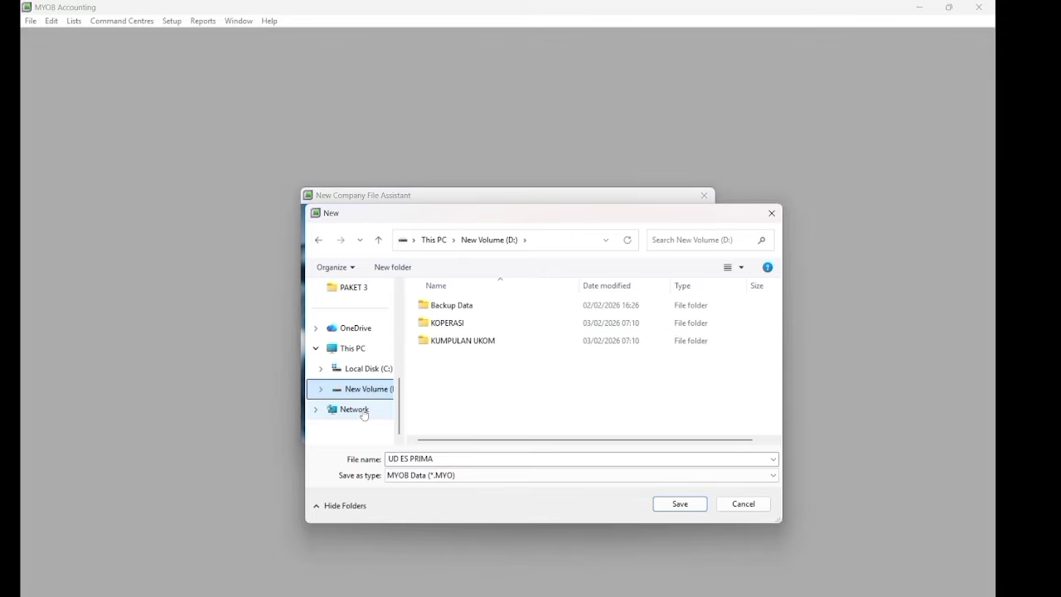
{"action": "double_click", "coordinate": [469, 341]}
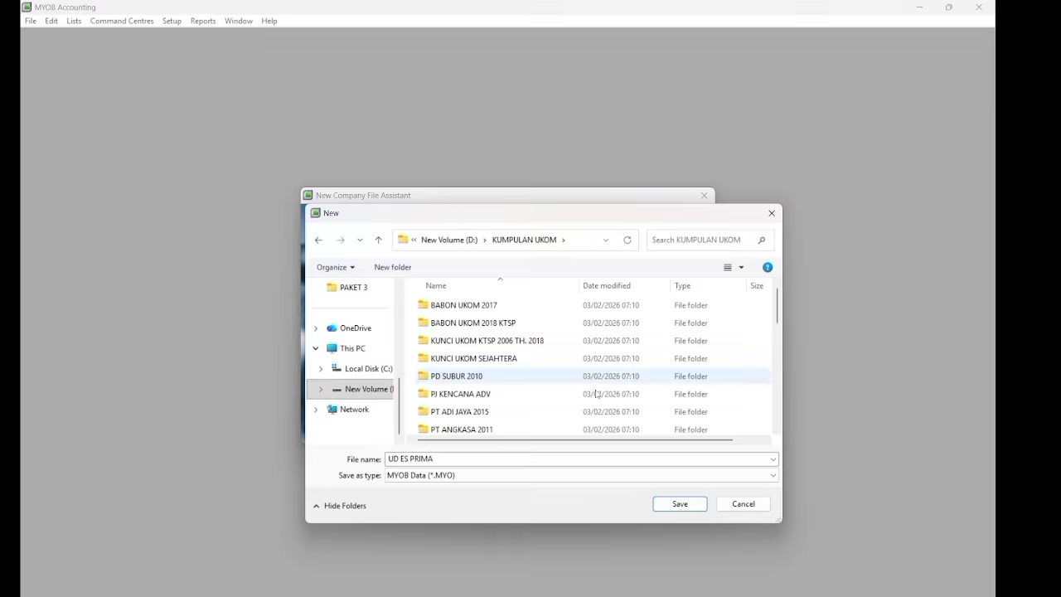
{"action": "left_click", "coordinate": [491, 461]}
{"action": "left_click", "coordinate": [490, 458]}
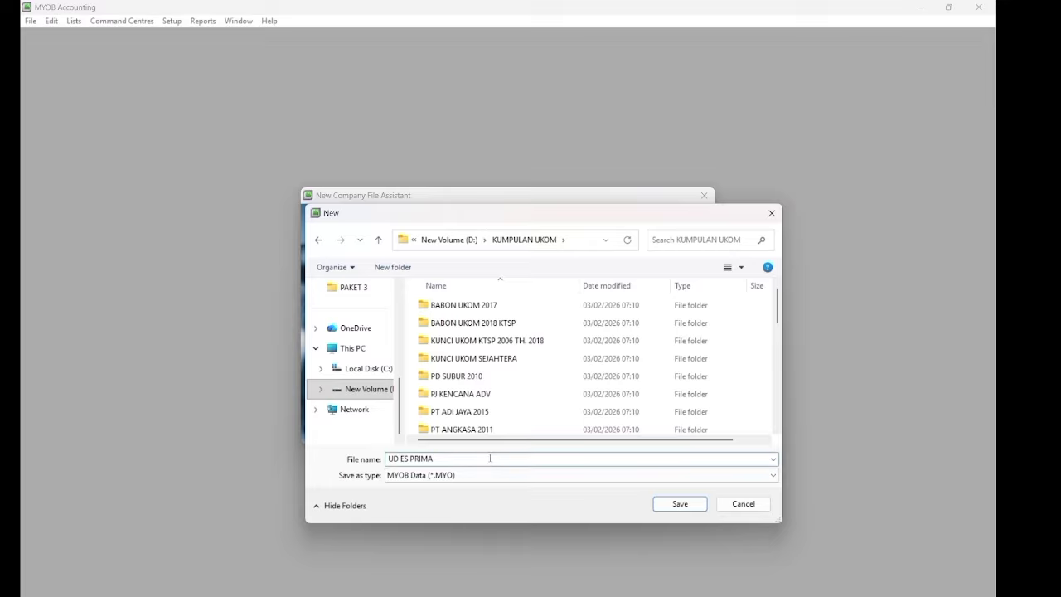
{"action": "type", "text": "SUKMA LAILI"}
Save the company file into D:\KUMPULAN UKOM\UKK 2026\PAKET 3.
{"action": "left_click_drag", "start_coordinate": [778, 308], "coordinate": [777, 382]}
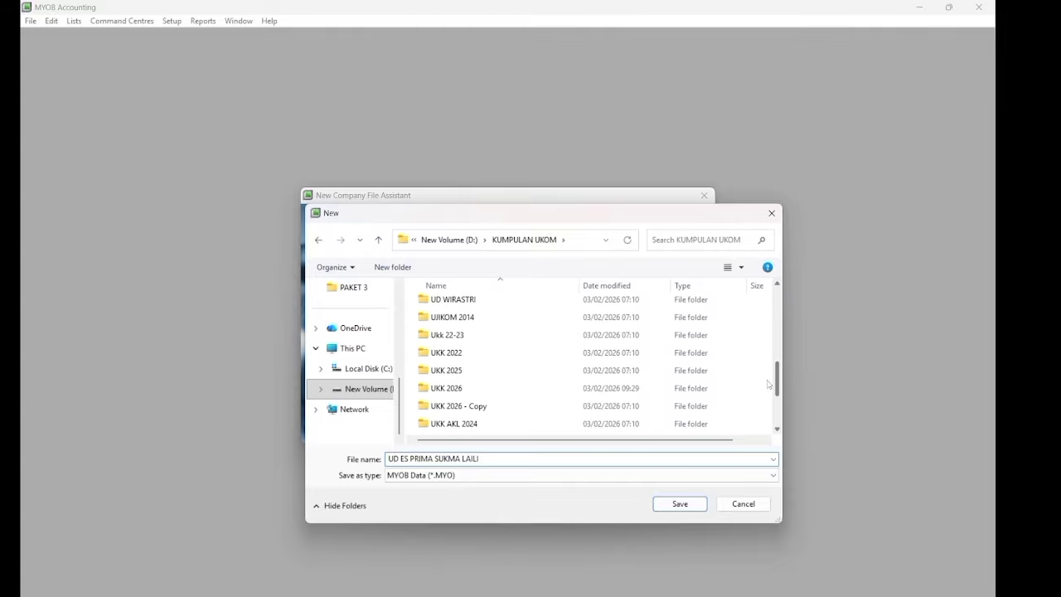
{"action": "double_click", "coordinate": [477, 396]}
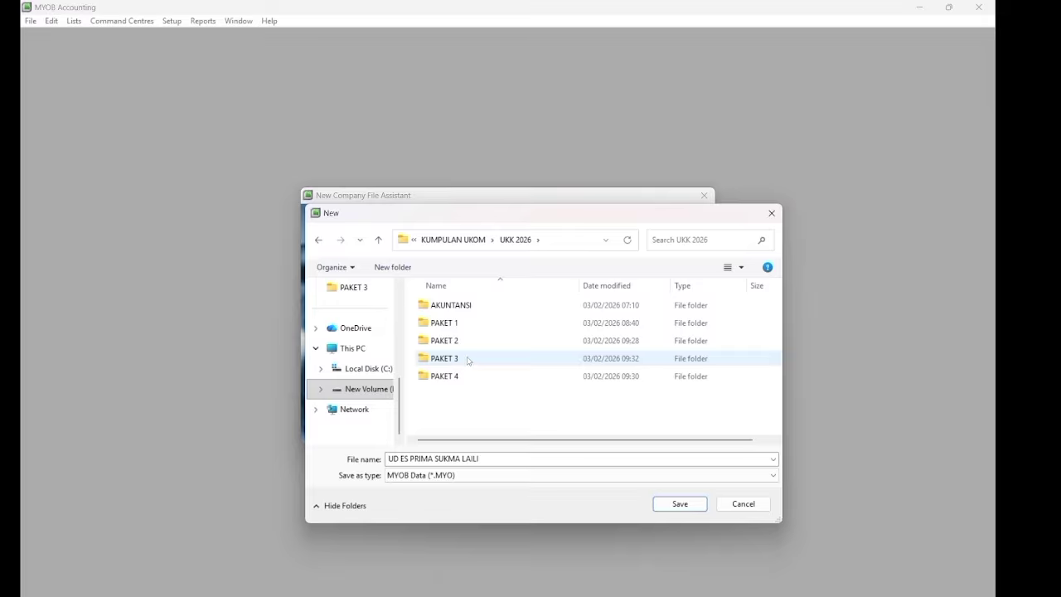
{"action": "left_click", "coordinate": [468, 360]}
{"action": "double_click", "coordinate": [468, 359]}
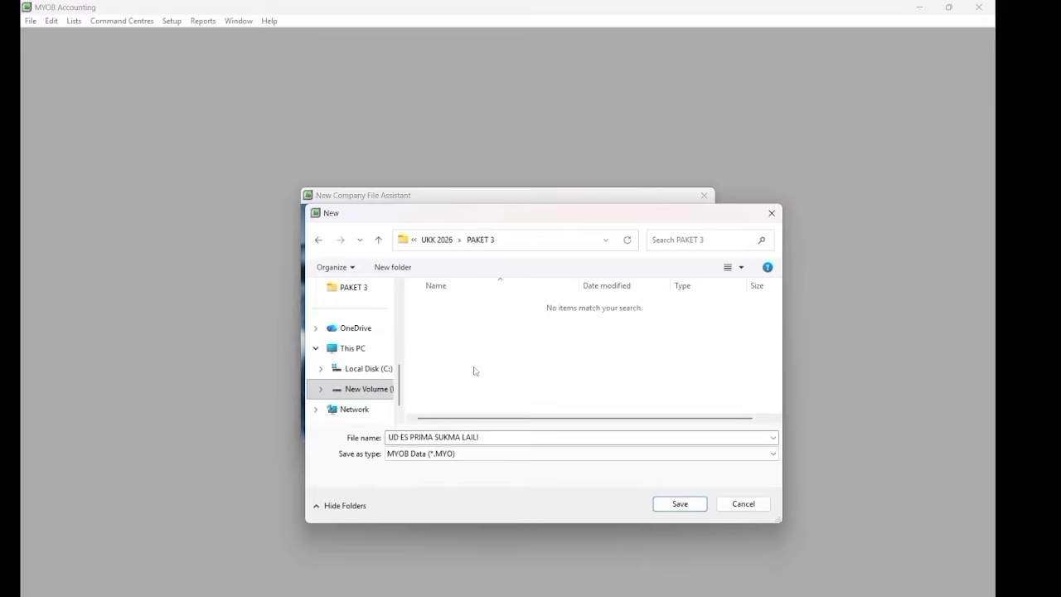
{"action": "left_click", "coordinate": [679, 505]}
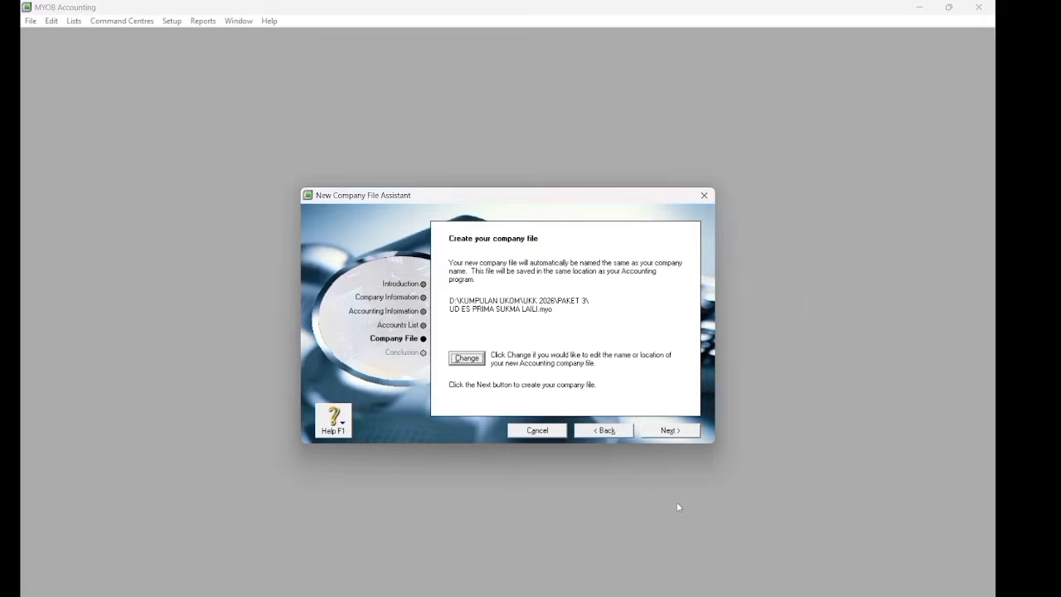
Finish creating the company file, open its Command Centre, and size the MYOB window beside Word.
{"action": "left_click", "coordinate": [668, 431]}
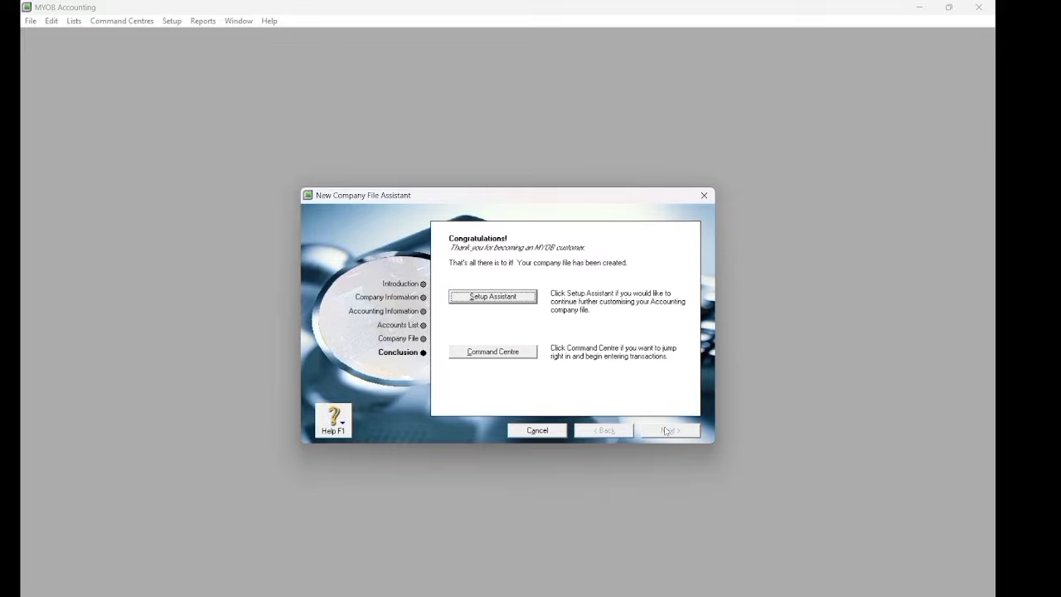
{"action": "left_click", "coordinate": [511, 355]}
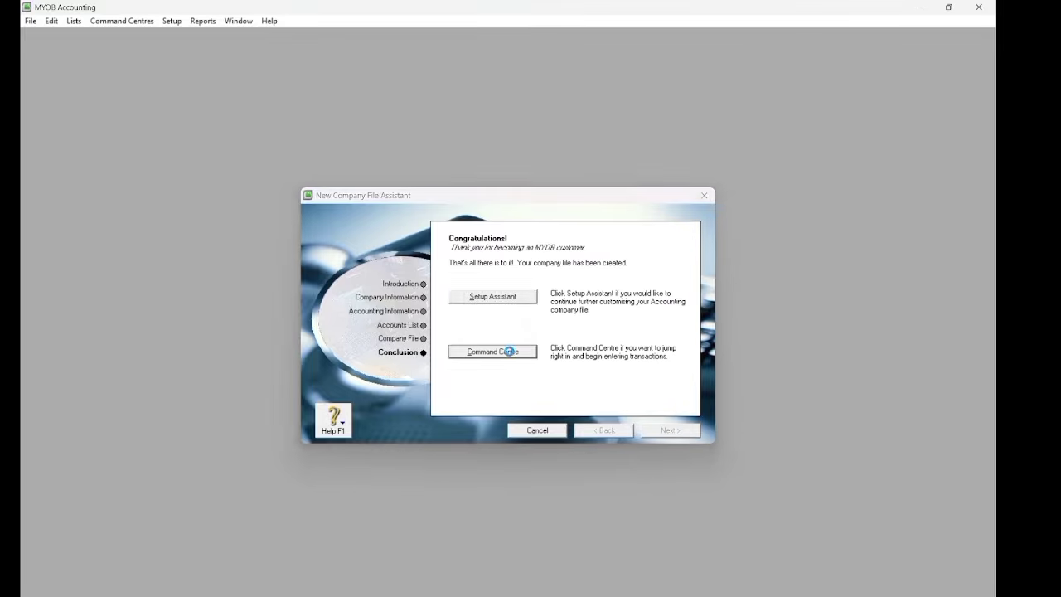
{"action": "left_click", "coordinate": [948, 7]}
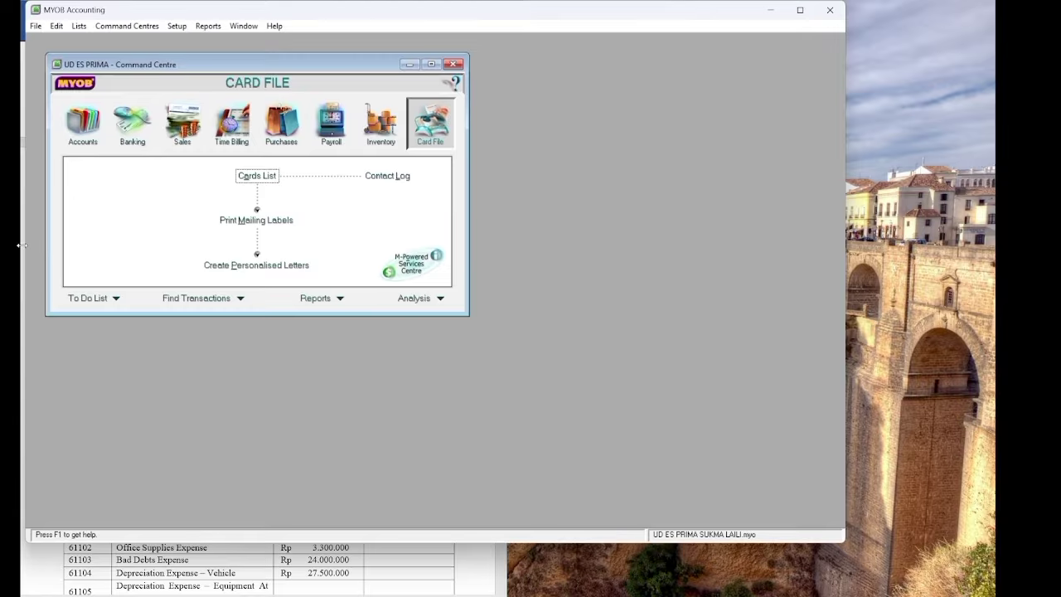
{"action": "left_click_drag", "start_coordinate": [21, 246], "coordinate": [285, 237]}
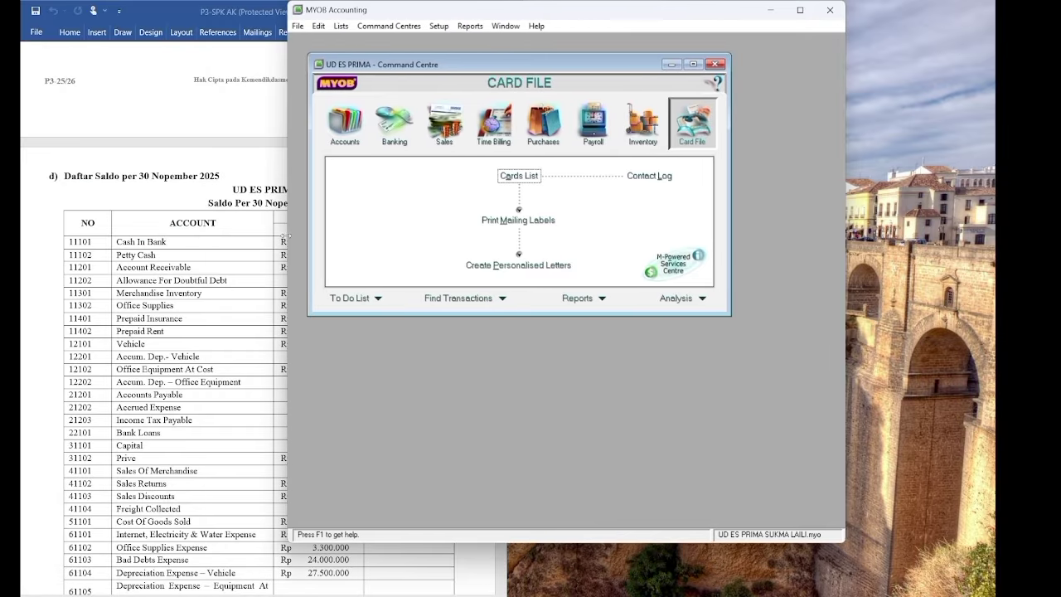
{"action": "left_click", "coordinate": [693, 63]}
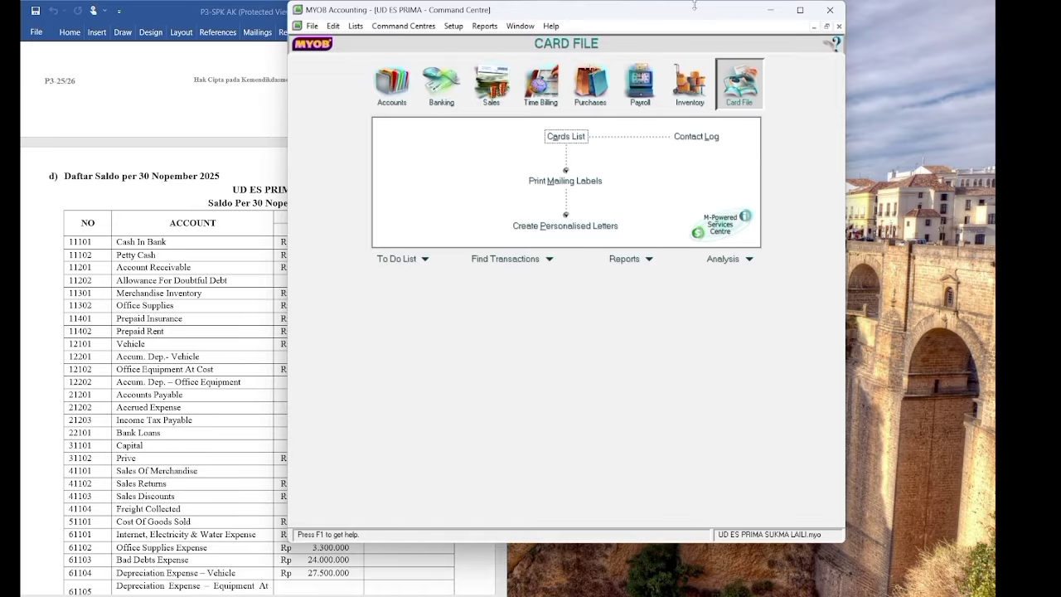
{"action": "left_click_drag", "start_coordinate": [668, 14], "coordinate": [819, 16]}
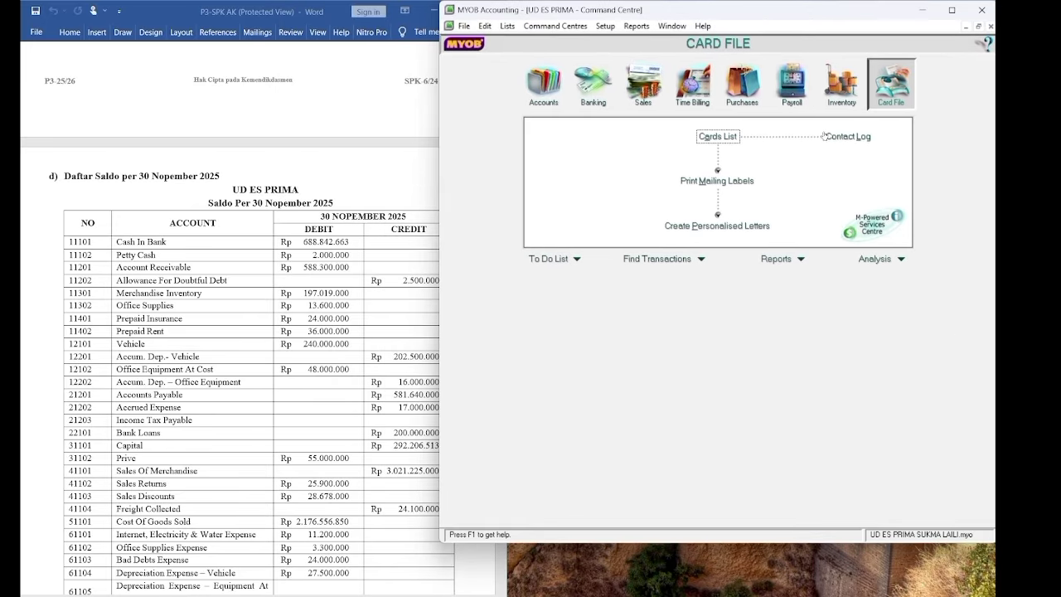
{"action": "left_click_drag", "start_coordinate": [733, 547], "coordinate": [732, 596]}
{"action": "key", "text": "alt+Tab"}
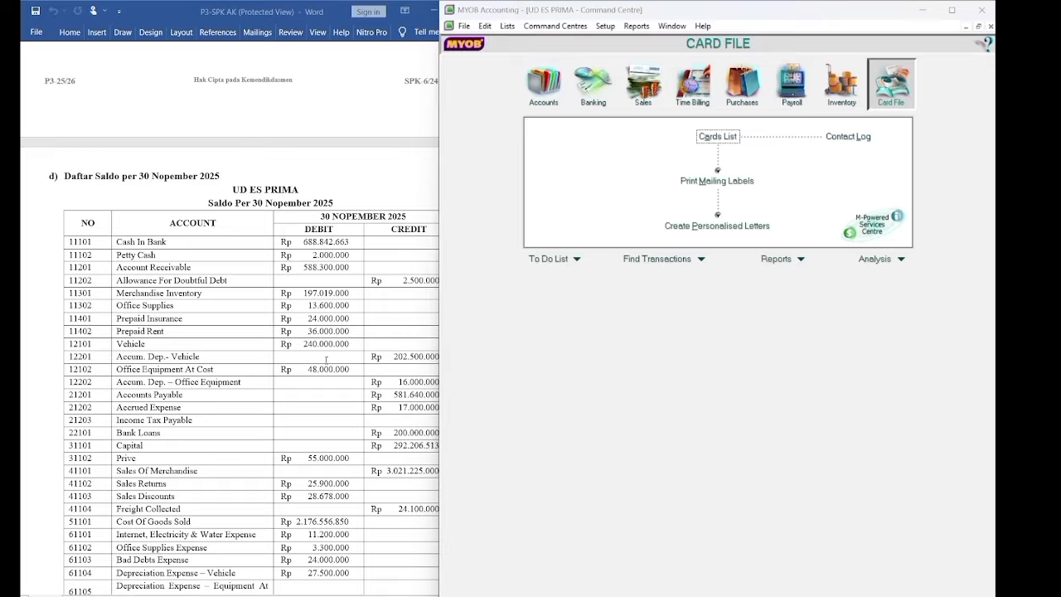
{"action": "key", "text": "alt+Tab"}
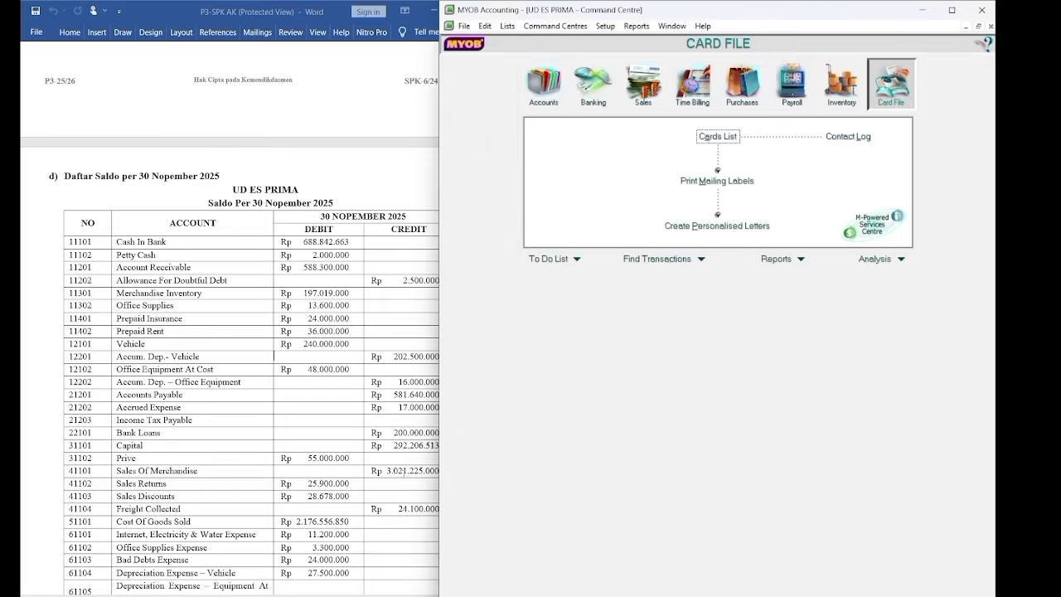
Scroll through the Word document's Saldo balances and Daftar Nama Akun account list.
{"action": "left_click", "coordinate": [342, 449]}
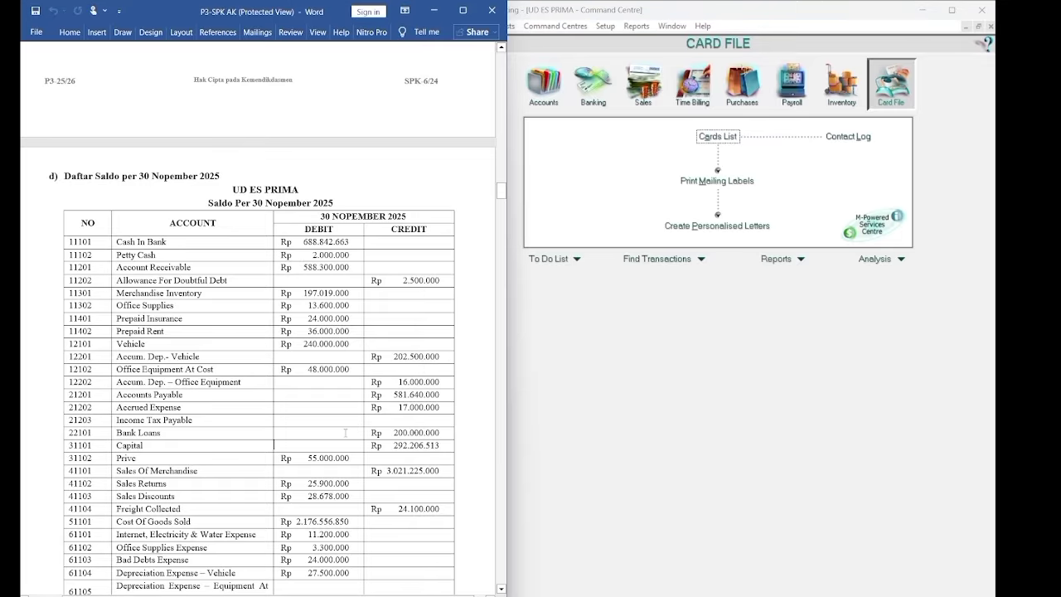
{"action": "scroll", "coordinate": [344, 432], "scroll_direction": "down", "scroll_amount": 10}
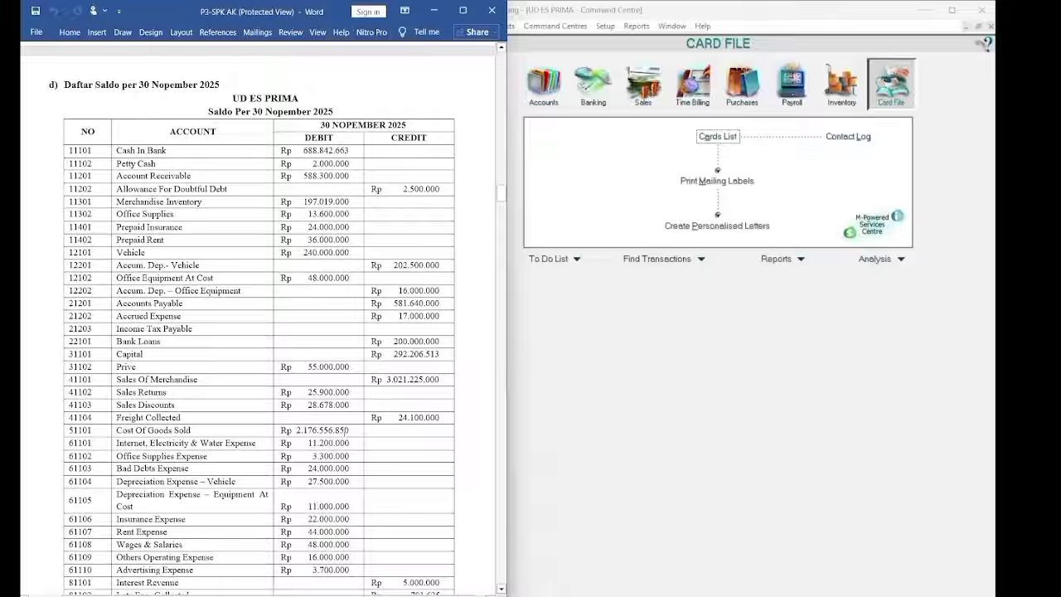
{"action": "scroll", "coordinate": [344, 432], "scroll_direction": "down", "scroll_amount": 4}
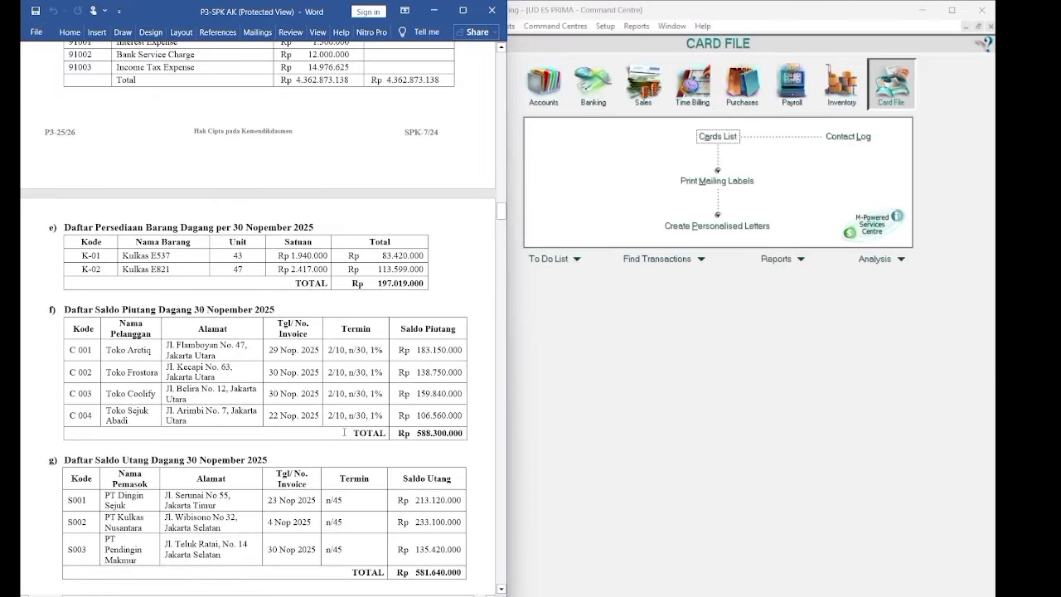
{"action": "scroll", "coordinate": [344, 432], "scroll_direction": "up", "scroll_amount": 18}
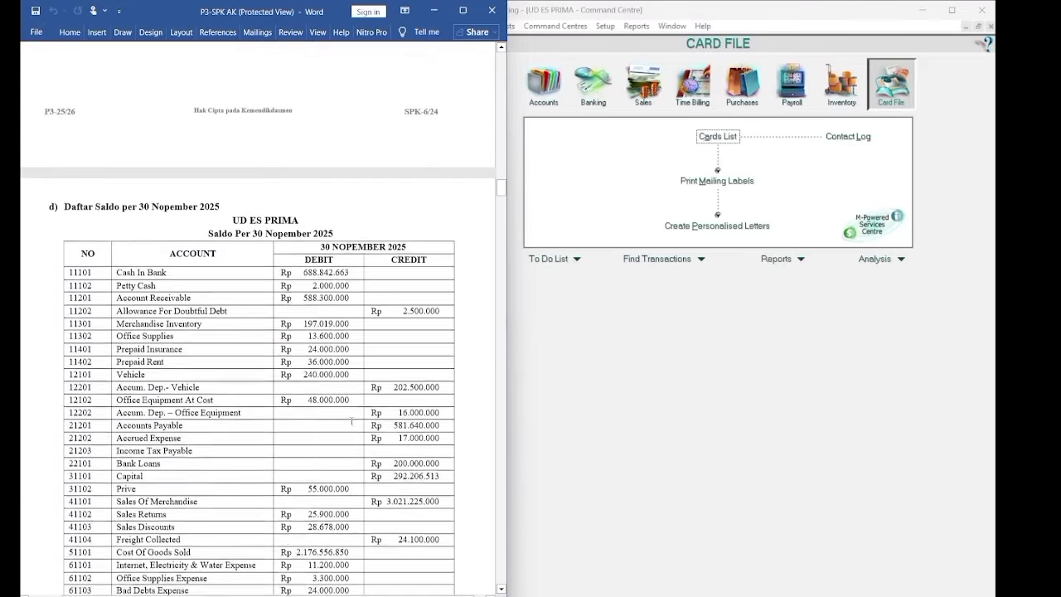
{"action": "scroll", "coordinate": [352, 426], "scroll_direction": "up", "scroll_amount": 16}
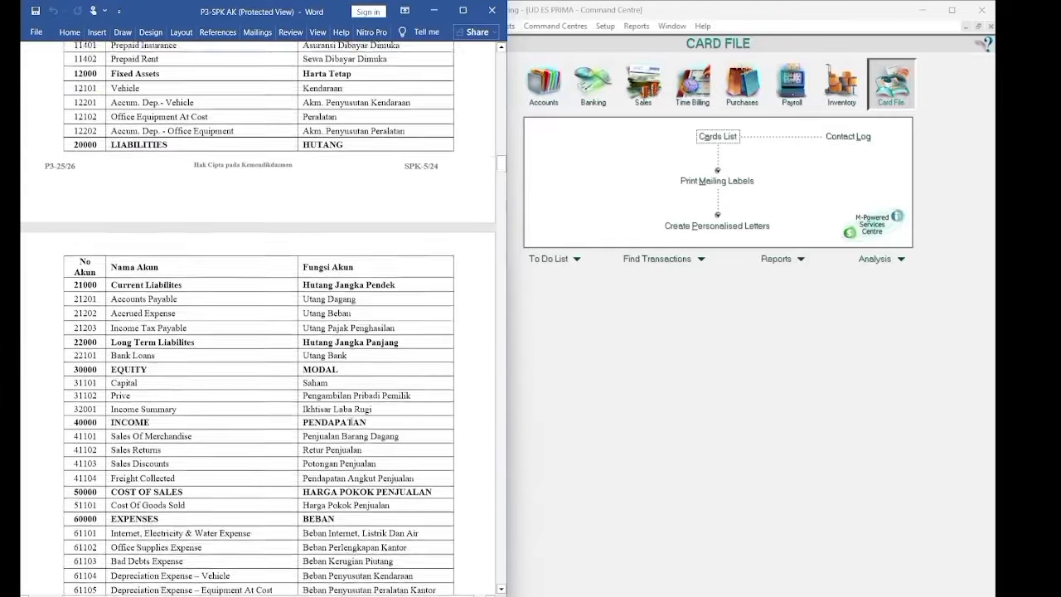
{"action": "scroll", "coordinate": [351, 424], "scroll_direction": "down", "scroll_amount": 1}
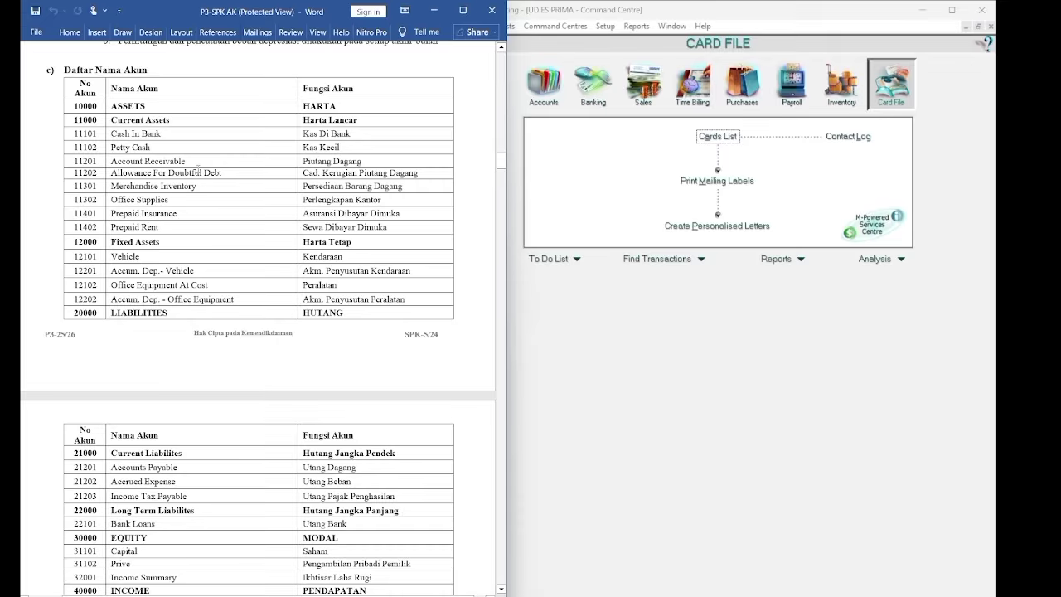
{"action": "left_click", "coordinate": [628, 355]}
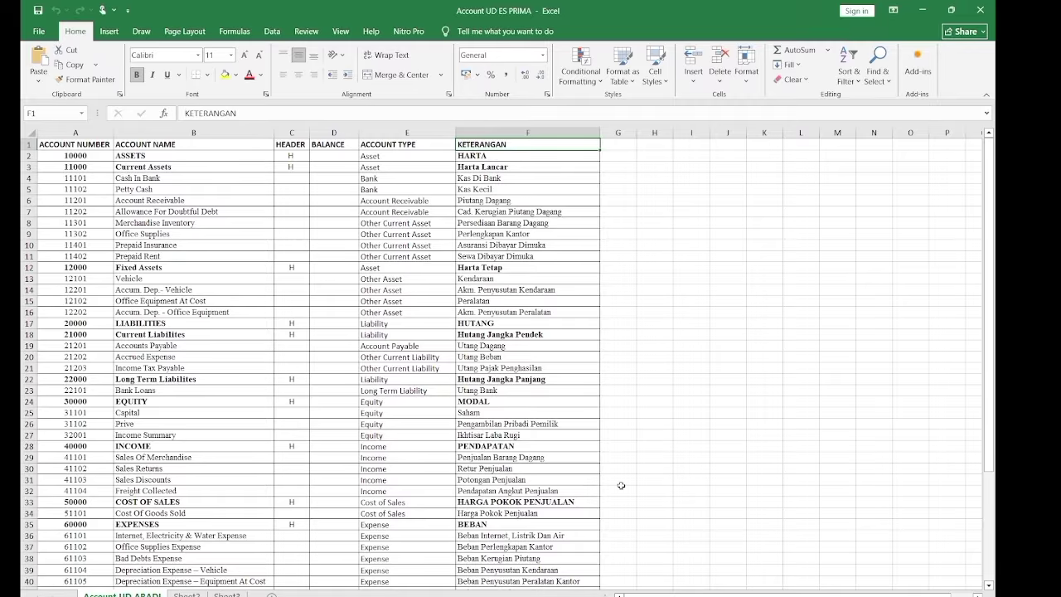
Open MYOB's default Accounts List, then bring up the Account UD ES PRIMA workbook.
{"action": "left_click", "coordinate": [704, 593]}
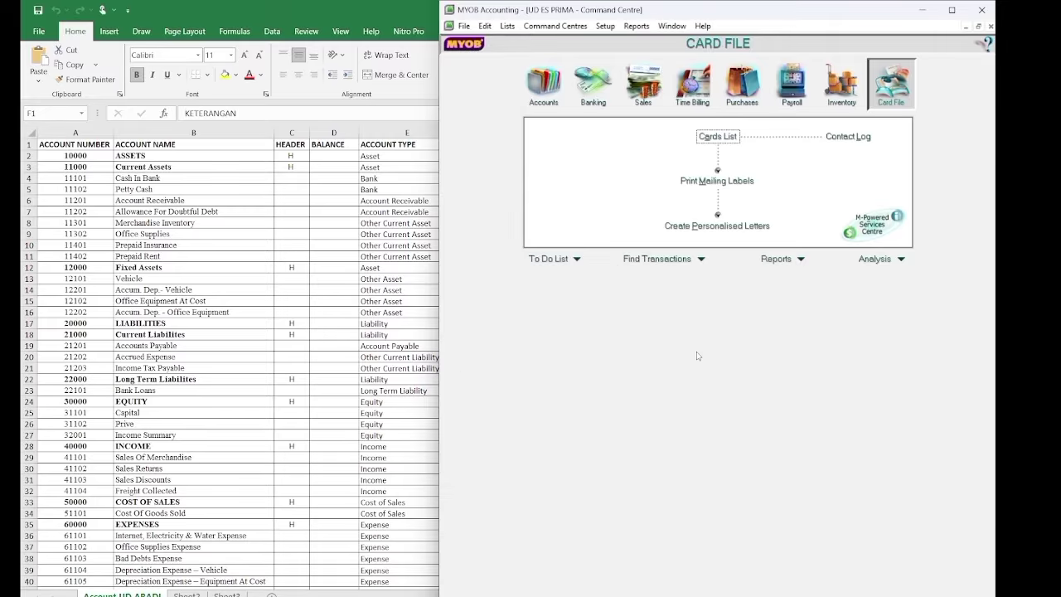
{"action": "left_click", "coordinate": [552, 88]}
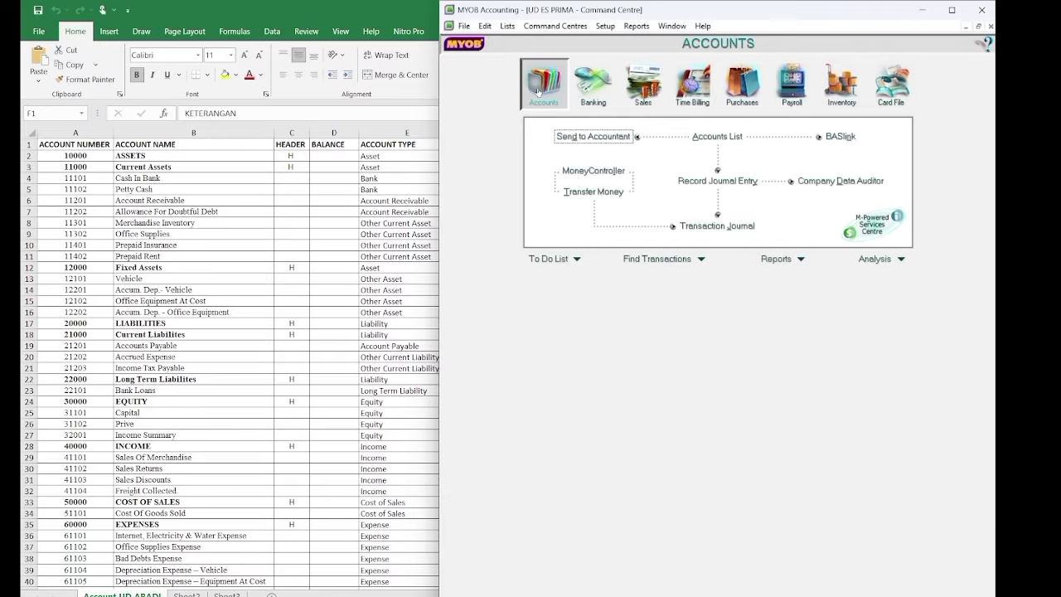
{"action": "left_click", "coordinate": [705, 138]}
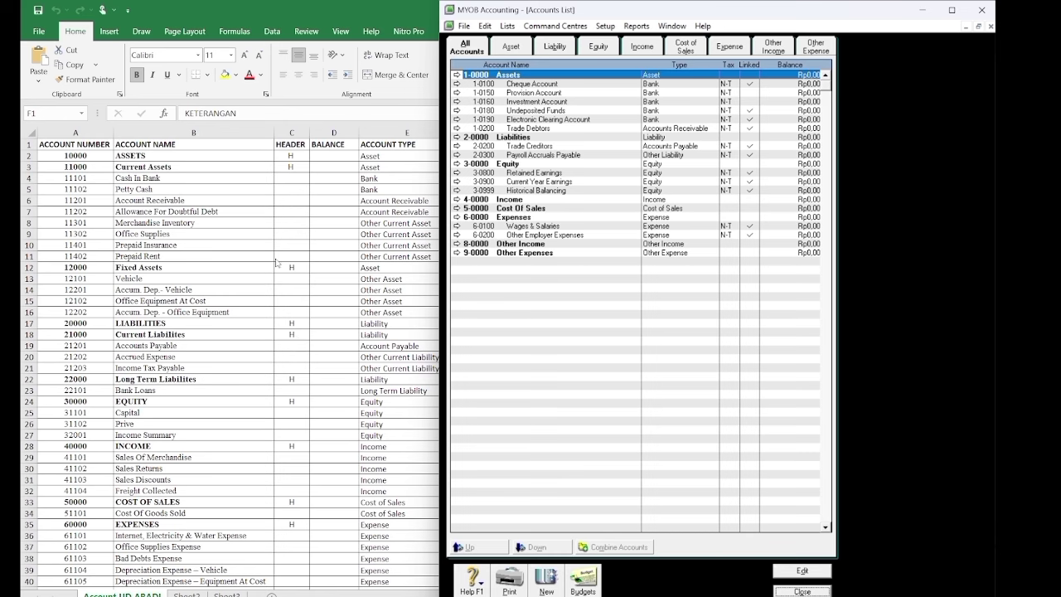
{"action": "key", "text": "alt+Tab"}
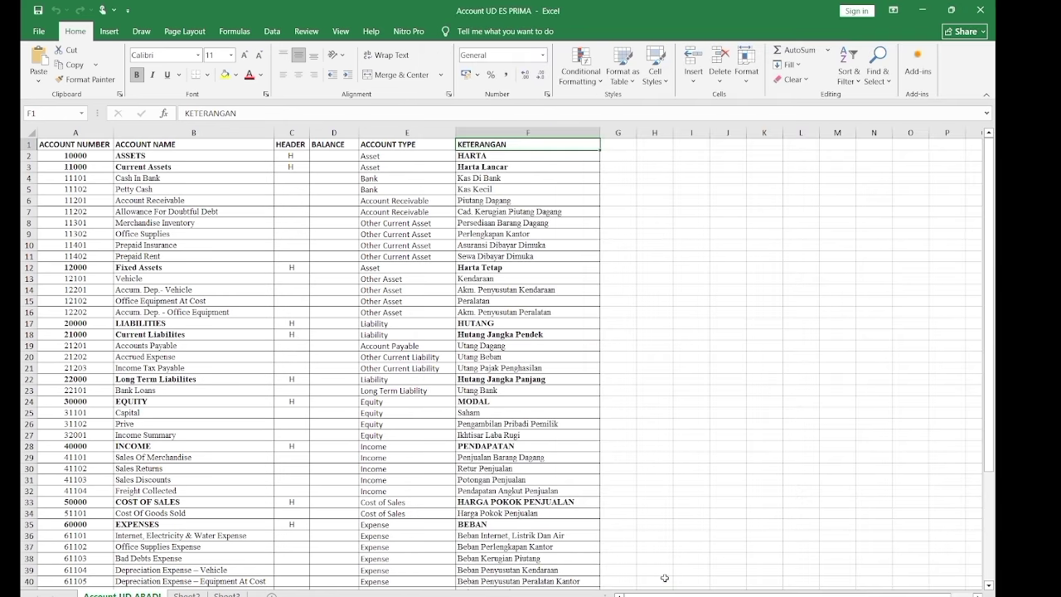
{"action": "key", "text": "alt+Tab"}
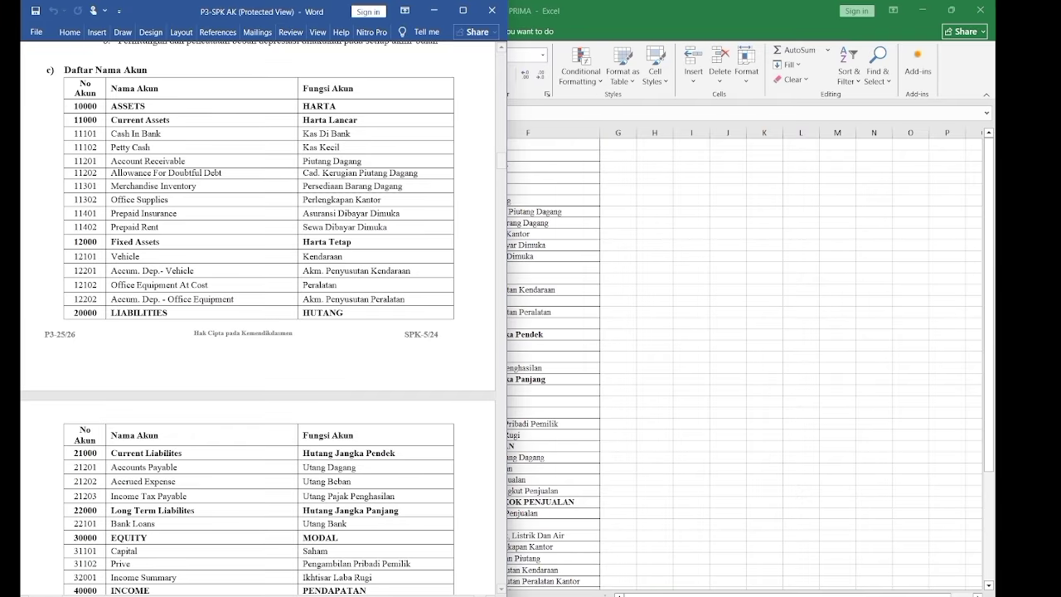
{"action": "key", "text": "alt+Tab"}
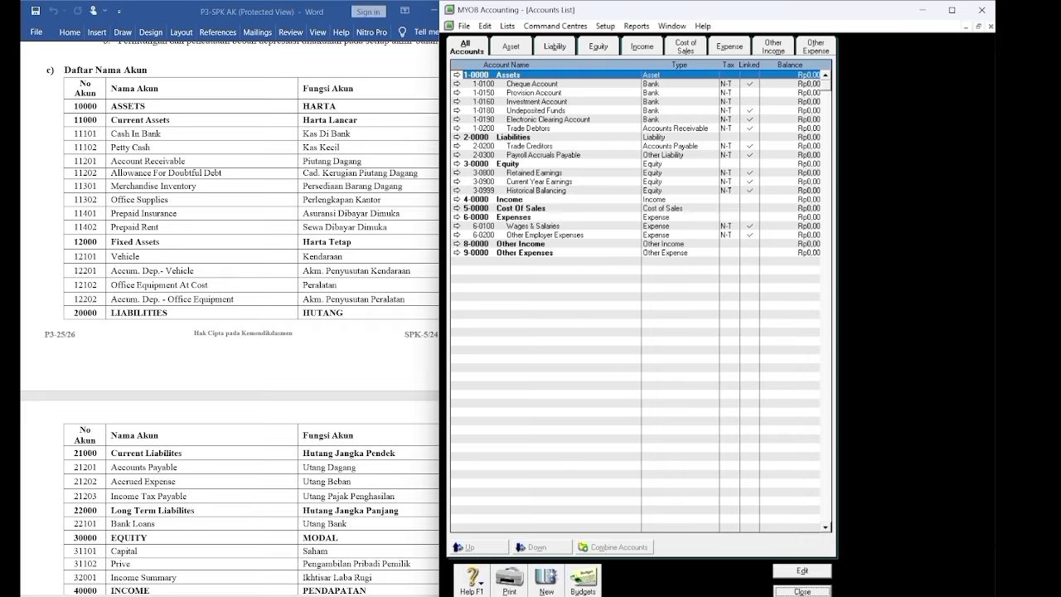
{"action": "left_click", "coordinate": [675, 563]}
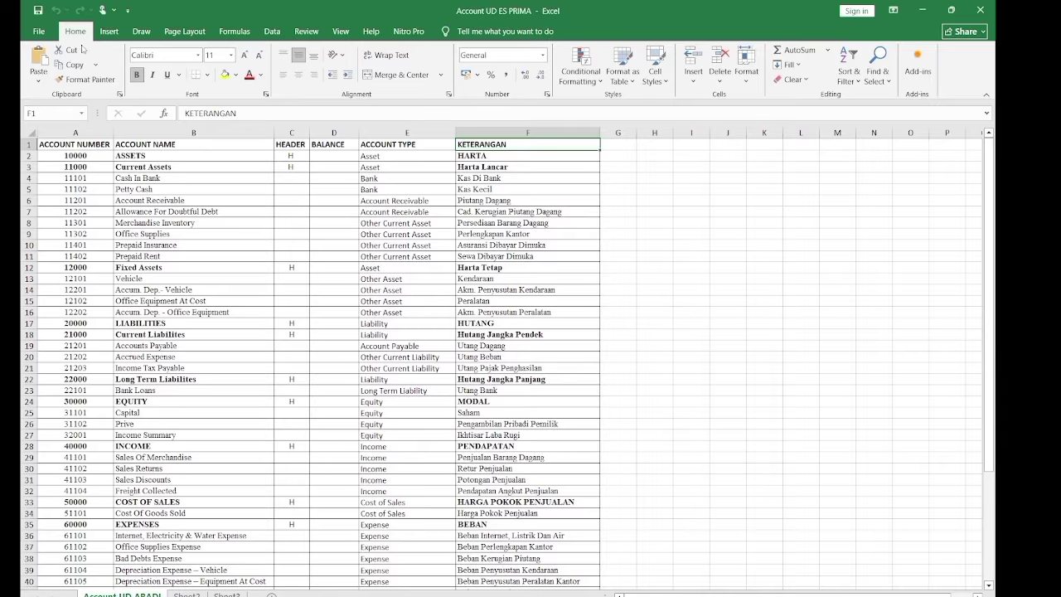
Save the account workbook to PAKET 3 as Text (Tab delimited), active sheet only, then close Excel.
{"action": "left_click", "coordinate": [37, 33]}
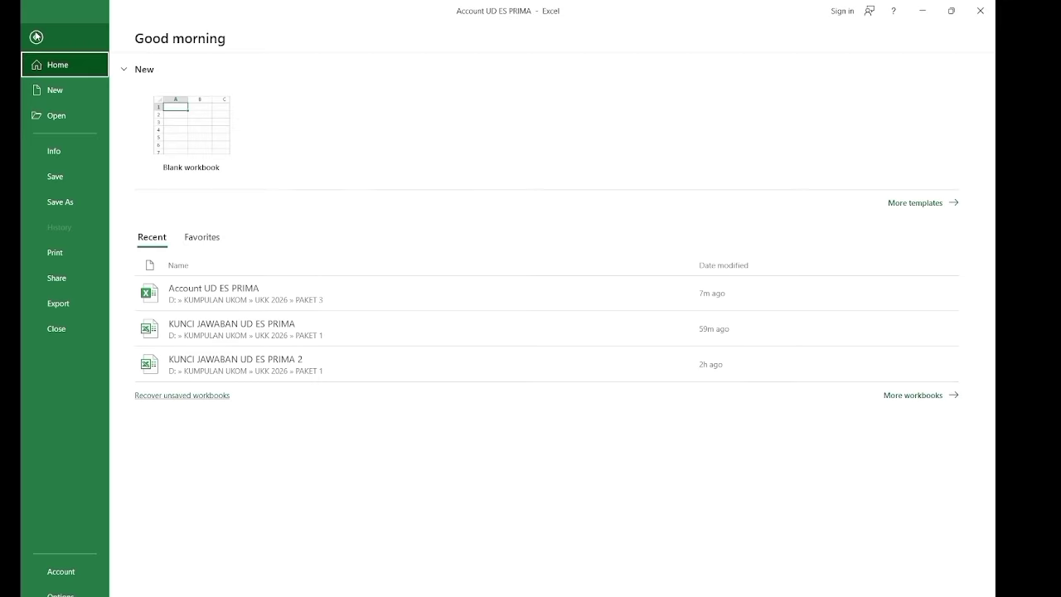
{"action": "left_click", "coordinate": [52, 203]}
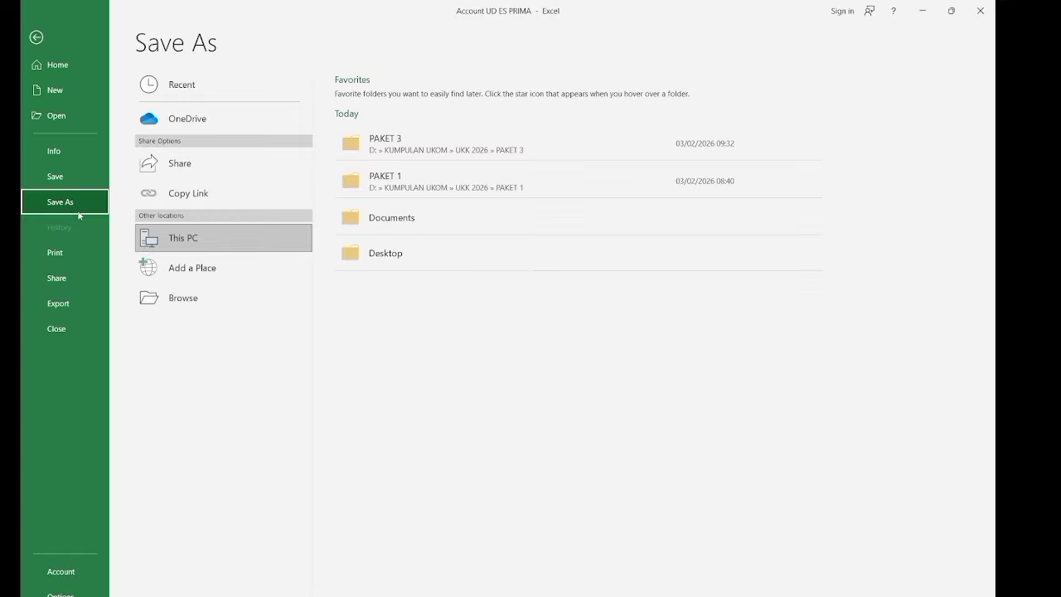
{"action": "left_click", "coordinate": [441, 149]}
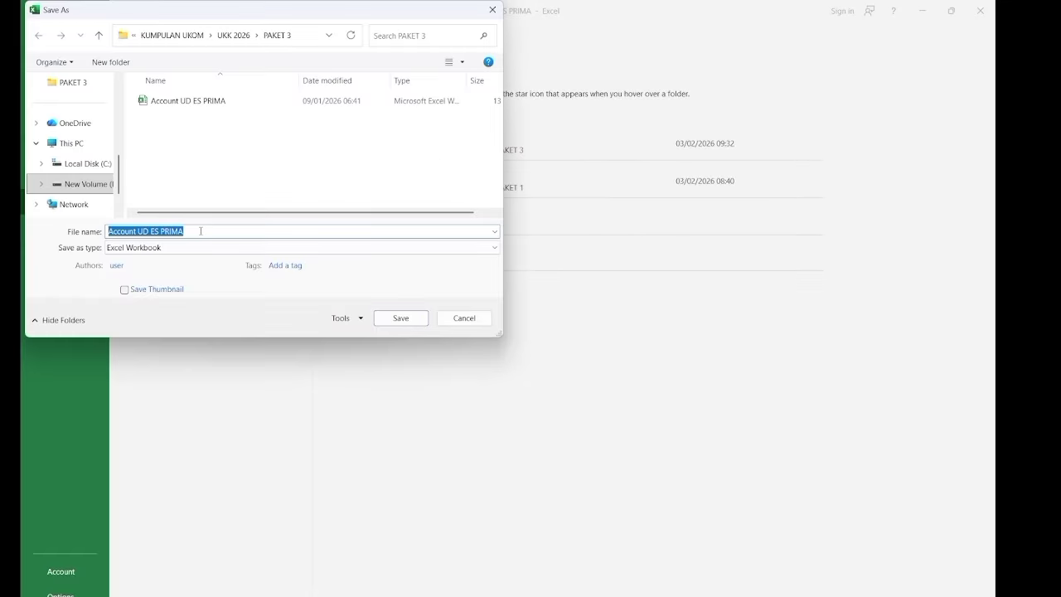
{"action": "left_click", "coordinate": [201, 232]}
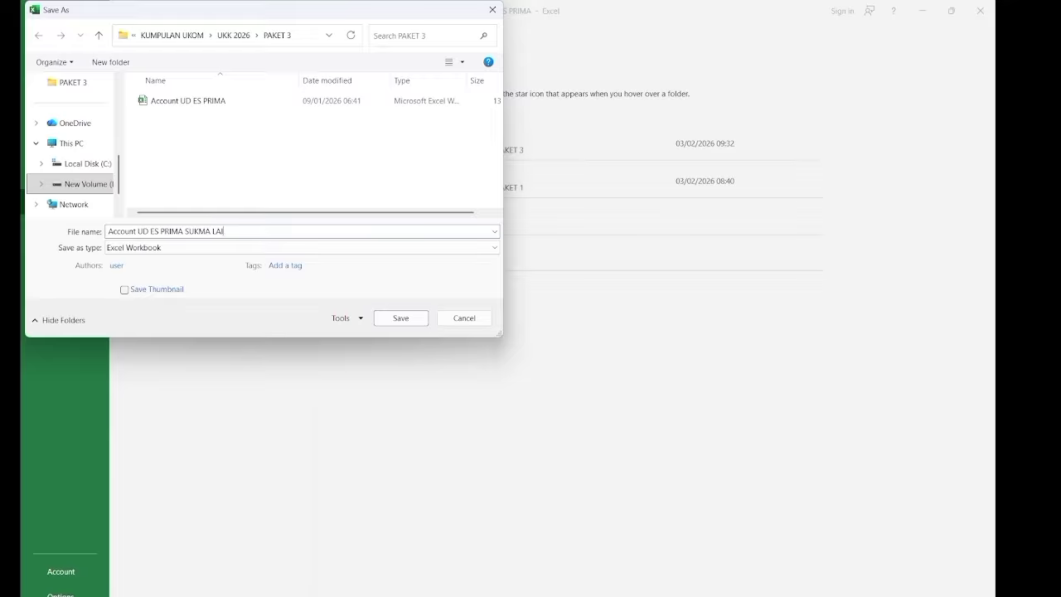
{"action": "left_click", "coordinate": [127, 248]}
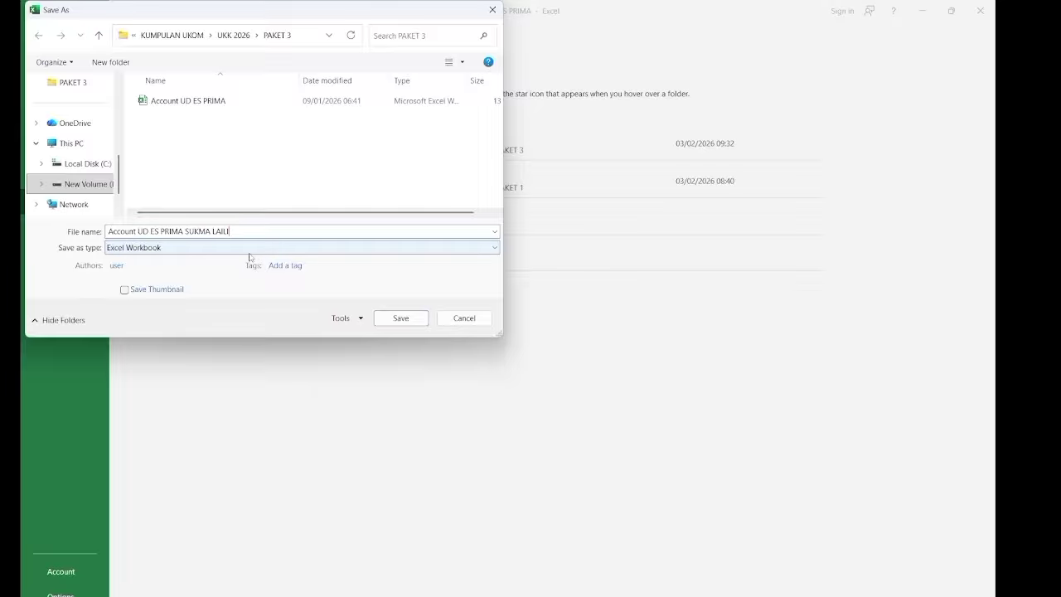
{"action": "left_click", "coordinate": [495, 250]}
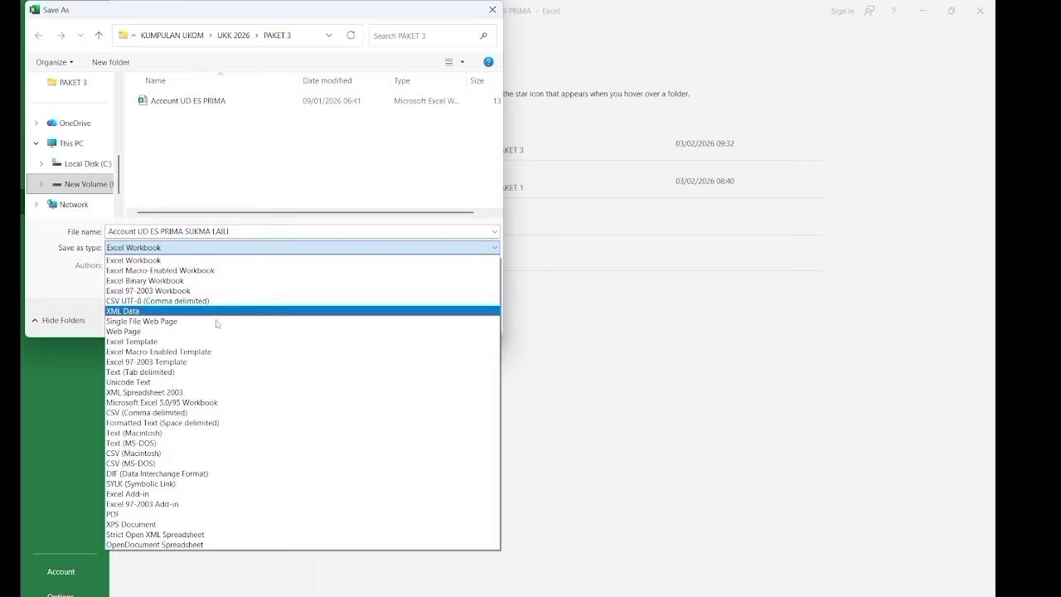
{"action": "left_click", "coordinate": [165, 372]}
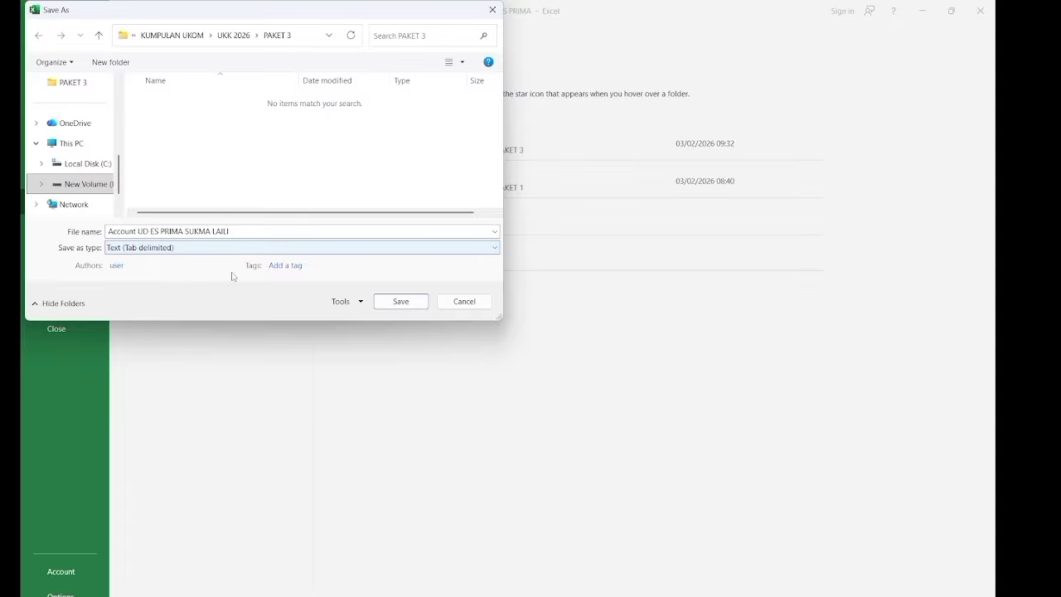
{"action": "left_click", "coordinate": [398, 303]}
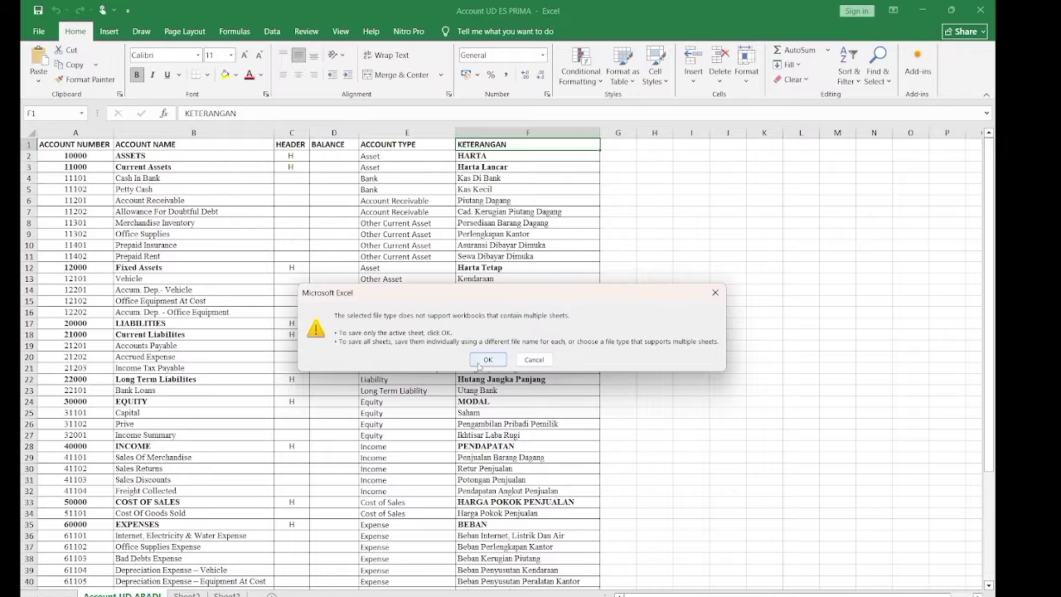
{"action": "left_click", "coordinate": [480, 360]}
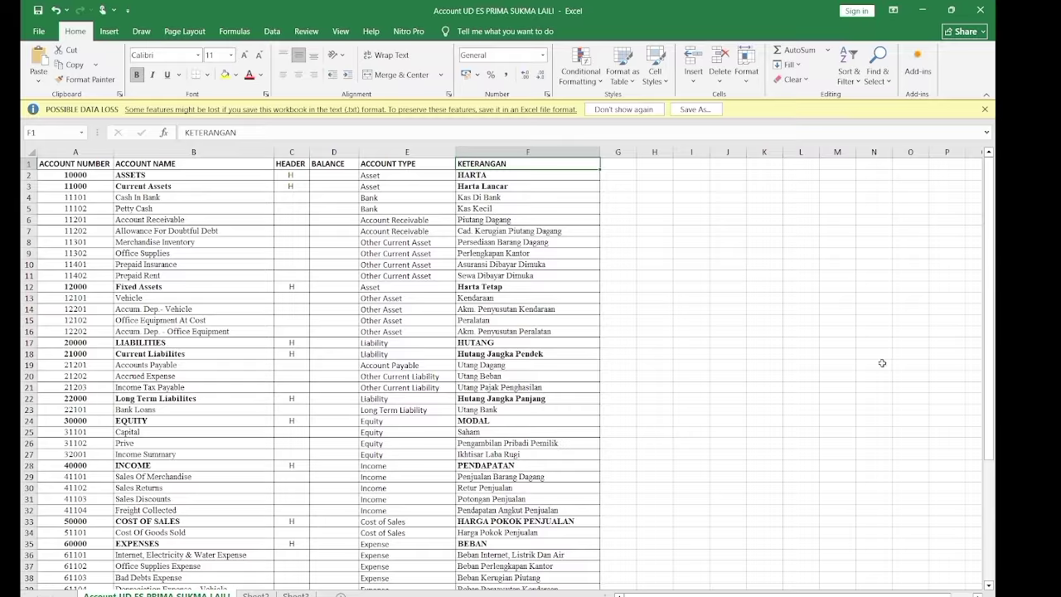
{"action": "left_click", "coordinate": [982, 10]}
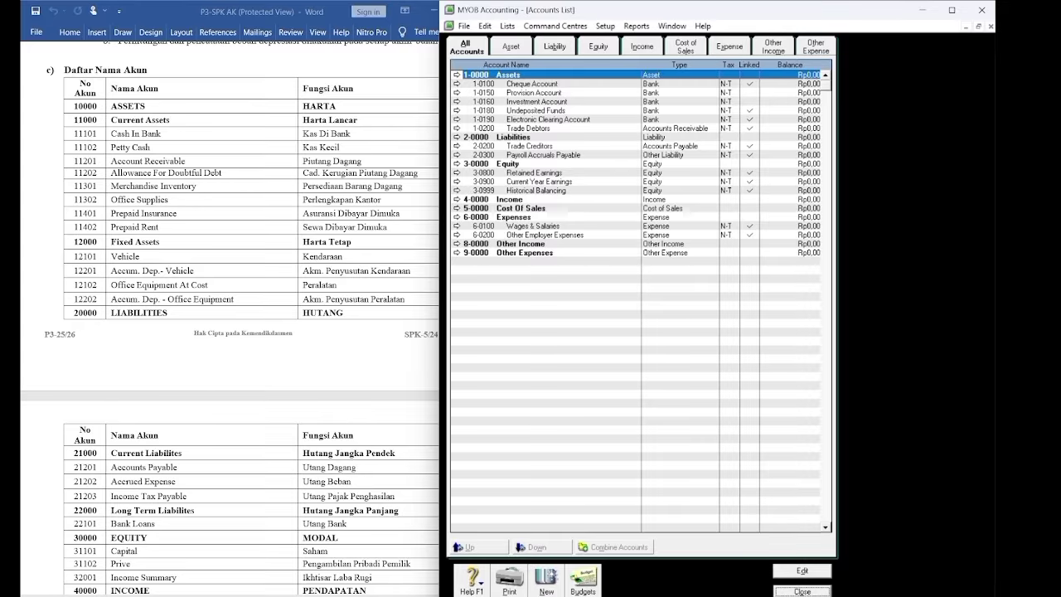
Close the Accounts List and start an Account Information import via File > Import Data > Accounts.
{"action": "left_click", "coordinate": [824, 590]}
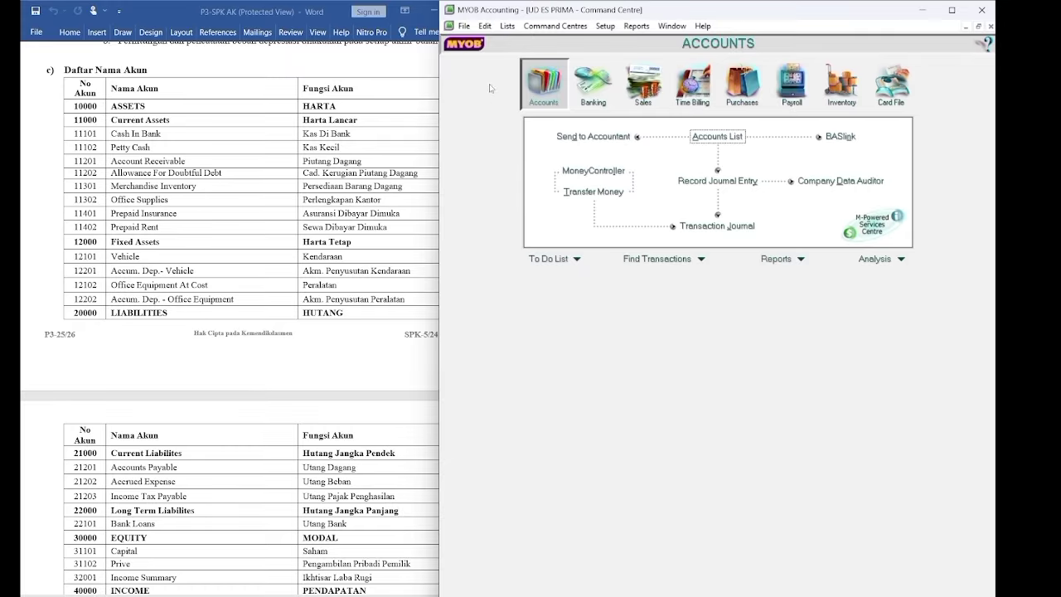
{"action": "left_click", "coordinate": [463, 27]}
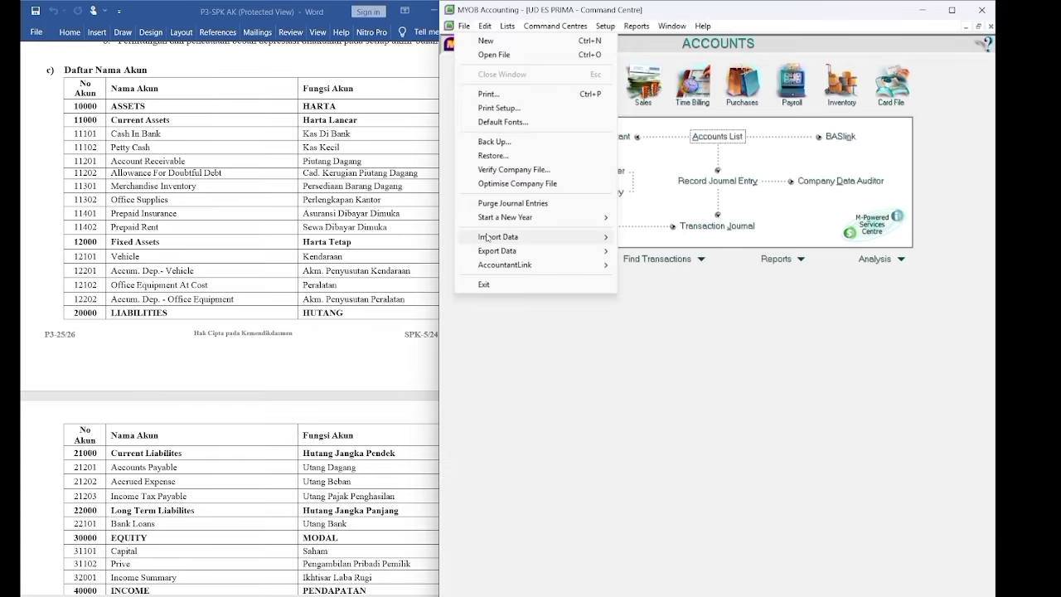
{"action": "mouse_move", "coordinate": [489, 239]}
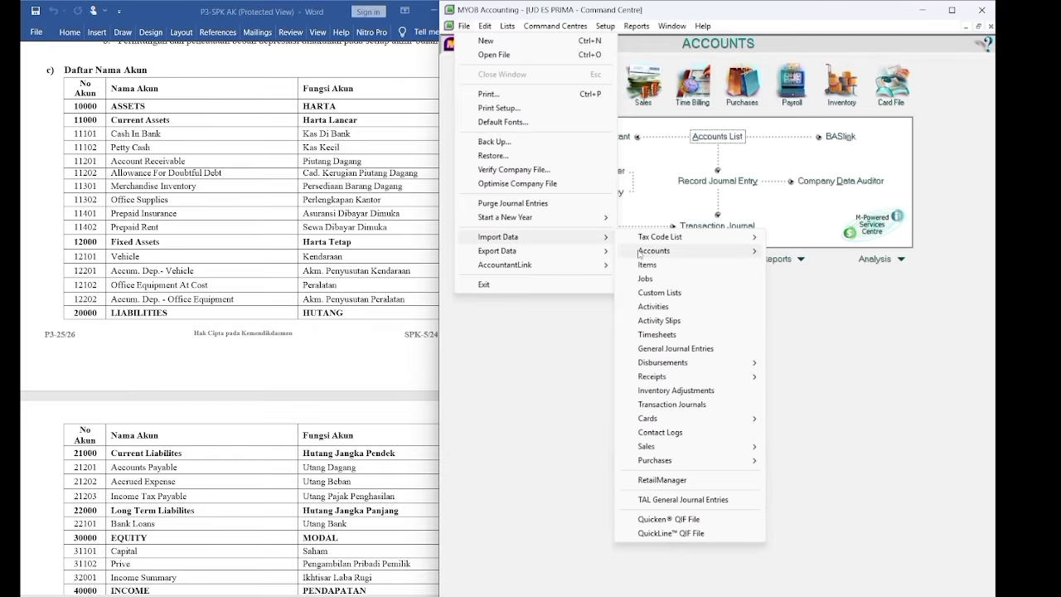
{"action": "mouse_move", "coordinate": [643, 252]}
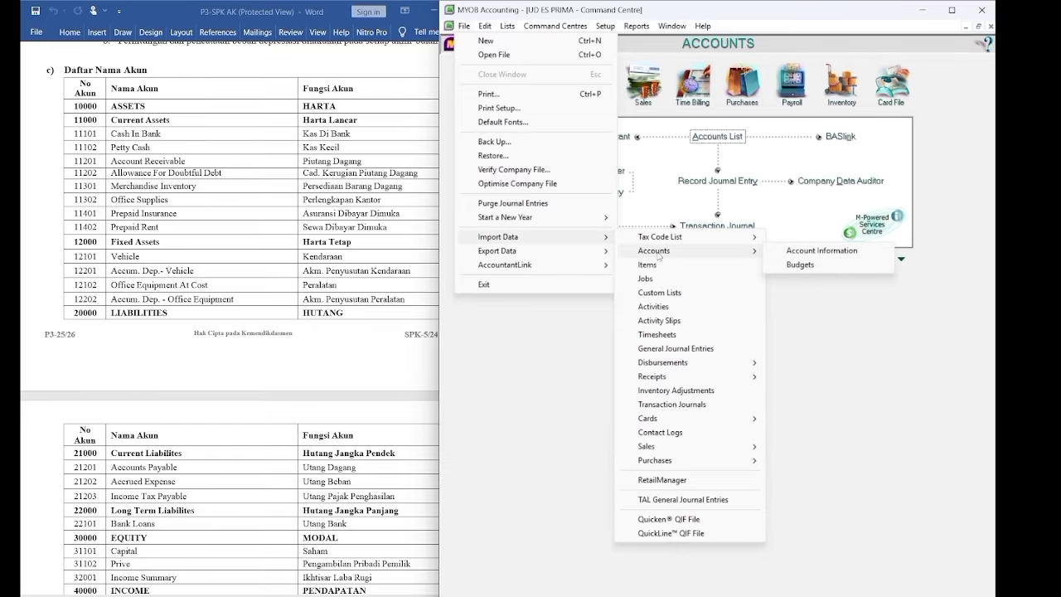
{"action": "left_click", "coordinate": [798, 250]}
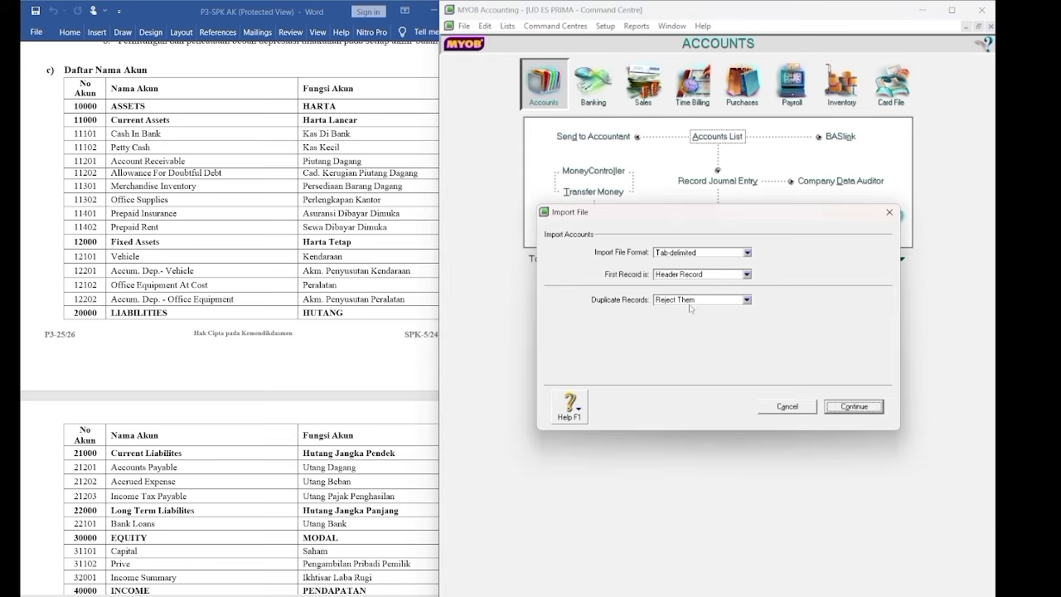
Set duplicate records to Update Existing Record and continue to file selection.
{"action": "left_click", "coordinate": [746, 300]}
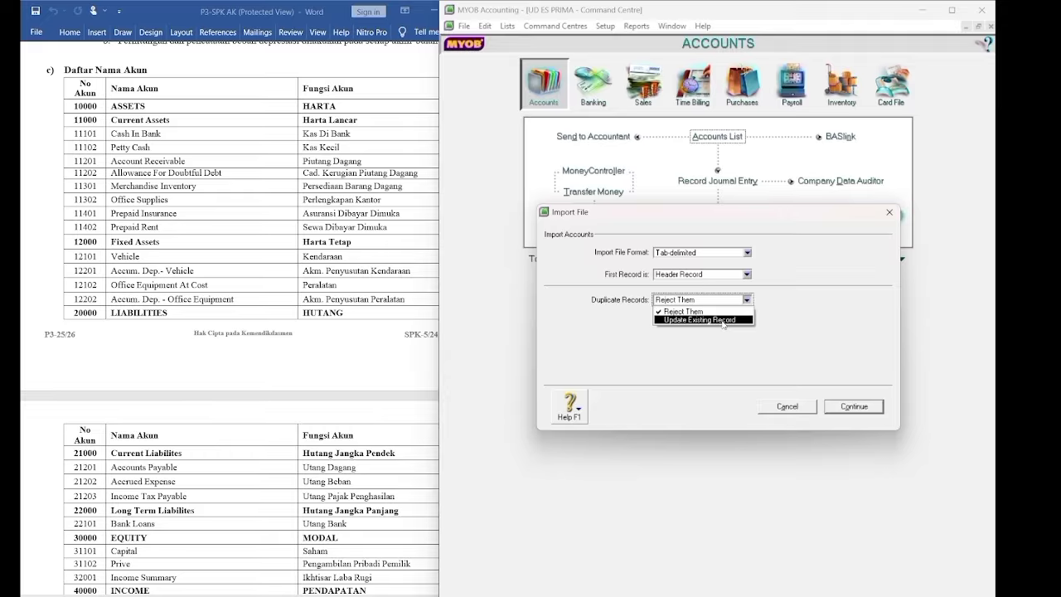
{"action": "left_click", "coordinate": [722, 321]}
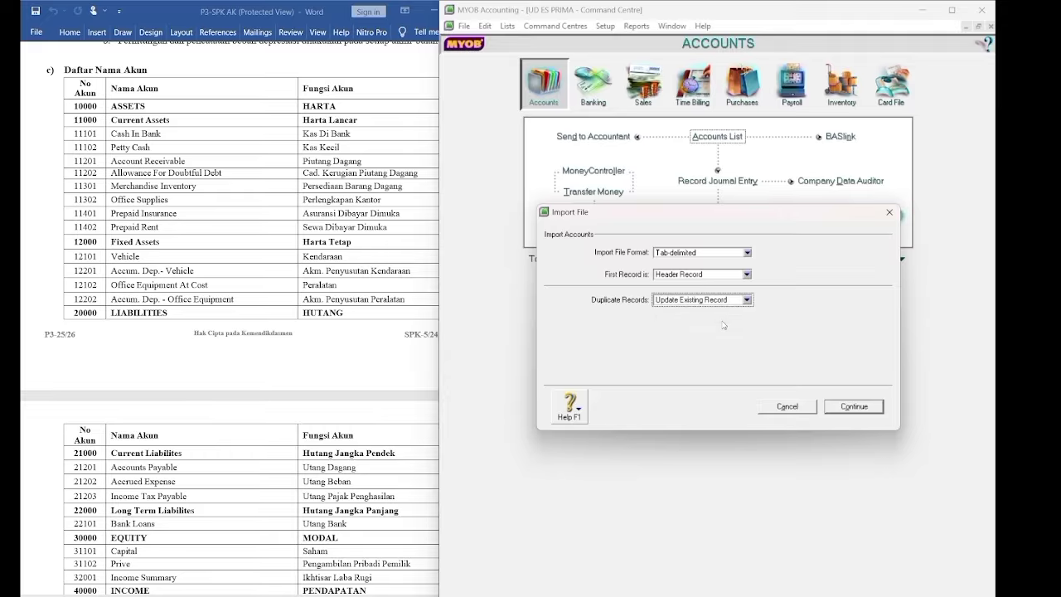
{"action": "left_click", "coordinate": [853, 406]}
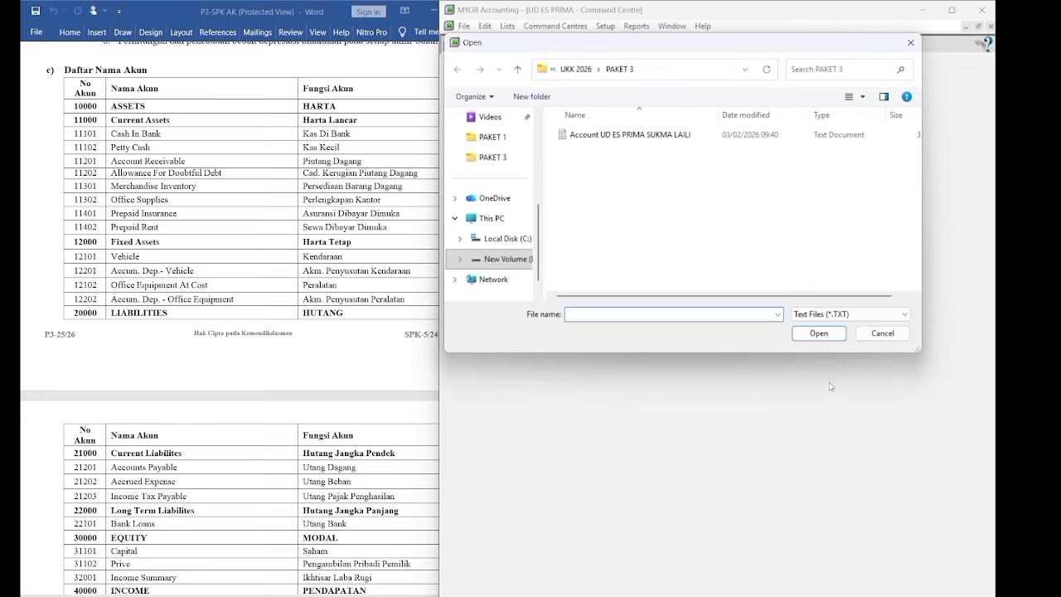
Import the saved account .txt file with all fields matched, then dismiss the results summary.
{"action": "left_click", "coordinate": [777, 315]}
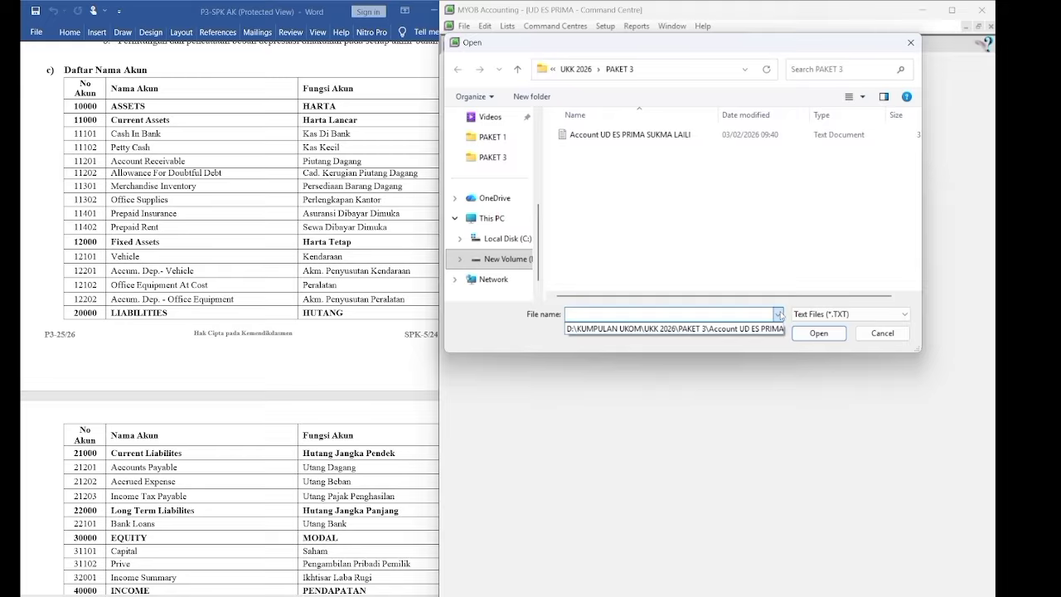
{"action": "left_click", "coordinate": [727, 330]}
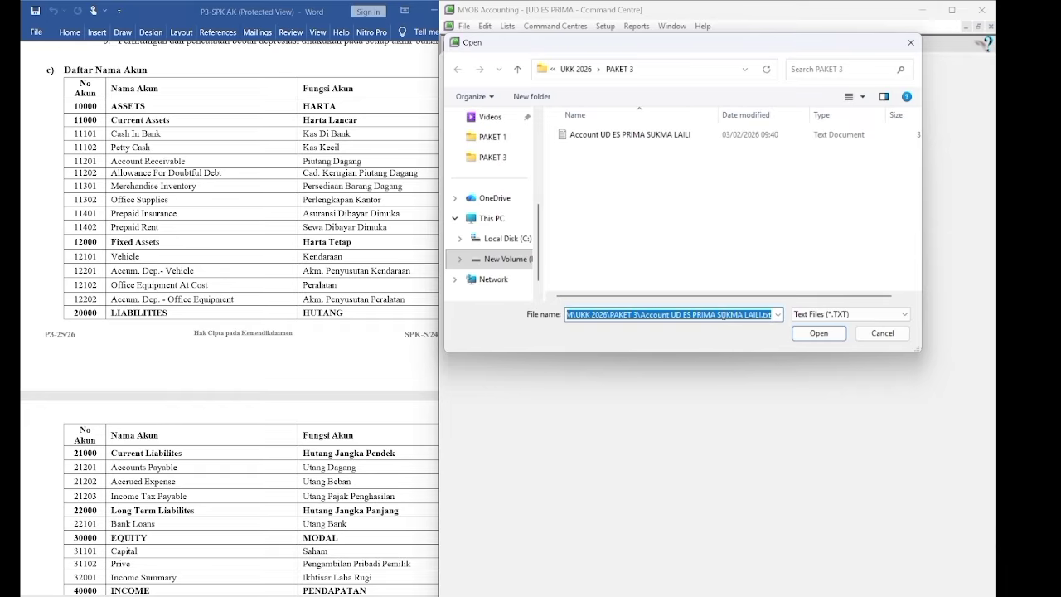
{"action": "left_click", "coordinate": [818, 336]}
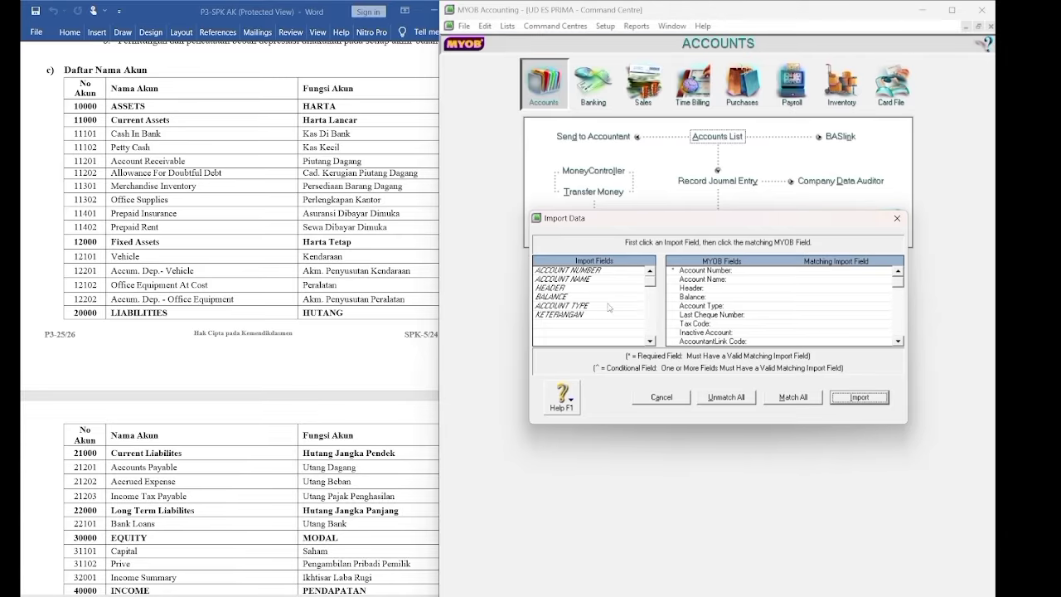
{"action": "left_click", "coordinate": [792, 399]}
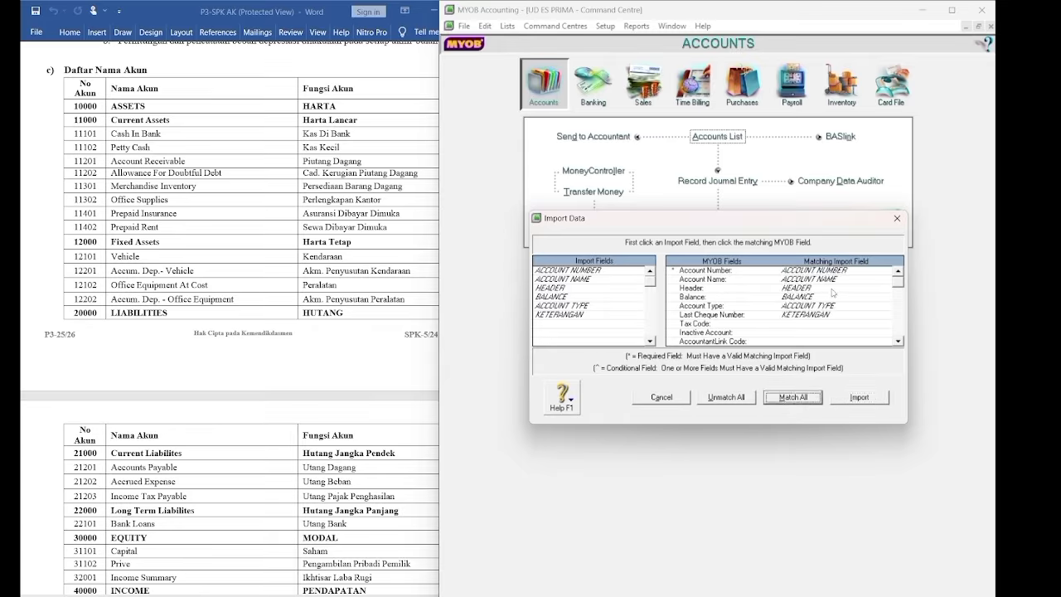
{"action": "left_click", "coordinate": [859, 398]}
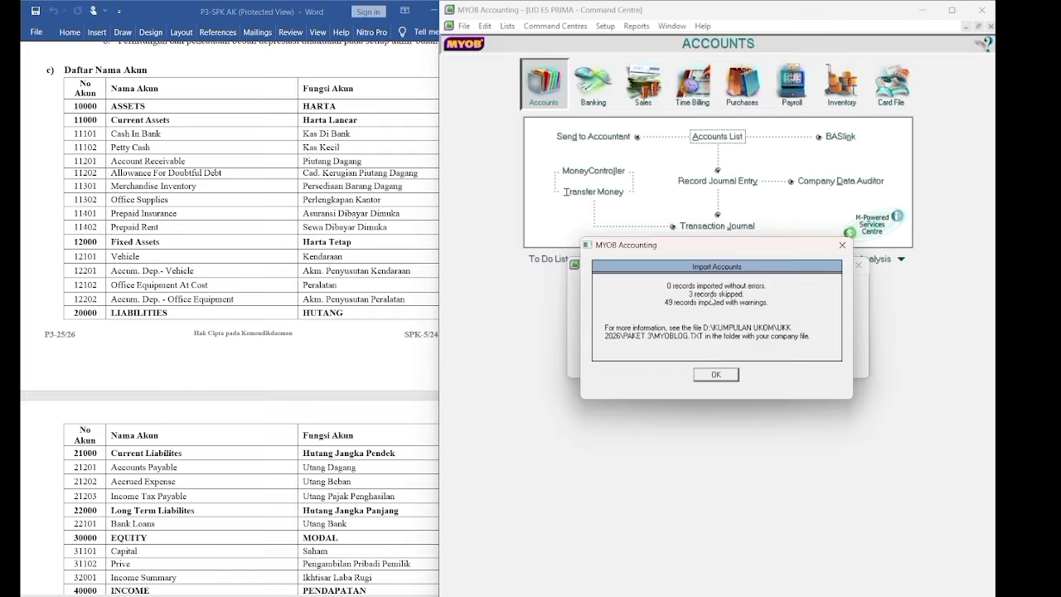
{"action": "left_click", "coordinate": [714, 376]}
{"action": "left_click", "coordinate": [714, 376]}
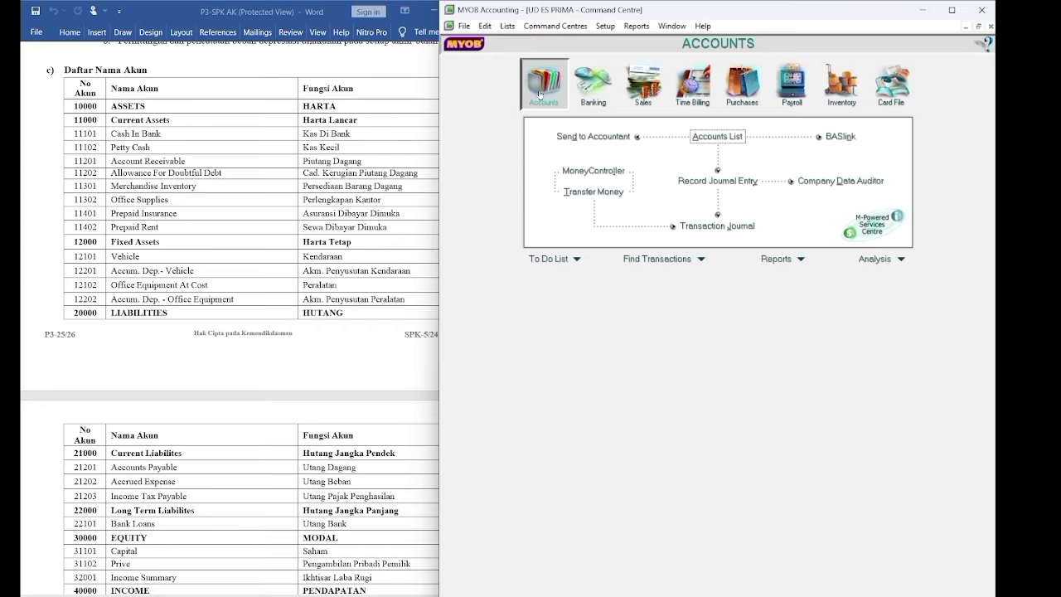
Show the Asset accounts in the Accounts List and open 1-0200 Trade Debtors.
{"action": "left_click", "coordinate": [713, 139]}
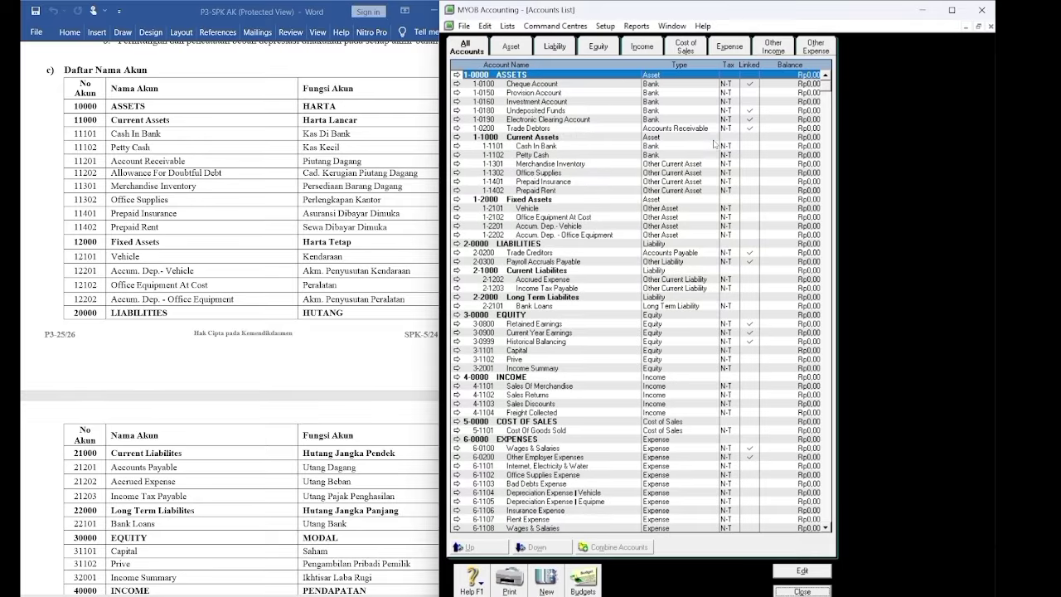
{"action": "left_click", "coordinate": [511, 50]}
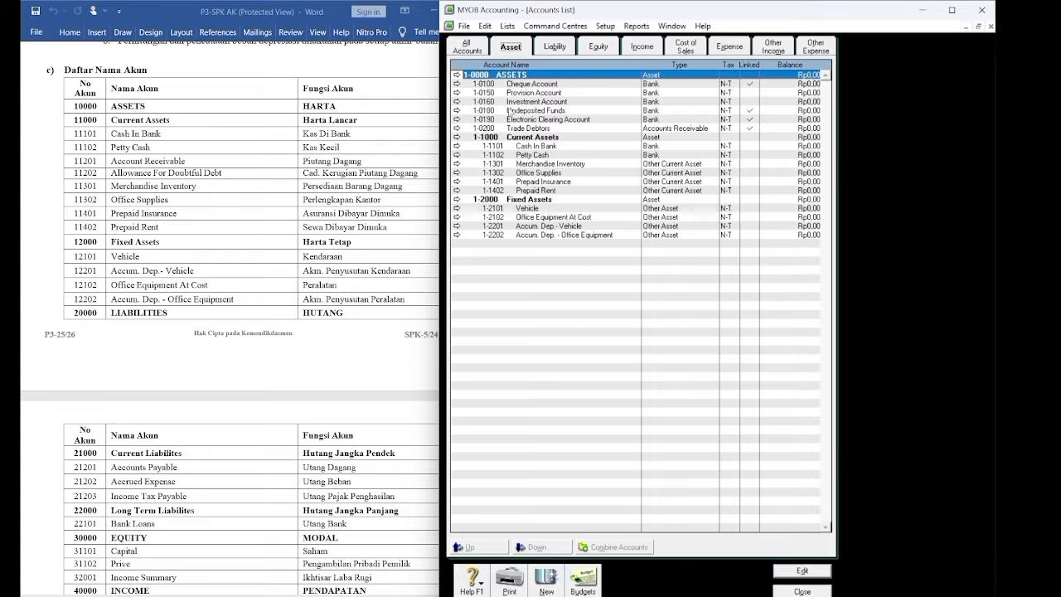
{"action": "left_click", "coordinate": [456, 129]}
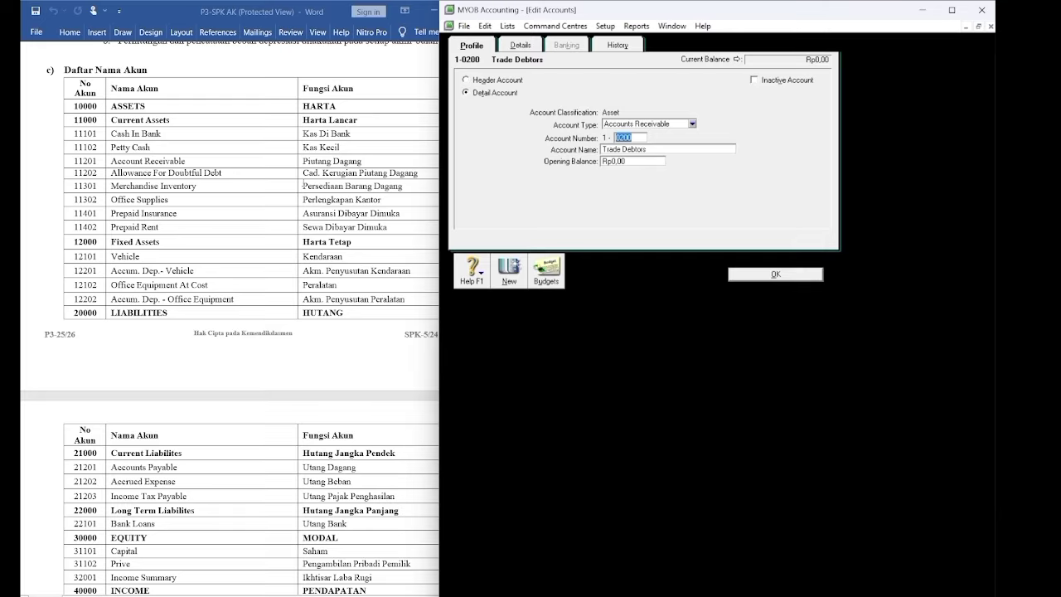
{"action": "type", "text": "1201"}
{"action": "key", "text": "Tab"}
{"action": "left_click_drag", "start_coordinate": [112, 160], "coordinate": [199, 162]}
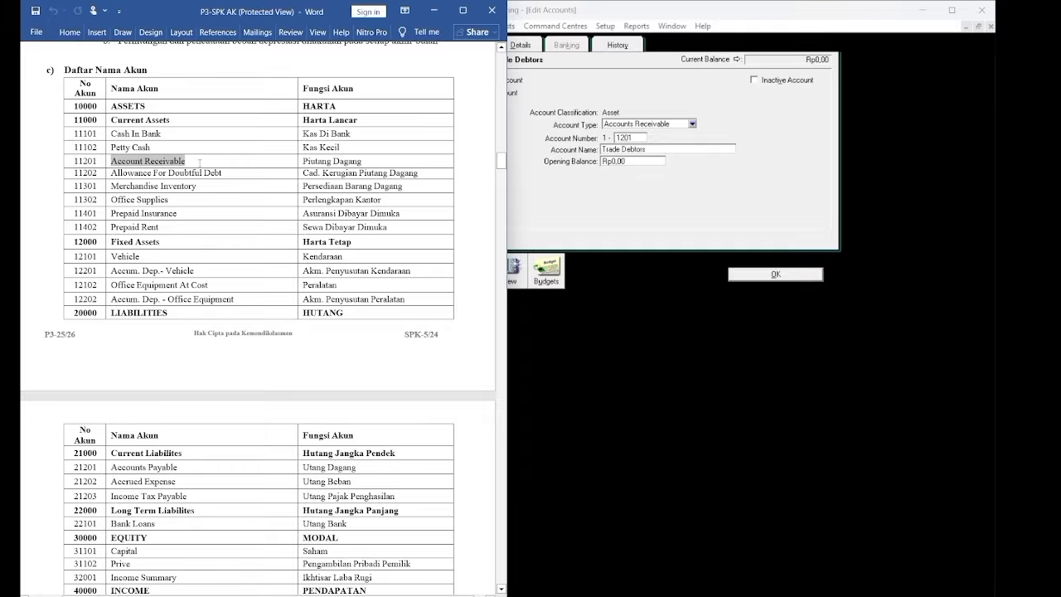
{"action": "right_click", "coordinate": [170, 163]}
{"action": "left_click", "coordinate": [203, 206]}
{"action": "left_click", "coordinate": [561, 208]}
{"action": "right_click", "coordinate": [615, 150]}
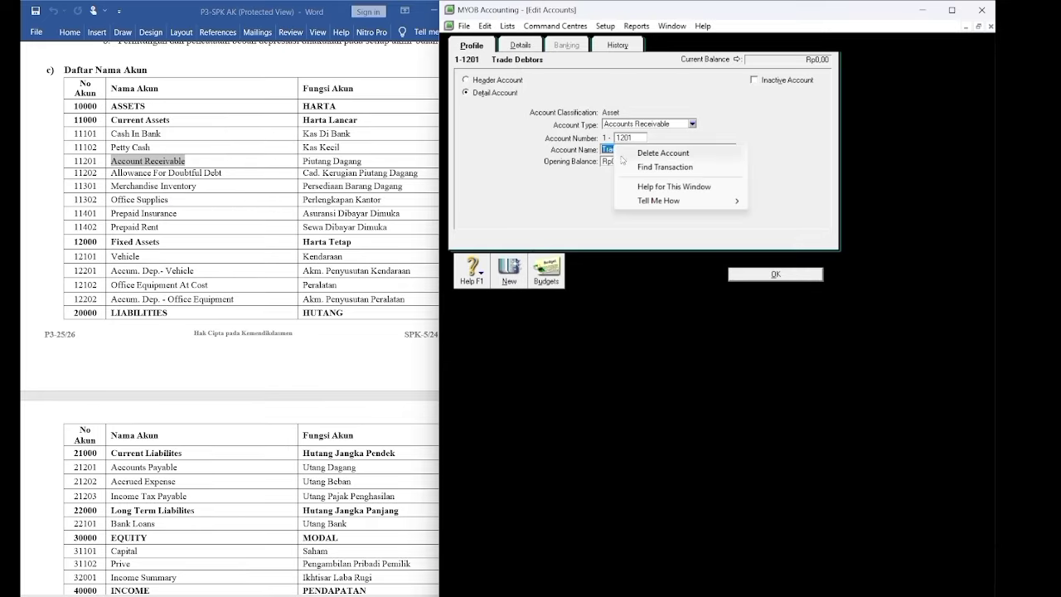
{"action": "left_click", "coordinate": [598, 168]}
{"action": "right_click", "coordinate": [607, 150]}
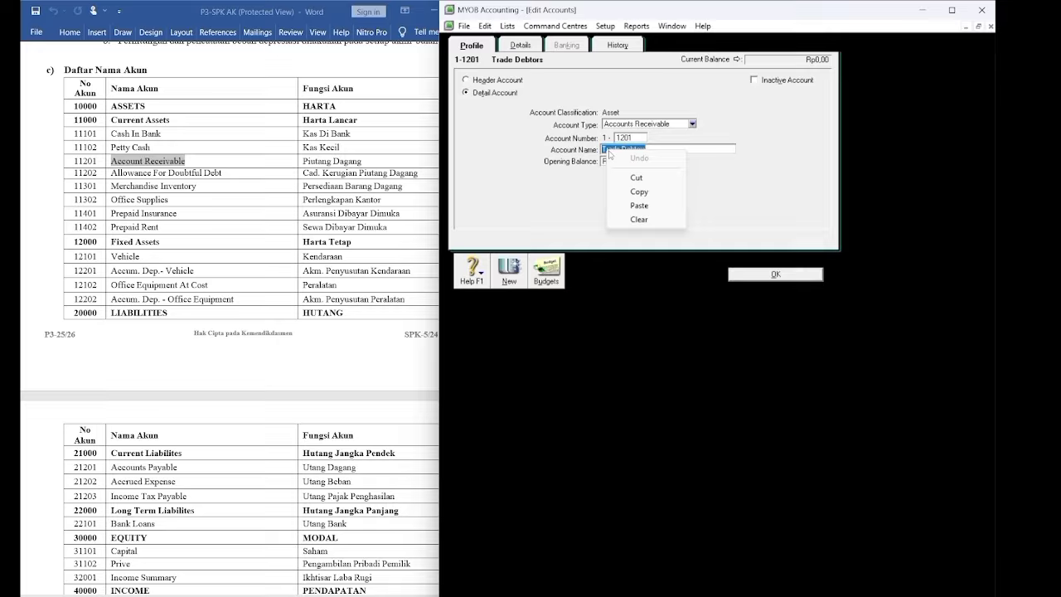
{"action": "left_click", "coordinate": [639, 204]}
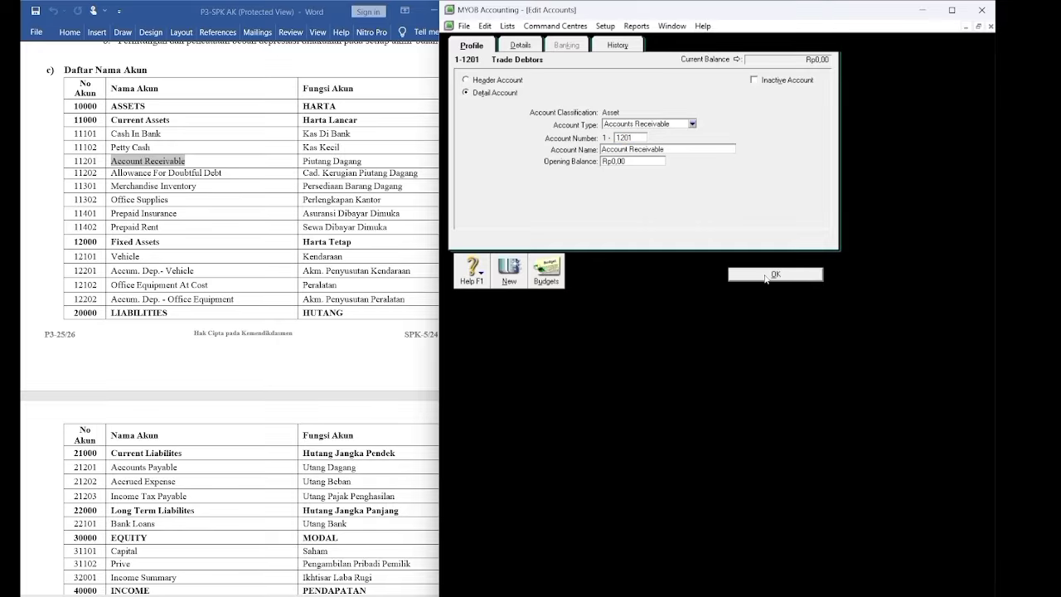
{"action": "left_click", "coordinate": [766, 276]}
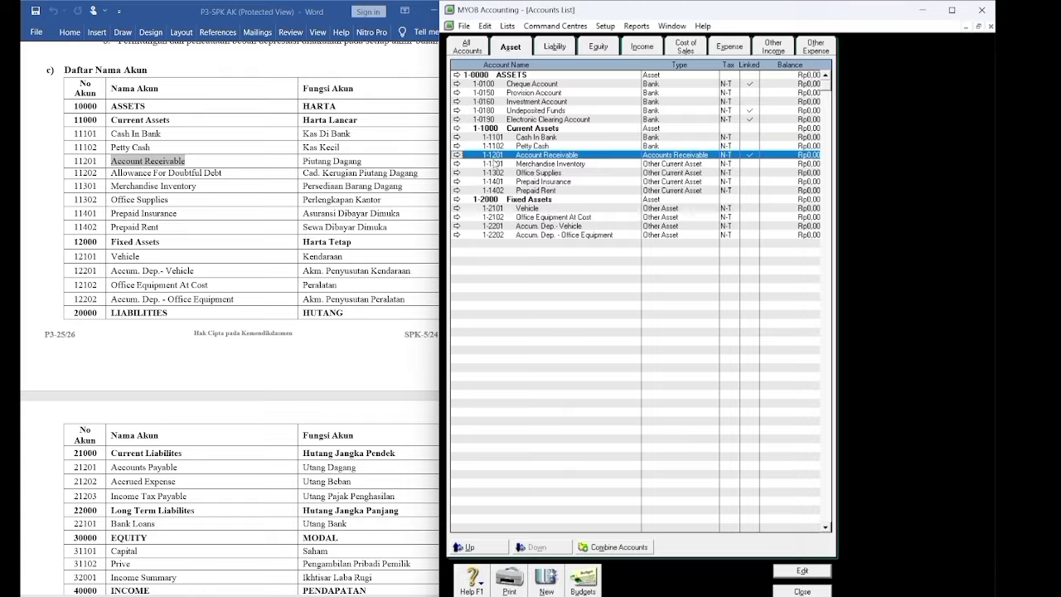
{"action": "left_click", "coordinate": [110, 173]}
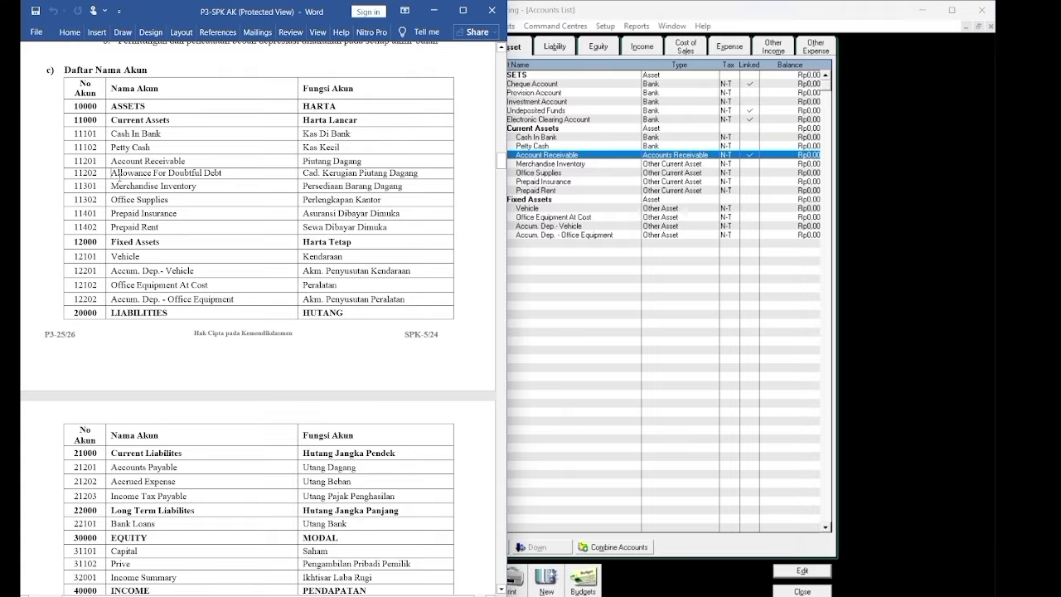
{"action": "left_click", "coordinate": [576, 193]}
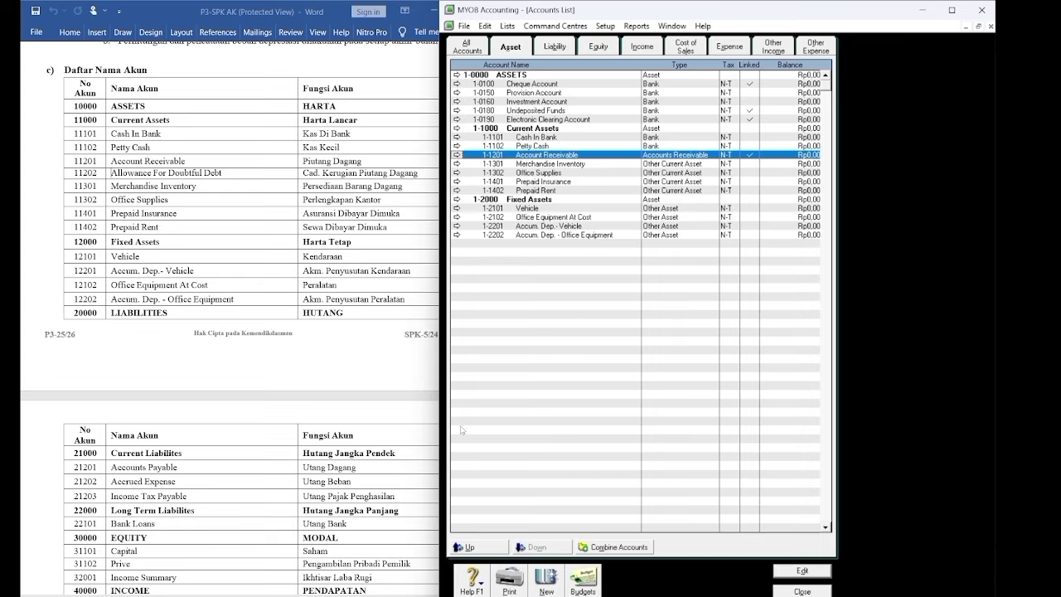
Create account 1-1202 named 'Allowance For Doubtful Debt', copying the name from the Word chart.
{"action": "left_click", "coordinate": [555, 588]}
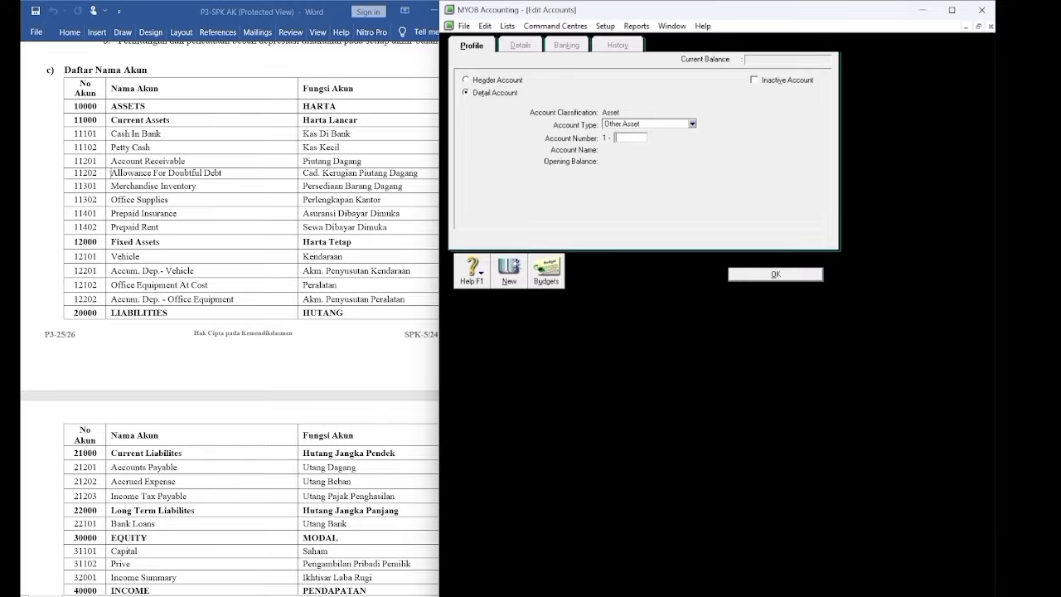
{"action": "left_click", "coordinate": [111, 172]}
{"action": "left_click_drag", "start_coordinate": [111, 172], "coordinate": [240, 173]}
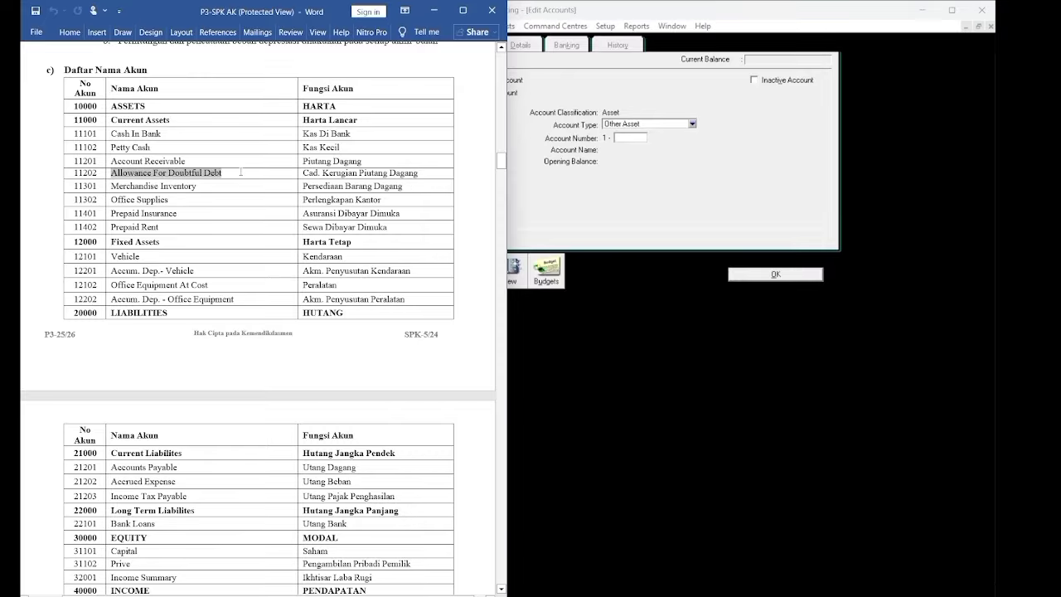
{"action": "right_click", "coordinate": [191, 180]}
{"action": "left_click", "coordinate": [212, 218]}
{"action": "left_click", "coordinate": [625, 145]}
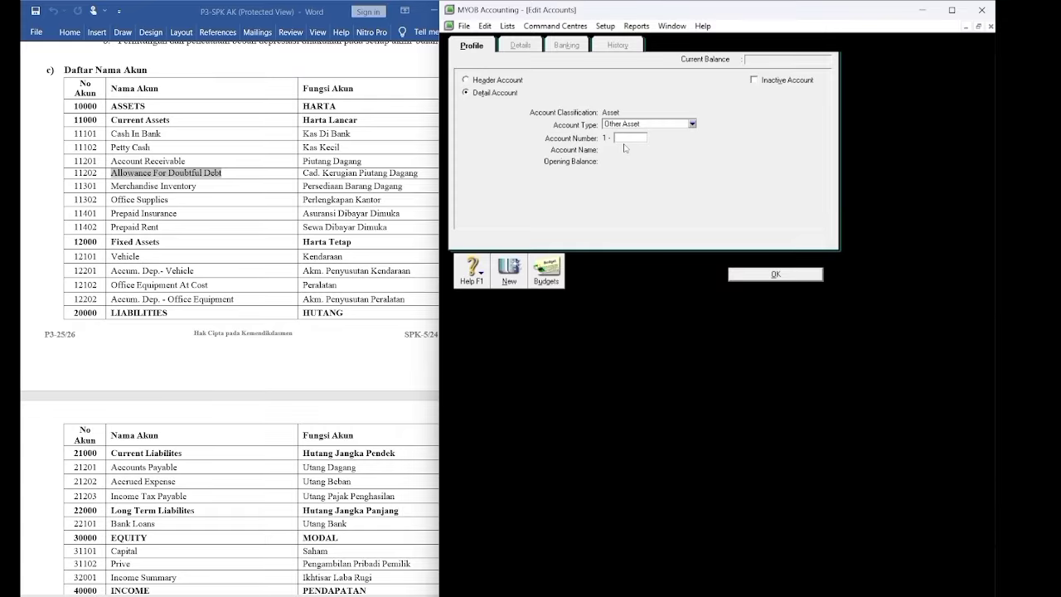
{"action": "type", "text": "1202"}
{"action": "key", "text": "Tab"}
{"action": "right_click", "coordinate": [615, 147]}
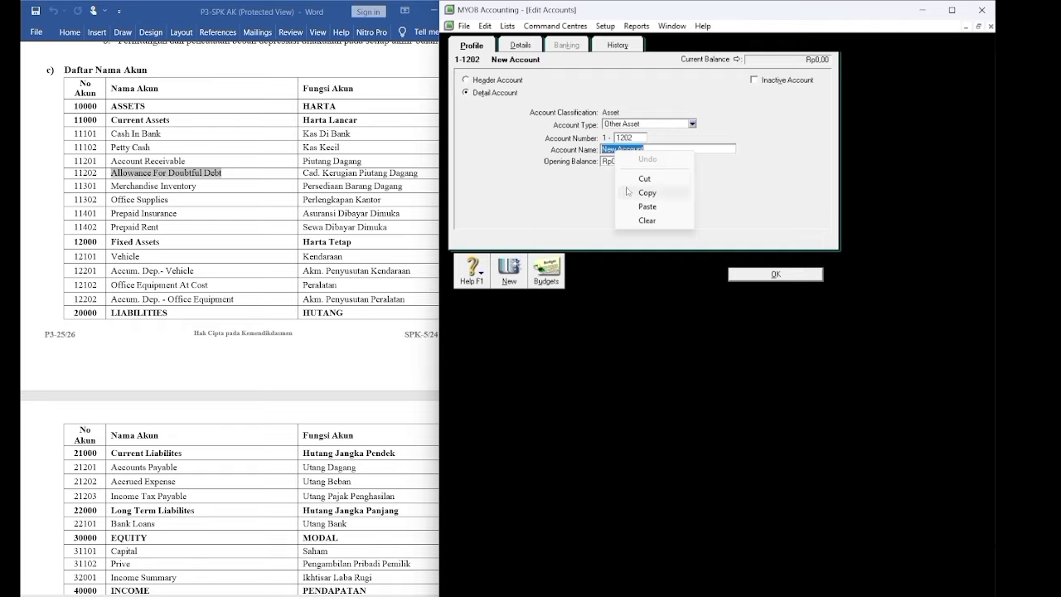
{"action": "left_click", "coordinate": [647, 207]}
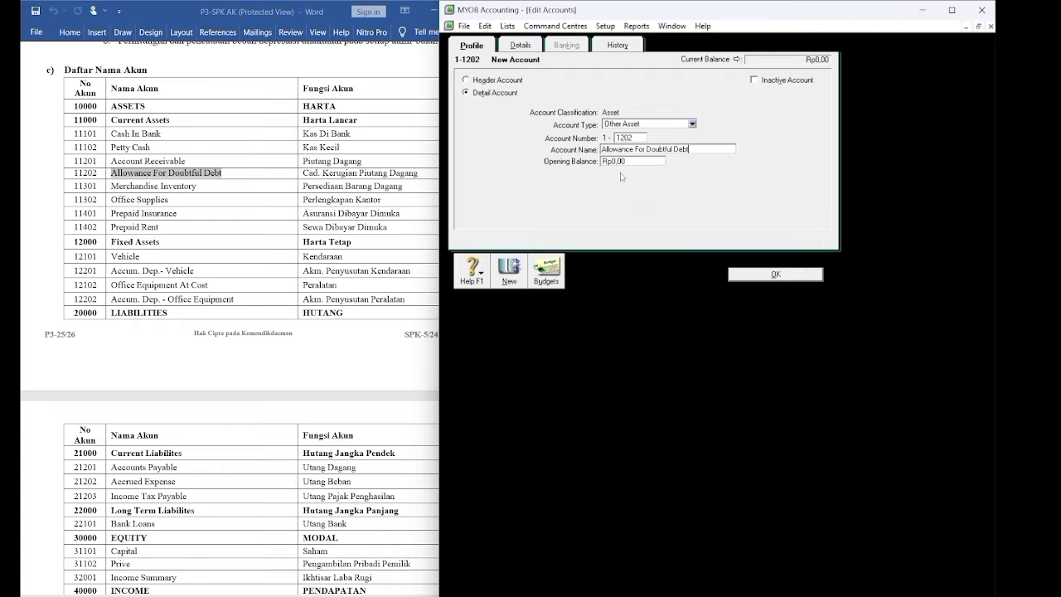
{"action": "left_click", "coordinate": [762, 276]}
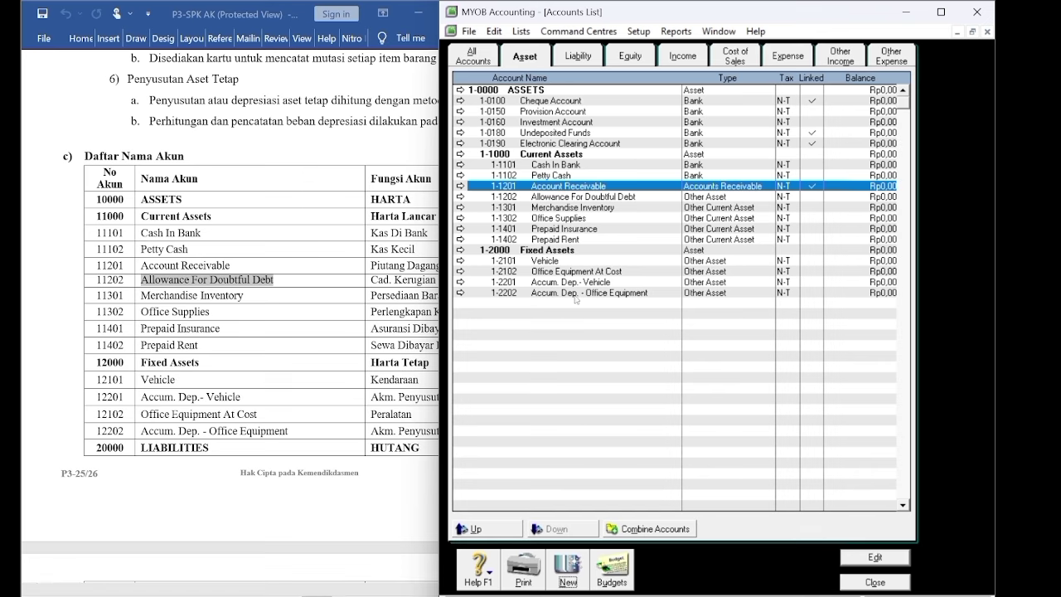
List the liability accounts and scroll the Word chart to its liabilities table.
{"action": "left_click", "coordinate": [578, 57]}
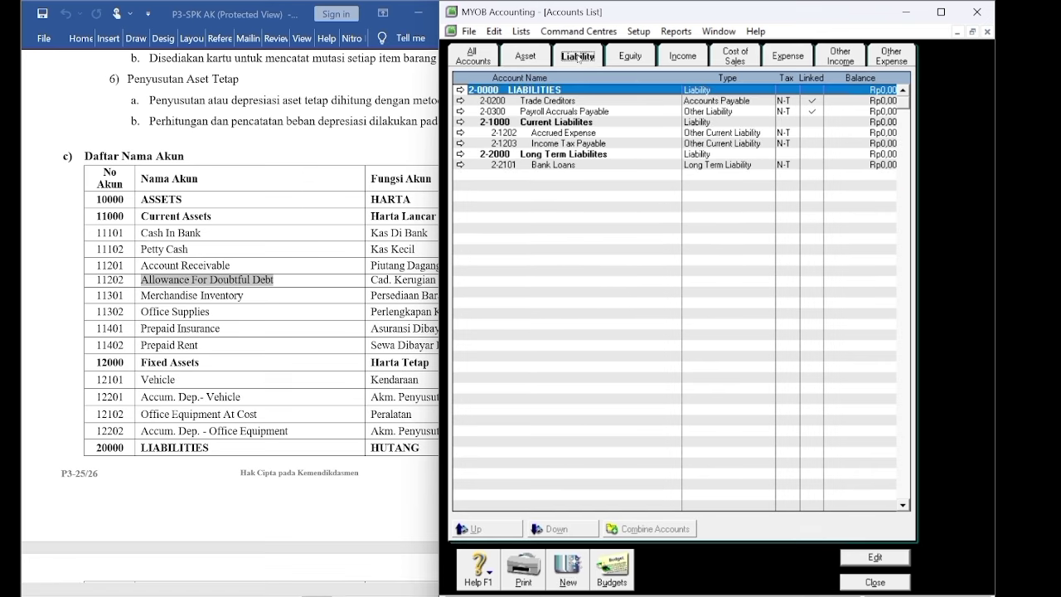
{"action": "left_click", "coordinate": [156, 452]}
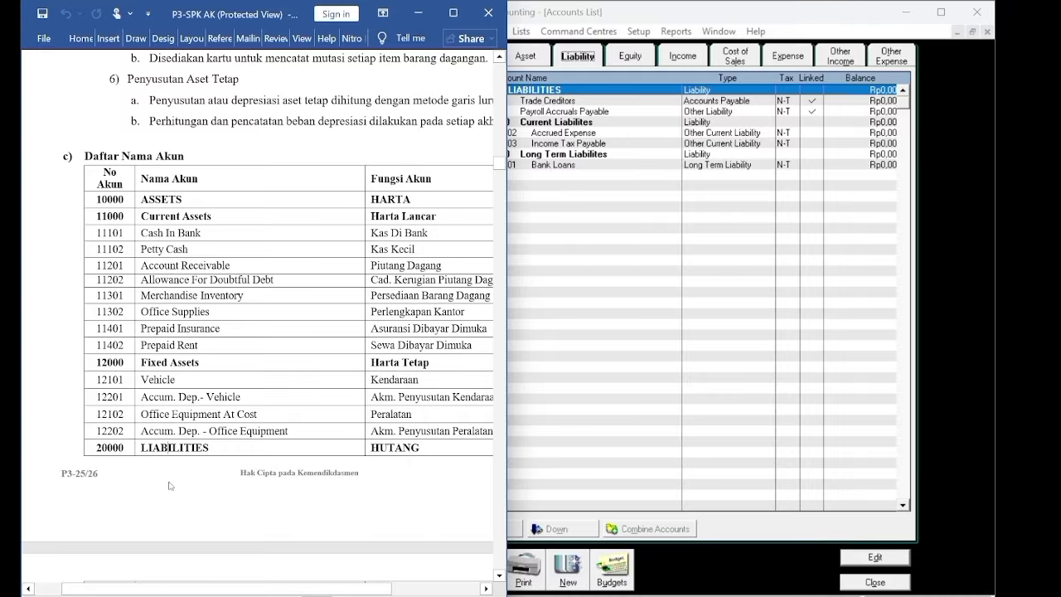
{"action": "scroll", "coordinate": [166, 452], "scroll_direction": "down", "scroll_amount": 8}
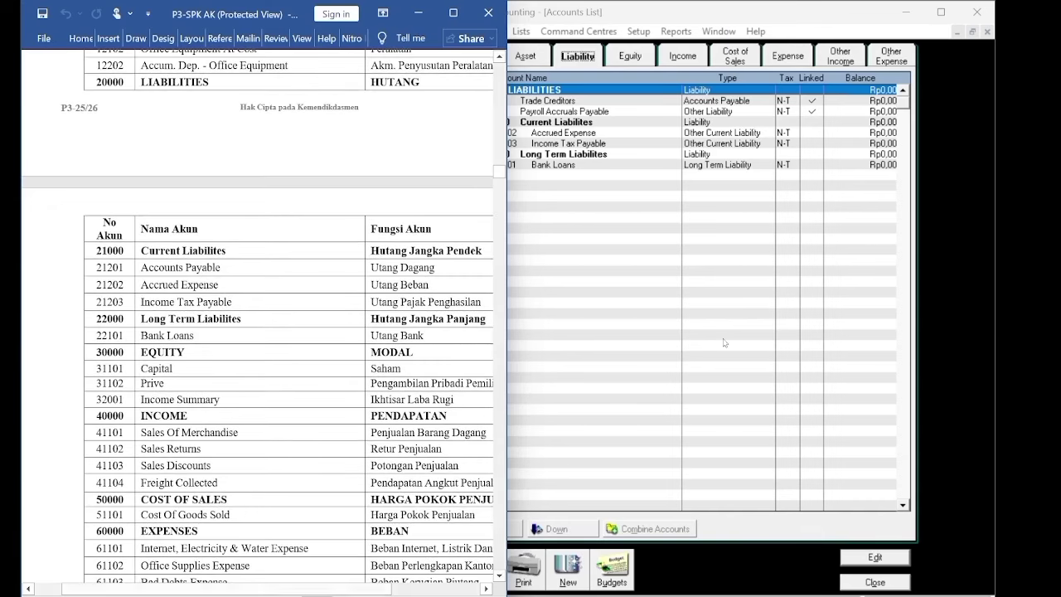
{"action": "left_click", "coordinate": [669, 242]}
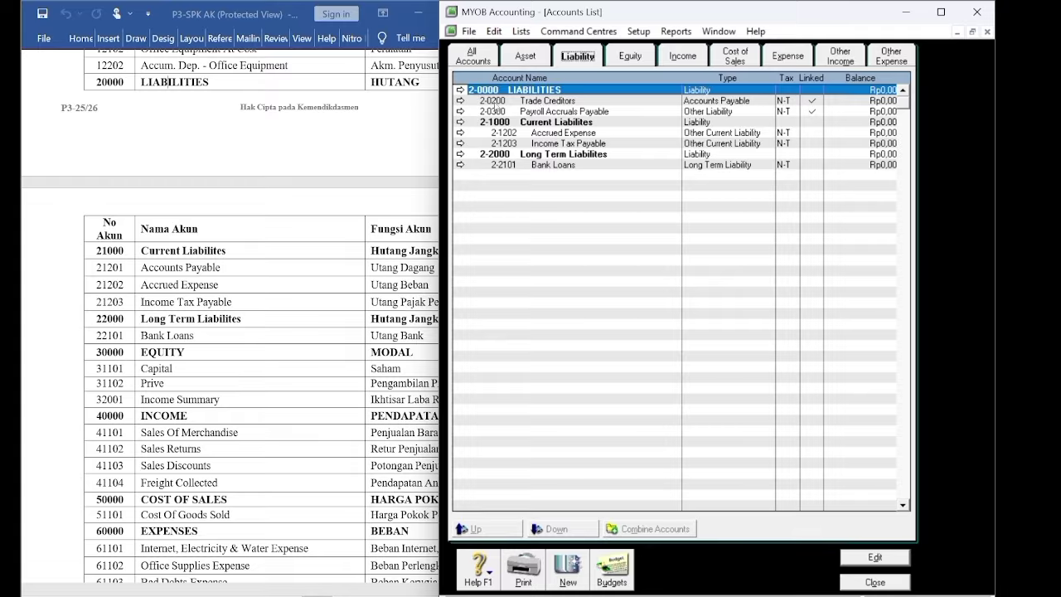
Change 2-0200 Trade Creditors to 2-1201 'Accounts Payable', then list the equity accounts.
{"action": "left_click", "coordinate": [461, 100]}
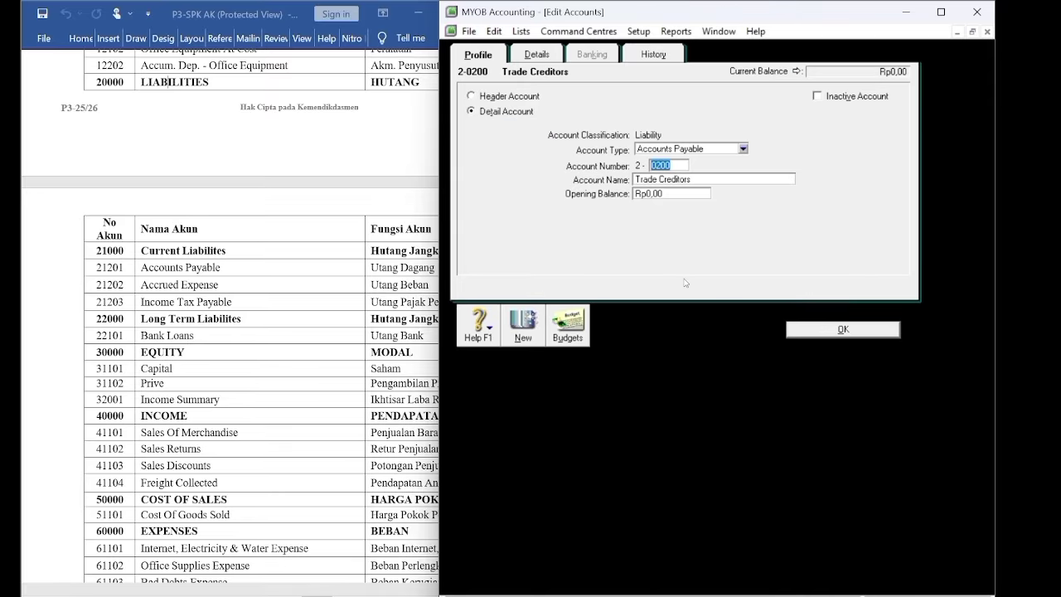
{"action": "type", "text": "1201"}
{"action": "key", "text": "Tab"}
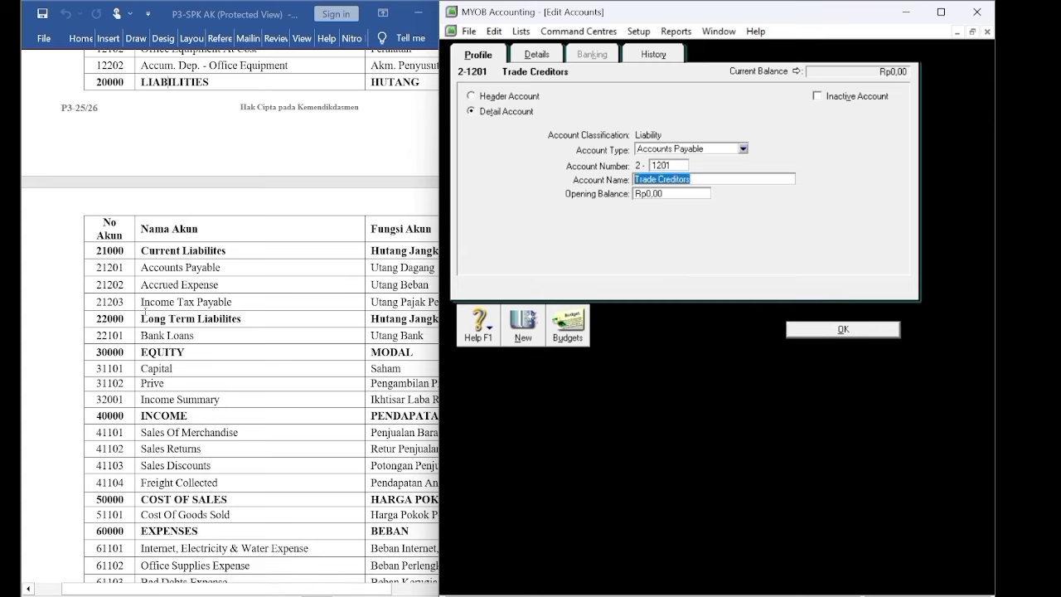
{"action": "left_click", "coordinate": [141, 275]}
{"action": "left_click_drag", "start_coordinate": [141, 268], "coordinate": [219, 267]}
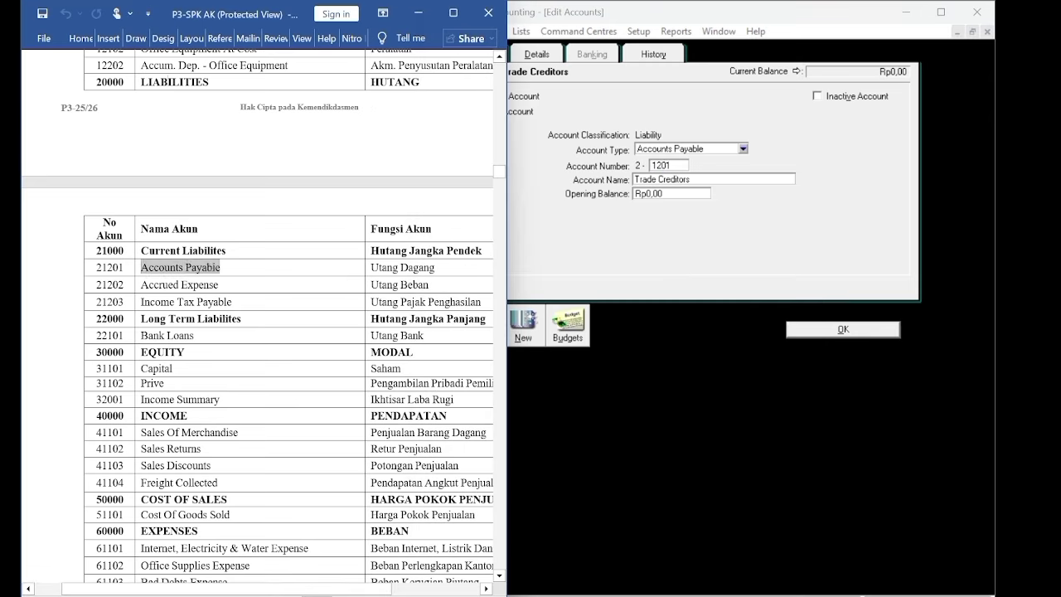
{"action": "right_click", "coordinate": [216, 271]}
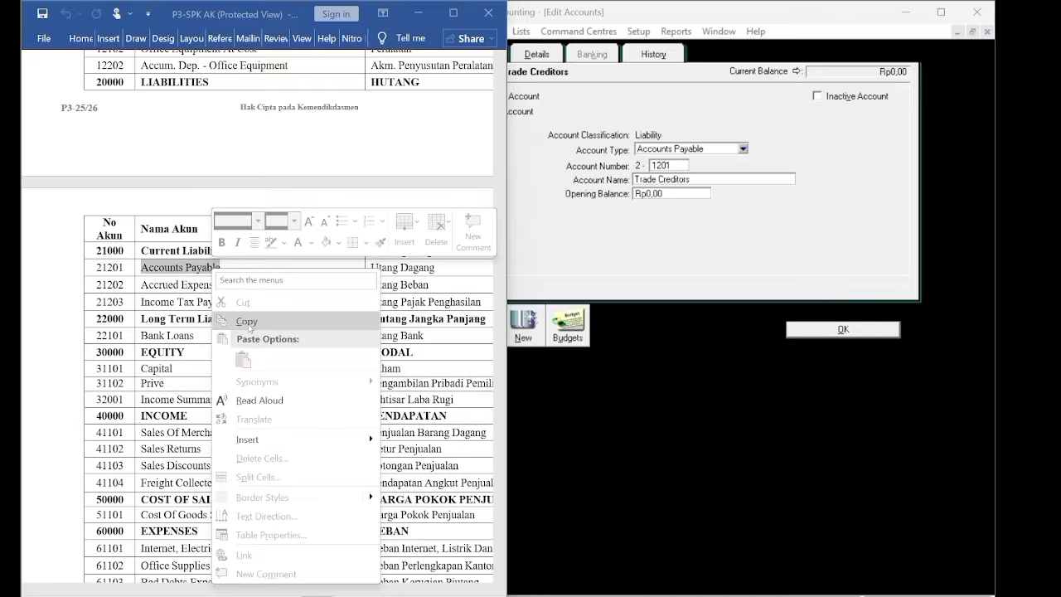
{"action": "left_click", "coordinate": [249, 324]}
{"action": "left_click", "coordinate": [691, 179]}
{"action": "left_click_drag", "start_coordinate": [691, 179], "coordinate": [633, 179]}
{"action": "right_click", "coordinate": [645, 176]}
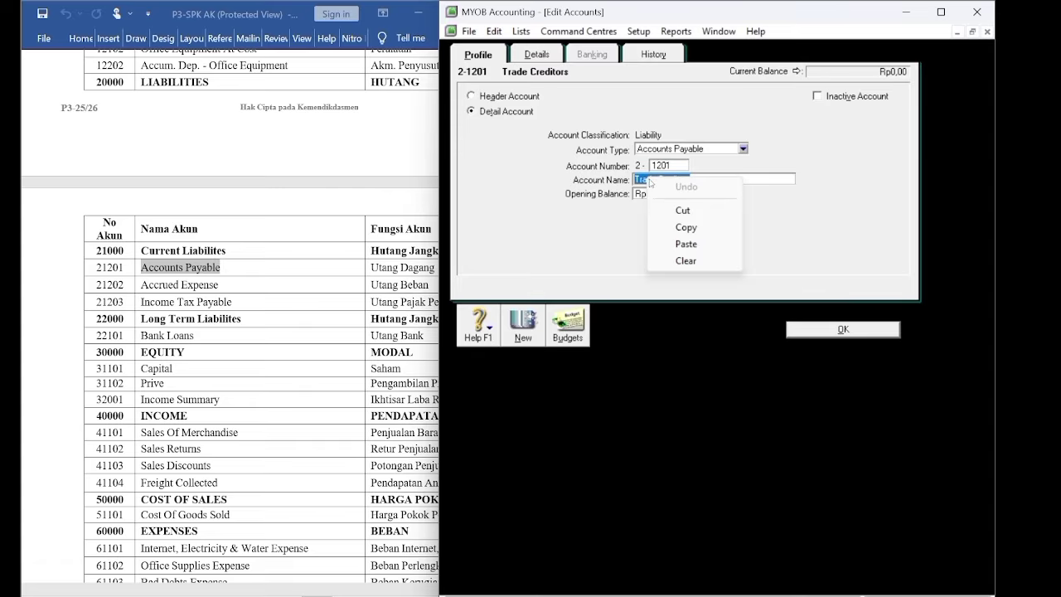
{"action": "left_click", "coordinate": [680, 244]}
{"action": "left_click", "coordinate": [831, 333]}
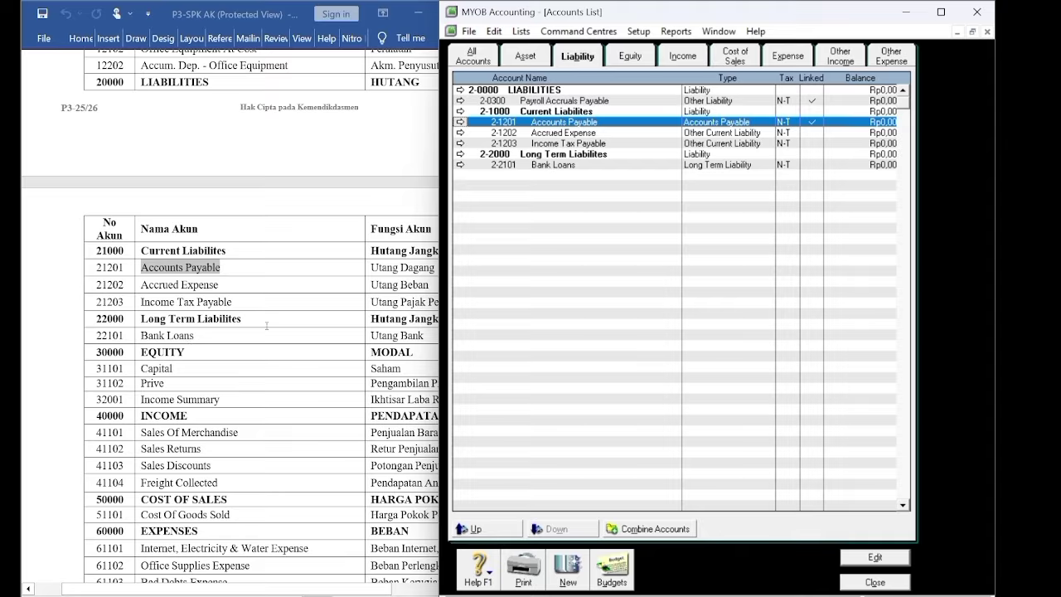
{"action": "left_click", "coordinate": [630, 56]}
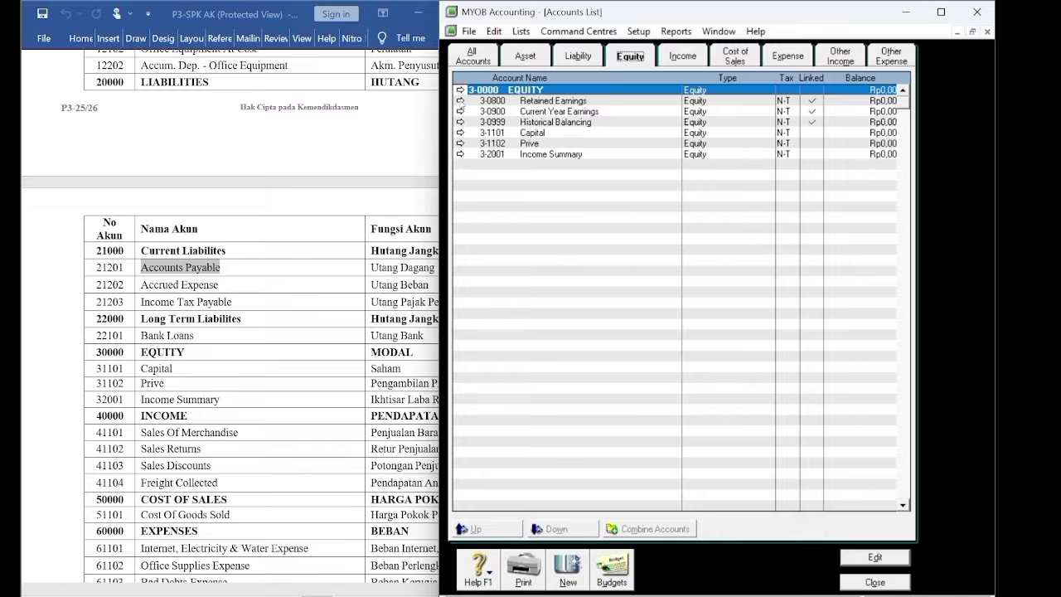
Renumber Retained Earnings 3-8000, Current Year Earnings 3-9000, Historical Balancing 3-9999; then list income accounts.
{"action": "left_click", "coordinate": [460, 101]}
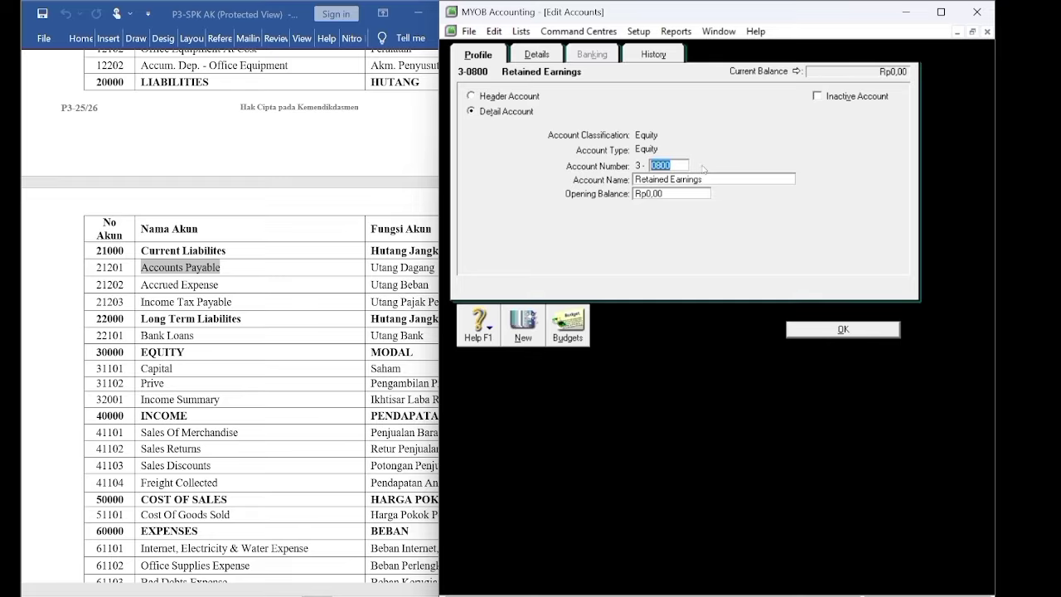
{"action": "type", "text": "8"}
{"action": "left_click", "coordinate": [845, 329]}
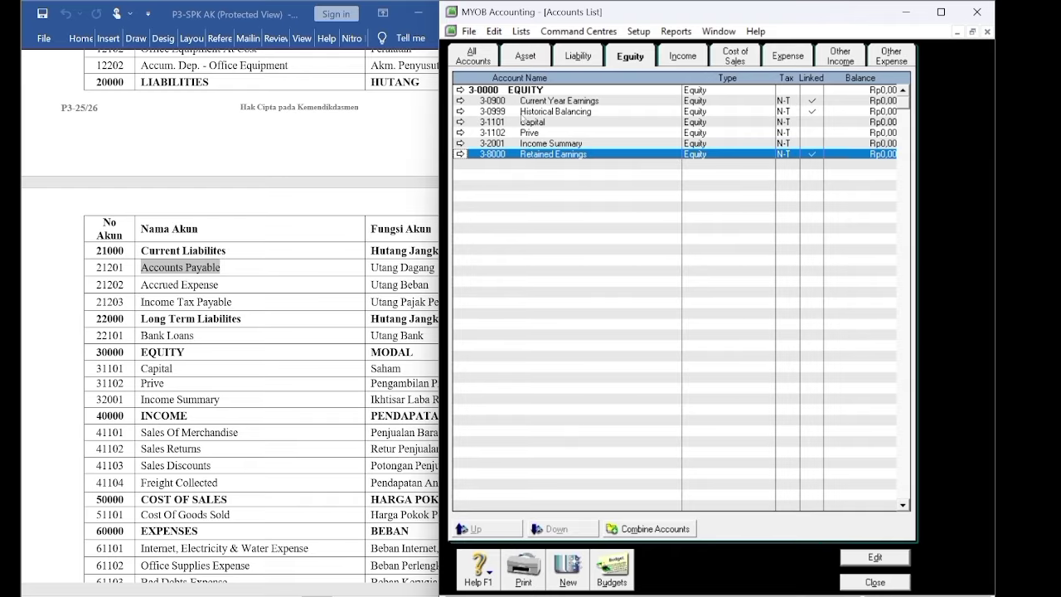
{"action": "left_click", "coordinate": [460, 101]}
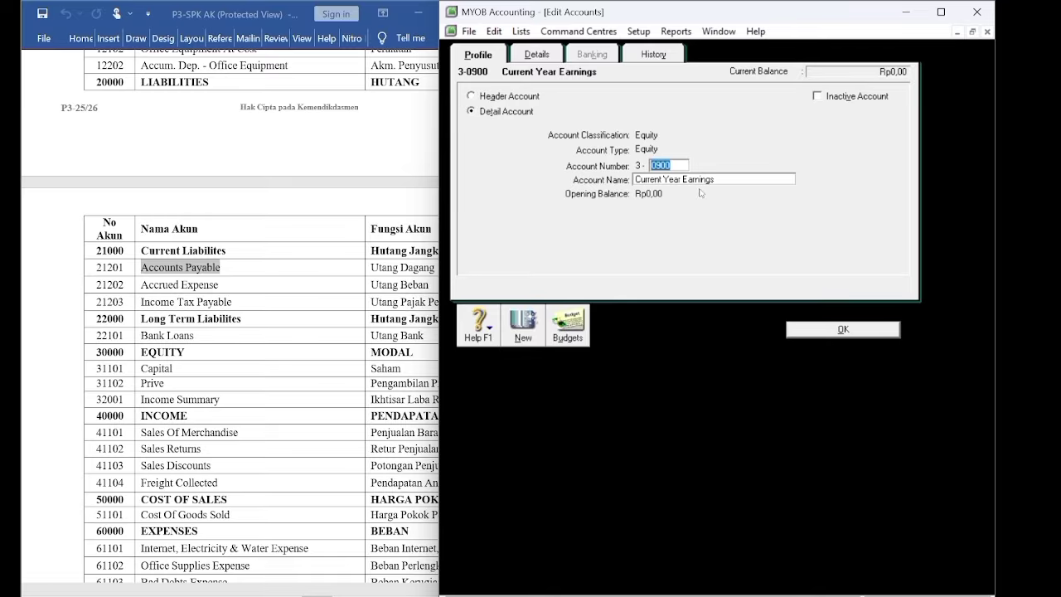
{"action": "type", "text": "9000"}
{"action": "left_click", "coordinate": [865, 329]}
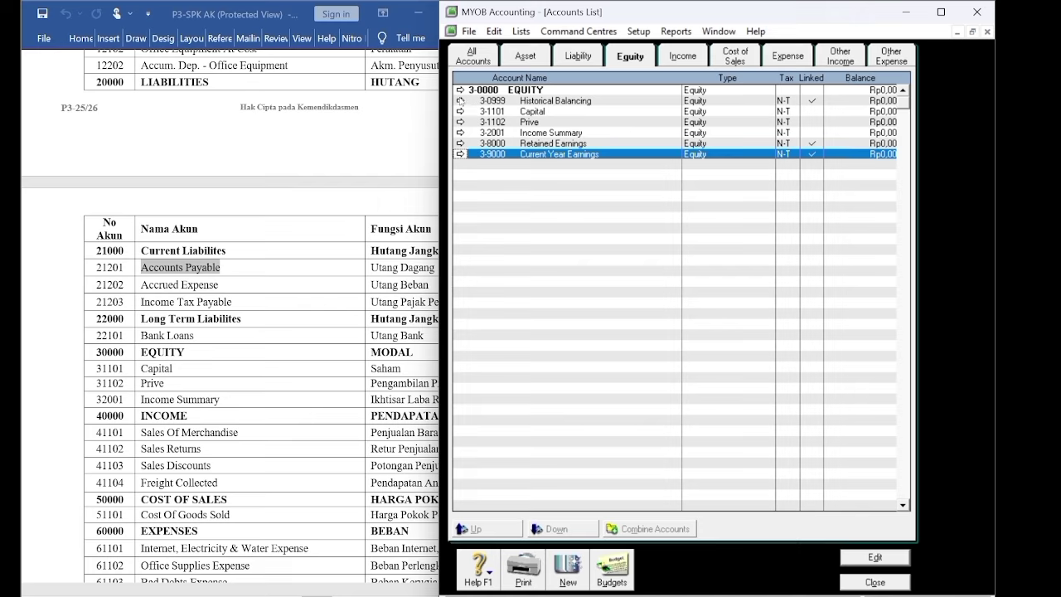
{"action": "left_click", "coordinate": [460, 100]}
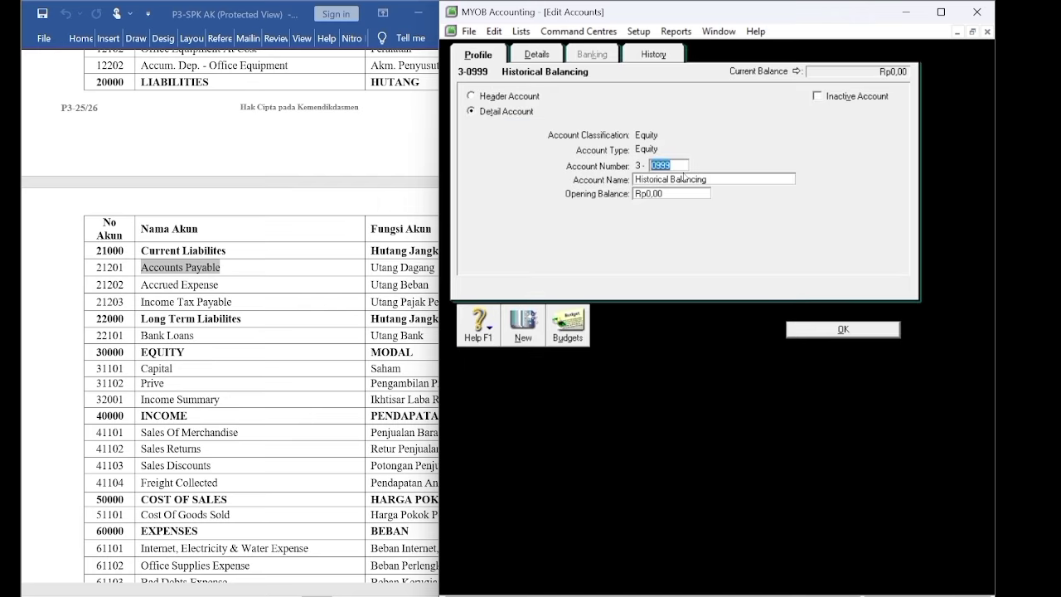
{"action": "type", "text": "99"}
{"action": "left_click", "coordinate": [816, 329]}
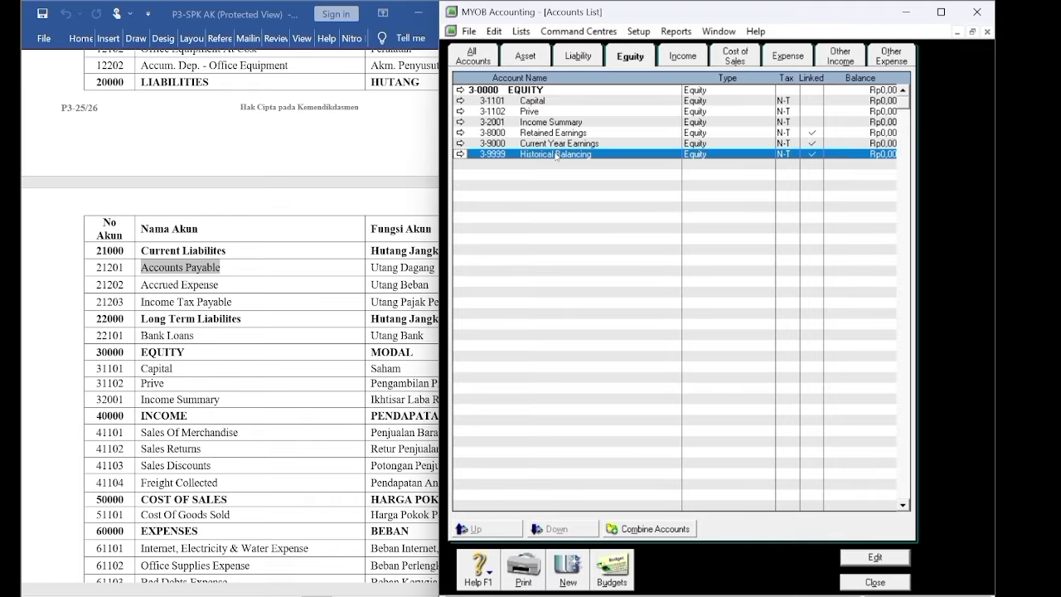
{"action": "left_click", "coordinate": [676, 59]}
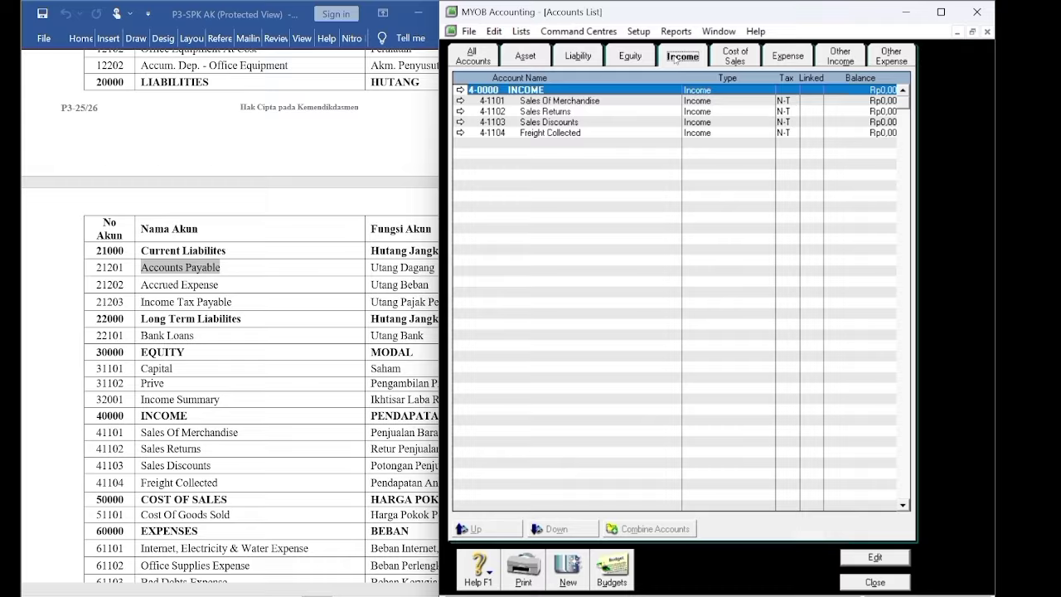
Check the Expense, Other Income and Other Expense accounts against the Word chart.
{"action": "left_click", "coordinate": [259, 356]}
{"action": "scroll", "coordinate": [259, 357], "scroll_direction": "down", "scroll_amount": 5}
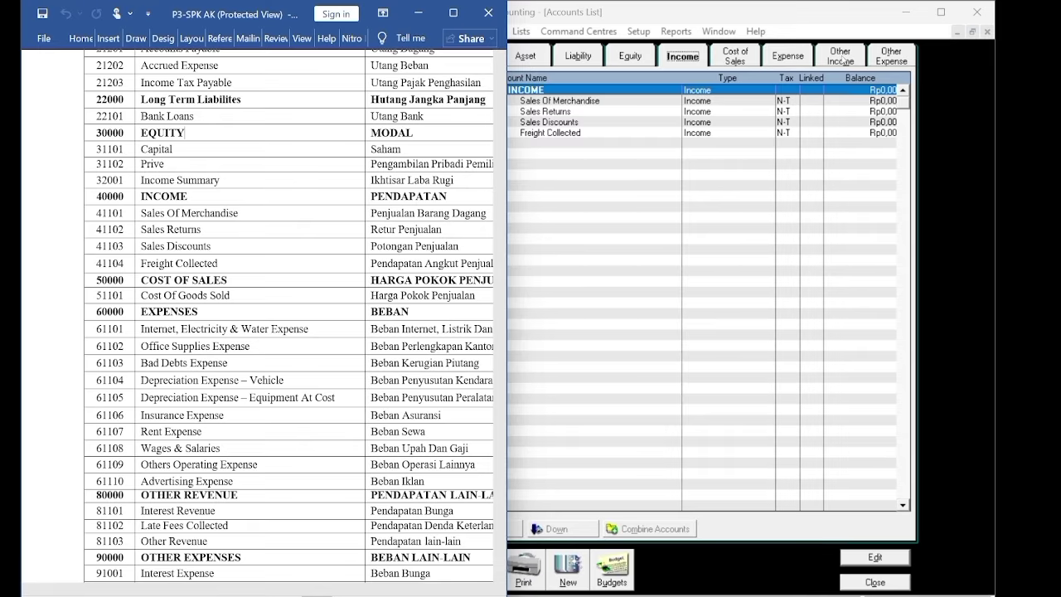
{"action": "left_click", "coordinate": [786, 63]}
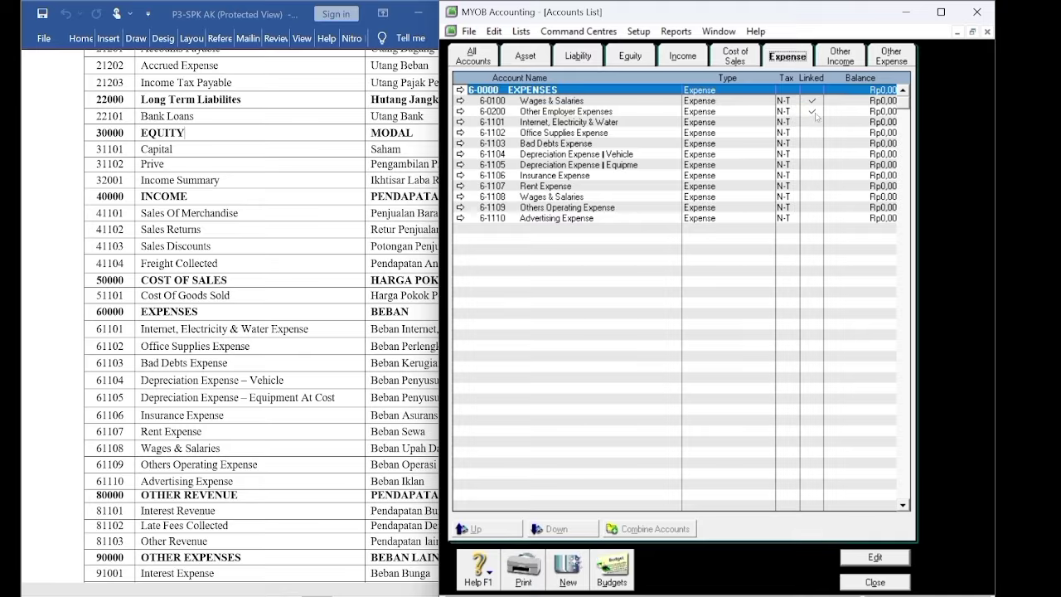
{"action": "left_click", "coordinate": [849, 53]}
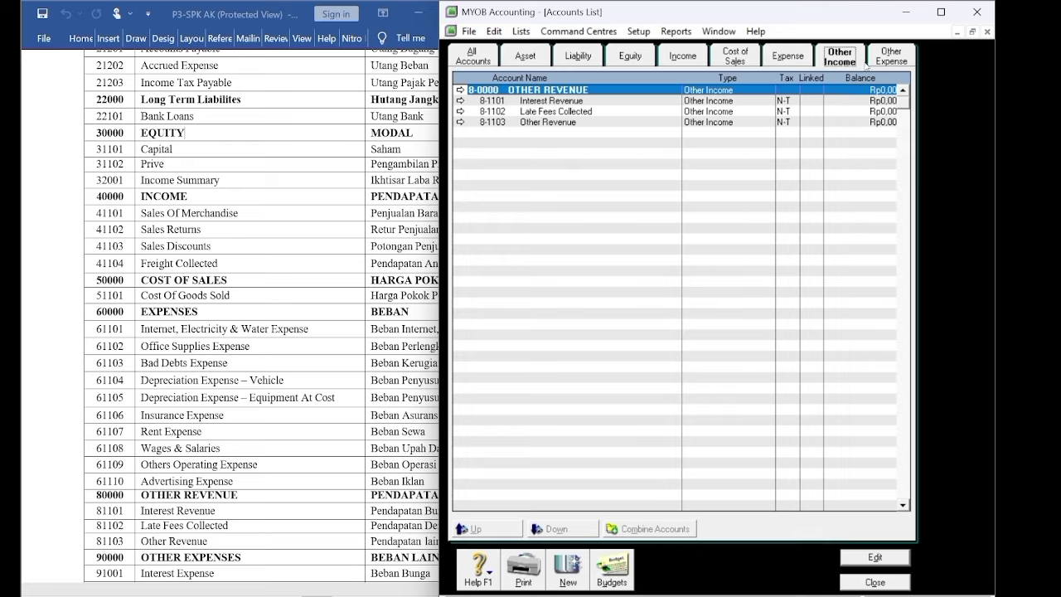
{"action": "left_click", "coordinate": [891, 60]}
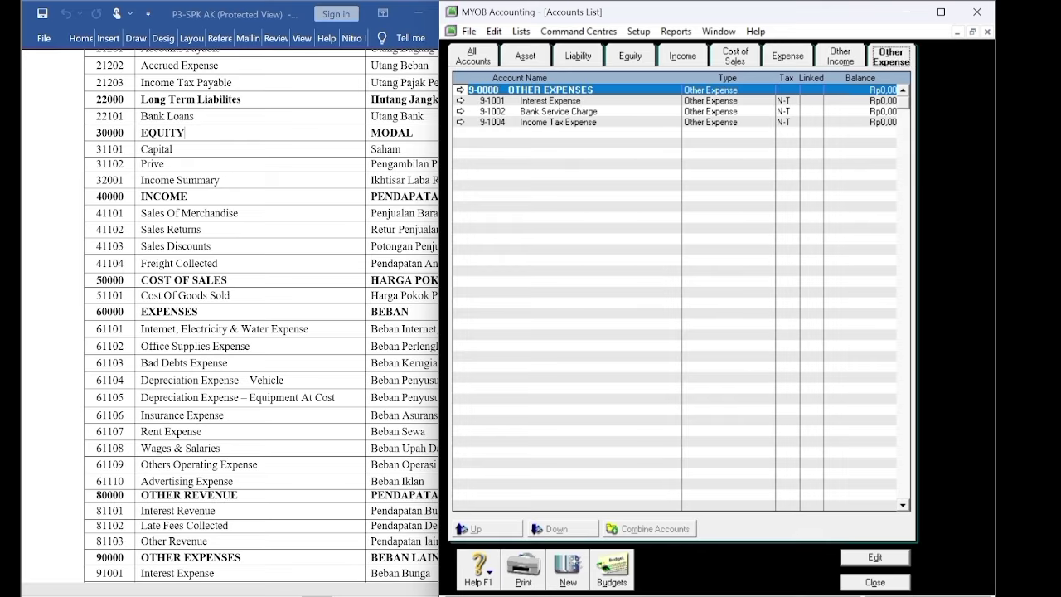
Close the Accounts List and scroll back to the top of the Word chart of accounts.
{"action": "left_click", "coordinate": [875, 582]}
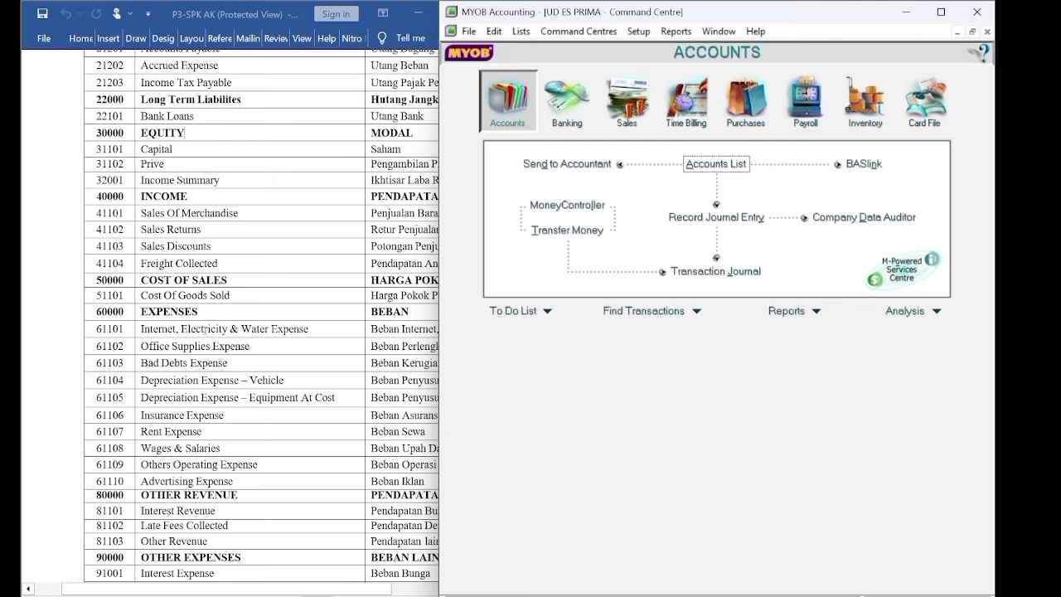
{"action": "left_click", "coordinate": [208, 329]}
{"action": "scroll", "coordinate": [208, 329], "scroll_direction": "up", "scroll_amount": 5}
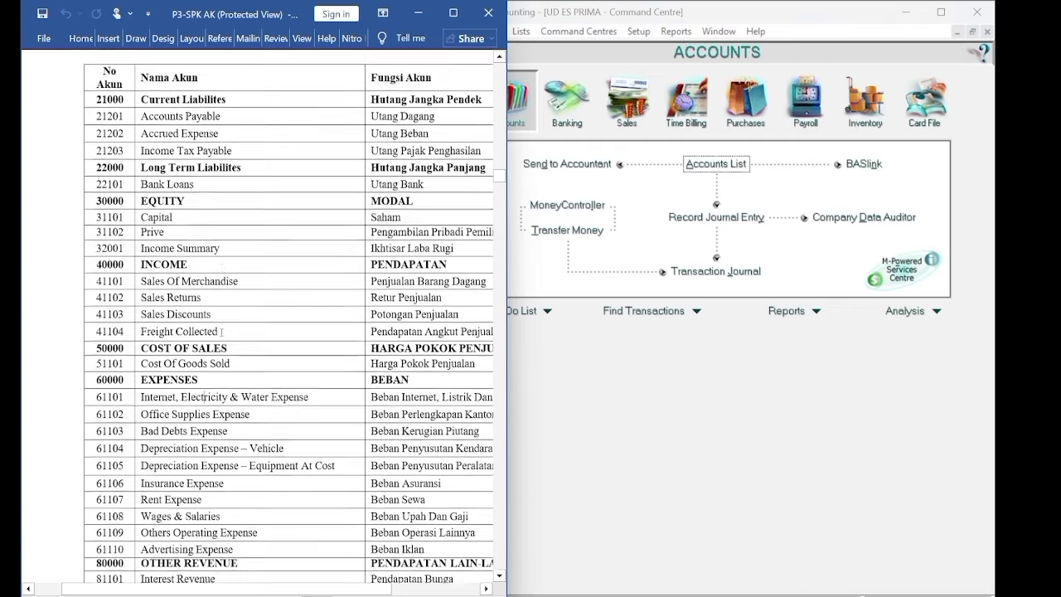
{"action": "scroll", "coordinate": [222, 331], "scroll_direction": "up", "scroll_amount": 5}
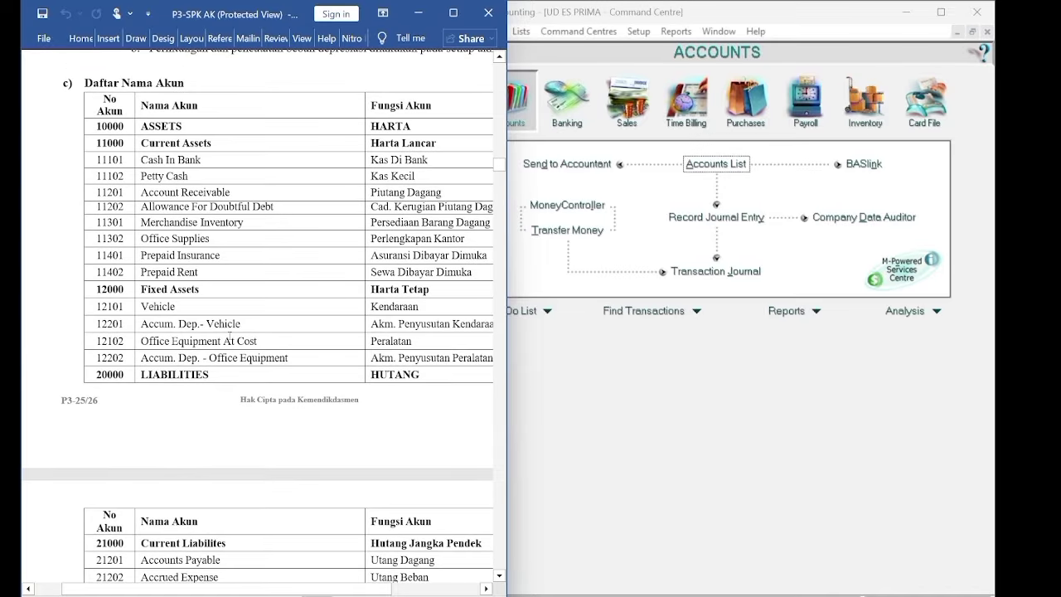
{"action": "left_click", "coordinate": [663, 414]}
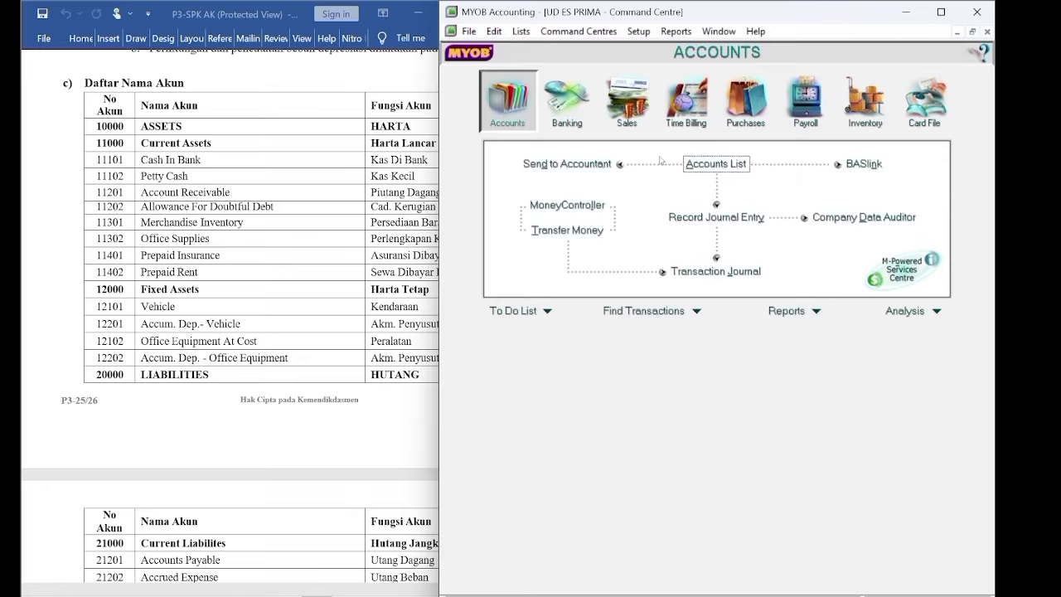
Set the Accounts & Banking Undeposited Funds linked account to 1-1101 Cash In Bank and save.
{"action": "left_click", "coordinate": [639, 33]}
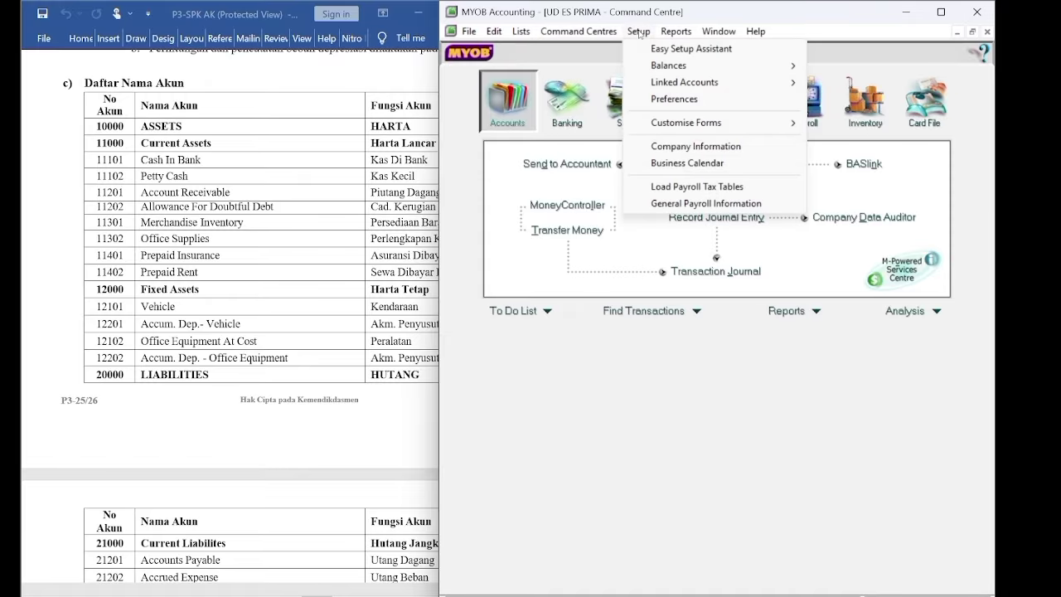
{"action": "mouse_move", "coordinate": [680, 86]}
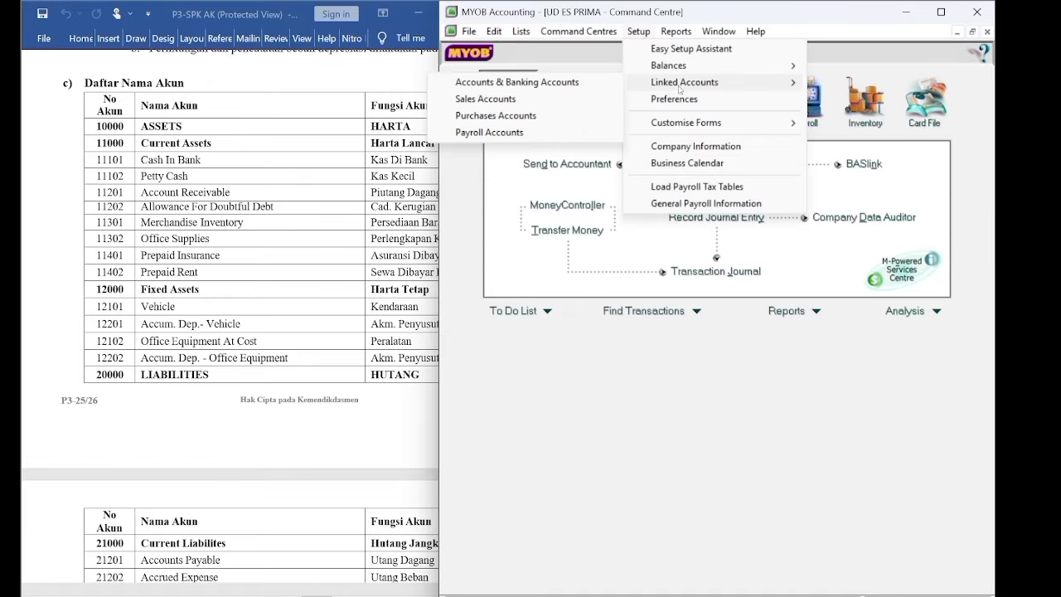
{"action": "left_click", "coordinate": [590, 83]}
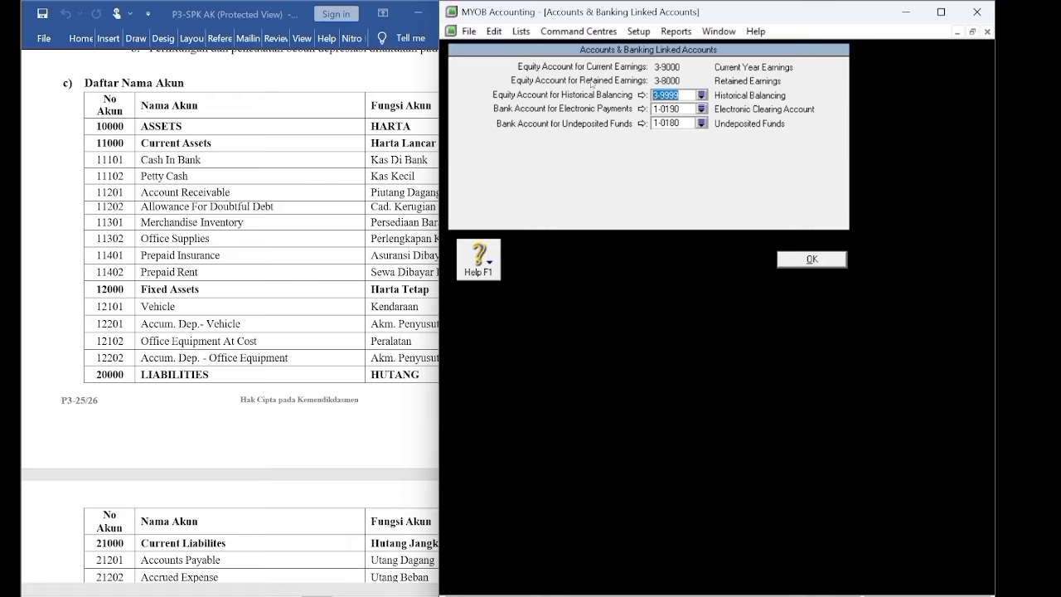
{"action": "left_click", "coordinate": [700, 124]}
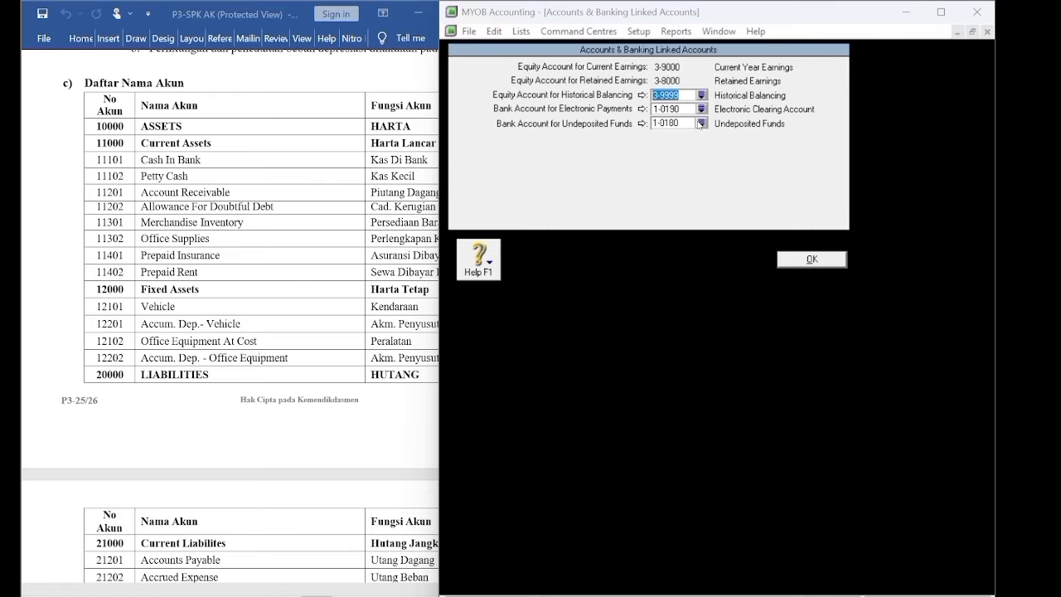
{"action": "left_click", "coordinate": [636, 287]}
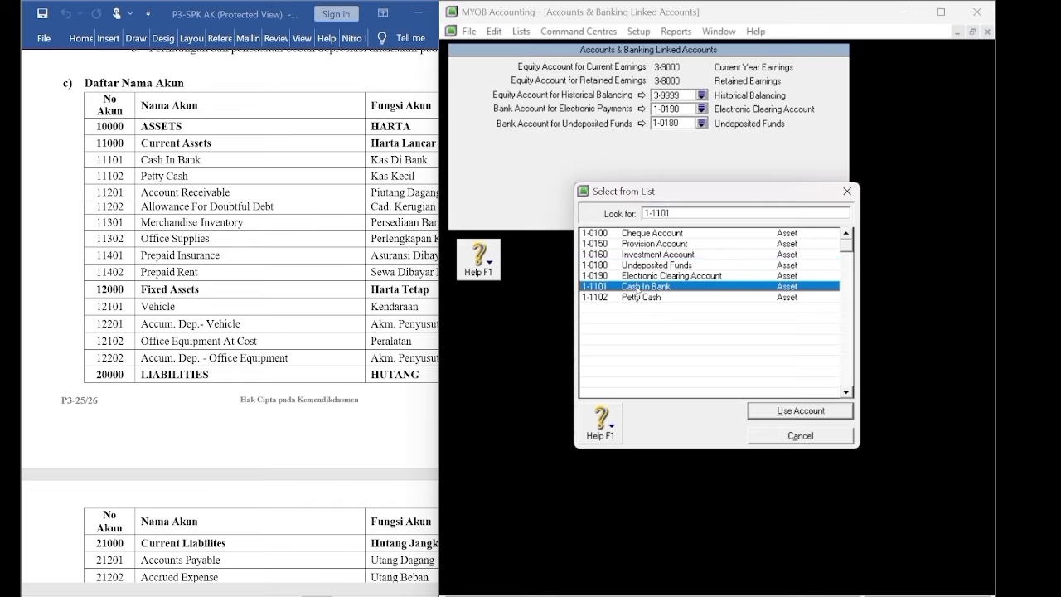
{"action": "left_click", "coordinate": [800, 412]}
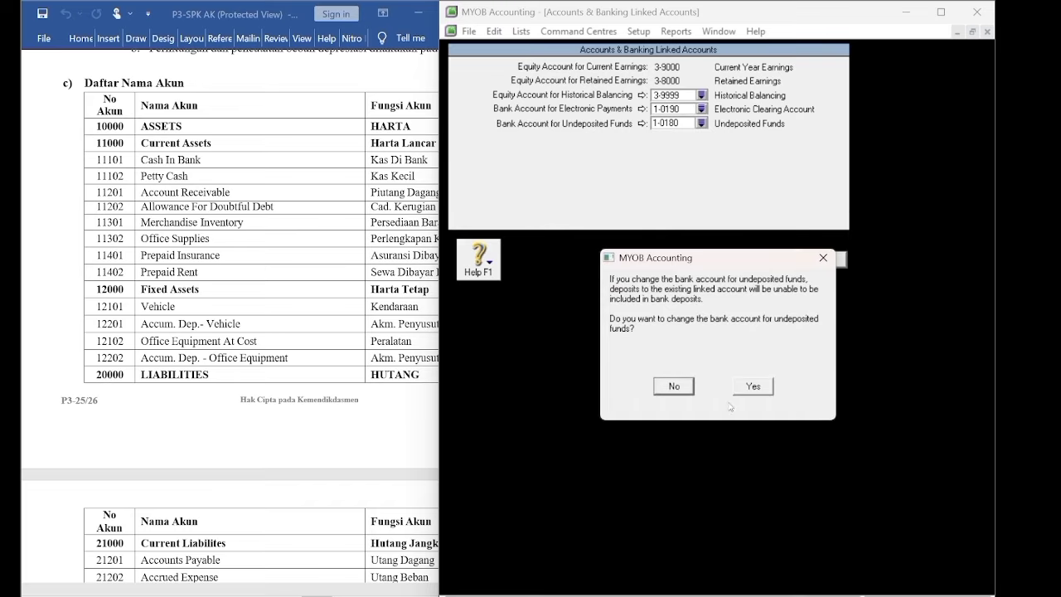
{"action": "left_click", "coordinate": [755, 387]}
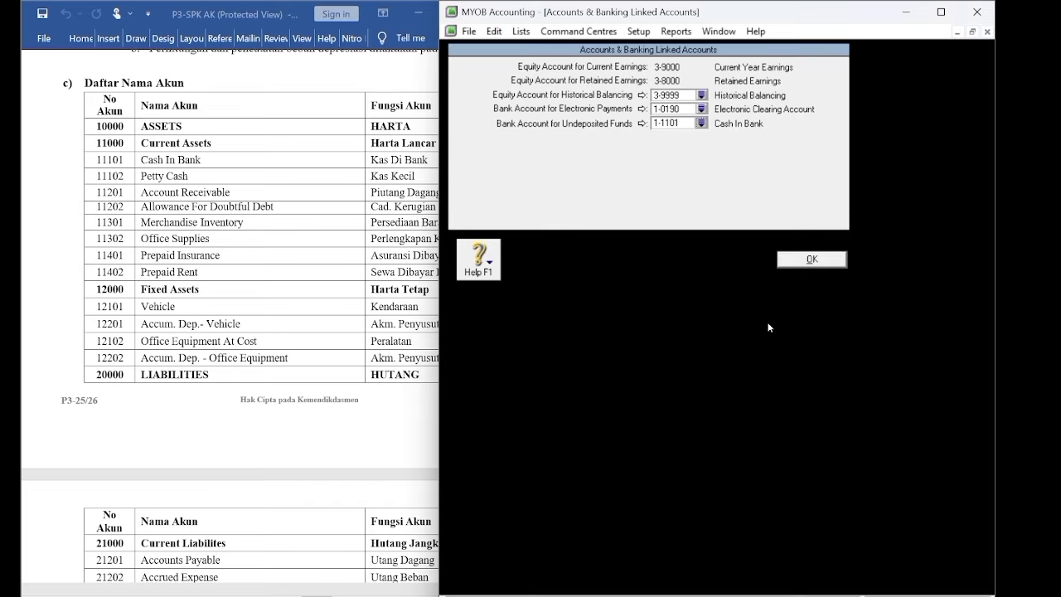
{"action": "left_click", "coordinate": [812, 261]}
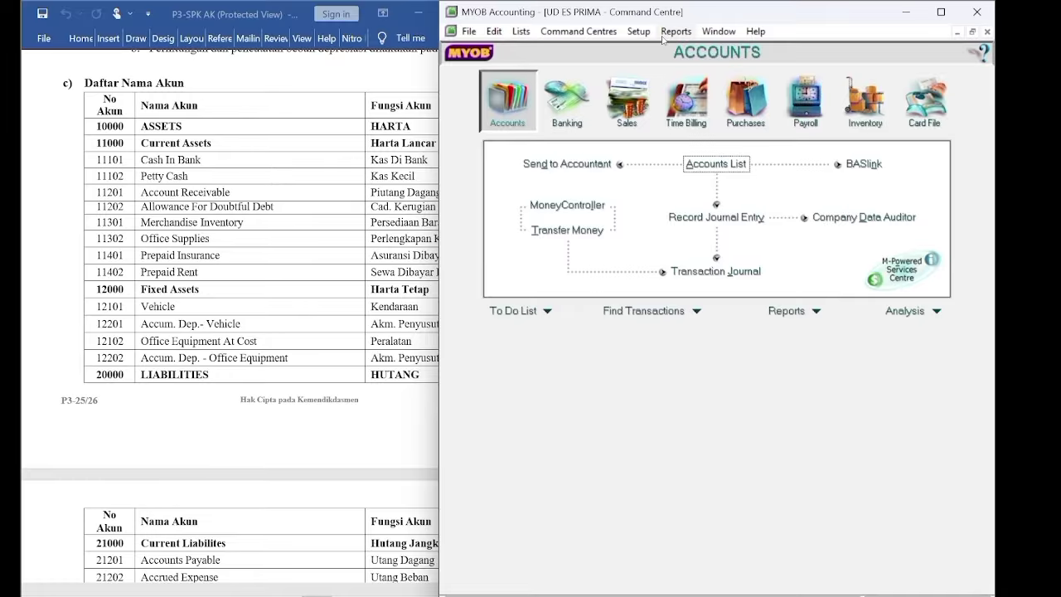
Link Customer Receipts in the Sales linked accounts to 1-1101 Cash In Bank.
{"action": "left_click", "coordinate": [637, 33]}
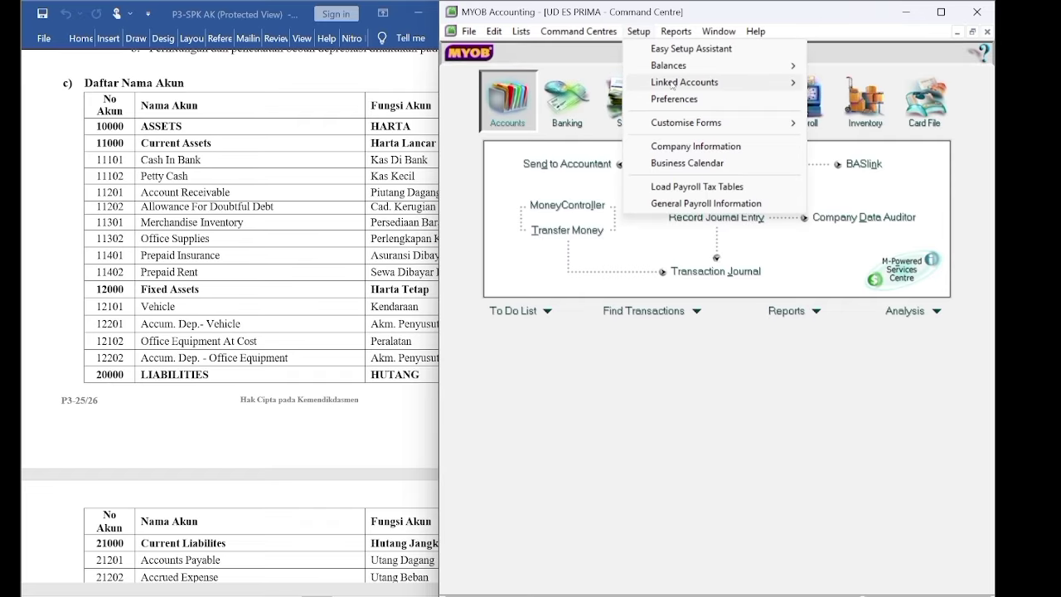
{"action": "mouse_move", "coordinate": [704, 87]}
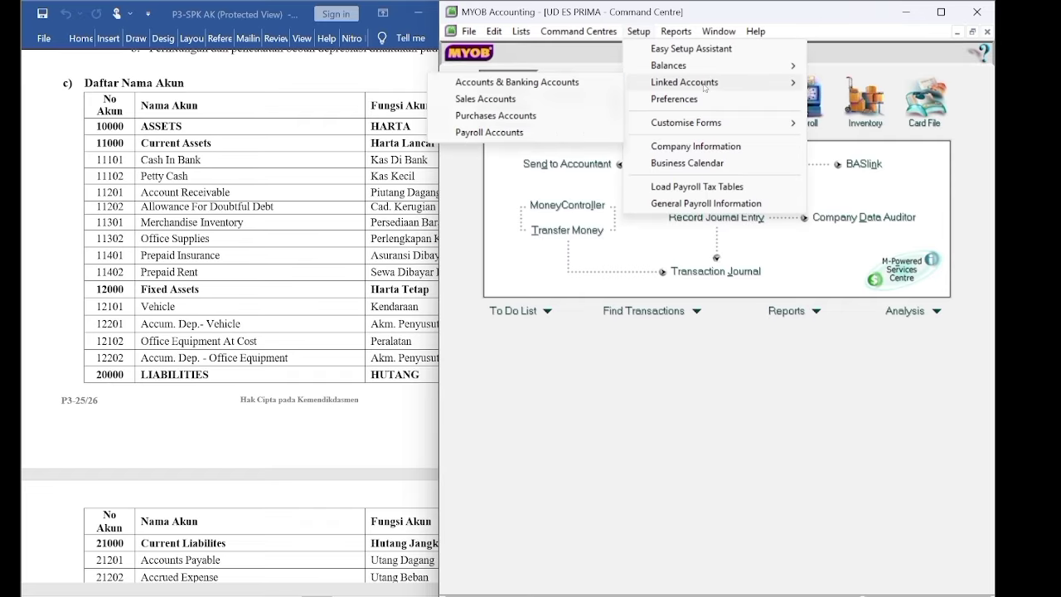
{"action": "left_click", "coordinate": [533, 99]}
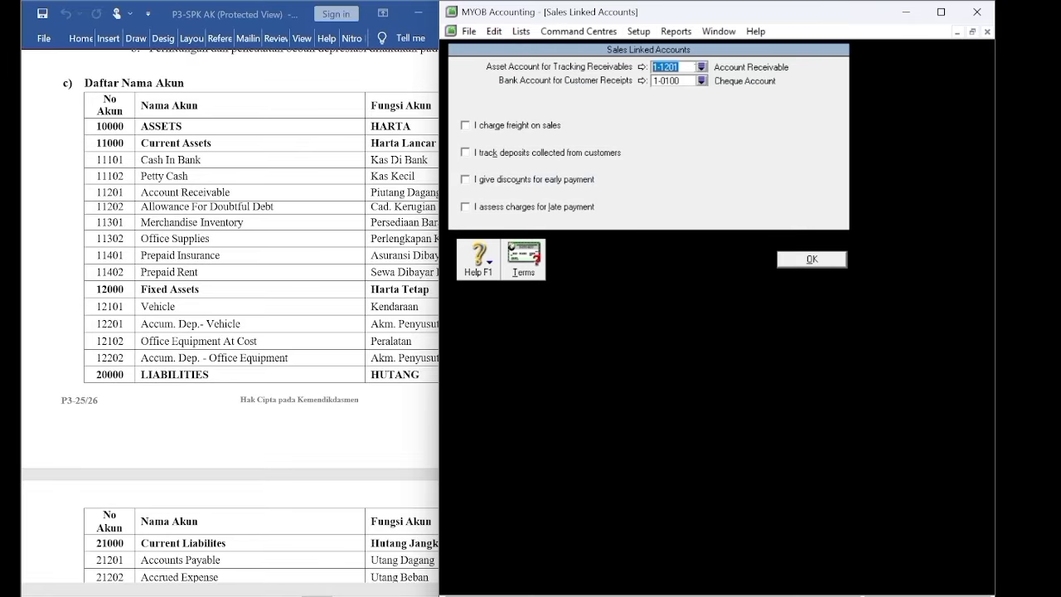
{"action": "left_click", "coordinate": [701, 81]}
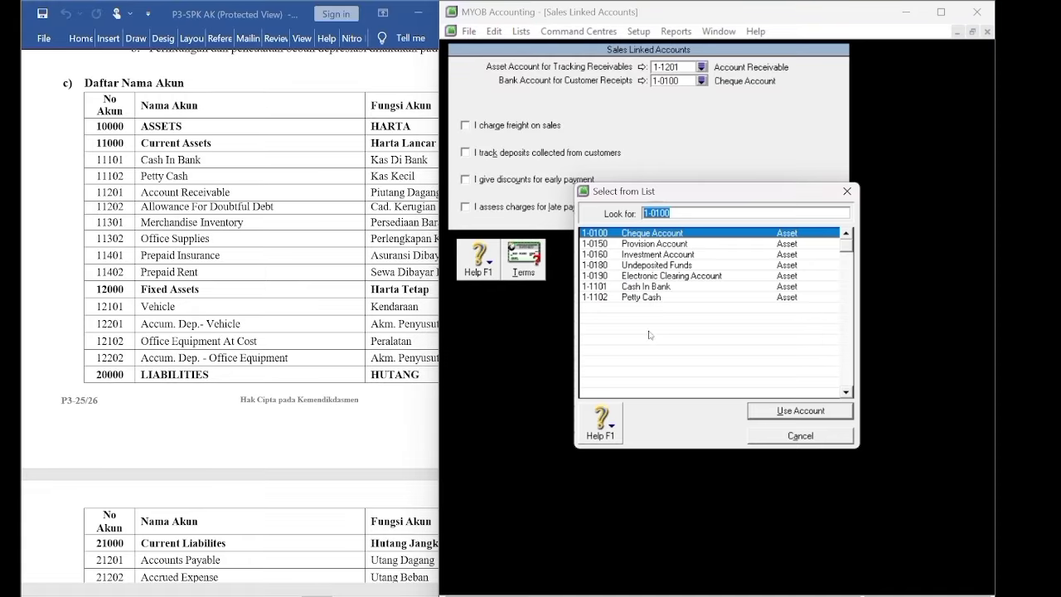
{"action": "left_click", "coordinate": [646, 286]}
{"action": "left_click", "coordinate": [760, 412]}
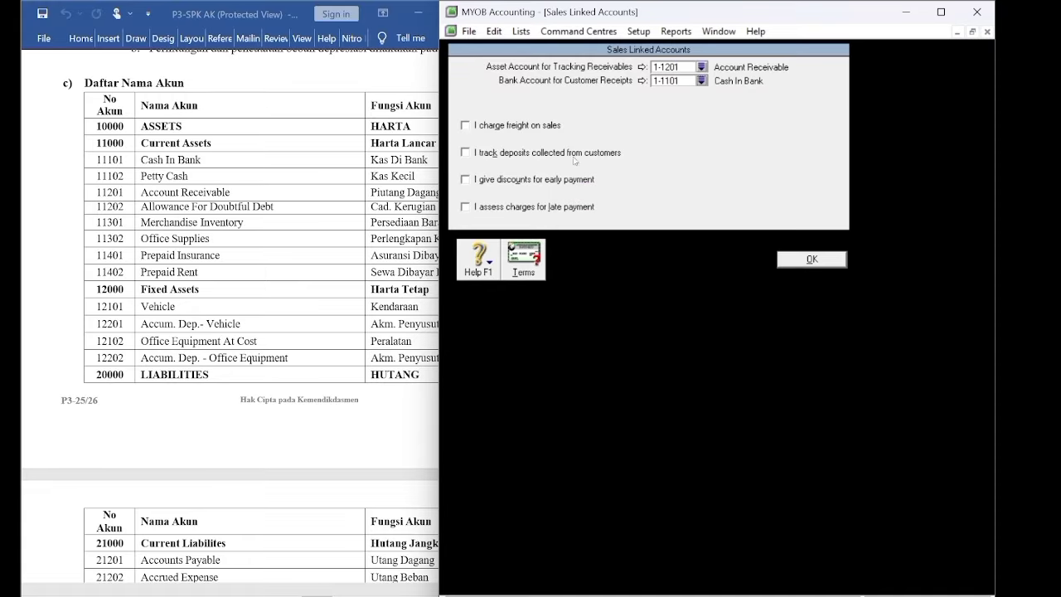
Enable 'I charge freight on sales' with 4-1104 Freight Collected as the freight income account.
{"action": "left_click", "coordinate": [252, 456]}
{"action": "scroll", "coordinate": [265, 373], "scroll_direction": "up", "scroll_amount": 7}
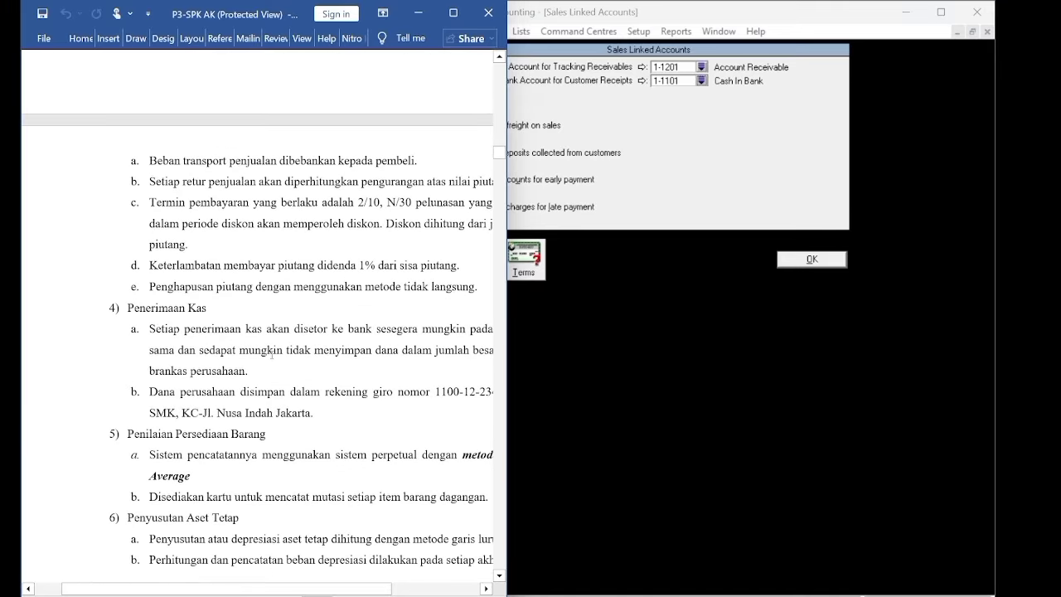
{"action": "scroll", "coordinate": [272, 354], "scroll_direction": "up", "scroll_amount": 5}
{"action": "scroll", "coordinate": [272, 352], "scroll_direction": "down", "scroll_amount": 3}
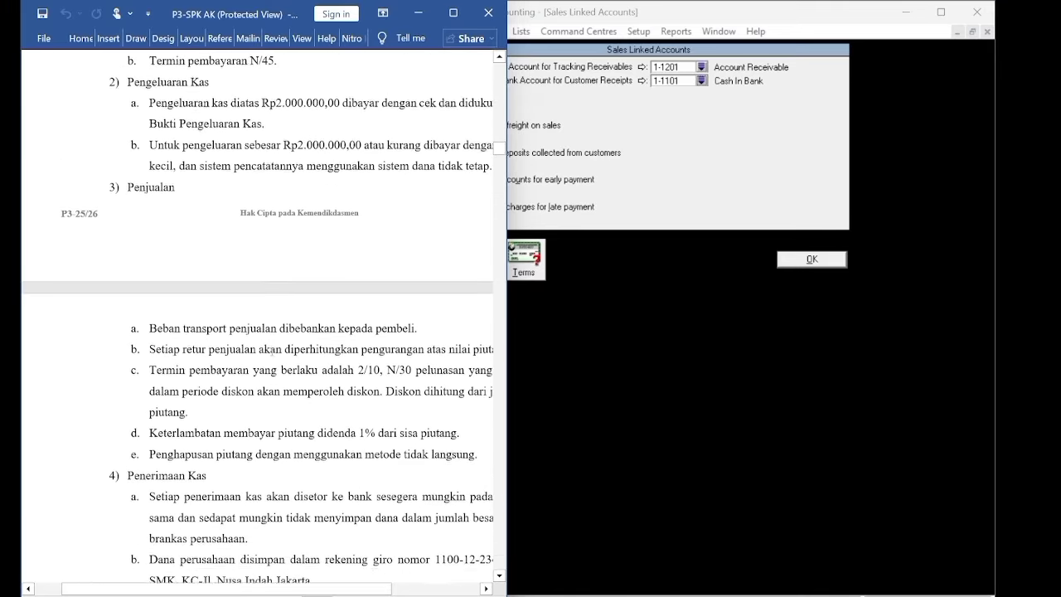
{"action": "left_click_drag", "start_coordinate": [313, 588], "coordinate": [360, 592]}
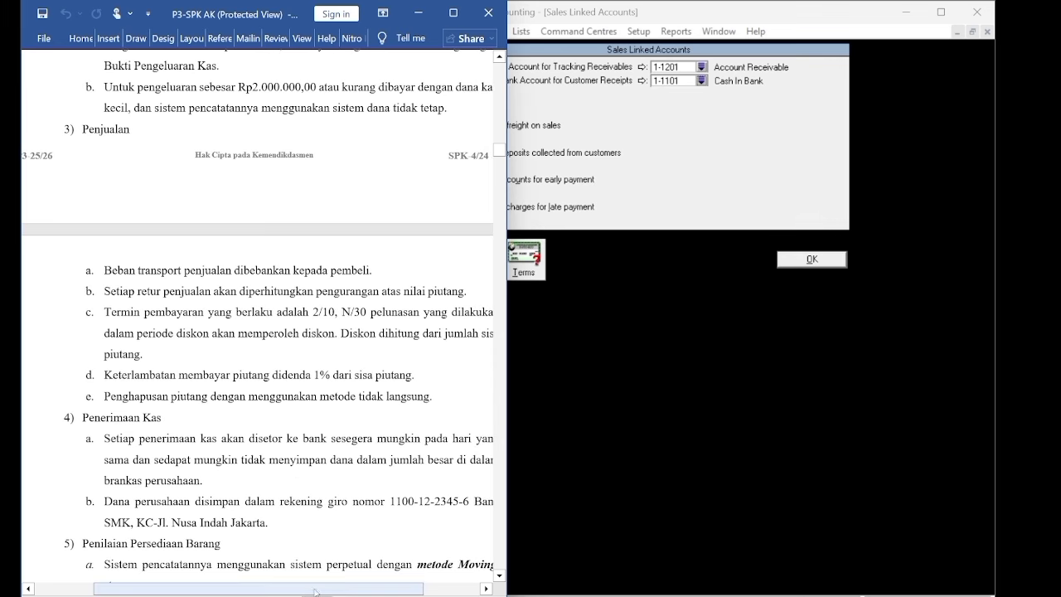
{"action": "left_click_drag", "start_coordinate": [307, 590], "coordinate": [317, 591]}
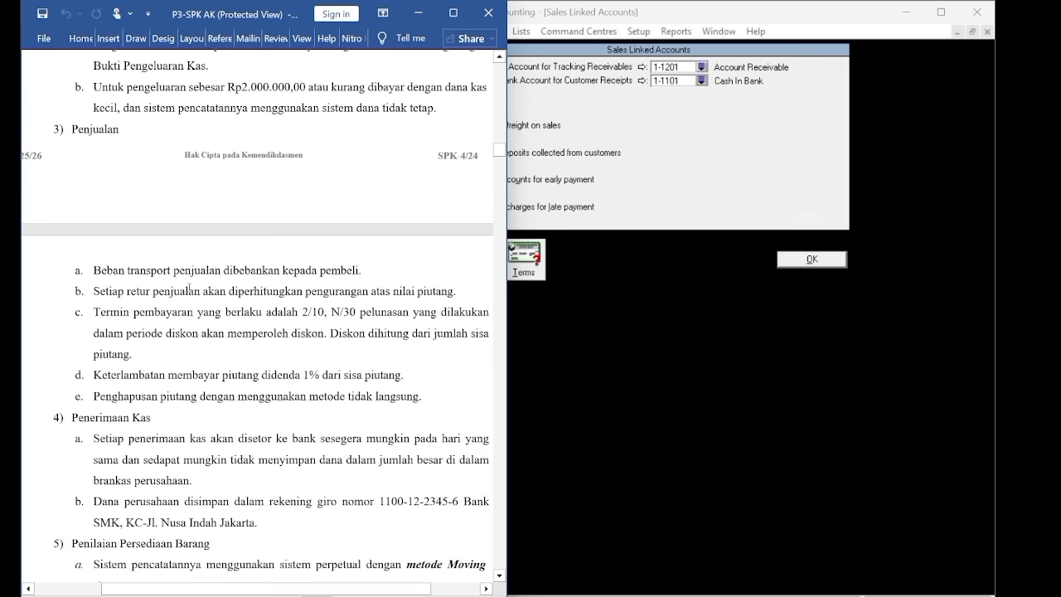
{"action": "left_click", "coordinate": [574, 328]}
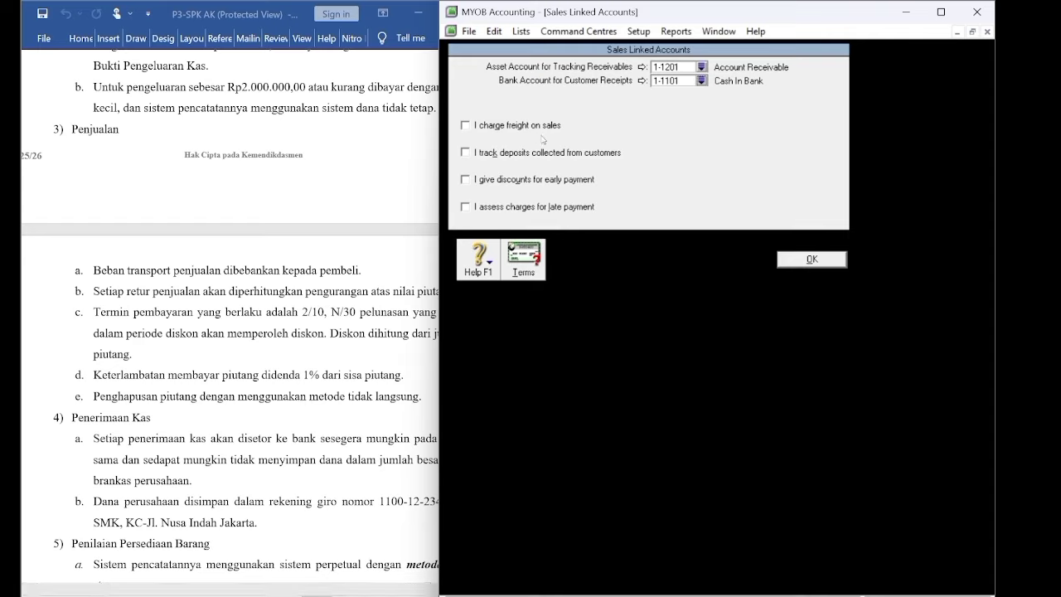
{"action": "left_click", "coordinate": [466, 126]}
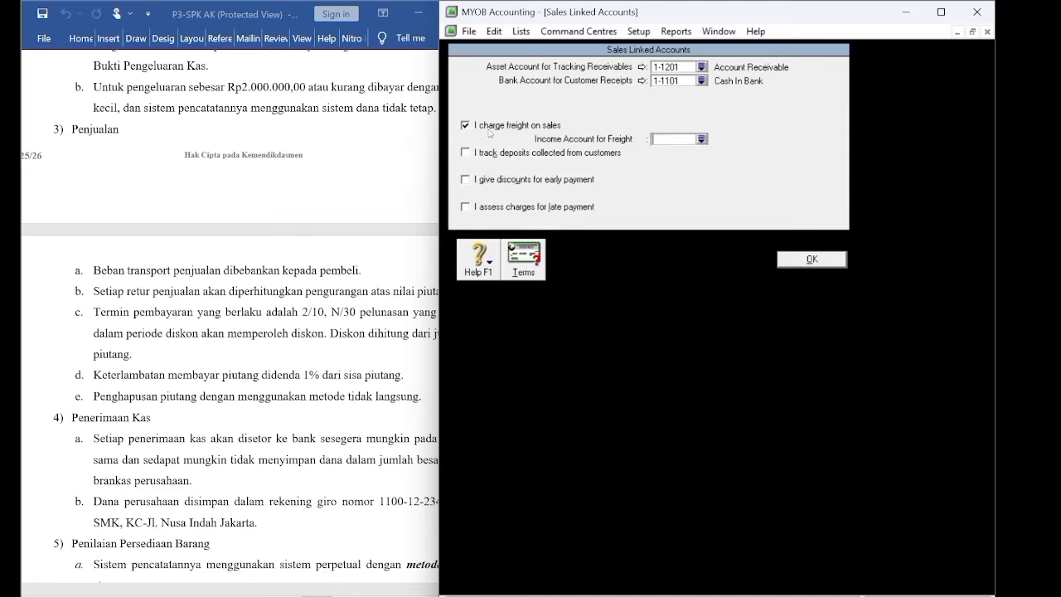
{"action": "left_click", "coordinate": [701, 139]}
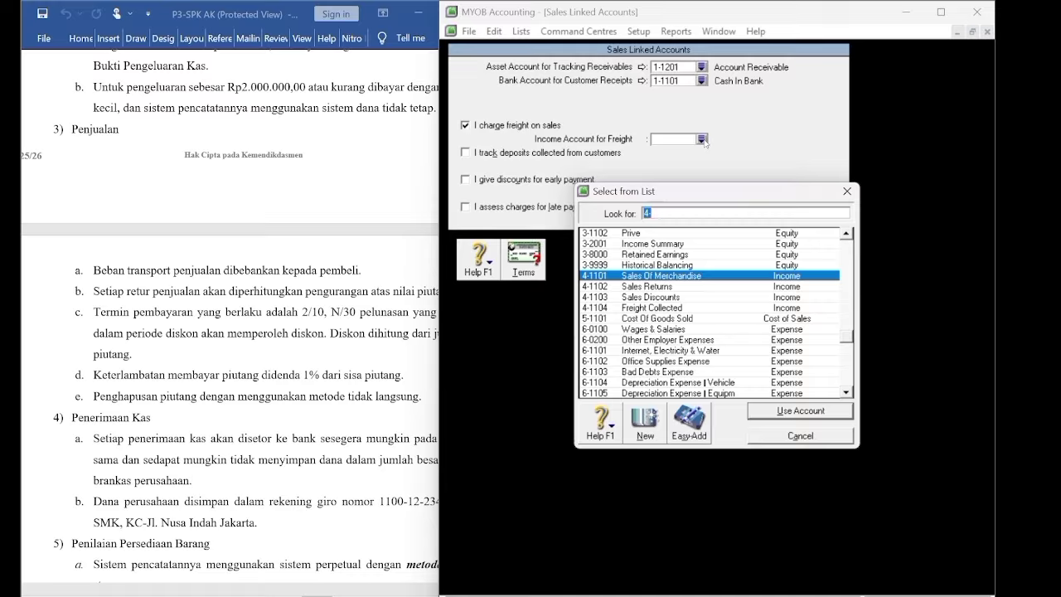
{"action": "left_click", "coordinate": [667, 312]}
{"action": "left_click", "coordinate": [780, 414]}
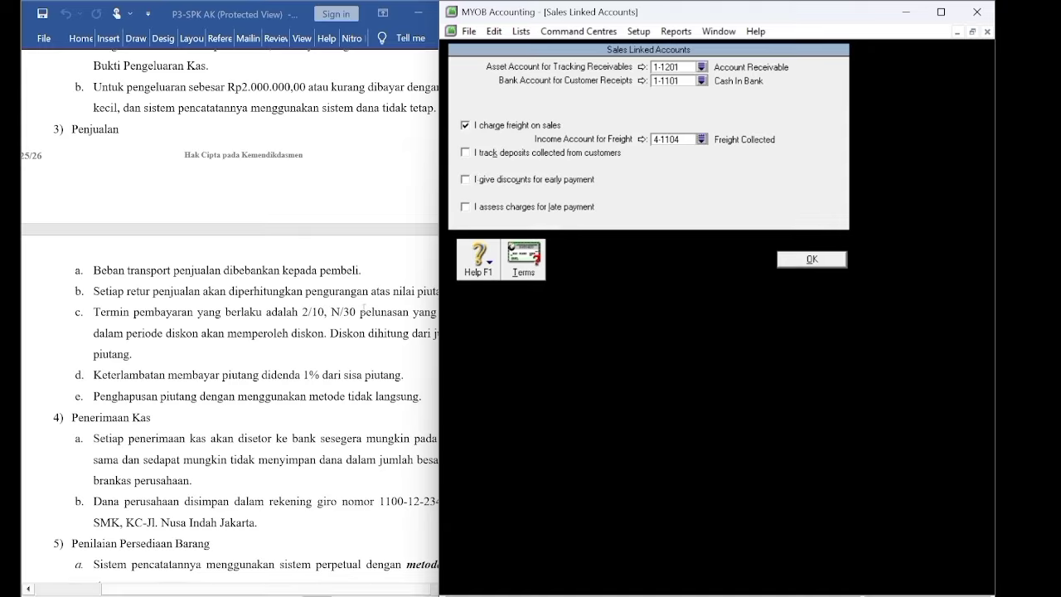
{"action": "left_click", "coordinate": [284, 332]}
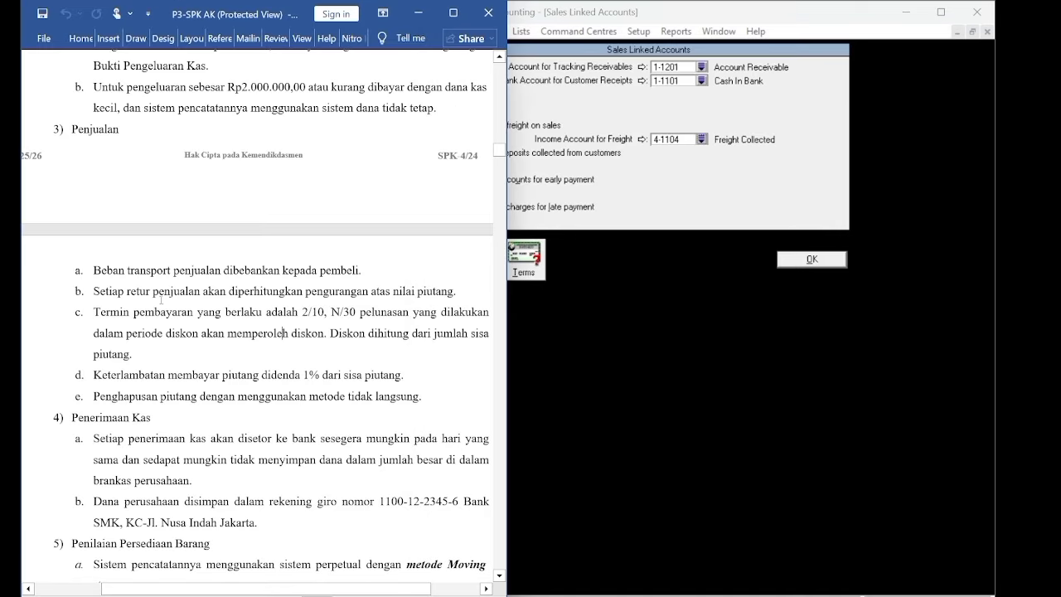
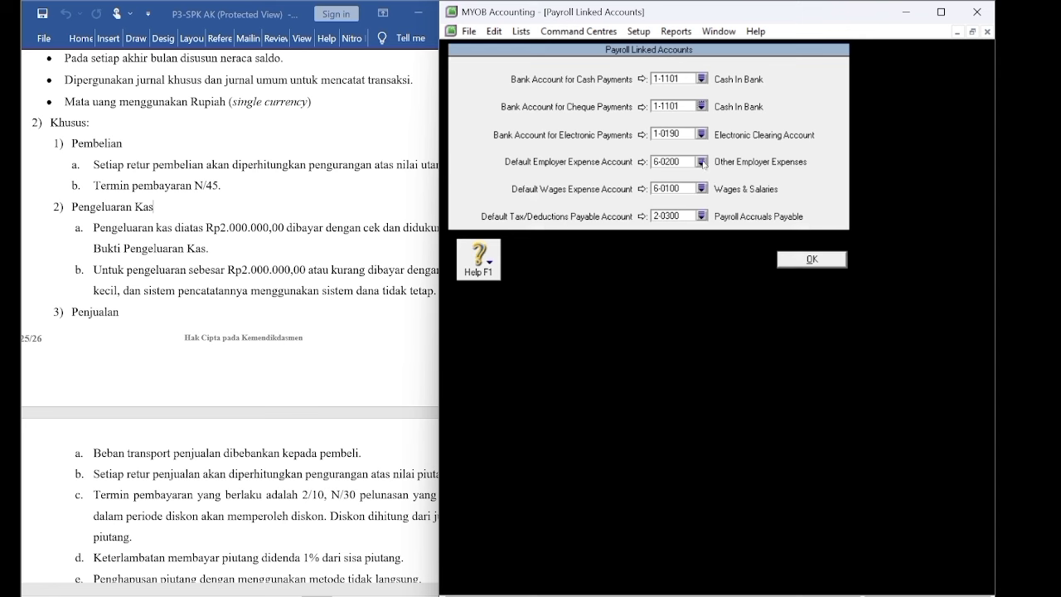
Link payroll employer expenses to 6-1109, wages to 6-1108 and deductions payable to 2-1202, then save.
{"action": "left_click", "coordinate": [701, 162]}
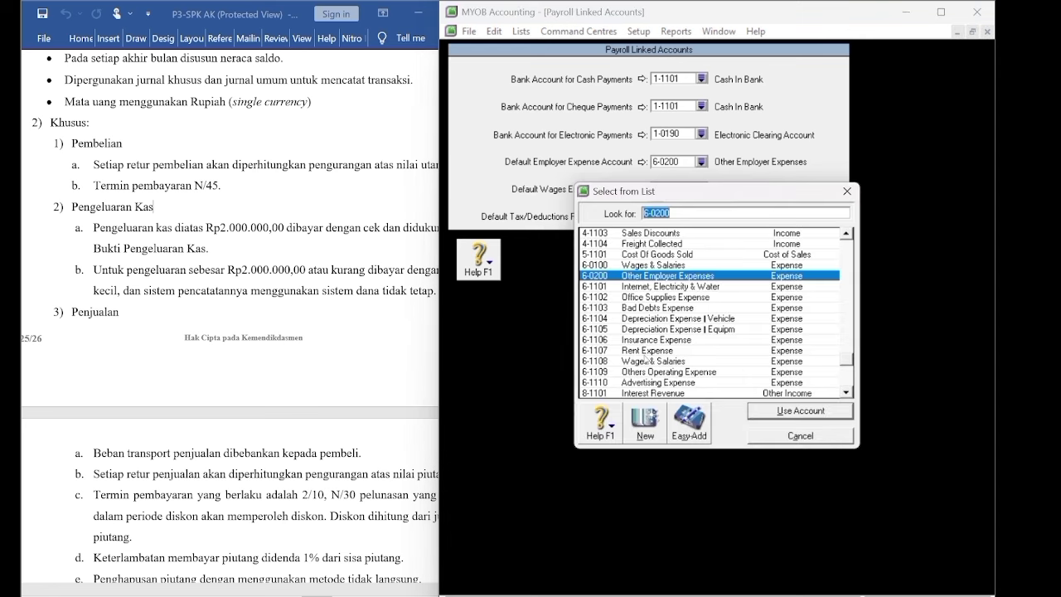
{"action": "left_click", "coordinate": [644, 372]}
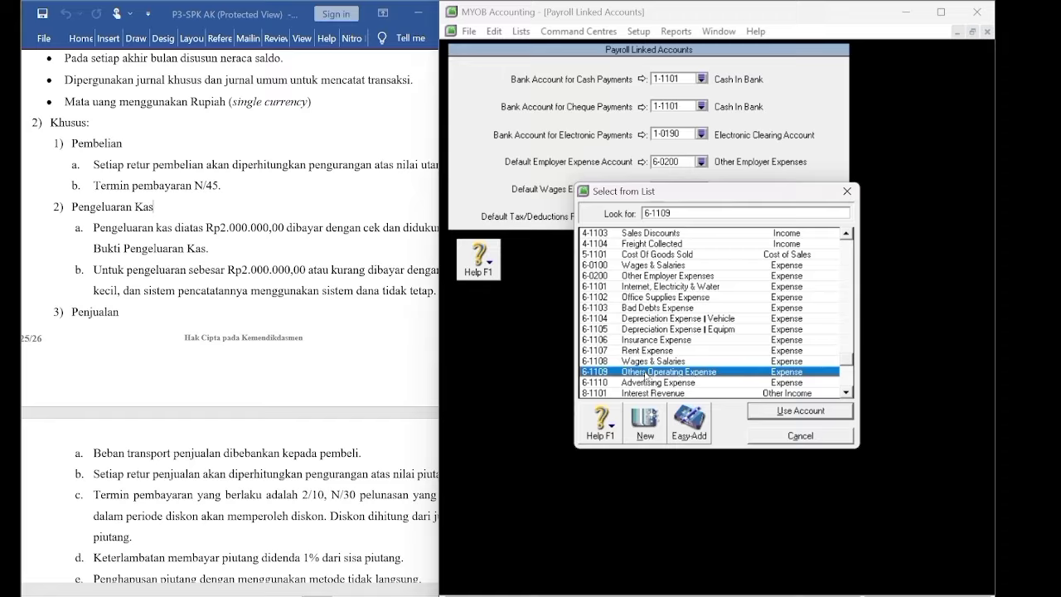
{"action": "left_click", "coordinate": [775, 411]}
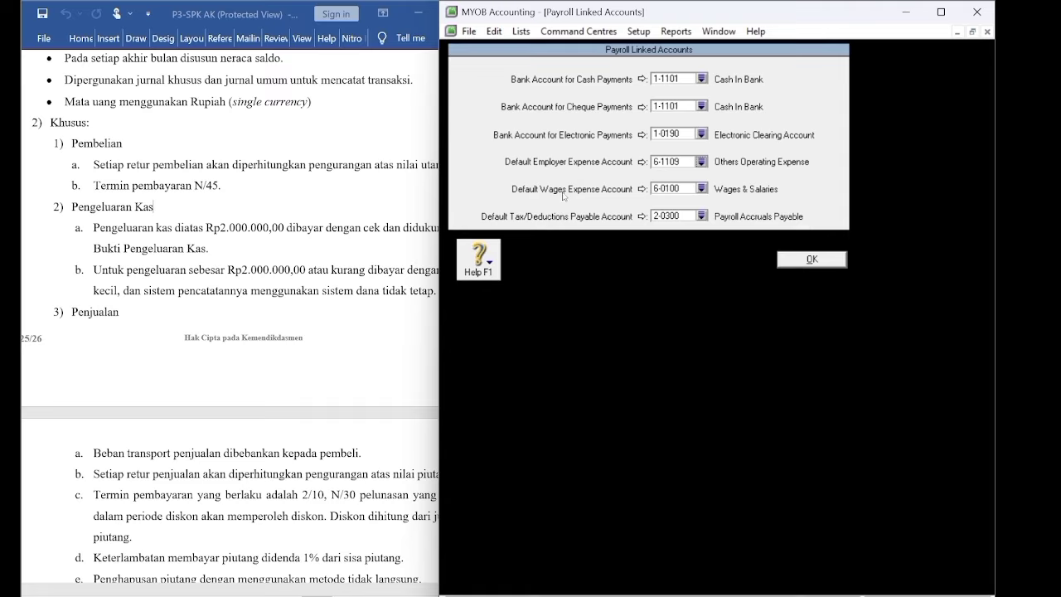
{"action": "left_click", "coordinate": [701, 189]}
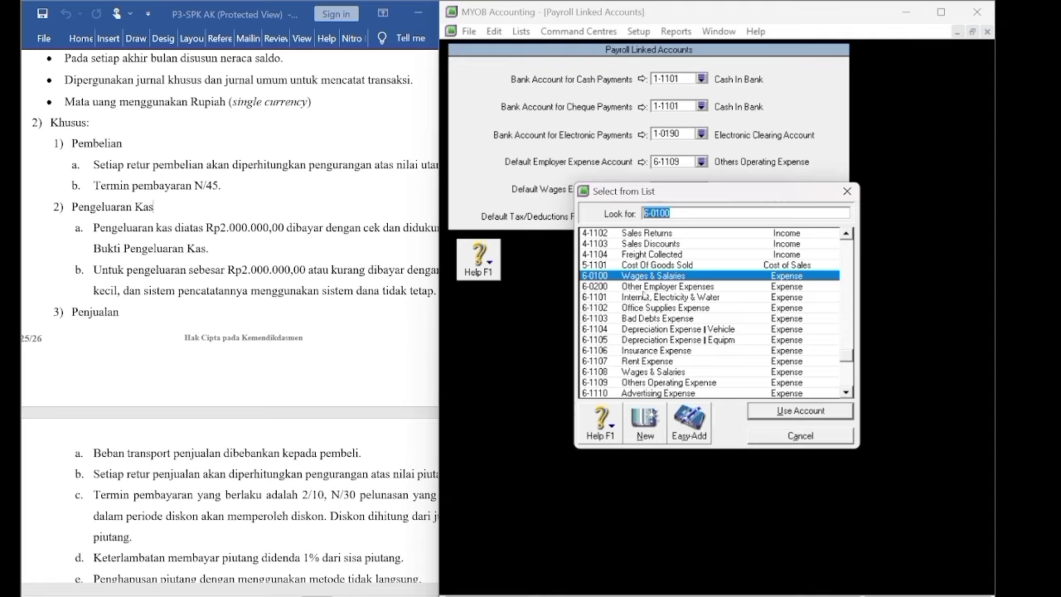
{"action": "left_click", "coordinate": [628, 371]}
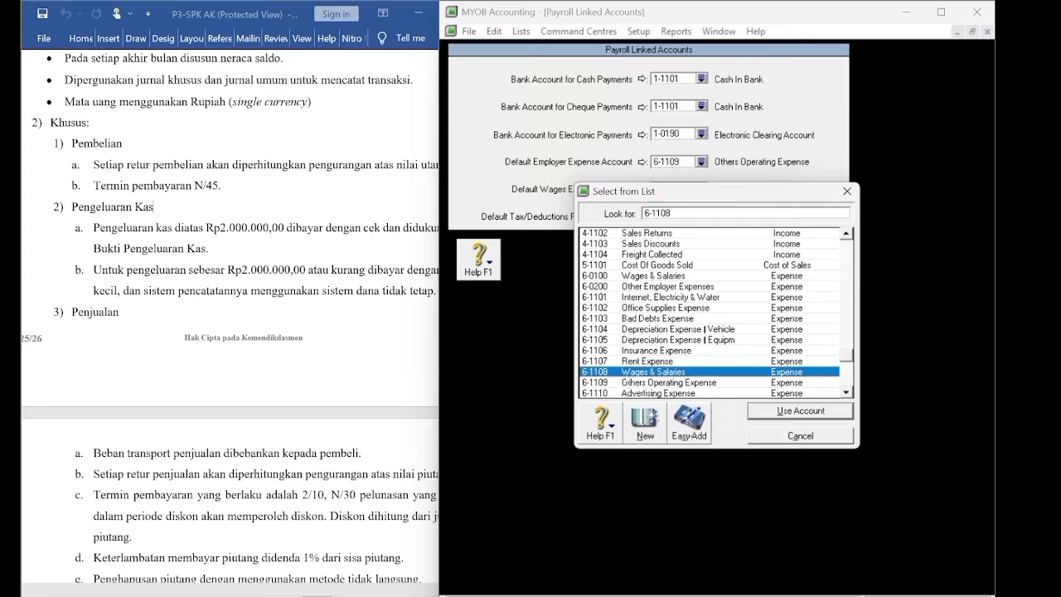
{"action": "left_click", "coordinate": [767, 411]}
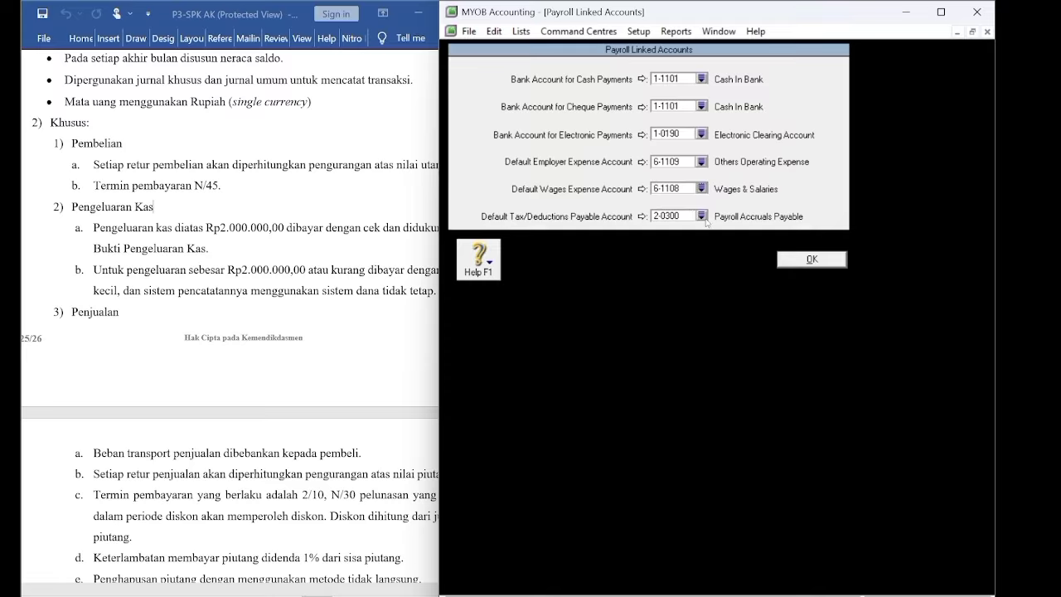
{"action": "left_click", "coordinate": [703, 217]}
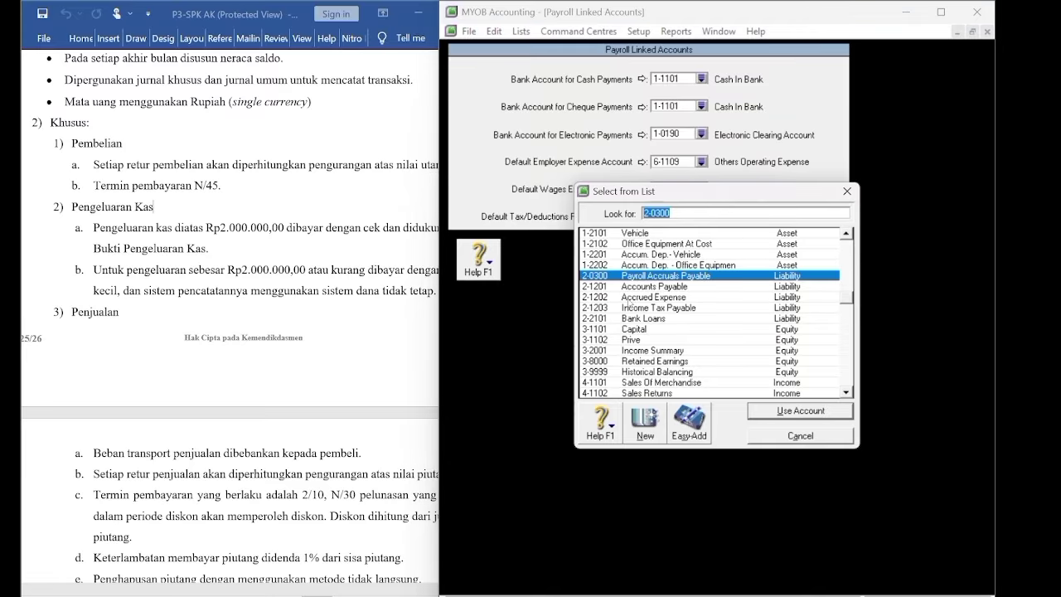
{"action": "left_click", "coordinate": [629, 300]}
{"action": "left_click", "coordinate": [783, 411]}
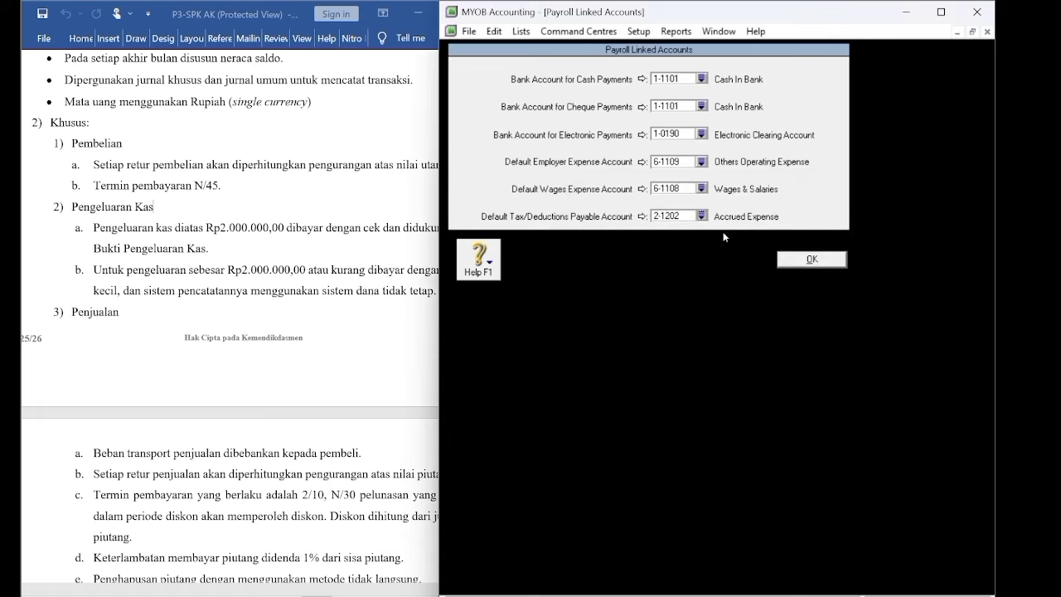
{"action": "left_click", "coordinate": [811, 259]}
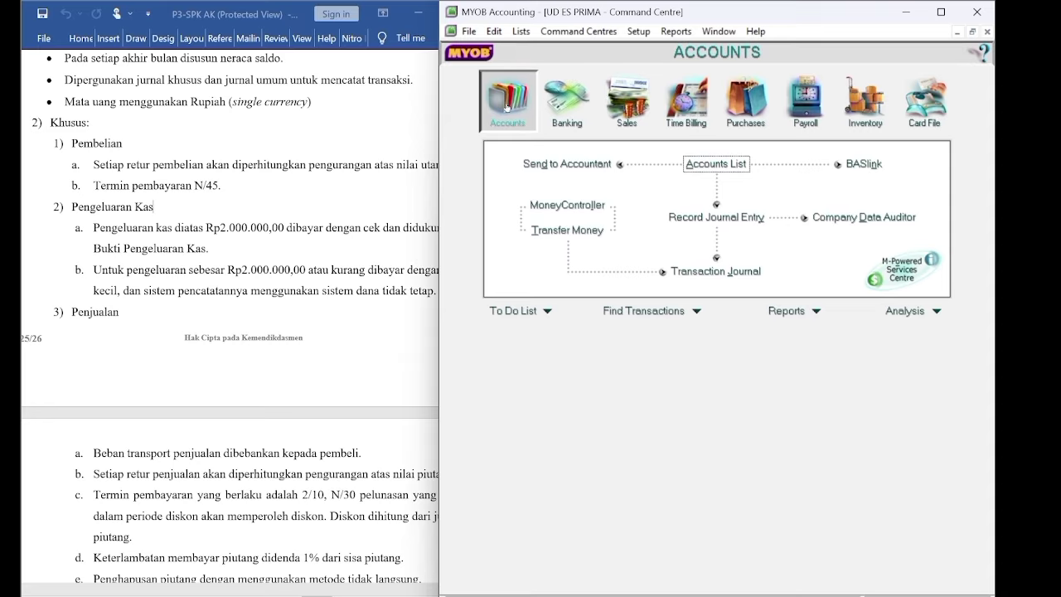
Show the asset accounts in the Accounts List and delete 1-0100 Cheque Account.
{"action": "left_click", "coordinate": [723, 168]}
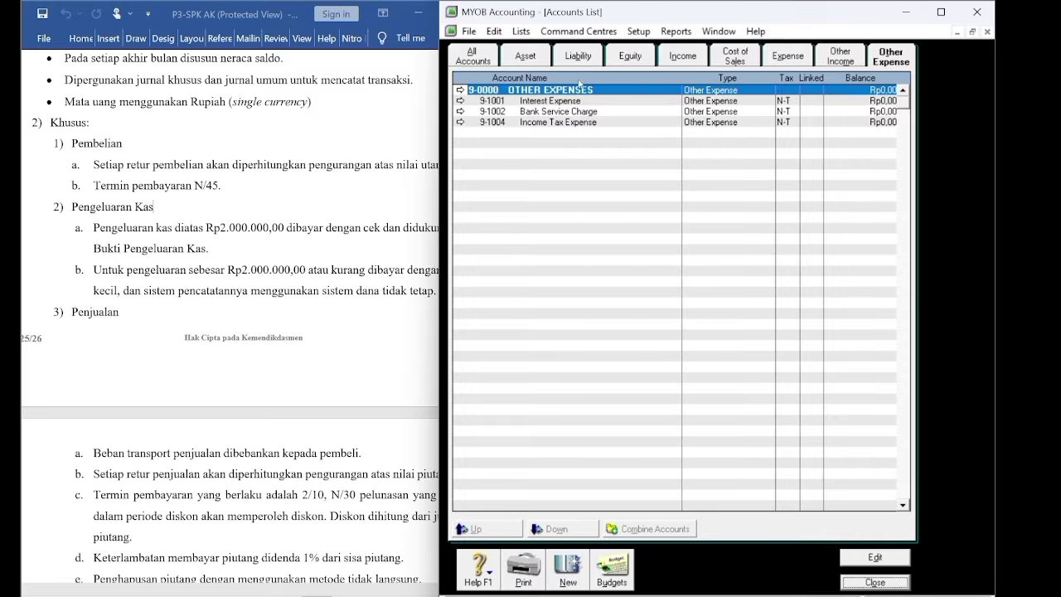
{"action": "left_click", "coordinate": [476, 61]}
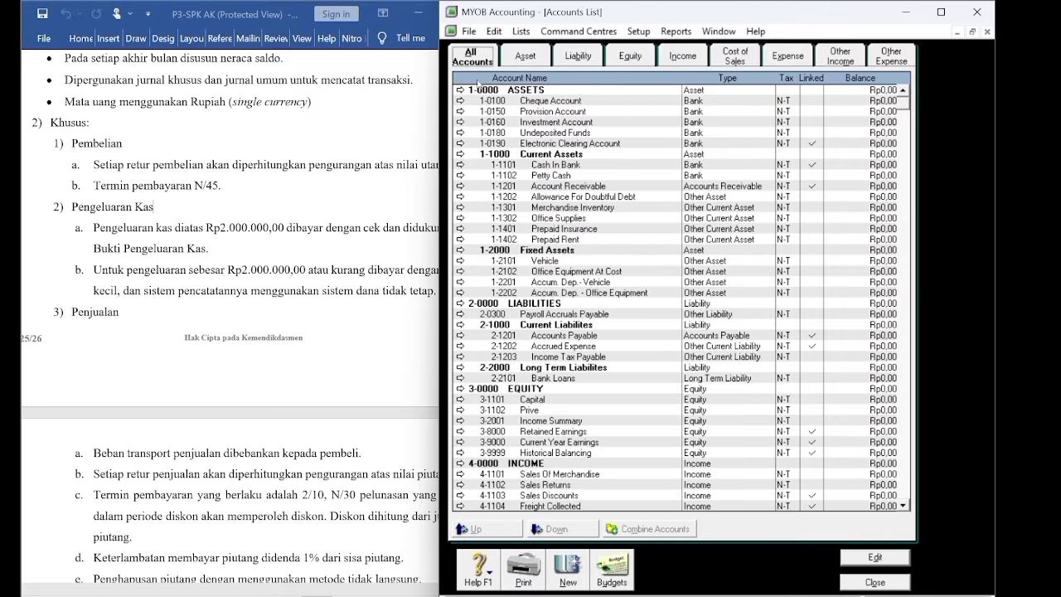
{"action": "left_click", "coordinate": [523, 57]}
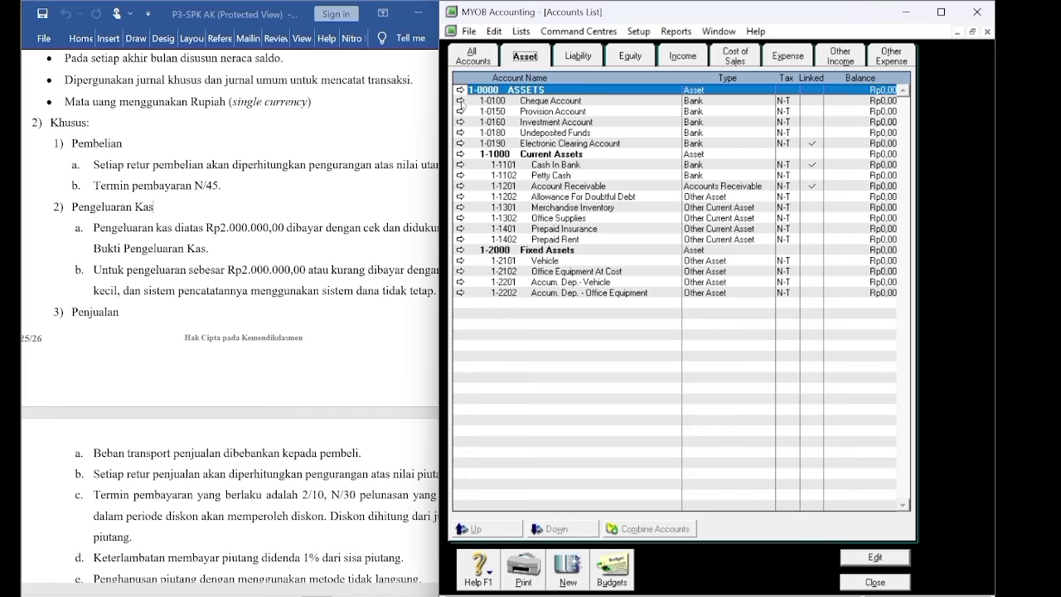
{"action": "left_click", "coordinate": [460, 100]}
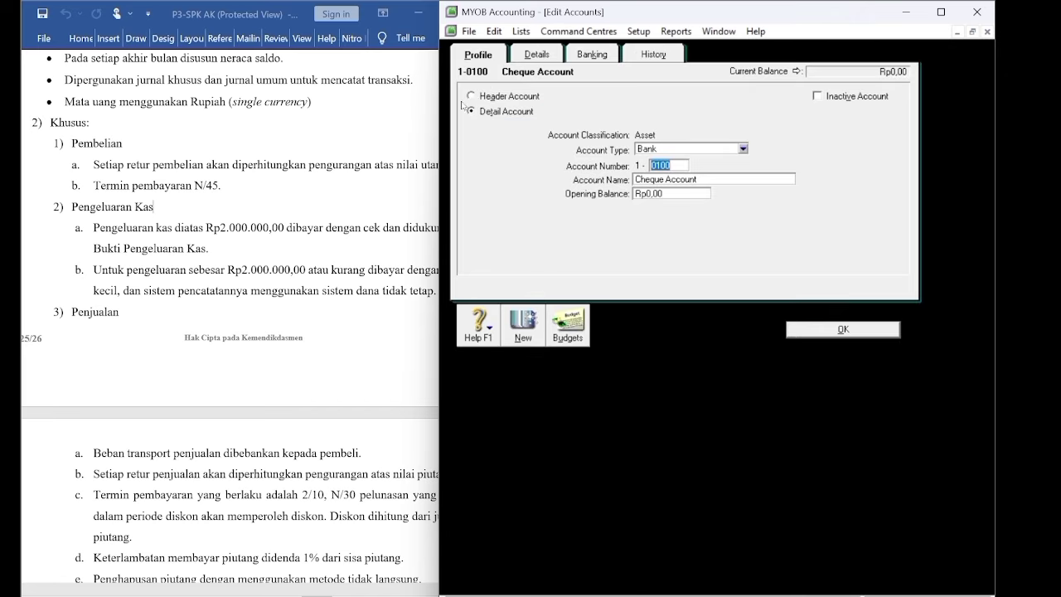
{"action": "left_click", "coordinate": [493, 31]}
{"action": "left_click", "coordinate": [507, 138]}
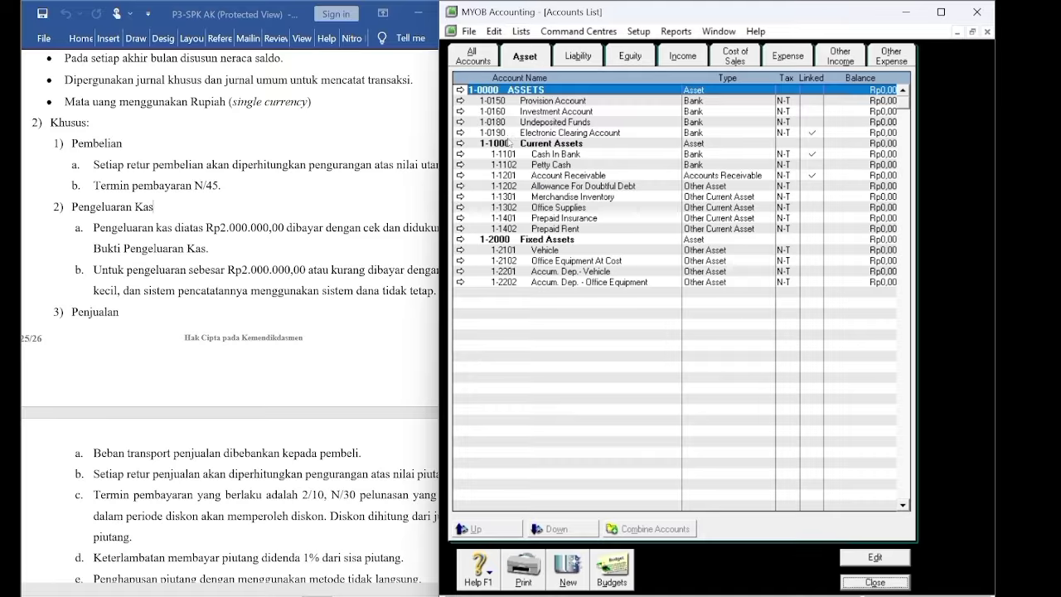
Delete the 1-0150 Provision, 1-0160 Investment and 1-0180 Undeposited Funds asset accounts.
{"action": "left_click", "coordinate": [460, 101]}
{"action": "left_click", "coordinate": [494, 31]}
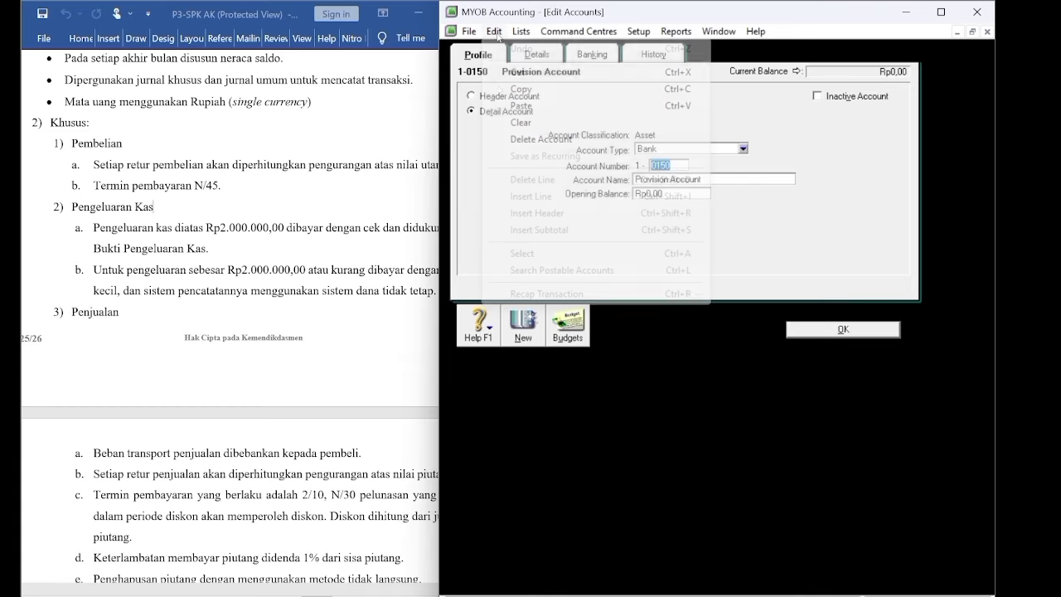
{"action": "left_click", "coordinate": [519, 140]}
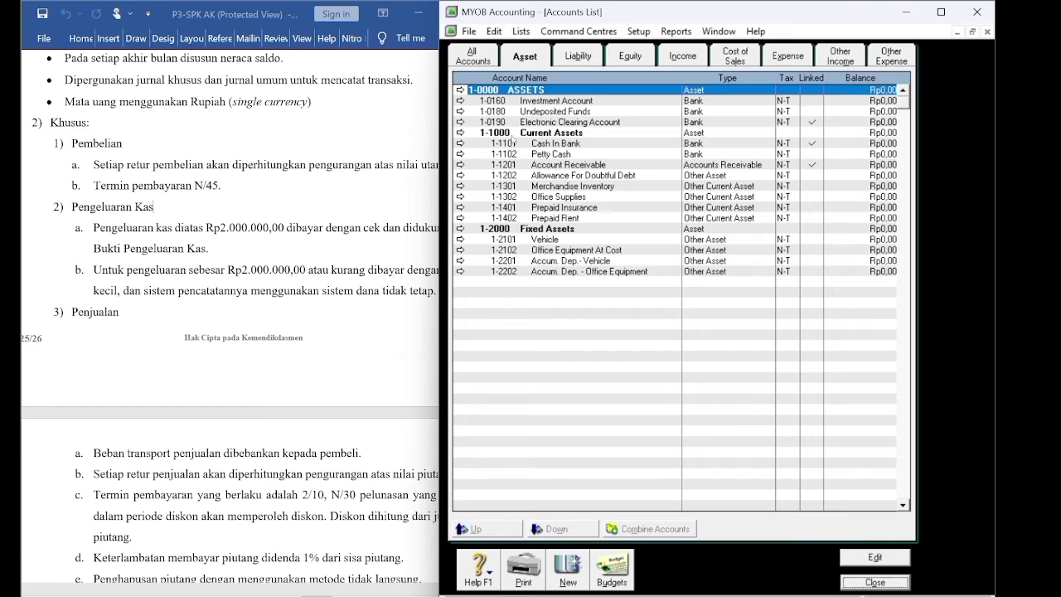
{"action": "left_click", "coordinate": [460, 100]}
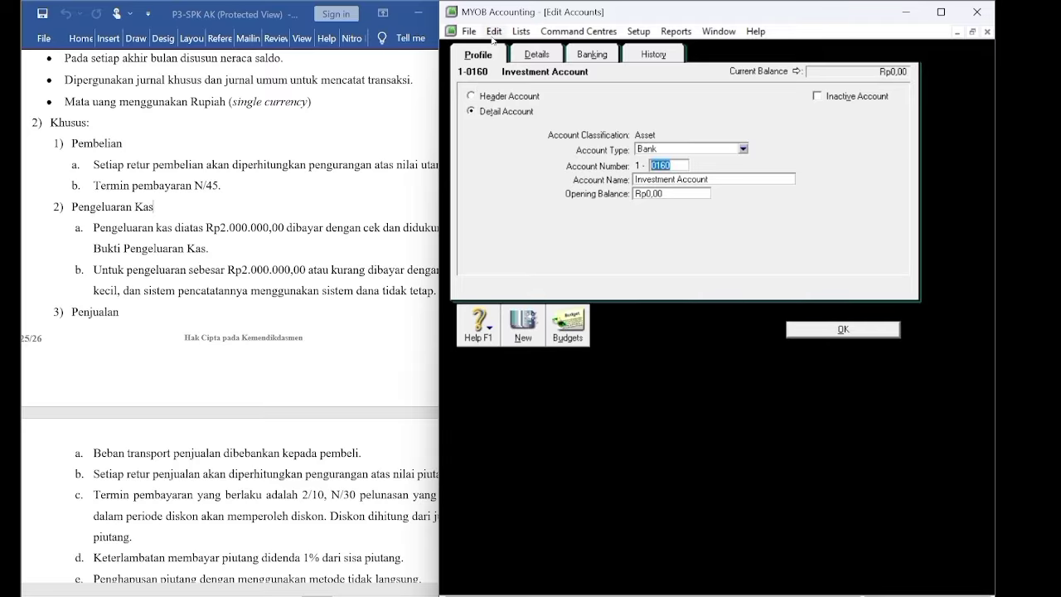
{"action": "left_click", "coordinate": [494, 32]}
{"action": "left_click", "coordinate": [502, 139]}
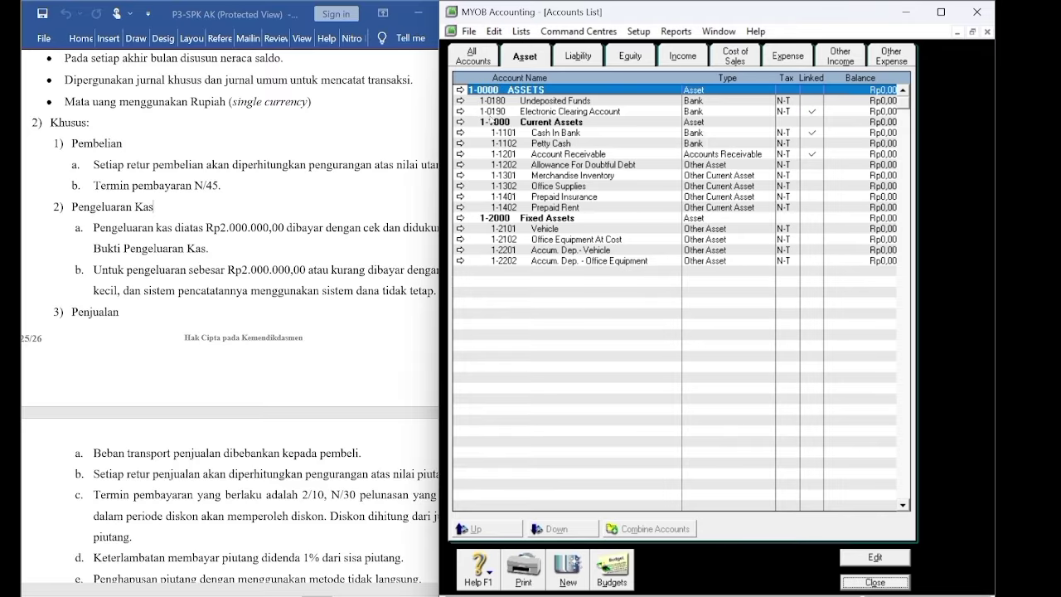
{"action": "left_click", "coordinate": [460, 100]}
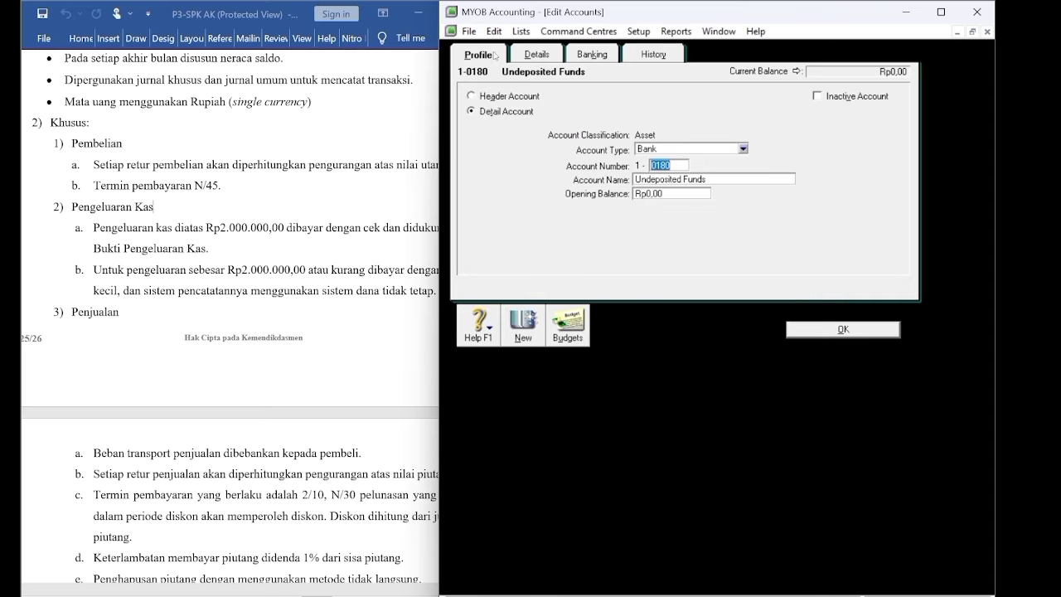
{"action": "left_click", "coordinate": [494, 31]}
{"action": "left_click", "coordinate": [509, 141]}
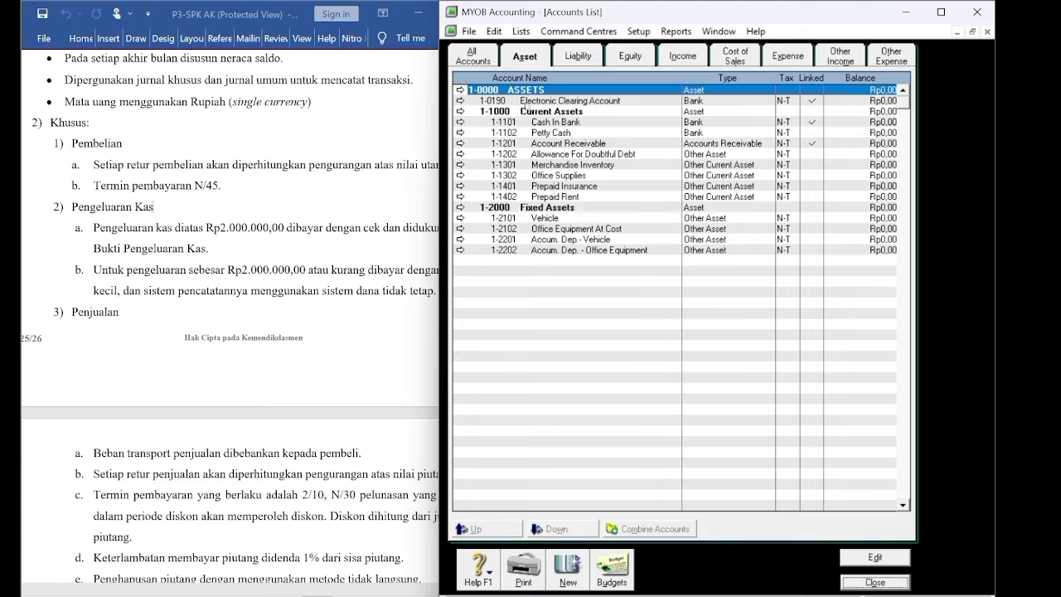
Delete liability account 2-0300 Payroll Accruals Payable, then review the equity, income and cost of sales accounts.
{"action": "left_click", "coordinate": [578, 56]}
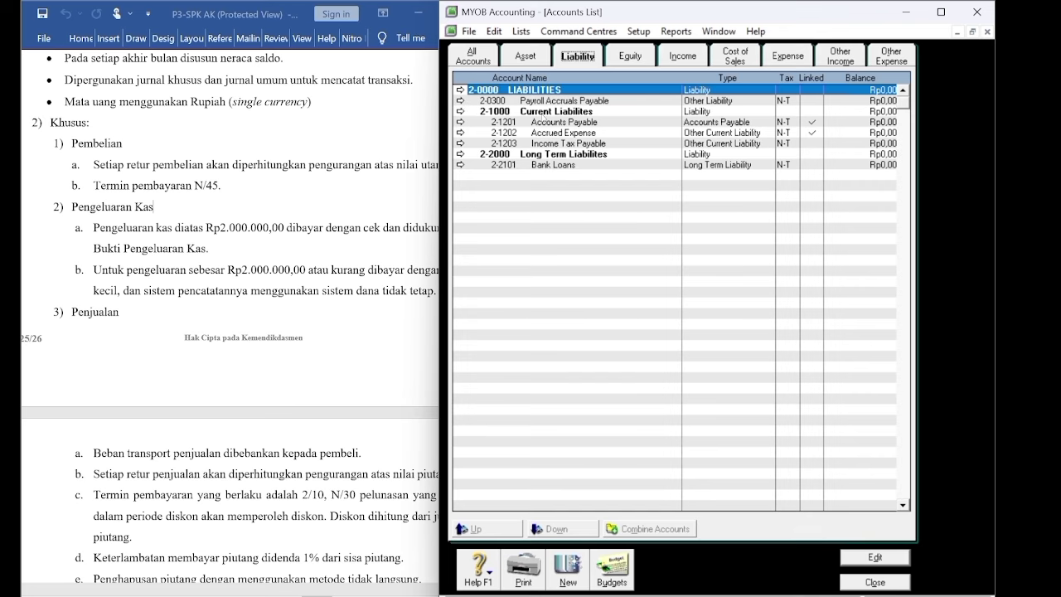
{"action": "left_click", "coordinate": [461, 100]}
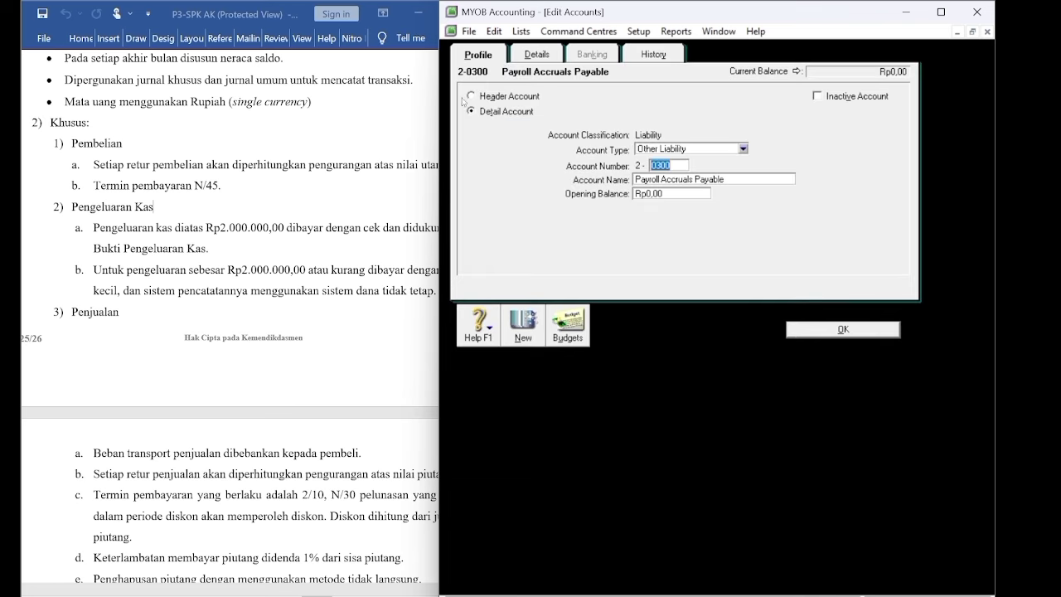
{"action": "left_click", "coordinate": [495, 31]}
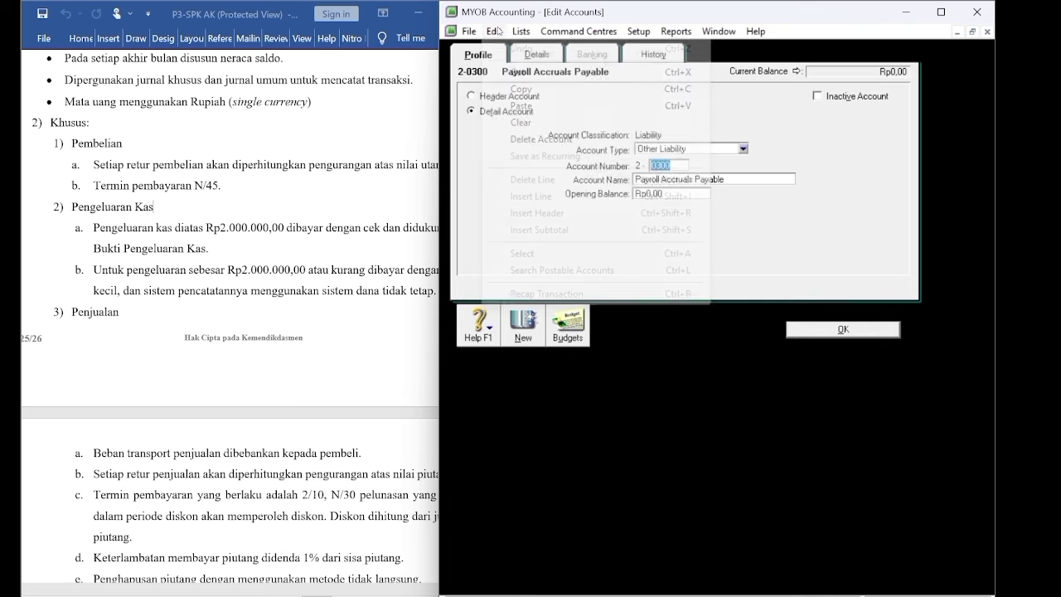
{"action": "left_click", "coordinate": [514, 138]}
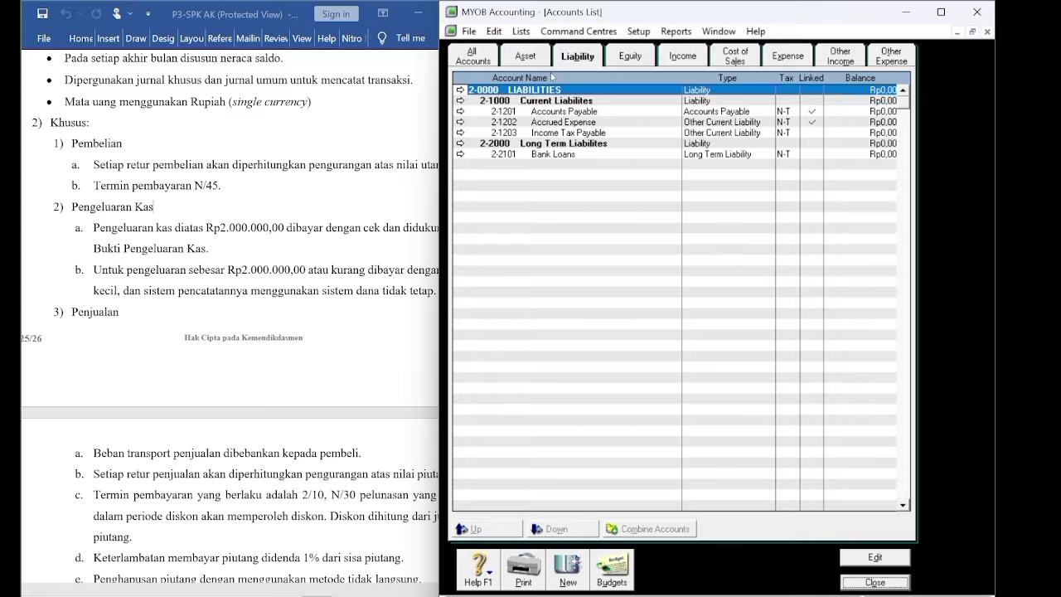
{"action": "left_click", "coordinate": [632, 57]}
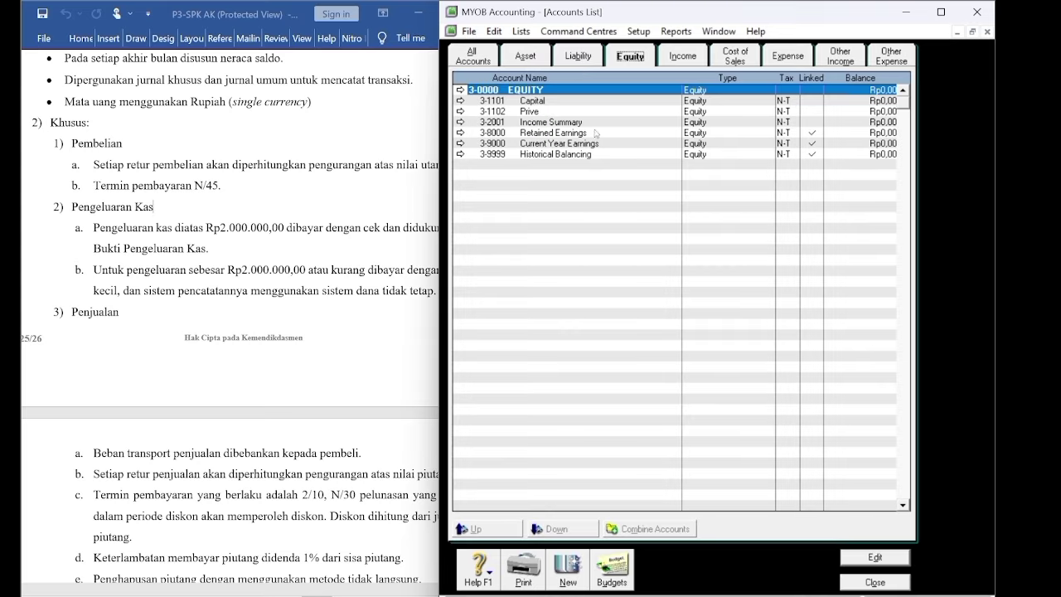
{"action": "left_click", "coordinate": [681, 57]}
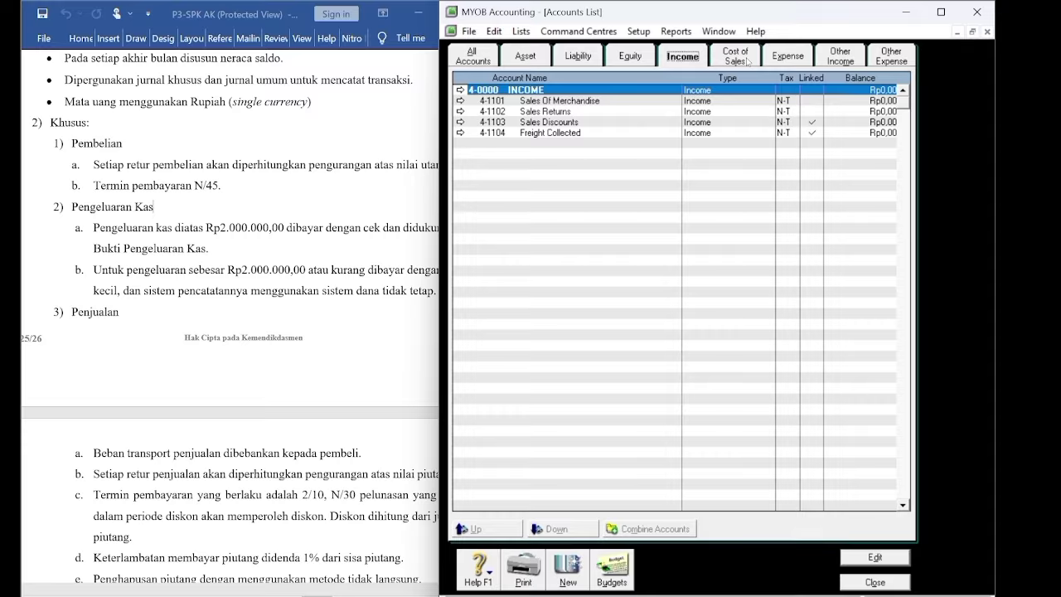
{"action": "left_click", "coordinate": [748, 62]}
{"action": "left_click", "coordinate": [784, 61]}
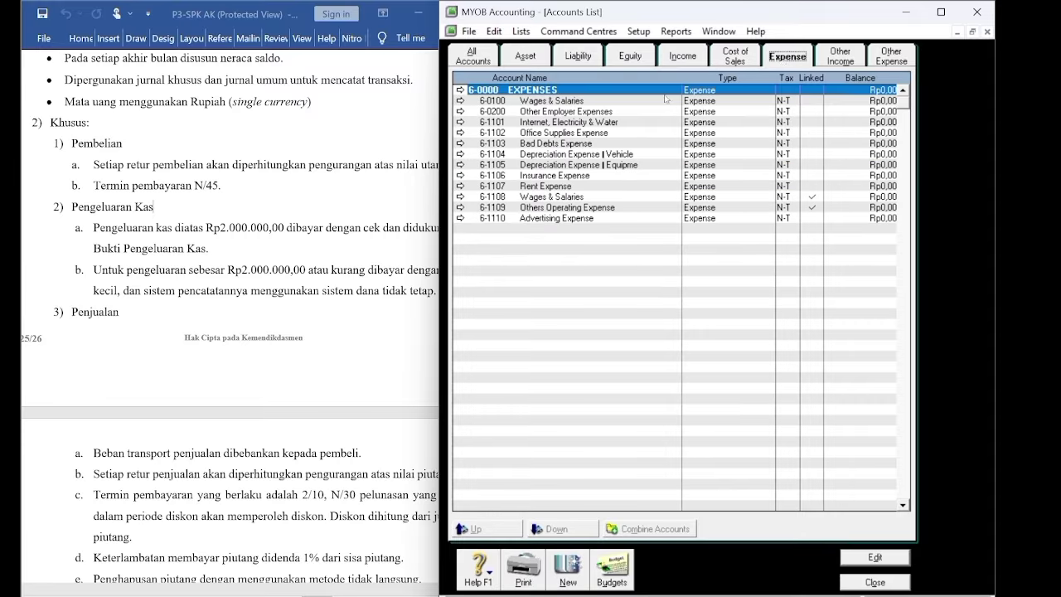
{"action": "left_click", "coordinate": [731, 55]}
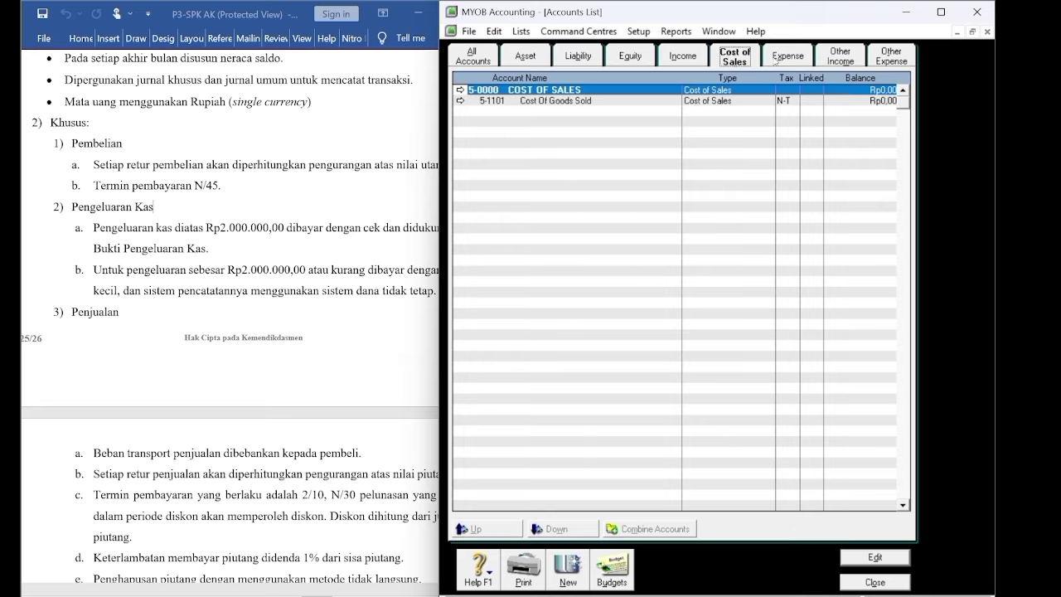
{"action": "left_click", "coordinate": [775, 59]}
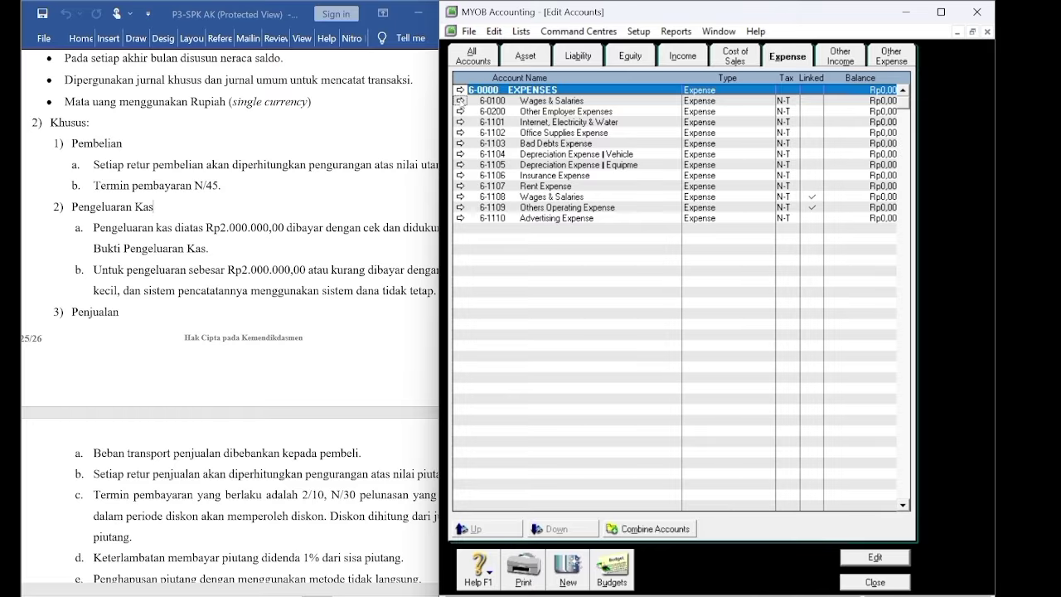
Delete expense accounts 6-0100 Wages & Salaries and 6-0200 Other Employer Expenses, then review Other Income and Other Expense.
{"action": "left_click", "coordinate": [460, 102]}
{"action": "left_click", "coordinate": [495, 31]}
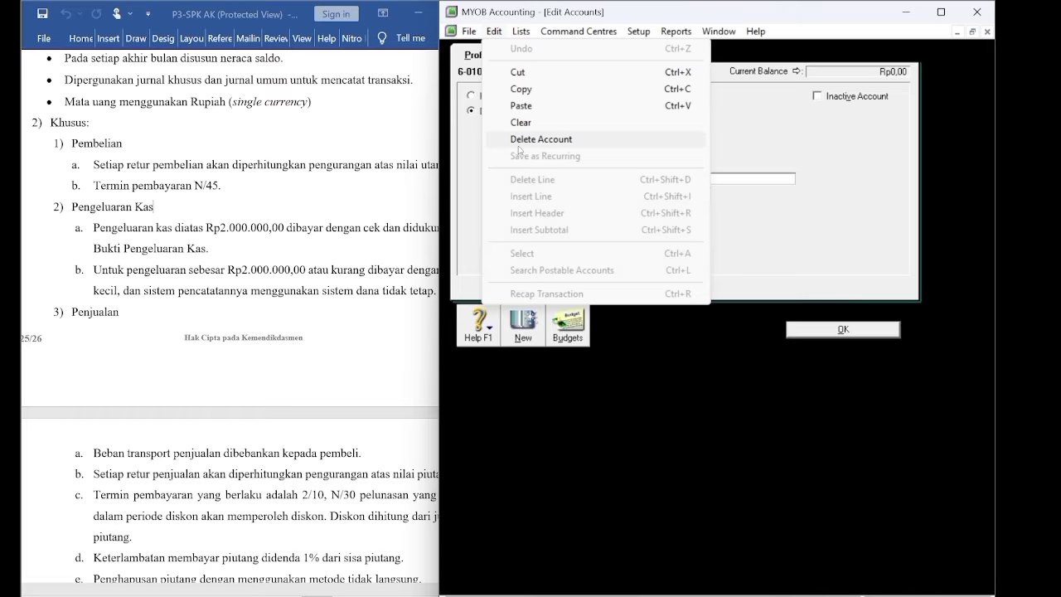
{"action": "left_click", "coordinate": [519, 139]}
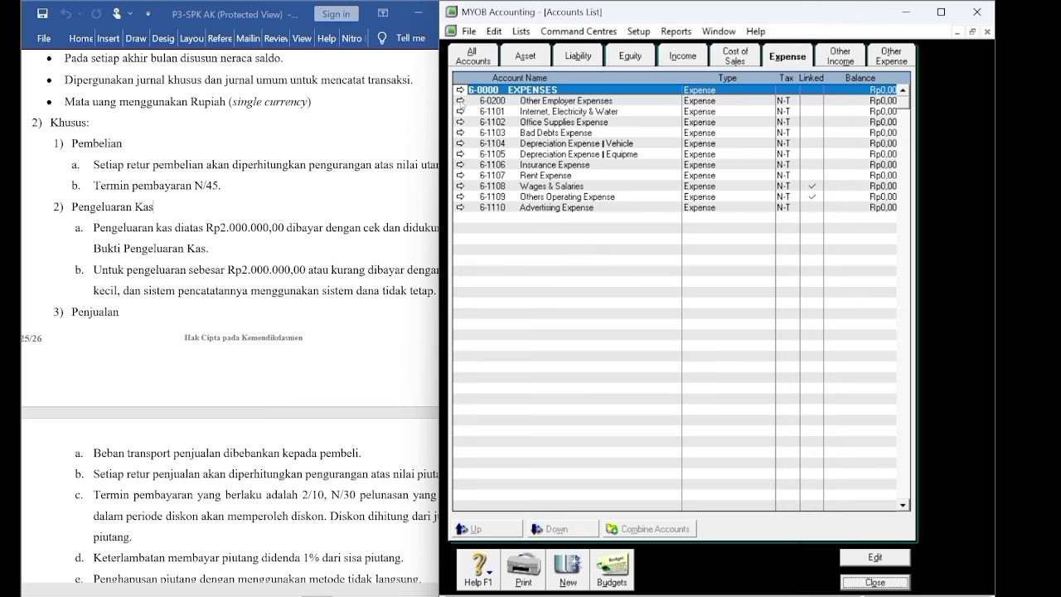
{"action": "left_click", "coordinate": [461, 101]}
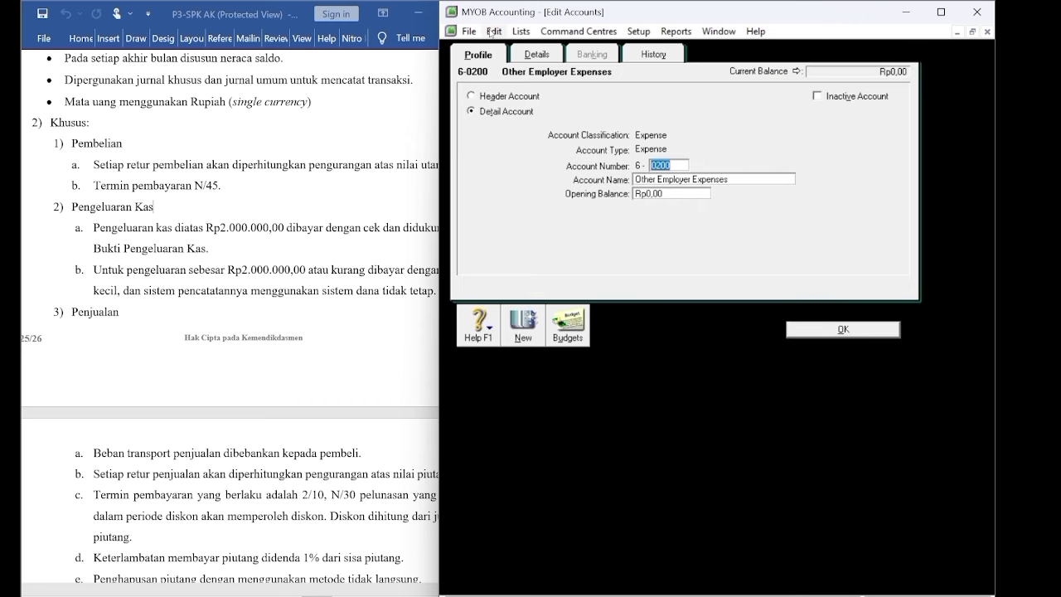
{"action": "left_click", "coordinate": [493, 31]}
{"action": "left_click", "coordinate": [519, 139]}
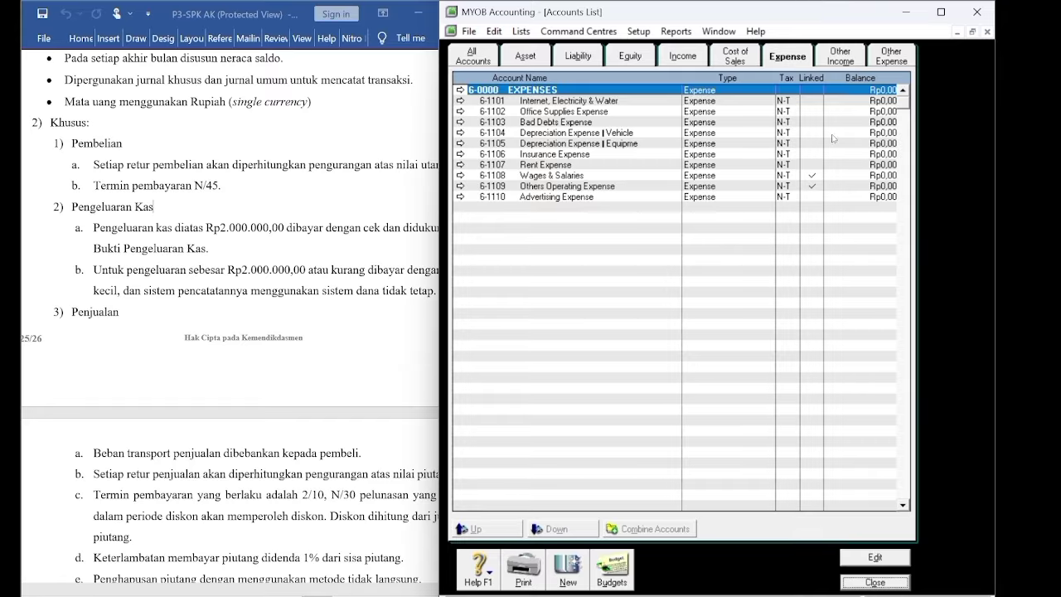
{"action": "left_click", "coordinate": [839, 63]}
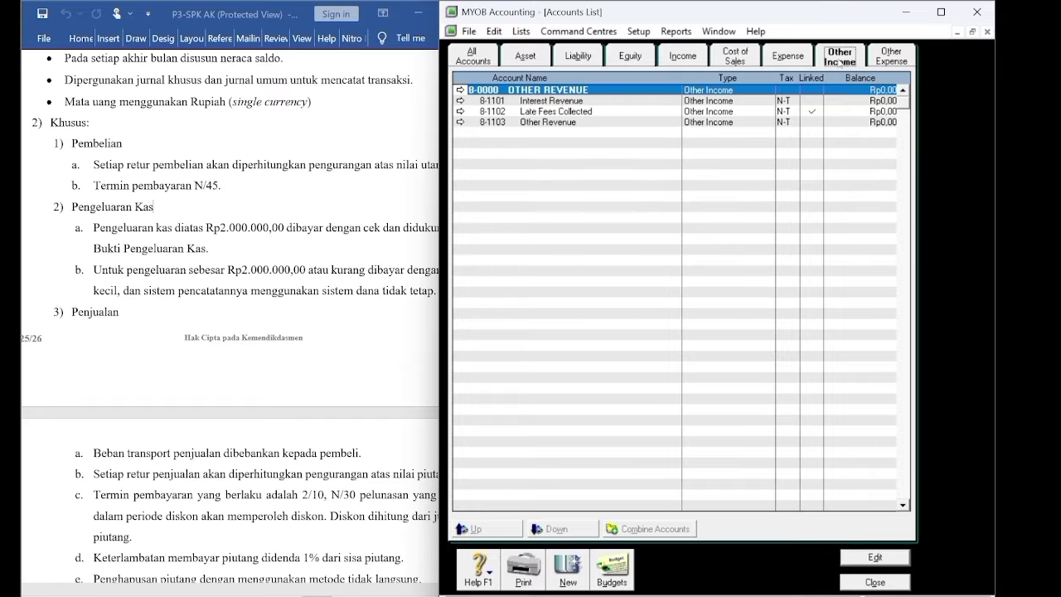
{"action": "left_click", "coordinate": [882, 65]}
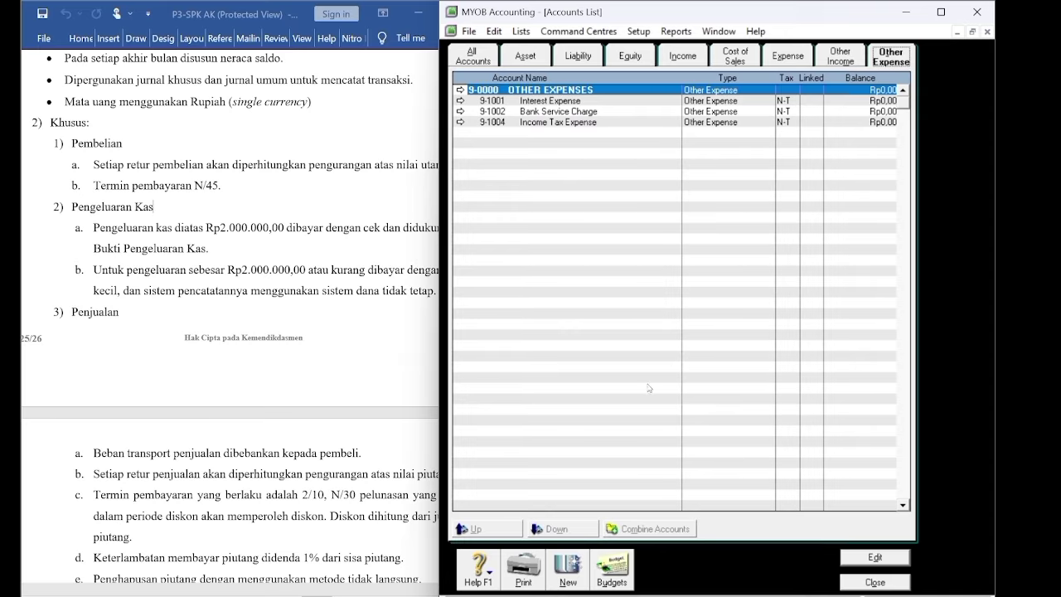
Close the Accounts List and bring up Setup > Balances > Account Opening Balances.
{"action": "left_click", "coordinate": [880, 585]}
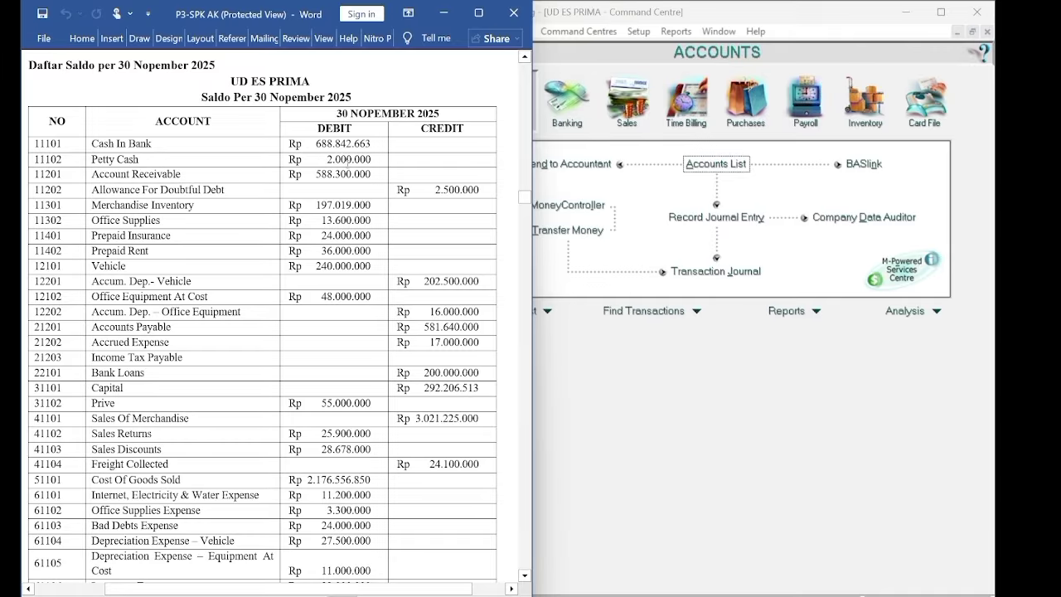
{"action": "left_click", "coordinate": [655, 368]}
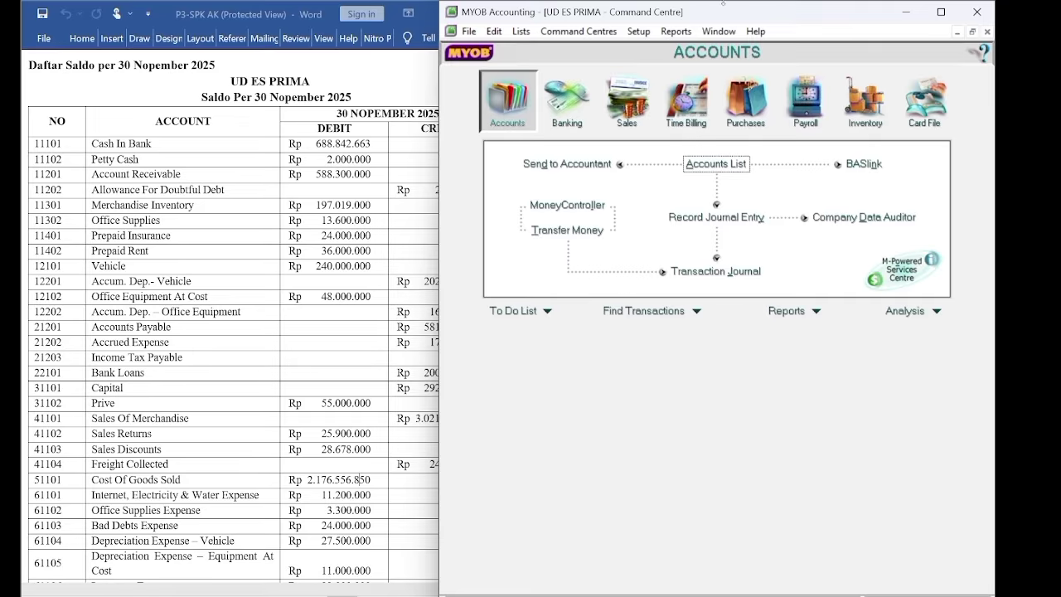
{"action": "left_click", "coordinate": [635, 32]}
{"action": "mouse_move", "coordinate": [745, 68]}
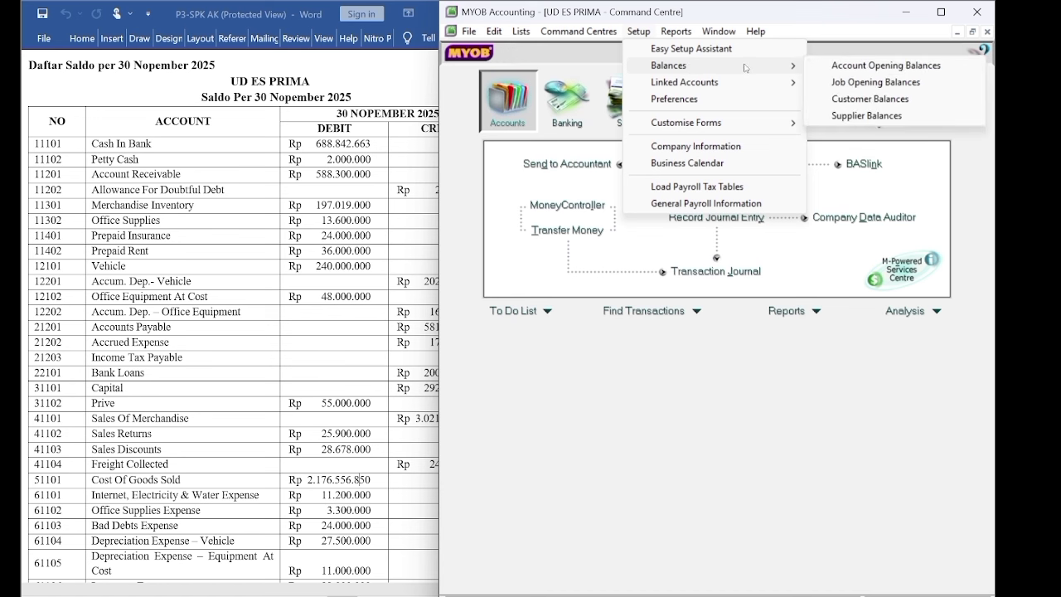
{"action": "left_click", "coordinate": [827, 68]}
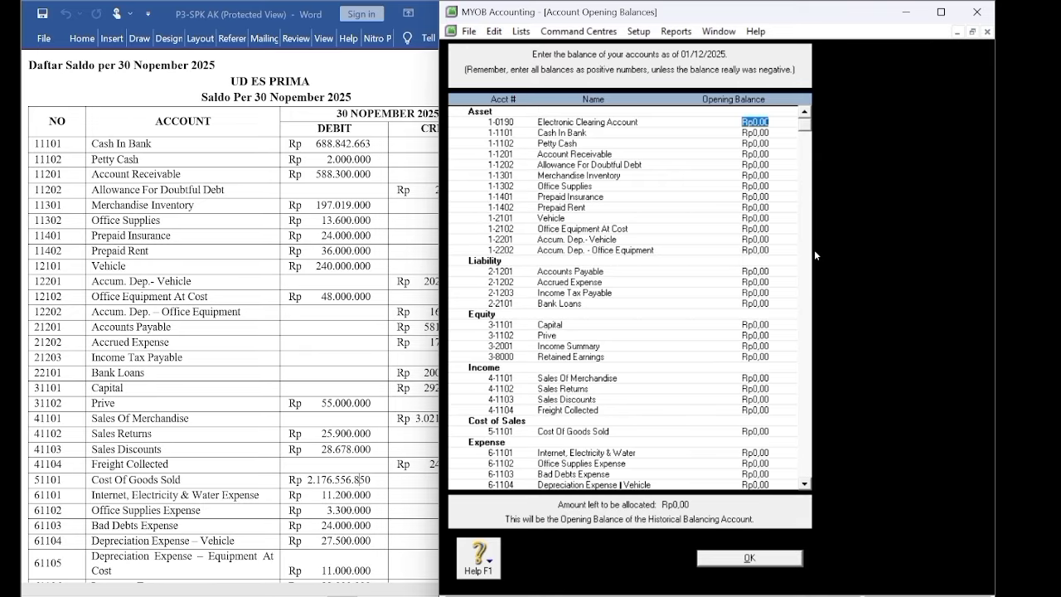
Enter opening balances of 688842663 for Cash In Bank and 2.000.000 for Petty Cash.
{"action": "key", "text": "Tab"}
{"action": "type", "text": "688842663"}
{"action": "key", "text": "Tab"}
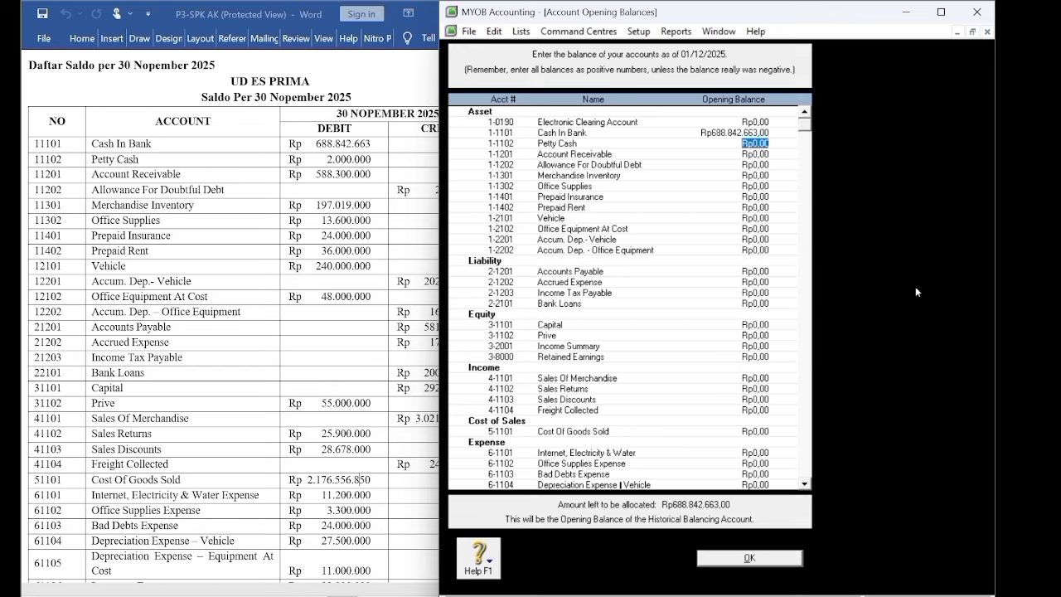
{"action": "type", "text": "200.000"}
{"action": "key", "text": "Tab"}
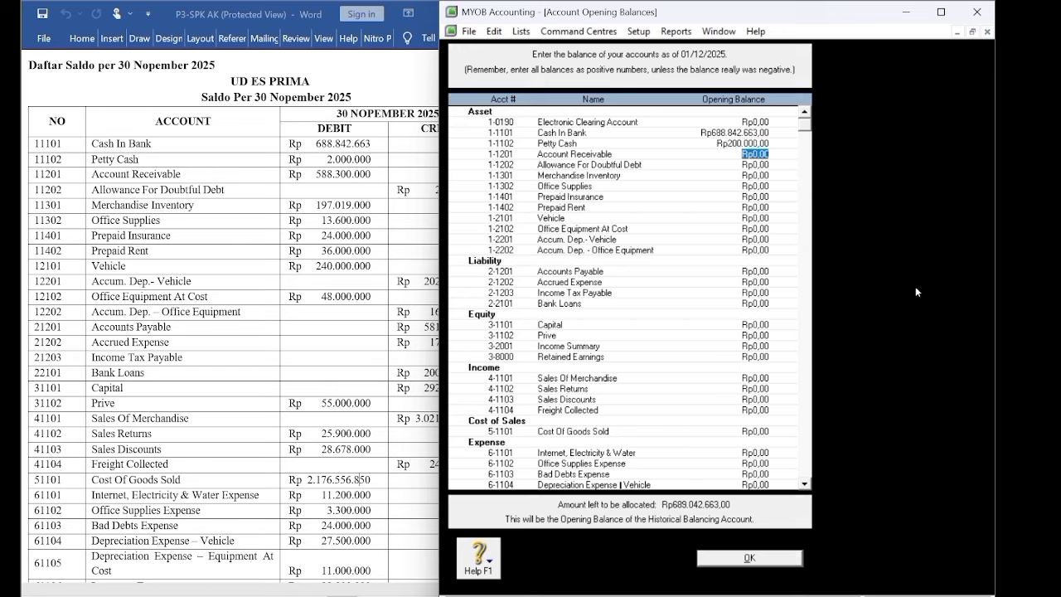
{"action": "key", "text": "shift+Tab"}
{"action": "type", "text": "2"}
{"action": "key", "text": "Tab"}
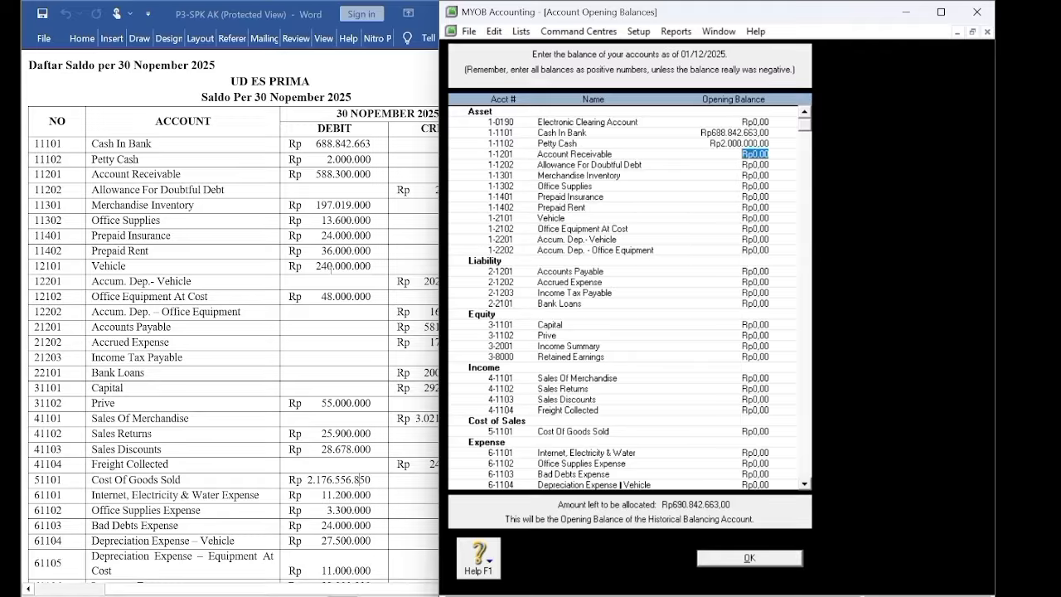
Place the Word trial balance beside MYOB and paste 588.300.000 as the Account Receivable opening balance.
{"action": "left_click", "coordinate": [406, 241]}
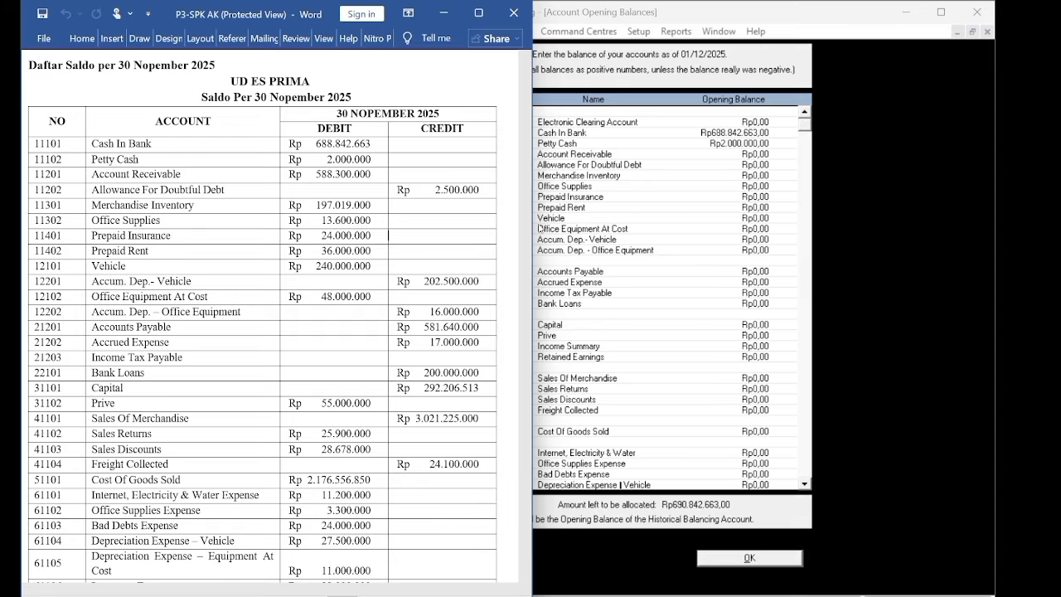
{"action": "left_click_drag", "start_coordinate": [528, 221], "coordinate": [505, 222]}
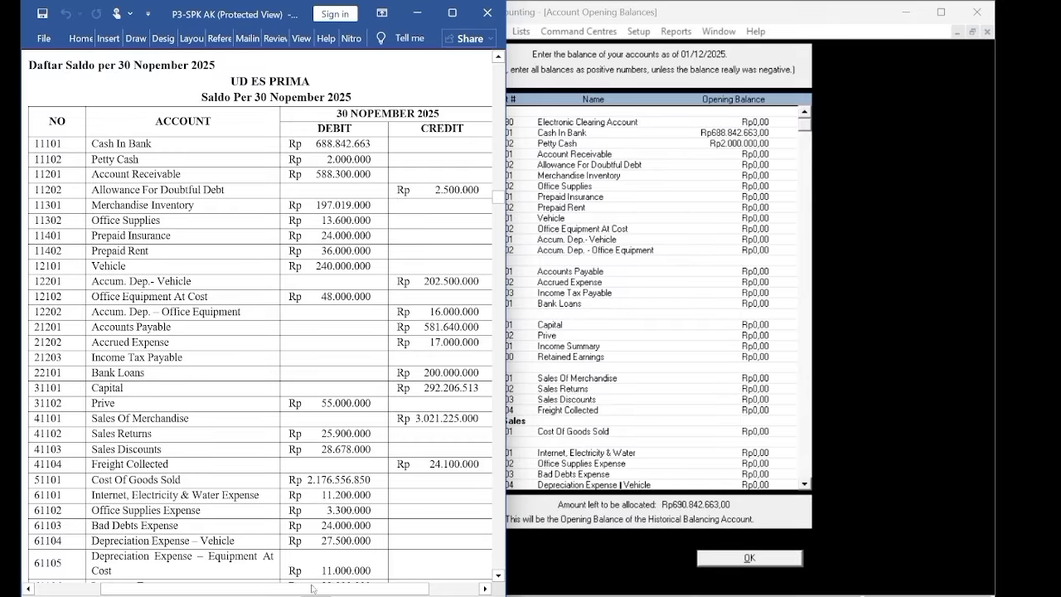
{"action": "left_click_drag", "start_coordinate": [281, 590], "coordinate": [304, 591]}
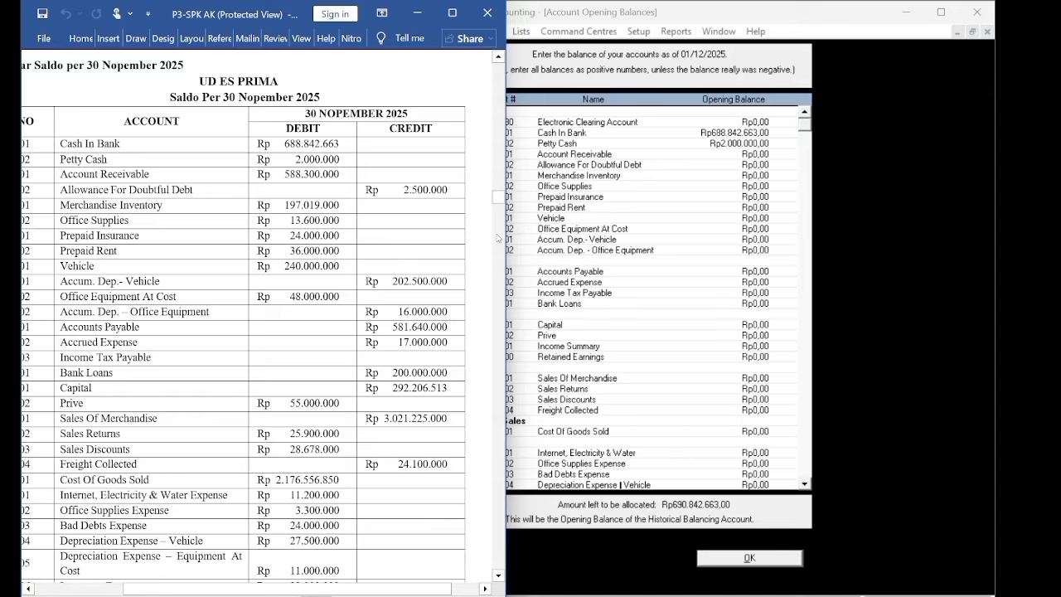
{"action": "left_click_drag", "start_coordinate": [510, 236], "coordinate": [486, 242]}
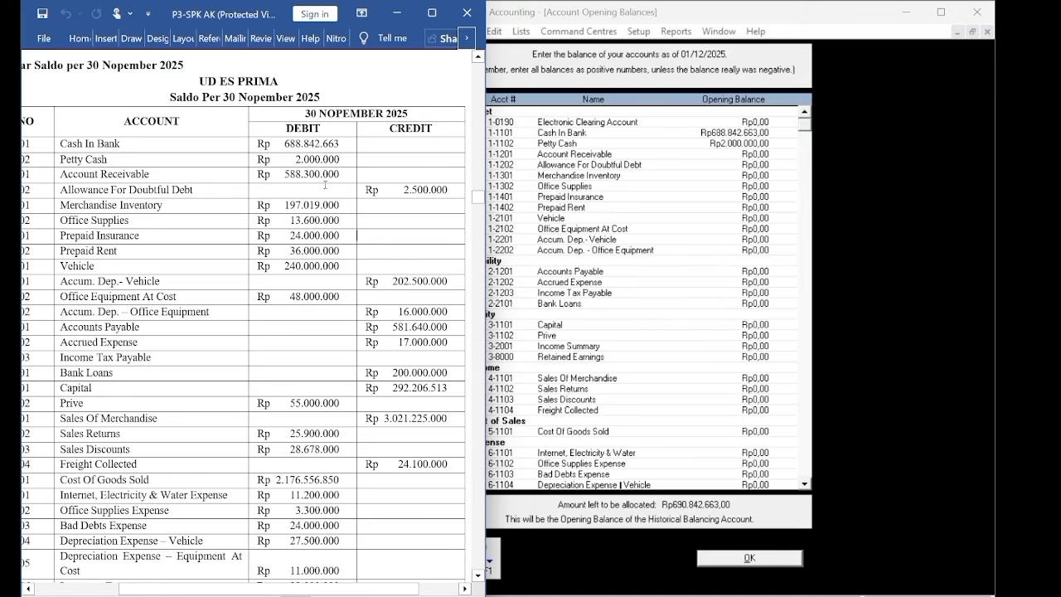
{"action": "left_click_drag", "start_coordinate": [285, 174], "coordinate": [342, 178]}
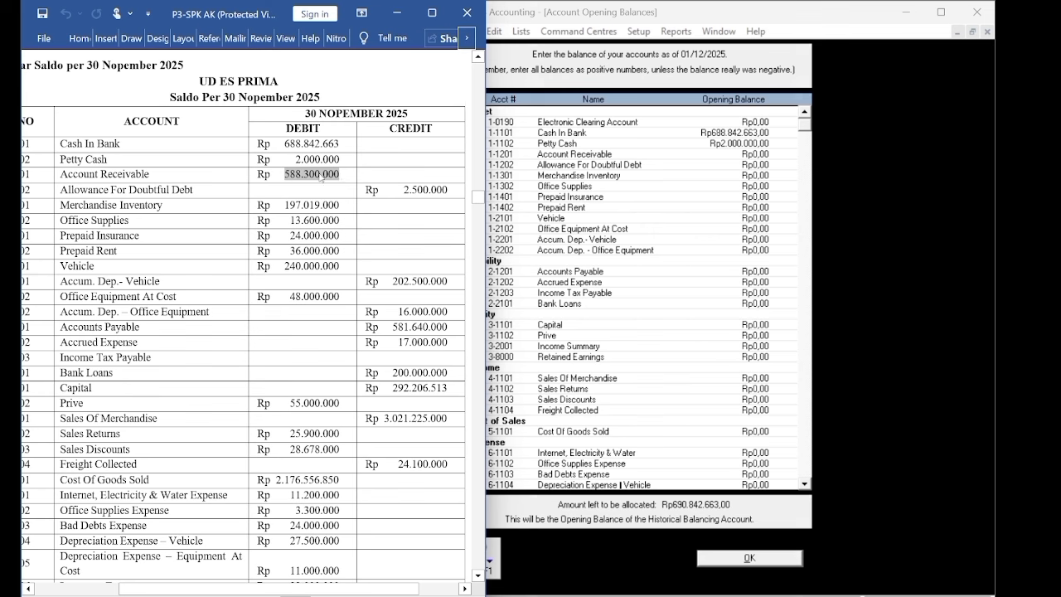
{"action": "right_click", "coordinate": [321, 175]}
{"action": "left_click", "coordinate": [348, 229]}
{"action": "left_click", "coordinate": [751, 165]}
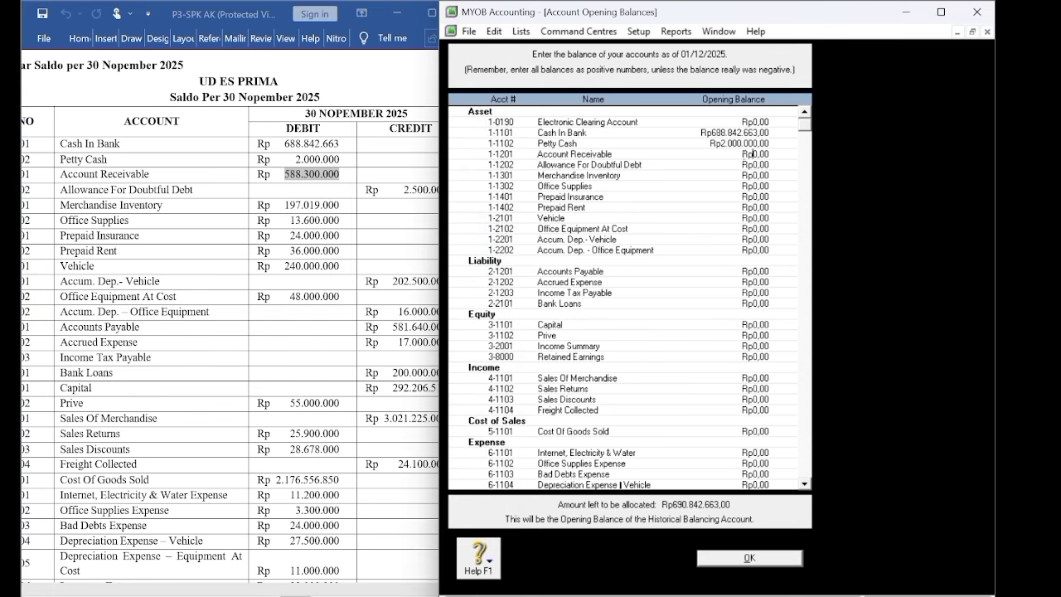
{"action": "double_click", "coordinate": [750, 154]}
{"action": "right_click", "coordinate": [750, 156]}
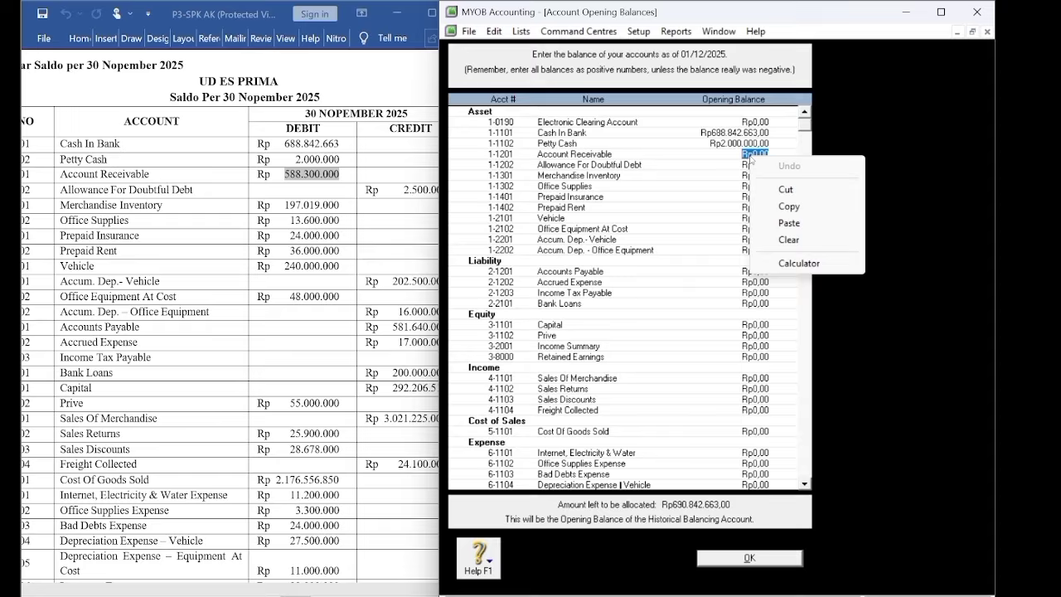
{"action": "left_click", "coordinate": [769, 224]}
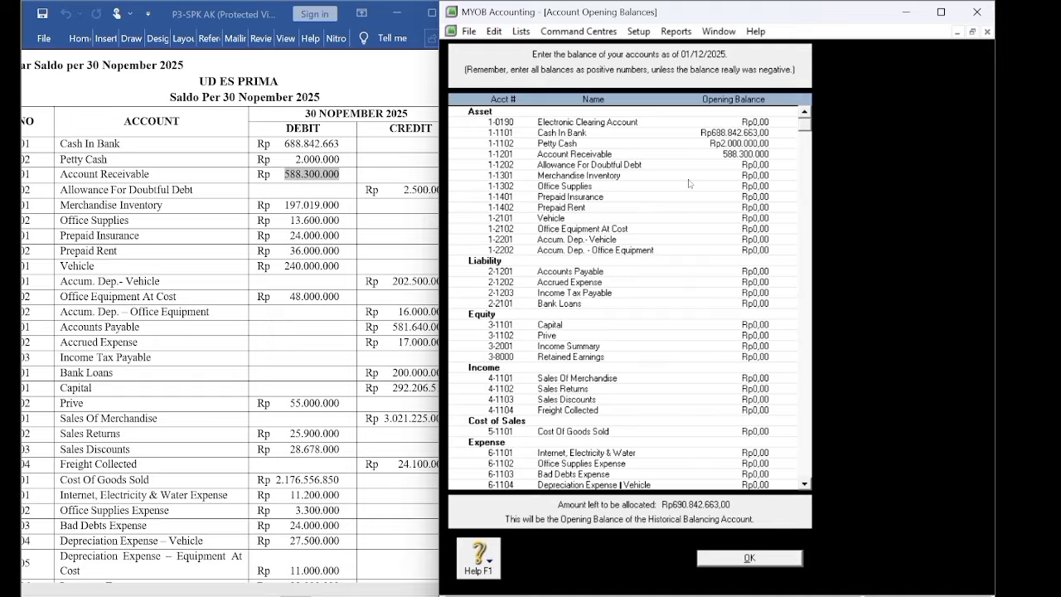
{"action": "left_click", "coordinate": [396, 220]}
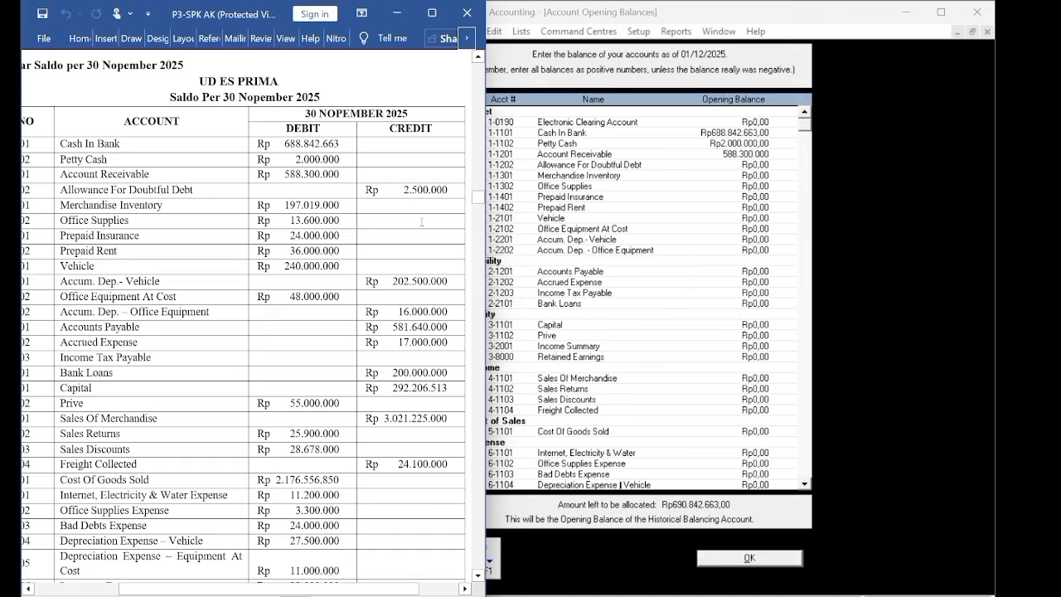
{"action": "left_click", "coordinate": [772, 240]}
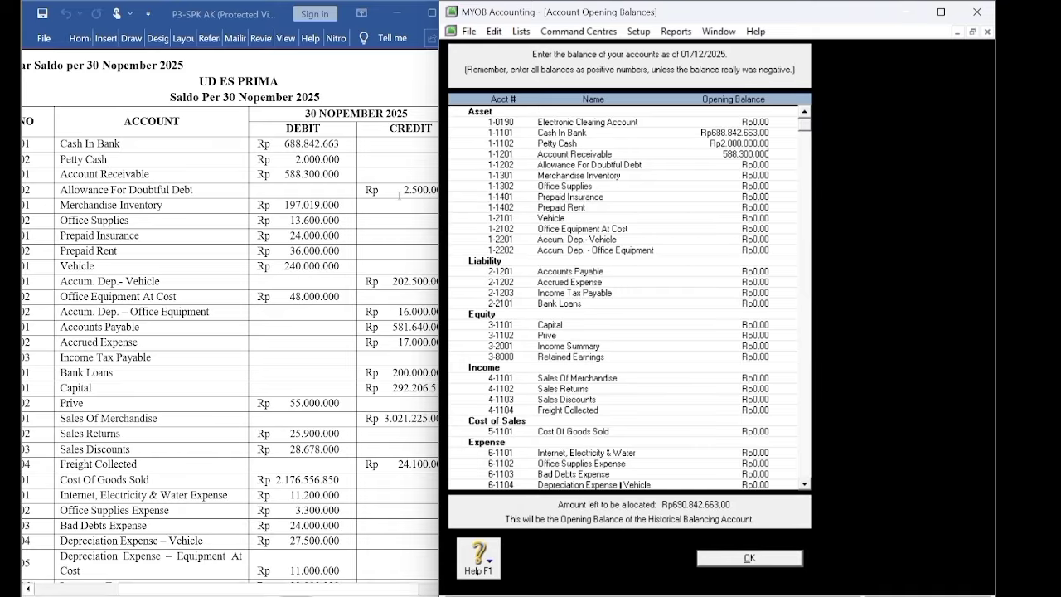
{"action": "left_click", "coordinate": [755, 207]}
Set Allowance For Doubtful Debt to -Rp2.500.000 and Merchandise Inventory to 197.019.000 from the trial balance.
{"action": "left_click", "coordinate": [754, 164]}
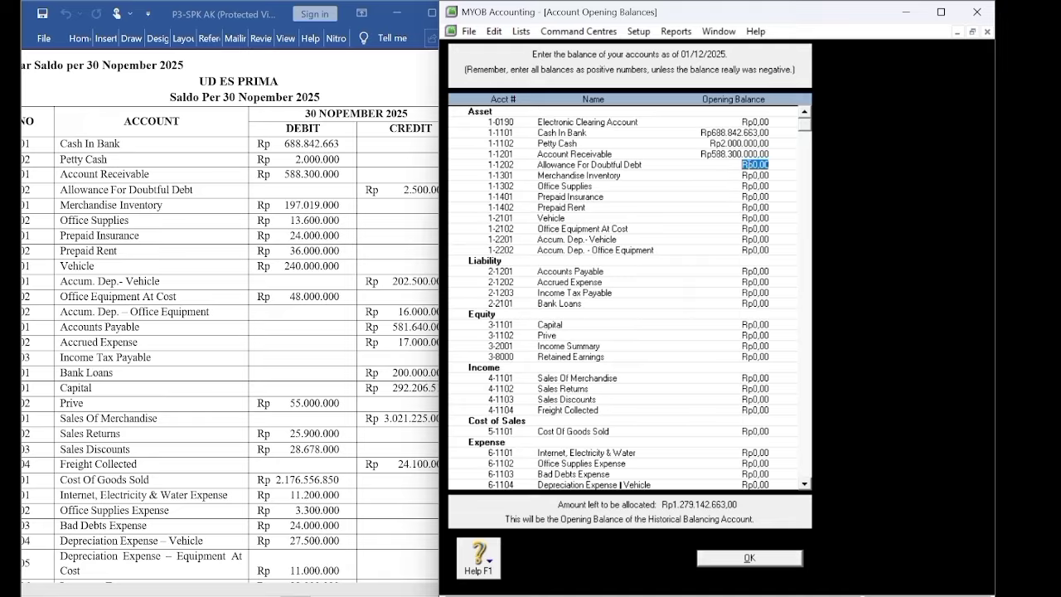
{"action": "type", "text": "-Rp2.50"}
{"action": "type", "text": "0."}
{"action": "type", "text": "000"}
{"action": "key", "text": "Tab"}
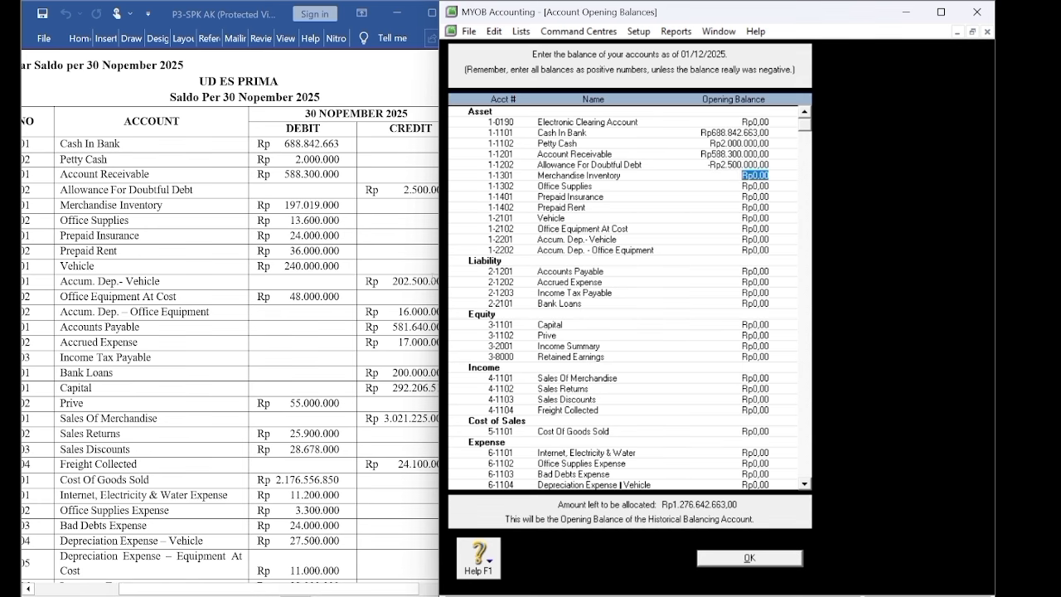
{"action": "left_click", "coordinate": [406, 278]}
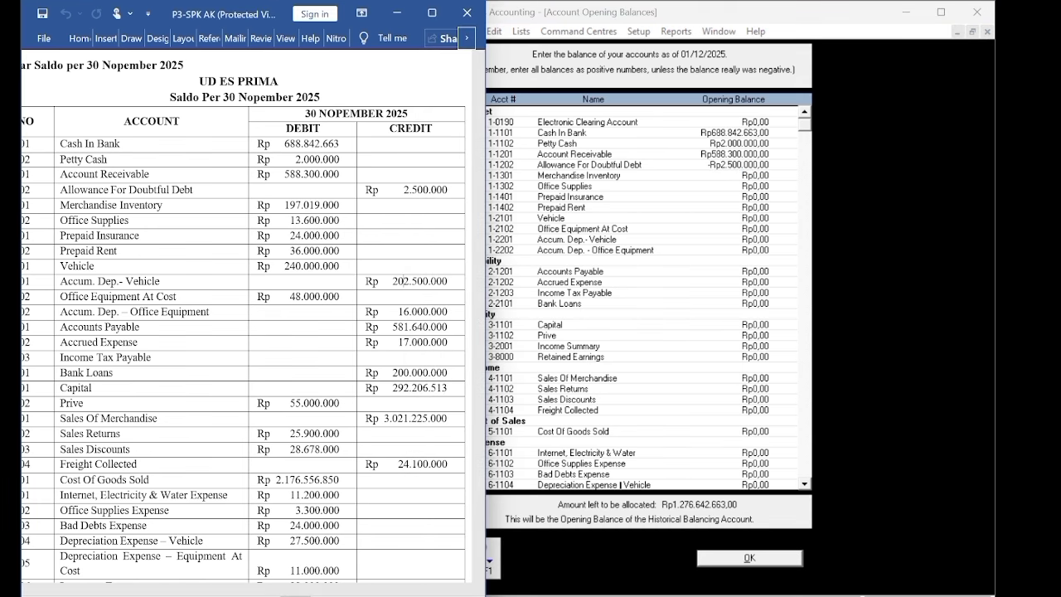
{"action": "left_click_drag", "start_coordinate": [300, 591], "coordinate": [316, 591]}
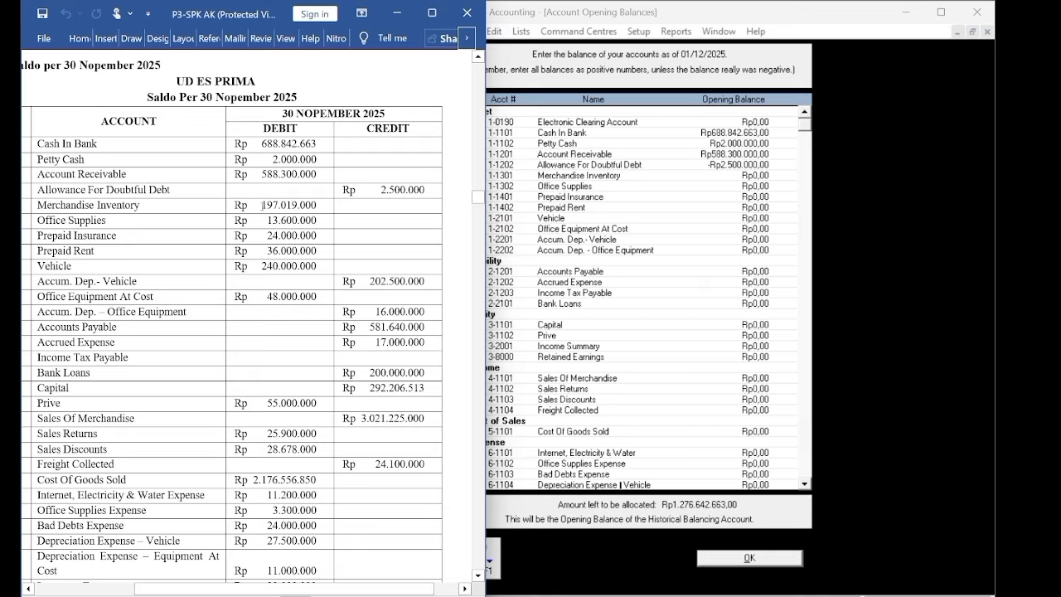
{"action": "left_click_drag", "start_coordinate": [262, 205], "coordinate": [316, 205]}
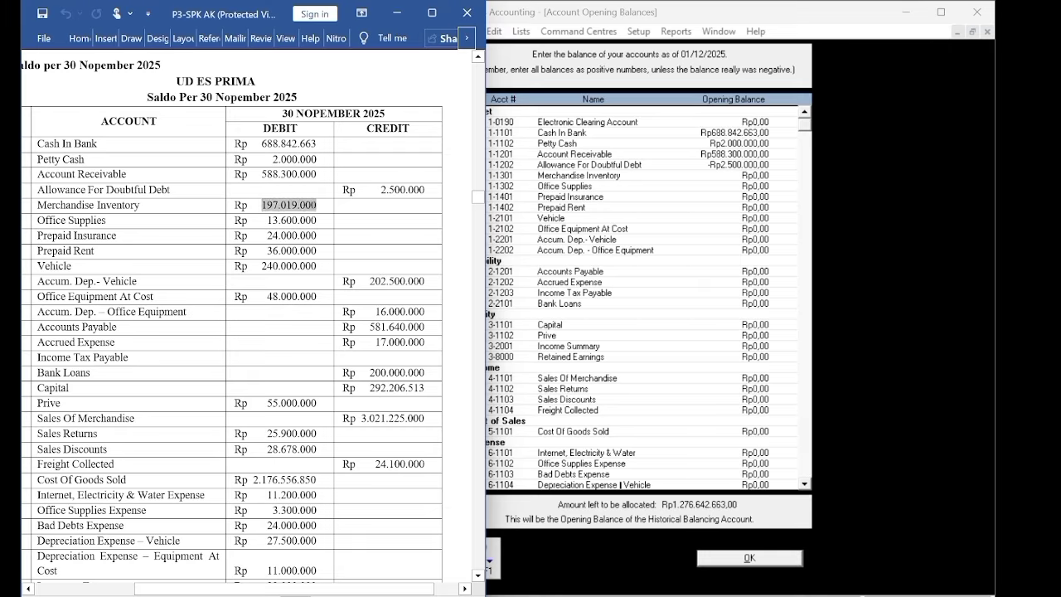
{"action": "right_click", "coordinate": [309, 212]}
{"action": "left_click", "coordinate": [336, 258]}
{"action": "left_click", "coordinate": [803, 154]}
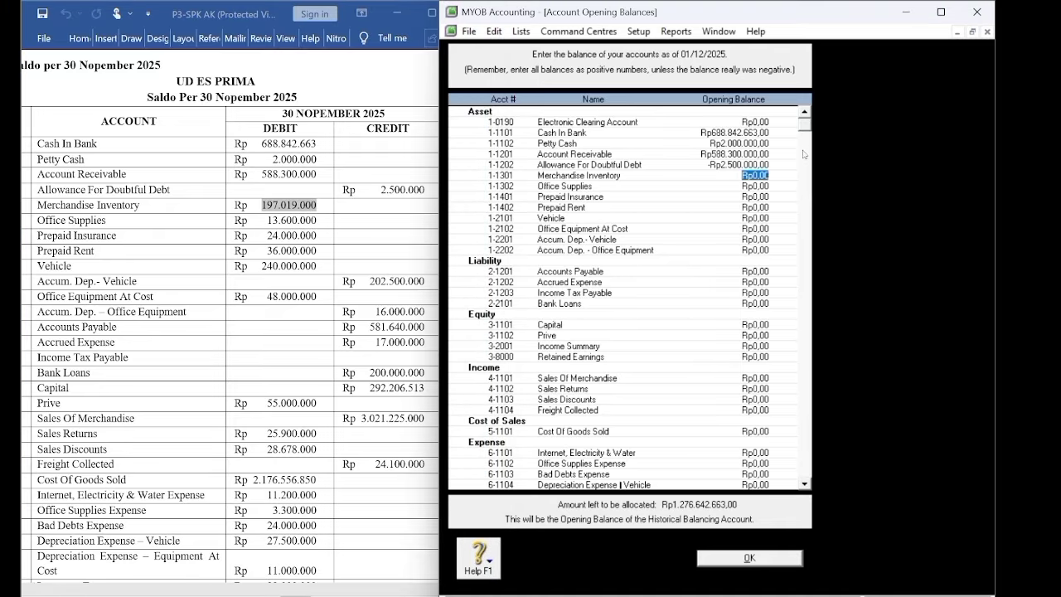
{"action": "right_click", "coordinate": [753, 175]}
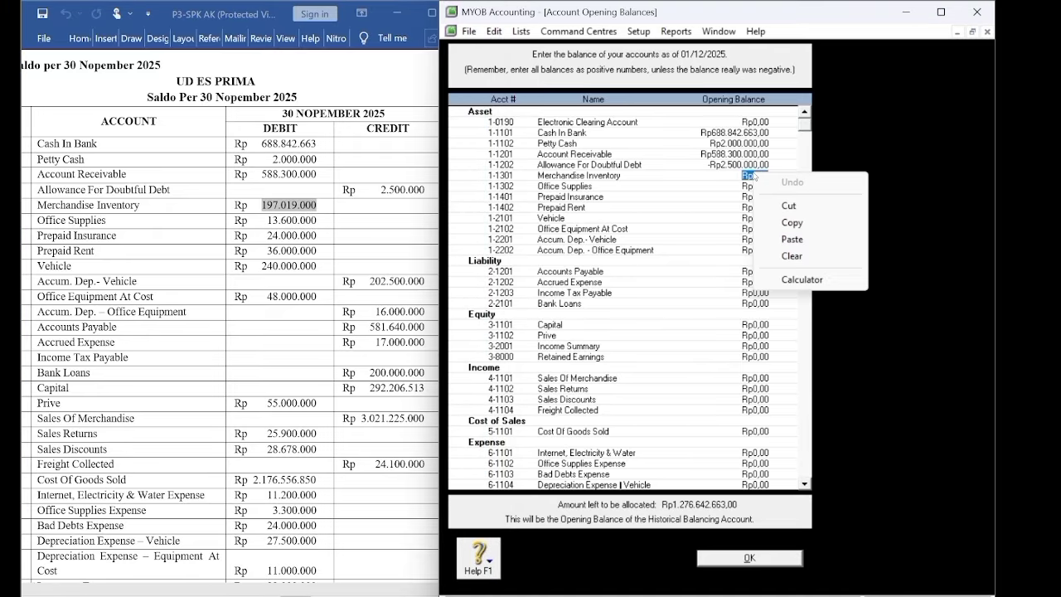
{"action": "left_click", "coordinate": [772, 240]}
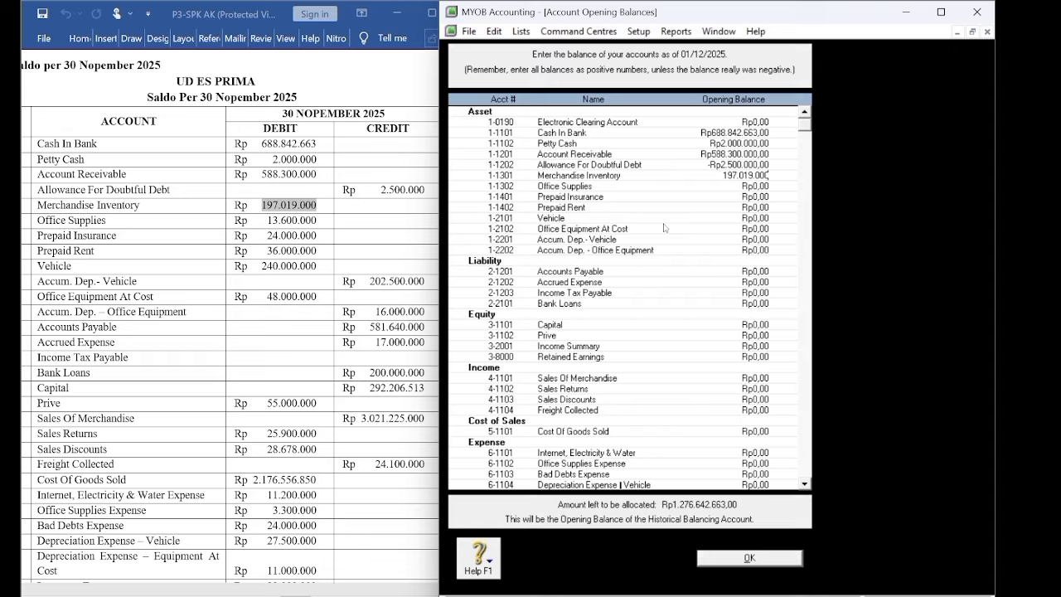
{"action": "key", "text": "Tab"}
Copy 13.600.000 from the trial balance into the Office Supplies opening balance.
{"action": "left_click", "coordinate": [337, 220]}
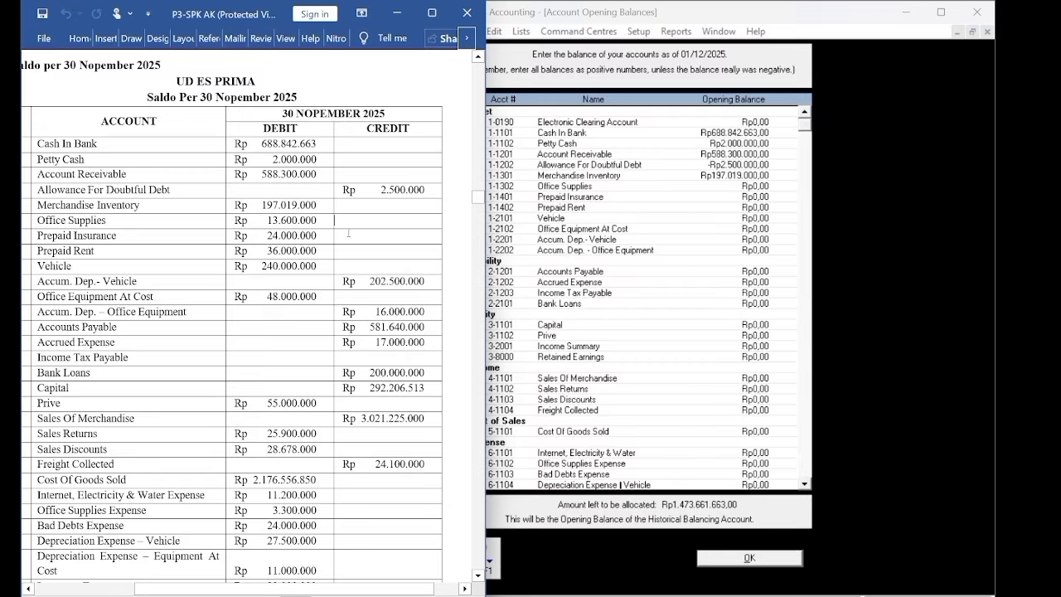
{"action": "left_click_drag", "start_coordinate": [268, 220], "coordinate": [318, 218]}
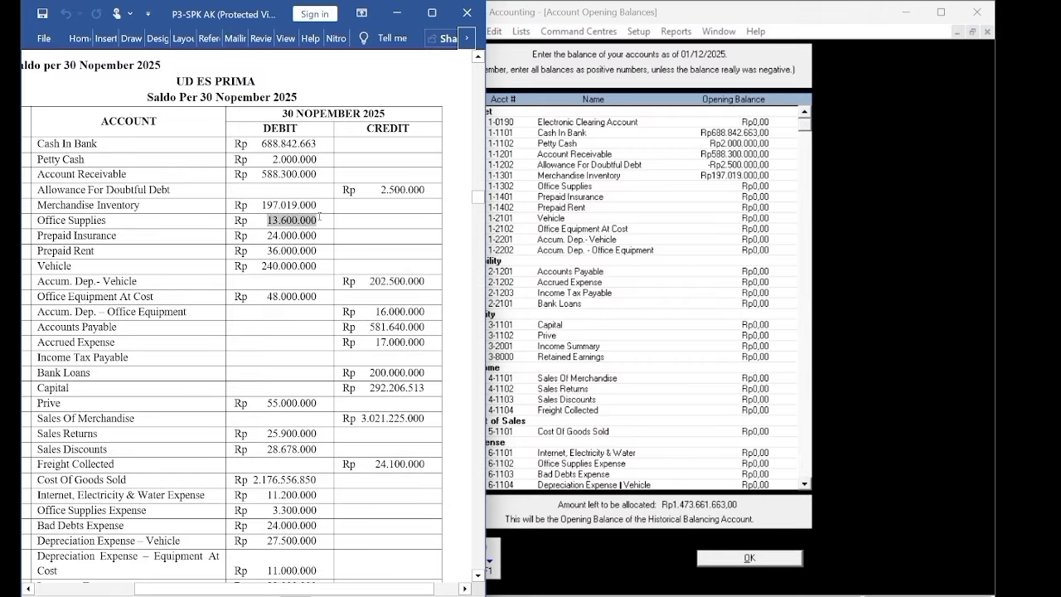
{"action": "right_click", "coordinate": [307, 222]}
{"action": "left_click", "coordinate": [331, 275]}
{"action": "left_click", "coordinate": [690, 216]}
{"action": "right_click", "coordinate": [748, 186]}
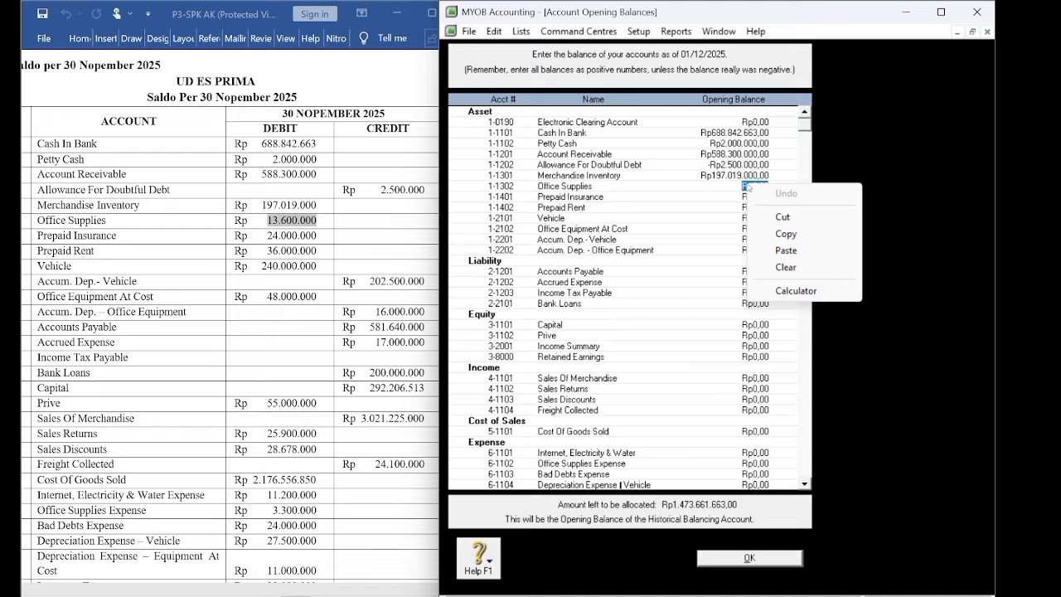
{"action": "left_click", "coordinate": [784, 250]}
{"action": "key", "text": "Tab"}
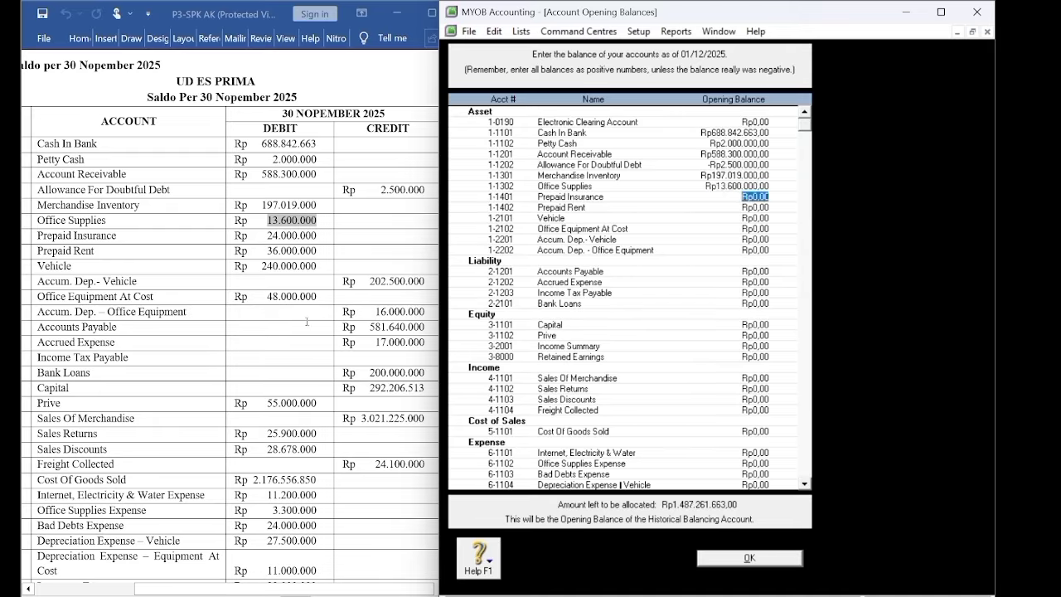
Copy 24.000.000 from the trial balance into the Prepaid Insurance opening balance.
{"action": "left_click", "coordinate": [204, 329]}
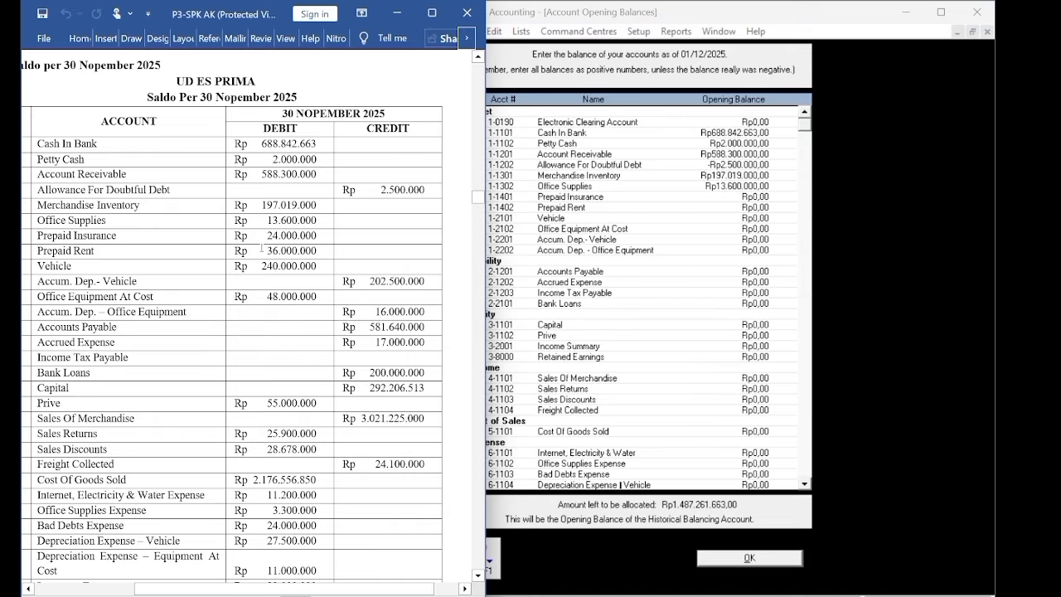
{"action": "left_click_drag", "start_coordinate": [267, 236], "coordinate": [317, 236]}
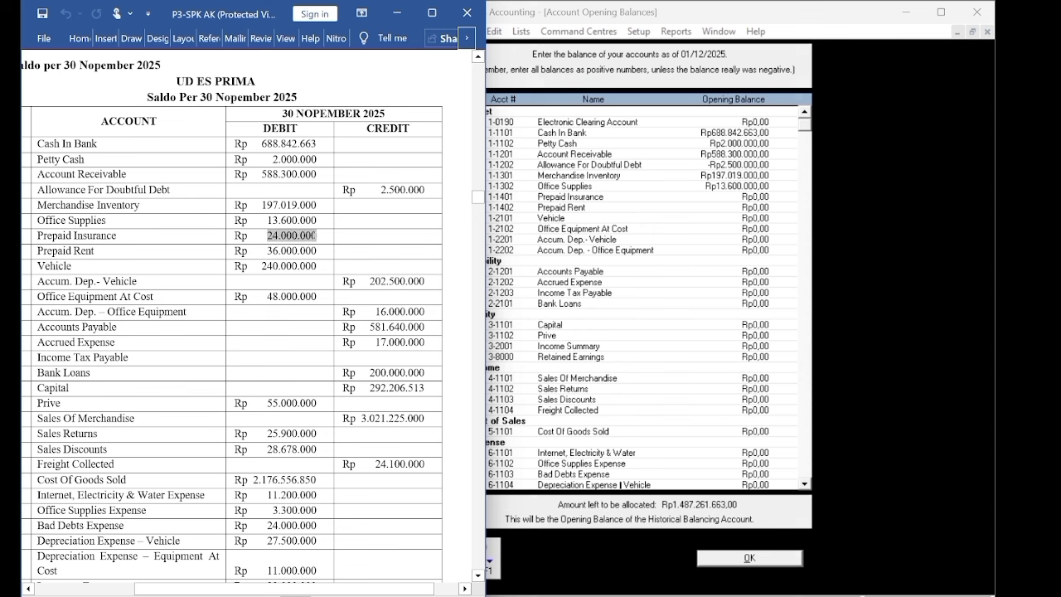
{"action": "right_click", "coordinate": [313, 240]}
{"action": "left_click", "coordinate": [345, 289]}
{"action": "left_click", "coordinate": [754, 282]}
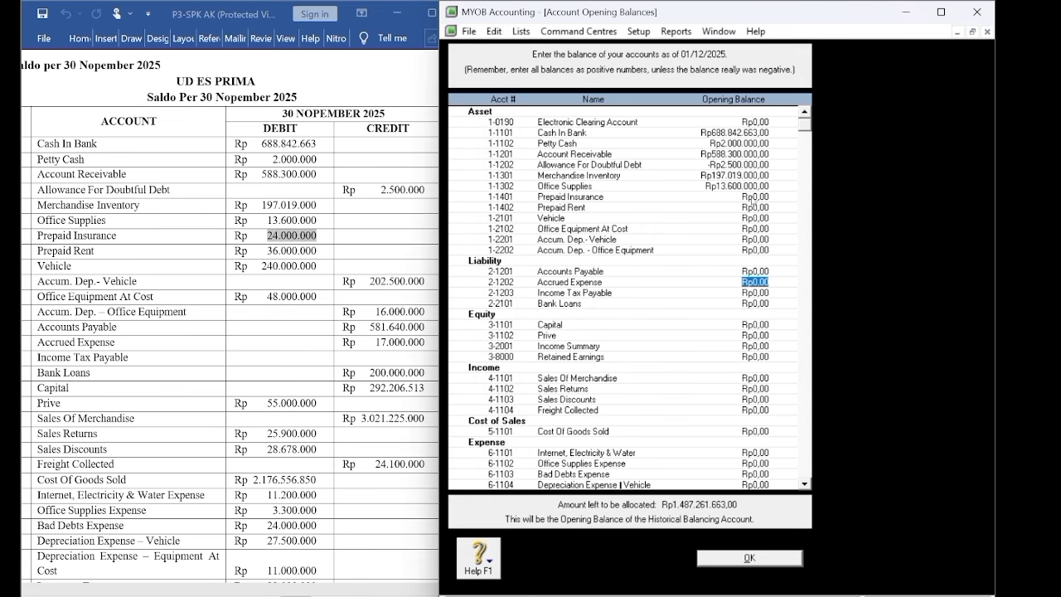
{"action": "left_click", "coordinate": [753, 197]}
{"action": "right_click", "coordinate": [752, 196]}
{"action": "left_click", "coordinate": [787, 265]}
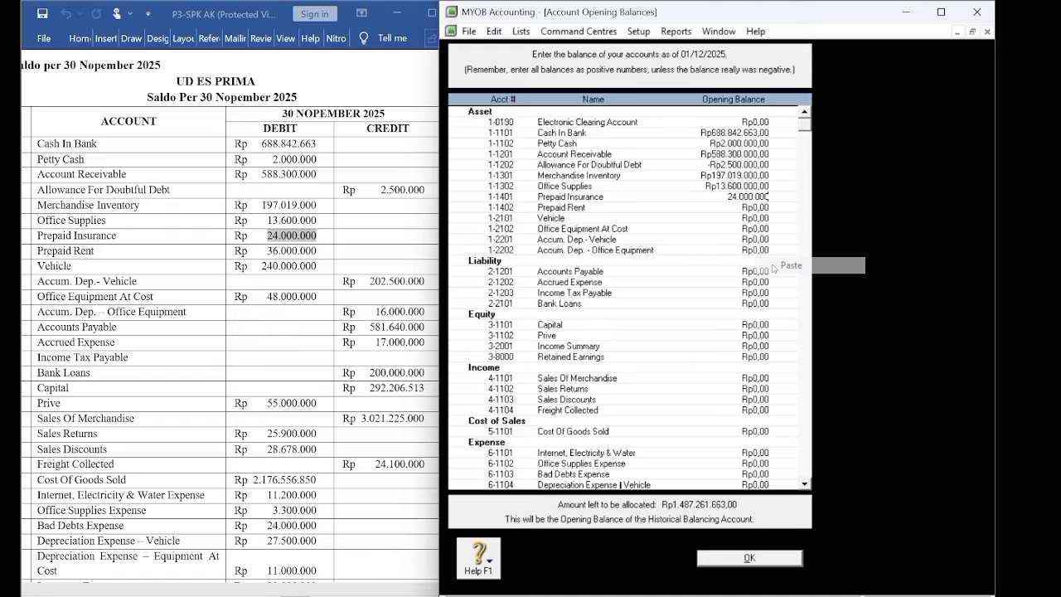
{"action": "key", "text": "Tab"}
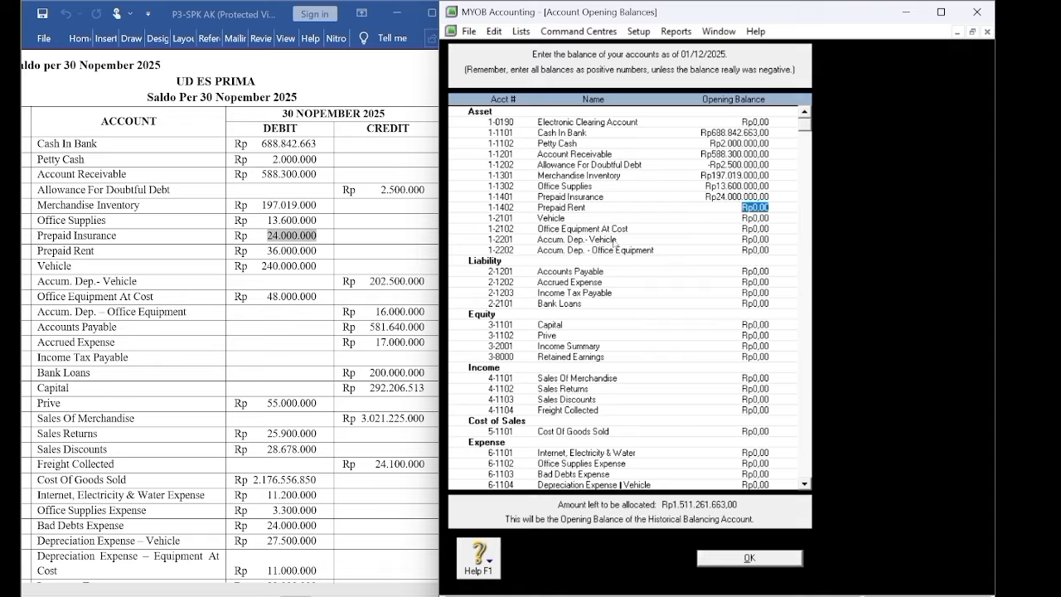
Copy 36.000.000 from the trial balance into the Prepaid Rent opening balance.
{"action": "left_click", "coordinate": [304, 289]}
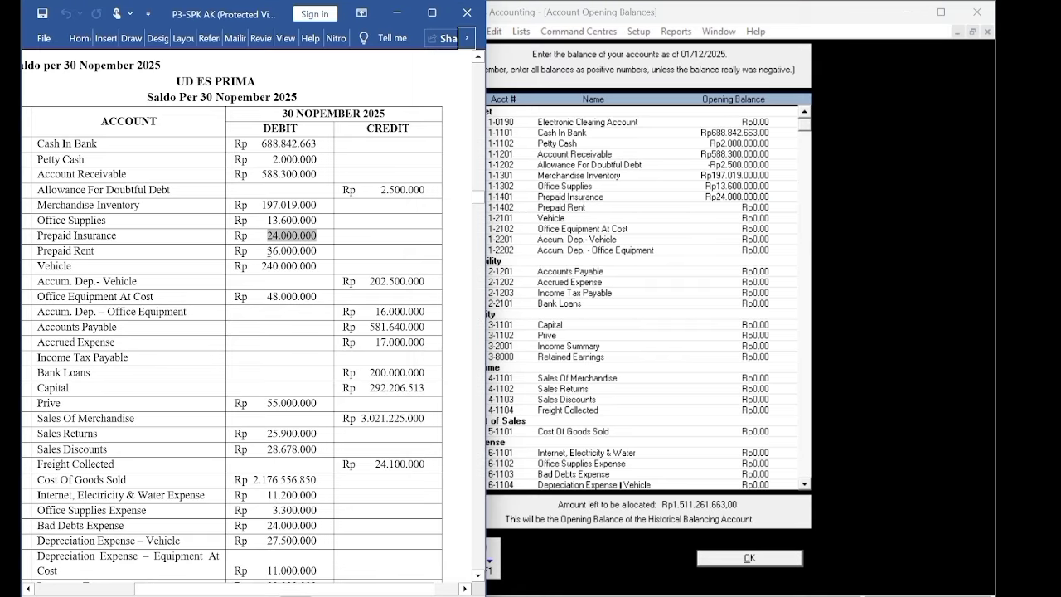
{"action": "left_click_drag", "start_coordinate": [268, 251], "coordinate": [316, 252]}
{"action": "right_click", "coordinate": [314, 255]}
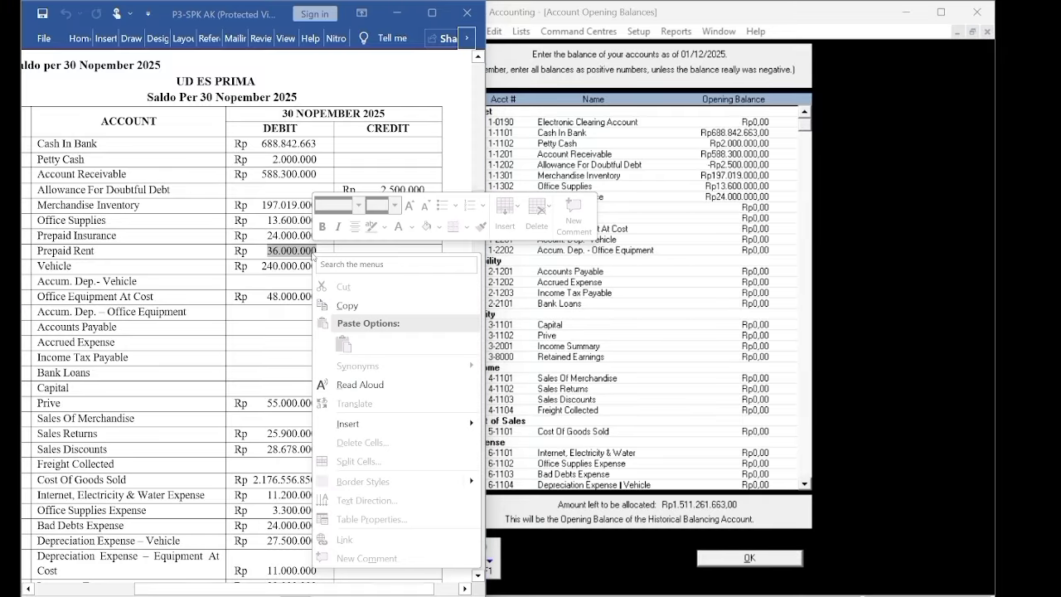
{"action": "left_click", "coordinate": [347, 305]}
{"action": "left_click", "coordinate": [654, 309]}
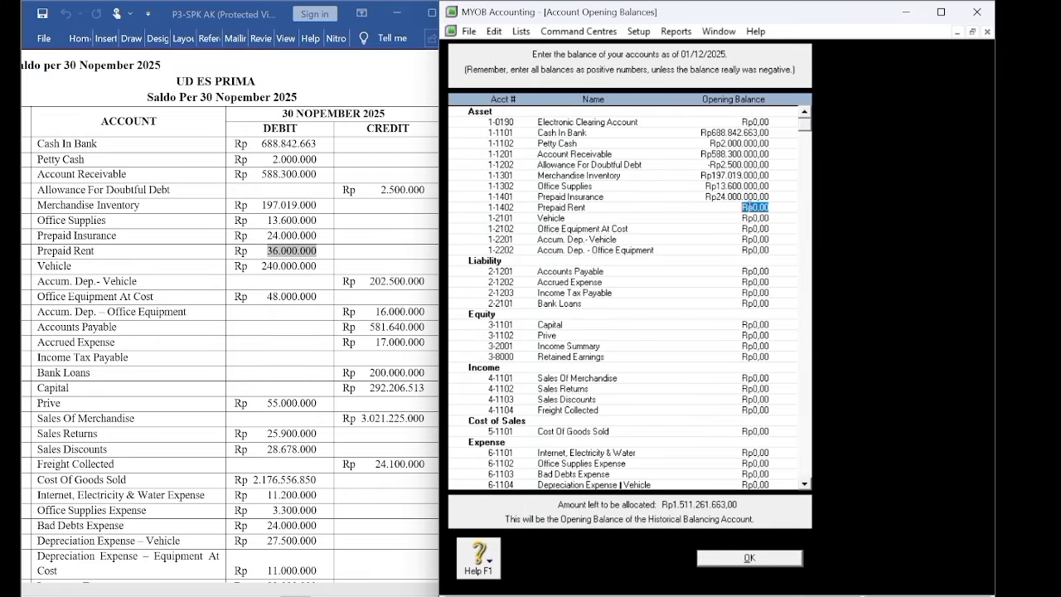
{"action": "right_click", "coordinate": [758, 207]}
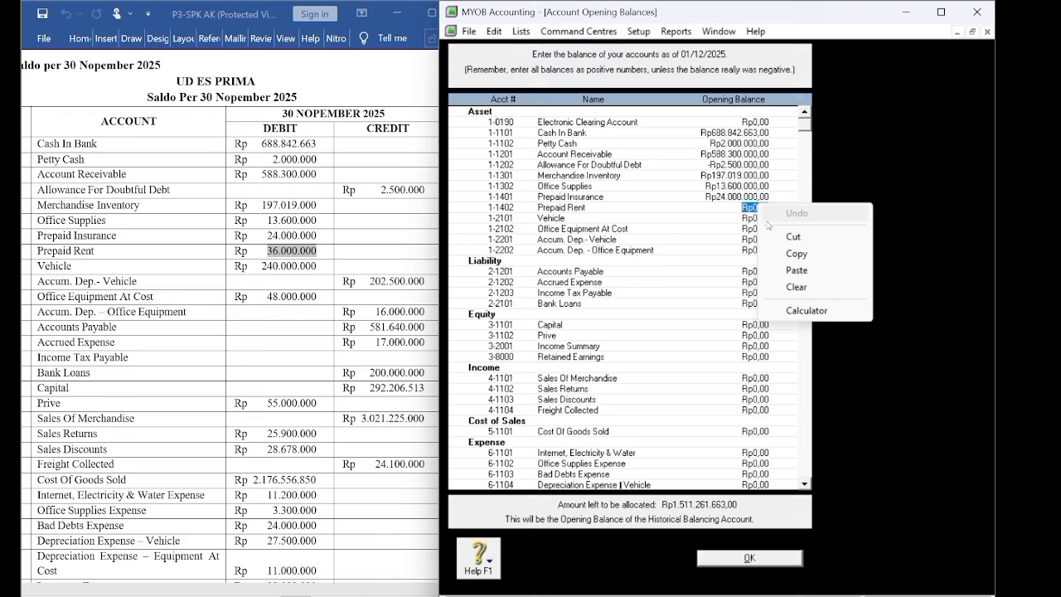
{"action": "left_click", "coordinate": [773, 272]}
{"action": "key", "text": "Tab"}
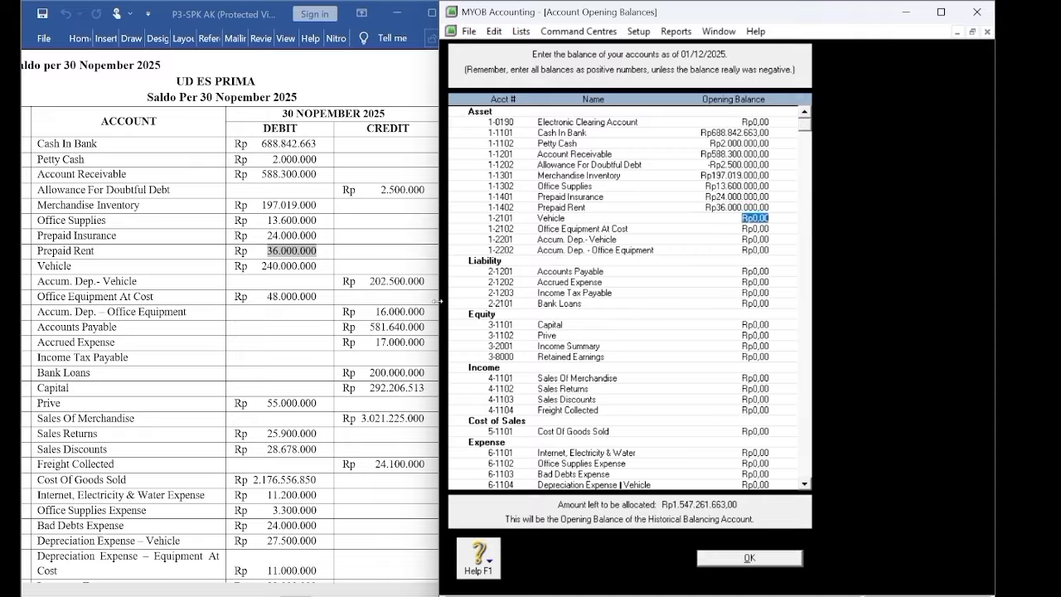
Copy 240.000.000 from the trial balance into the Vehicle opening balance.
{"action": "left_click", "coordinate": [259, 323]}
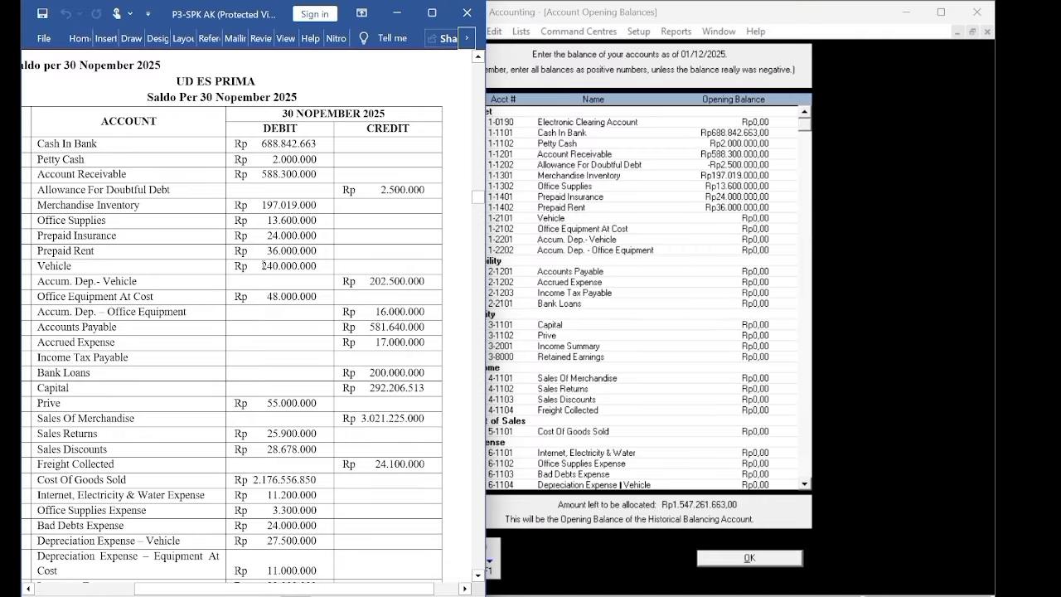
{"action": "left_click_drag", "start_coordinate": [261, 265], "coordinate": [315, 267]}
{"action": "right_click", "coordinate": [309, 270]}
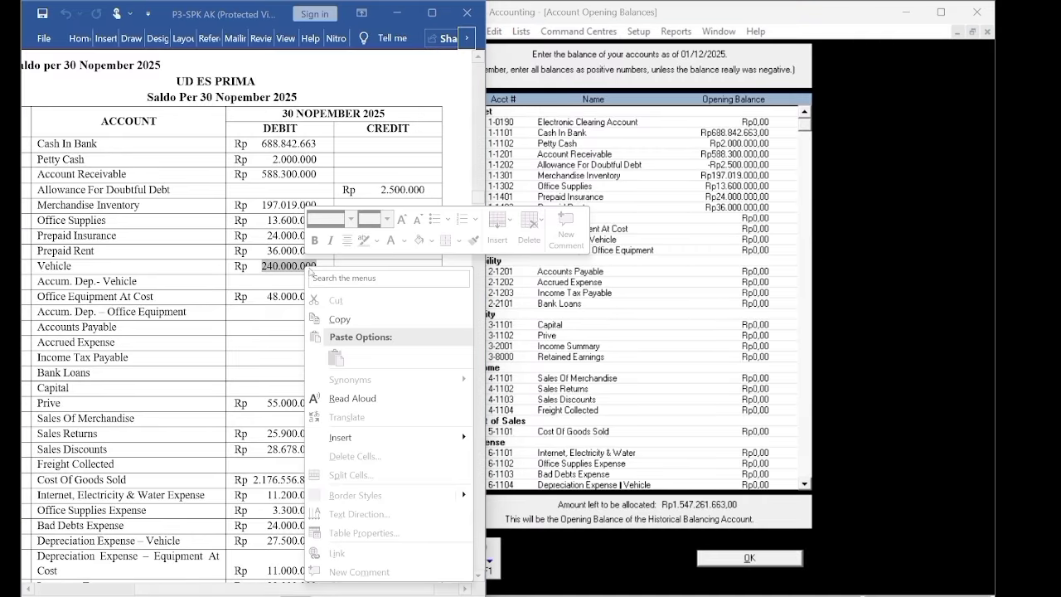
{"action": "left_click", "coordinate": [339, 319]}
{"action": "left_click", "coordinate": [656, 323]}
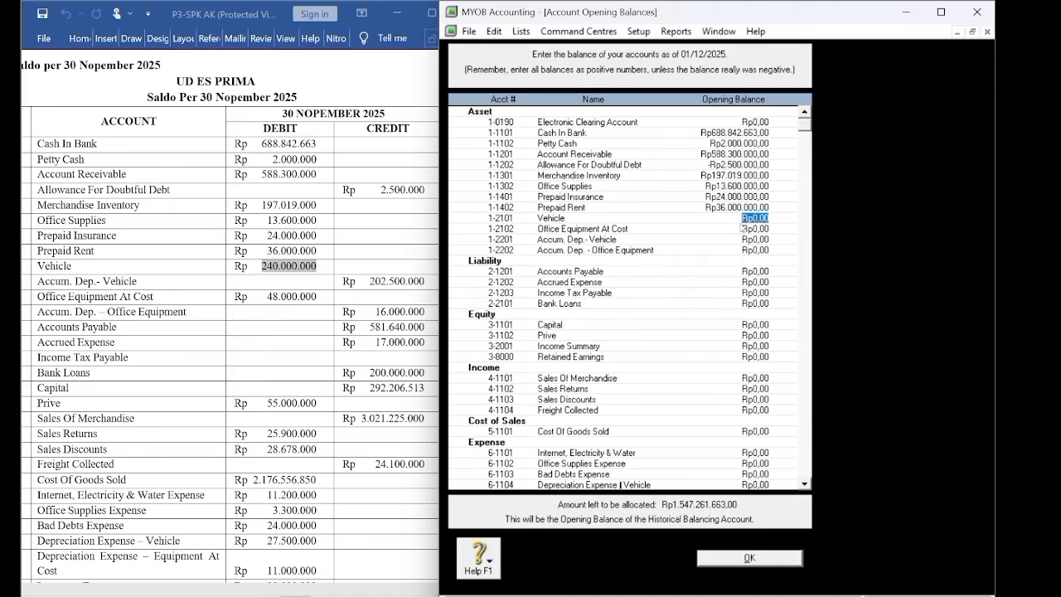
{"action": "right_click", "coordinate": [721, 219]}
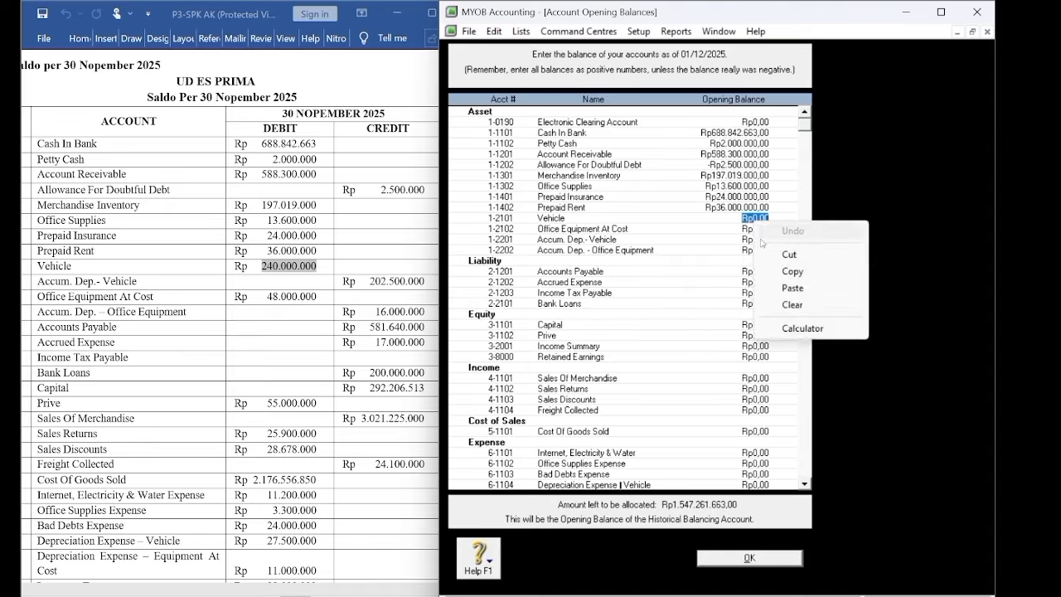
{"action": "left_click", "coordinate": [758, 288]}
{"action": "key", "text": "Tab"}
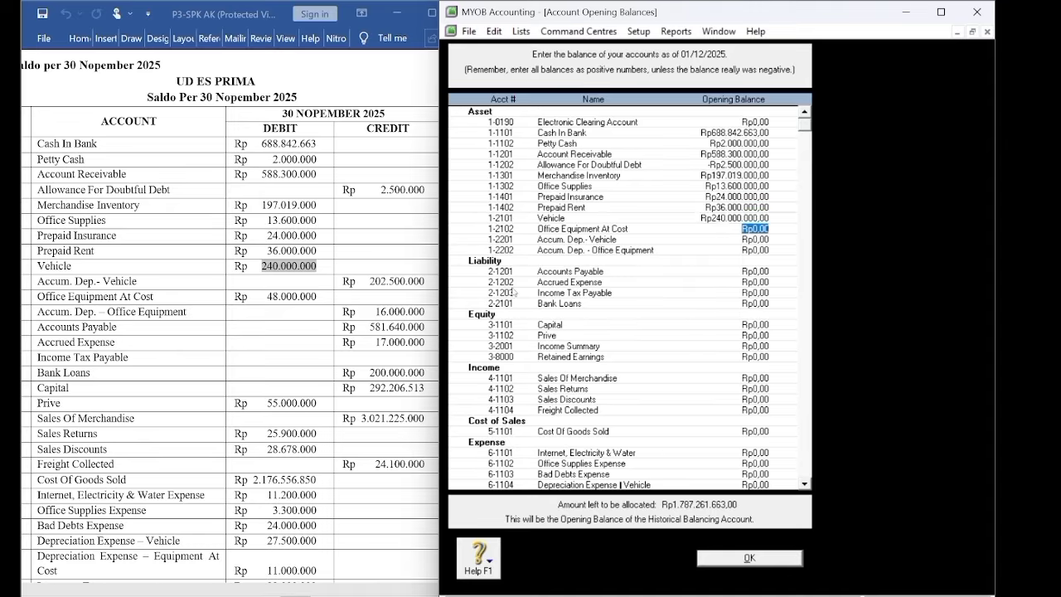
Copy 48.000.000 from the trial balance into the 1-2102 Office Equipment At Cost opening balance.
{"action": "left_click", "coordinate": [369, 340]}
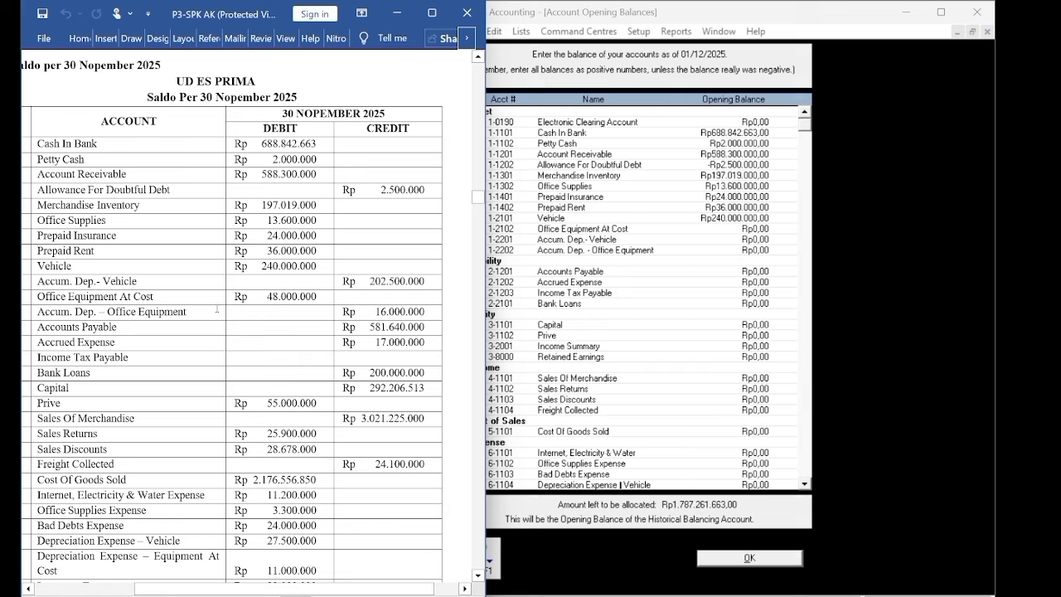
{"action": "left_click_drag", "start_coordinate": [268, 300], "coordinate": [273, 234]}
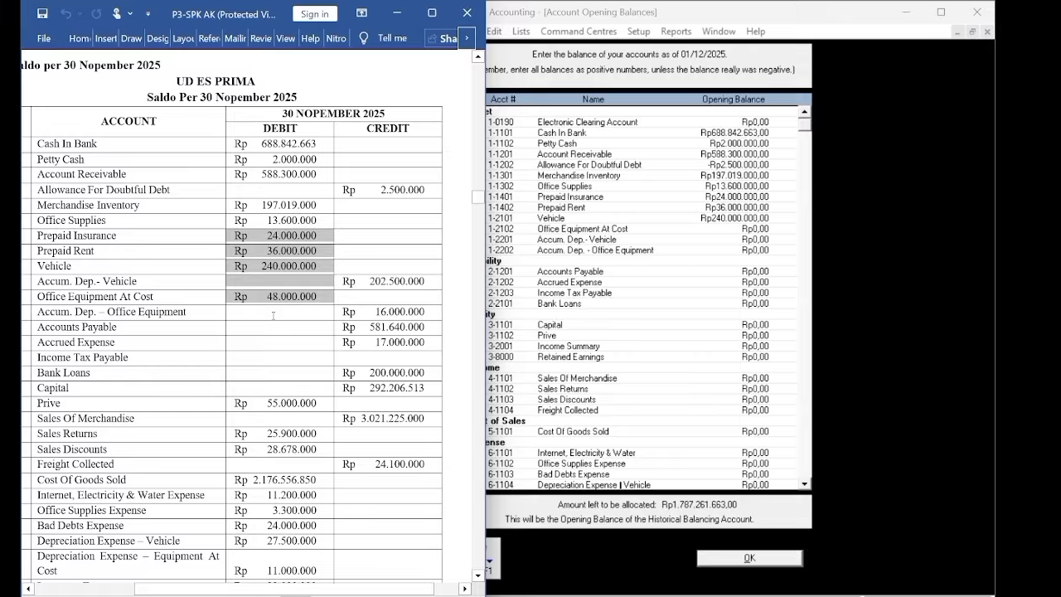
{"action": "left_click_drag", "start_coordinate": [267, 296], "coordinate": [302, 299]}
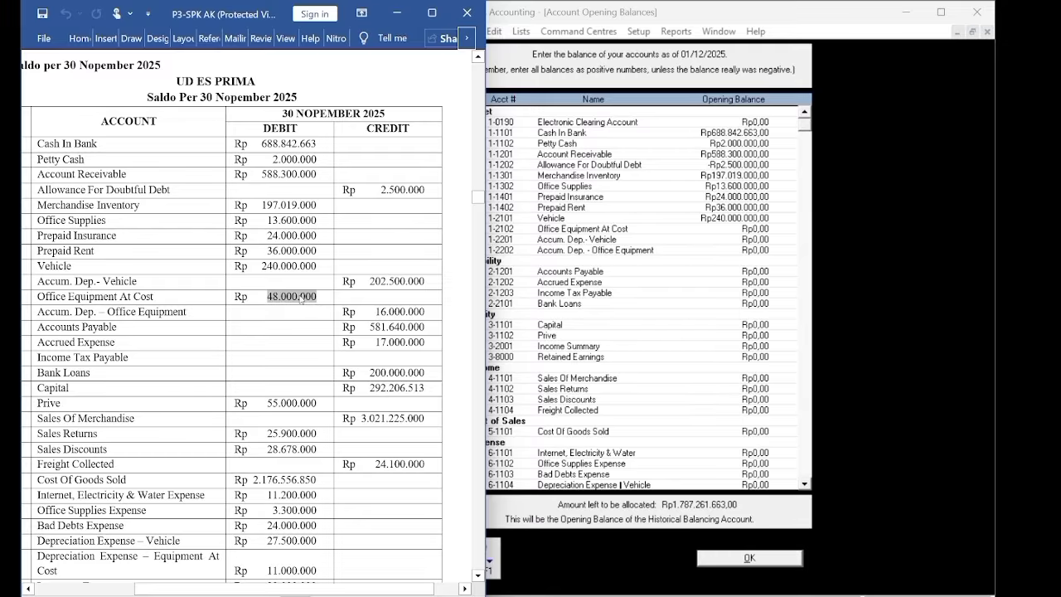
{"action": "right_click", "coordinate": [302, 298]}
{"action": "left_click", "coordinate": [325, 370]}
{"action": "left_click", "coordinate": [750, 229]}
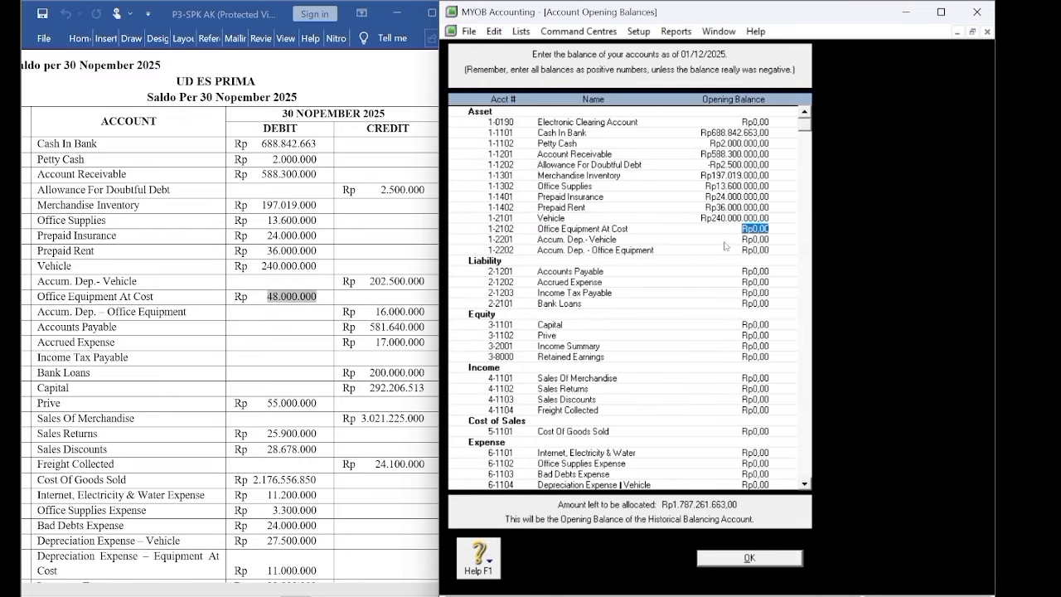
{"action": "right_click", "coordinate": [753, 229]}
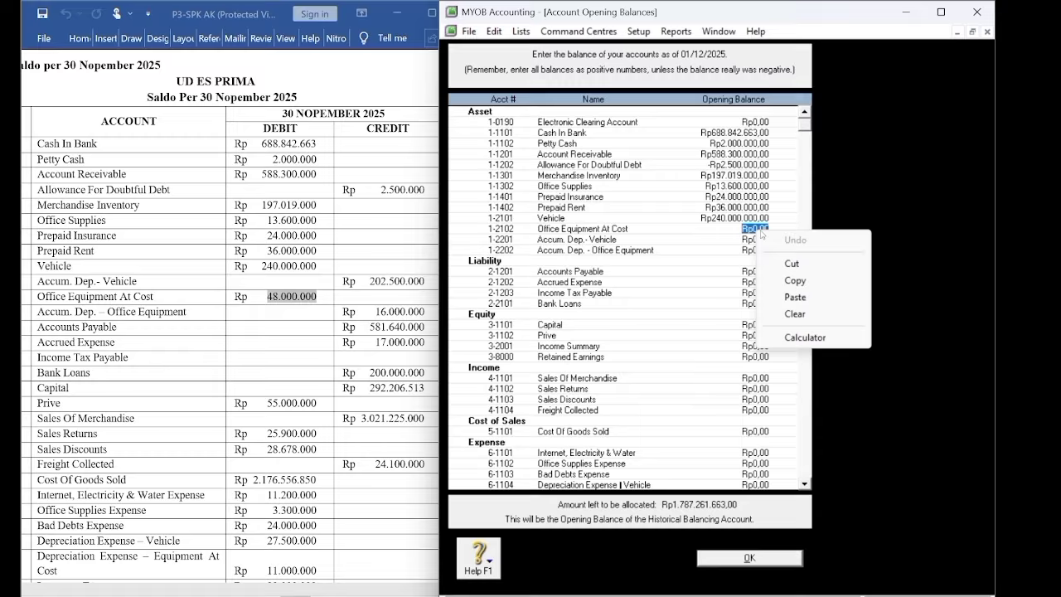
{"action": "left_click", "coordinate": [779, 296]}
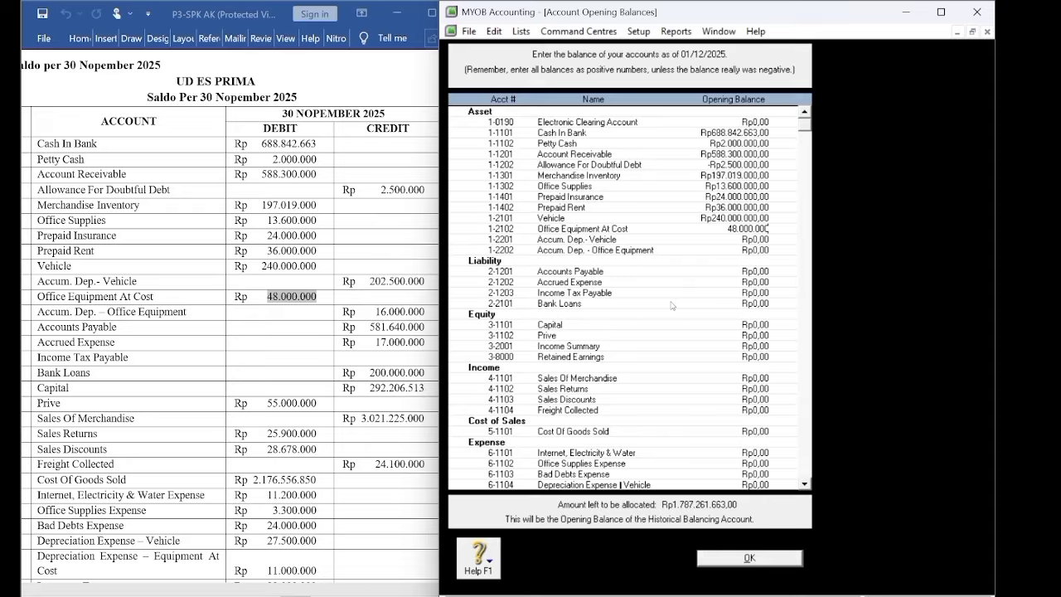
{"action": "key", "text": "Tab"}
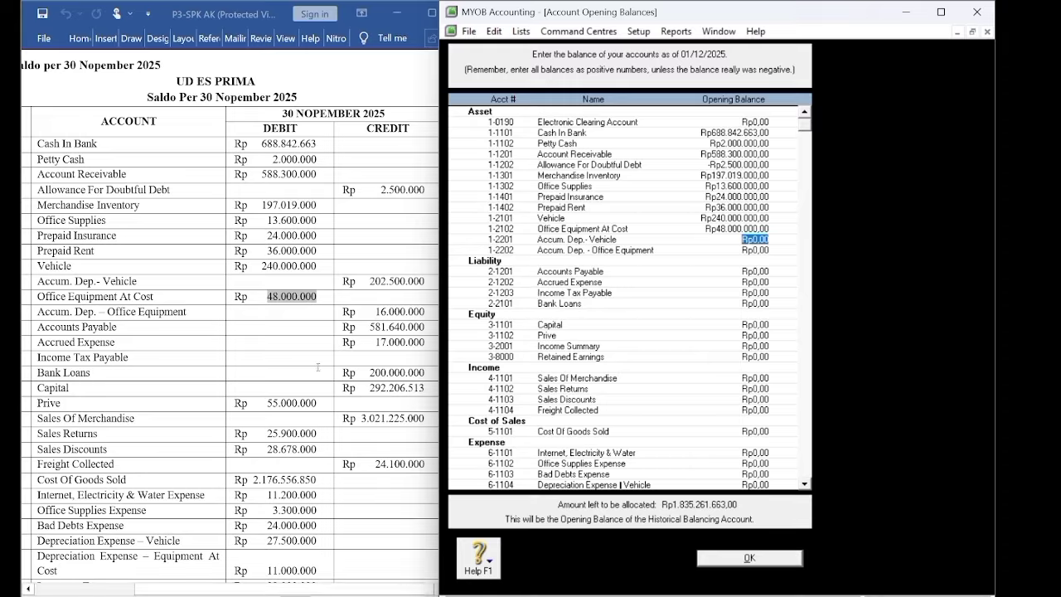
Enter the accumulated depreciation balances: Vehicle -202.500.000 and office equipment -Rp16.000.000.
{"action": "left_click", "coordinate": [351, 291]}
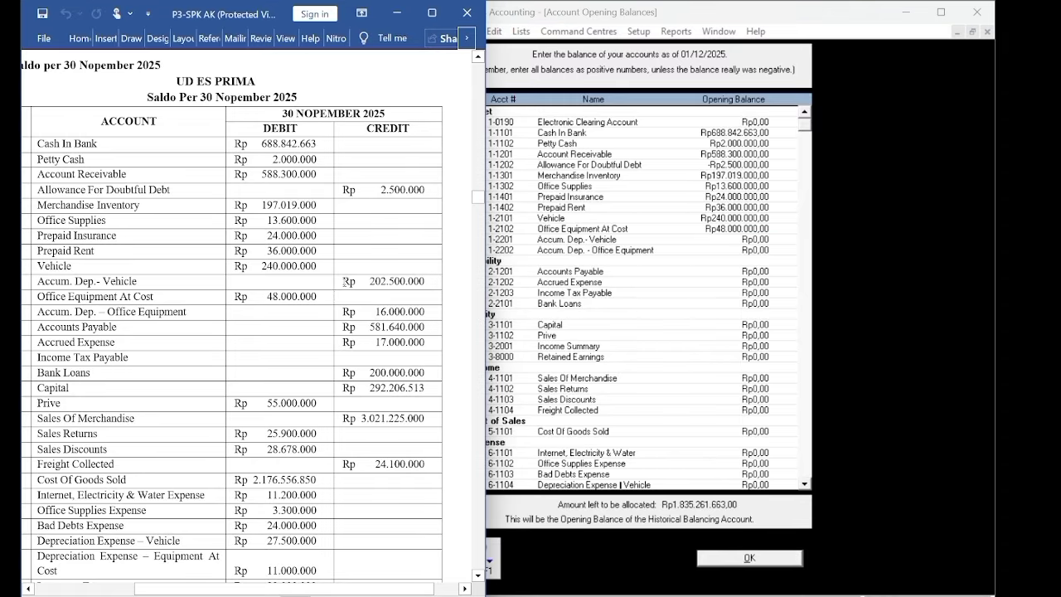
{"action": "left_click_drag", "start_coordinate": [343, 281], "coordinate": [424, 281]}
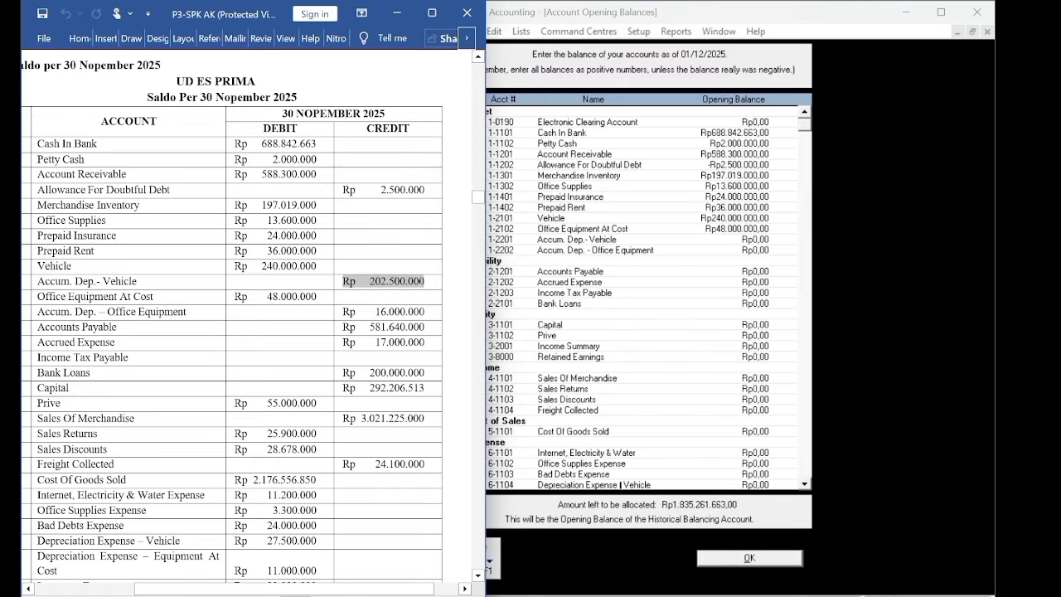
{"action": "left_click", "coordinate": [394, 301]}
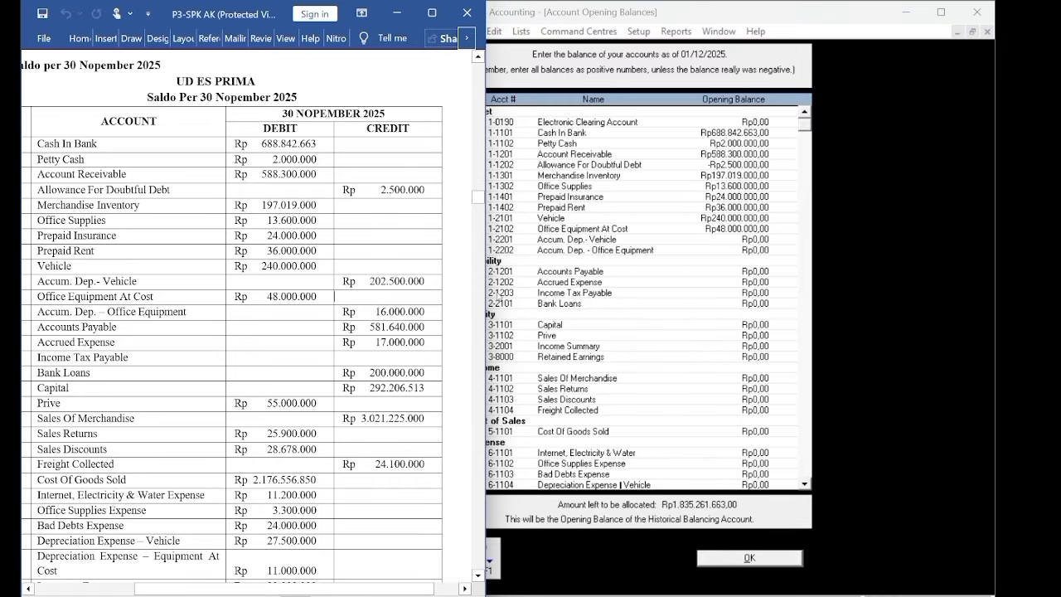
{"action": "left_click", "coordinate": [522, 239]}
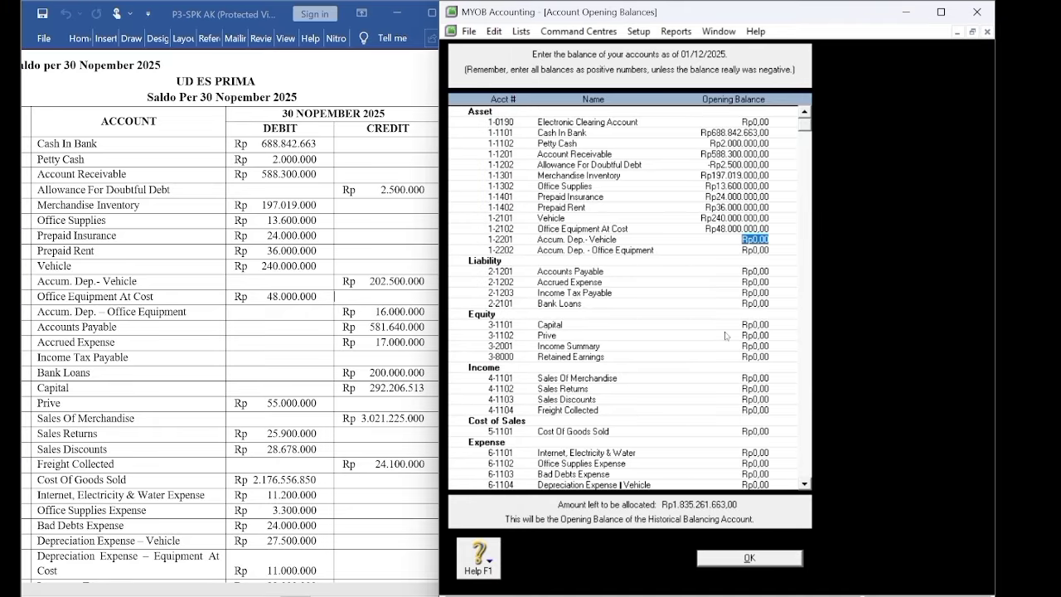
{"action": "type", "text": "-202500000"}
{"action": "key", "text": "Tab"}
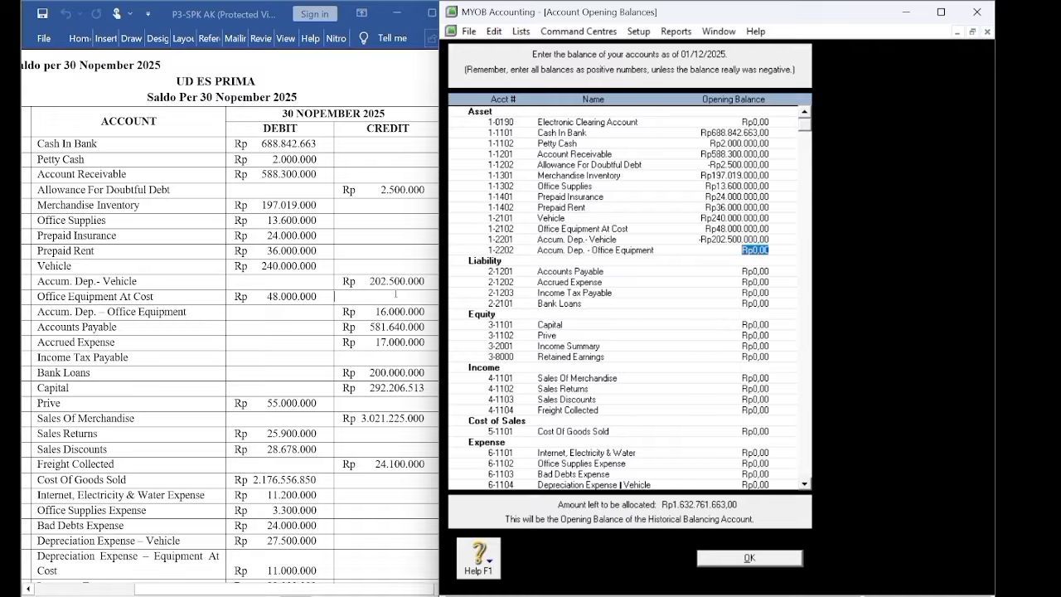
{"action": "key", "text": "BackSpace"}
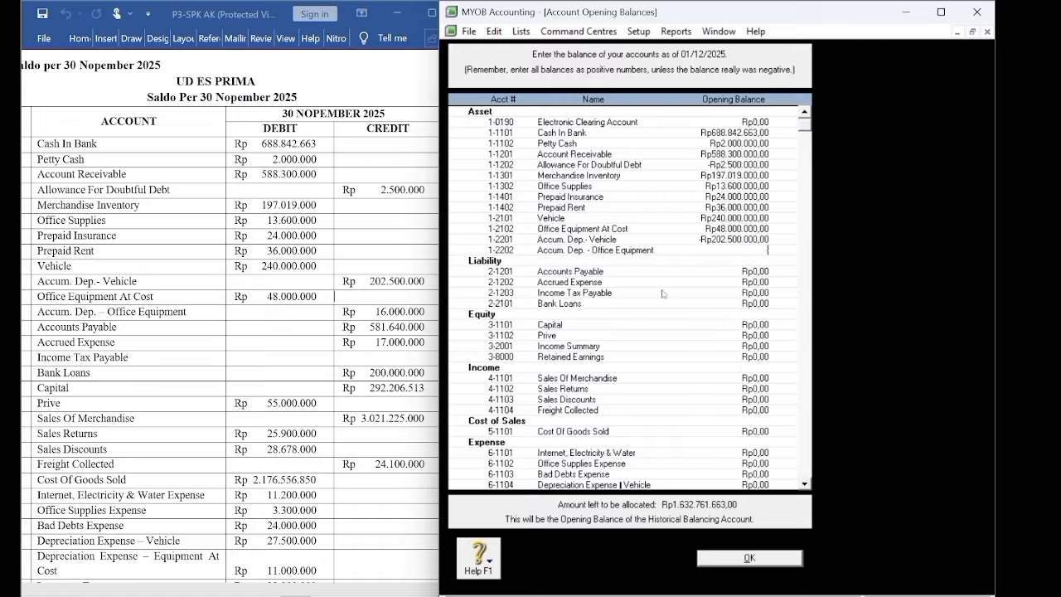
{"action": "type", "text": "-Rp16.000."}
{"action": "type", "text": "000000"}
{"action": "key", "text": "Tab"}
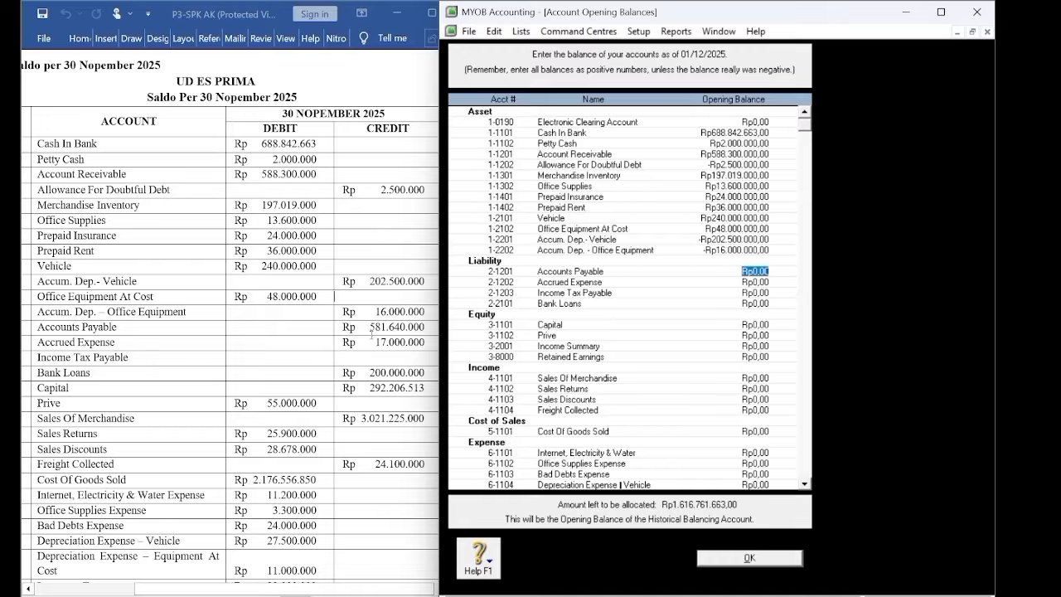
Copy 581.640.000 from the Word trial balance into the Accounts Payable opening balance.
{"action": "left_click", "coordinate": [370, 326]}
{"action": "left_click_drag", "start_coordinate": [370, 326], "coordinate": [423, 330]}
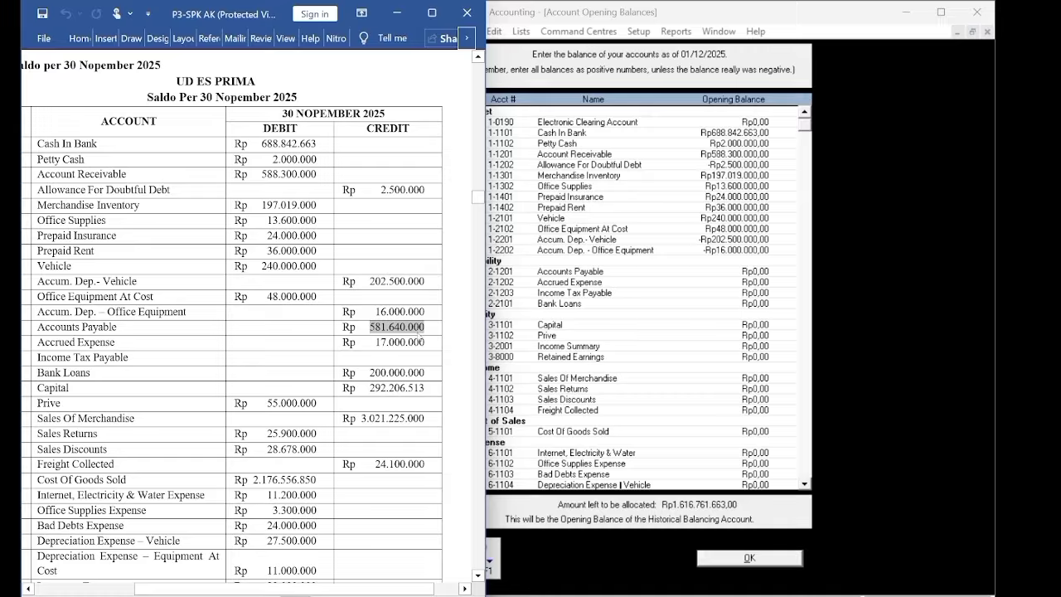
{"action": "right_click", "coordinate": [418, 339]}
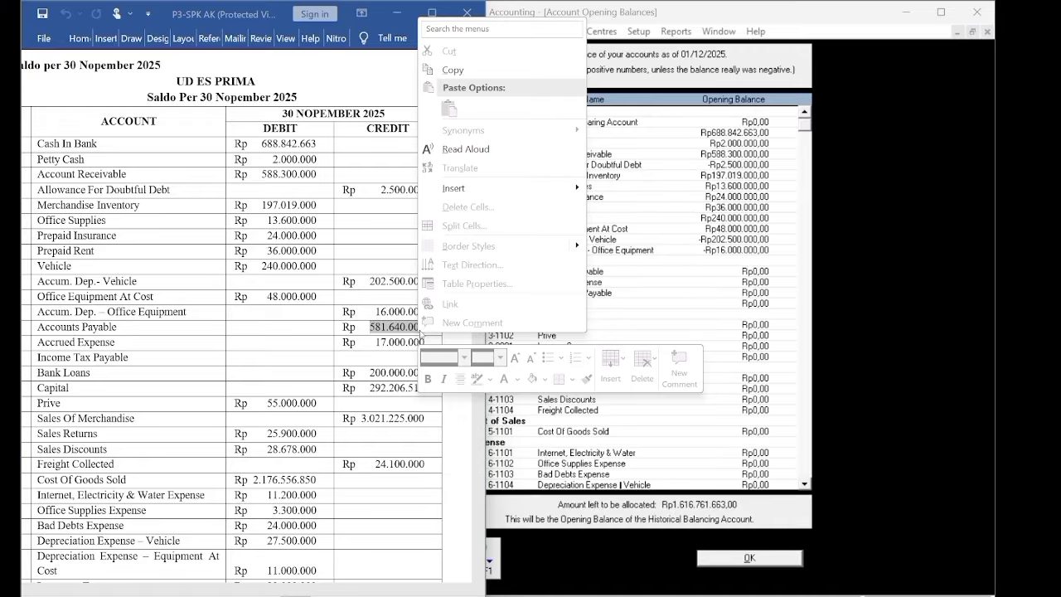
{"action": "left_click", "coordinate": [452, 71]}
{"action": "left_click", "coordinate": [697, 293]}
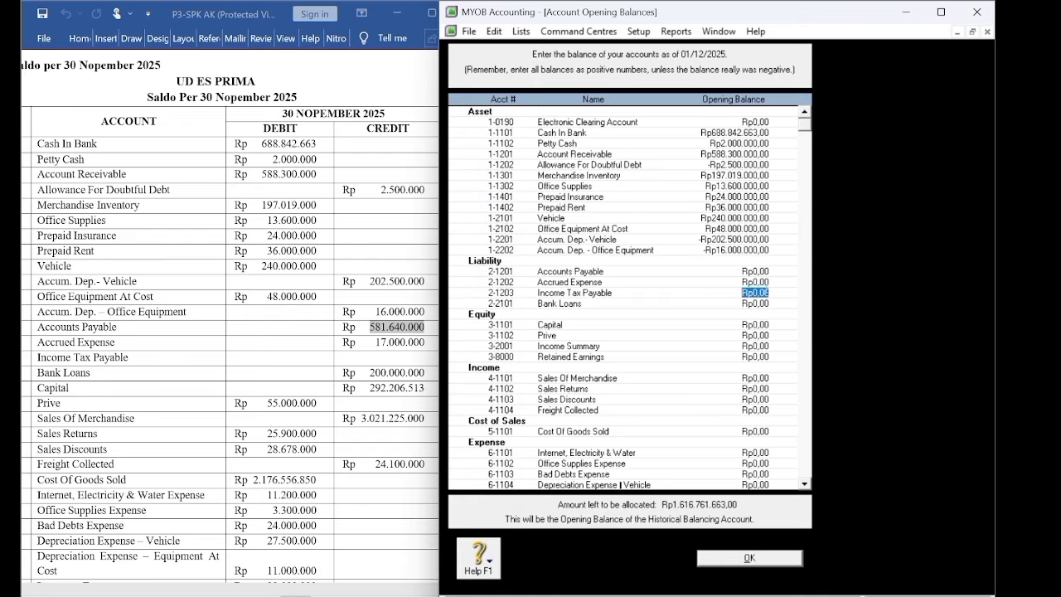
{"action": "left_click", "coordinate": [755, 271]}
{"action": "right_click", "coordinate": [755, 272]}
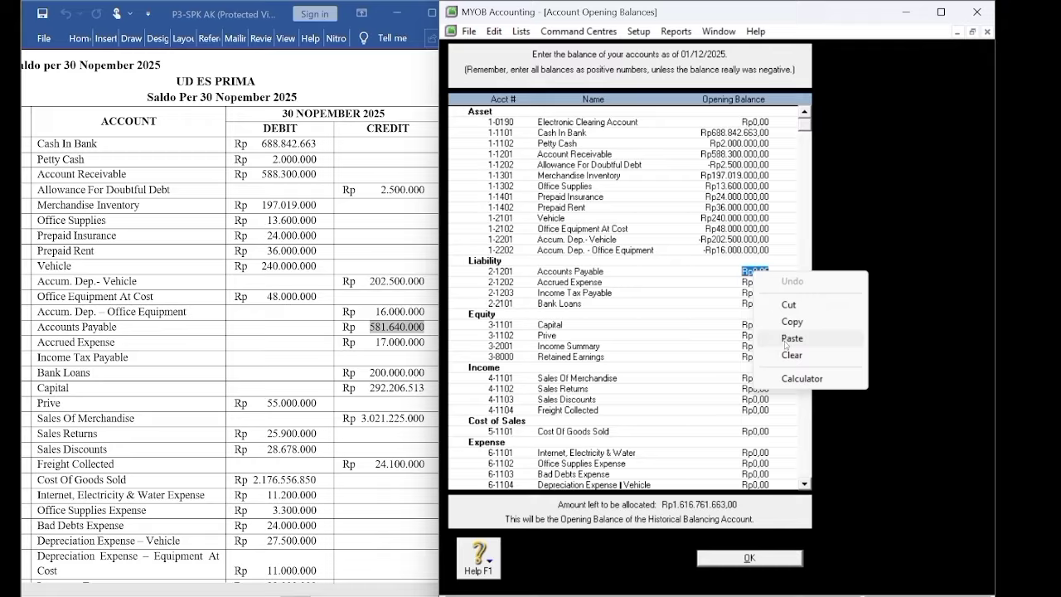
{"action": "left_click", "coordinate": [785, 338]}
{"action": "key", "text": "Tab"}
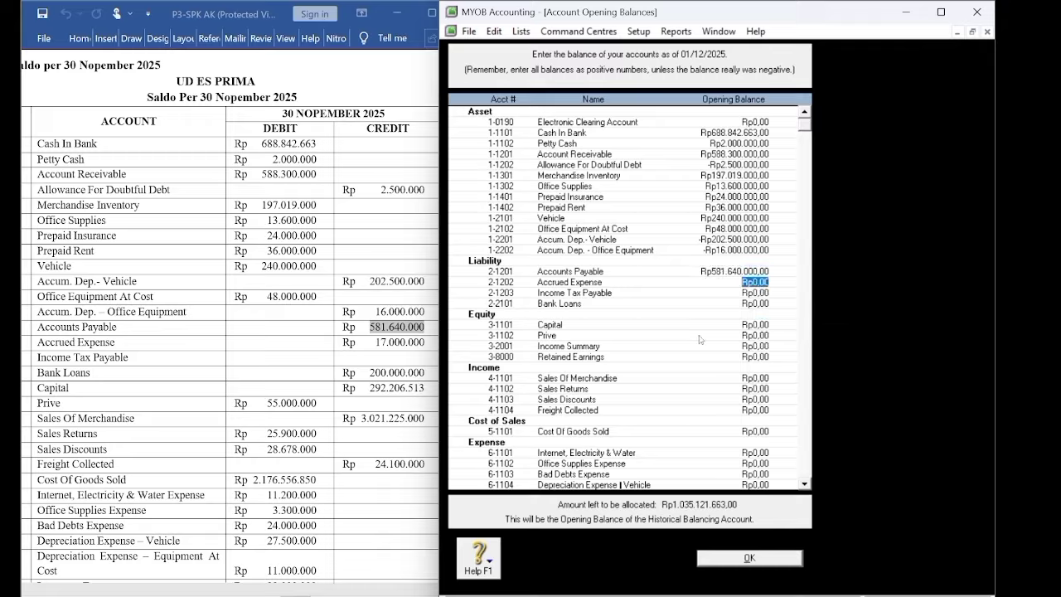
Copy 17.000.000 from the trial balance into the Accrued Expense opening balance.
{"action": "left_click", "coordinate": [389, 341]}
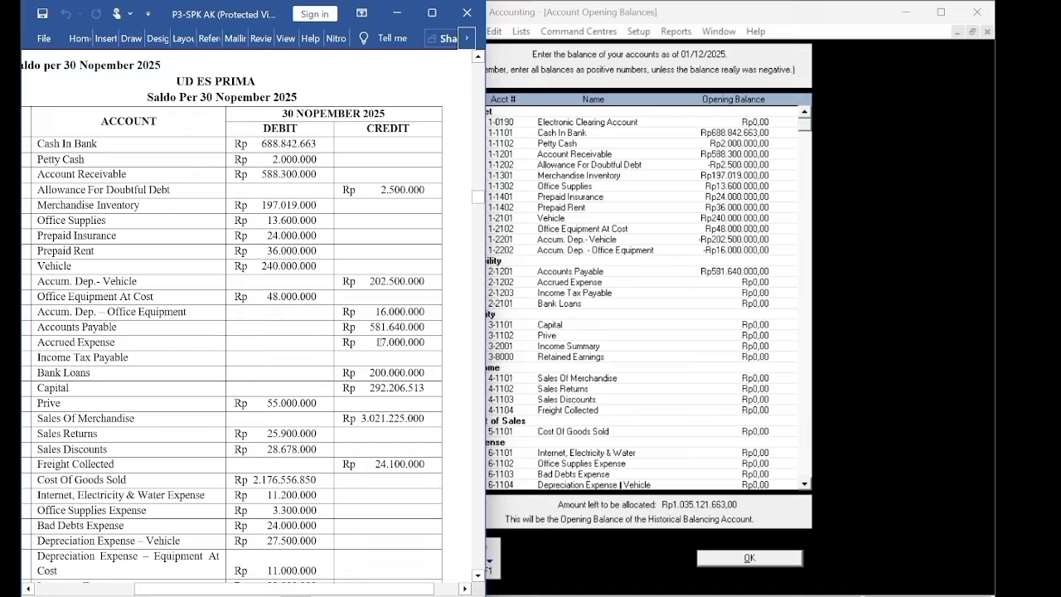
{"action": "left_click_drag", "start_coordinate": [376, 341], "coordinate": [423, 342]}
{"action": "right_click", "coordinate": [420, 348]}
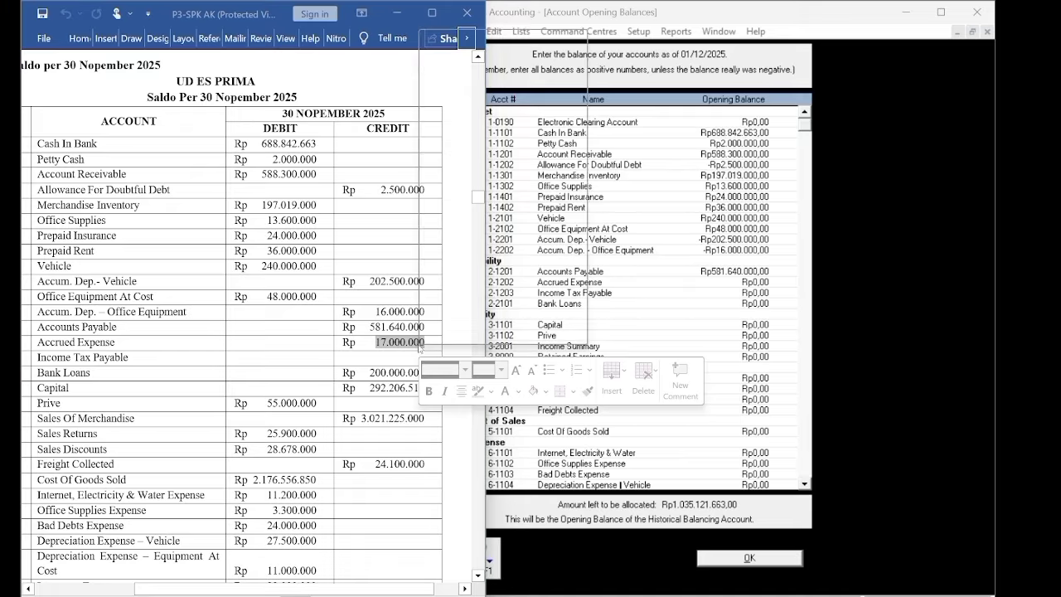
{"action": "left_click", "coordinate": [495, 83]}
{"action": "left_click", "coordinate": [754, 282]}
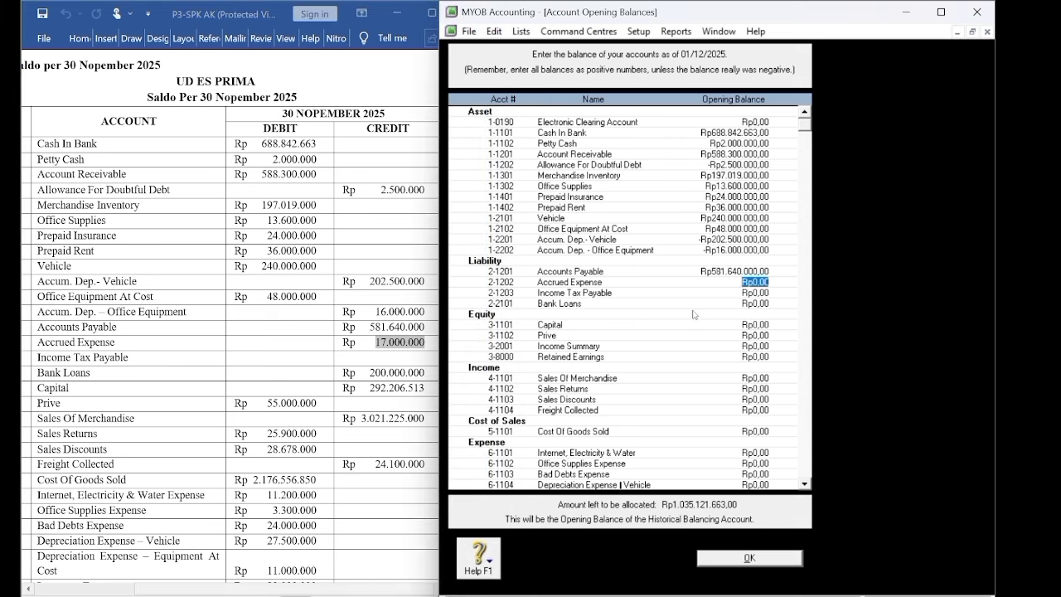
{"action": "right_click", "coordinate": [754, 282]}
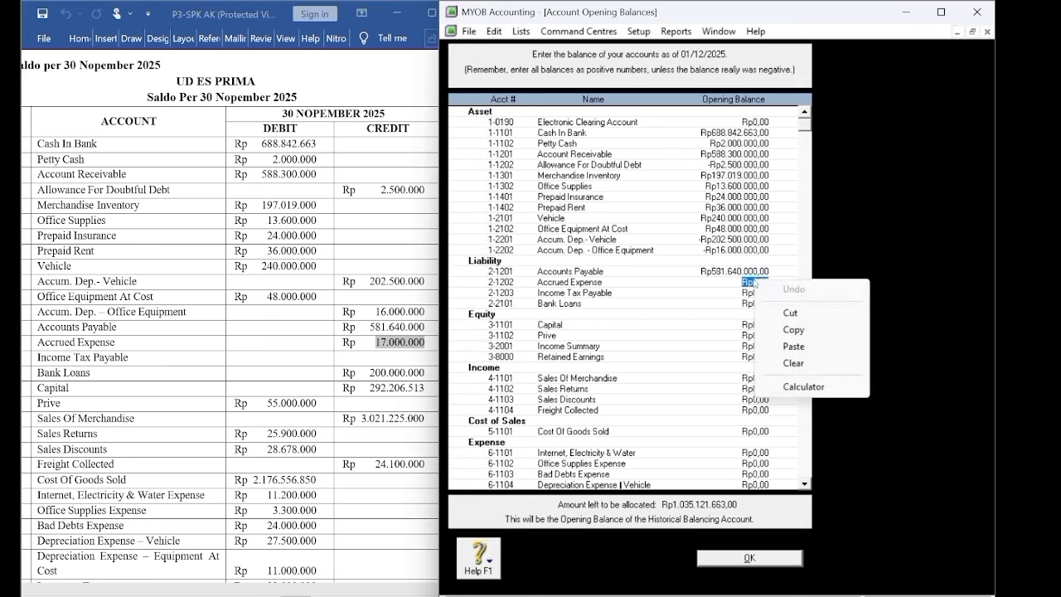
{"action": "left_click", "coordinate": [775, 347]}
{"action": "key", "text": "Tab"}
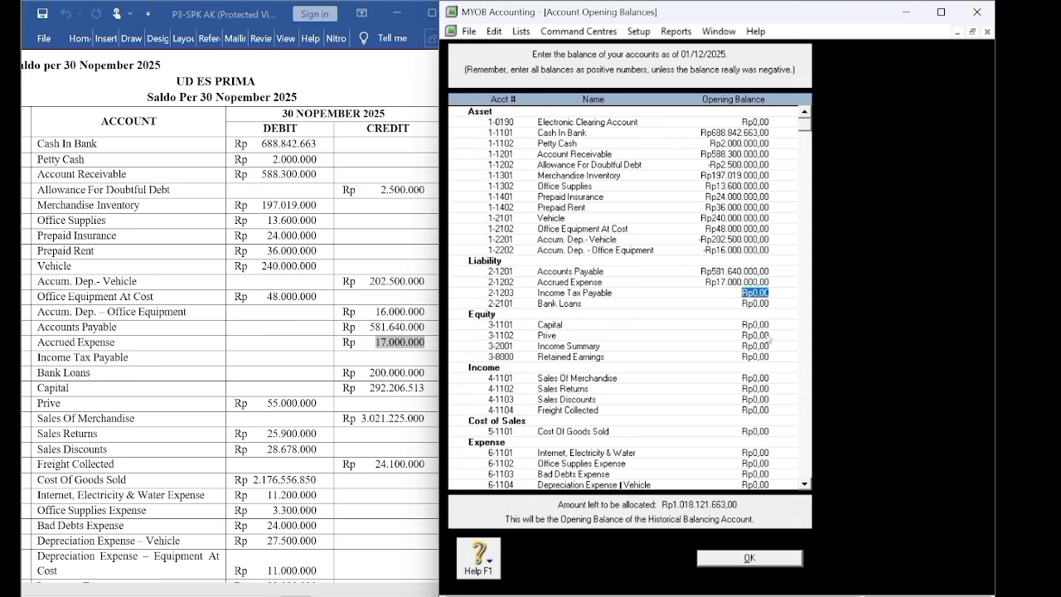
Copy 200.000.000 from the trial balance into the Bank Loans opening balance.
{"action": "left_click", "coordinate": [361, 390]}
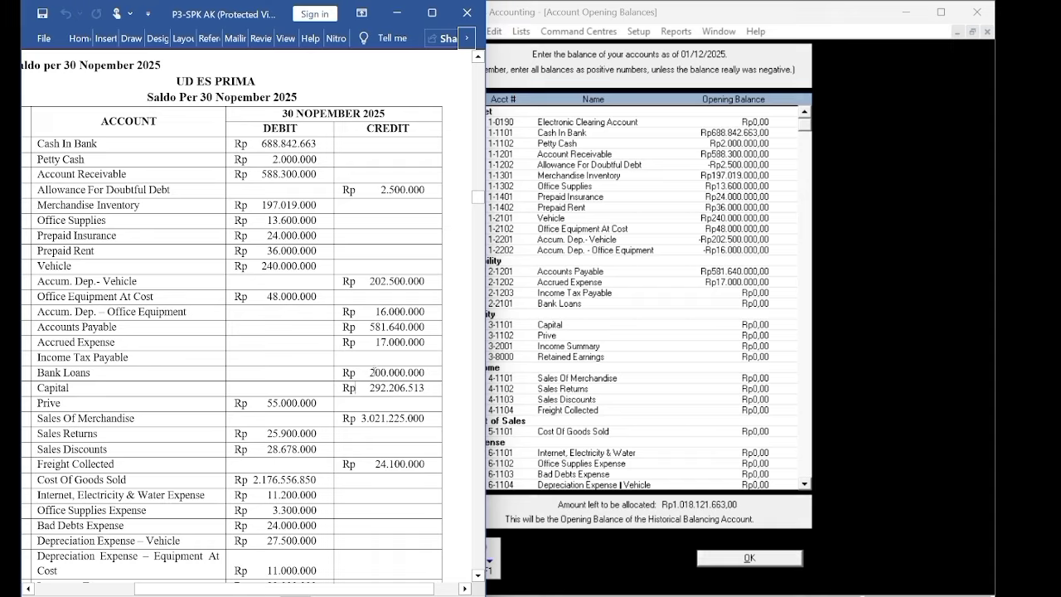
{"action": "left_click_drag", "start_coordinate": [370, 373], "coordinate": [430, 378]}
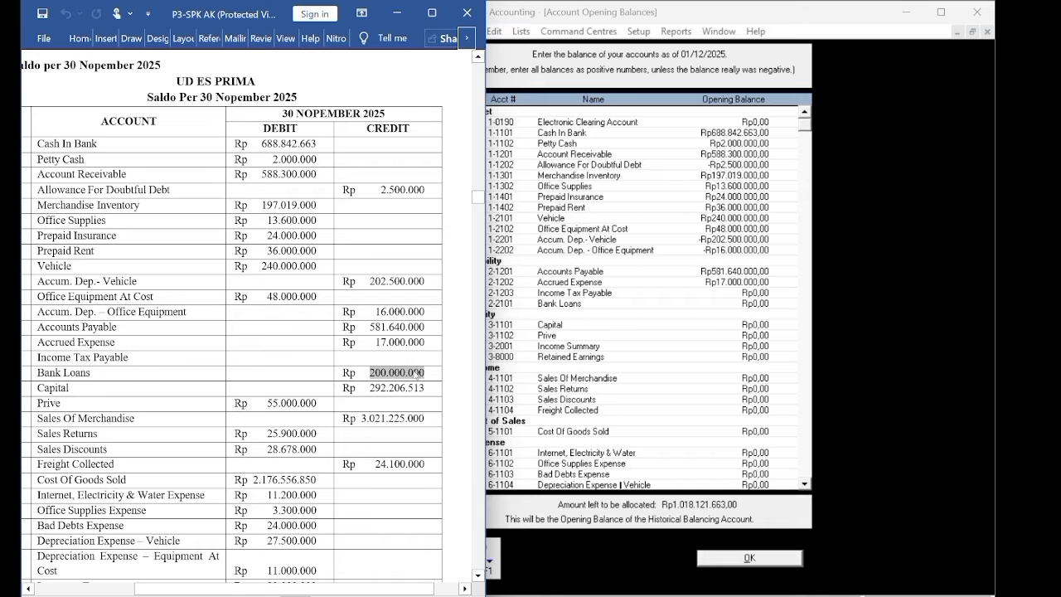
{"action": "right_click", "coordinate": [416, 374]}
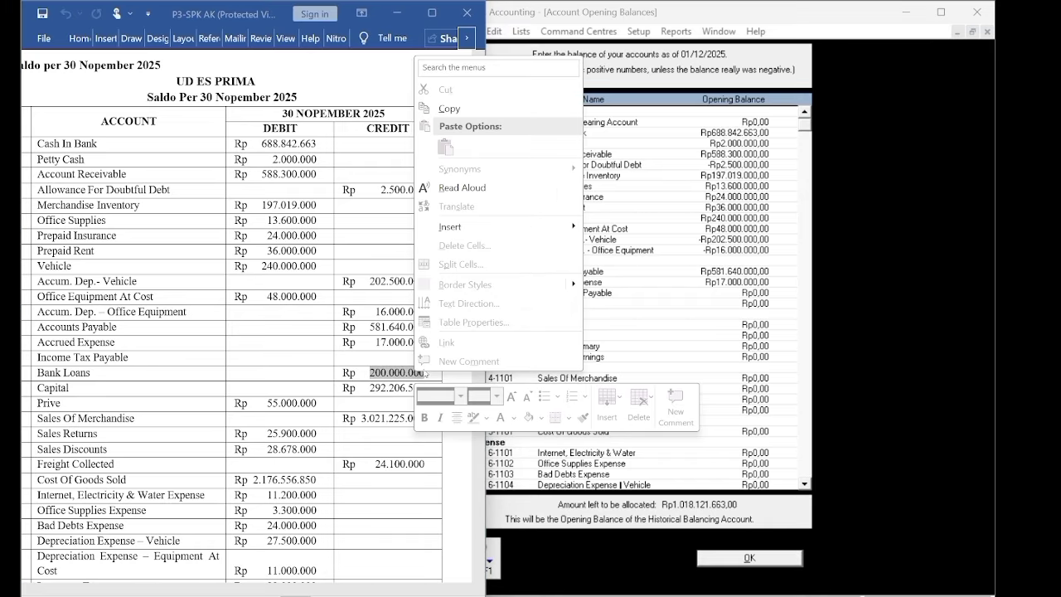
{"action": "left_click", "coordinate": [486, 109]}
{"action": "left_click", "coordinate": [752, 301]}
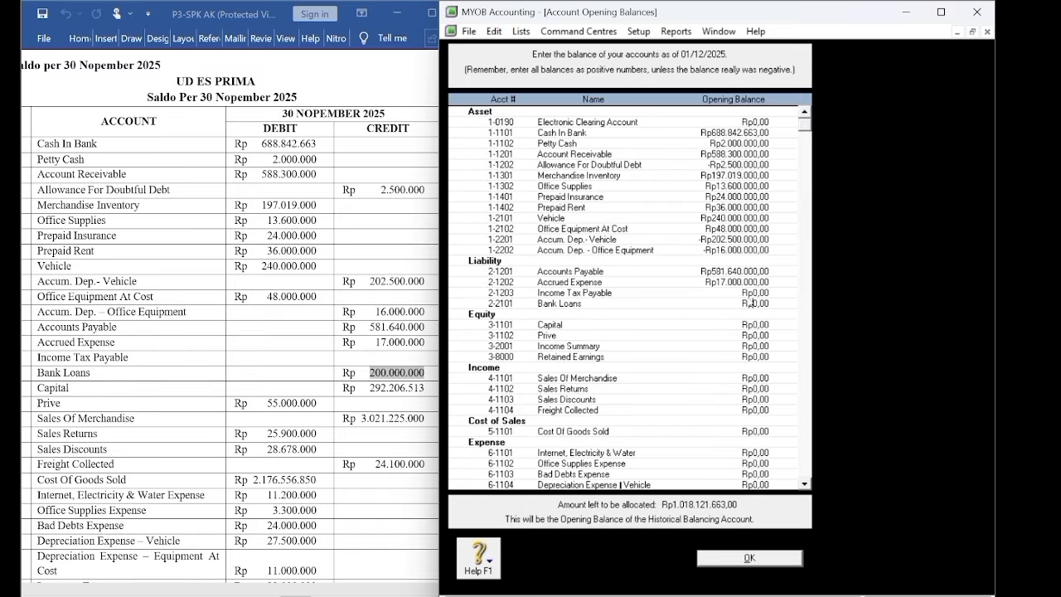
{"action": "left_click", "coordinate": [709, 292]}
{"action": "left_click", "coordinate": [756, 303]}
{"action": "right_click", "coordinate": [770, 304]}
{"action": "left_click", "coordinate": [794, 371]}
{"action": "key", "text": "Tab"}
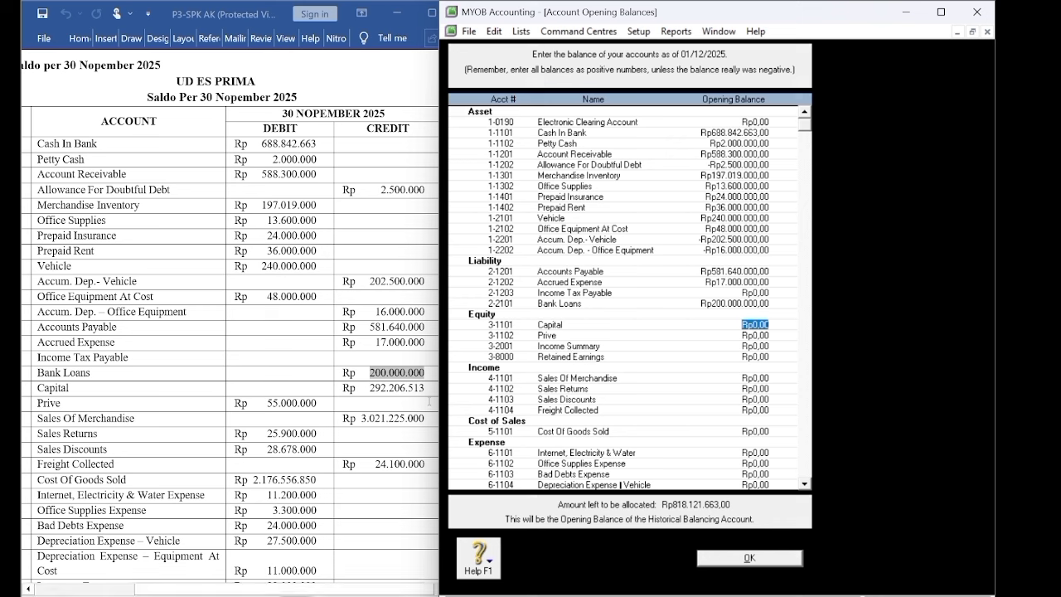
Copy 292.206.513 from the trial balance into the Capital opening balance.
{"action": "left_click_drag", "start_coordinate": [370, 390], "coordinate": [425, 390]}
{"action": "right_click", "coordinate": [406, 390]}
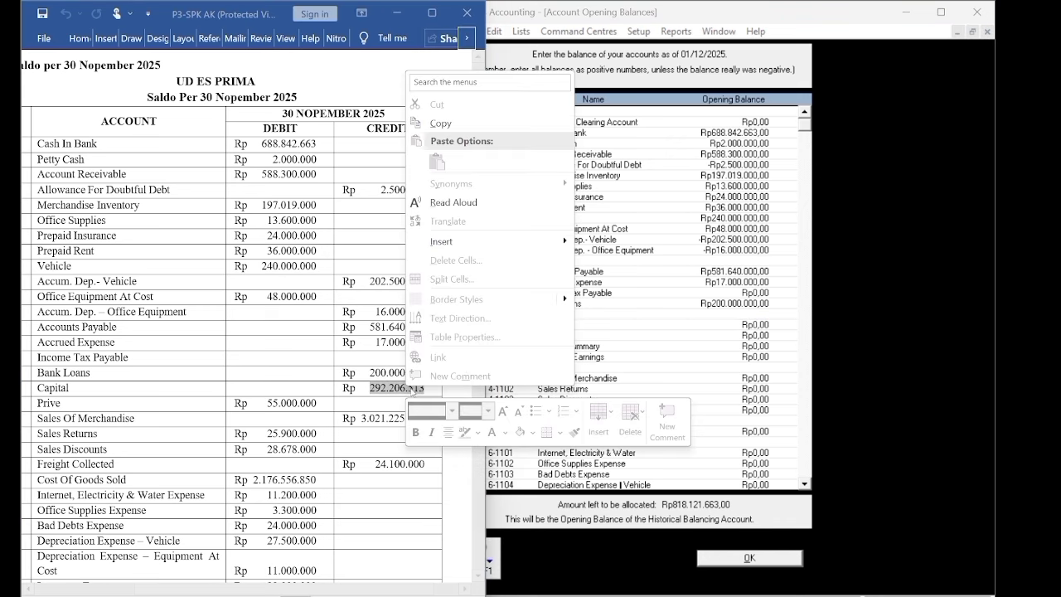
{"action": "left_click", "coordinate": [448, 121]}
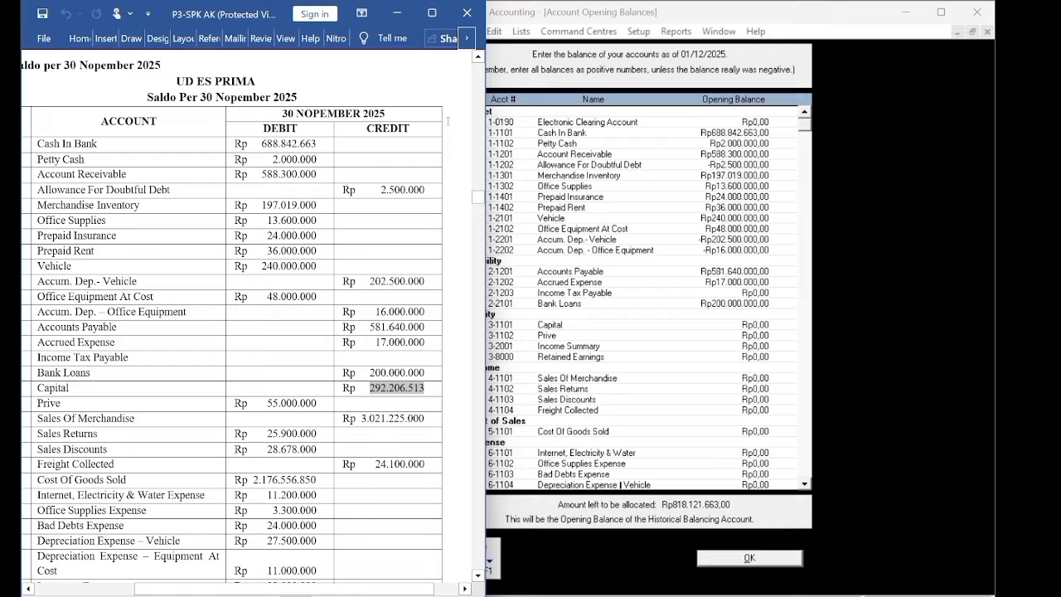
{"action": "left_click", "coordinate": [690, 420]}
{"action": "right_click", "coordinate": [752, 325]}
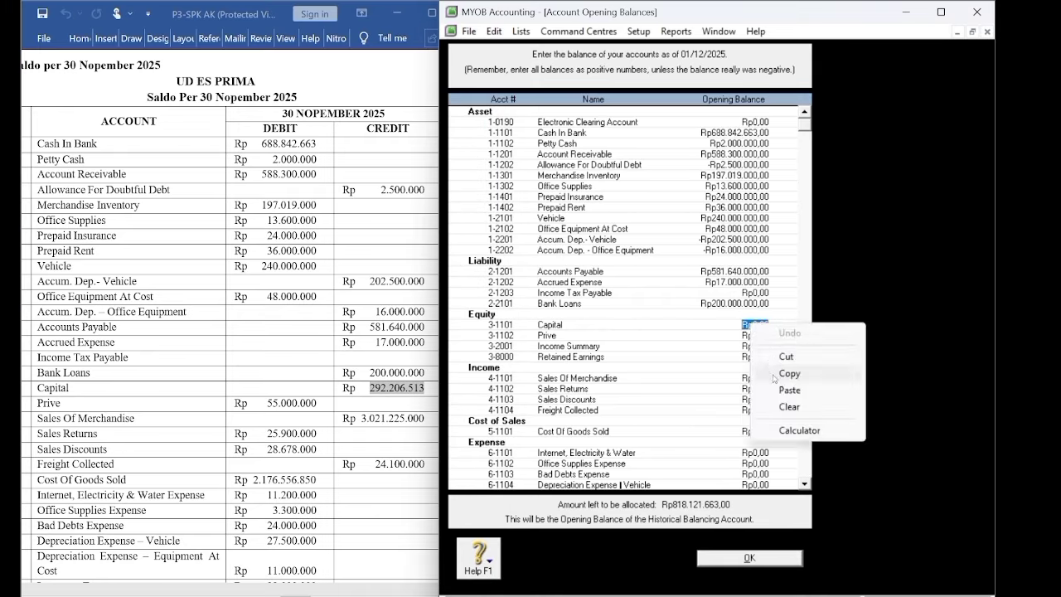
{"action": "left_click", "coordinate": [783, 391]}
{"action": "key", "text": "Tab"}
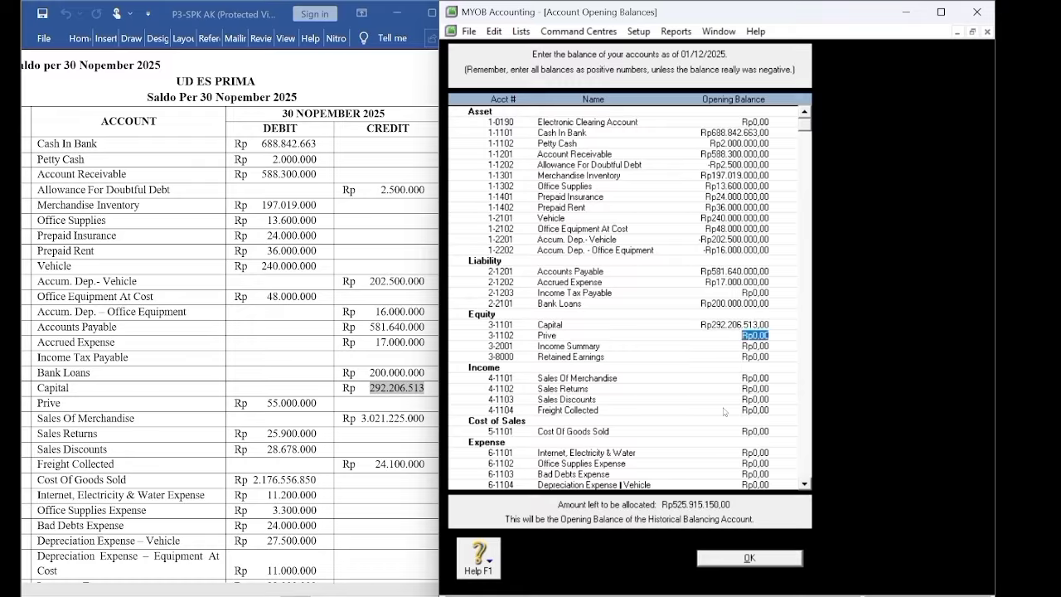
Enter the Prive opening balance as -Rp55.000.000.
{"action": "left_click", "coordinate": [301, 420]}
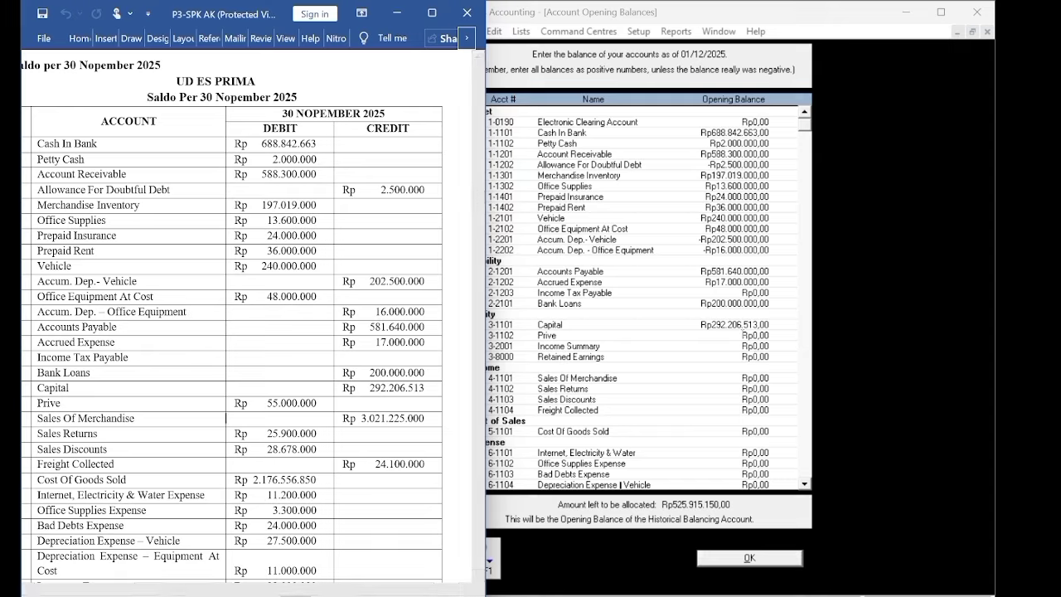
{"action": "left_click", "coordinate": [733, 366]}
{"action": "type", "text": "-Rp5"}
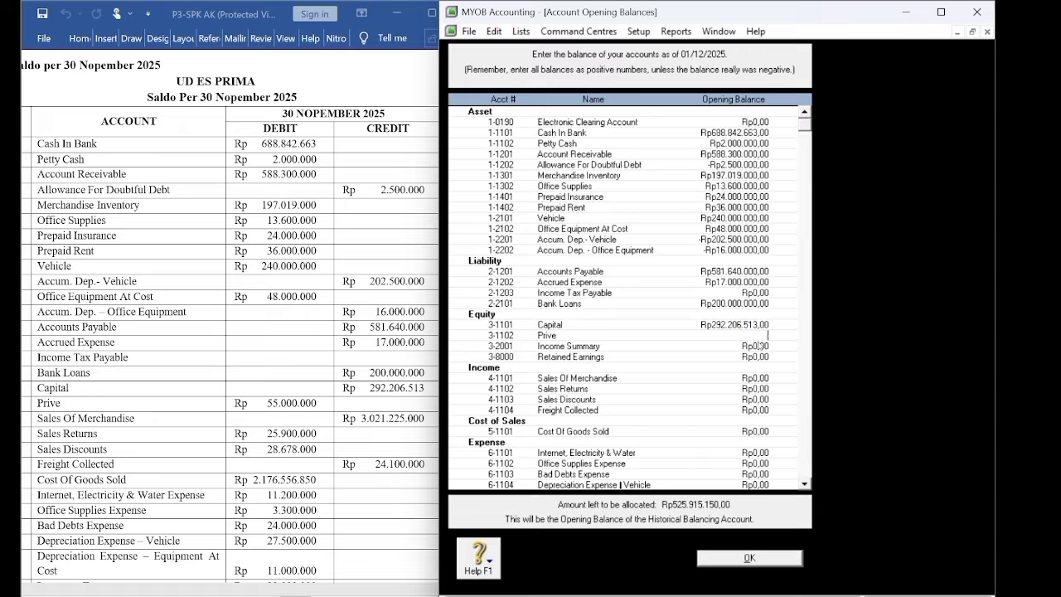
{"action": "type", "text": "5.00"}
{"action": "type", "text": "0.000,00"}
{"action": "left_click", "coordinate": [760, 345]}
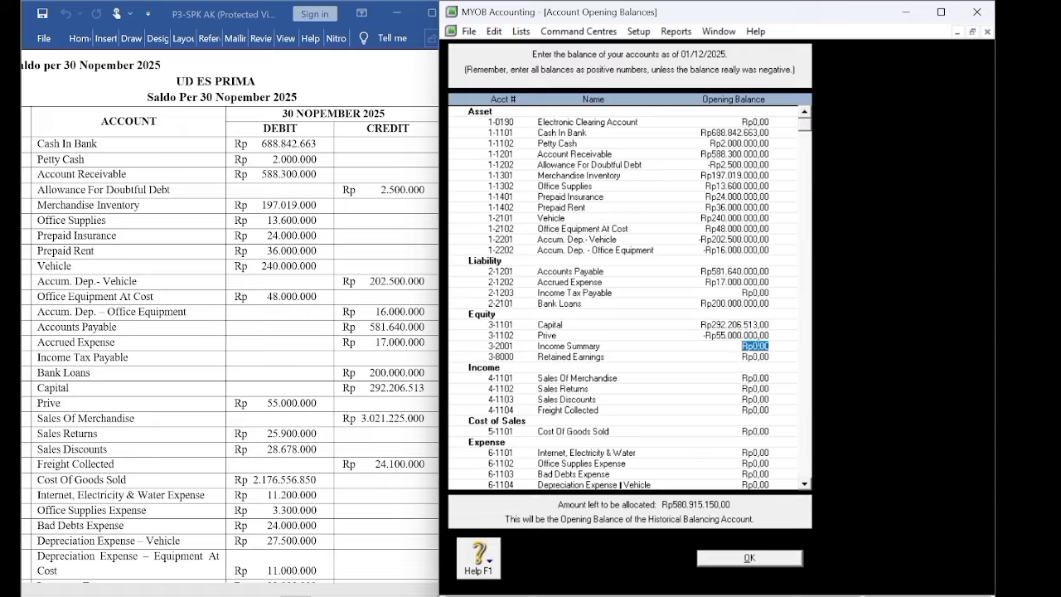
{"action": "key", "text": "Tab"}
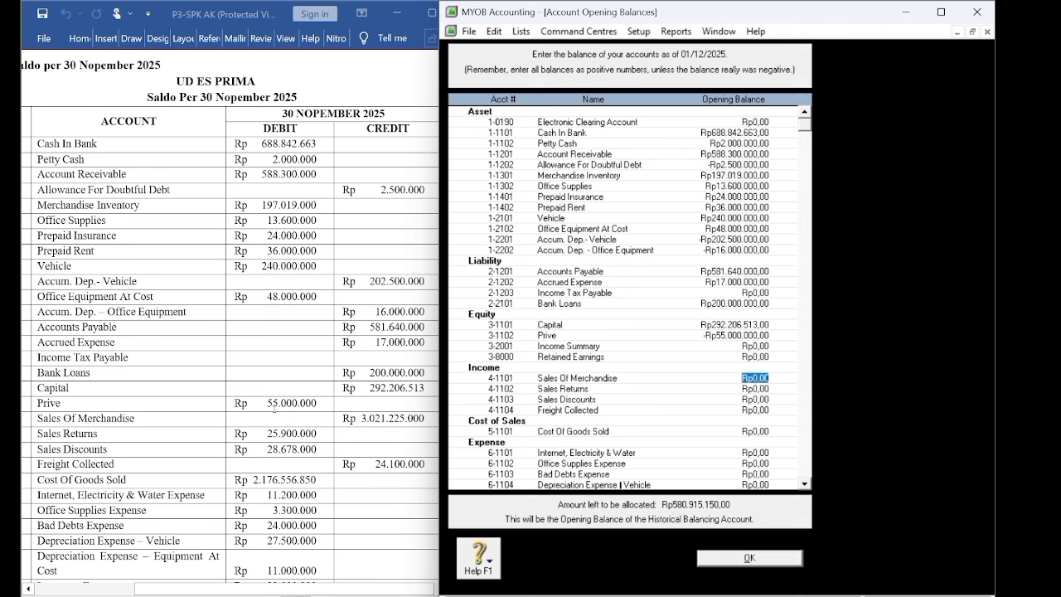
Copy 3.021.225.000 from the trial balance into the Sales Of Merchandise opening balance.
{"action": "left_click_drag", "start_coordinate": [362, 417], "coordinate": [416, 421]}
{"action": "right_click", "coordinate": [408, 425]}
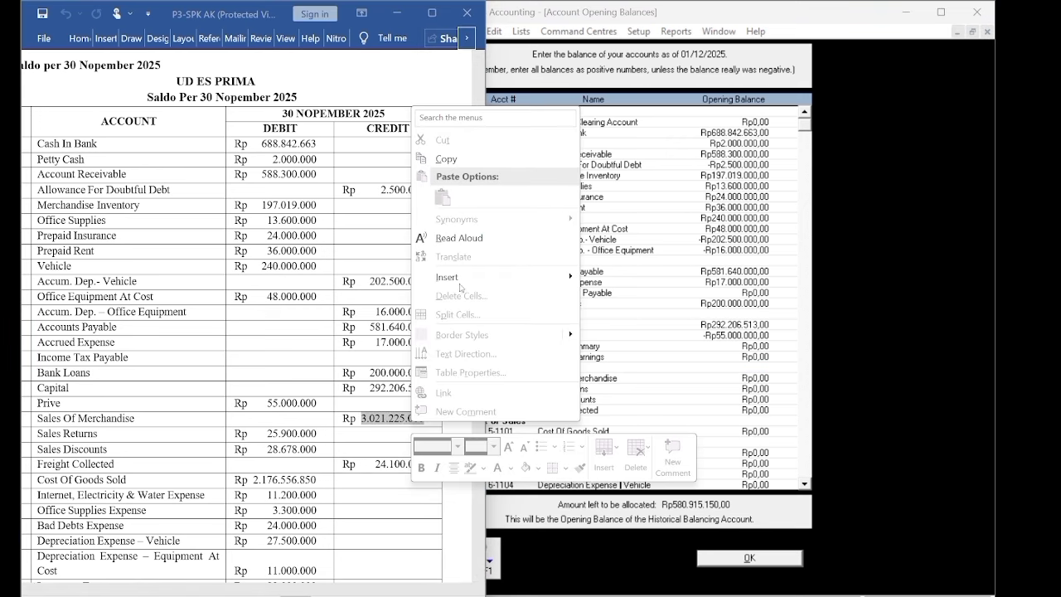
{"action": "left_click", "coordinate": [447, 159]}
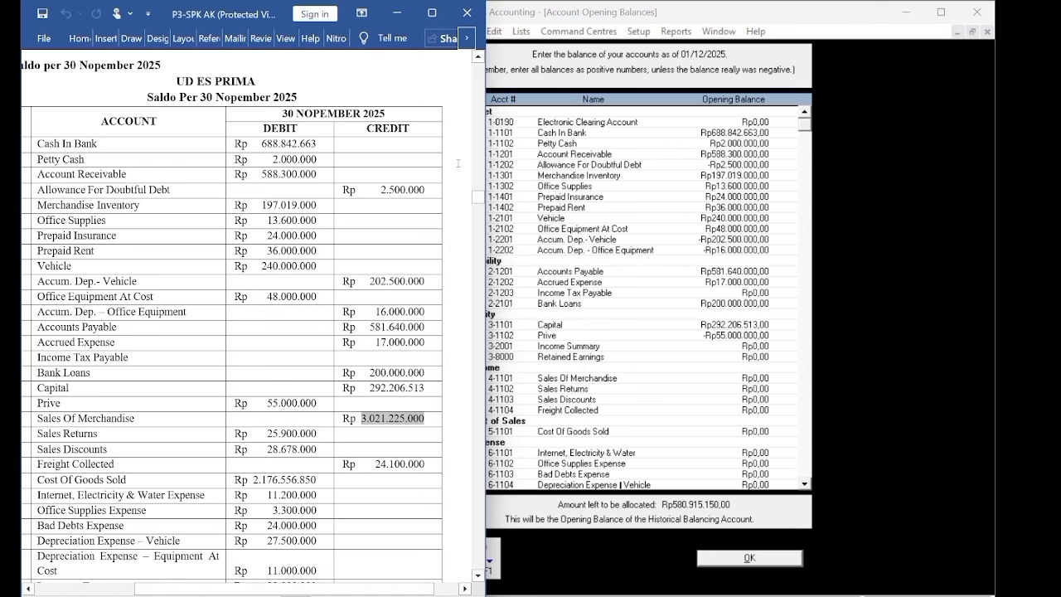
{"action": "left_click", "coordinate": [702, 428]}
{"action": "right_click", "coordinate": [751, 378]}
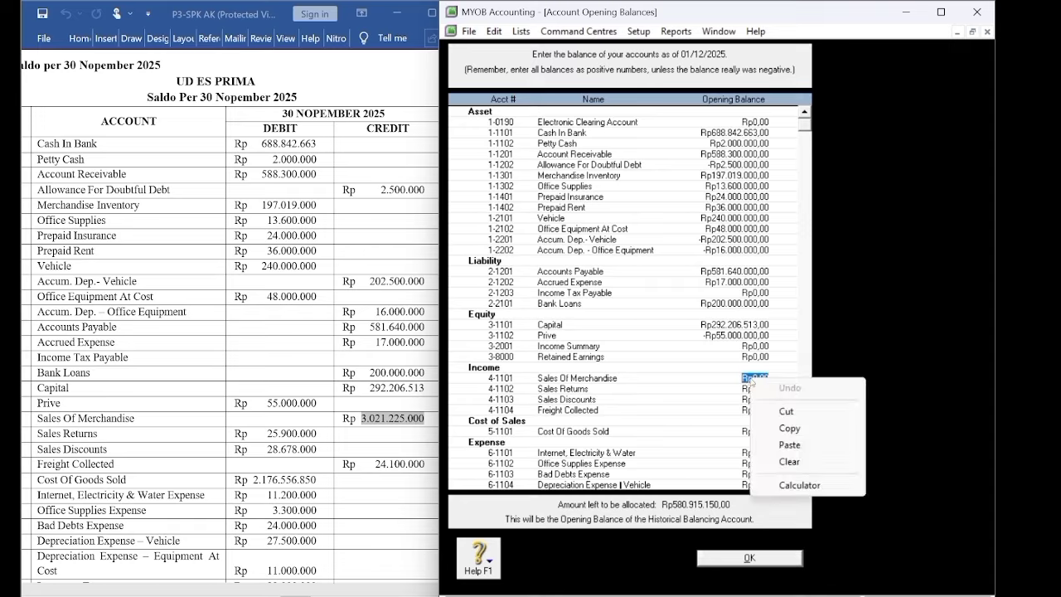
{"action": "left_click", "coordinate": [787, 445]}
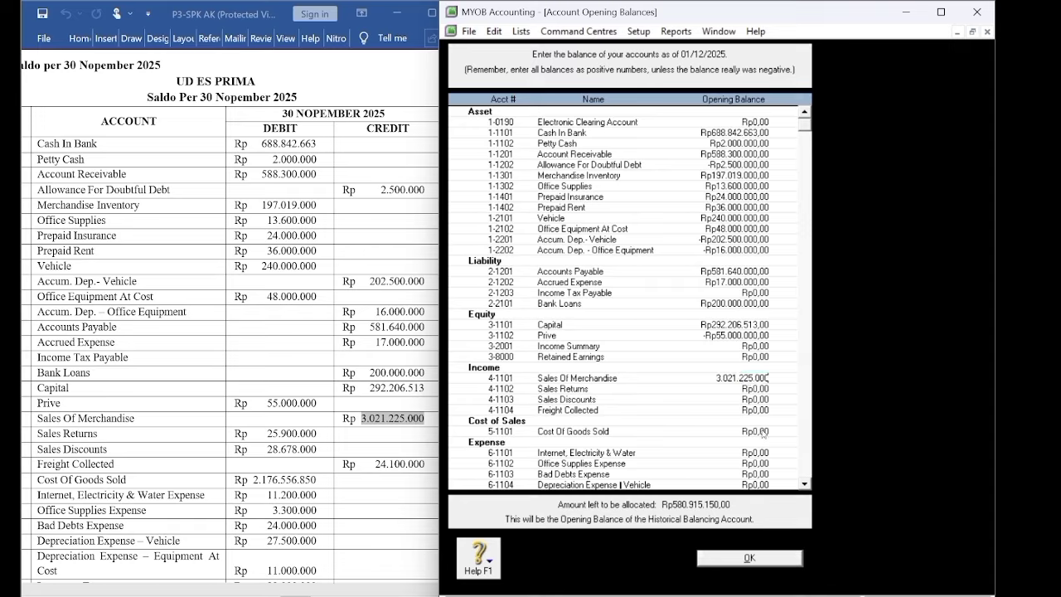
{"action": "key", "text": "Tab"}
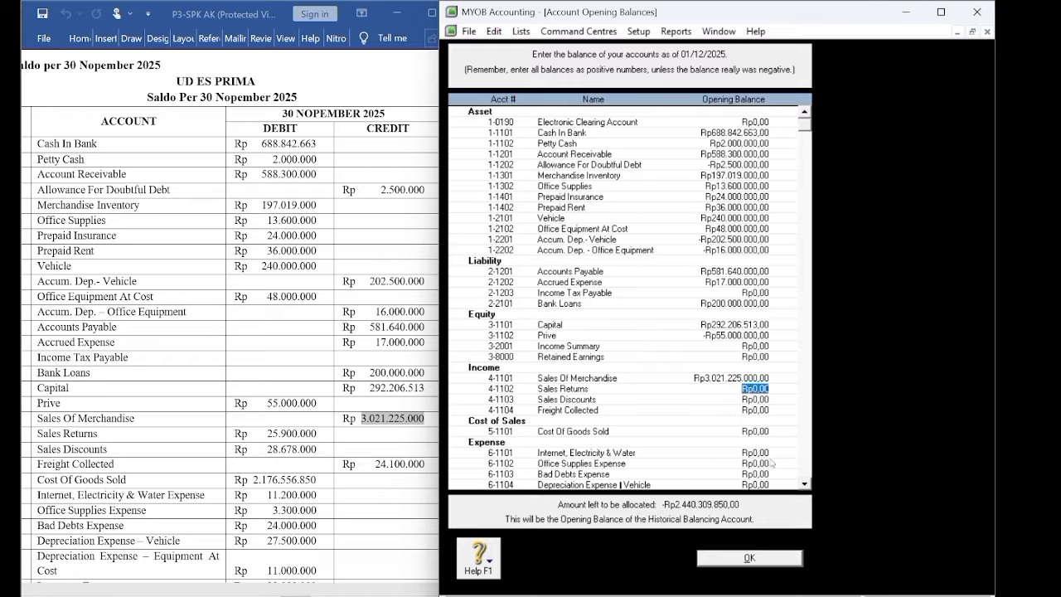
Enter Sales Returns -25.900.000, Sales Discounts -28.678.000 and Freight Collected 24.100.000.
{"action": "key", "text": "BackSpace"}
{"action": "type", "text": "-25900000"}
{"action": "key", "text": "Tab"}
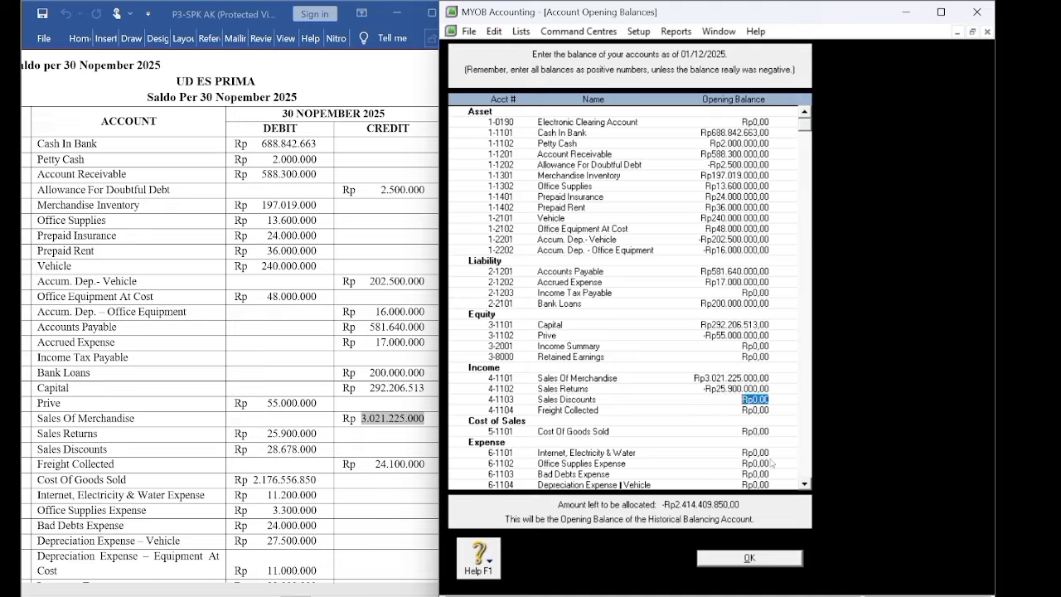
{"action": "type", "text": "-28678000"}
{"action": "key", "text": "Tab"}
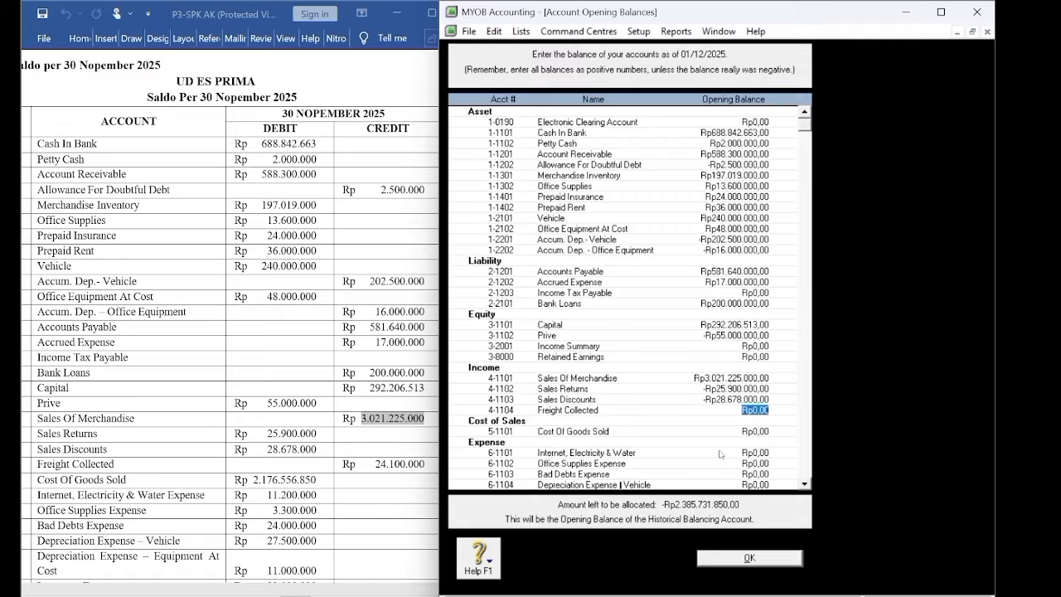
{"action": "type", "text": "2"}
{"action": "type", "text": "4."}
{"action": "type", "text": "100."}
{"action": "type", "text": "000"}
{"action": "key", "text": "Tab"}
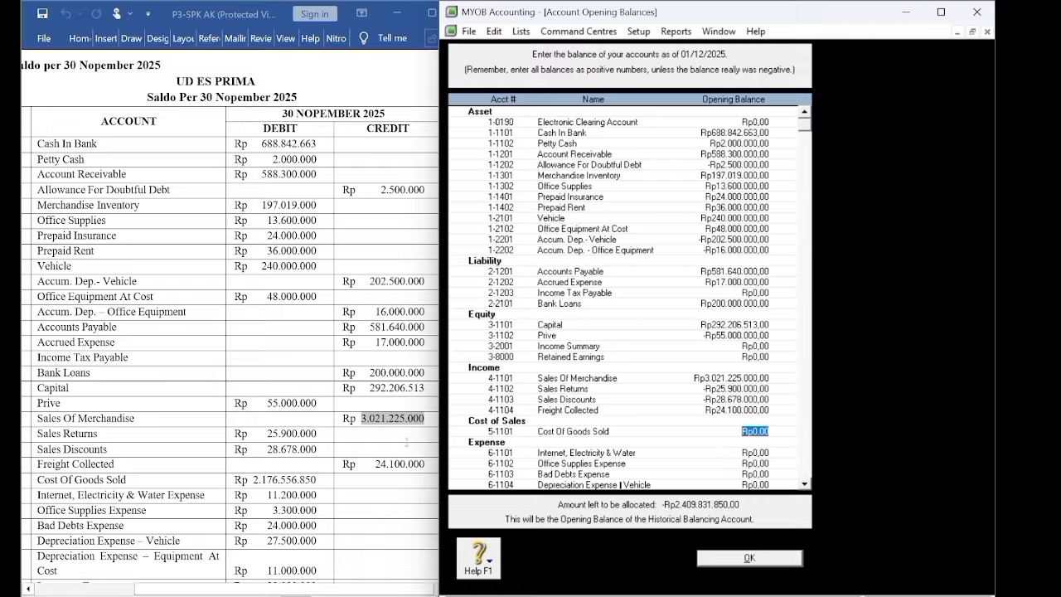
Paste 2.176.556.850 from the trial balance as the Cost Of Goods Sold opening balance.
{"action": "left_click", "coordinate": [253, 479]}
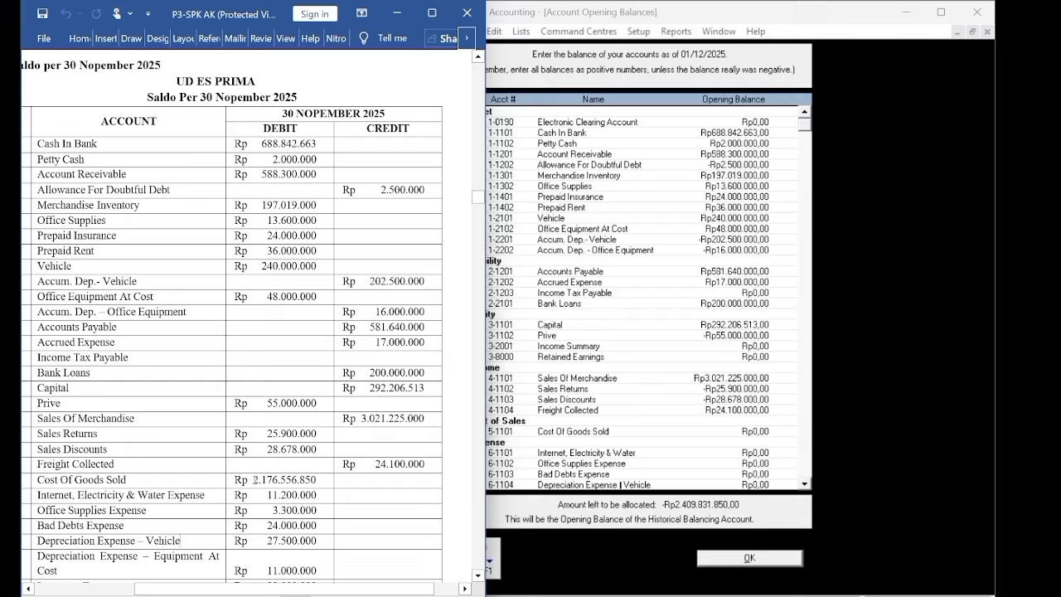
{"action": "left_click_drag", "start_coordinate": [252, 479], "coordinate": [317, 488]}
{"action": "right_click", "coordinate": [317, 487]}
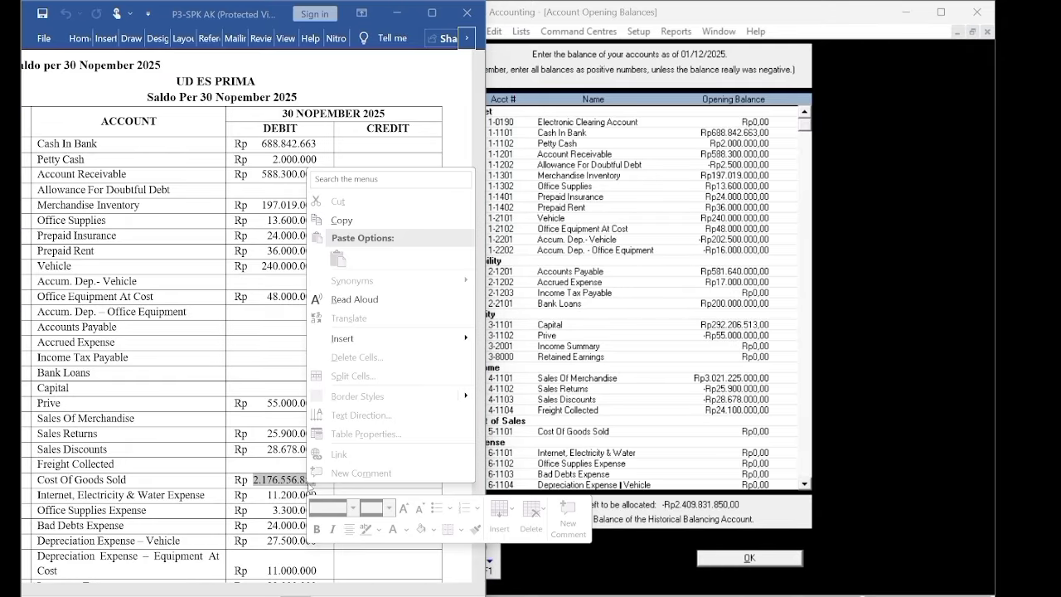
{"action": "left_click", "coordinate": [341, 219]}
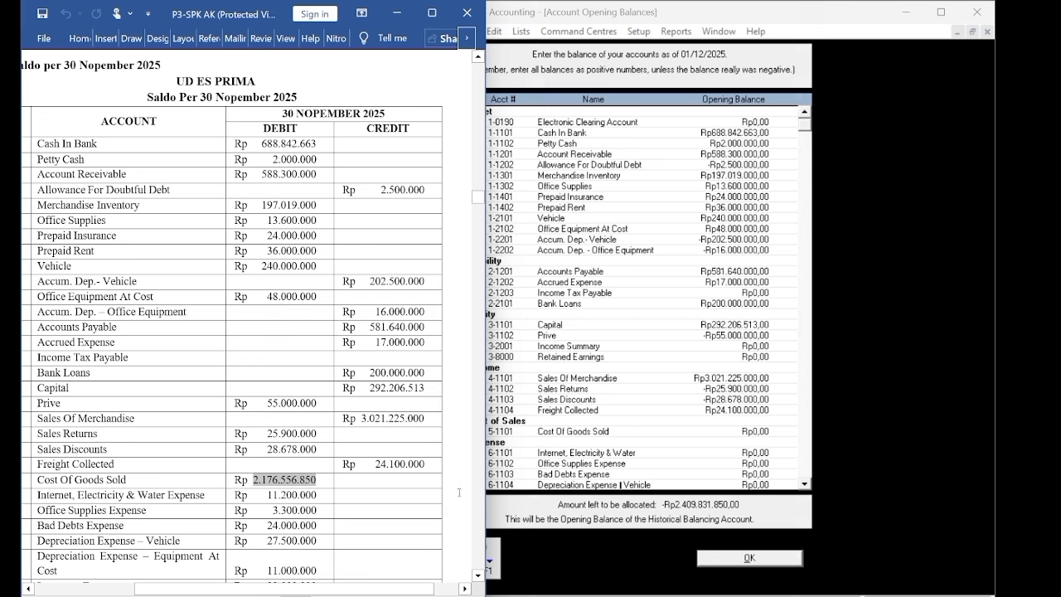
{"action": "left_click", "coordinate": [746, 431]}
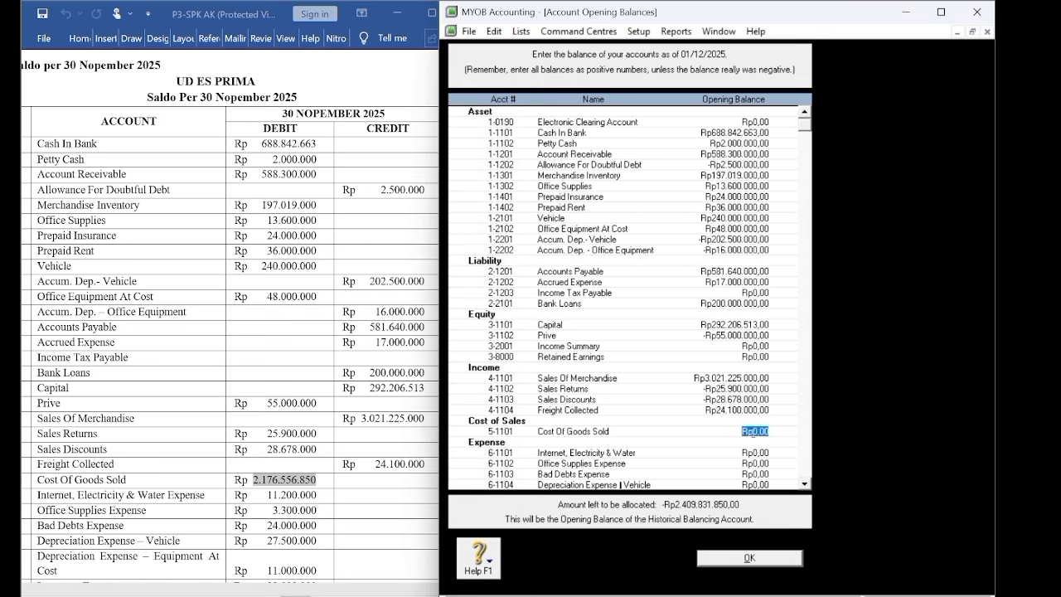
{"action": "right_click", "coordinate": [753, 431]}
{"action": "left_click", "coordinate": [777, 500]}
{"action": "scroll", "coordinate": [690, 440], "scroll_direction": "down", "scroll_amount": 5}
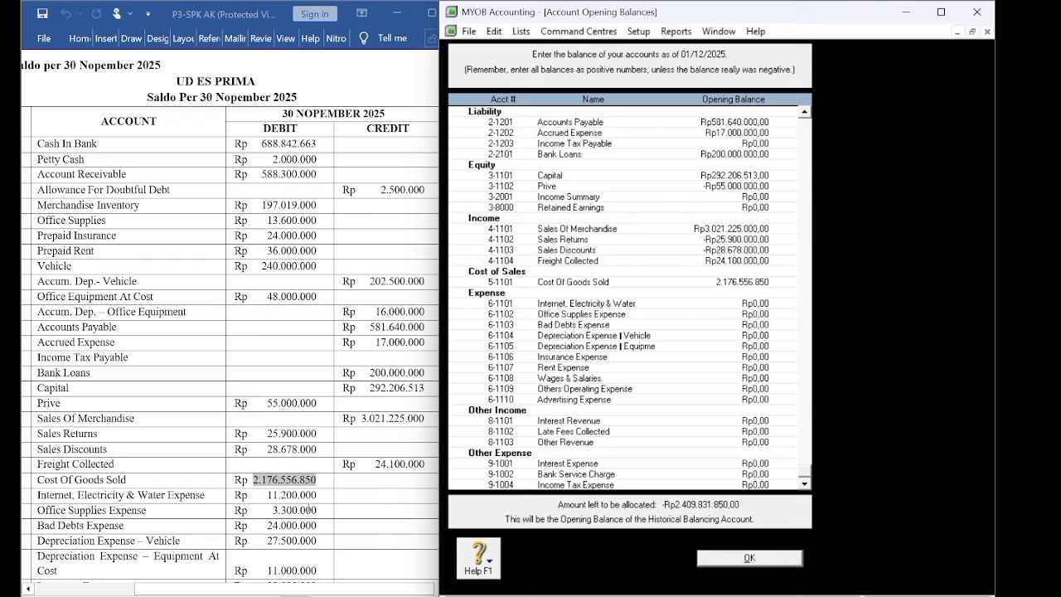
Enter 11.200.000 as the Internet, Electricity & Water (6-1101) opening balance.
{"action": "left_click", "coordinate": [273, 509]}
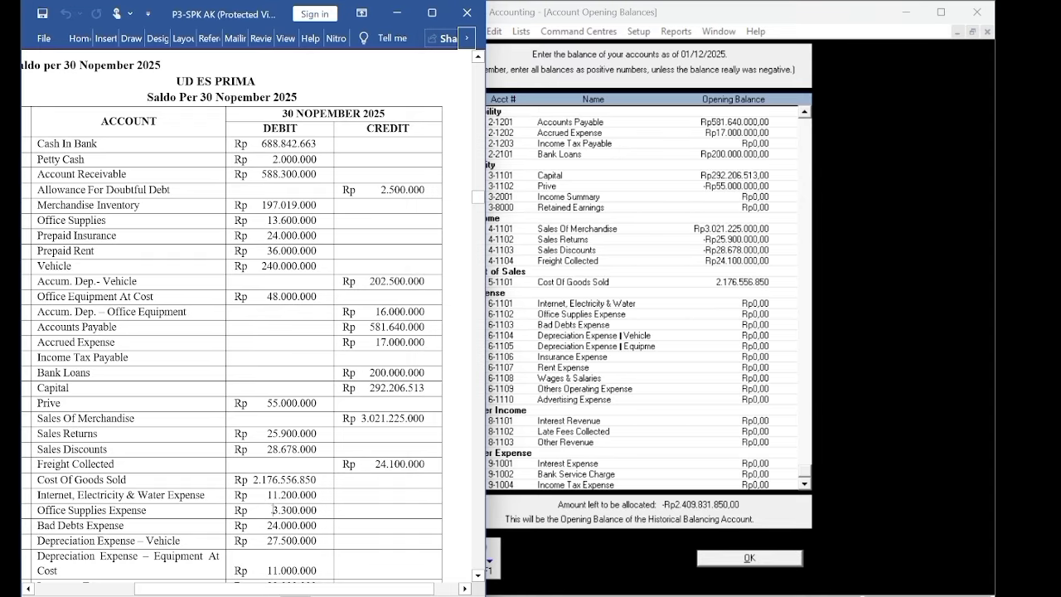
{"action": "scroll", "coordinate": [262, 262], "scroll_direction": "down", "scroll_amount": 6}
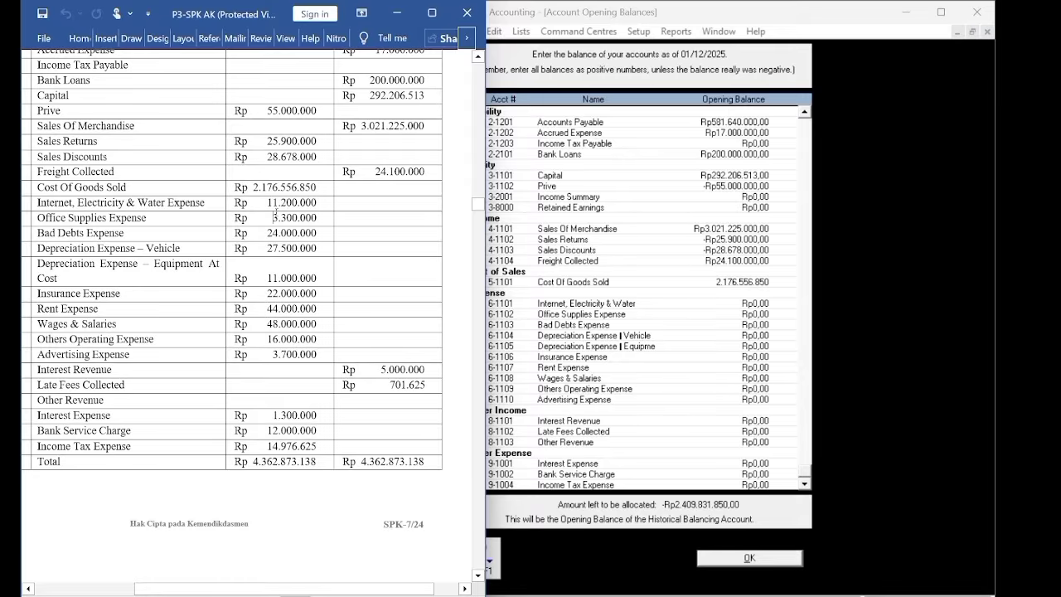
{"action": "left_click_drag", "start_coordinate": [267, 202], "coordinate": [319, 202]}
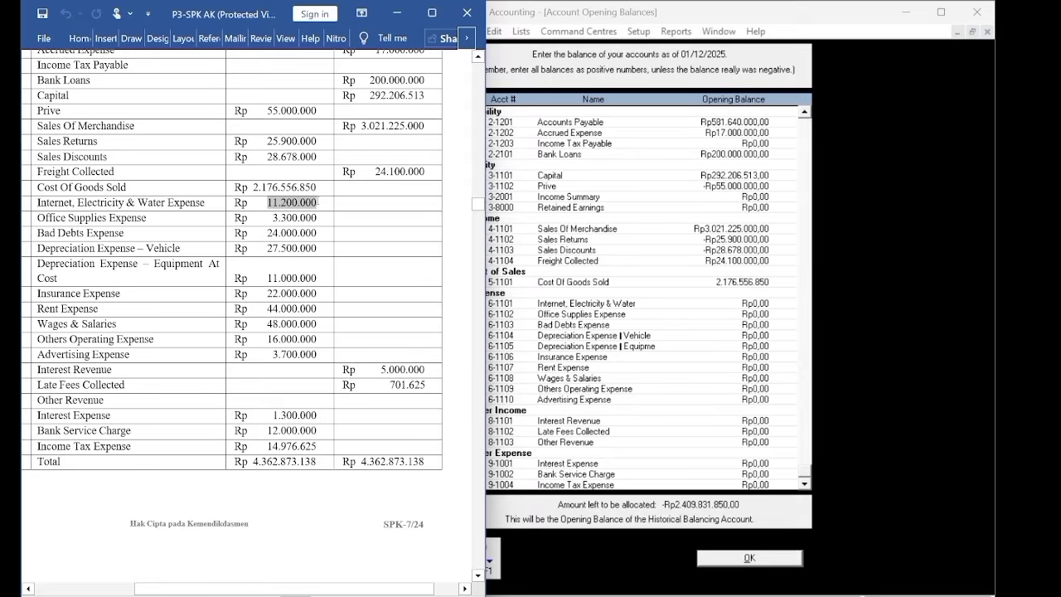
{"action": "right_click", "coordinate": [318, 202]}
{"action": "left_click", "coordinate": [353, 254]}
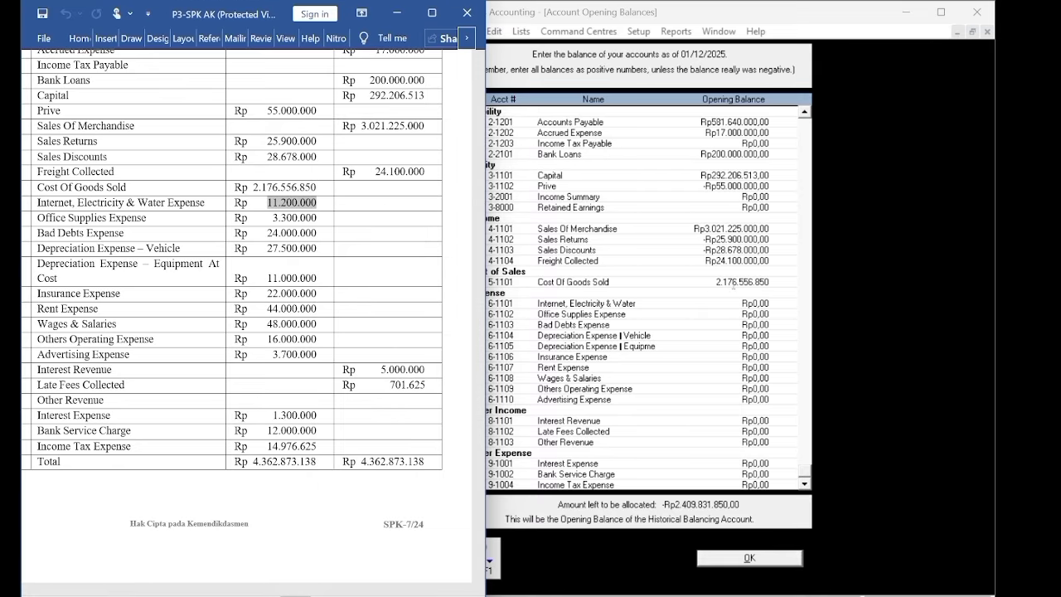
{"action": "left_click", "coordinate": [733, 326]}
{"action": "left_click", "coordinate": [746, 303]}
{"action": "right_click", "coordinate": [744, 305]}
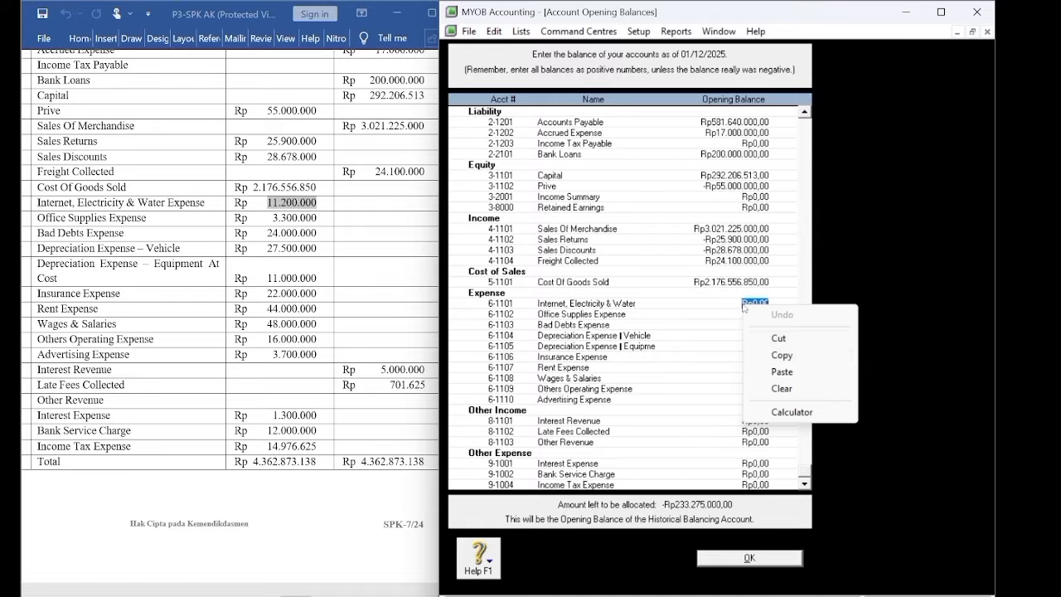
{"action": "left_click", "coordinate": [780, 372]}
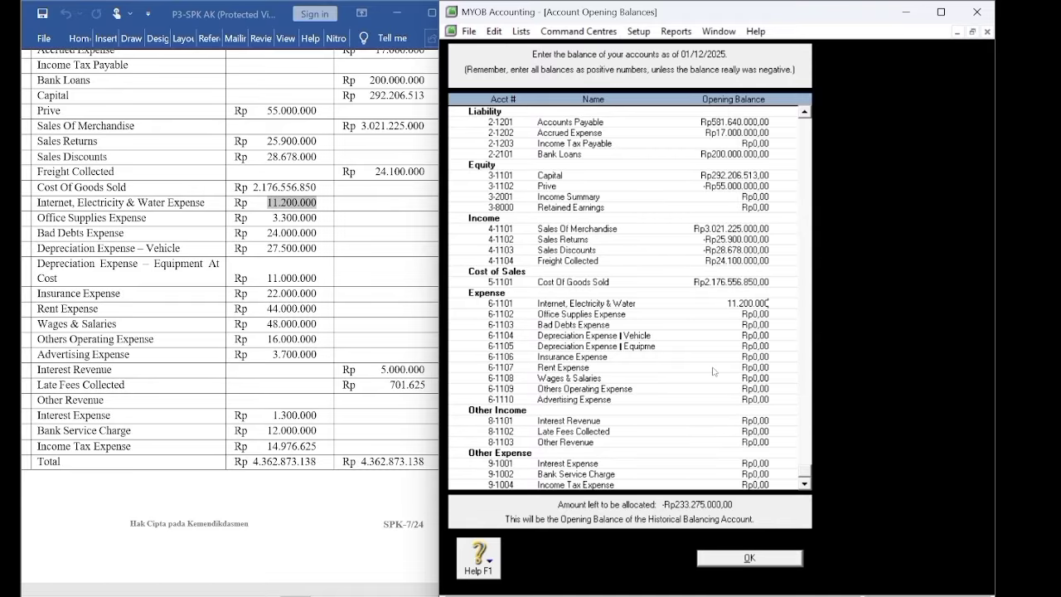
{"action": "key", "text": "Tab"}
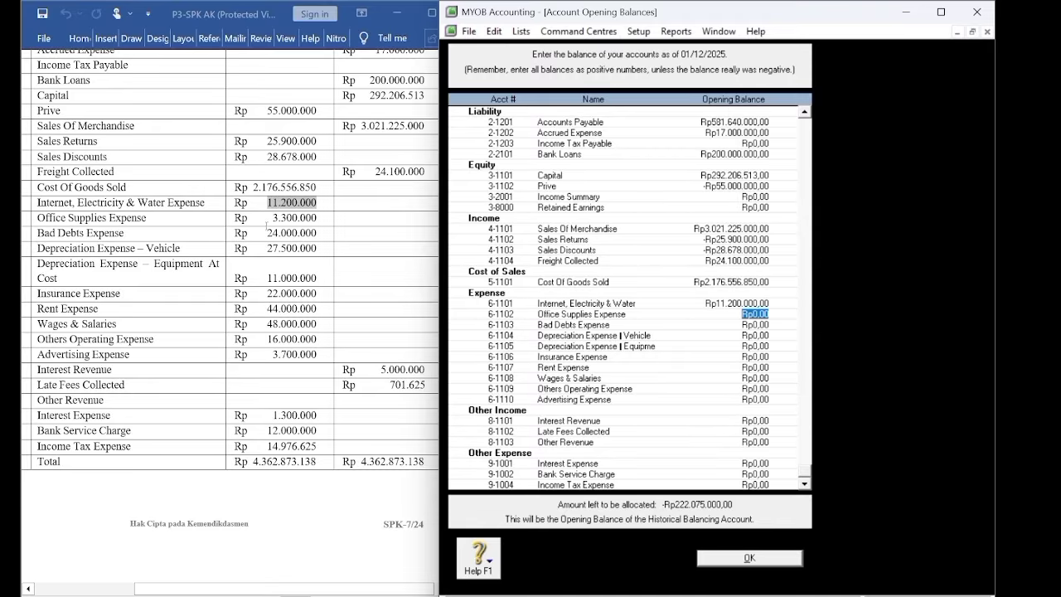
Enter 3.300.000 as the Office Supplies Expense (6-1102) opening balance.
{"action": "left_click", "coordinate": [305, 218]}
{"action": "double_click", "coordinate": [305, 217]}
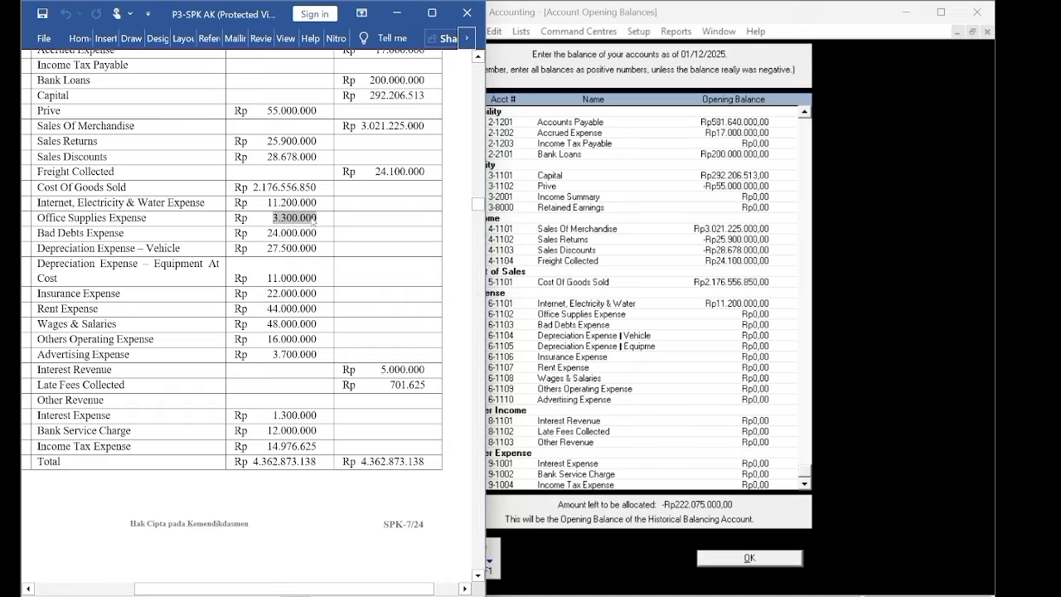
{"action": "right_click", "coordinate": [315, 217]}
{"action": "left_click", "coordinate": [346, 271]}
{"action": "left_click", "coordinate": [749, 314]}
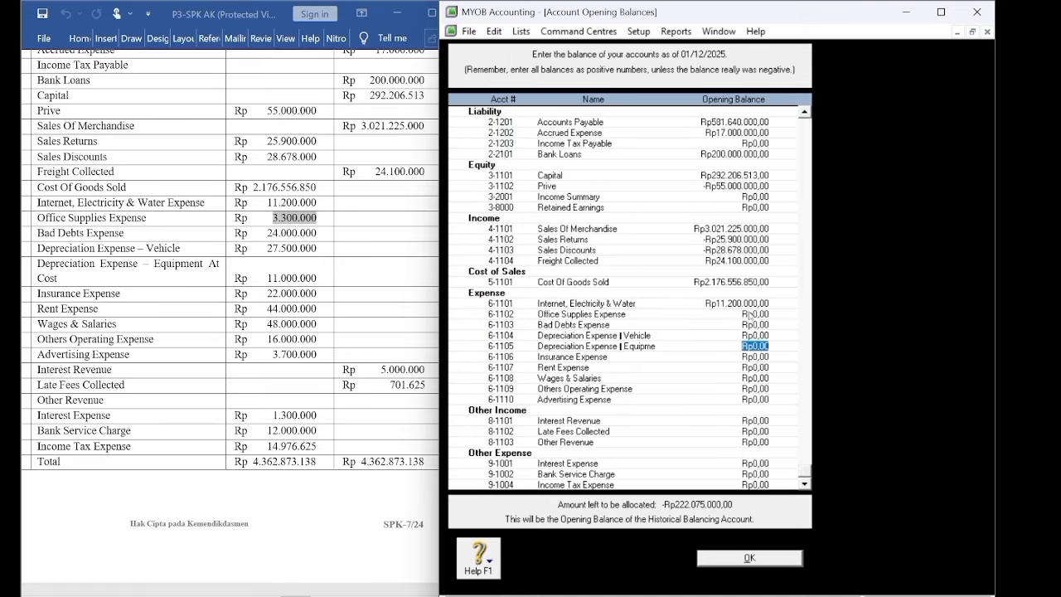
{"action": "right_click", "coordinate": [750, 316]}
{"action": "left_click", "coordinate": [770, 380]}
{"action": "key", "text": "Tab"}
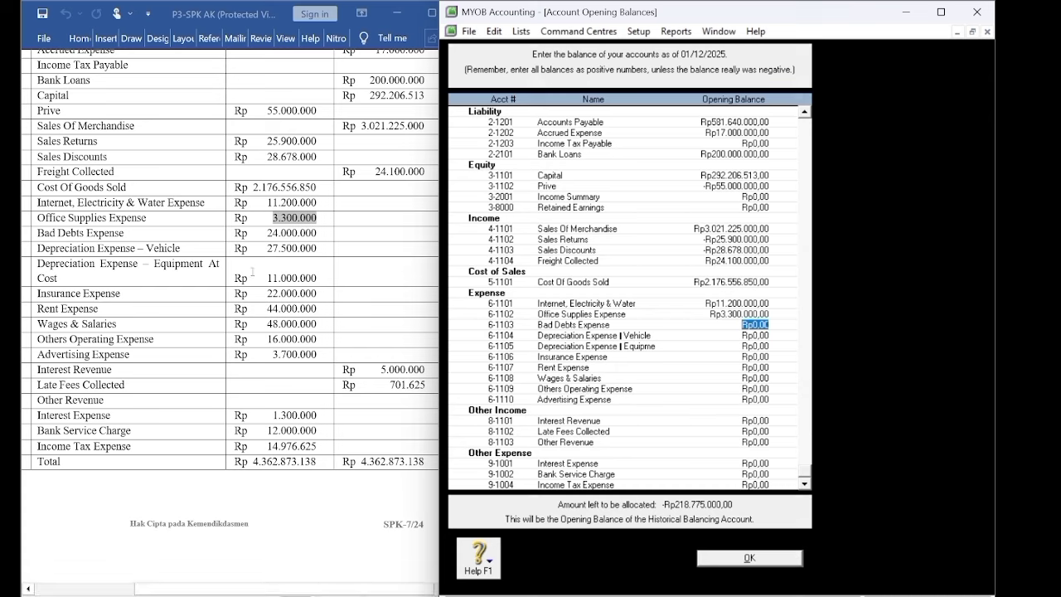
Enter 24.000.000 as the Bad Debts Expense (6-1103) opening balance.
{"action": "left_click_drag", "start_coordinate": [267, 237], "coordinate": [320, 238]}
{"action": "right_click", "coordinate": [315, 236]}
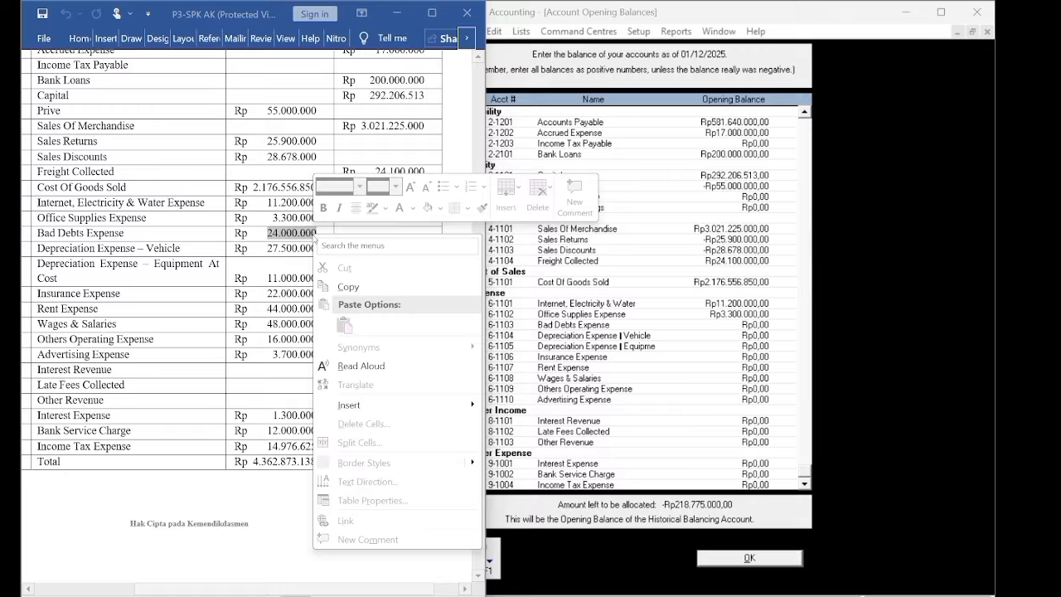
{"action": "left_click", "coordinate": [342, 287]}
{"action": "left_click", "coordinate": [755, 378]}
{"action": "left_click", "coordinate": [755, 326]}
{"action": "right_click", "coordinate": [751, 323]}
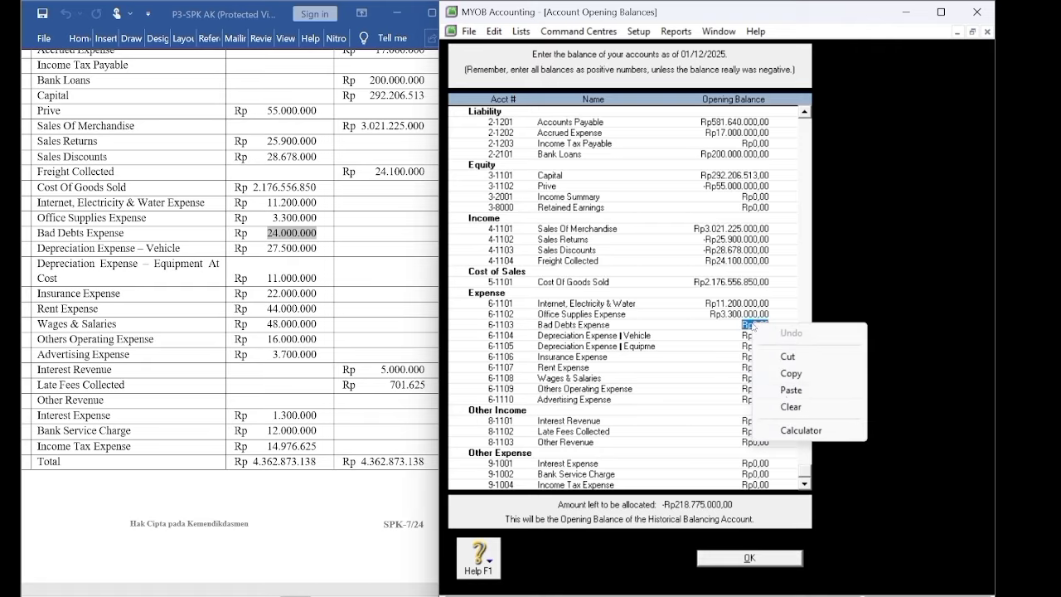
{"action": "left_click", "coordinate": [783, 388]}
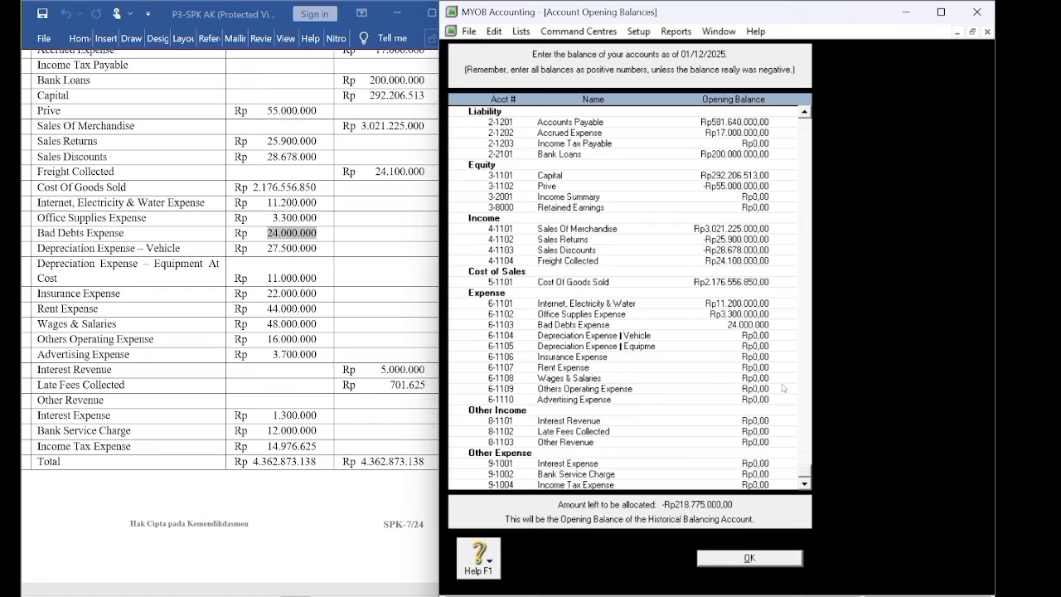
{"action": "key", "text": "Tab"}
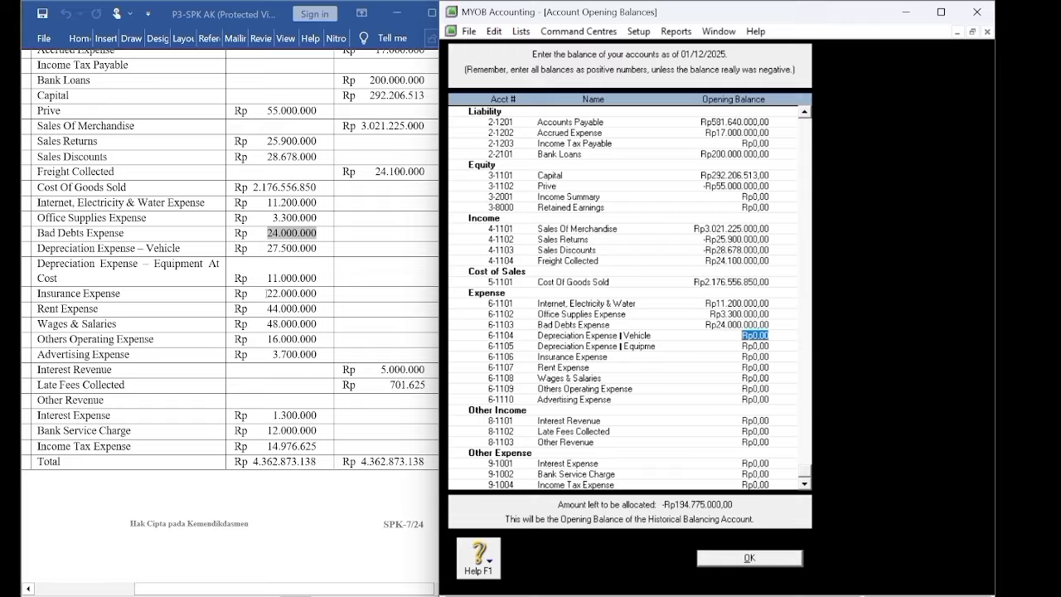
Enter 27.500.000 as the Depreciation Expense – Vehicle (6-1104) opening balance.
{"action": "left_click_drag", "start_coordinate": [267, 249], "coordinate": [317, 248]}
{"action": "right_click", "coordinate": [315, 251]}
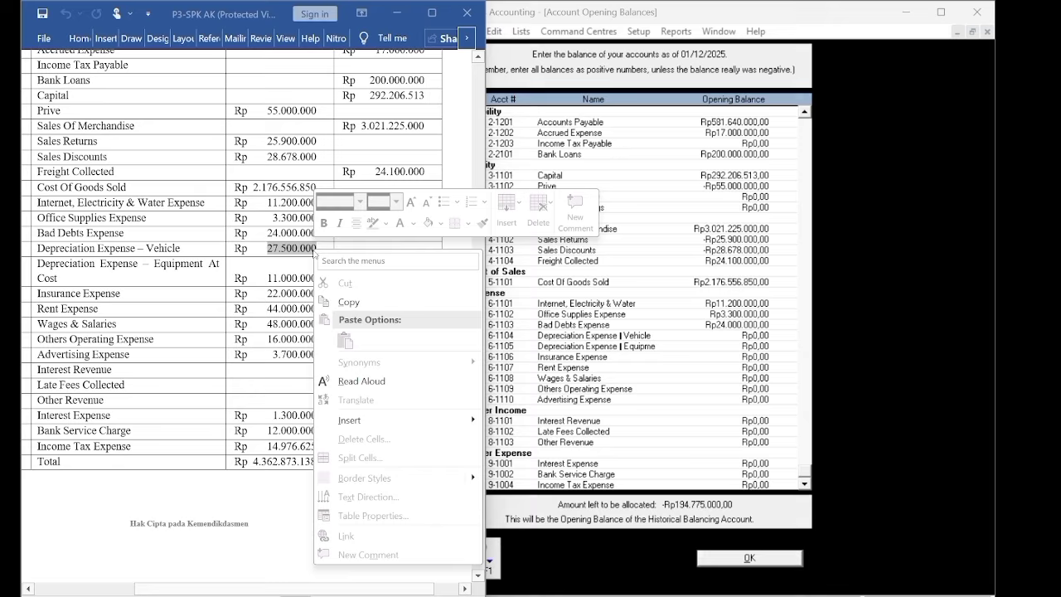
{"action": "left_click", "coordinate": [341, 303]}
{"action": "left_click", "coordinate": [678, 330]}
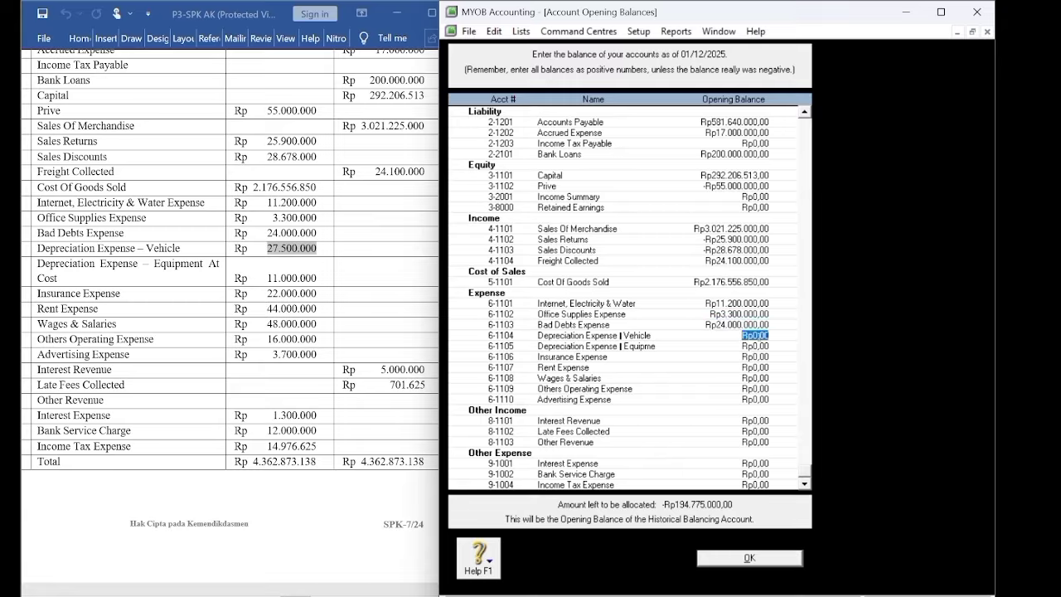
{"action": "right_click", "coordinate": [756, 336]}
{"action": "left_click", "coordinate": [796, 404]}
{"action": "key", "text": "Tab"}
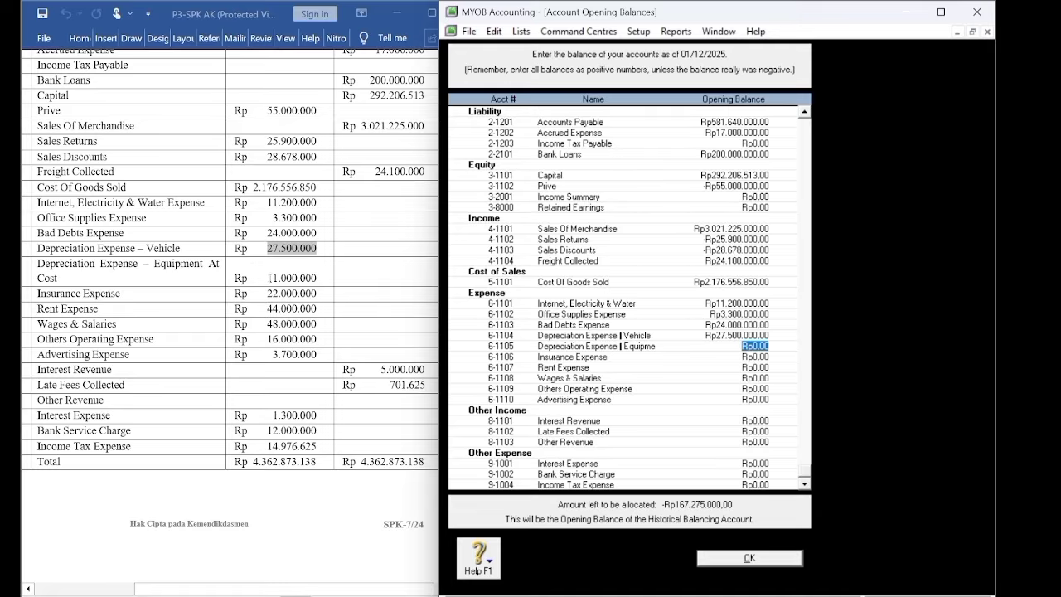
Enter 11.000.000 as the equipment depreciation (6-1105) opening balance.
{"action": "left_click_drag", "start_coordinate": [268, 277], "coordinate": [317, 278]}
{"action": "right_click", "coordinate": [307, 285]}
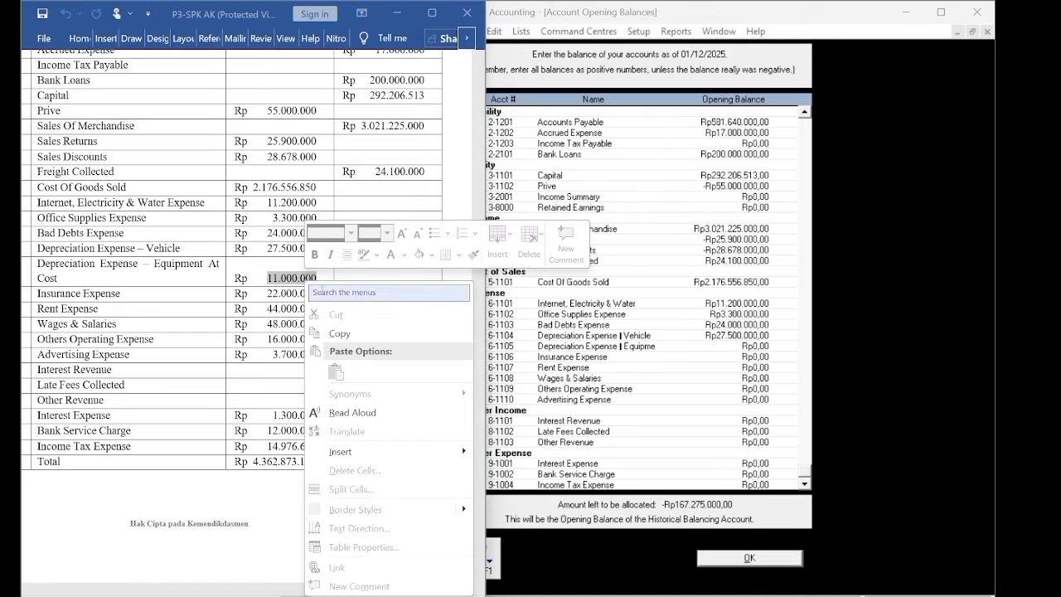
{"action": "left_click", "coordinate": [339, 335]}
{"action": "left_click", "coordinate": [631, 402]}
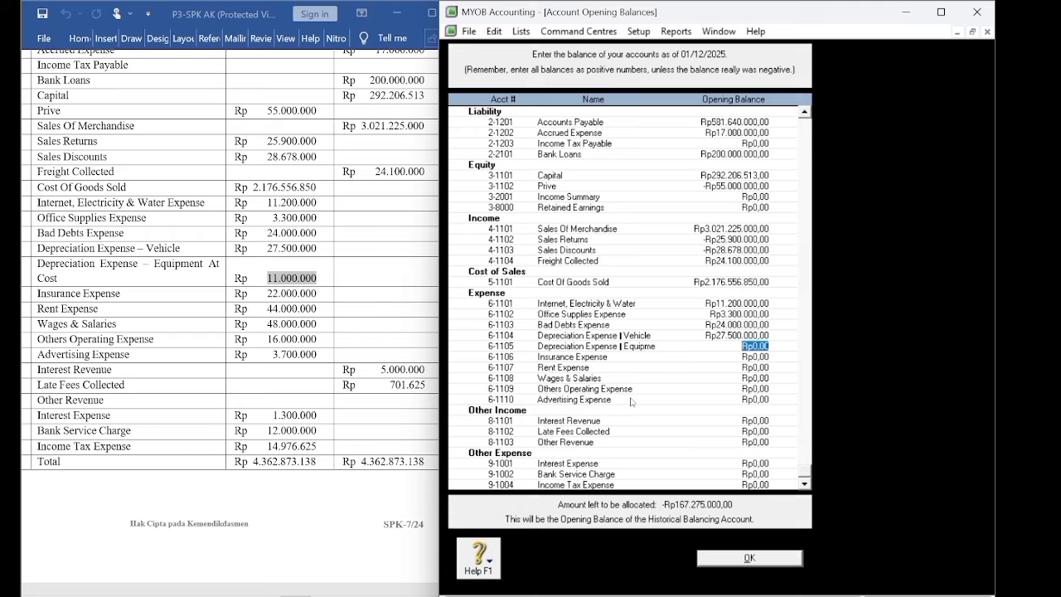
{"action": "right_click", "coordinate": [764, 346]}
{"action": "left_click", "coordinate": [779, 415]}
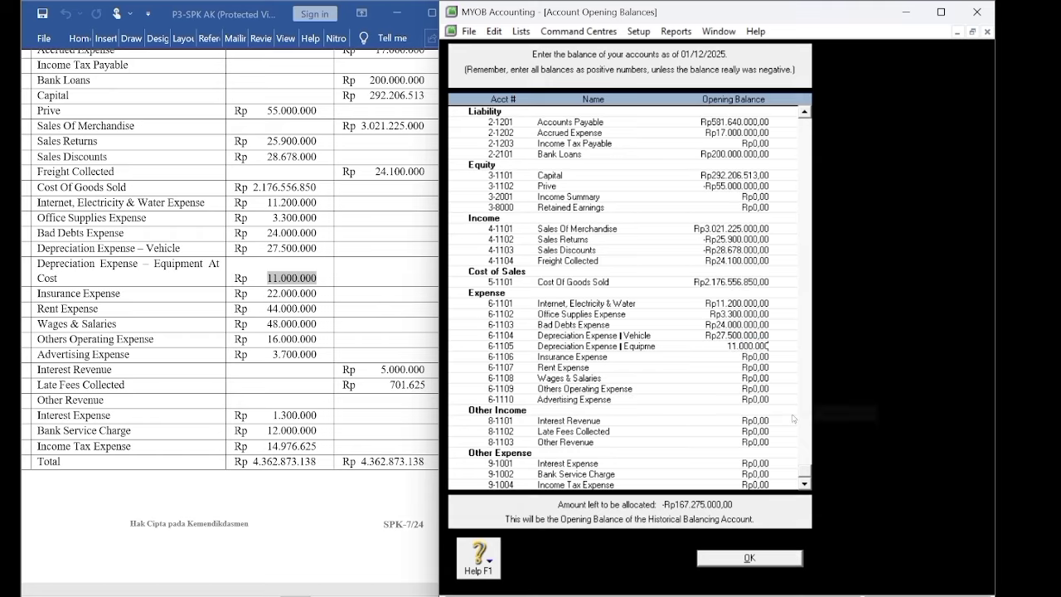
{"action": "left_click", "coordinate": [746, 400]}
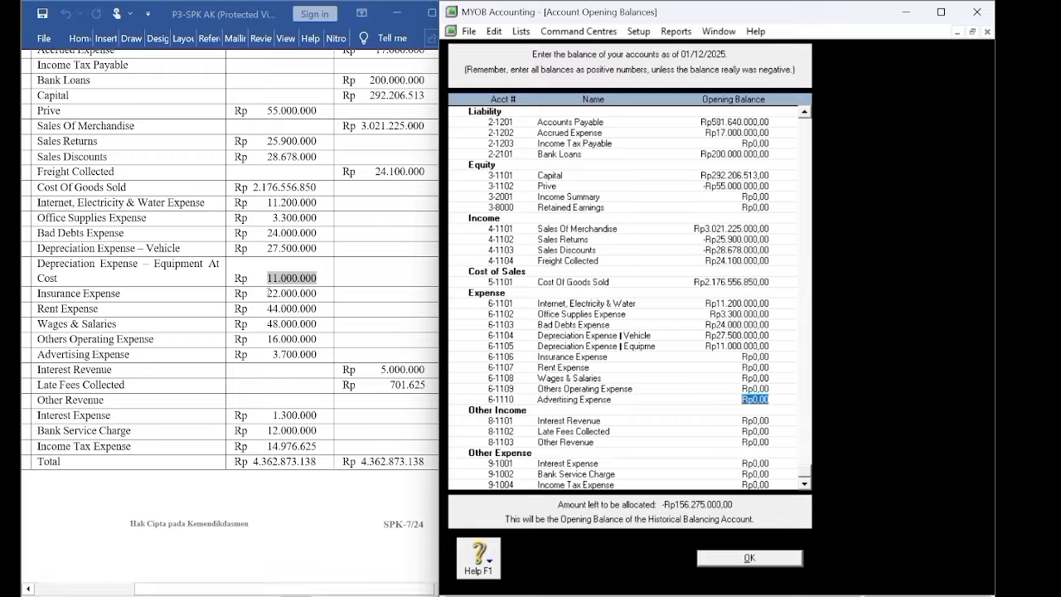
Enter 22.000.000 as the Insurance Expense (6-1106) opening balance.
{"action": "left_click_drag", "start_coordinate": [267, 293], "coordinate": [318, 290]}
{"action": "right_click", "coordinate": [313, 296]}
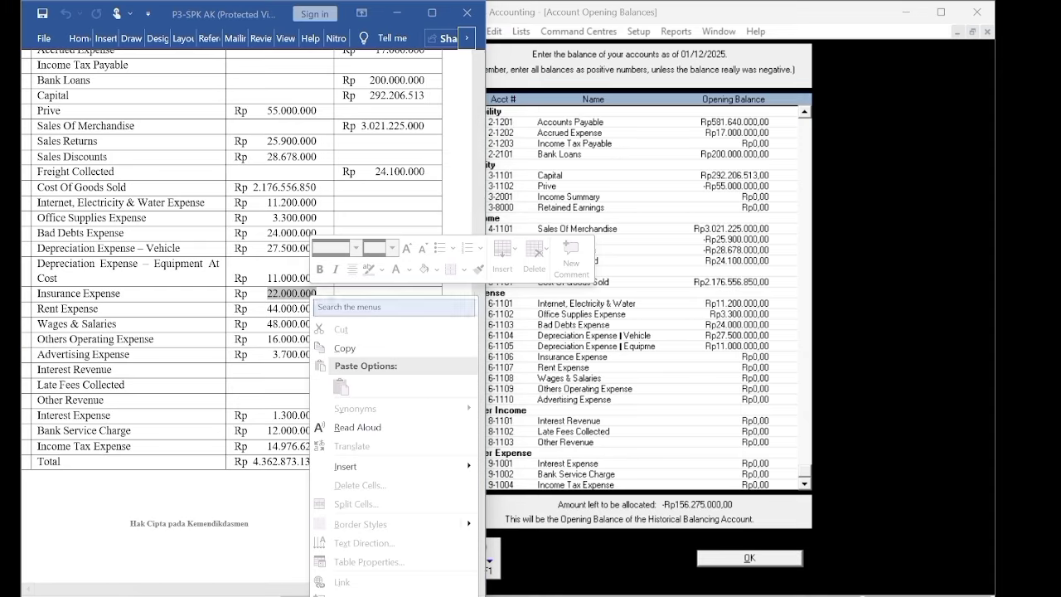
{"action": "left_click", "coordinate": [352, 347]}
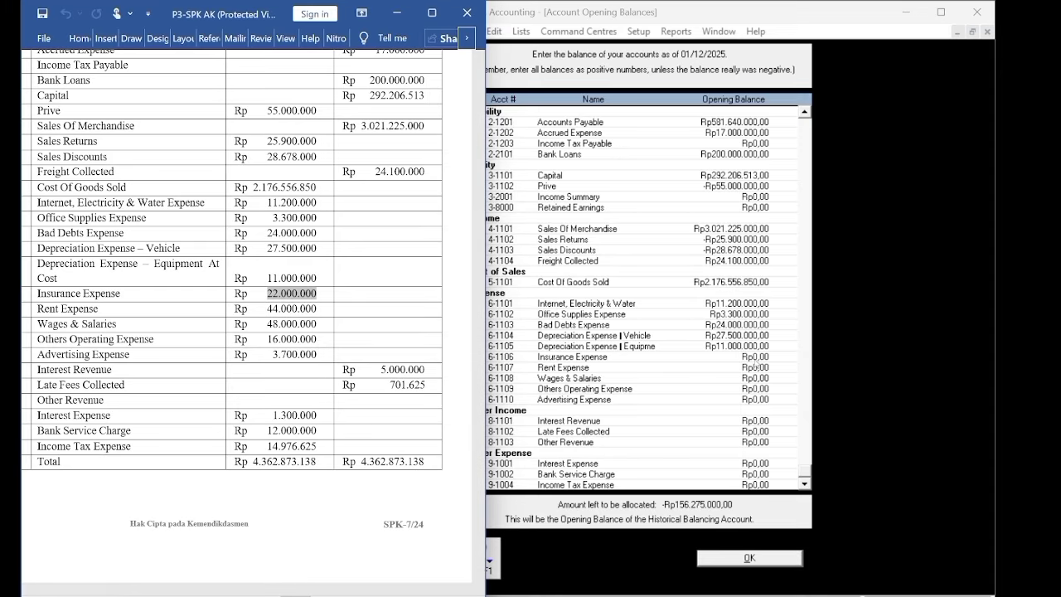
{"action": "left_click", "coordinate": [756, 357]}
{"action": "right_click", "coordinate": [756, 358]}
{"action": "left_click", "coordinate": [794, 427]}
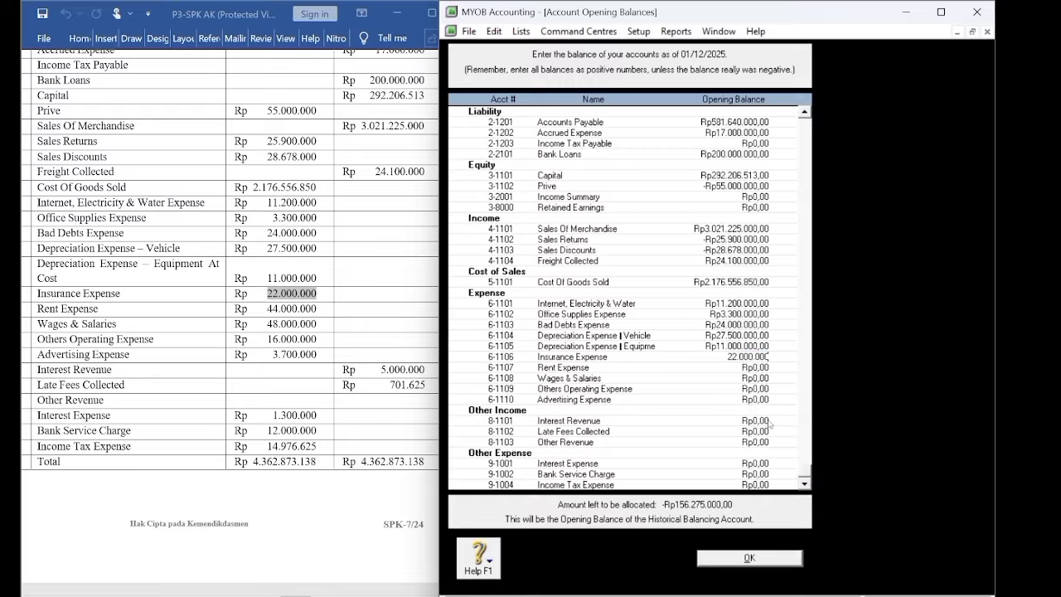
{"action": "key", "text": "Tab"}
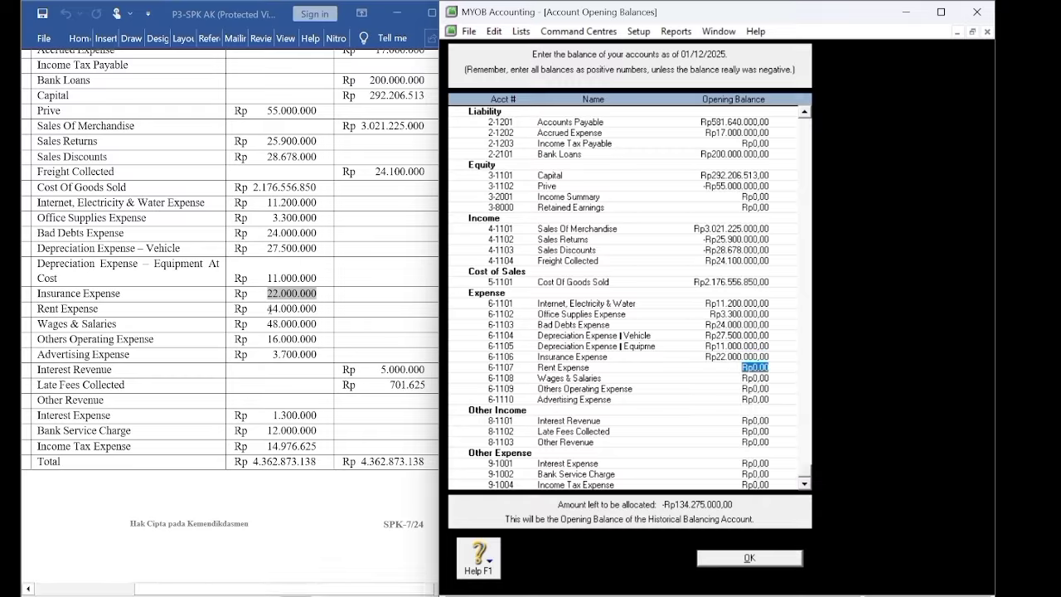
Enter 44.000.000 as the Rent Expense opening balance.
{"action": "left_click", "coordinate": [268, 309]}
{"action": "left_click_drag", "start_coordinate": [269, 308], "coordinate": [314, 308]}
{"action": "right_click", "coordinate": [314, 308]}
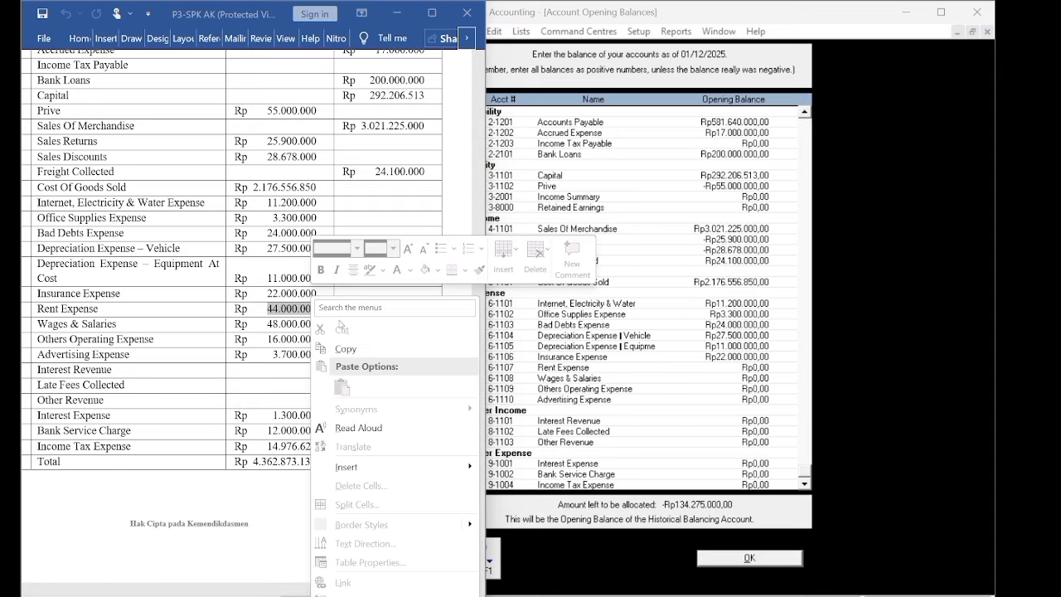
{"action": "left_click", "coordinate": [357, 348]}
{"action": "left_click", "coordinate": [738, 370]}
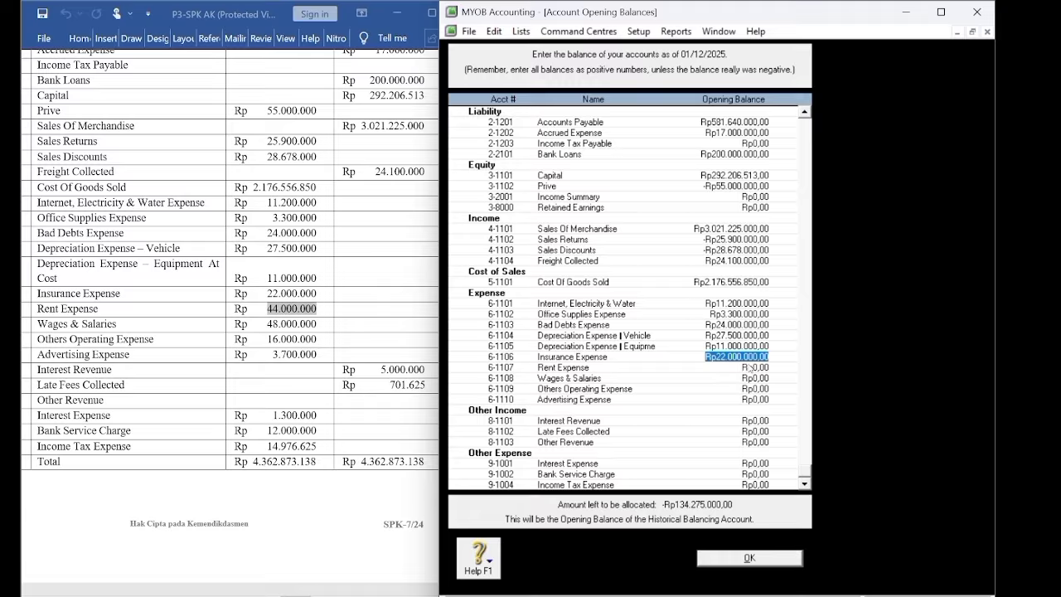
{"action": "left_click", "coordinate": [748, 369]}
{"action": "right_click", "coordinate": [748, 367]}
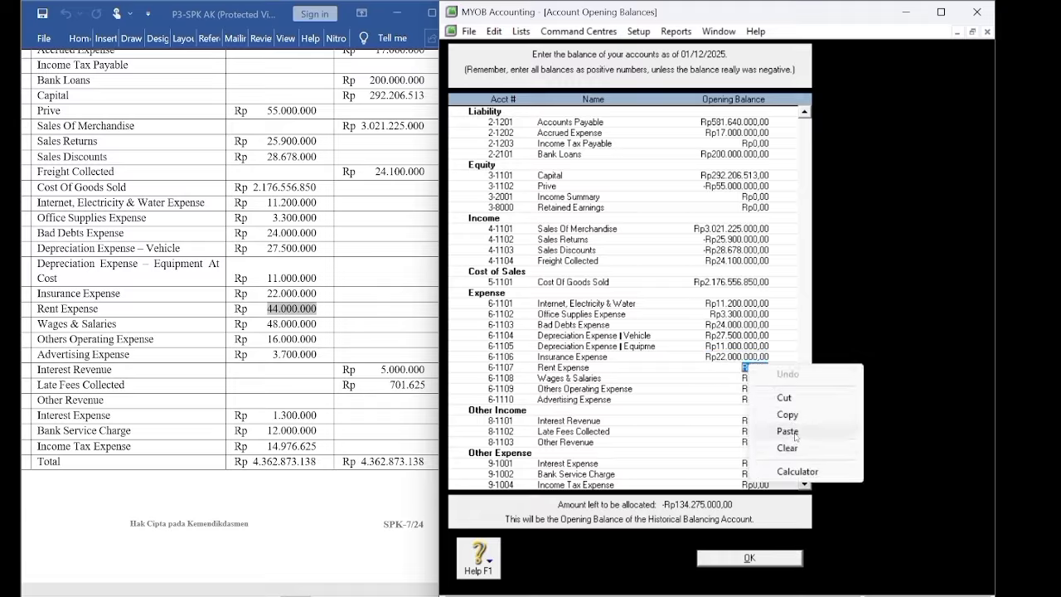
{"action": "left_click", "coordinate": [783, 431]}
{"action": "key", "text": "Tab"}
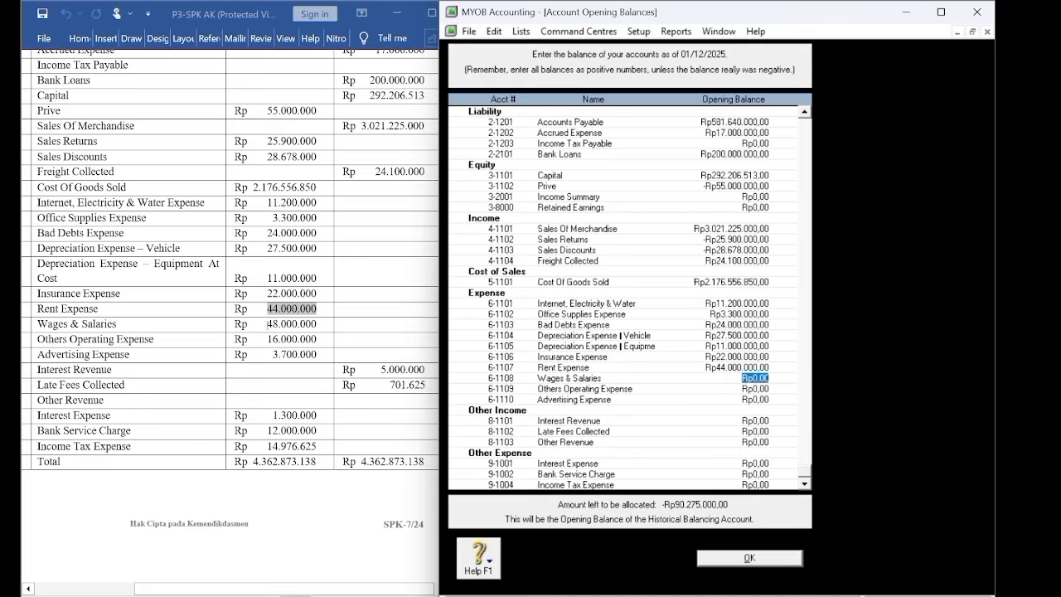
Enter 48.000.000 as the Wages & Salaries opening balance.
{"action": "left_click_drag", "start_coordinate": [266, 324], "coordinate": [323, 324]}
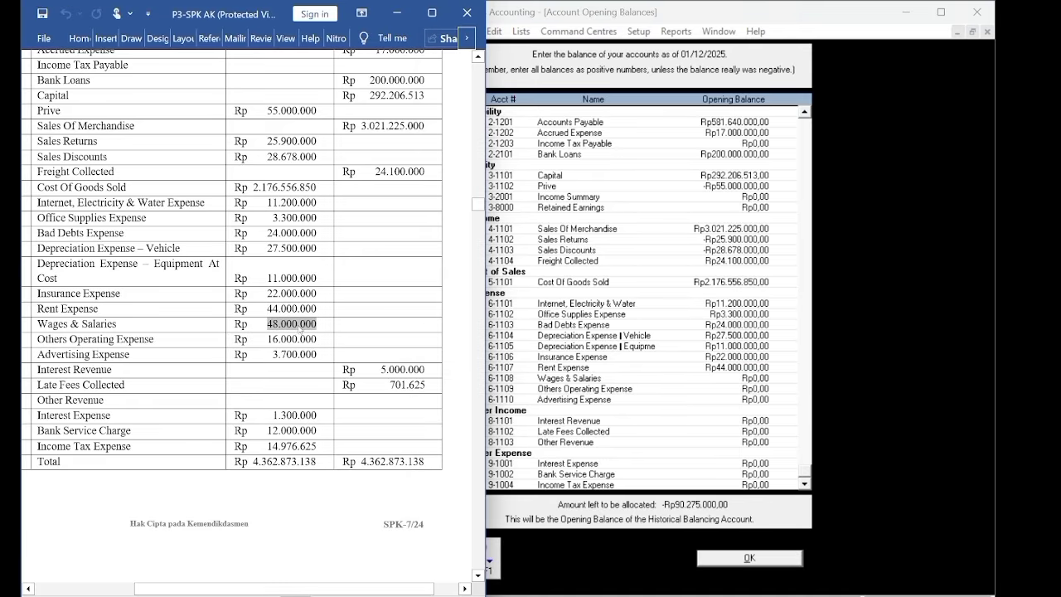
{"action": "right_click", "coordinate": [299, 329]}
{"action": "left_click", "coordinate": [384, 66]}
{"action": "left_click", "coordinate": [757, 378]}
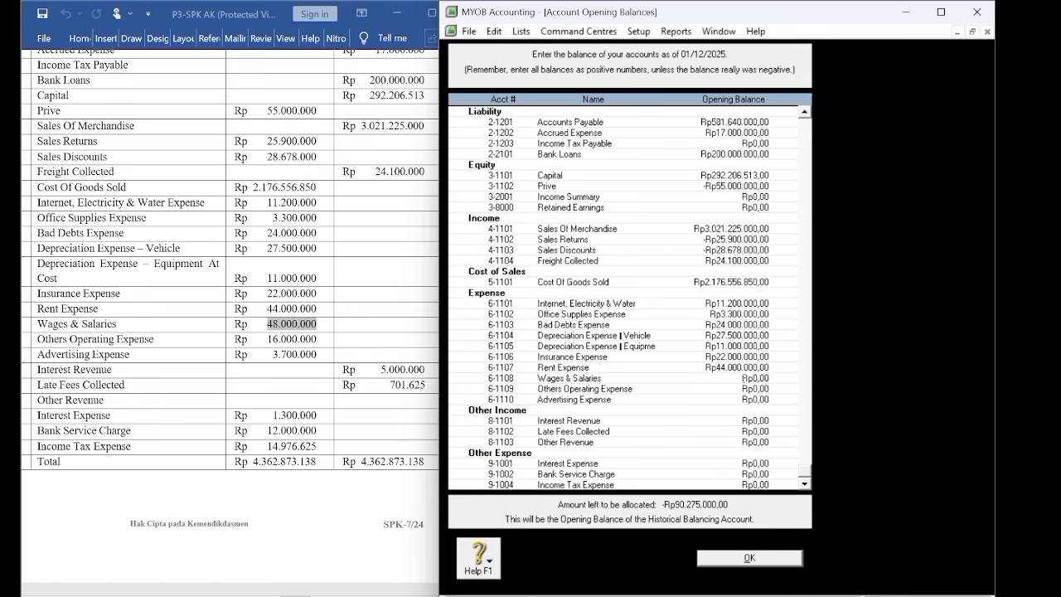
{"action": "left_click_drag", "start_coordinate": [741, 378], "coordinate": [773, 377]}
{"action": "right_click", "coordinate": [772, 378]}
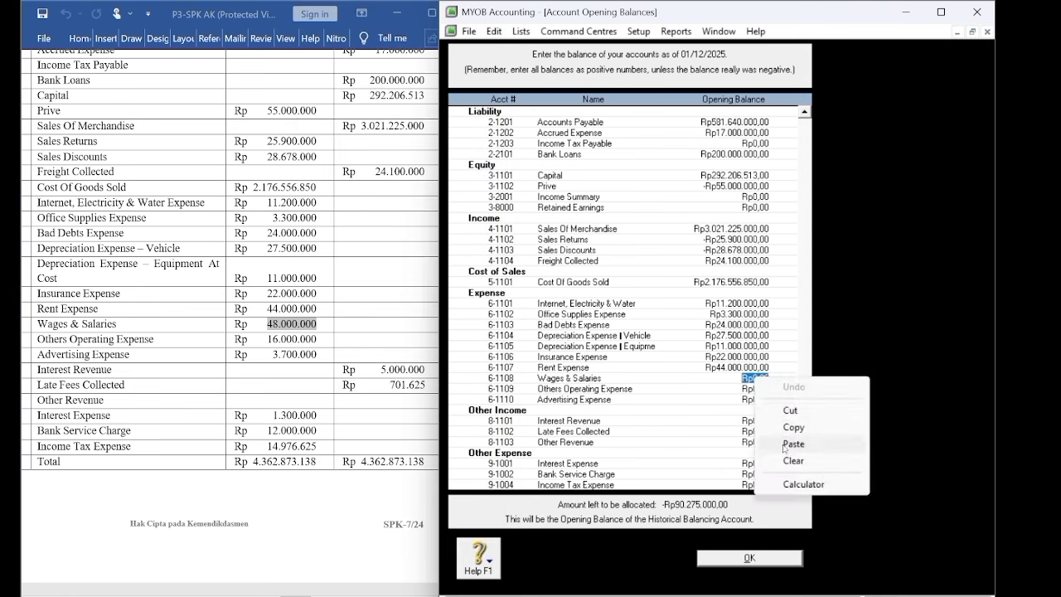
{"action": "left_click", "coordinate": [783, 445]}
{"action": "key", "text": "Tab"}
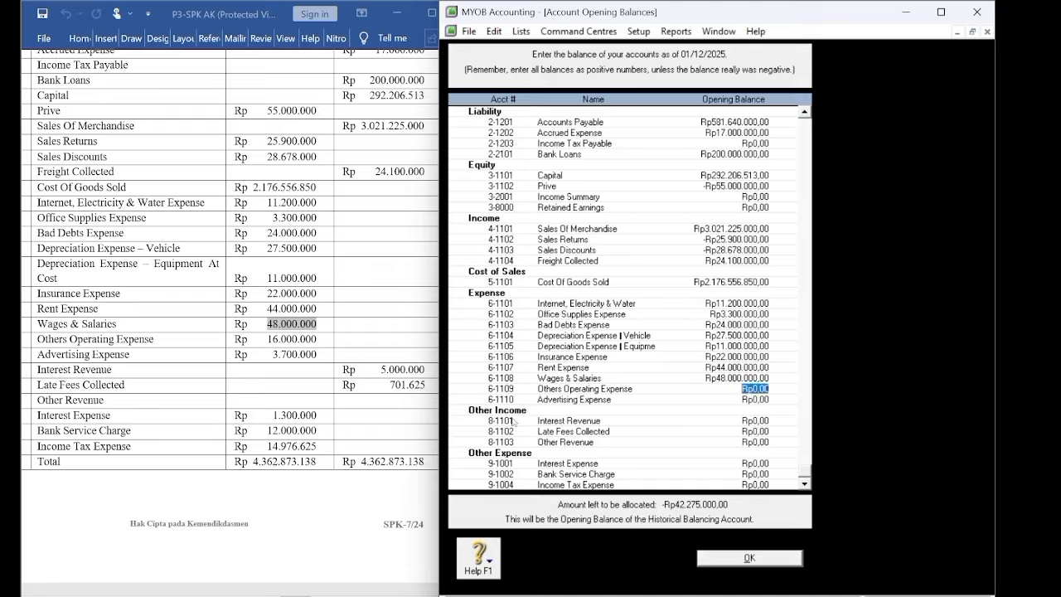
Enter 16.000.000 as the Others Operating Expense opening balance.
{"action": "left_click", "coordinate": [266, 339]}
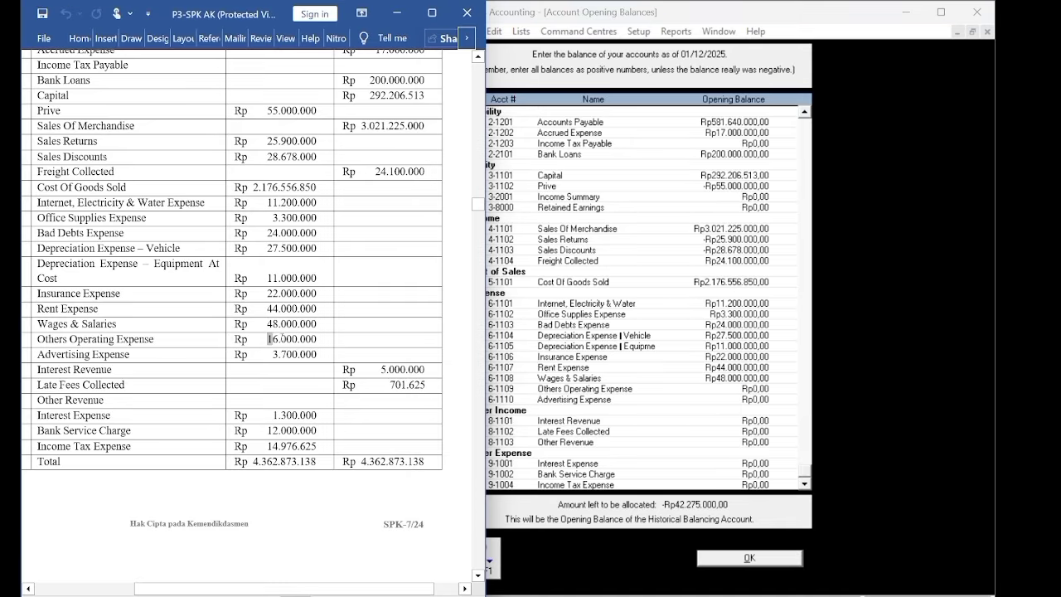
{"action": "left_click_drag", "start_coordinate": [267, 339], "coordinate": [318, 339]}
{"action": "right_click", "coordinate": [303, 343]}
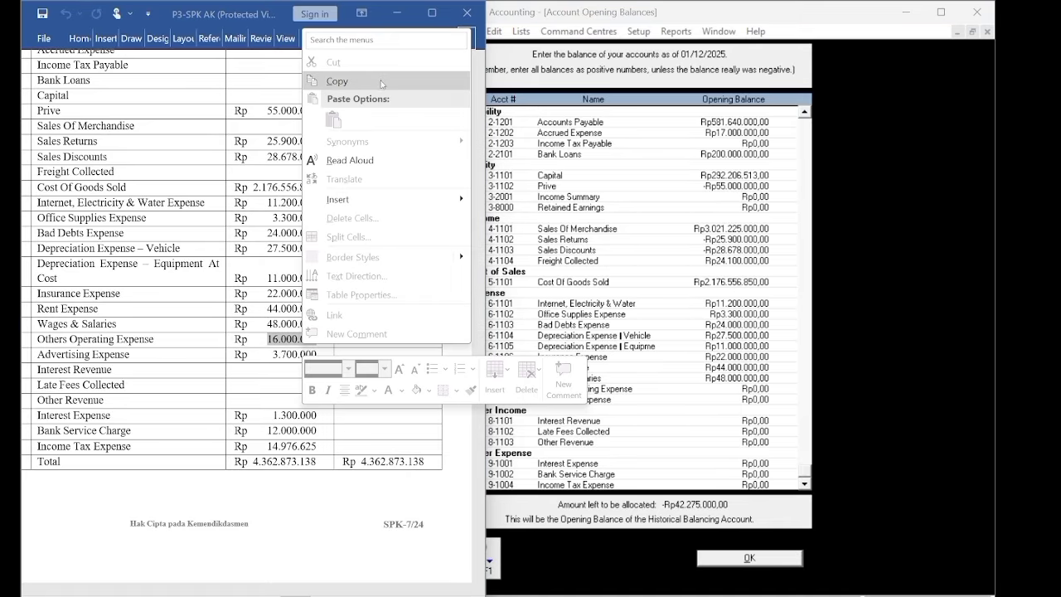
{"action": "left_click", "coordinate": [336, 80]}
{"action": "left_click", "coordinate": [754, 389]}
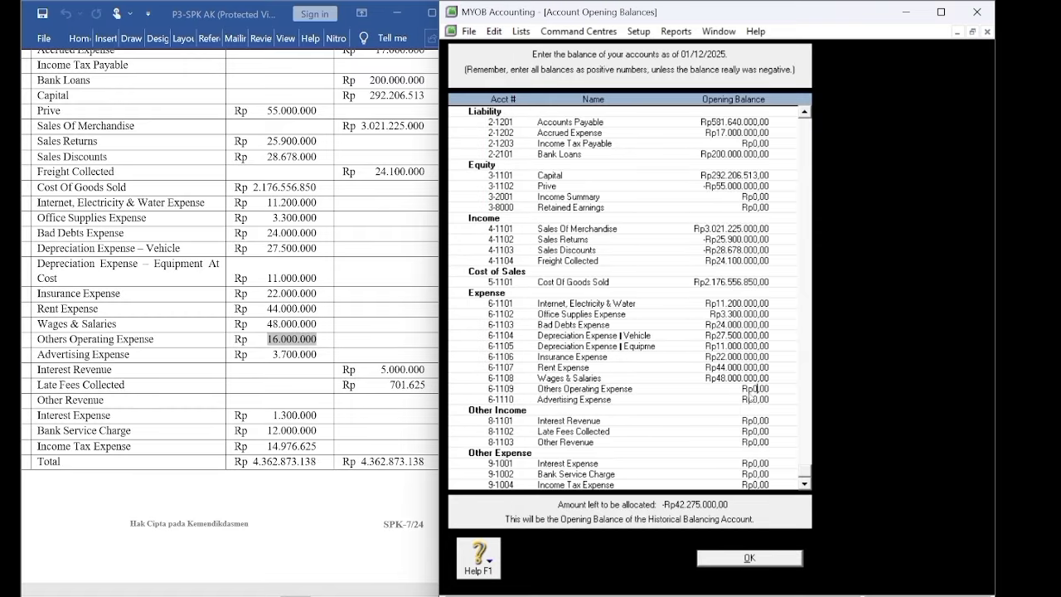
{"action": "right_click", "coordinate": [753, 386]}
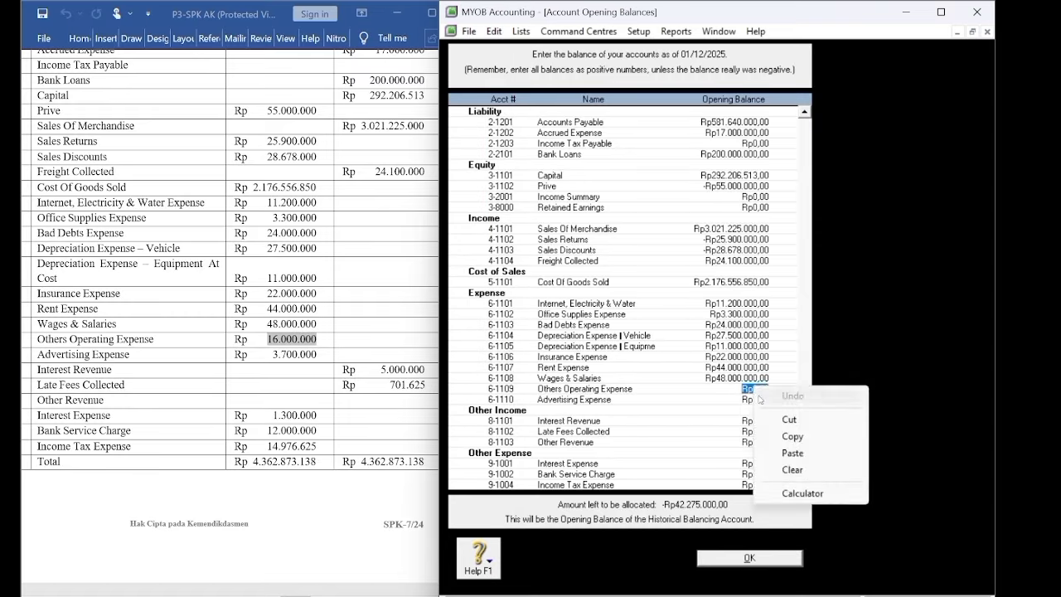
{"action": "left_click", "coordinate": [779, 454]}
{"action": "key", "text": "Tab"}
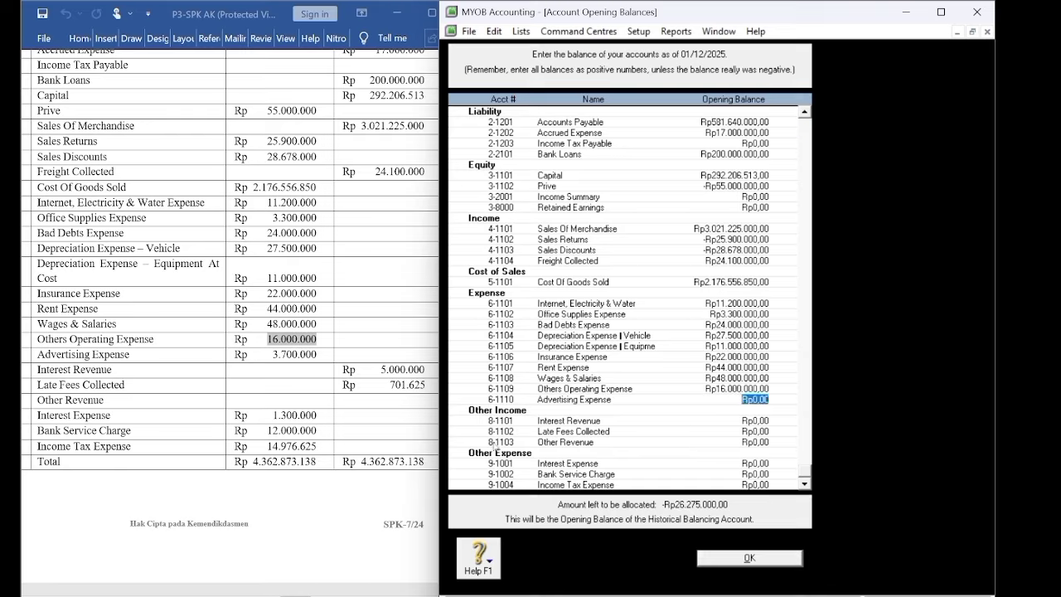
Enter 3.700.000 as the Advertising Expense opening balance.
{"action": "left_click", "coordinate": [273, 354]}
{"action": "left_click_drag", "start_coordinate": [272, 354], "coordinate": [318, 355]}
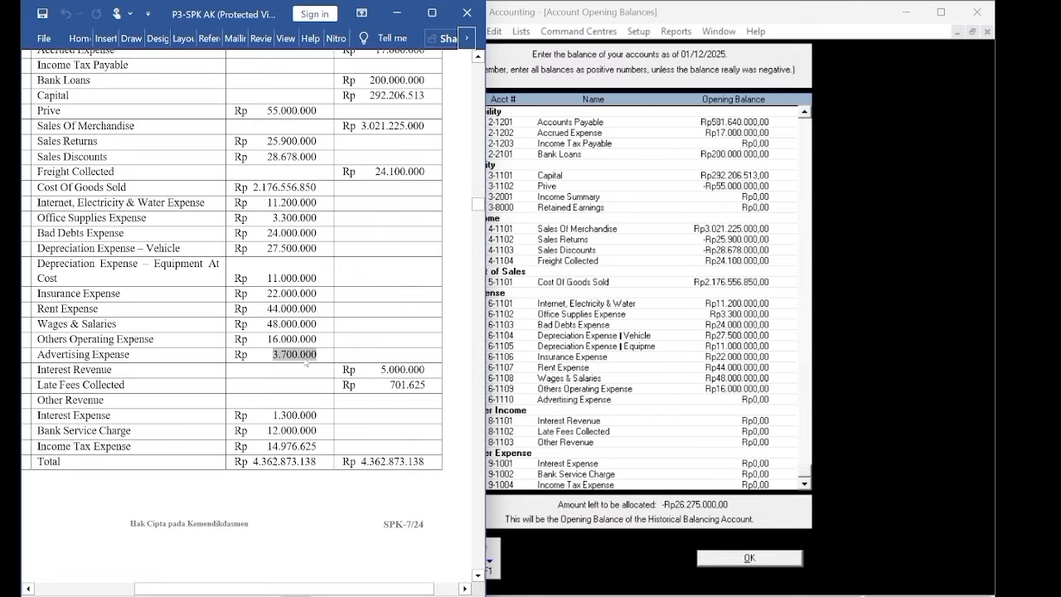
{"action": "right_click", "coordinate": [306, 362]}
{"action": "left_click", "coordinate": [365, 98]}
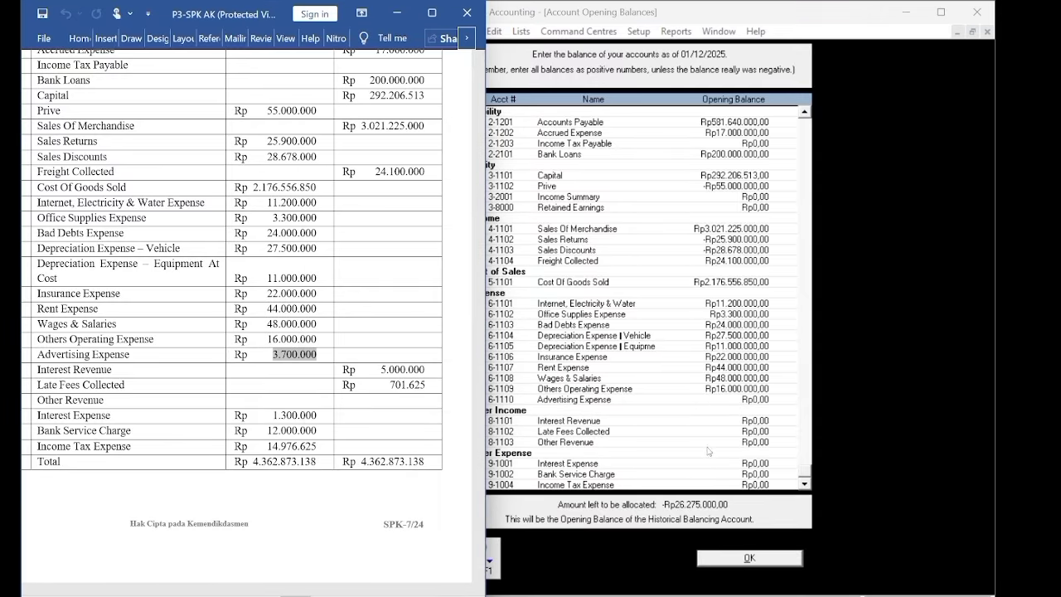
{"action": "left_click", "coordinate": [709, 451]}
{"action": "left_click", "coordinate": [762, 400]}
{"action": "right_click", "coordinate": [763, 400]}
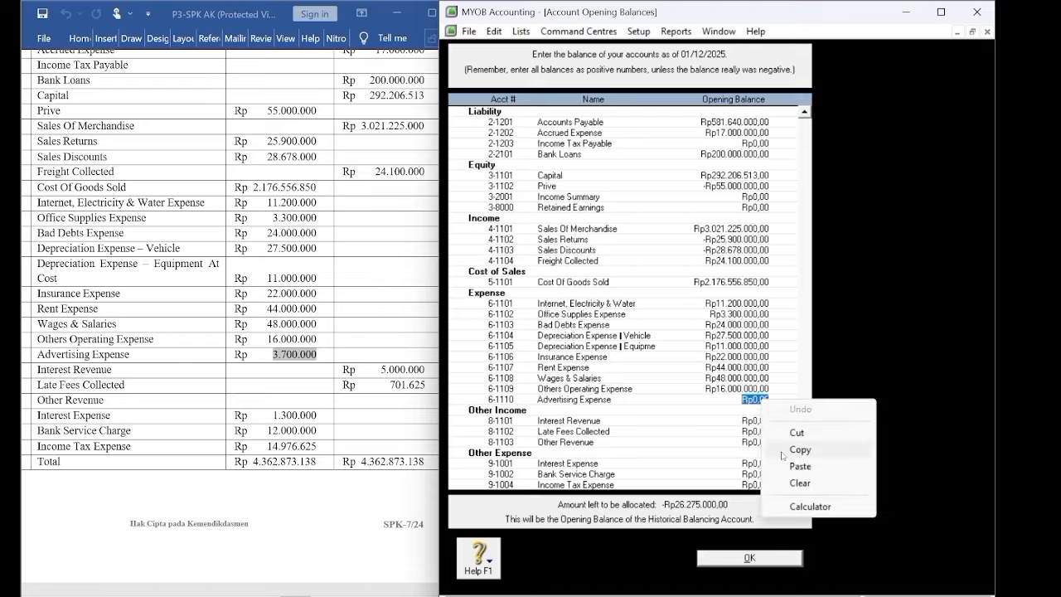
{"action": "left_click", "coordinate": [792, 466]}
{"action": "key", "text": "Tab"}
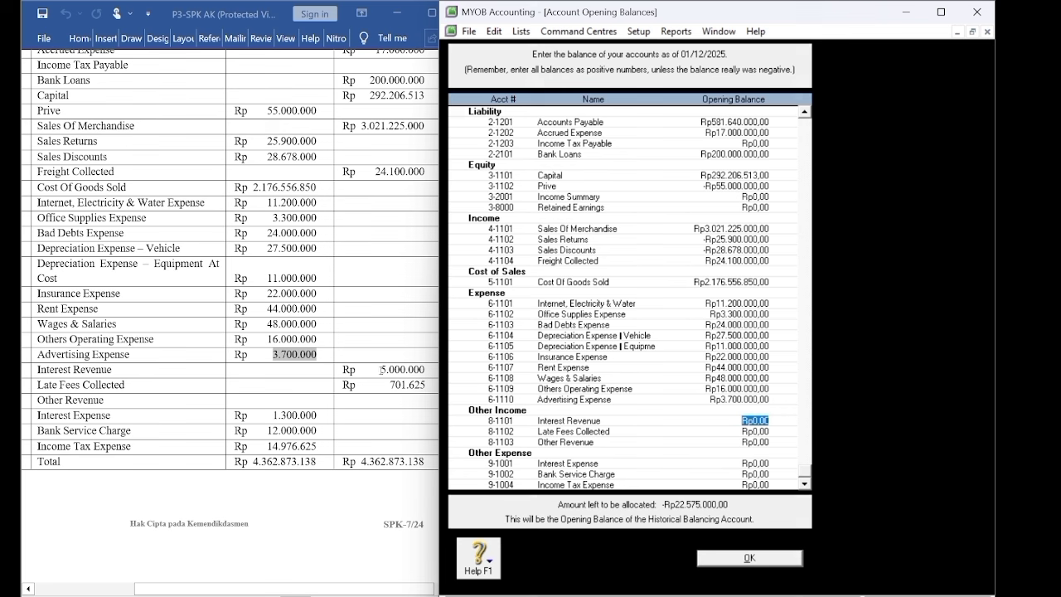
Paste 5.000.000 from the trial balance as the Interest Revenue opening balance.
{"action": "left_click", "coordinate": [380, 369]}
{"action": "left_click_drag", "start_coordinate": [381, 370], "coordinate": [424, 369]}
{"action": "right_click", "coordinate": [422, 377]}
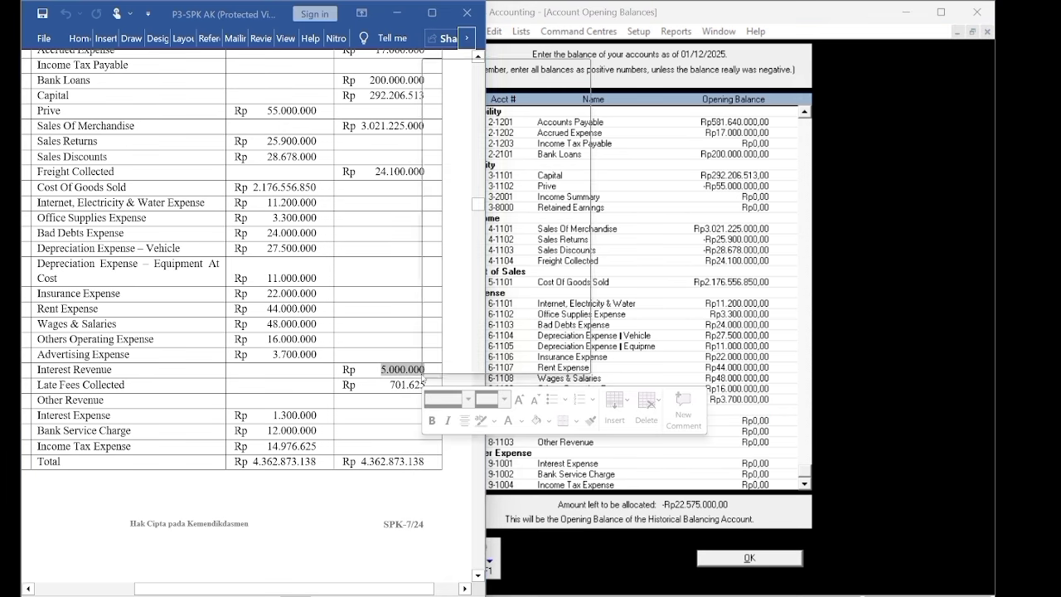
{"action": "left_click", "coordinate": [490, 109]}
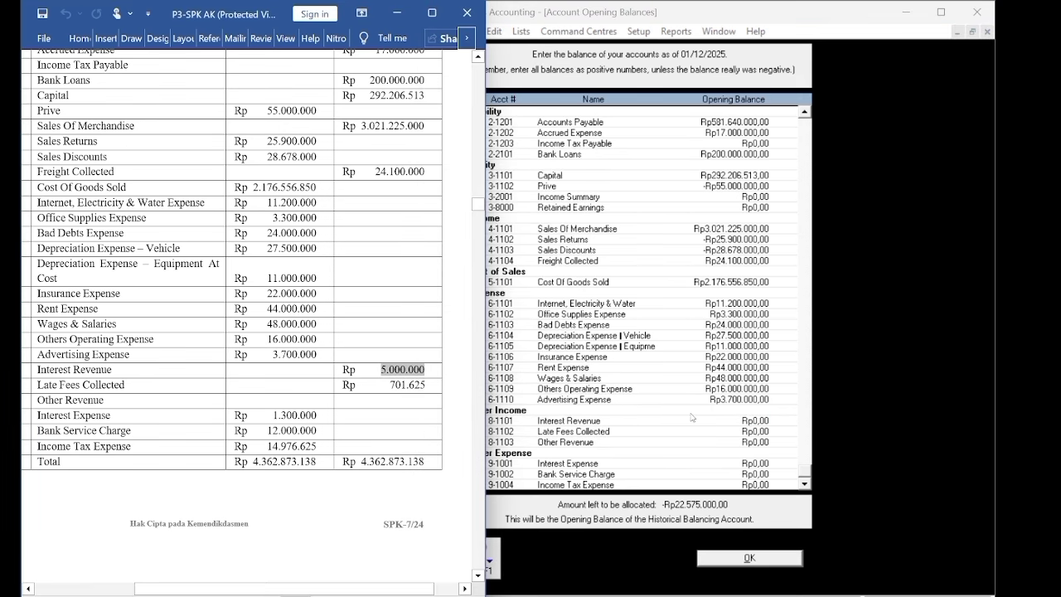
{"action": "left_click", "coordinate": [692, 418]}
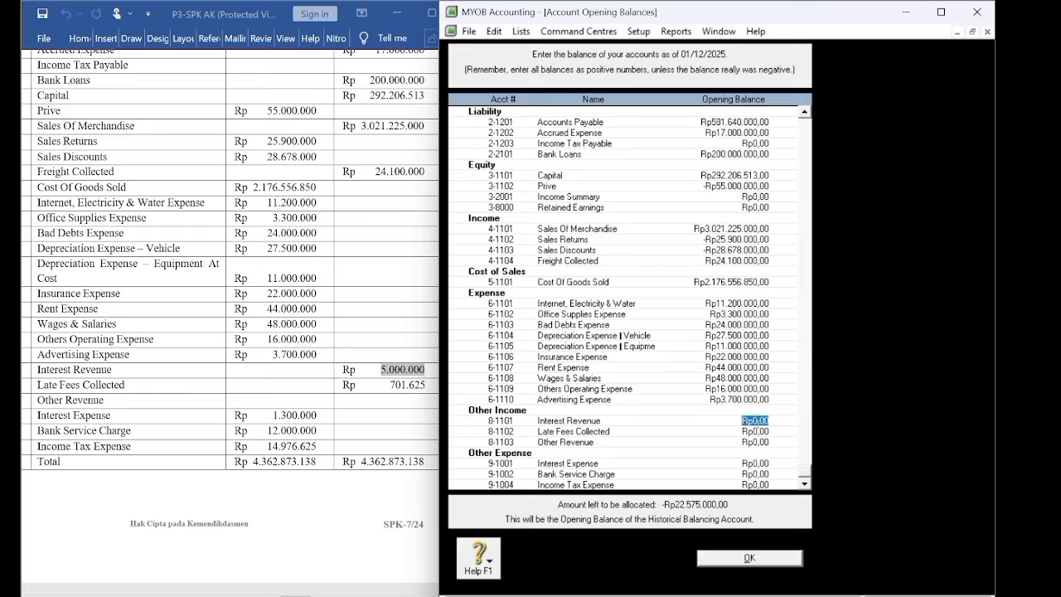
{"action": "right_click", "coordinate": [757, 425]}
{"action": "left_click", "coordinate": [793, 498]}
{"action": "key", "text": "Tab"}
Paste 701.625 as the Late Fees Collected opening balance.
{"action": "left_click", "coordinate": [390, 395]}
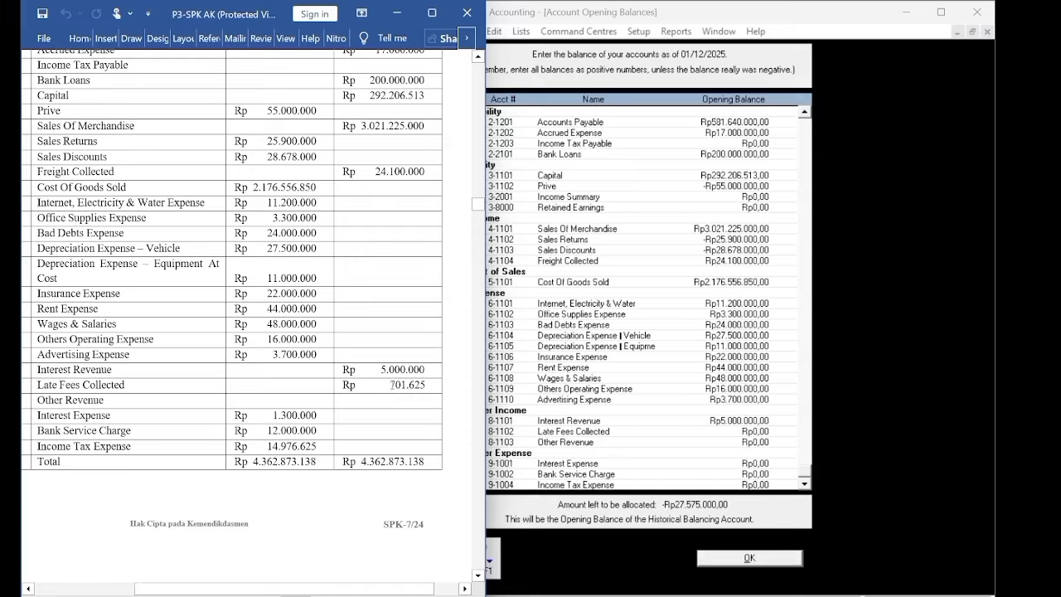
{"action": "left_click_drag", "start_coordinate": [390, 385], "coordinate": [432, 385]}
{"action": "right_click", "coordinate": [424, 385]}
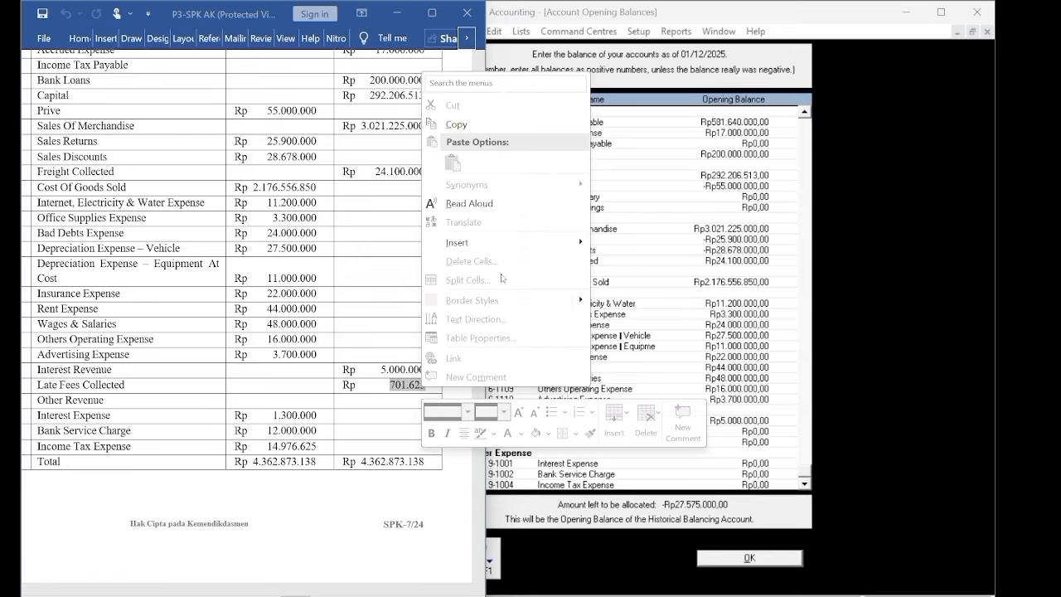
{"action": "left_click", "coordinate": [493, 124]}
{"action": "left_click", "coordinate": [715, 443]}
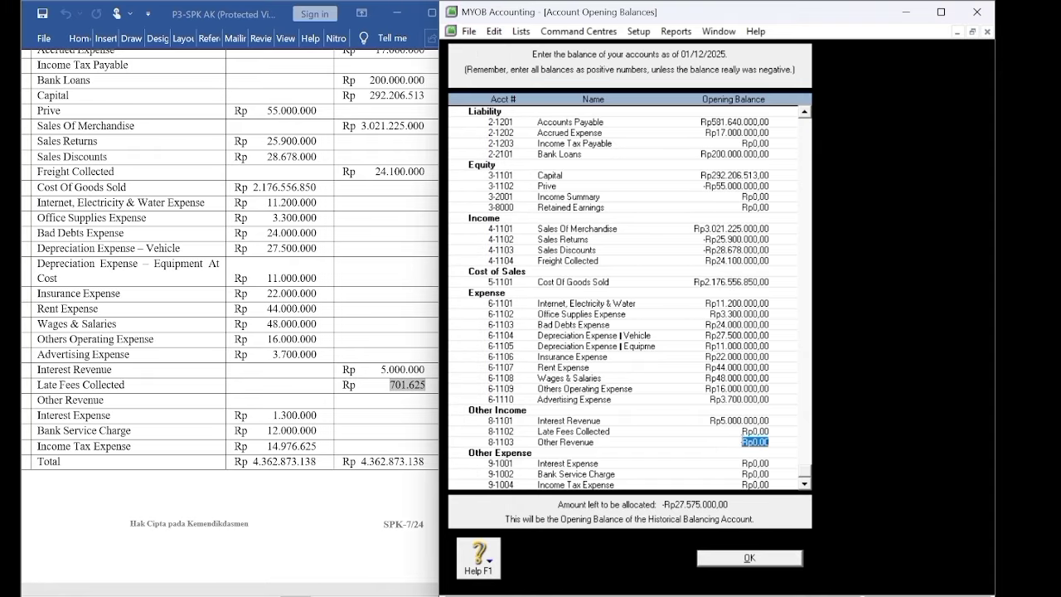
{"action": "left_click", "coordinate": [754, 431]}
{"action": "right_click", "coordinate": [754, 431]}
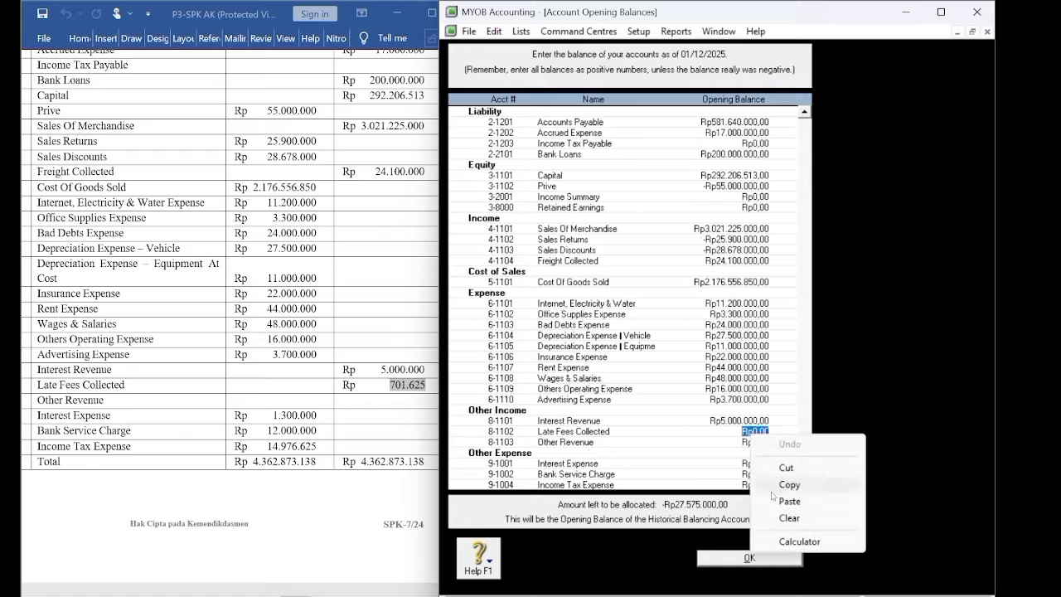
{"action": "left_click", "coordinate": [761, 499]}
{"action": "key", "text": "Tab"}
{"action": "key", "text": "Tab"}
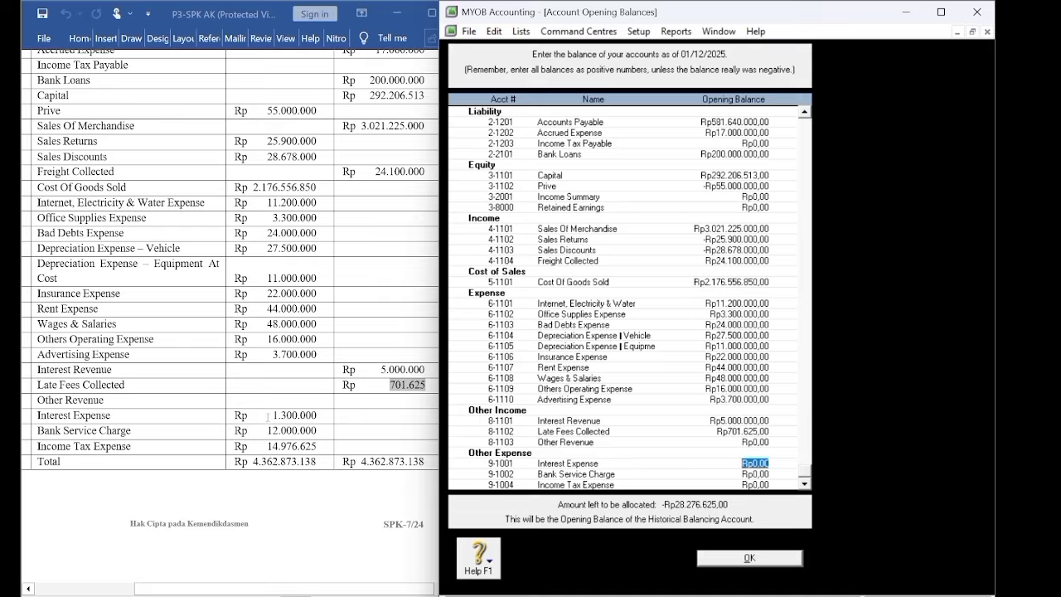
Paste 1.300.000 from the trial balance as the Interest Expense opening balance.
{"action": "left_click_drag", "start_coordinate": [274, 416], "coordinate": [328, 416]}
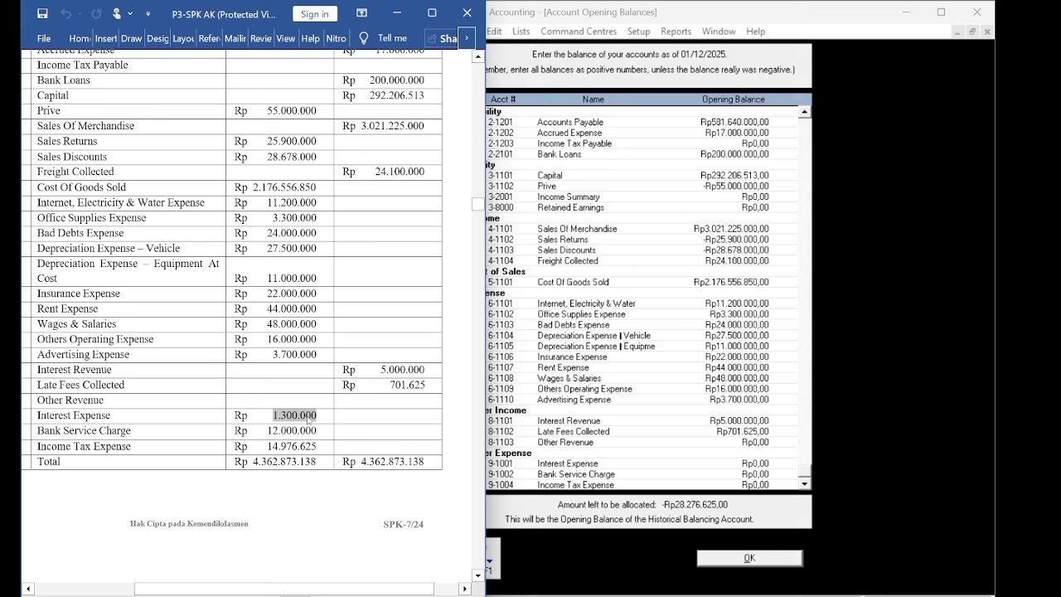
{"action": "right_click", "coordinate": [307, 417]}
{"action": "left_click", "coordinate": [409, 153]}
{"action": "left_click", "coordinate": [742, 462]}
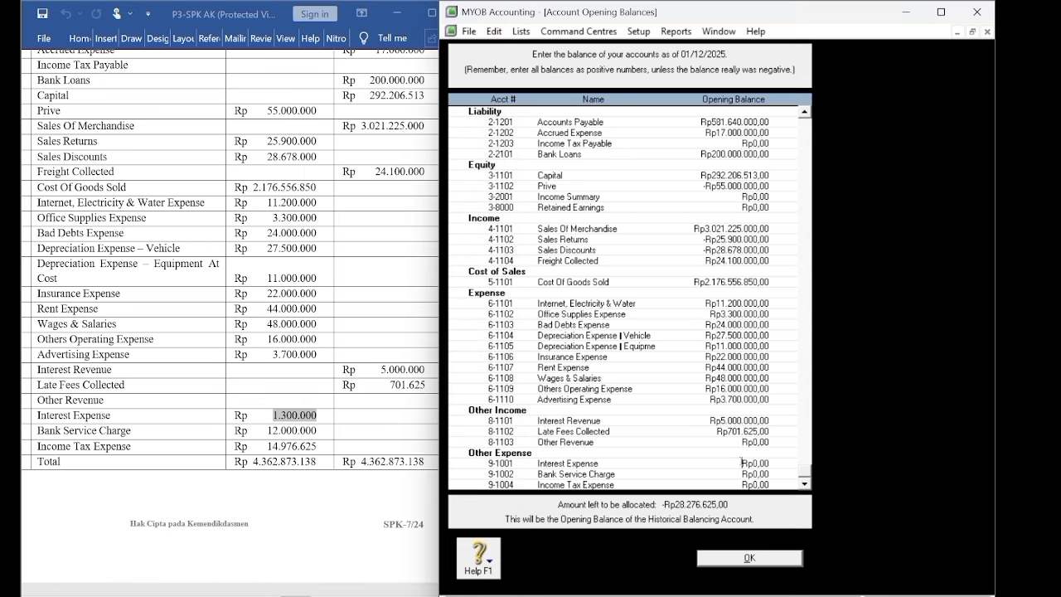
{"action": "double_click", "coordinate": [742, 463]}
{"action": "right_click", "coordinate": [755, 463]}
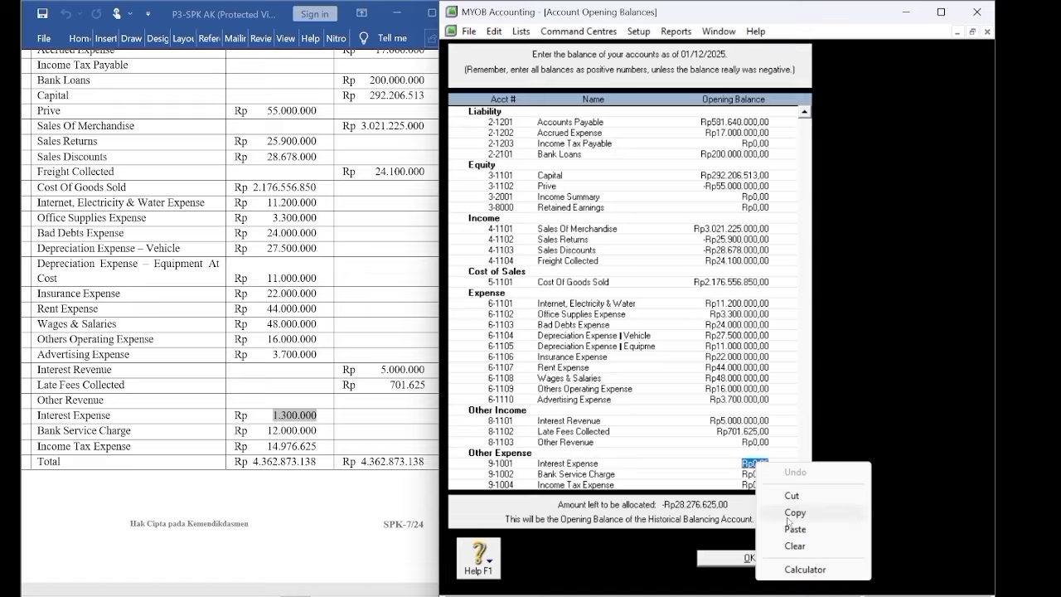
{"action": "left_click", "coordinate": [789, 529]}
{"action": "key", "text": "Tab"}
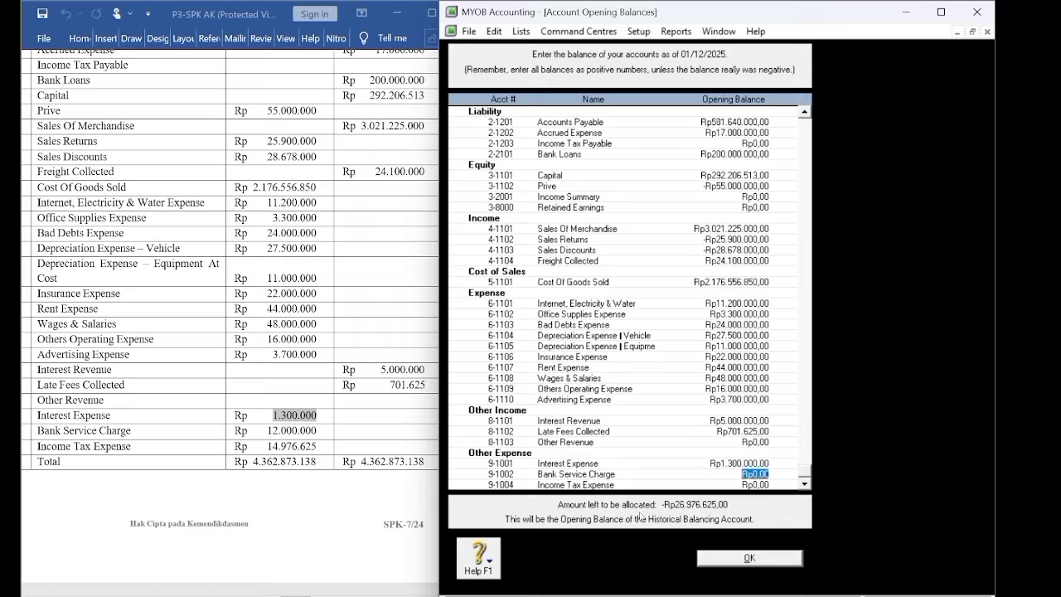
Paste 12.000.000 as the Bank Service Charge opening balance.
{"action": "left_click", "coordinate": [267, 431]}
{"action": "left_click_drag", "start_coordinate": [267, 431], "coordinate": [322, 437]}
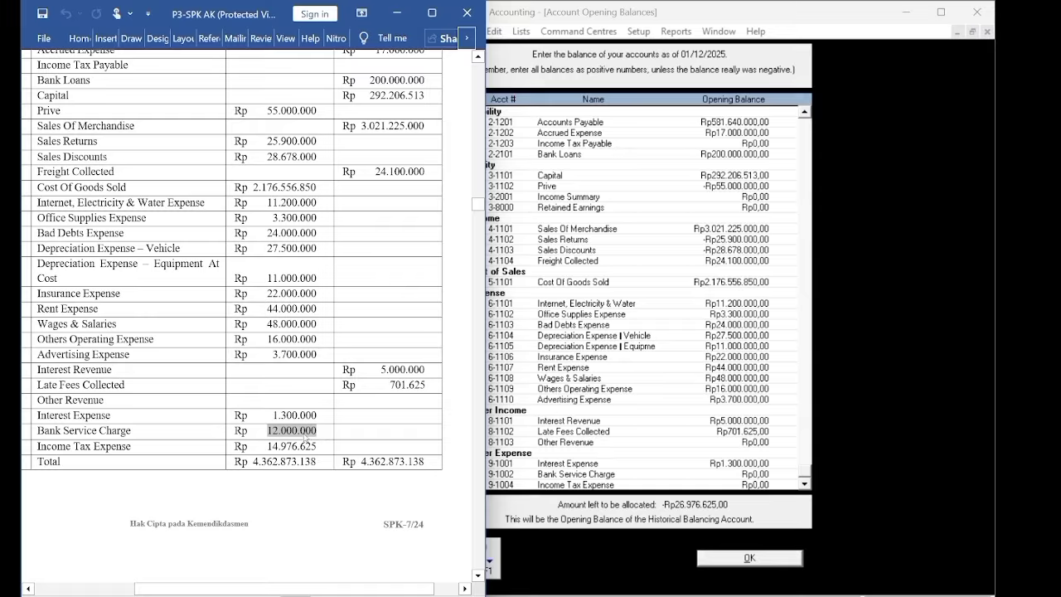
{"action": "right_click", "coordinate": [305, 437]}
{"action": "left_click", "coordinate": [348, 171]}
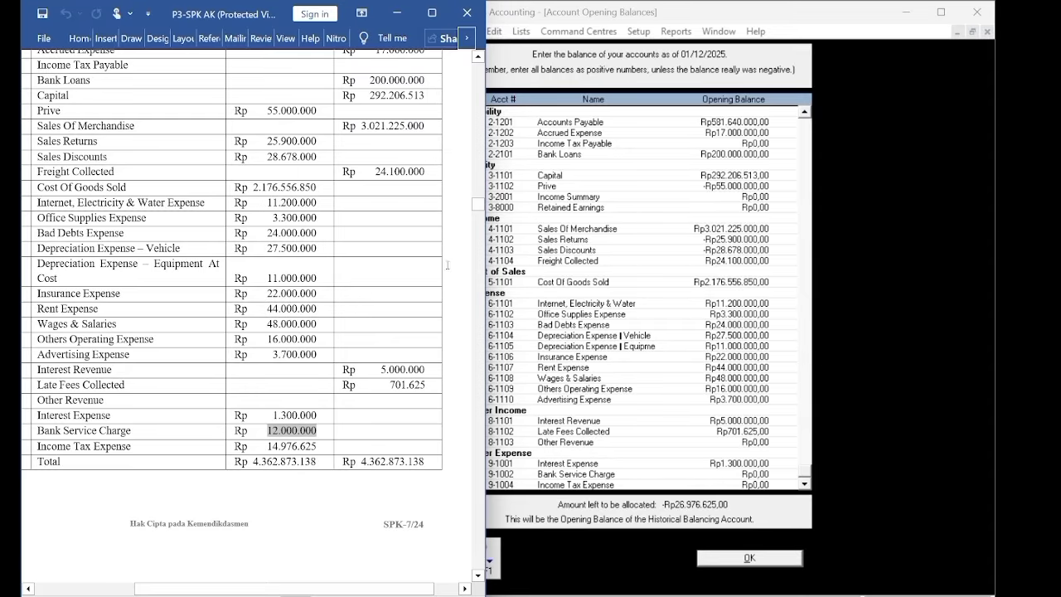
{"action": "left_click", "coordinate": [731, 472]}
{"action": "left_click_drag", "start_coordinate": [739, 474], "coordinate": [784, 479]}
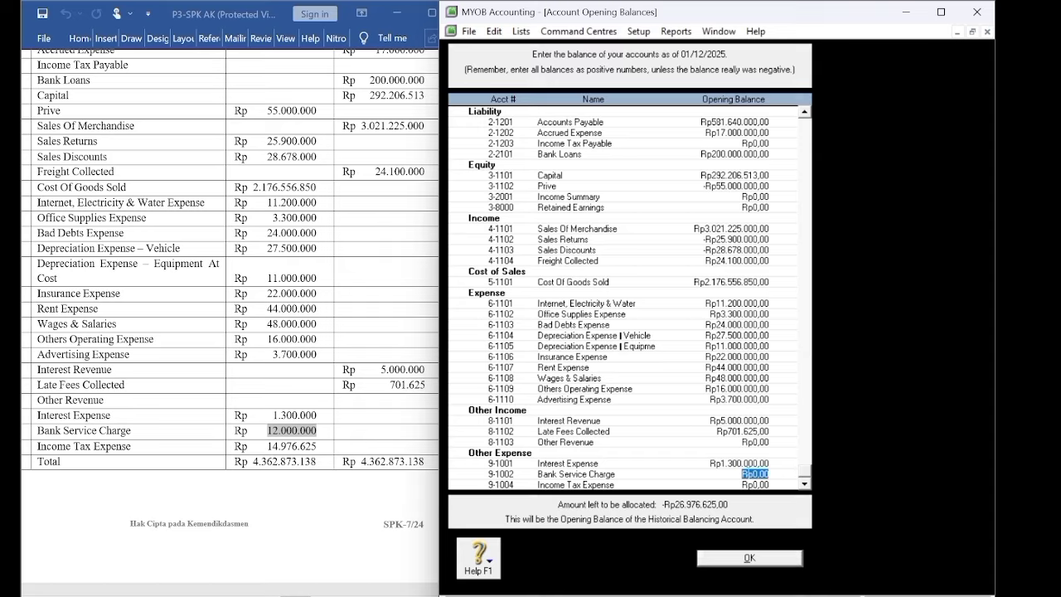
{"action": "right_click", "coordinate": [747, 470]}
{"action": "left_click", "coordinate": [768, 542]}
{"action": "key", "text": "Tab"}
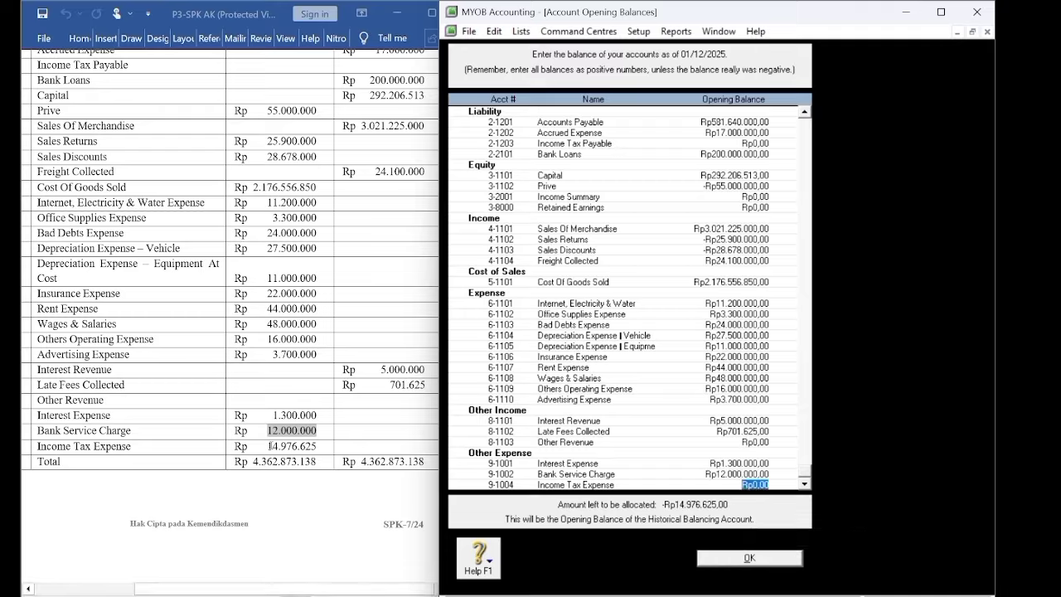
Paste 14.976.625 as the Income Tax Expense opening balance, leaving Rp0,00 unallocated.
{"action": "left_click_drag", "start_coordinate": [268, 446], "coordinate": [317, 446]}
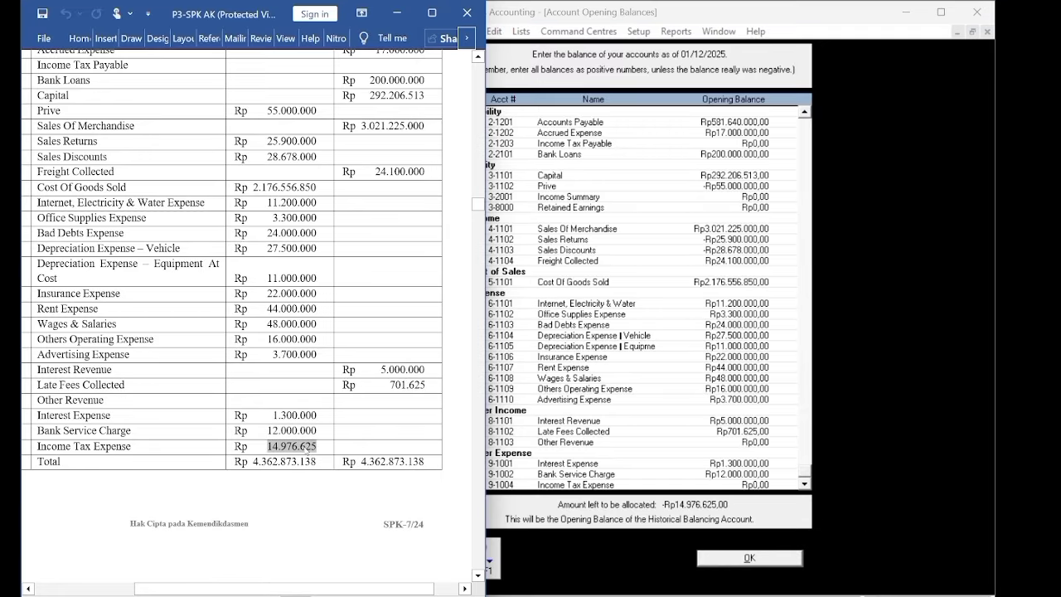
{"action": "right_click", "coordinate": [305, 454]}
{"action": "left_click", "coordinate": [340, 184]}
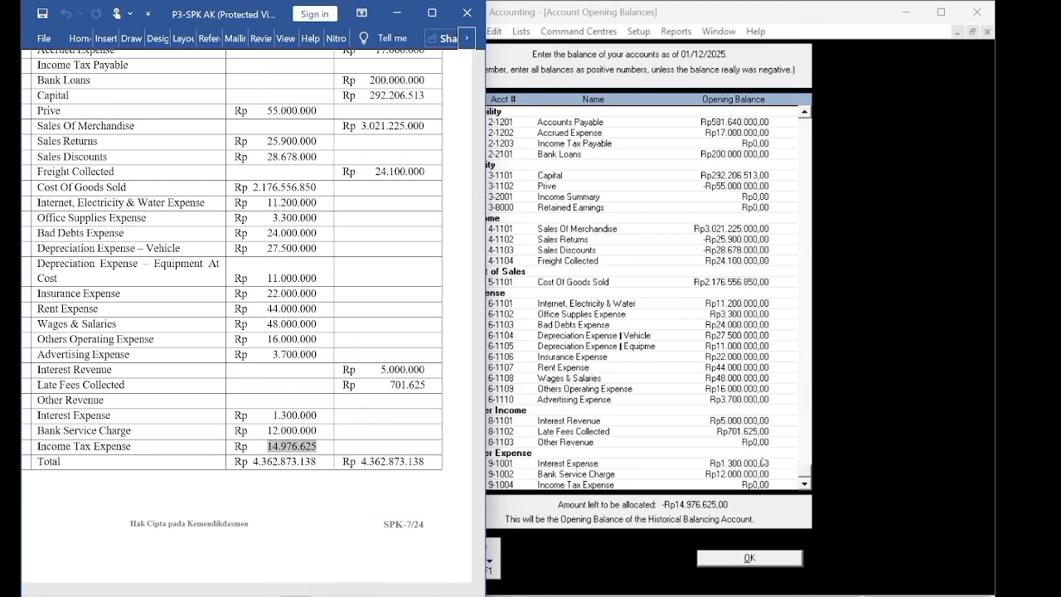
{"action": "left_click", "coordinate": [747, 492]}
{"action": "right_click", "coordinate": [747, 490]}
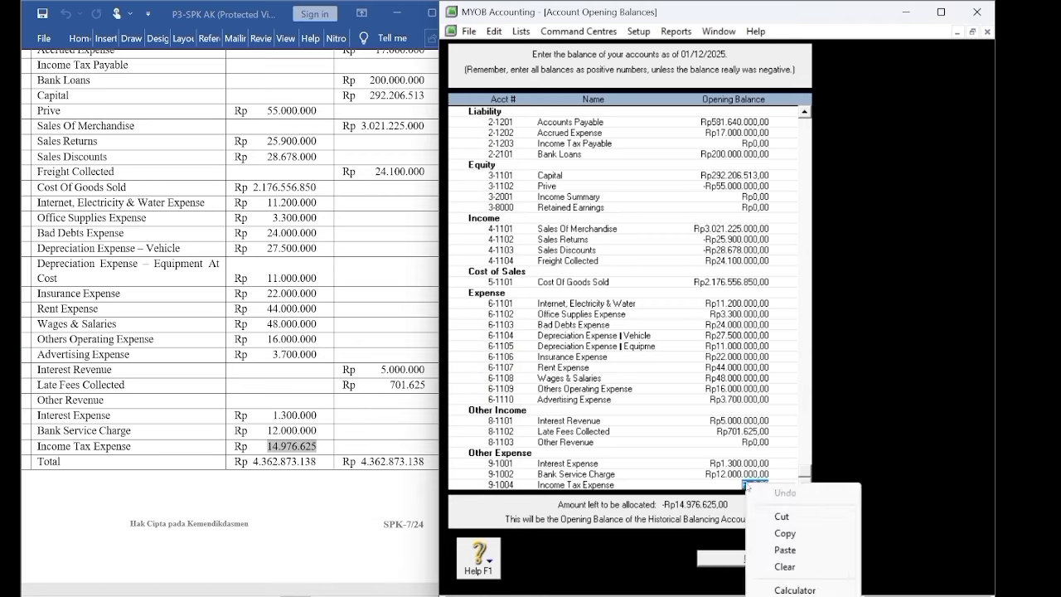
{"action": "left_click", "coordinate": [785, 551]}
{"action": "key", "text": "Tab"}
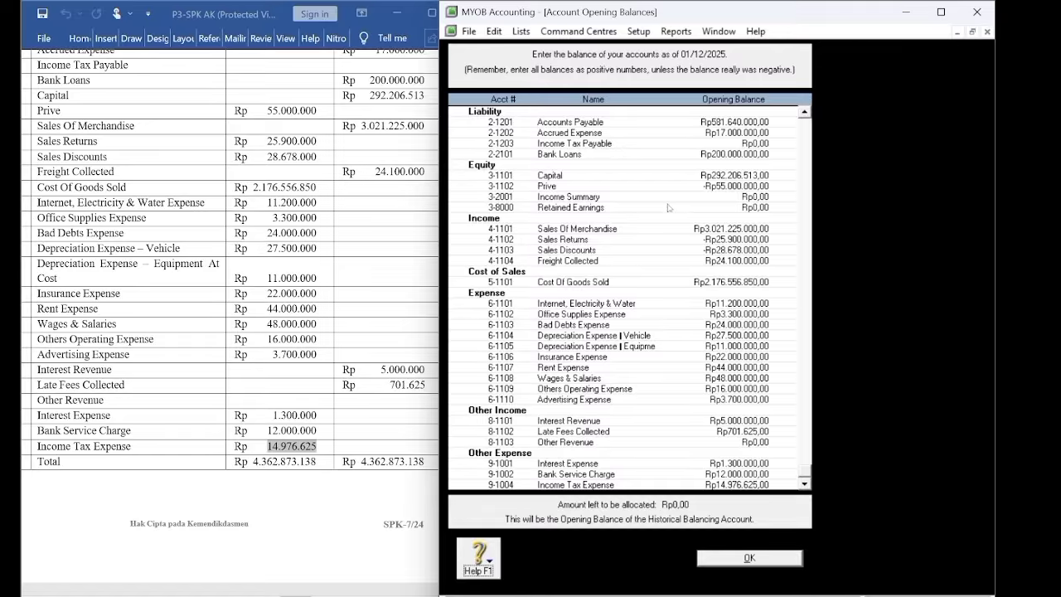
Confirm the account opening balances and switch to the Card File command centre.
{"action": "left_click", "coordinate": [725, 559]}
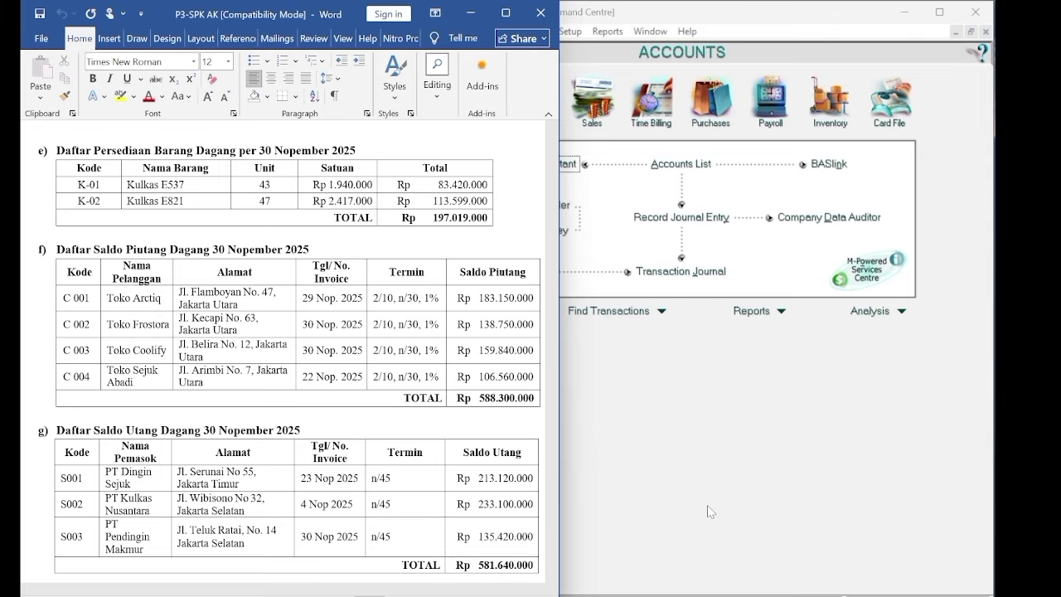
{"action": "left_click", "coordinate": [685, 486]}
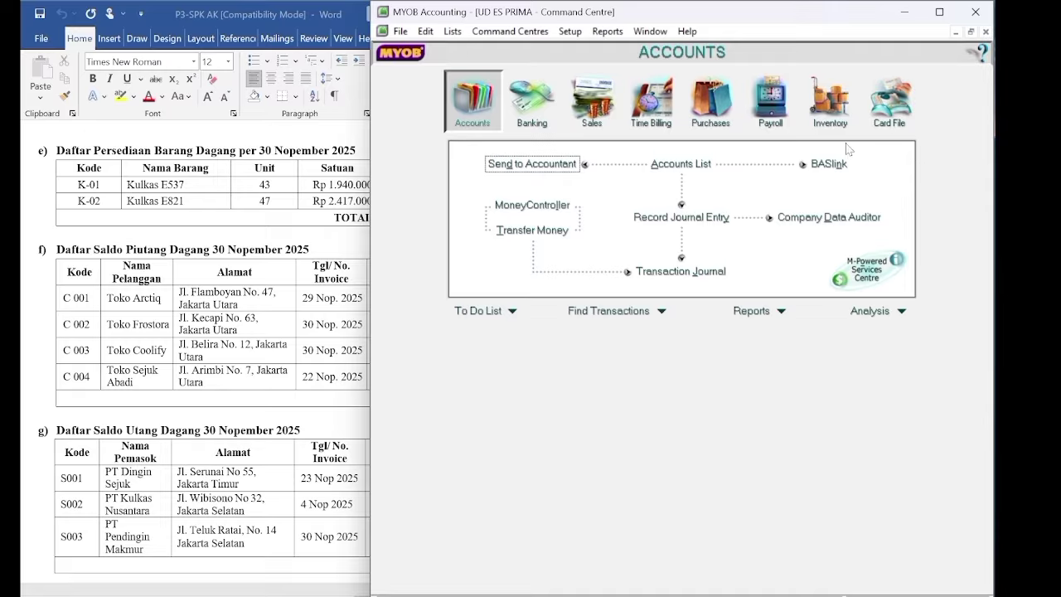
{"action": "left_click", "coordinate": [886, 112]}
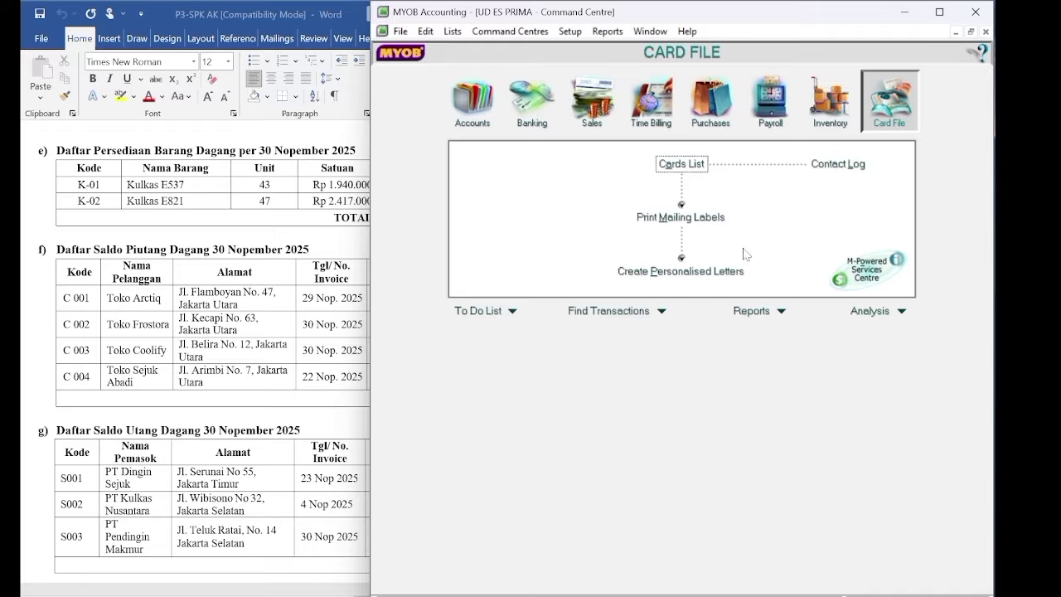
Start a new blank card from the Customer tab of the Cards List.
{"action": "left_click", "coordinate": [675, 167]}
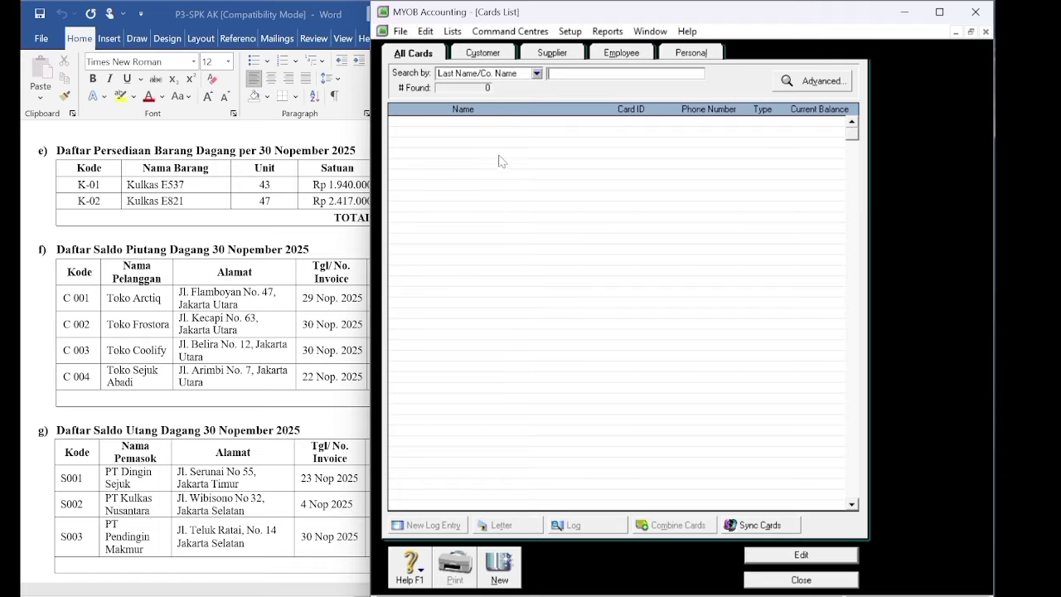
{"action": "left_click", "coordinate": [475, 55]}
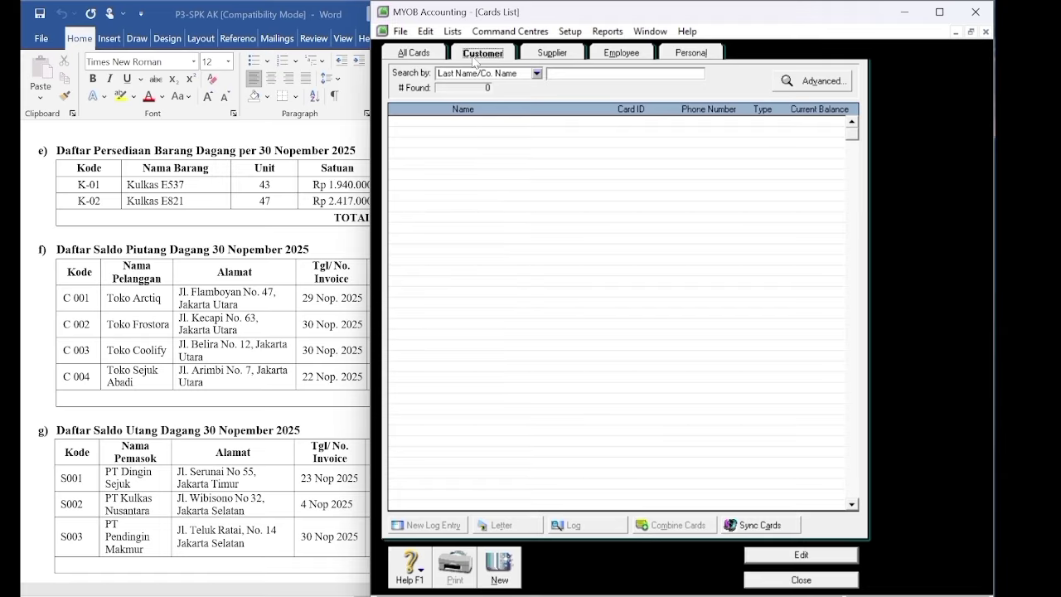
{"action": "left_click", "coordinate": [498, 572]}
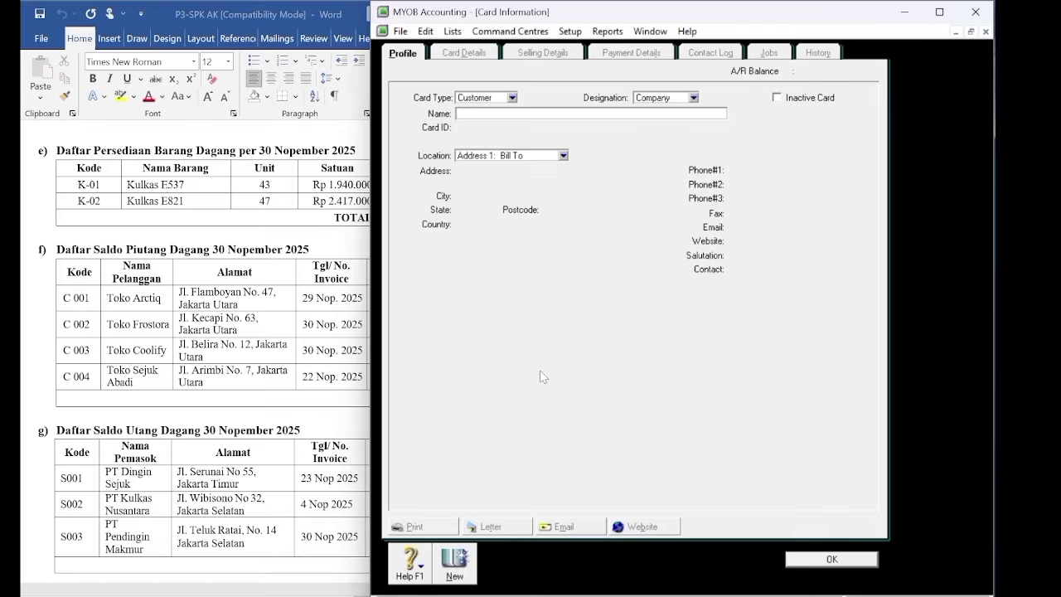
Enter Toko Arctiq, copied from Word, as the customer name with card ID C001.
{"action": "left_click", "coordinate": [112, 307]}
{"action": "left_click_drag", "start_coordinate": [107, 297], "coordinate": [160, 297]}
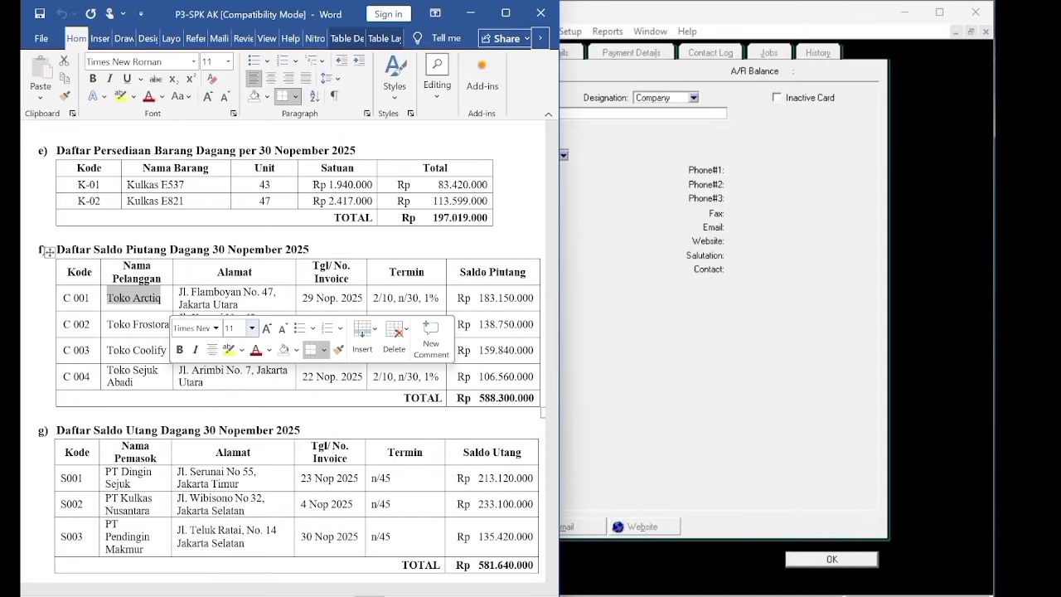
{"action": "right_click", "coordinate": [146, 299]}
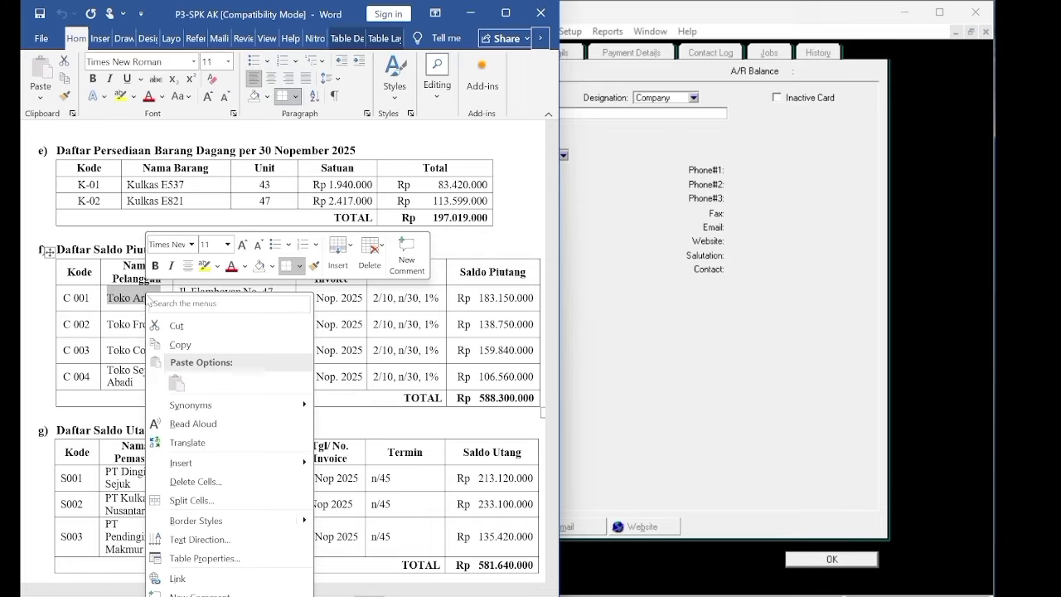
{"action": "left_click", "coordinate": [179, 344]}
{"action": "left_click", "coordinate": [858, 330]}
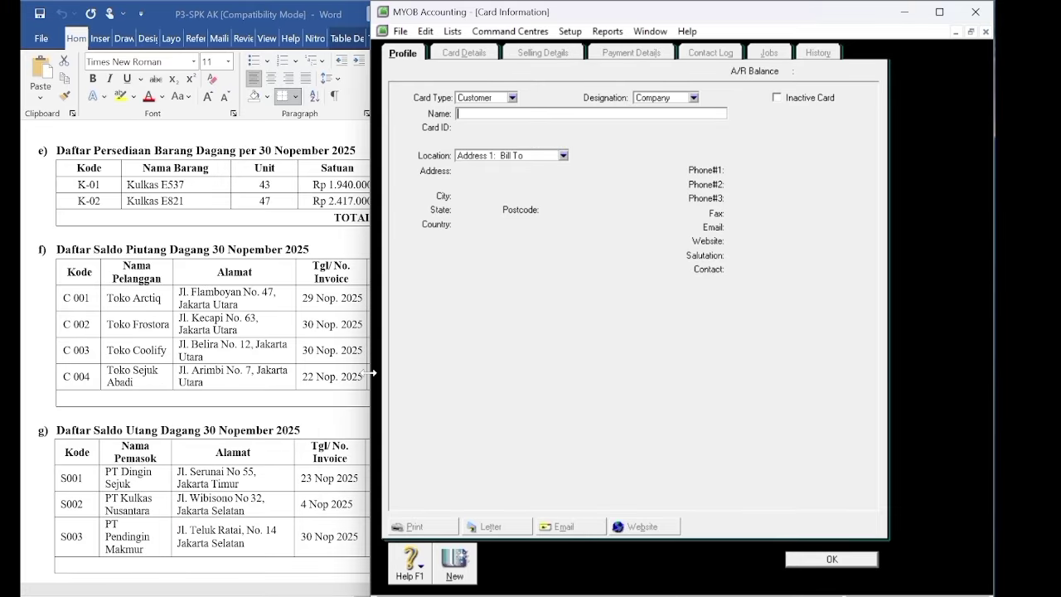
{"action": "left_click_drag", "start_coordinate": [368, 373], "coordinate": [455, 400]}
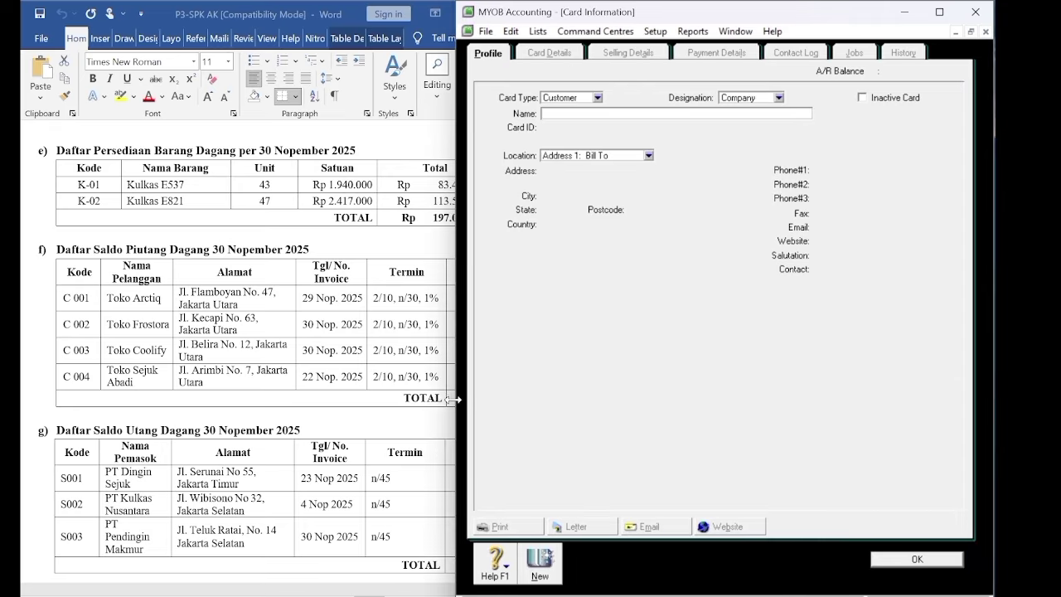
{"action": "right_click", "coordinate": [559, 113]}
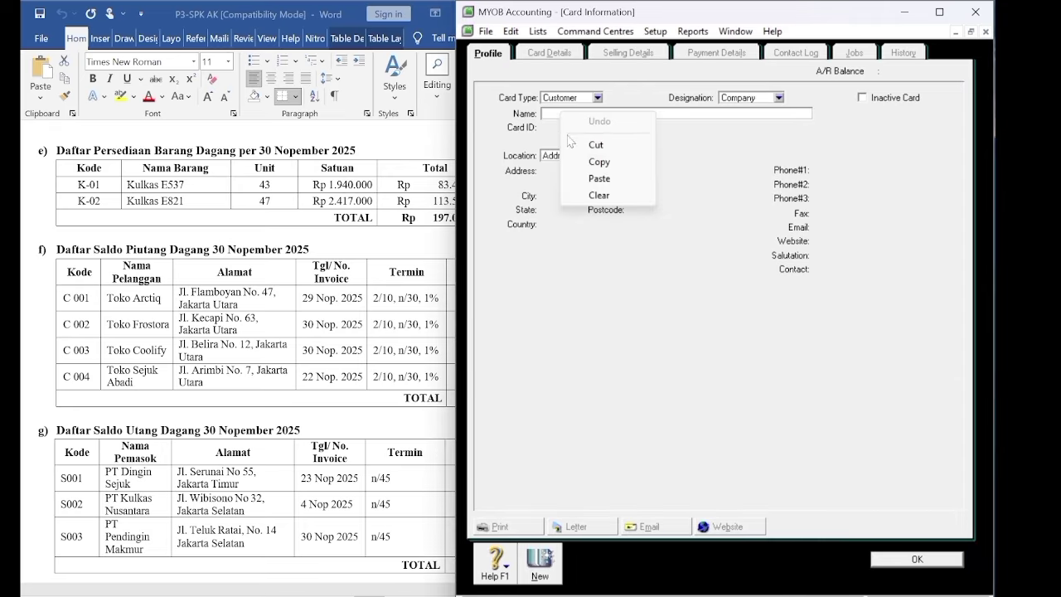
{"action": "left_click", "coordinate": [578, 179]}
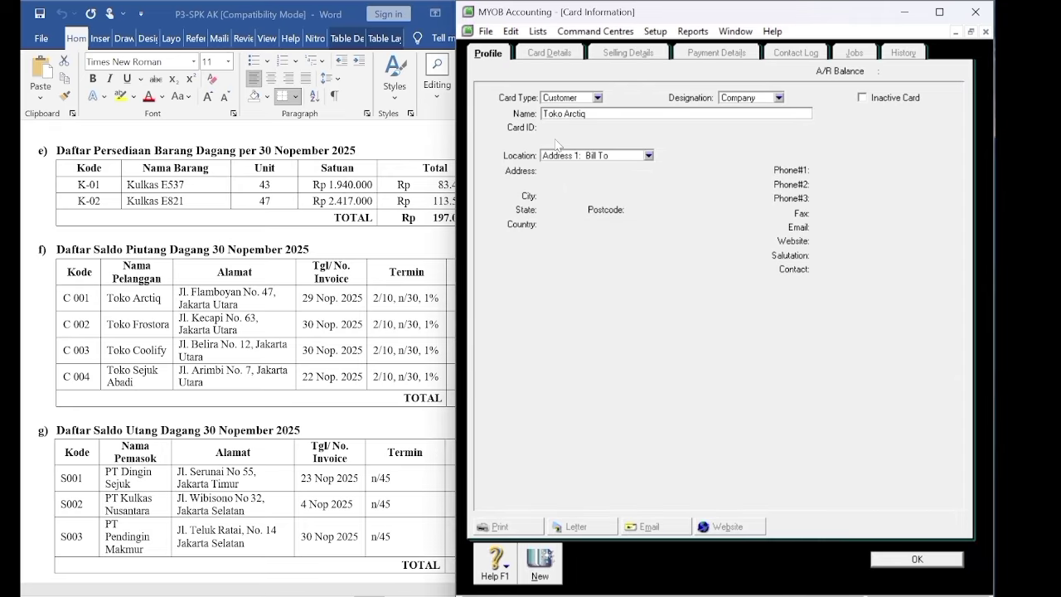
{"action": "key", "text": "Tab"}
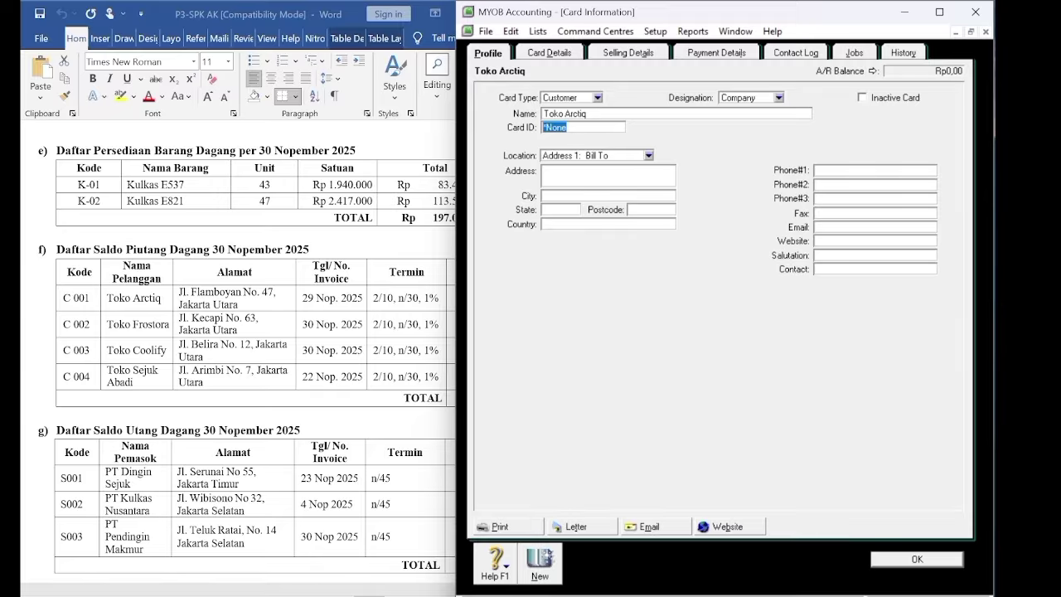
{"action": "right_click", "coordinate": [556, 128]}
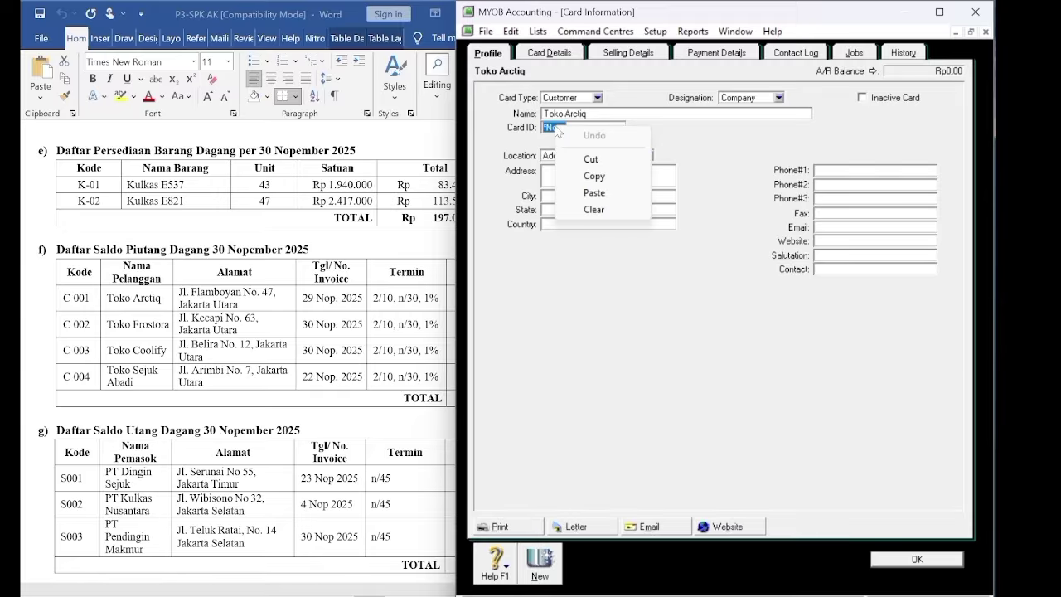
{"action": "left_click", "coordinate": [568, 266]}
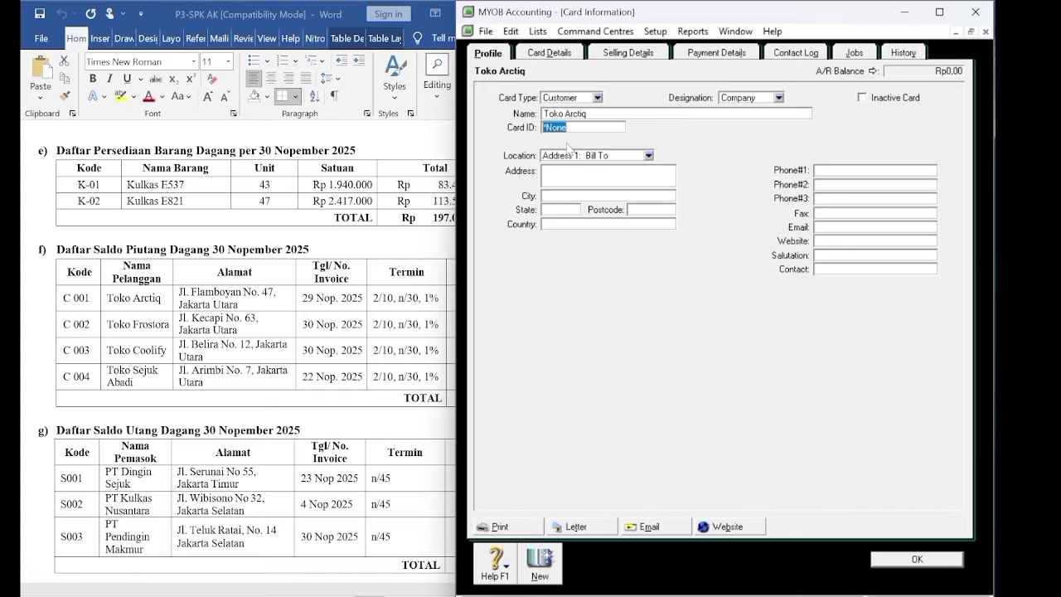
{"action": "type", "text": "C001"}
{"action": "key", "text": "Tab"}
Paste the Jl. Flamboyan address and enter JAKARTA as city and INDONESIA as country.
{"action": "left_click", "coordinate": [180, 293]}
{"action": "left_click_drag", "start_coordinate": [179, 294], "coordinate": [224, 303]}
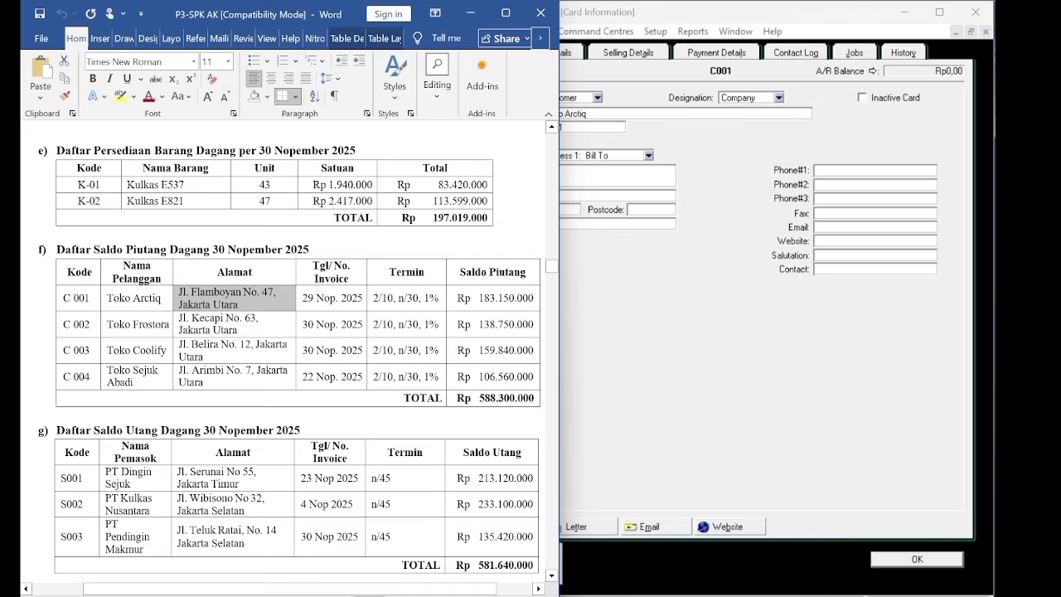
{"action": "left_click", "coordinate": [216, 303]}
{"action": "left_click_drag", "start_coordinate": [180, 292], "coordinate": [239, 304]}
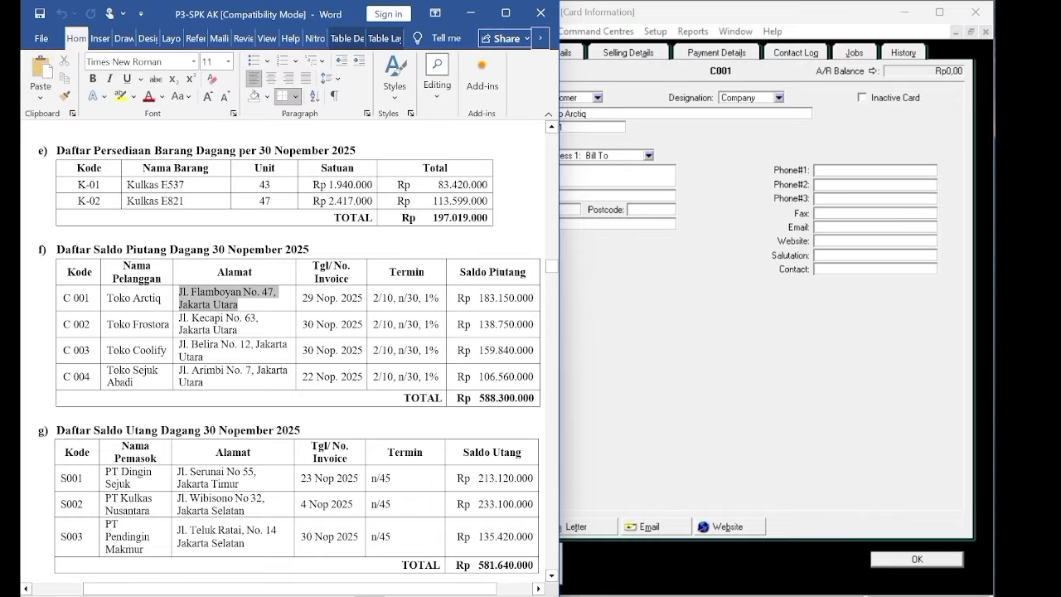
{"action": "right_click", "coordinate": [219, 300]}
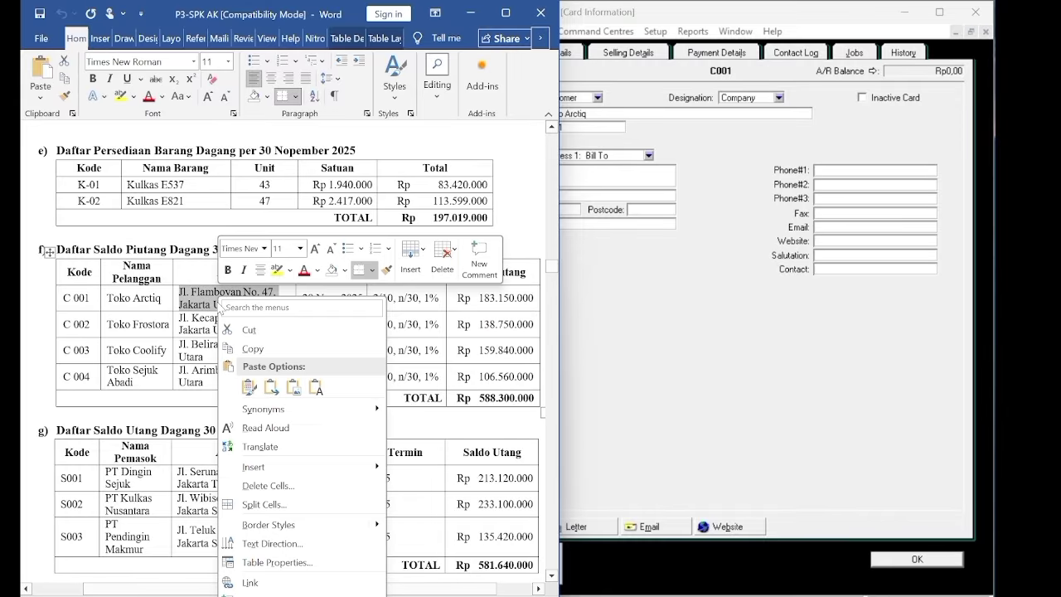
{"action": "left_click", "coordinate": [246, 351]}
{"action": "key", "text": "alt+Tab"}
{"action": "right_click", "coordinate": [554, 174]}
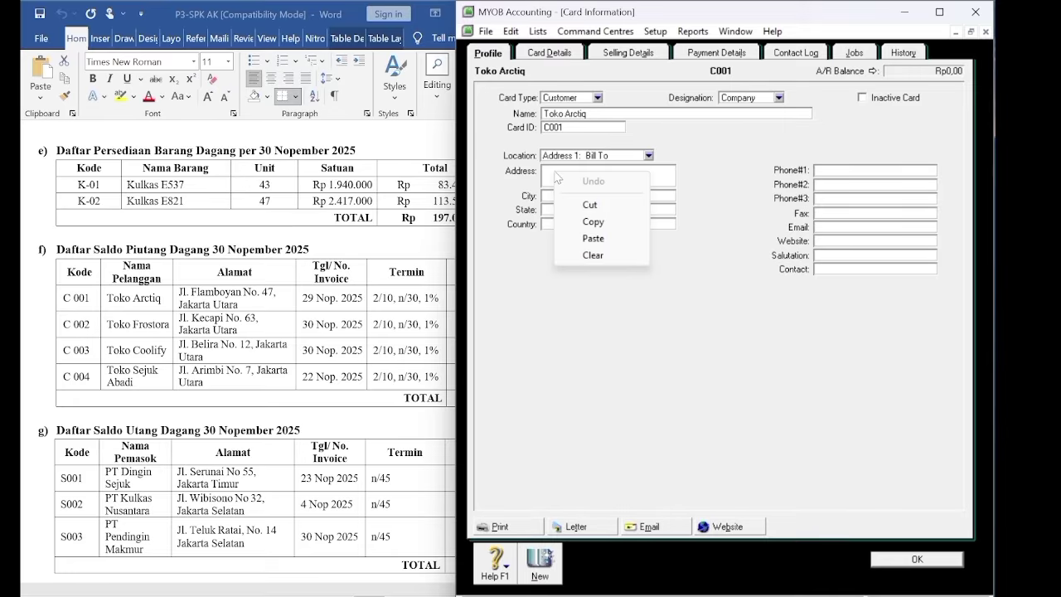
{"action": "left_click", "coordinate": [568, 238]}
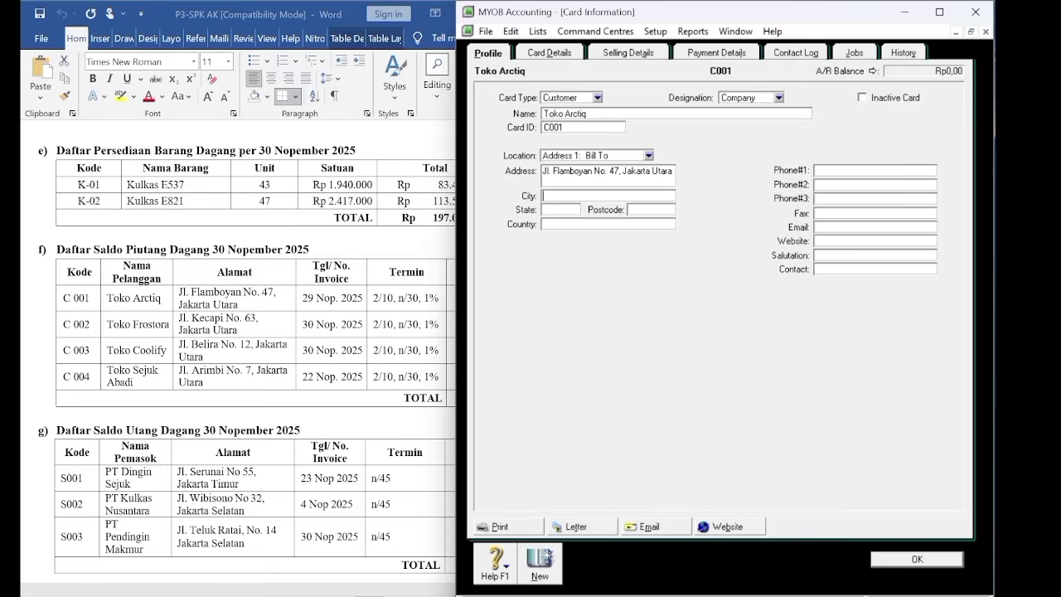
{"action": "left_click", "coordinate": [582, 201]}
{"action": "type", "text": "JAKARTA"}
{"action": "left_click", "coordinate": [561, 224]}
{"action": "type", "text": "INDONESIA"}
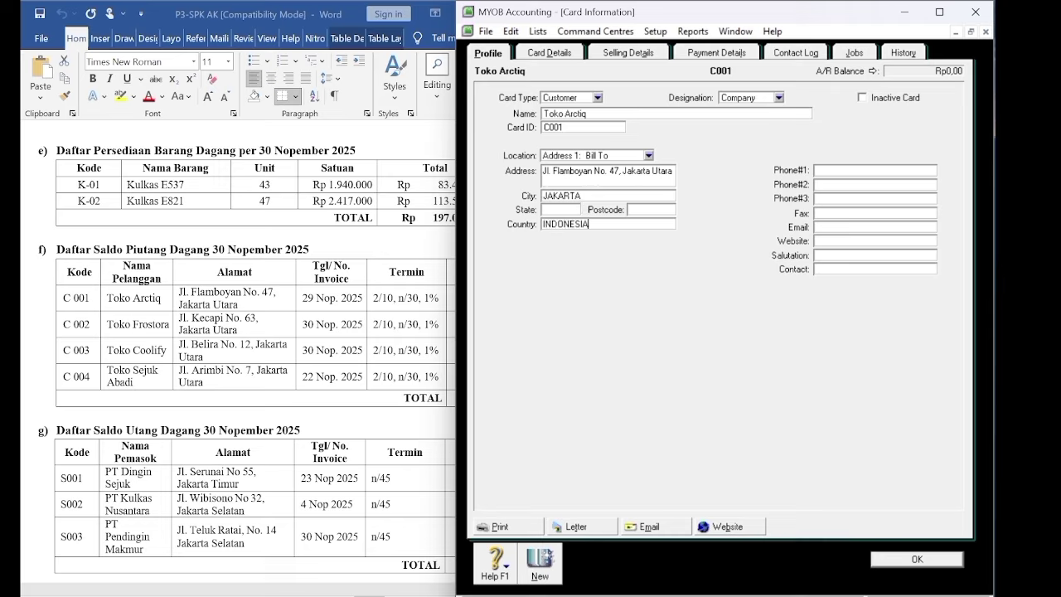
Recheck the C001 address in Word and view the selling terms (2%/10, net 30).
{"action": "left_click", "coordinate": [354, 398]}
{"action": "left_click_drag", "start_coordinate": [179, 291], "coordinate": [239, 305]}
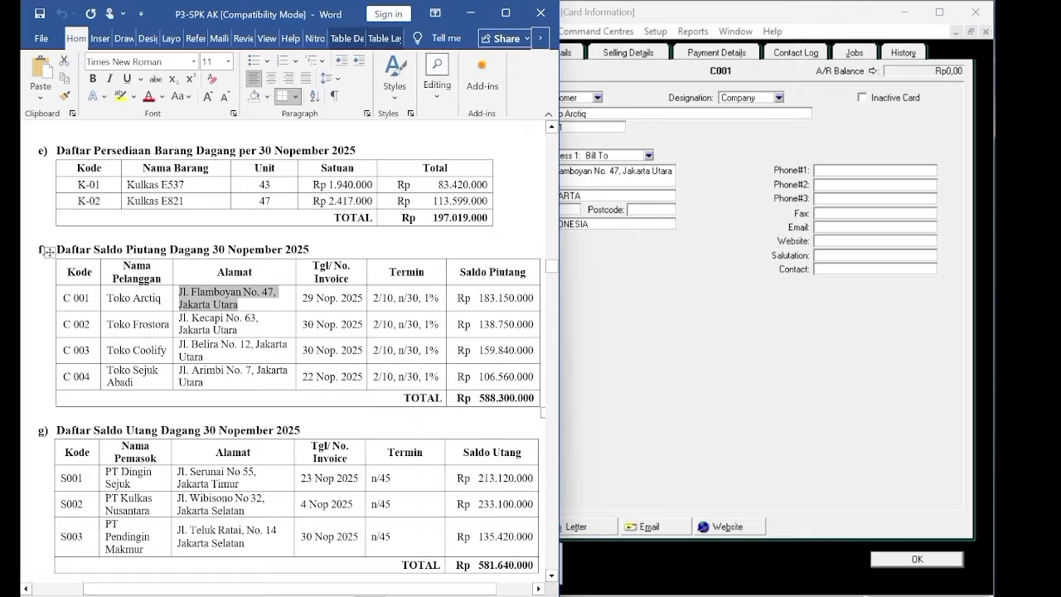
{"action": "left_click", "coordinate": [655, 127]}
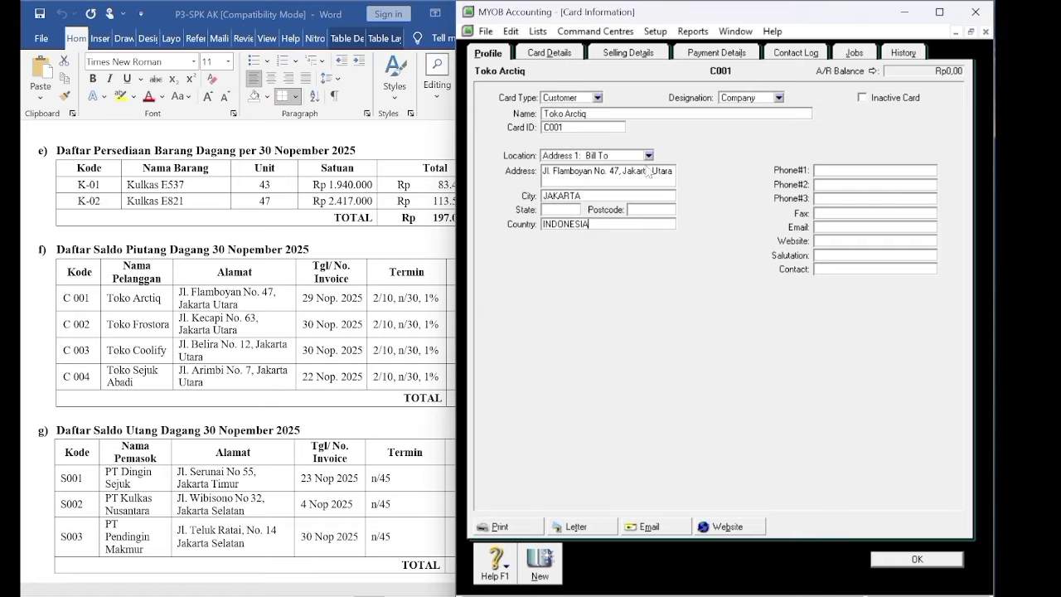
{"action": "left_click", "coordinate": [624, 53]}
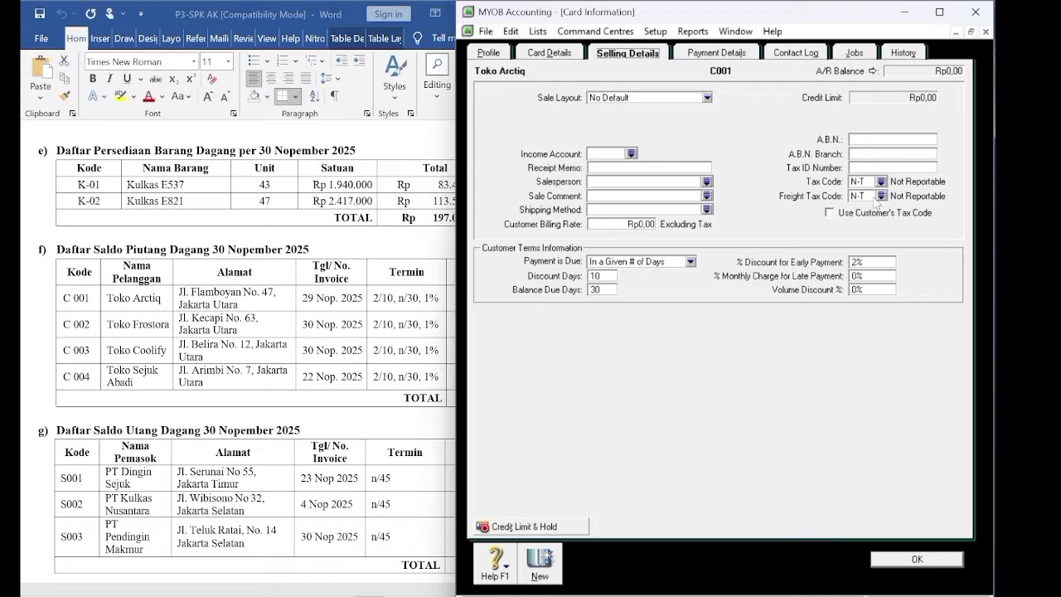
Give Toko Arctiq a 1% monthly late-payment charge, save the card, and start another.
{"action": "left_click", "coordinate": [696, 55]}
{"action": "left_click", "coordinate": [640, 55]}
{"action": "left_click", "coordinate": [857, 276]}
{"action": "type", "text": "1"}
{"action": "left_click", "coordinate": [867, 291]}
{"action": "left_click", "coordinate": [935, 560]}
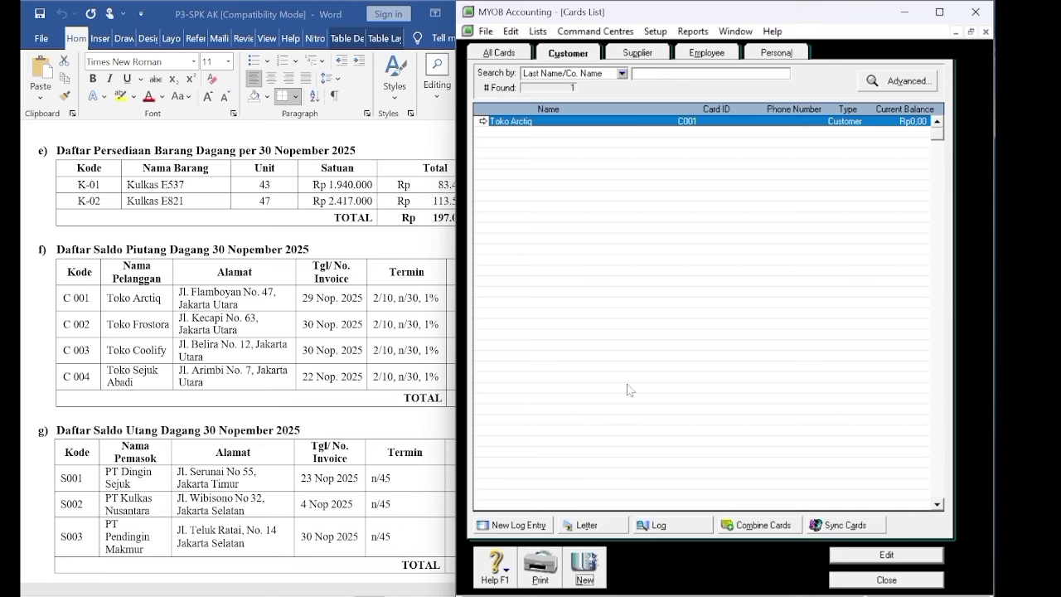
{"action": "left_click", "coordinate": [588, 560]}
Enter Toko Frostora, copied from Word, as the customer name with card ID C002.
{"action": "left_click", "coordinate": [114, 328]}
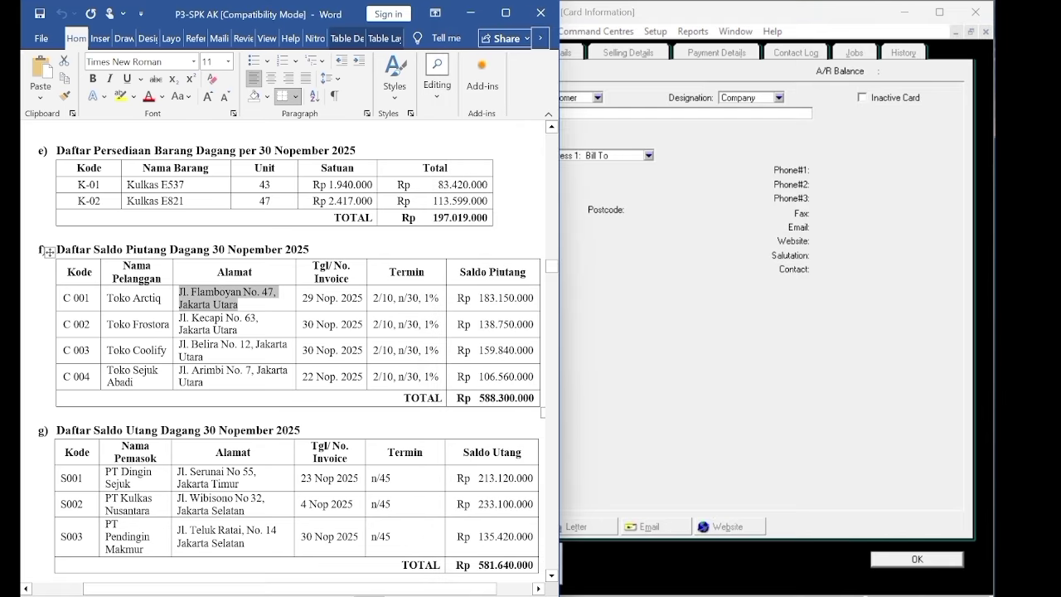
{"action": "left_click_drag", "start_coordinate": [107, 324], "coordinate": [169, 324]}
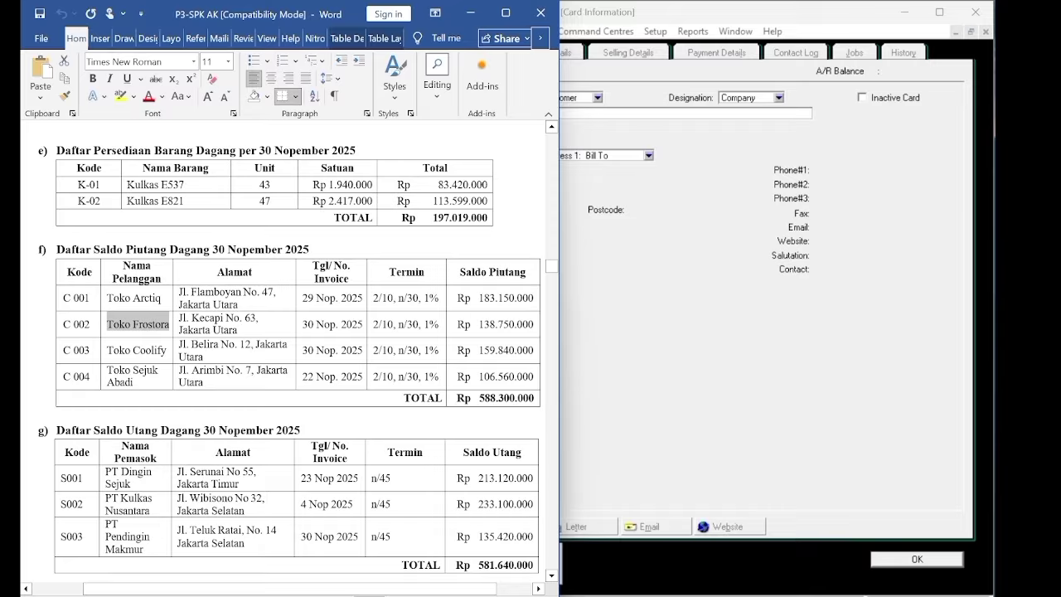
{"action": "right_click", "coordinate": [151, 324]}
{"action": "left_click", "coordinate": [212, 56]}
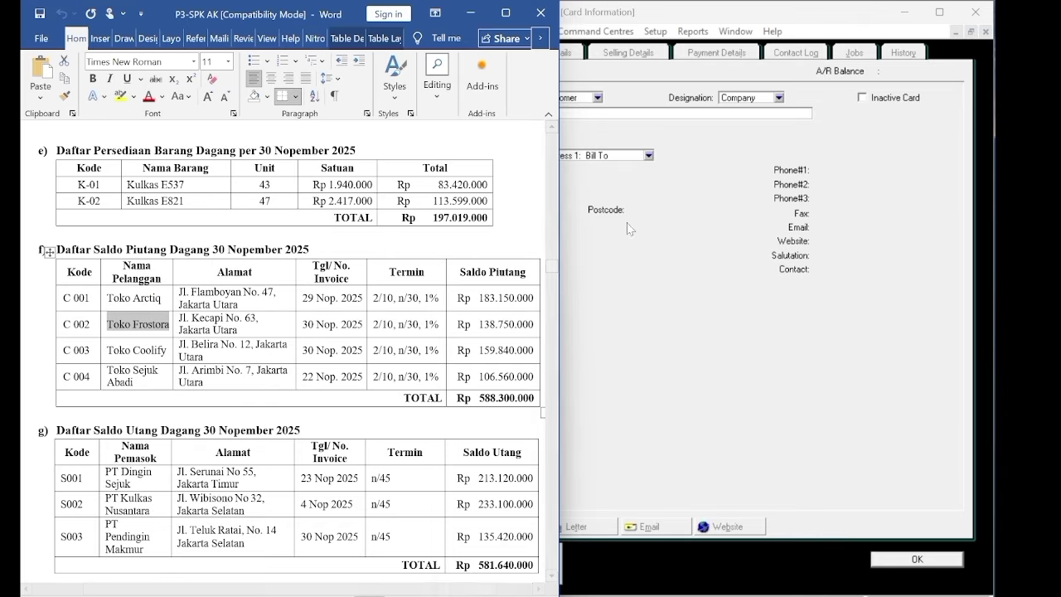
{"action": "left_click", "coordinate": [569, 113]}
{"action": "right_click", "coordinate": [550, 112]}
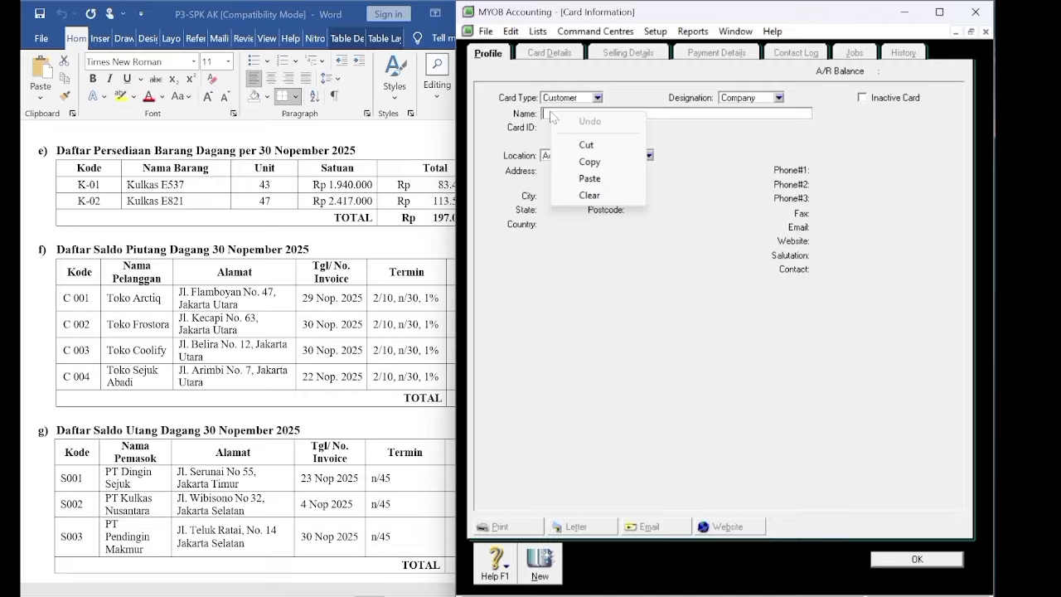
{"action": "left_click", "coordinate": [590, 178]}
{"action": "key", "text": "Tab"}
{"action": "key", "text": "Tab"}
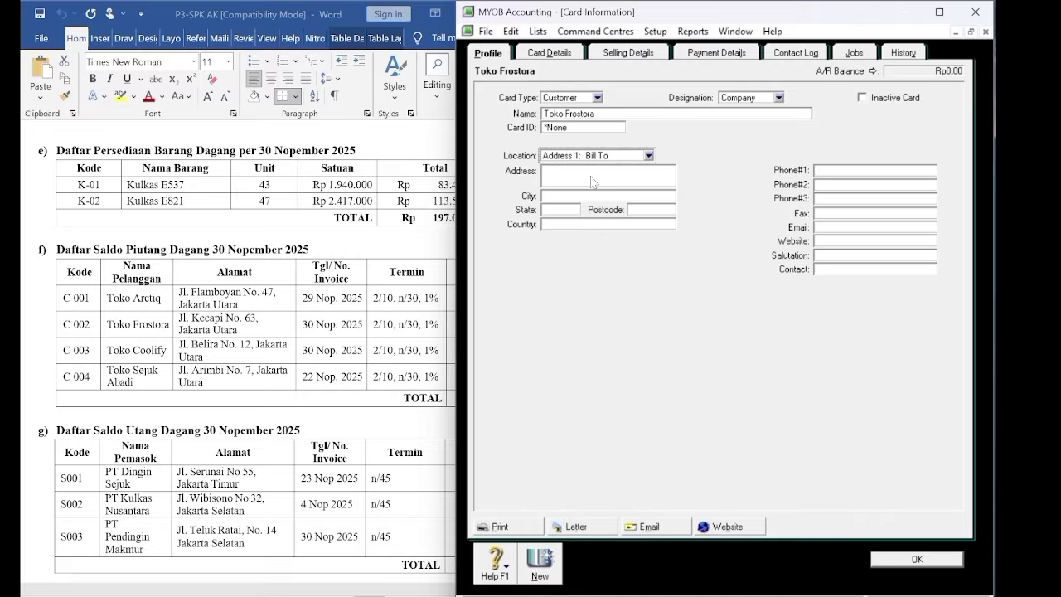
{"action": "left_click", "coordinate": [561, 127]}
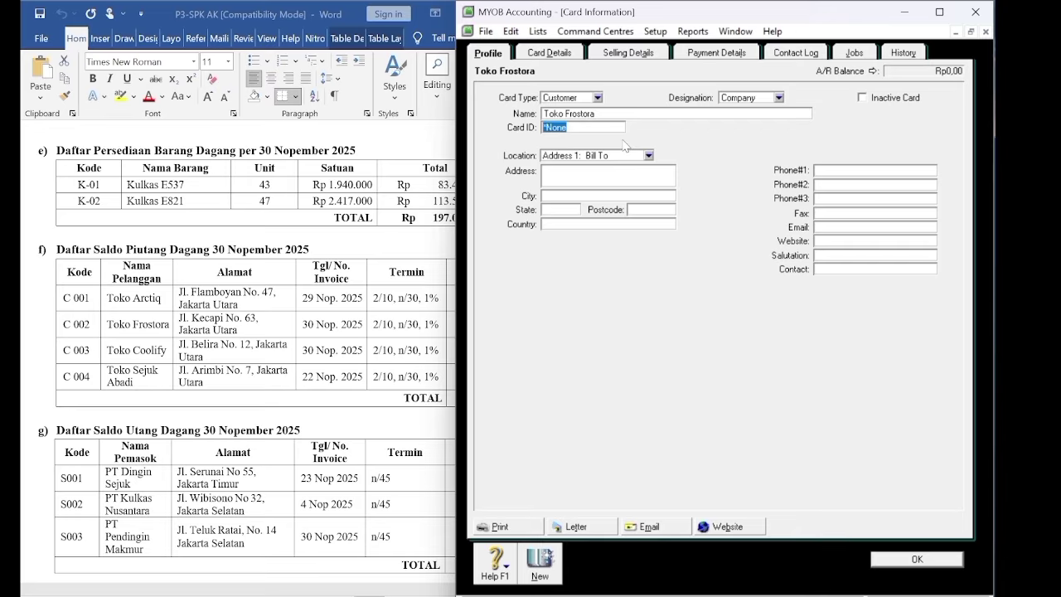
{"action": "type", "text": "C002"}
{"action": "key", "text": "Tab"}
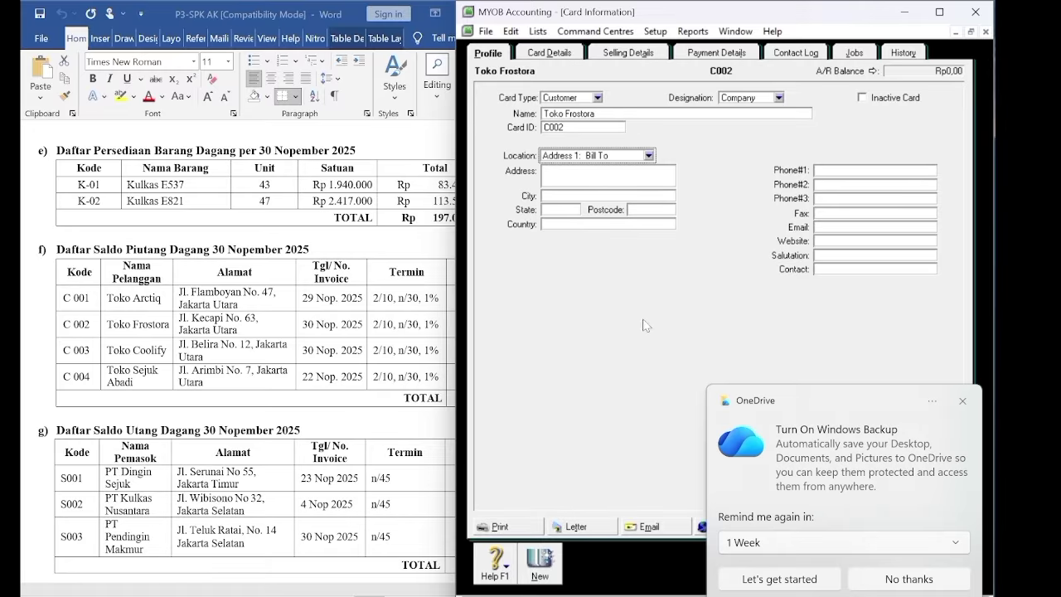
{"action": "left_click", "coordinate": [962, 401]}
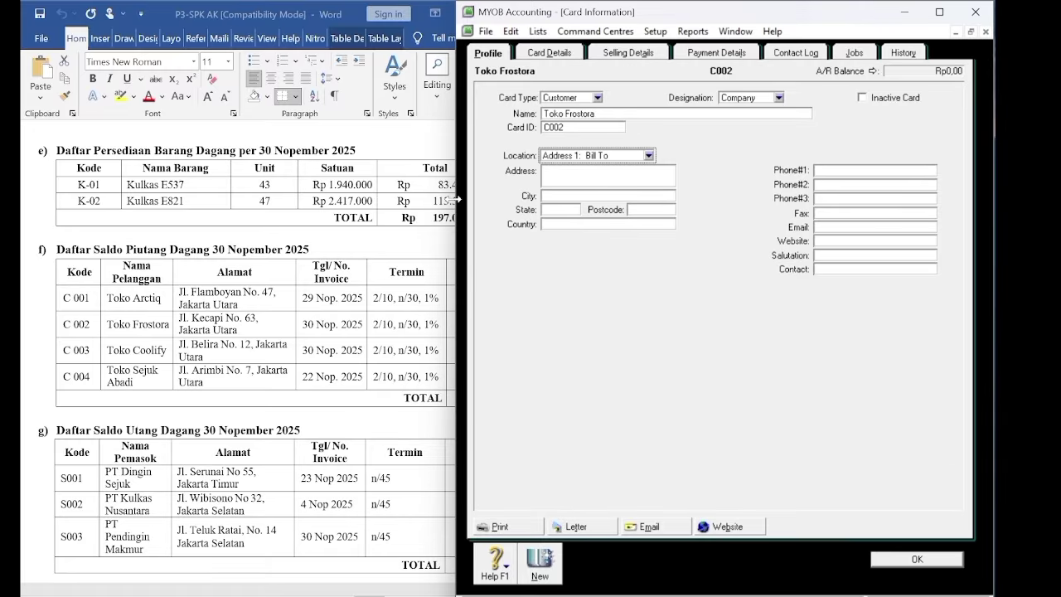
{"action": "left_click", "coordinate": [563, 182]}
{"action": "left_click_drag", "start_coordinate": [106, 324], "coordinate": [237, 330]}
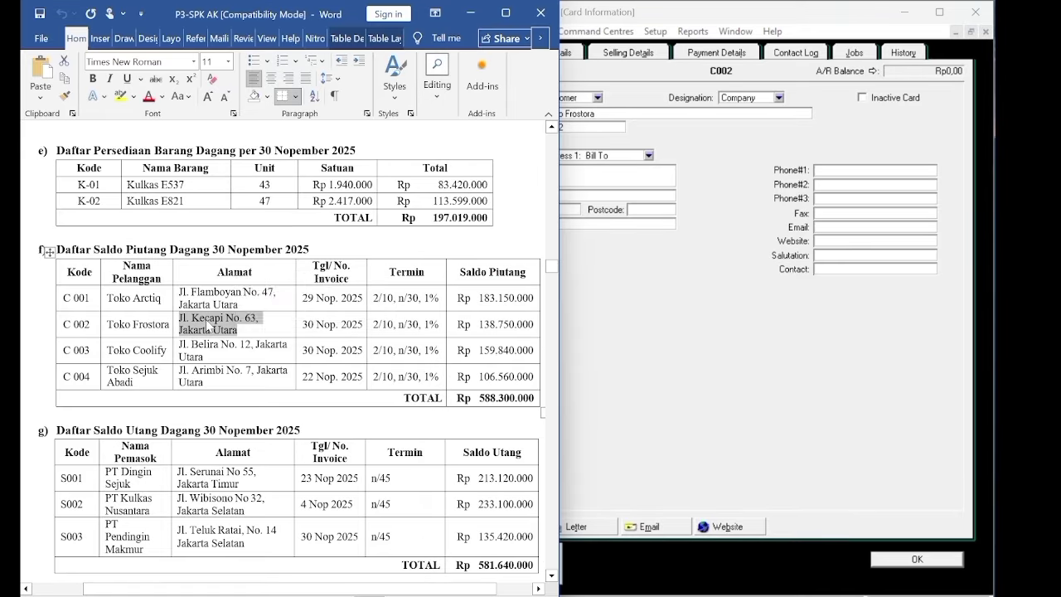
{"action": "right_click", "coordinate": [249, 319]}
{"action": "left_click", "coordinate": [257, 58]}
{"action": "left_click", "coordinate": [571, 341]}
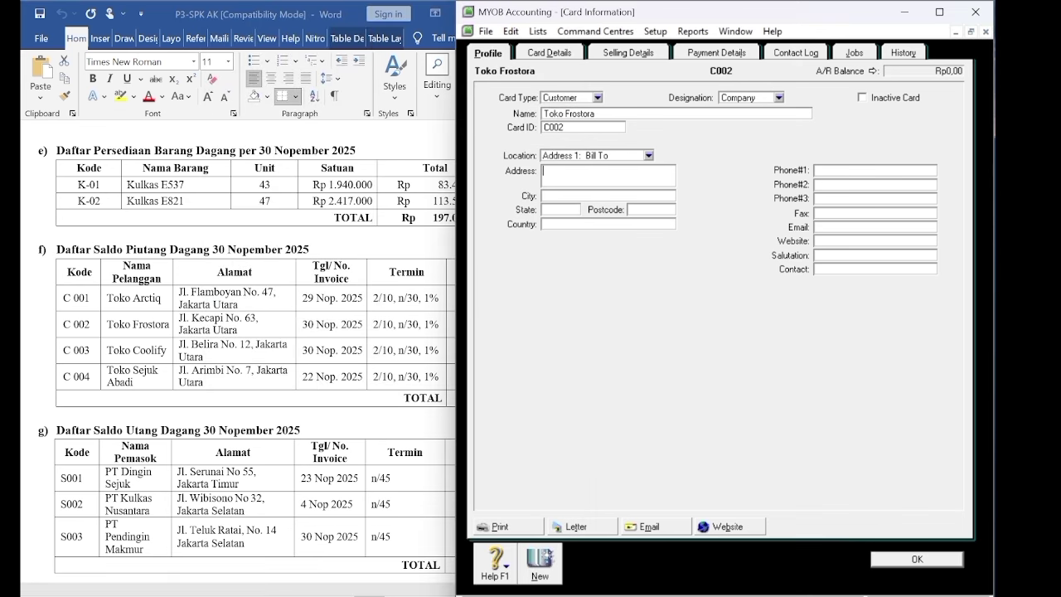
{"action": "right_click", "coordinate": [554, 171]}
{"action": "left_click", "coordinate": [570, 241]}
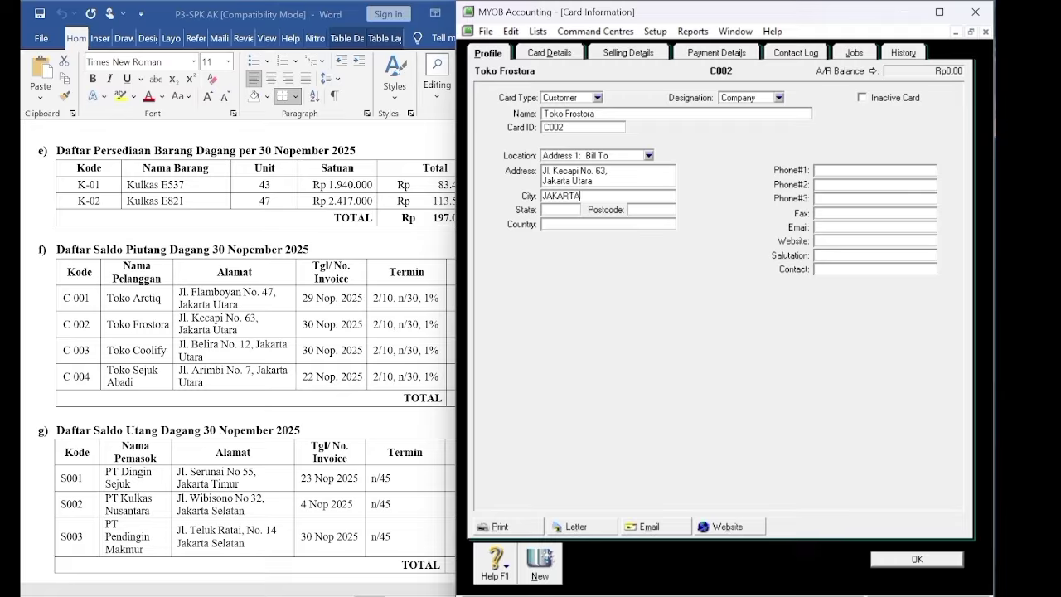
{"action": "left_click", "coordinate": [560, 225]}
Give Toko Frostora a 1% monthly late-payment charge and save the card.
{"action": "left_click", "coordinate": [631, 53]}
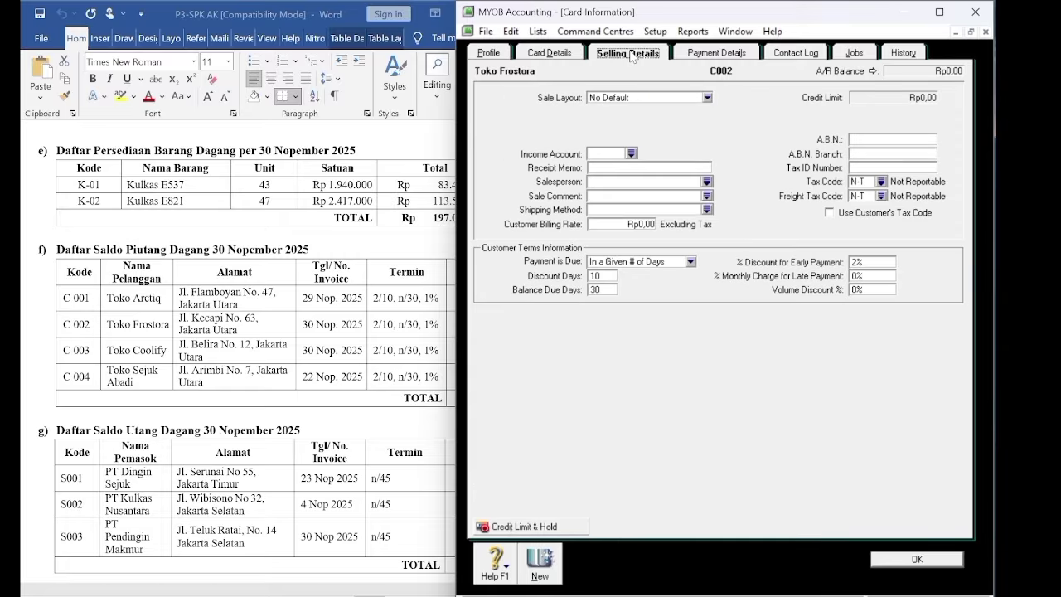
{"action": "left_click", "coordinate": [857, 276]}
{"action": "type", "text": "1"}
{"action": "key", "text": "Tab"}
{"action": "left_click", "coordinate": [903, 561]}
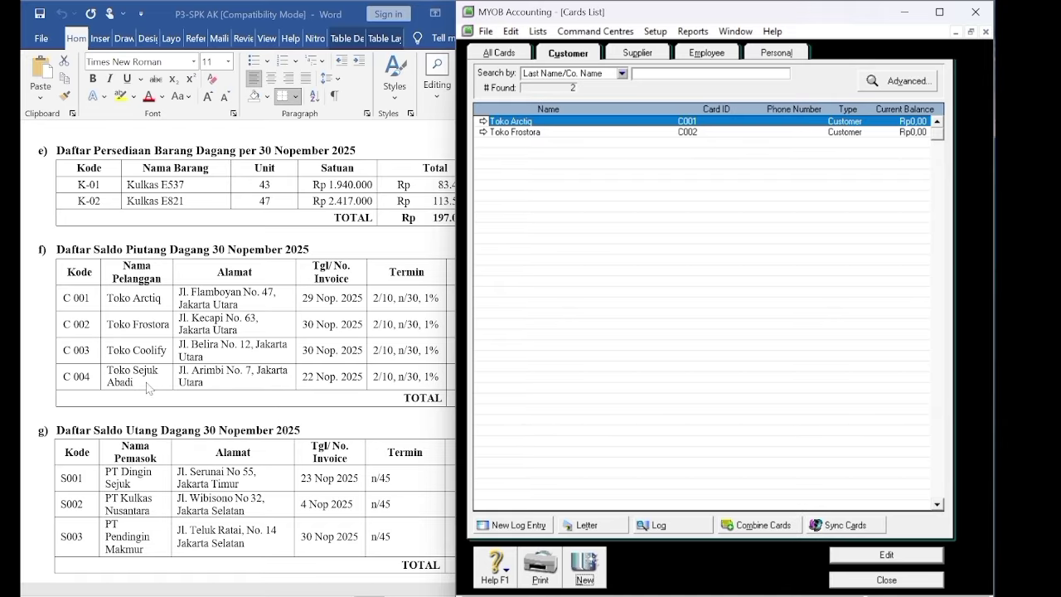
Start a new customer card and select the name Toko Coolify in the Word table.
{"action": "left_click", "coordinate": [589, 579]}
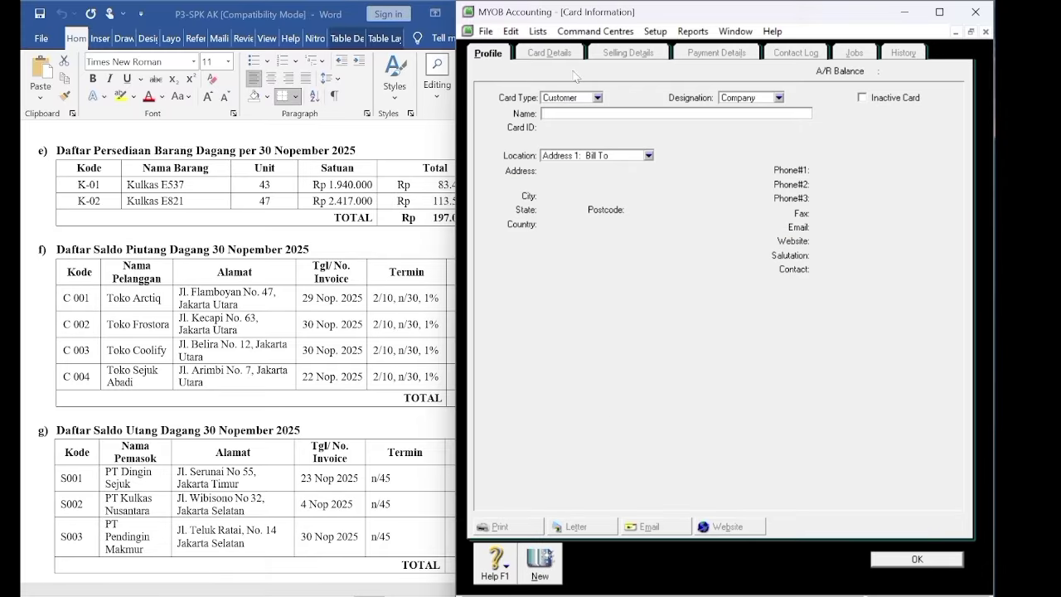
{"action": "left_click", "coordinate": [115, 353]}
{"action": "left_click_drag", "start_coordinate": [107, 350], "coordinate": [165, 352]}
Paste Toko Coolify as the customer name and set card ID C003.
{"action": "right_click", "coordinate": [164, 353]}
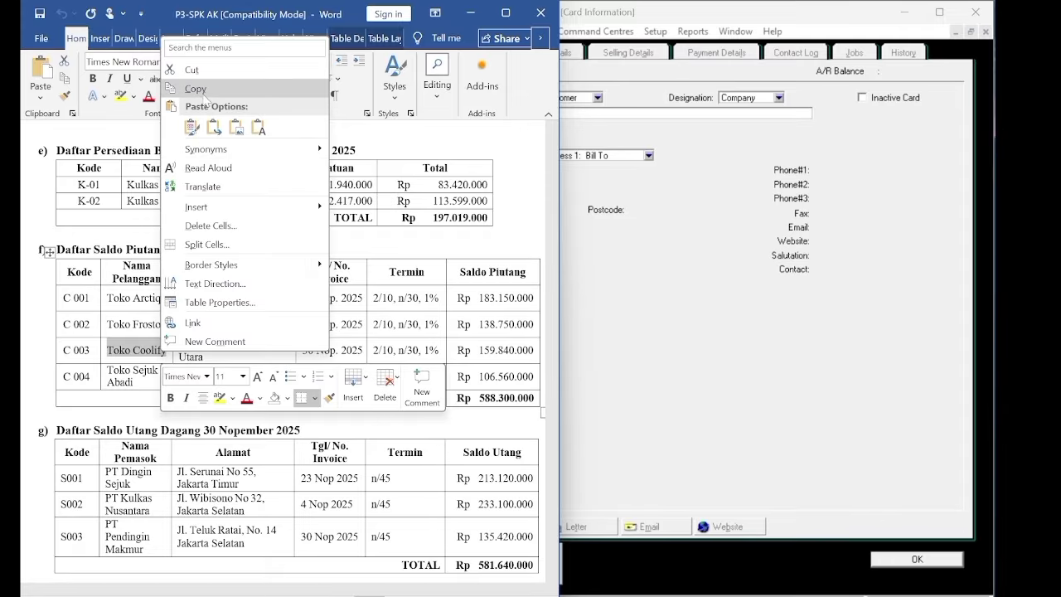
{"action": "left_click", "coordinate": [205, 89]}
{"action": "left_click", "coordinate": [678, 261]}
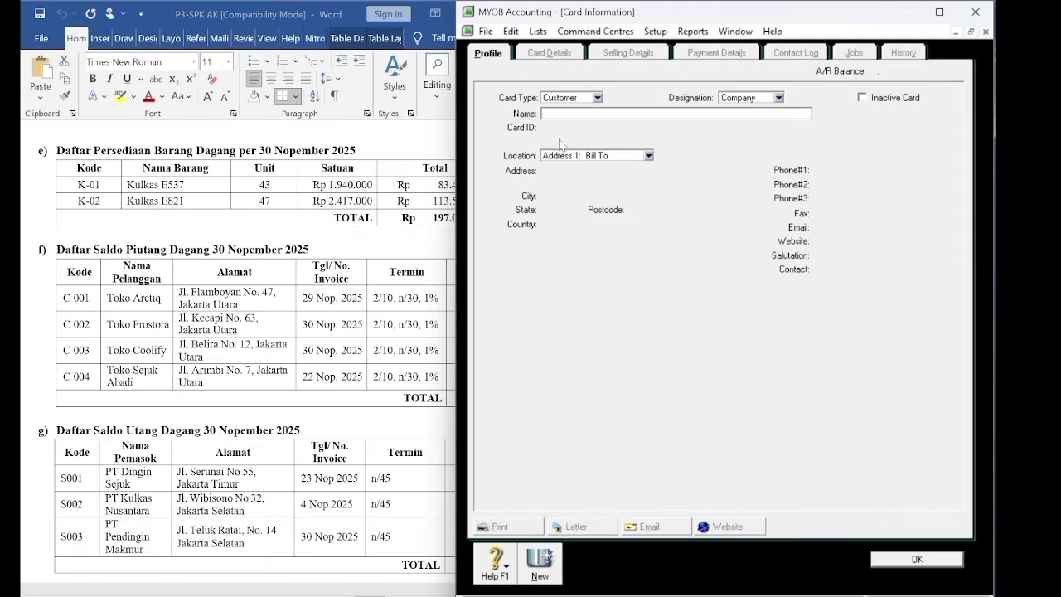
{"action": "right_click", "coordinate": [581, 114]}
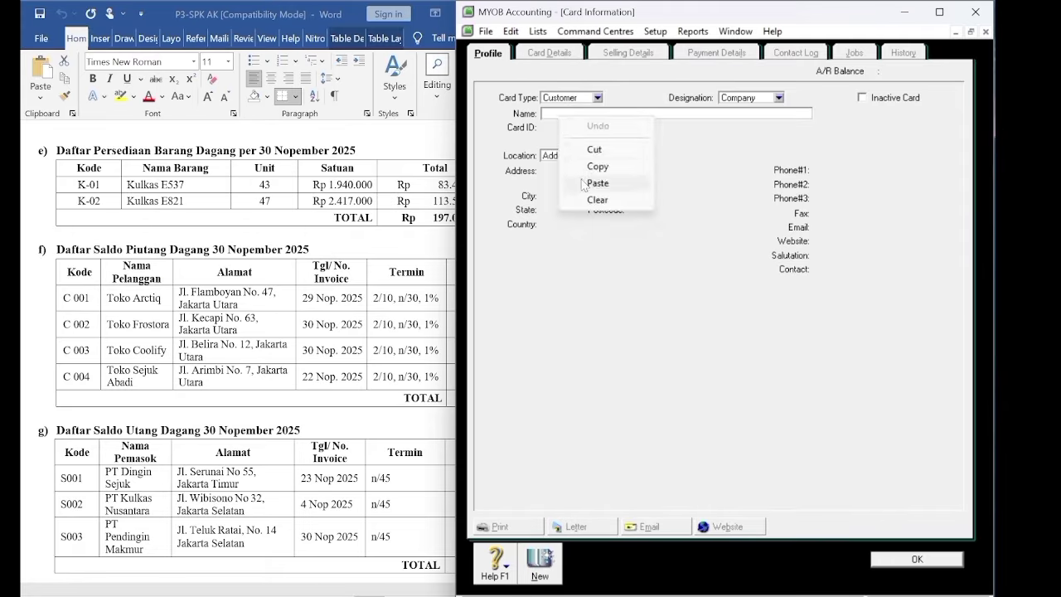
{"action": "left_click", "coordinate": [581, 181]}
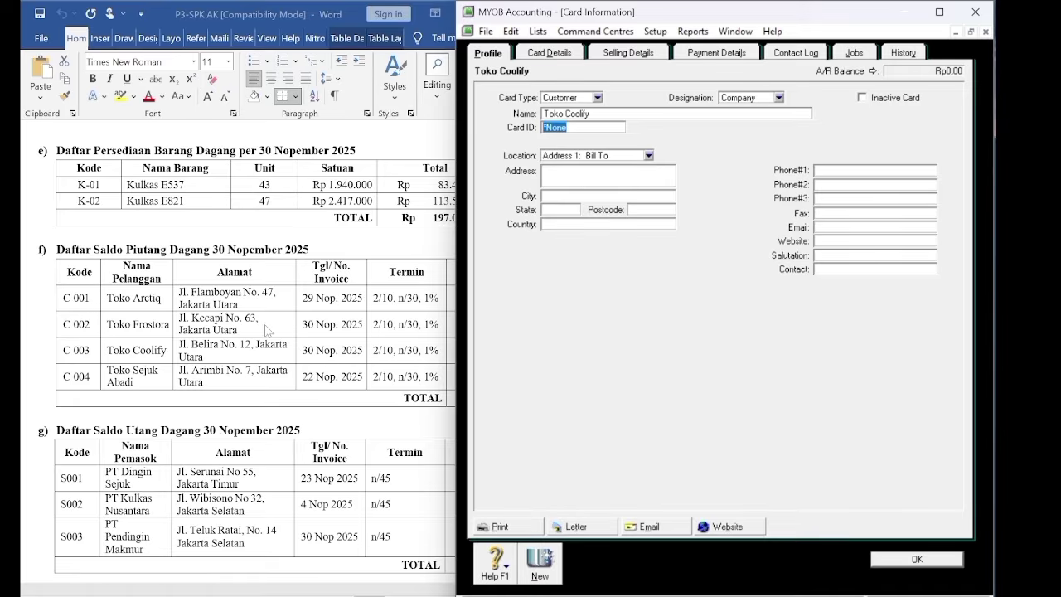
{"action": "left_click", "coordinate": [65, 355]}
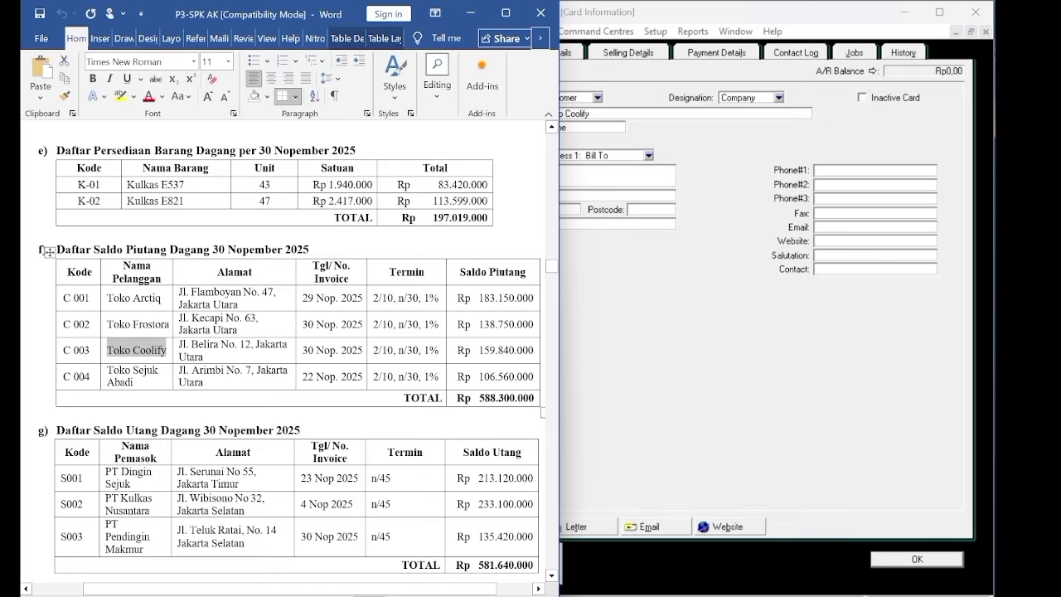
{"action": "left_click", "coordinate": [655, 287]}
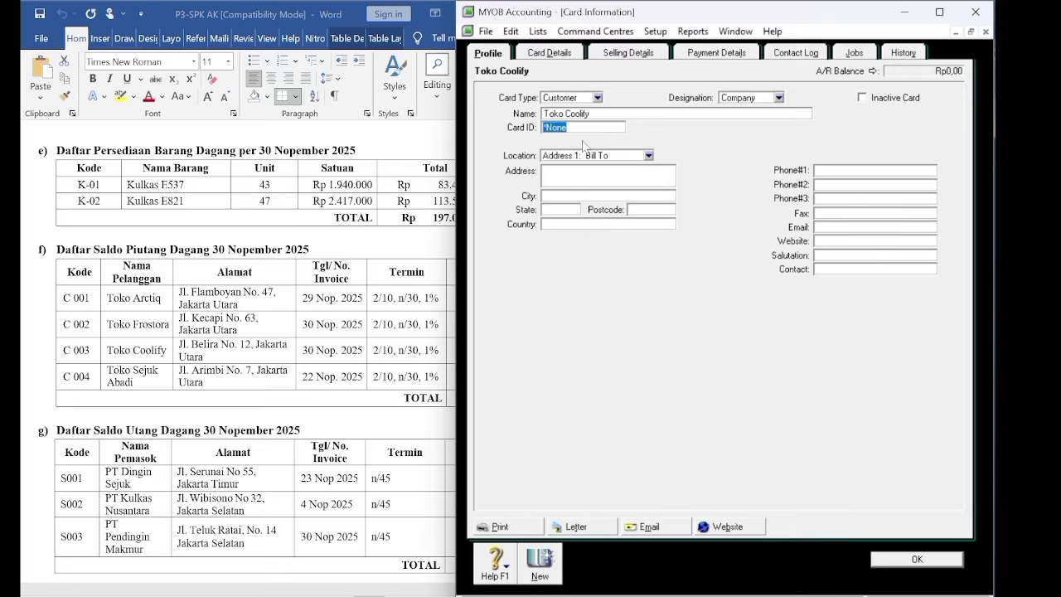
{"action": "type", "text": "C003"}
{"action": "key", "text": "Tab"}
{"action": "key", "text": "Tab"}
{"action": "left_click_drag", "start_coordinate": [107, 350], "coordinate": [203, 358]}
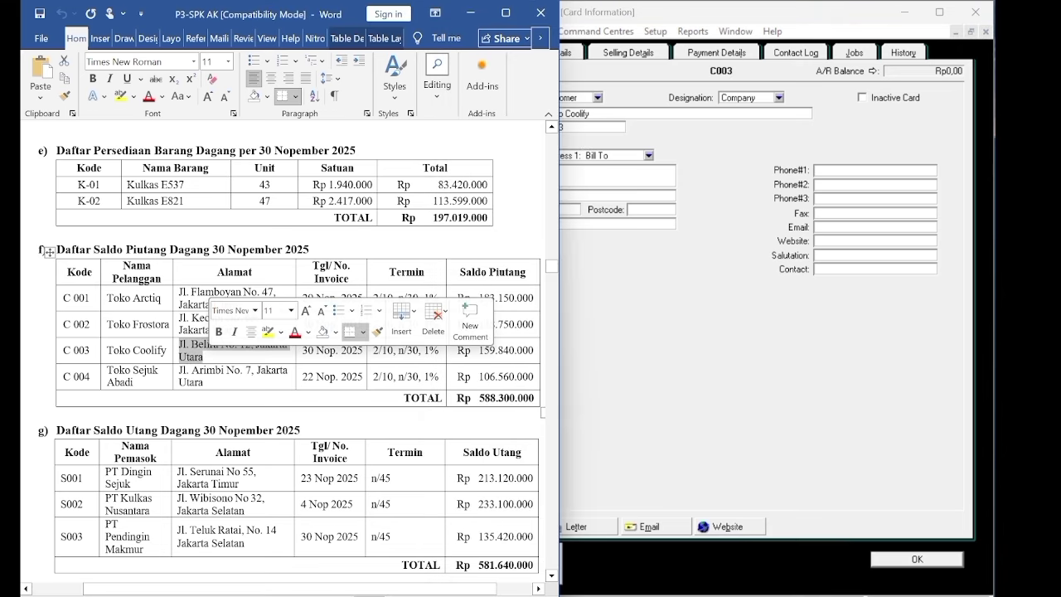
{"action": "right_click", "coordinate": [192, 358]}
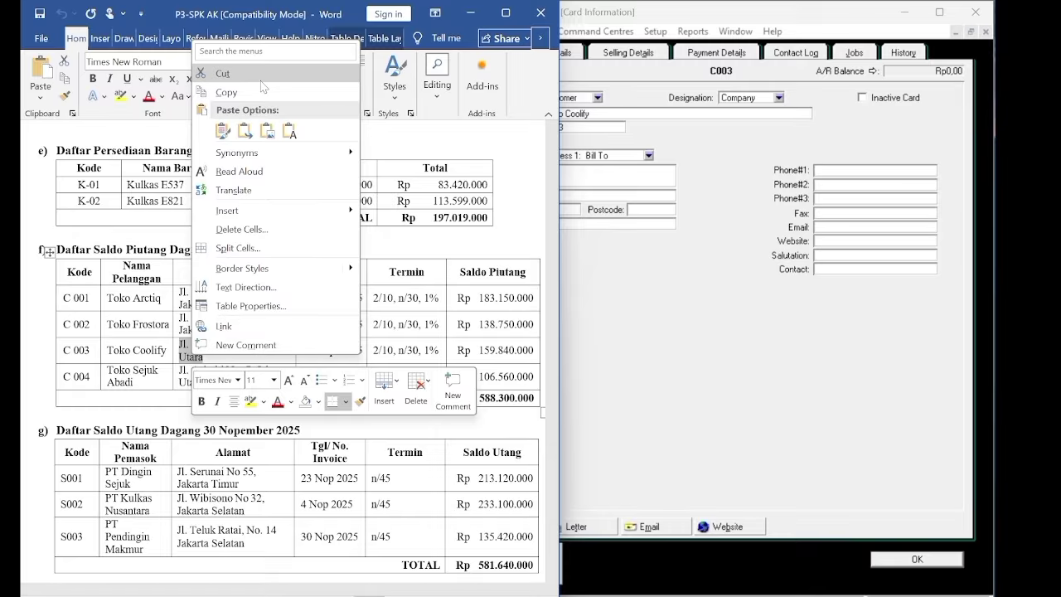
{"action": "left_click", "coordinate": [217, 92]}
{"action": "left_click", "coordinate": [701, 395]}
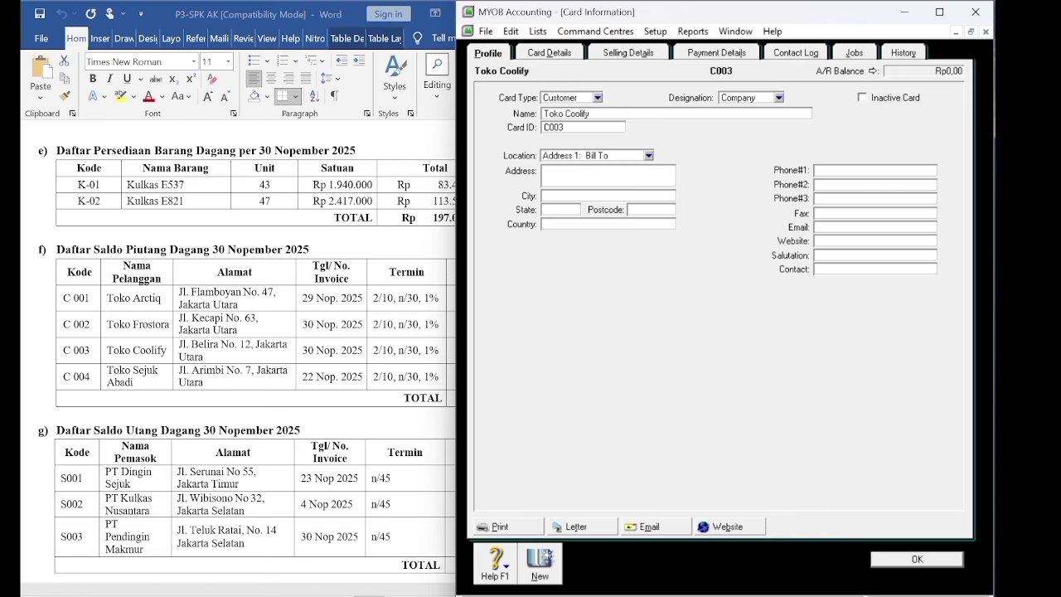
{"action": "right_click", "coordinate": [566, 176]}
{"action": "left_click", "coordinate": [585, 243]}
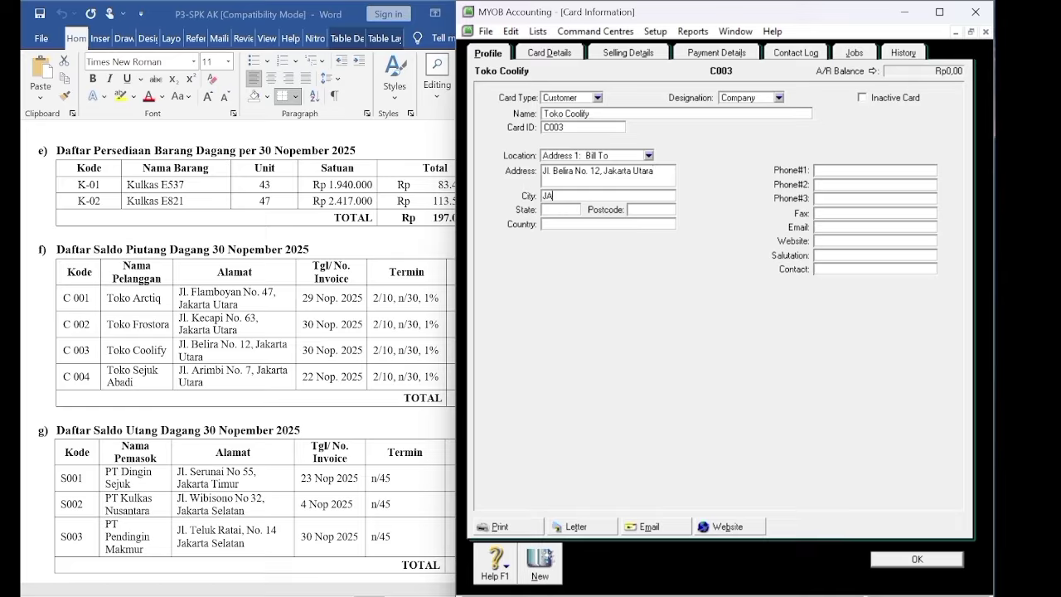
{"action": "key", "text": "Tab"}
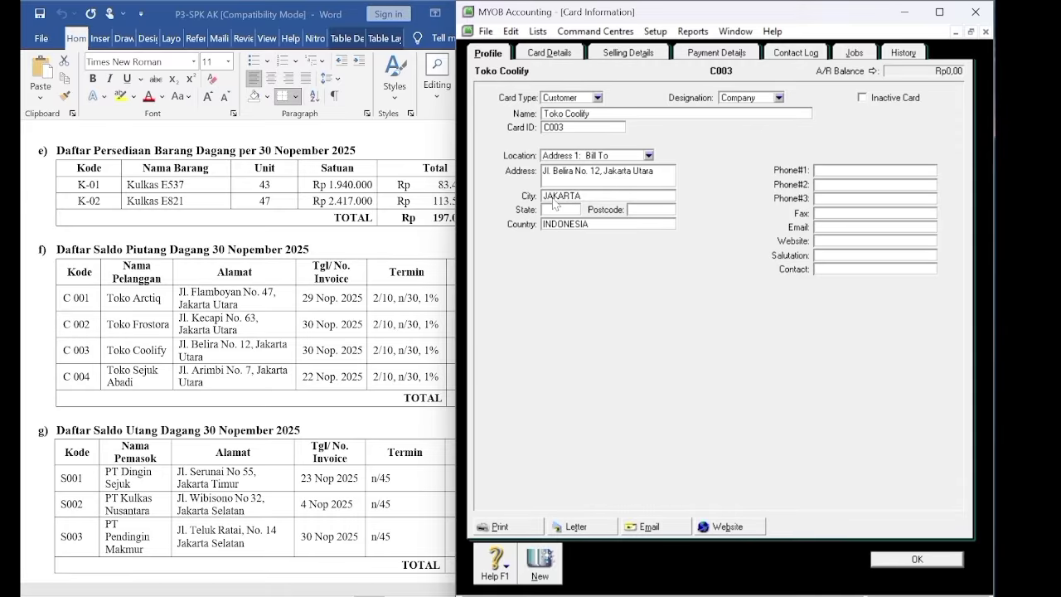
Enter 1 as Toko Coolify's % Monthly Charge for Late Payment and save card C003.
{"action": "left_click", "coordinate": [652, 55]}
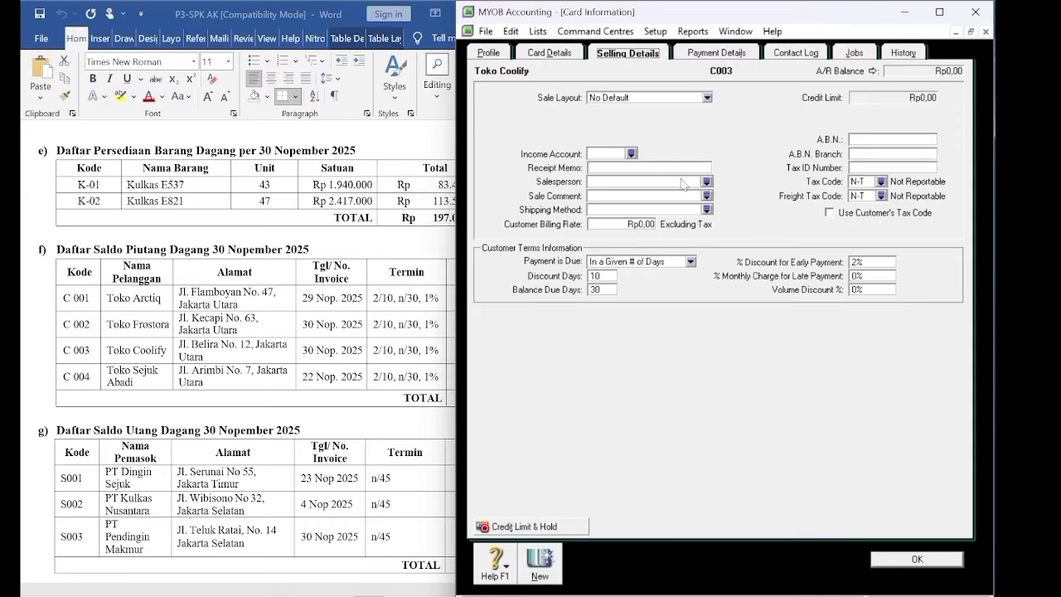
{"action": "left_click", "coordinate": [859, 276]}
{"action": "type", "text": "1"}
{"action": "key", "text": "Tab"}
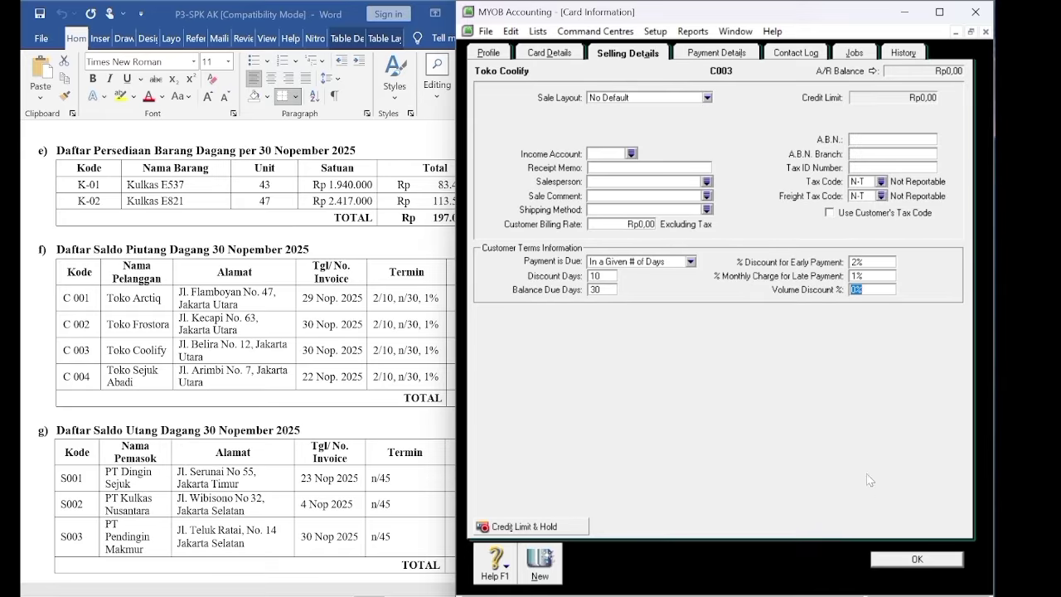
{"action": "left_click", "coordinate": [916, 559]}
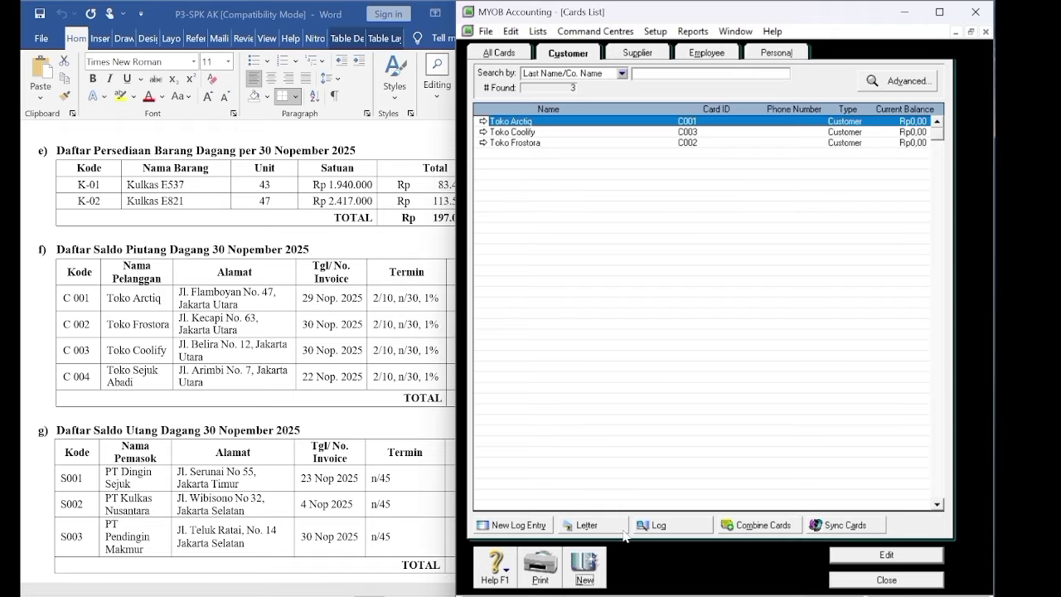
Start a new customer card named TOKO SEJUK ABADI with card ID C004.
{"action": "left_click", "coordinate": [585, 567]}
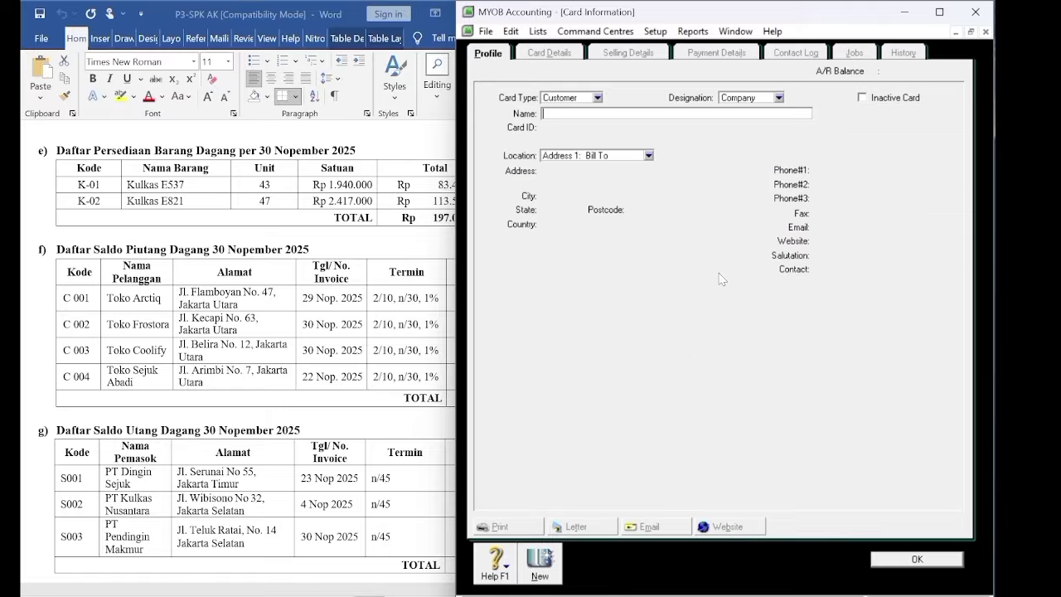
{"action": "left_click", "coordinate": [145, 380]}
{"action": "left_click_drag", "start_coordinate": [107, 370], "coordinate": [134, 382]}
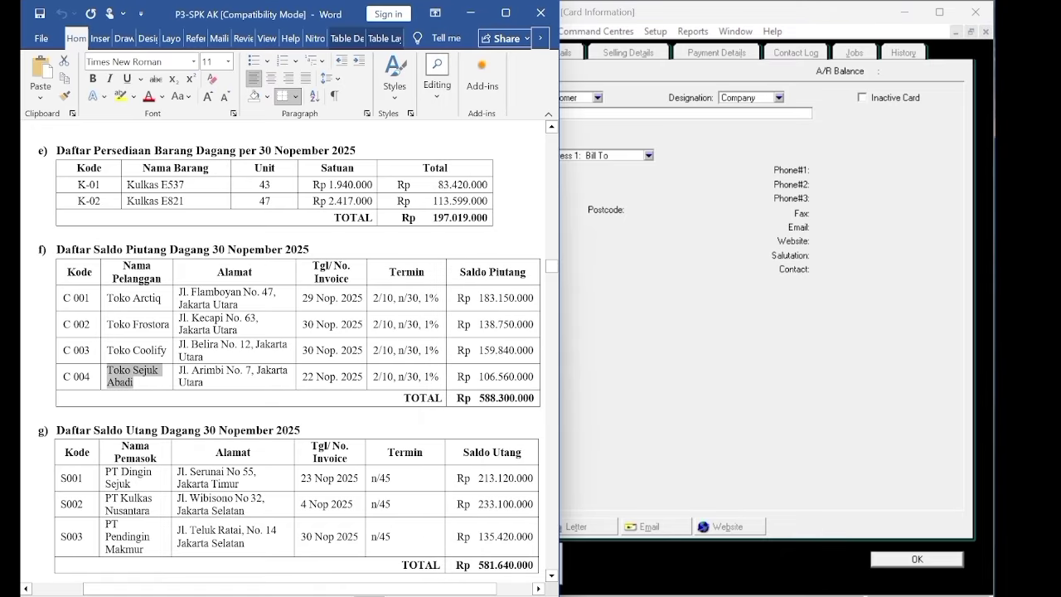
{"action": "right_click", "coordinate": [129, 382]}
{"action": "left_click", "coordinate": [199, 119]}
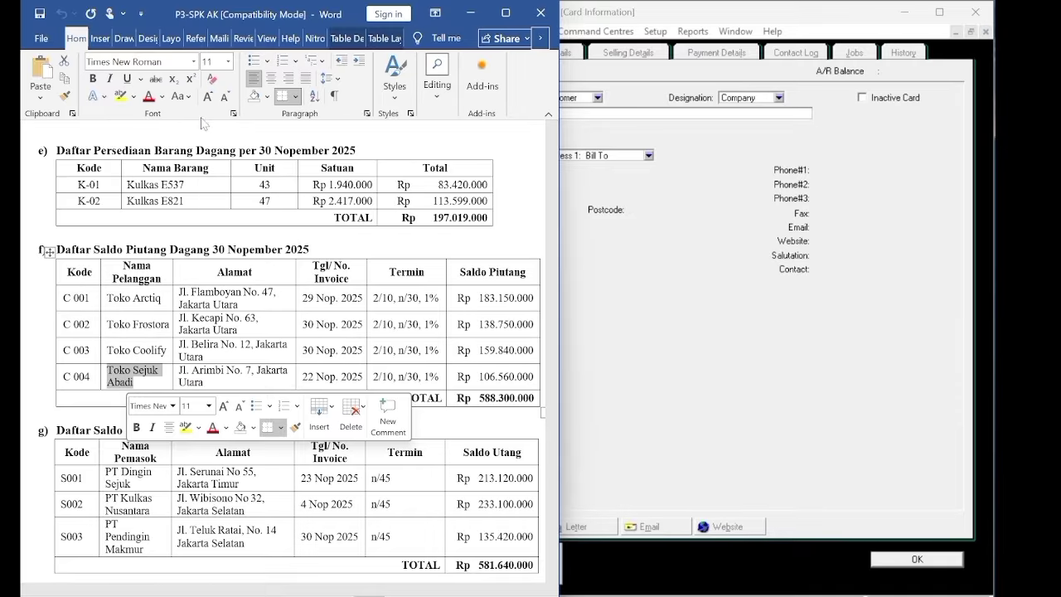
{"action": "left_click", "coordinate": [549, 160]}
{"action": "right_click", "coordinate": [553, 113]}
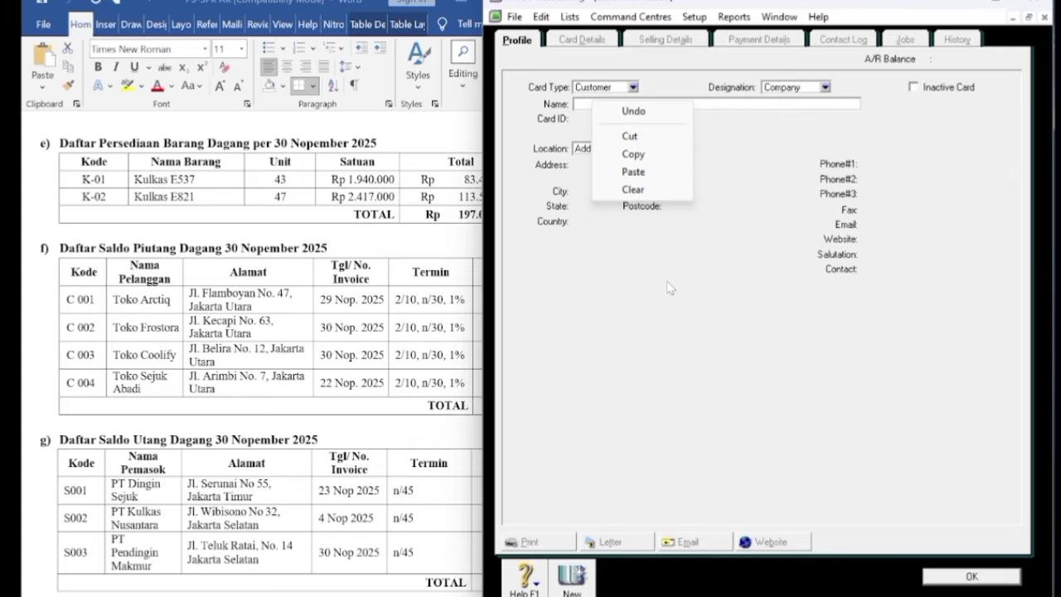
{"action": "left_click", "coordinate": [647, 253]}
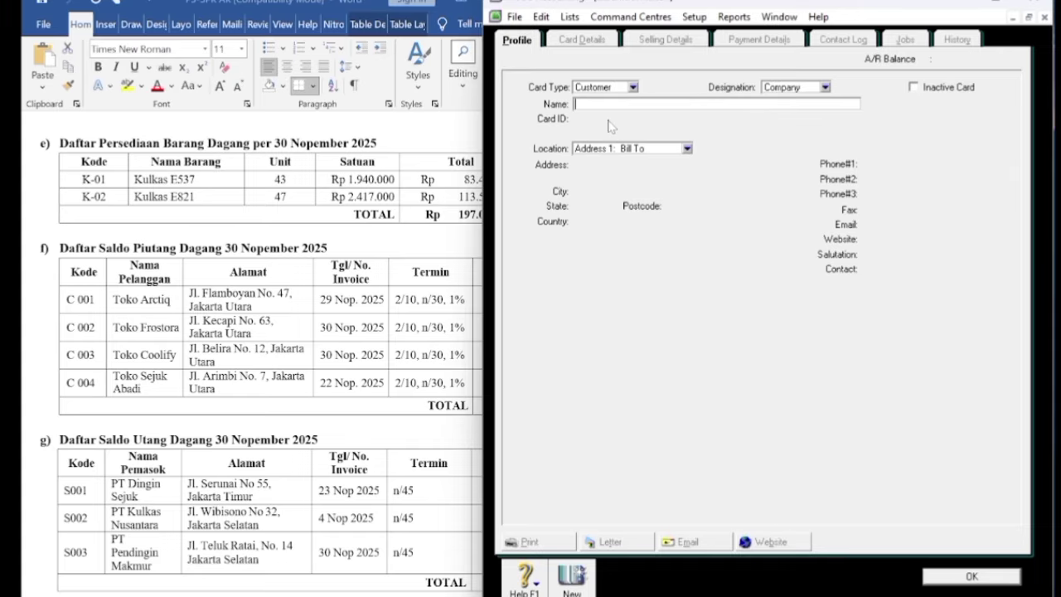
{"action": "type", "text": "TOKO SEJUK ABADI"}
{"action": "key", "text": "Tab"}
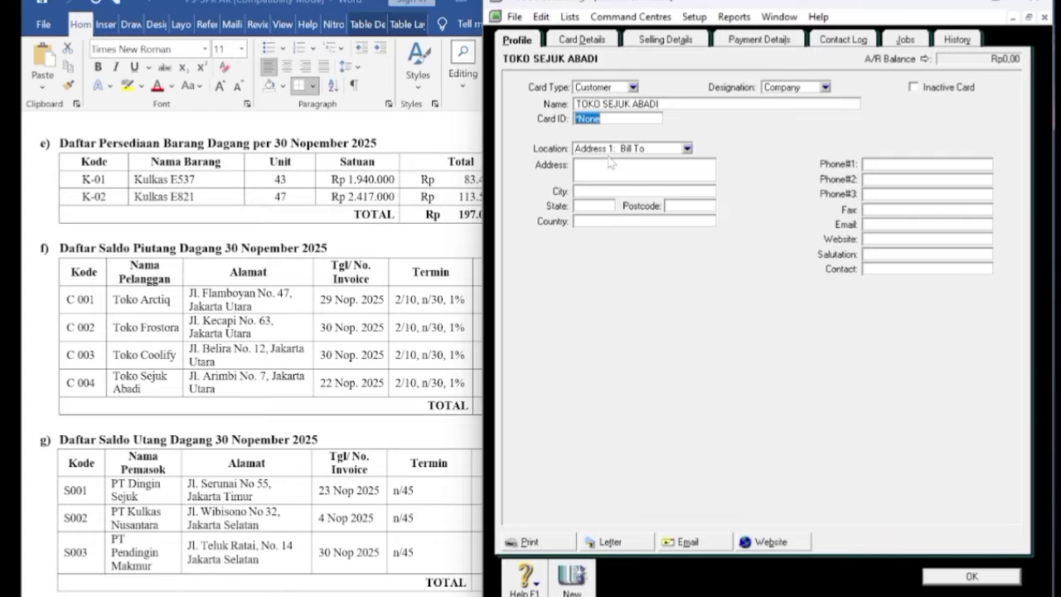
{"action": "type", "text": "C004"}
{"action": "left_click", "coordinate": [610, 164]}
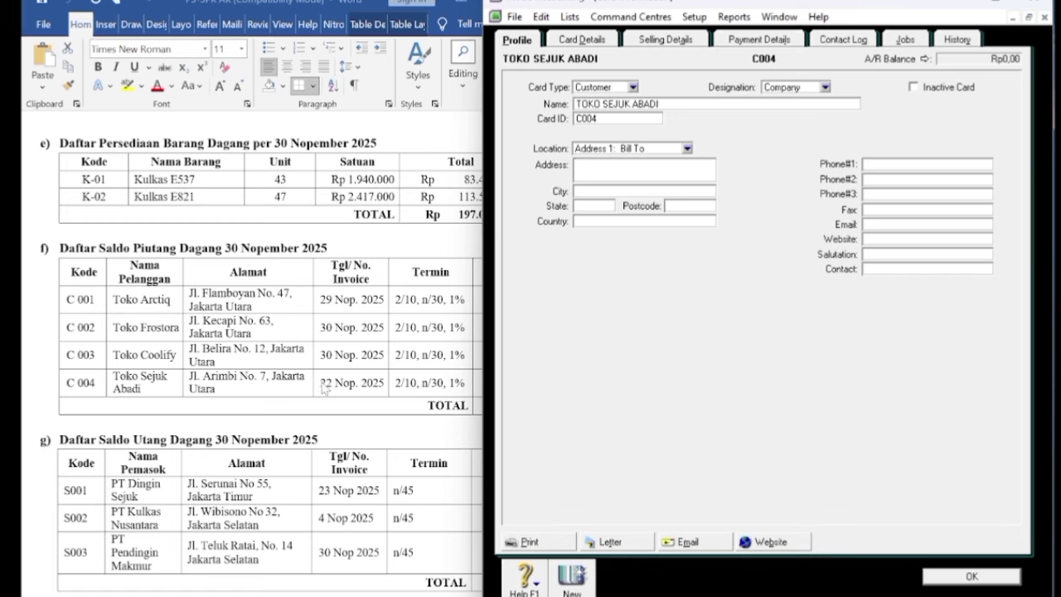
{"action": "left_click", "coordinate": [197, 383]}
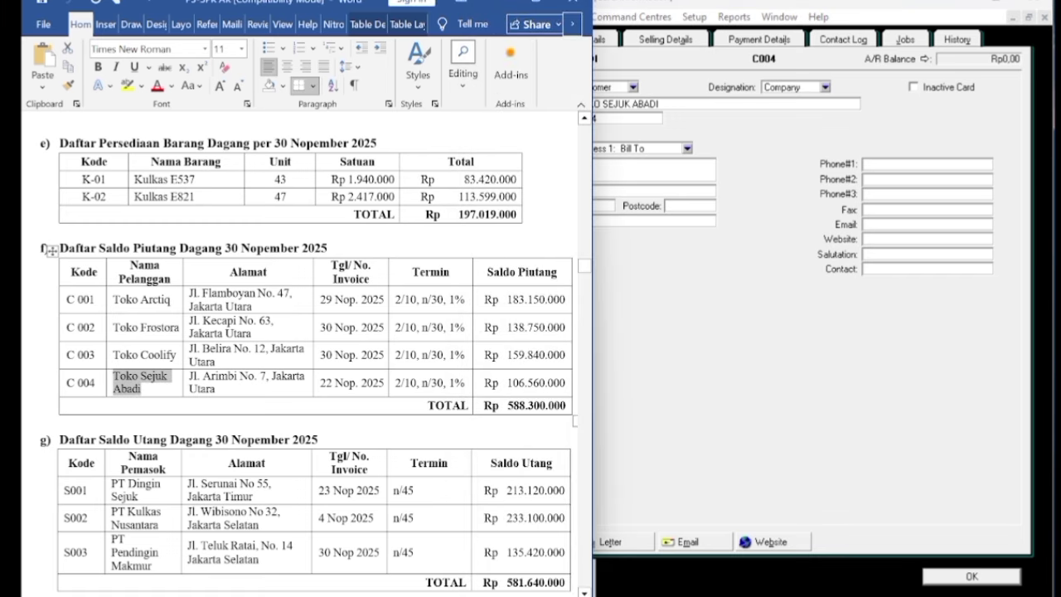
{"action": "left_click_drag", "start_coordinate": [190, 376], "coordinate": [209, 387]}
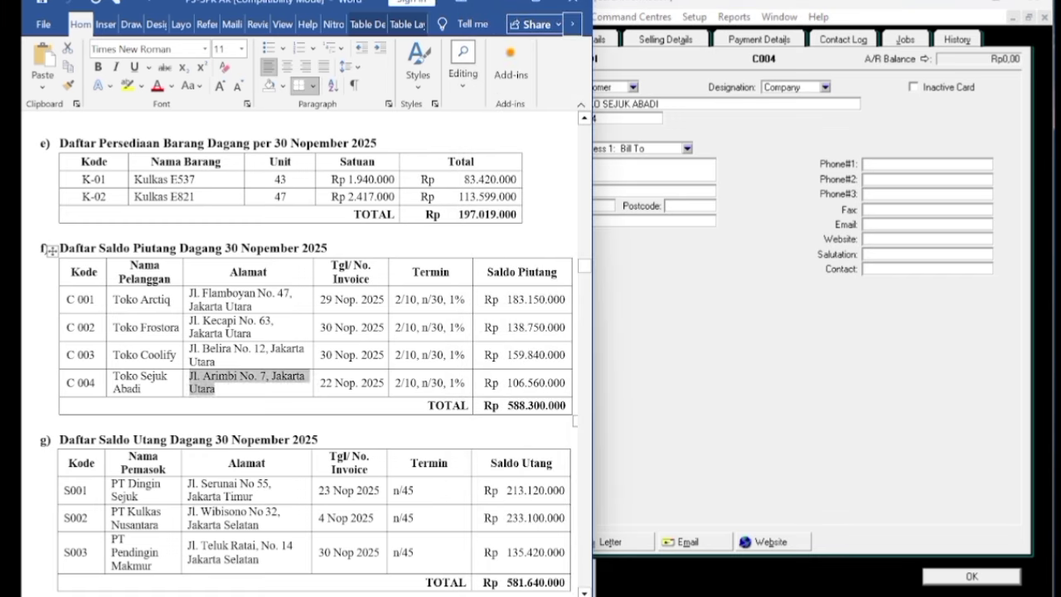
{"action": "right_click", "coordinate": [210, 387]}
{"action": "left_click", "coordinate": [237, 99]}
{"action": "left_click", "coordinate": [635, 355]}
{"action": "right_click", "coordinate": [585, 167]}
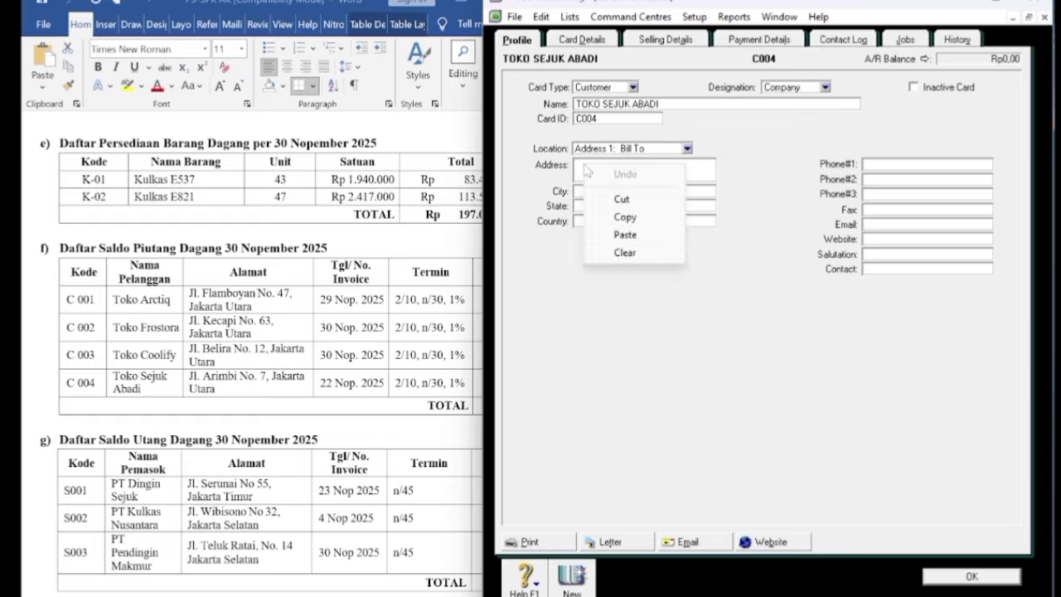
{"action": "left_click", "coordinate": [624, 235]}
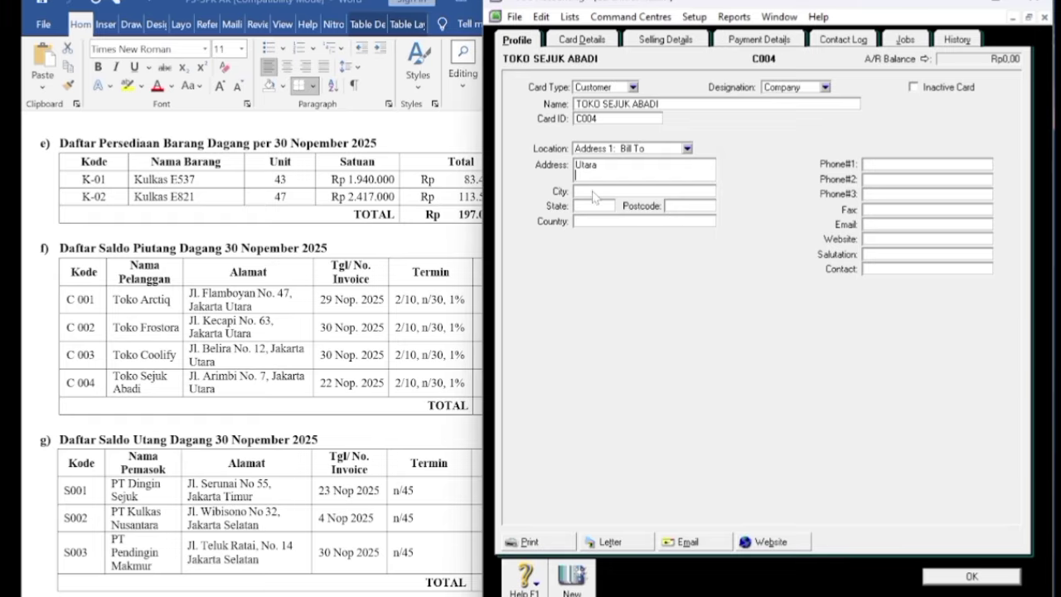
{"action": "key", "text": "Up"}
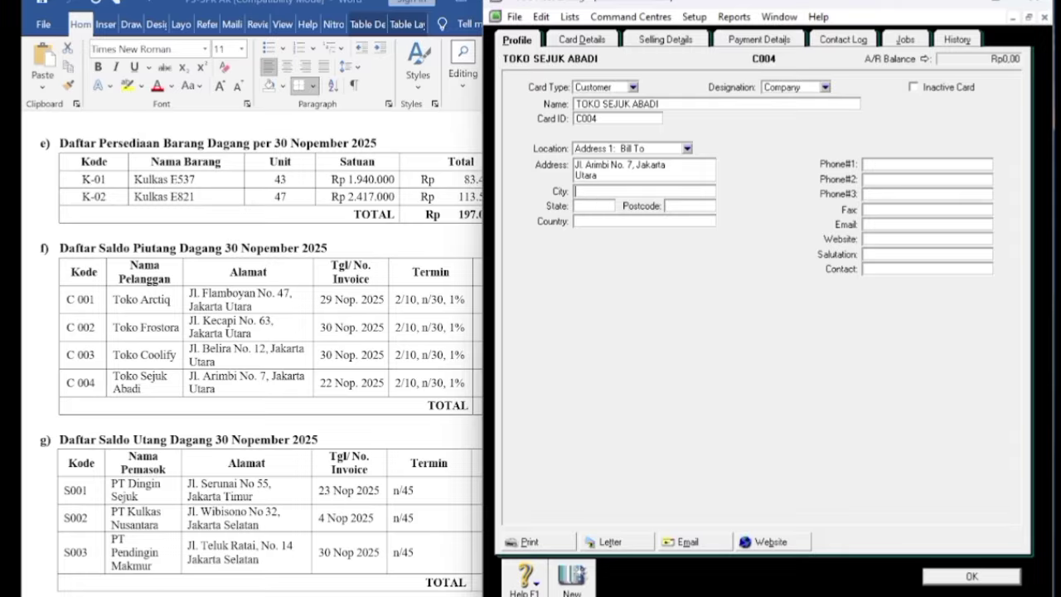
{"action": "type", "text": "JAKARTA"}
{"action": "key", "text": "Tab"}
{"action": "key", "text": "Tab"}
{"action": "type", "text": "INDONE"}
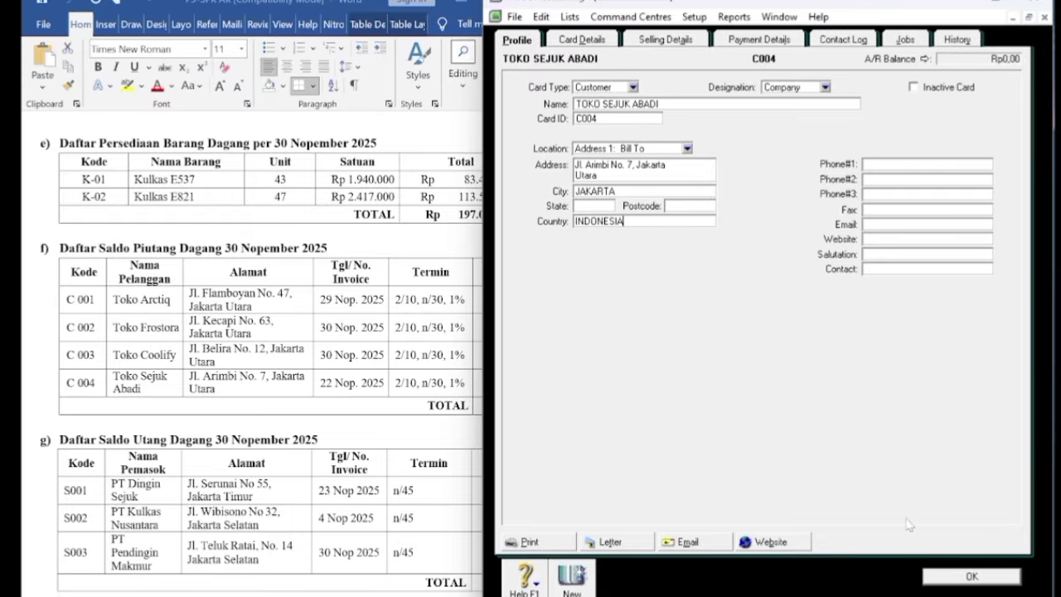
{"action": "left_click", "coordinate": [971, 576]}
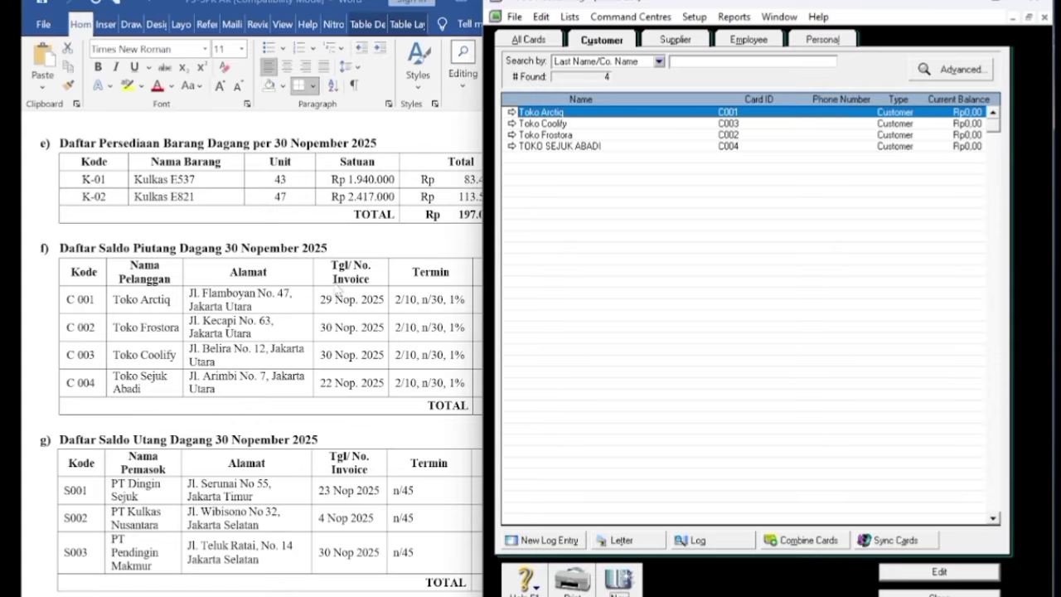
Create a new supplier card named PT DINGIN SEJUK with card ID S001.
{"action": "left_click", "coordinate": [684, 44]}
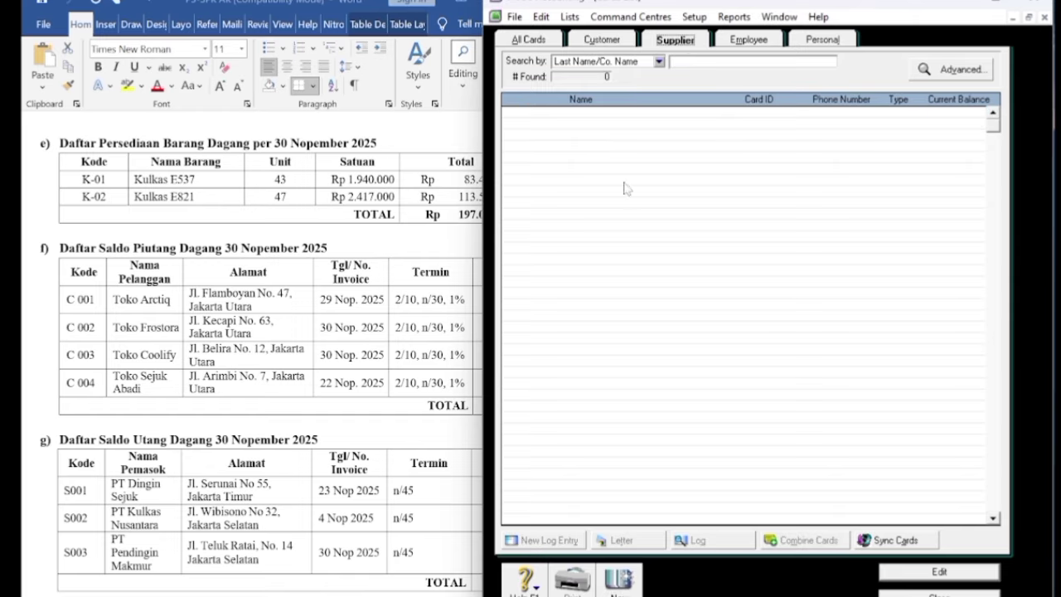
{"action": "left_click", "coordinate": [618, 577]}
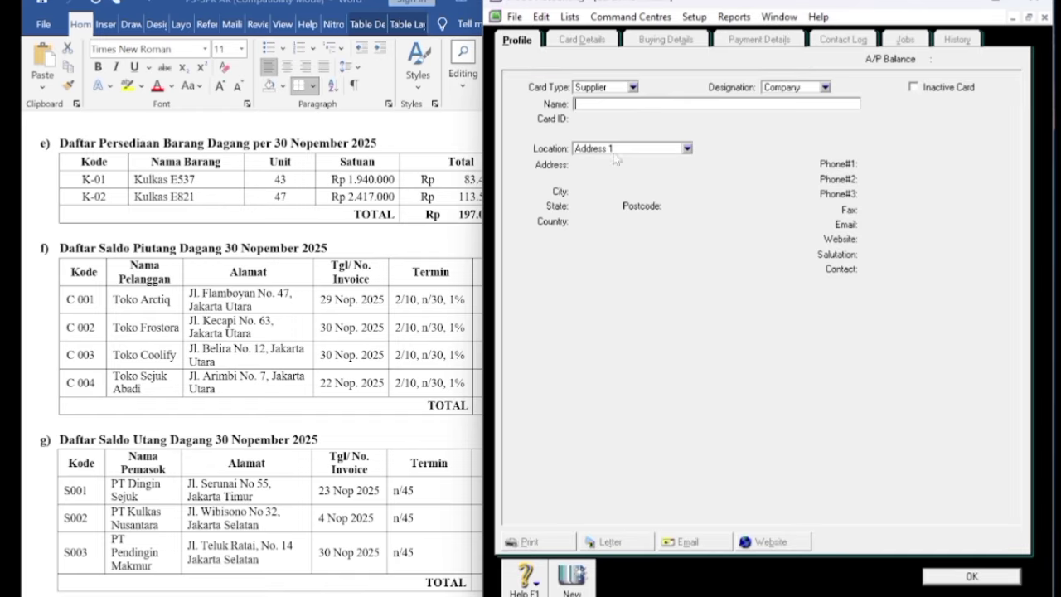
{"action": "left_click", "coordinate": [182, 405]}
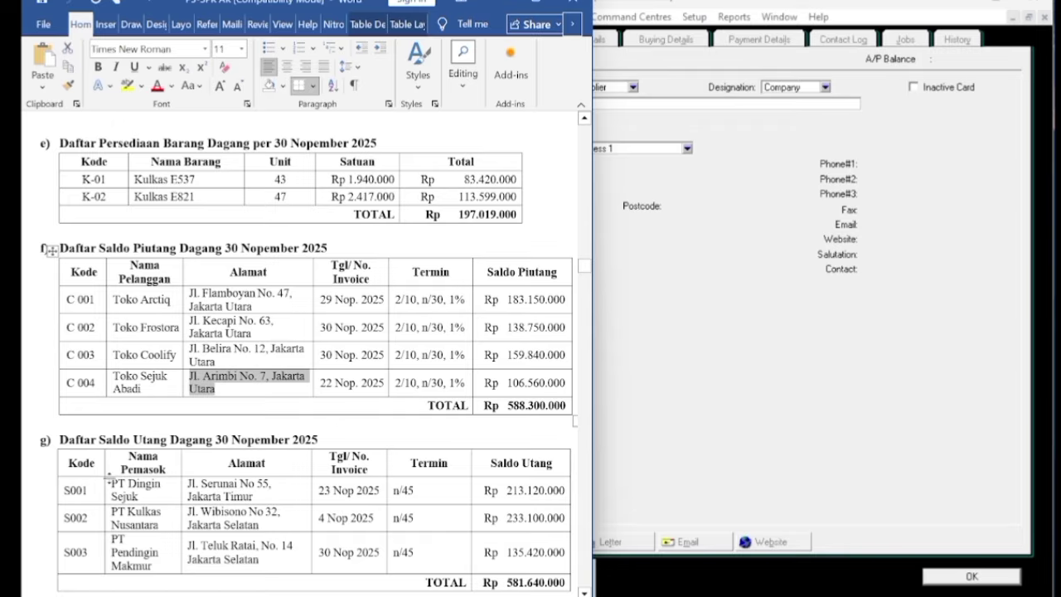
{"action": "left_click_drag", "start_coordinate": [112, 483], "coordinate": [138, 496]}
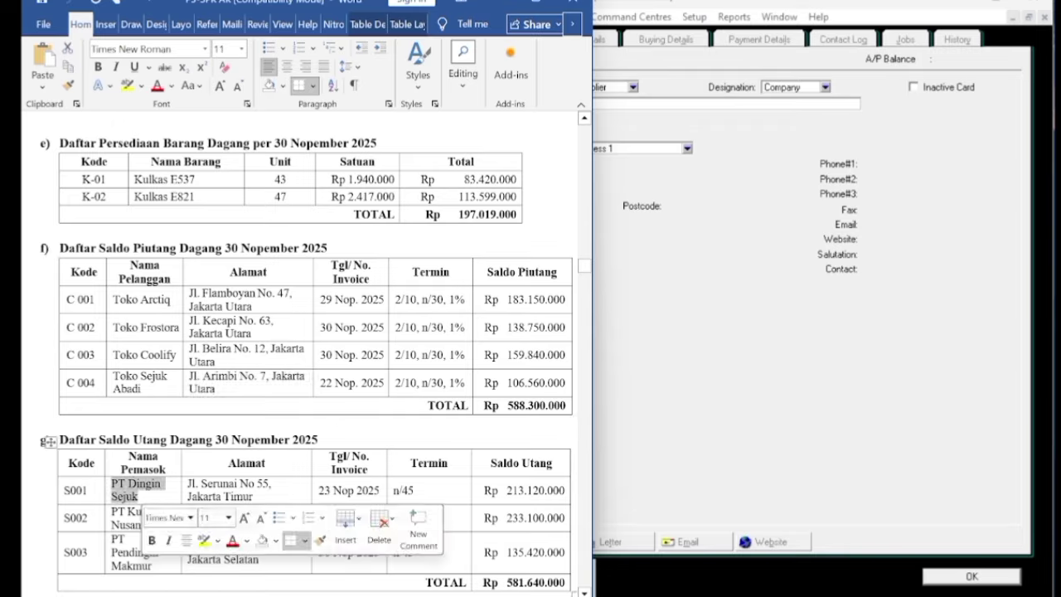
{"action": "right_click", "coordinate": [139, 495]}
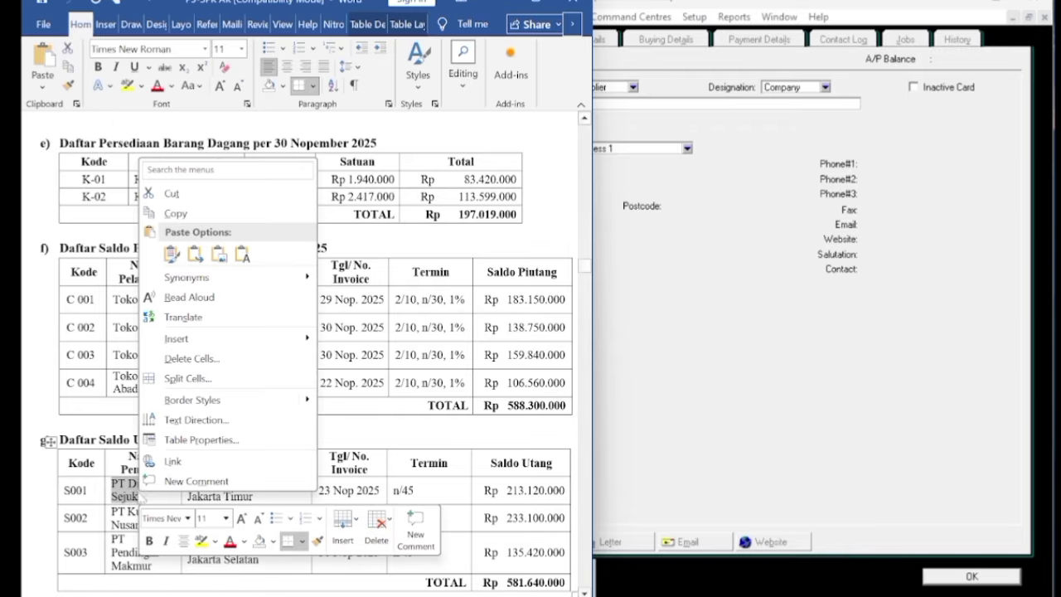
{"action": "left_click", "coordinate": [191, 214]}
{"action": "left_click", "coordinate": [575, 105]}
{"action": "right_click", "coordinate": [582, 105]}
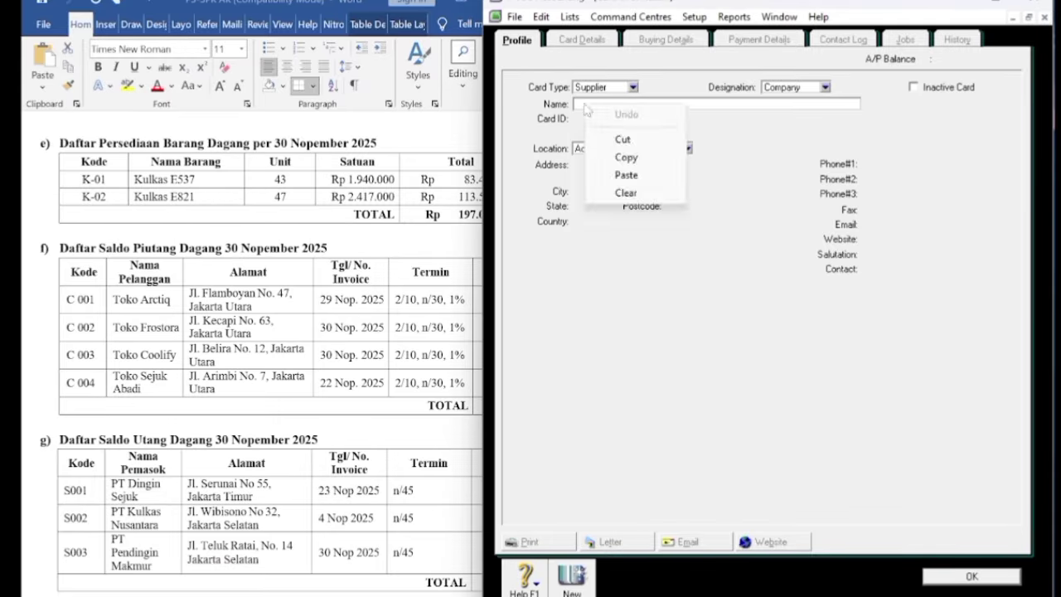
{"action": "left_click", "coordinate": [623, 175]}
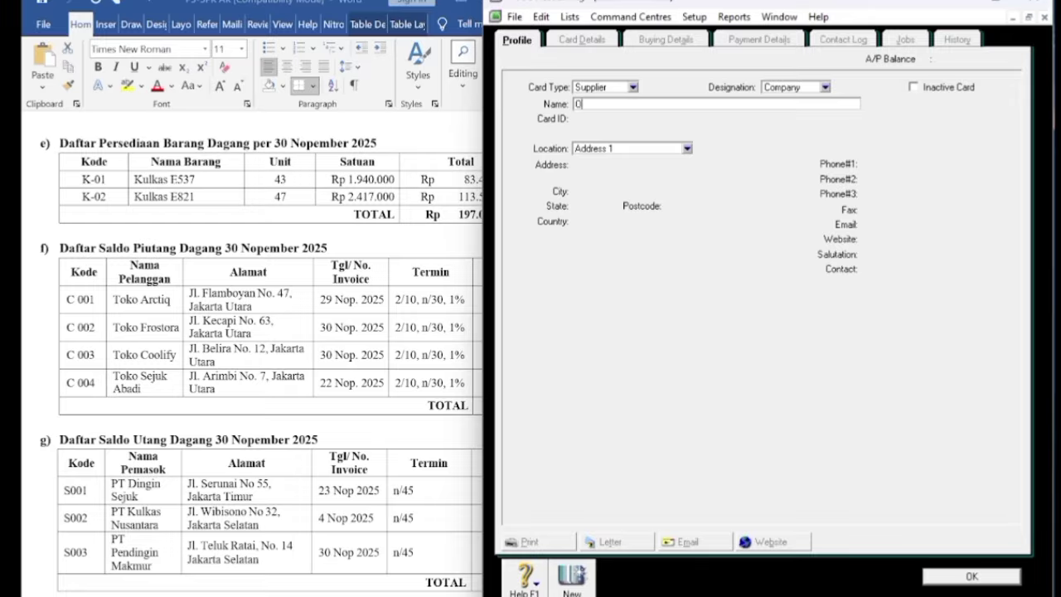
{"action": "key", "text": "BackSpace"}
{"action": "type", "text": "SEJUK"}
{"action": "key", "text": "Tab"}
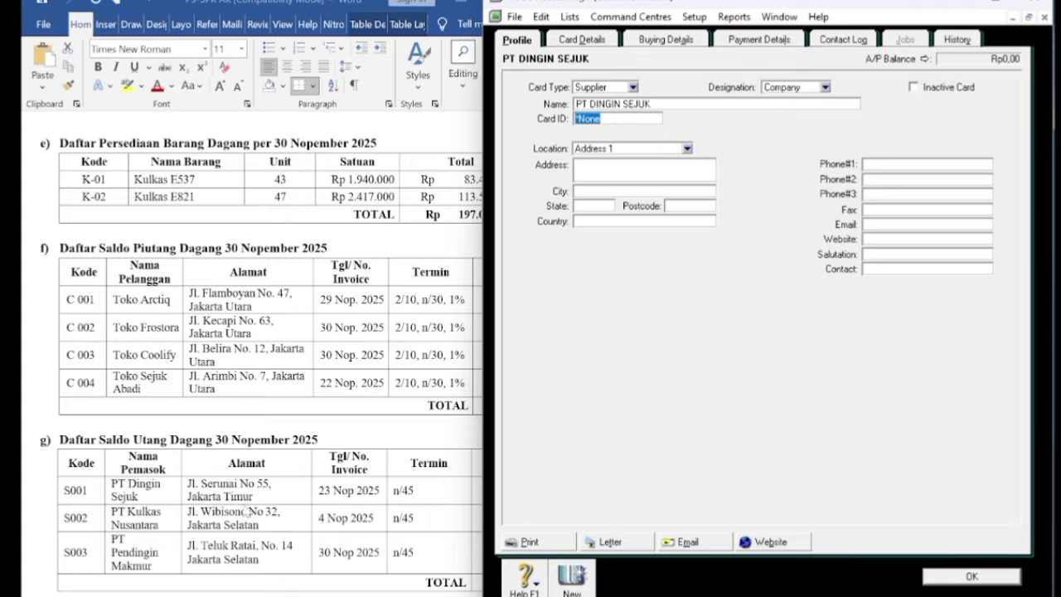
{"action": "type", "text": "S"}
{"action": "key", "text": "Tab"}
{"action": "key", "text": "Tab"}
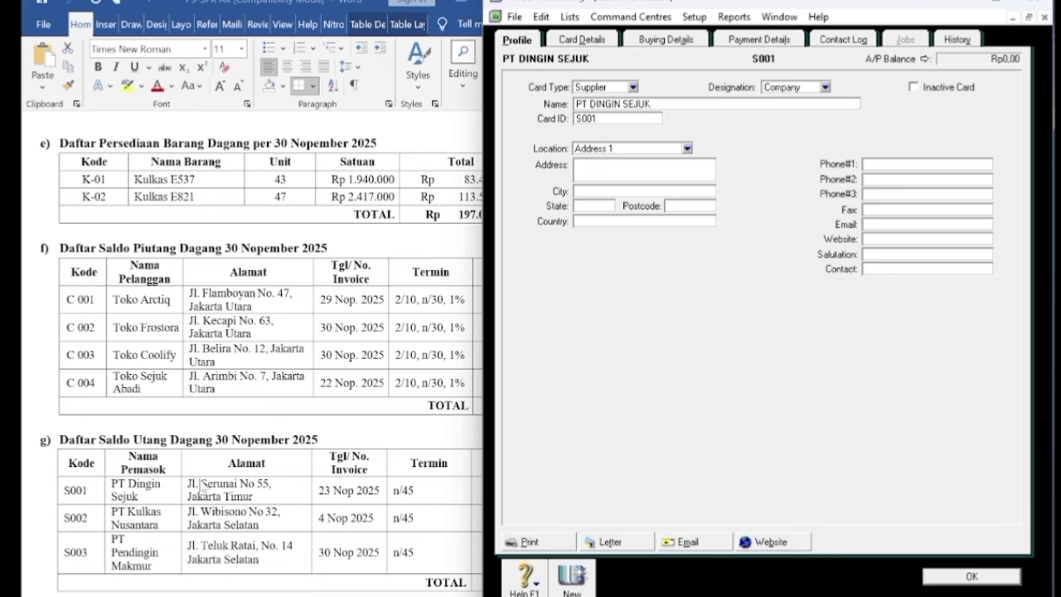
{"action": "left_click", "coordinate": [182, 484]}
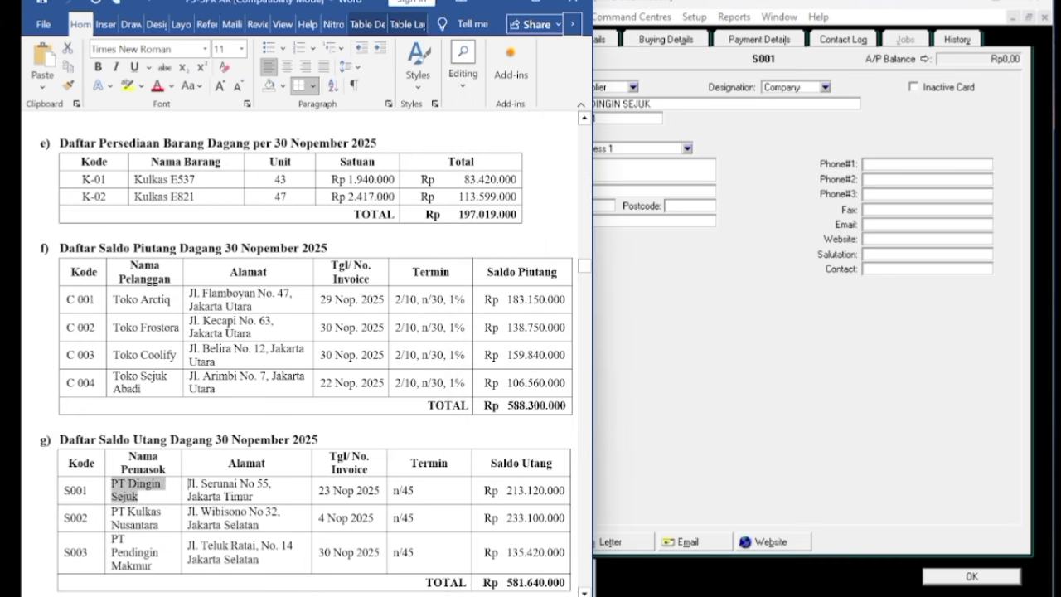
{"action": "left_click_drag", "start_coordinate": [187, 483], "coordinate": [224, 497]}
{"action": "right_click", "coordinate": [224, 498]}
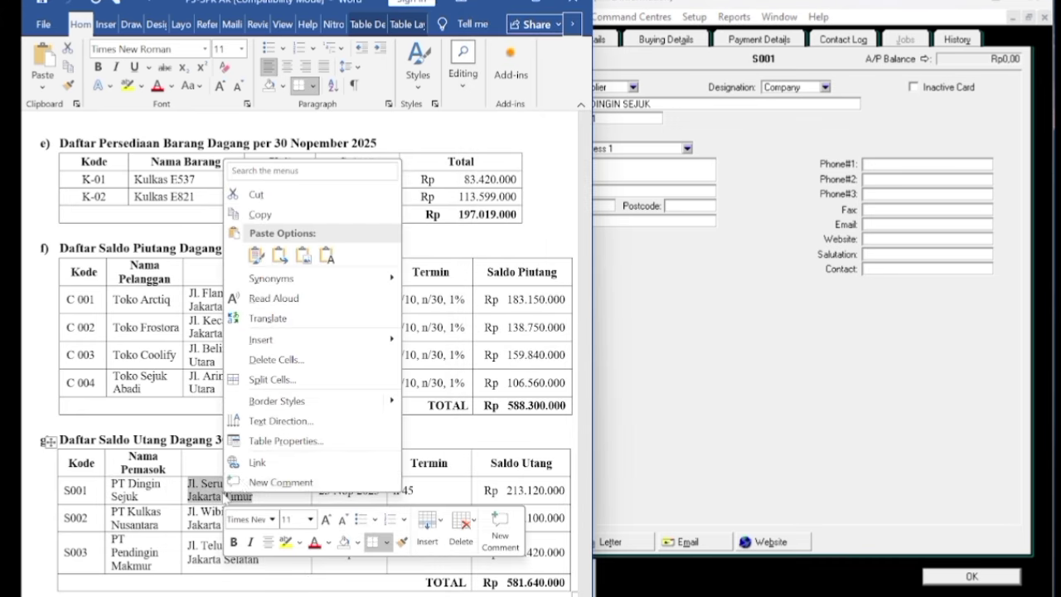
{"action": "left_click", "coordinate": [290, 216]}
{"action": "left_click", "coordinate": [735, 281]}
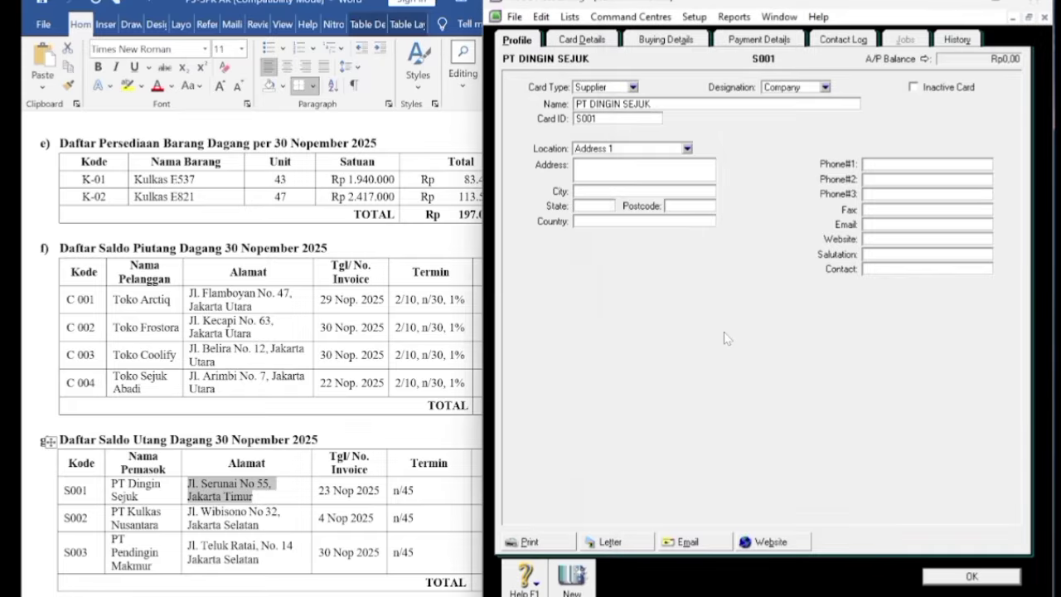
{"action": "right_click", "coordinate": [579, 169]}
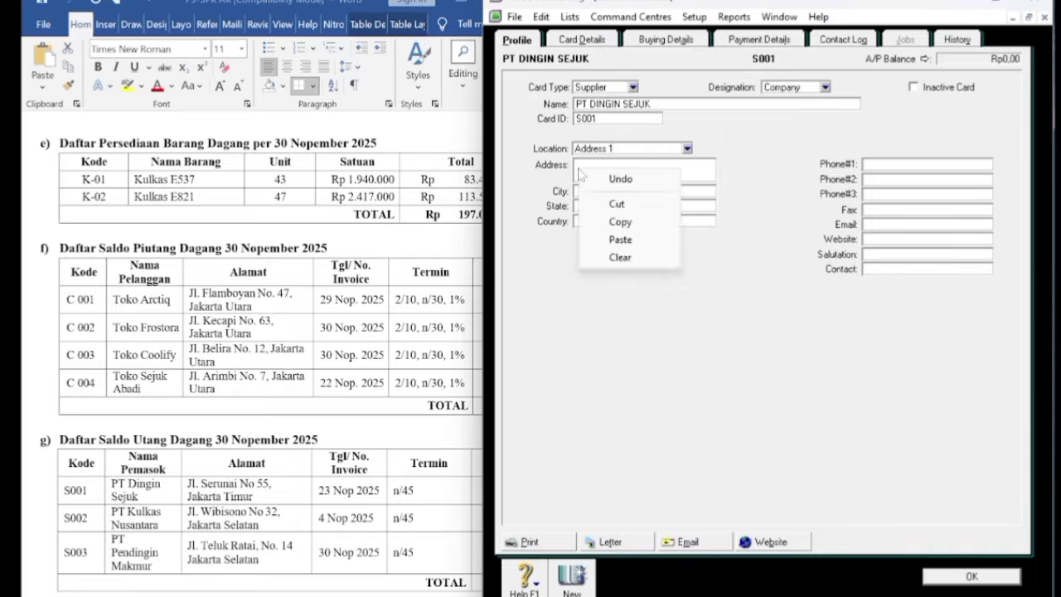
{"action": "left_click", "coordinate": [598, 240]}
{"action": "key", "text": "Up"}
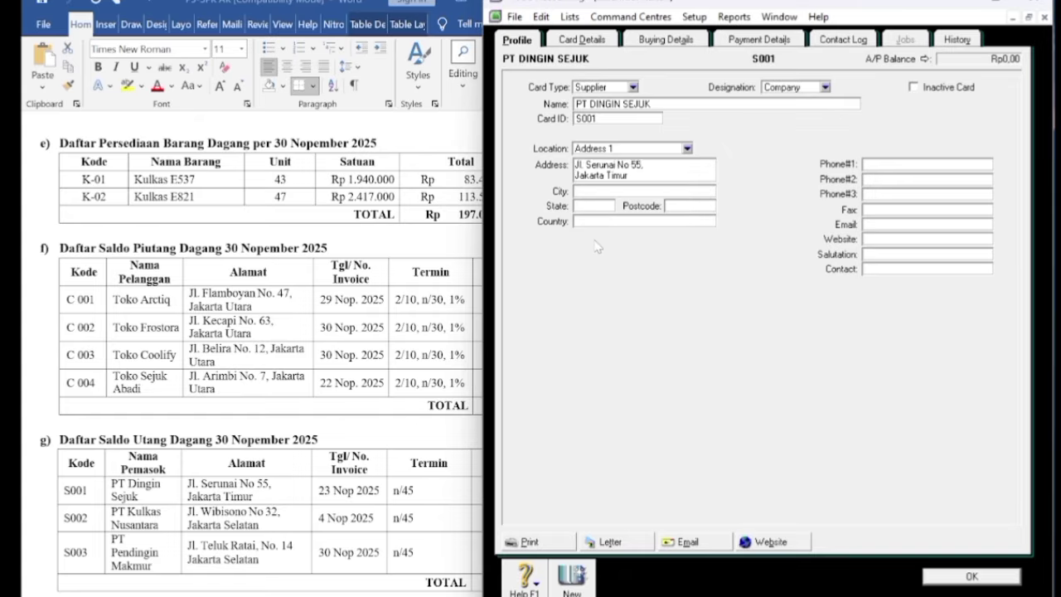
{"action": "left_click", "coordinate": [595, 196]}
{"action": "type", "text": "JAKARTA"}
{"action": "key", "text": "Tab"}
{"action": "type", "text": "INDONESIA"}
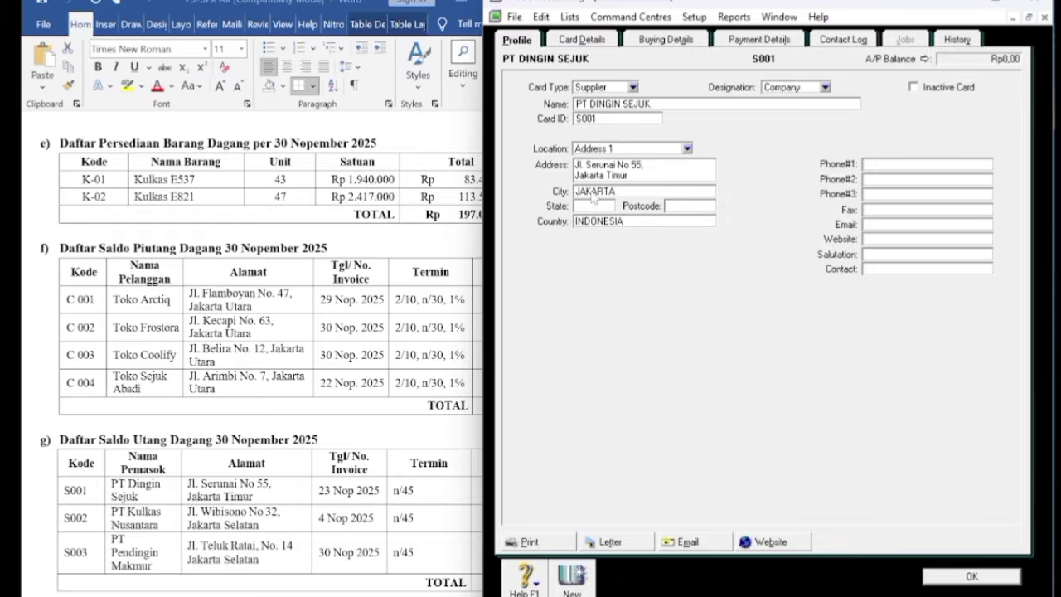
{"action": "left_click", "coordinate": [646, 40]}
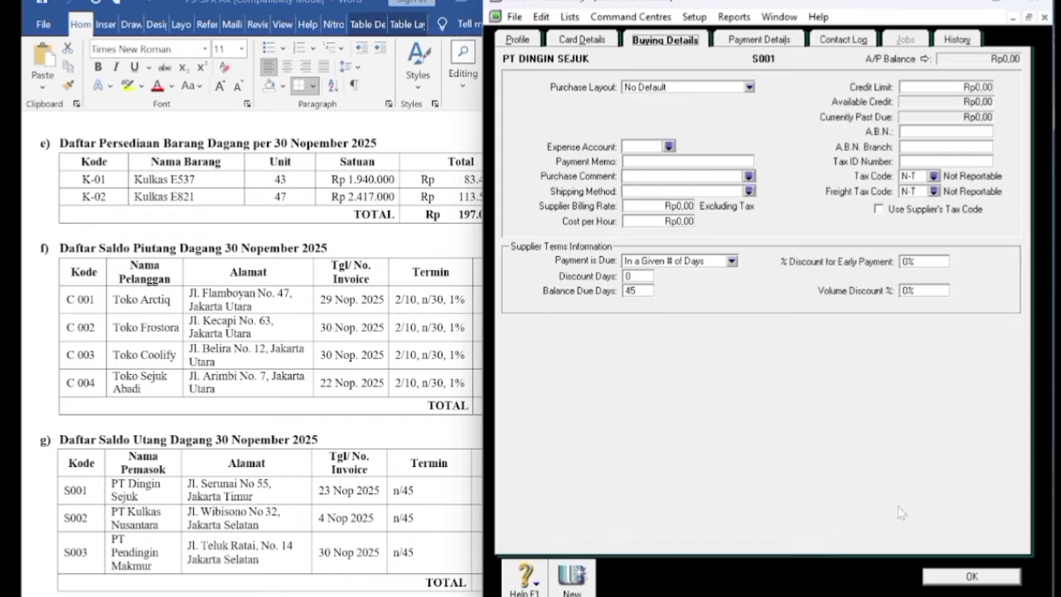
{"action": "left_click", "coordinate": [967, 573]}
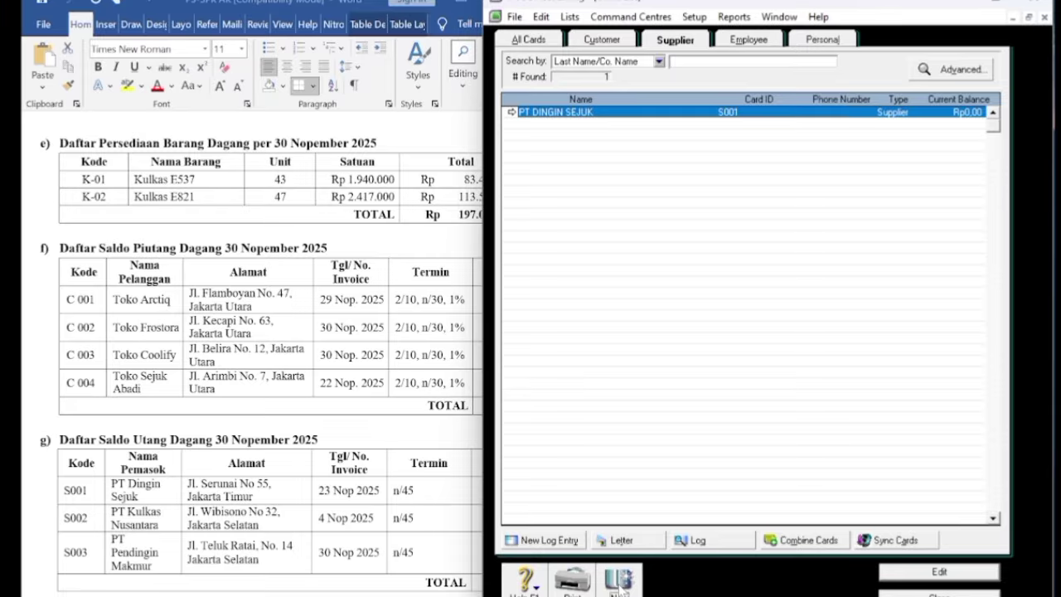
Start a new supplier card named PT KULKAS NUSANTARA with card ID S002.
{"action": "left_click", "coordinate": [619, 580]}
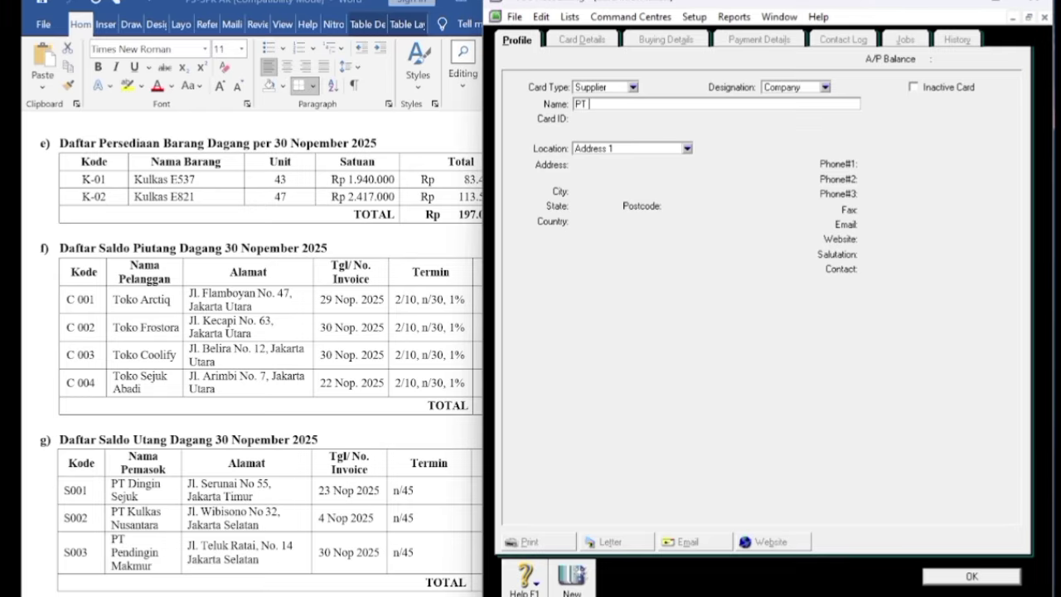
{"action": "type", "text": "PT KULKAS NUSANTARA"}
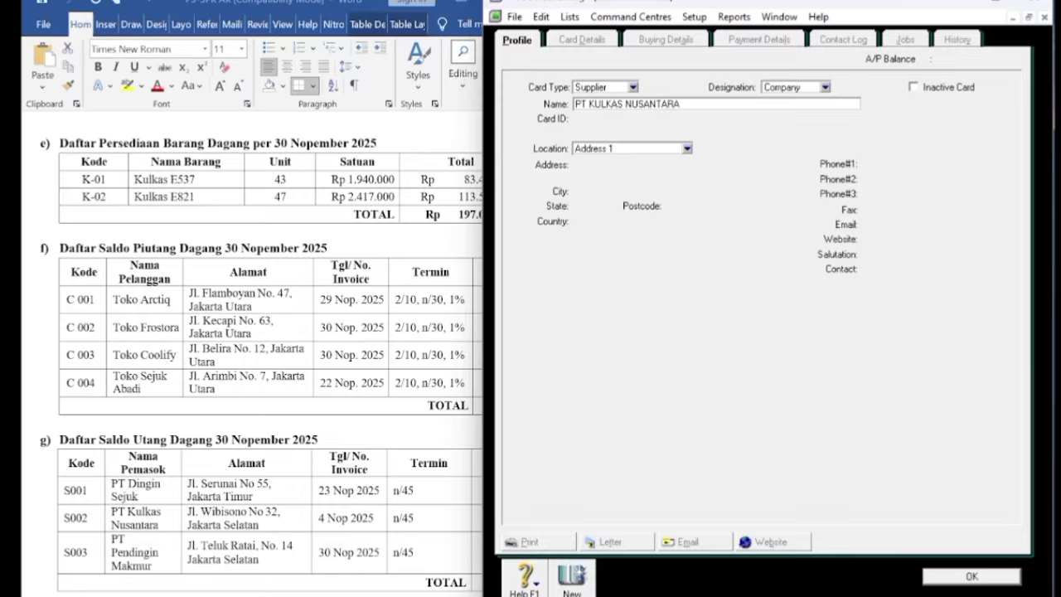
{"action": "key", "text": "Tab"}
{"action": "type", "text": "S0"}
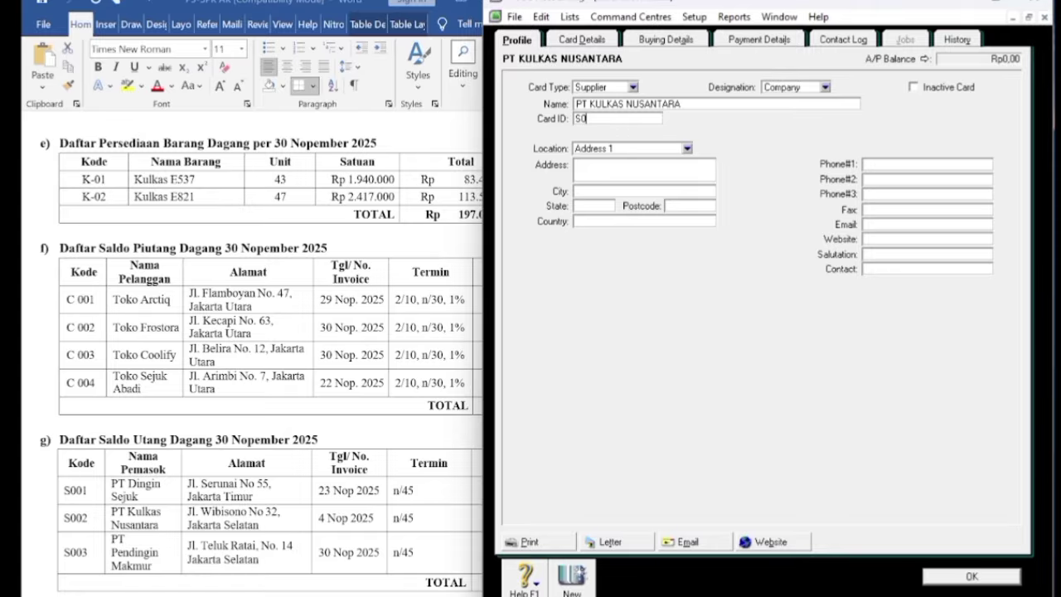
{"action": "type", "text": "0"}
{"action": "key", "text": "Tab"}
{"action": "key", "text": "Tab"}
{"action": "left_click", "coordinate": [189, 511]}
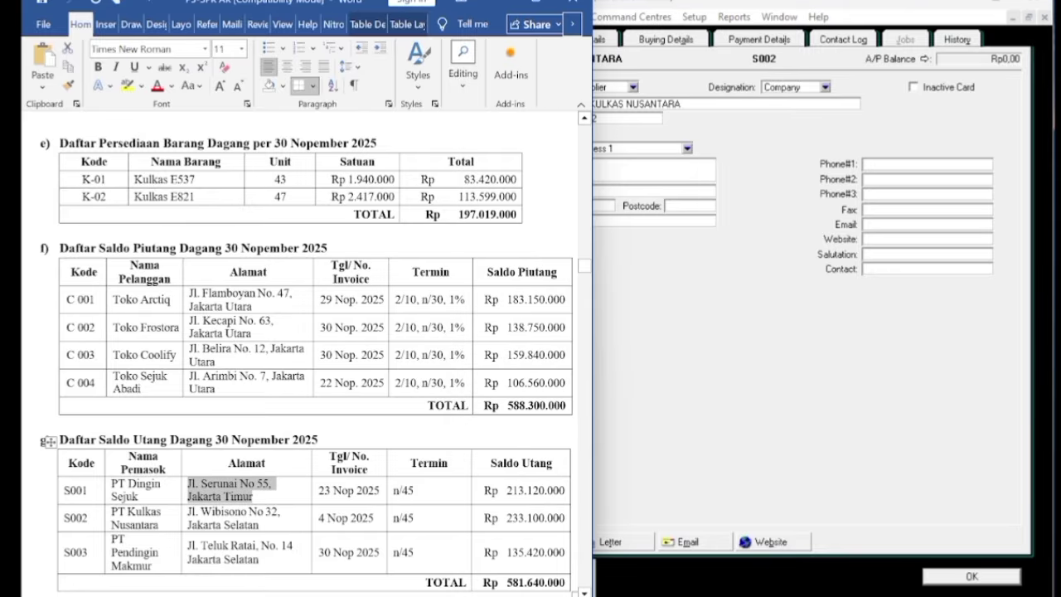
{"action": "left_click_drag", "start_coordinate": [188, 509], "coordinate": [257, 526]}
{"action": "right_click", "coordinate": [249, 524]}
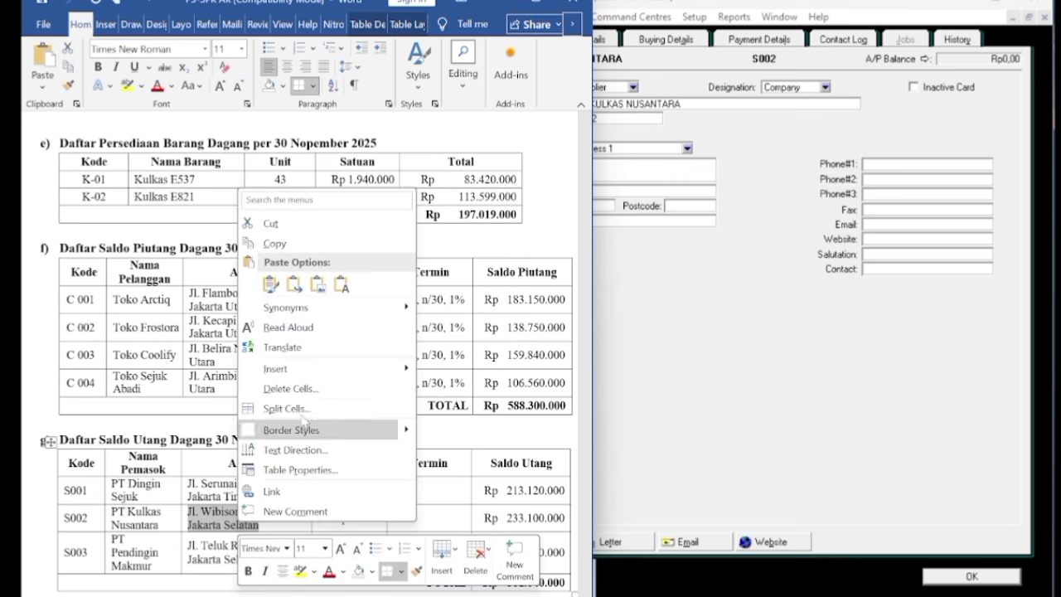
{"action": "left_click", "coordinate": [302, 244]}
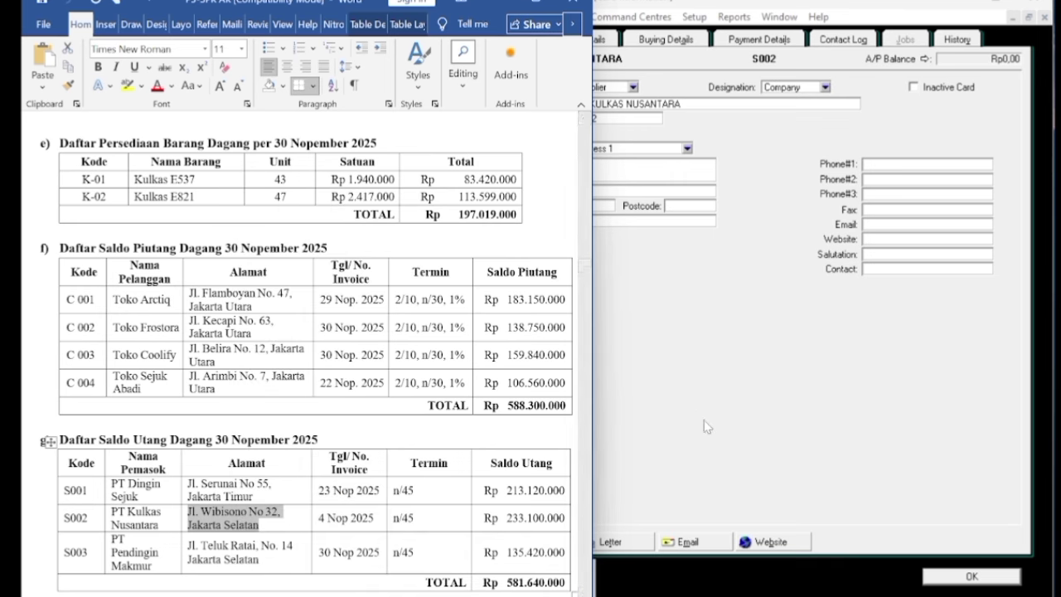
{"action": "left_click", "coordinate": [705, 426]}
{"action": "right_click", "coordinate": [590, 171]}
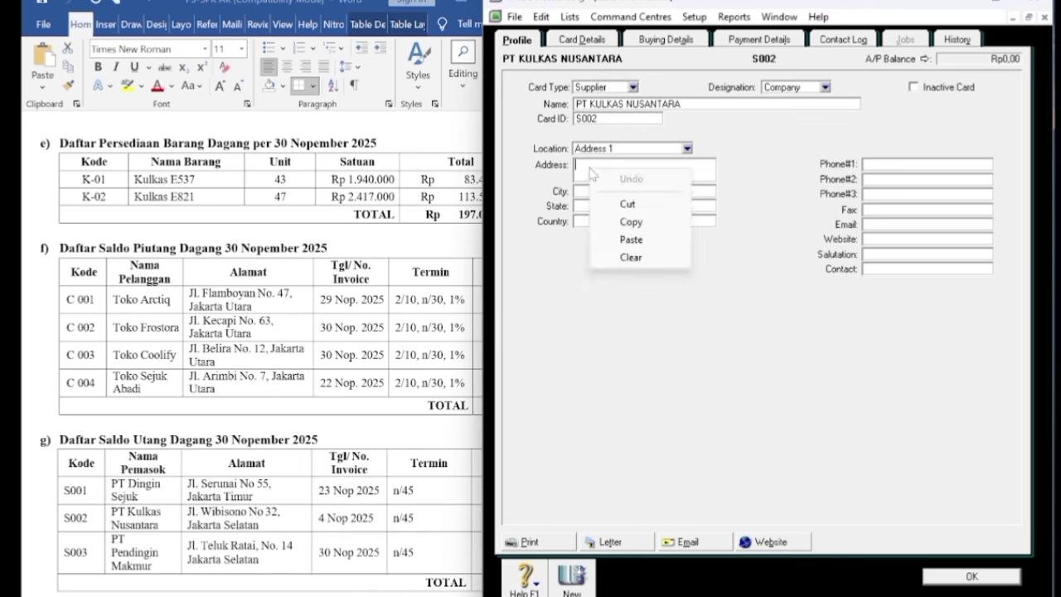
{"action": "left_click", "coordinate": [630, 239]}
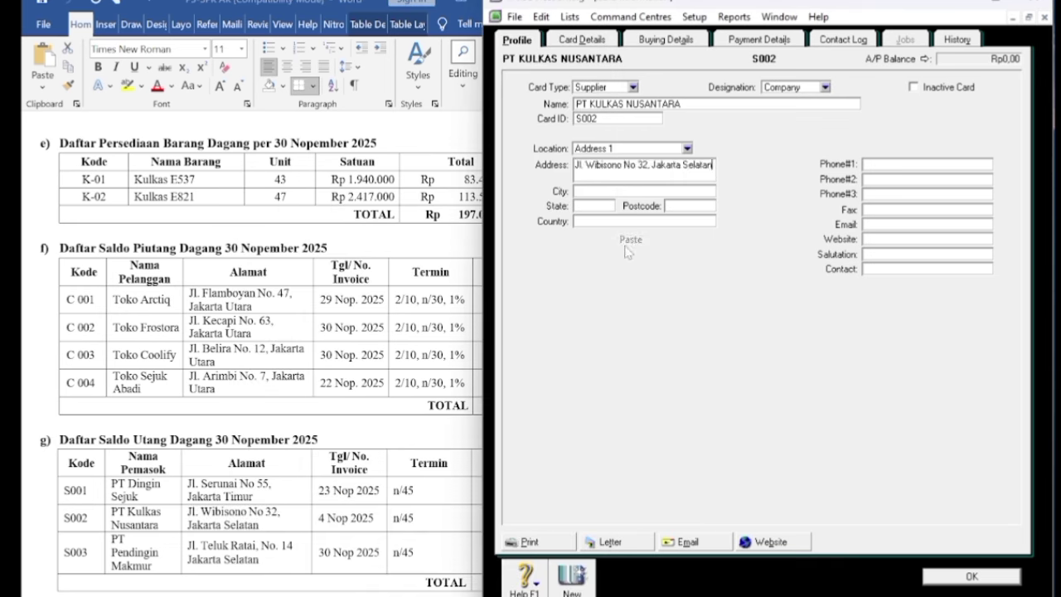
{"action": "left_click", "coordinate": [590, 192]}
{"action": "type", "text": "jAKARTA"}
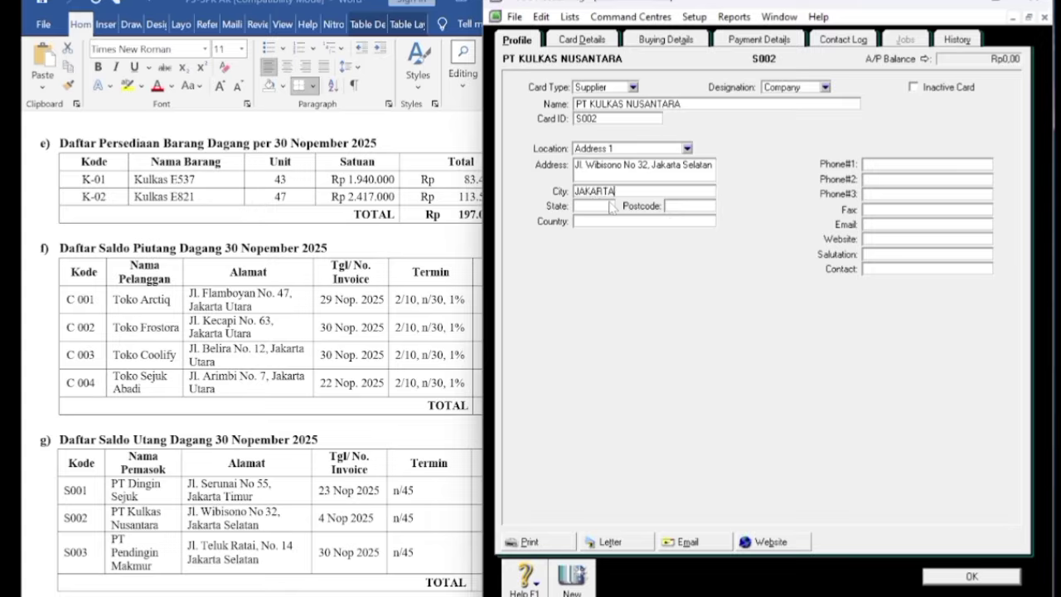
{"action": "key", "text": "Tab"}
{"action": "key", "text": "Tab"}
{"action": "type", "text": "IND"}
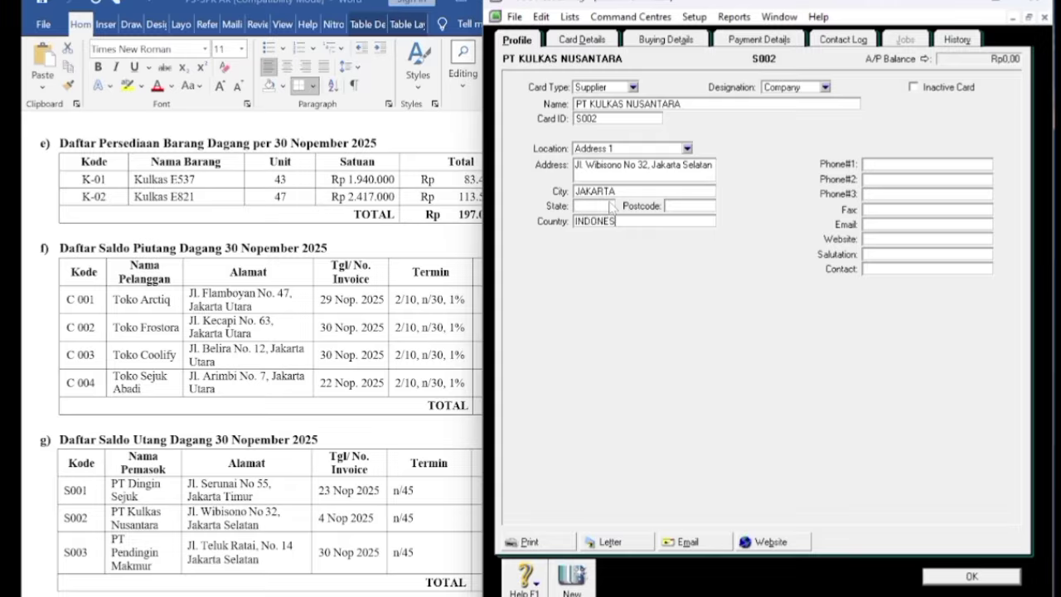
{"action": "left_click", "coordinate": [678, 41]}
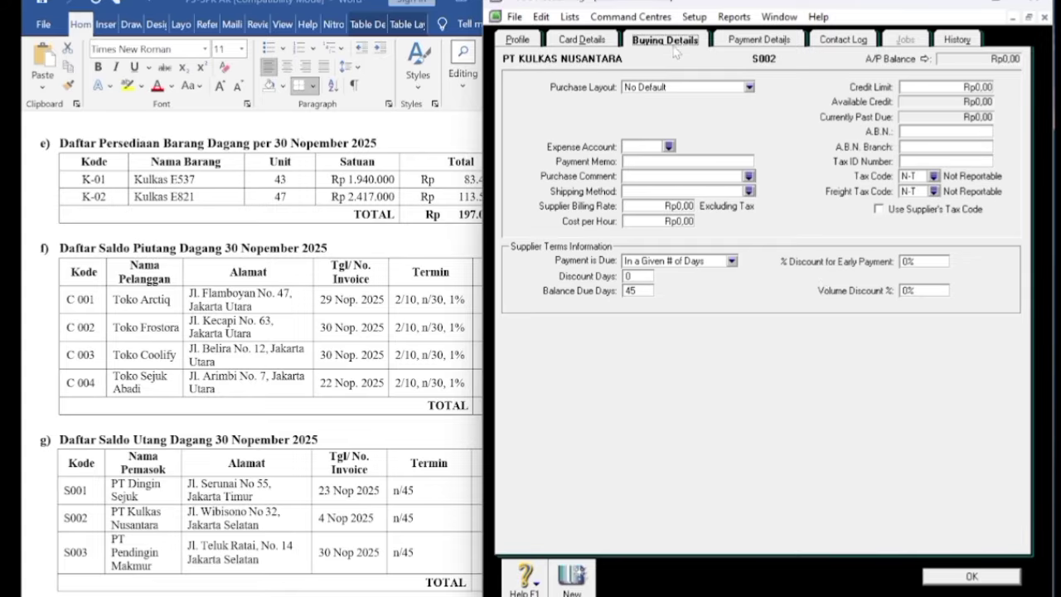
{"action": "left_click", "coordinate": [945, 583]}
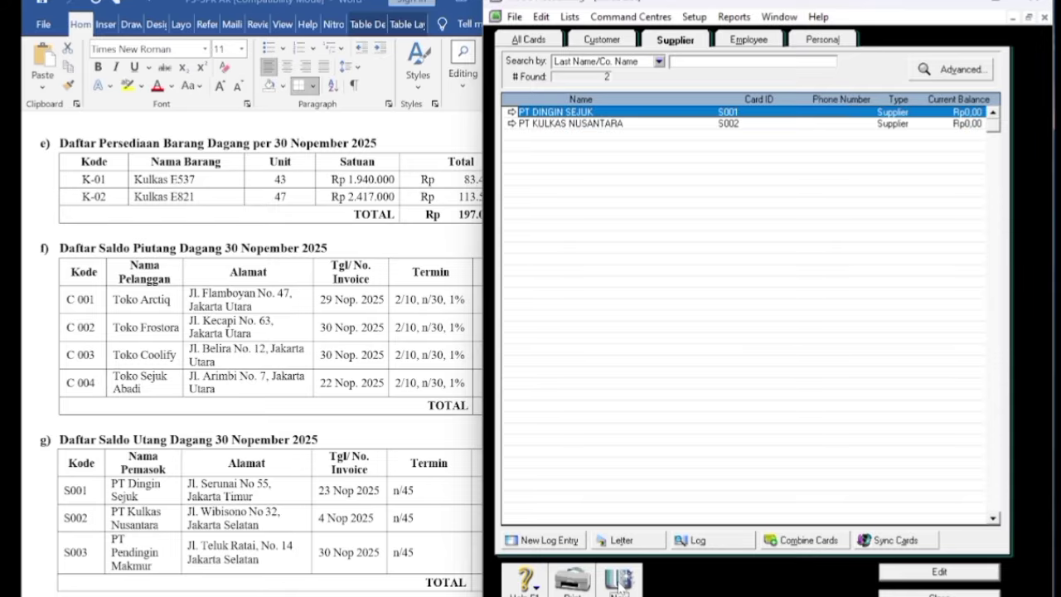
Start a new supplier card named PT PENDINGIN MAKMUR with card ID S003.
{"action": "left_click", "coordinate": [618, 580]}
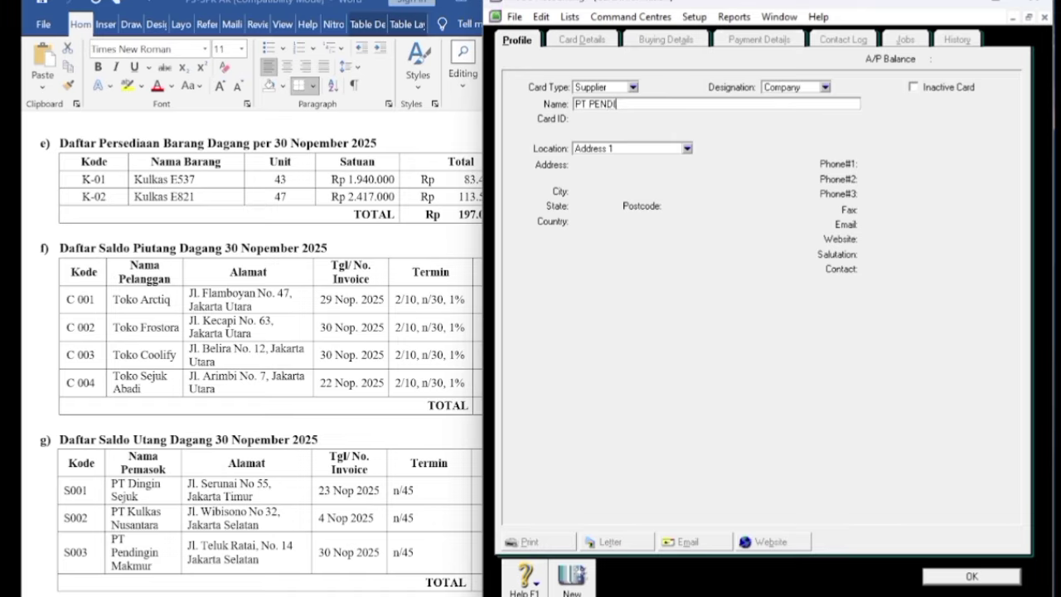
{"action": "type", "text": "PT PENDINGIN MAKMUR"}
{"action": "key", "text": "Tab"}
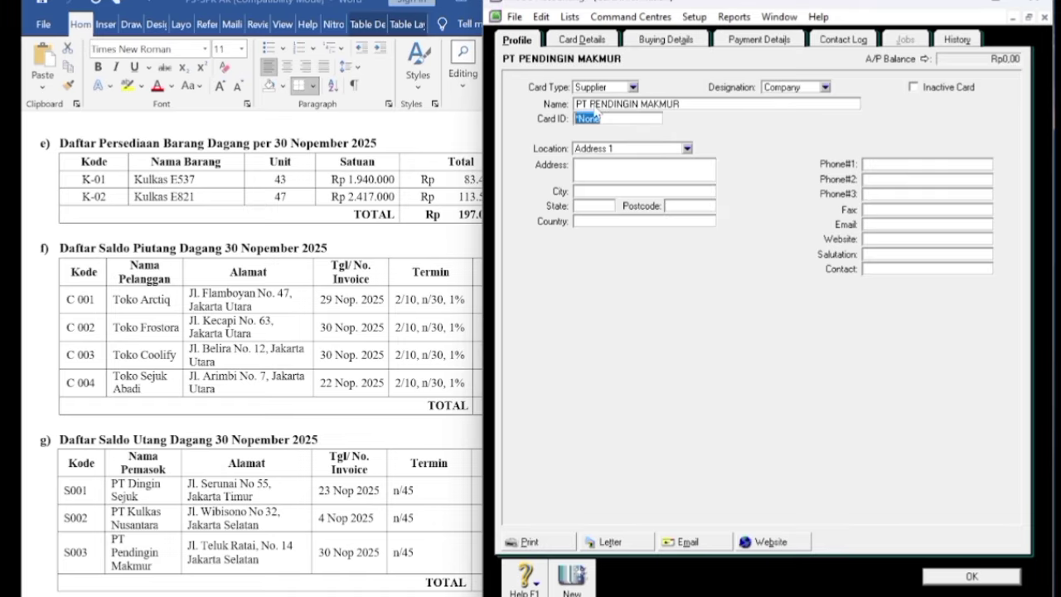
{"action": "right_click", "coordinate": [588, 121]}
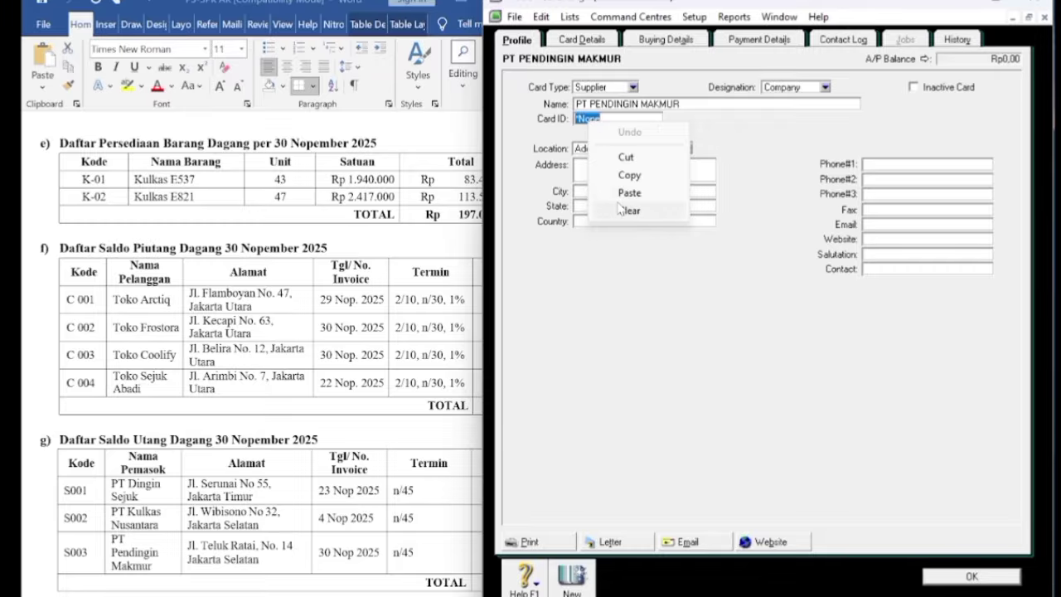
{"action": "key", "text": "alt+s"}
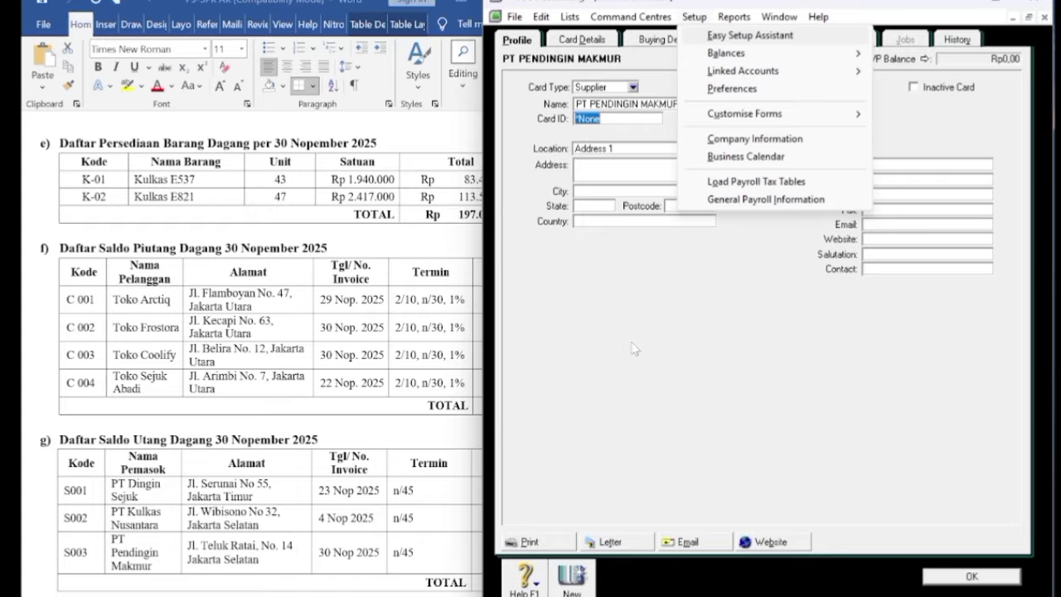
{"action": "key", "text": "Escape"}
{"action": "left_click", "coordinate": [577, 119]}
{"action": "double_click", "coordinate": [577, 118]}
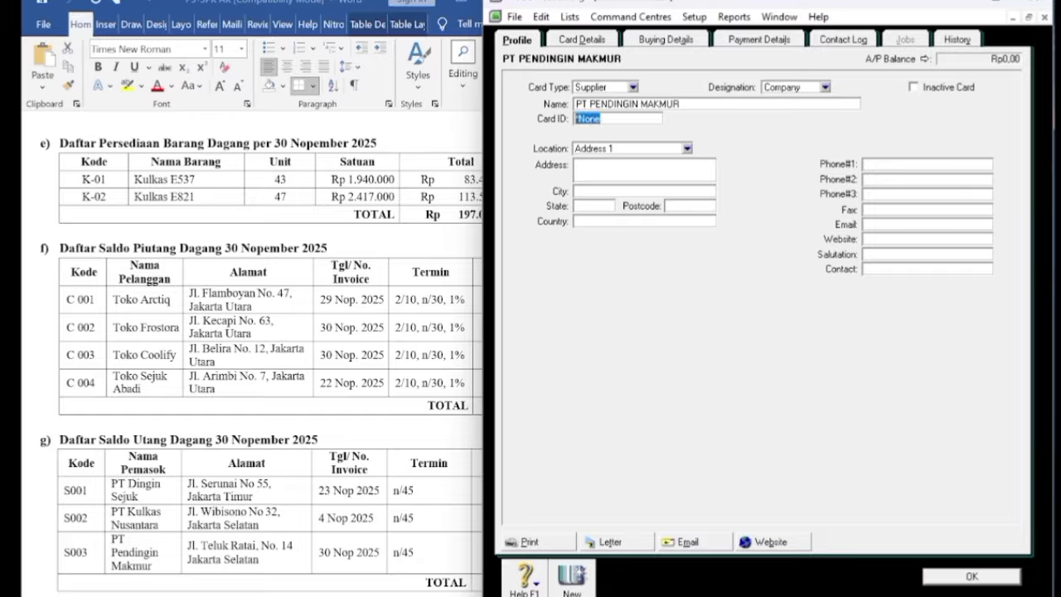
{"action": "type", "text": "S"}
{"action": "key", "text": "Tab"}
{"action": "key", "text": "Tab"}
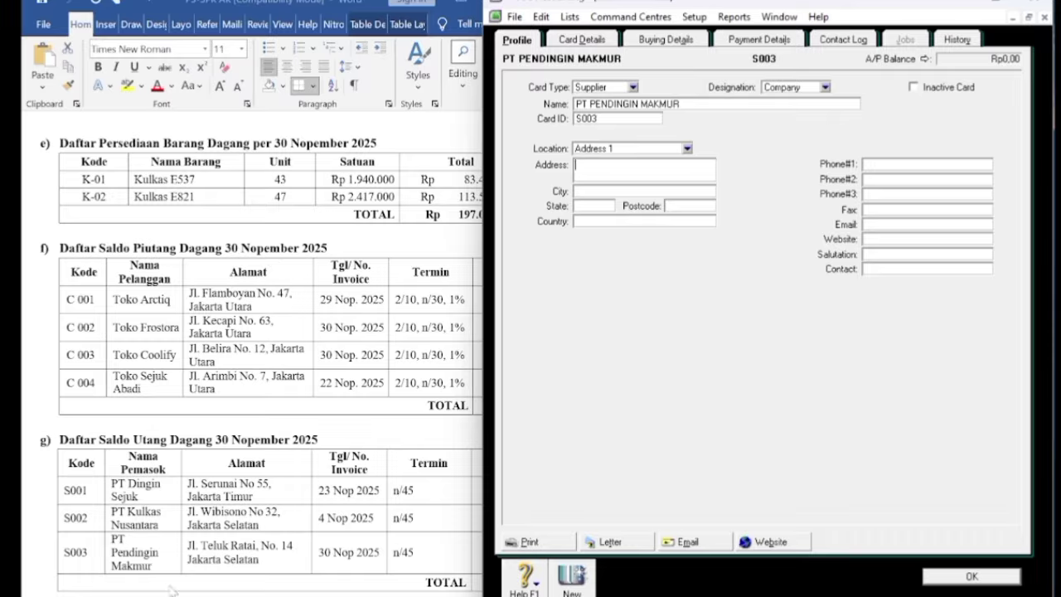
{"action": "left_click", "coordinate": [191, 549]}
{"action": "left_click_drag", "start_coordinate": [189, 545], "coordinate": [260, 560]}
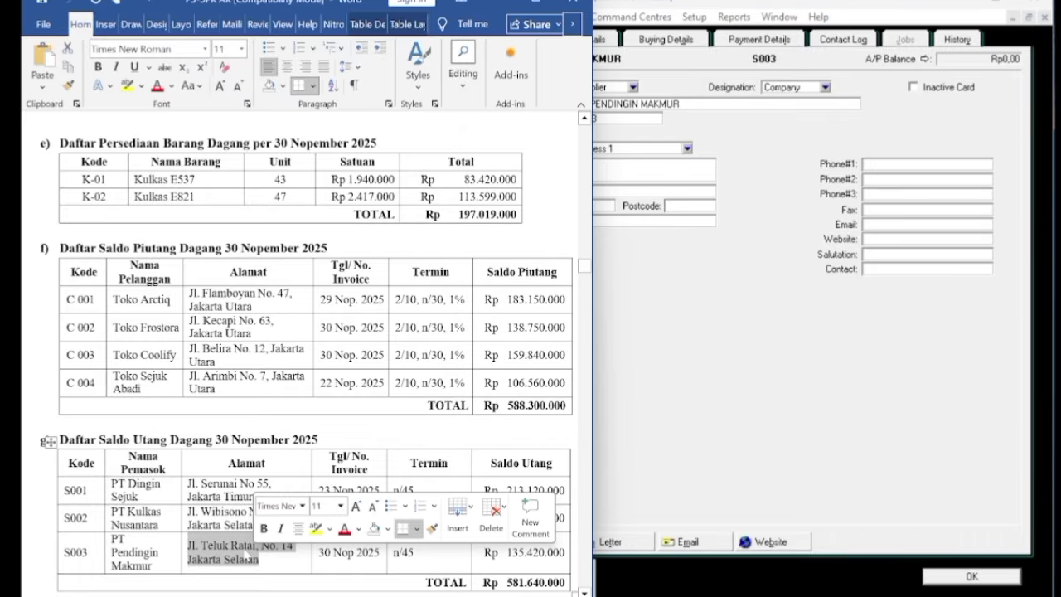
{"action": "right_click", "coordinate": [245, 554]}
{"action": "left_click", "coordinate": [304, 280]}
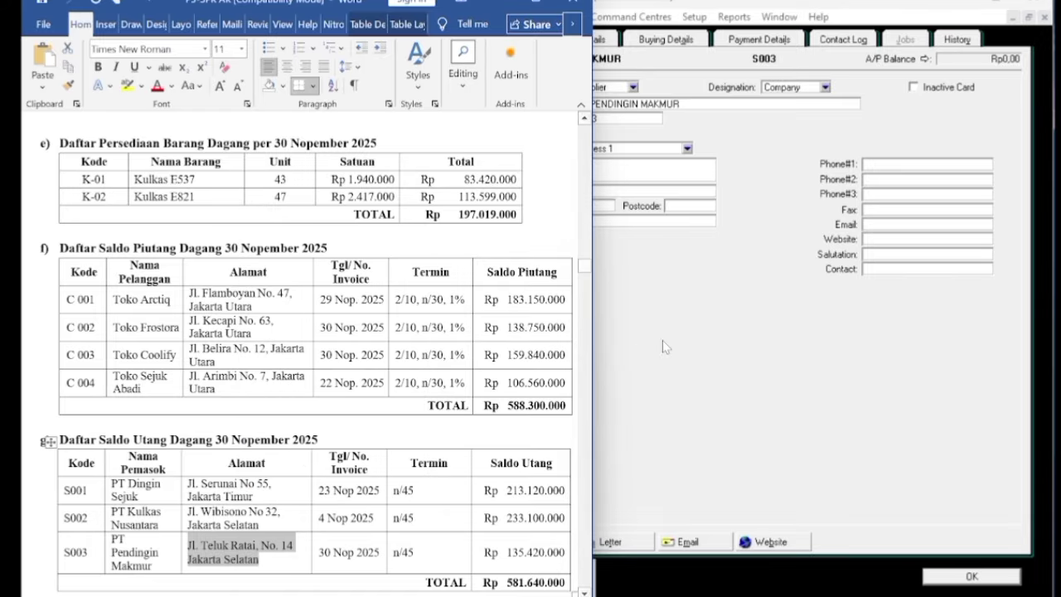
{"action": "left_click", "coordinate": [662, 340]}
{"action": "right_click", "coordinate": [590, 171]}
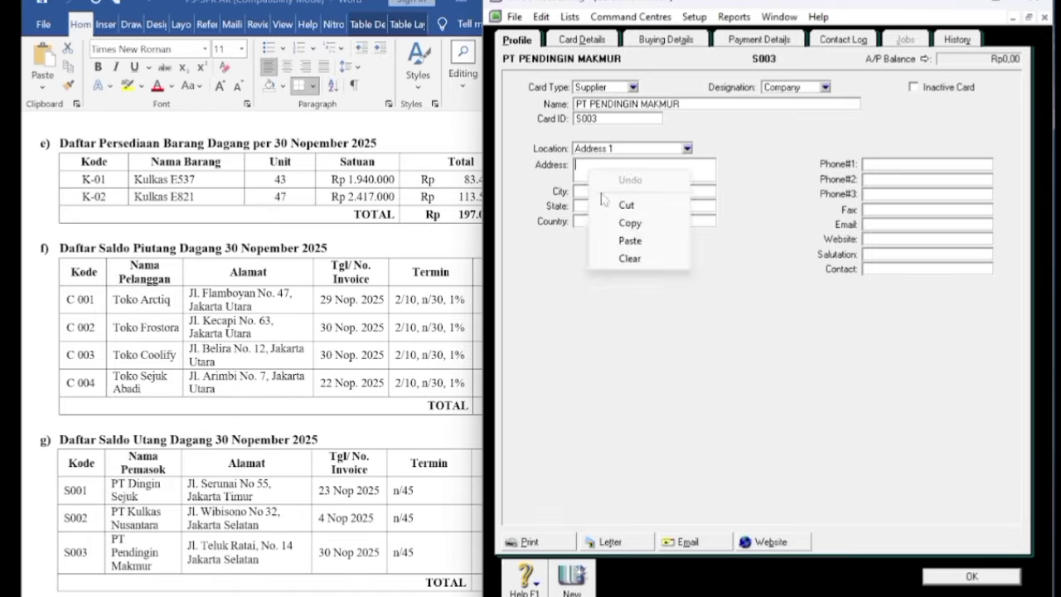
{"action": "left_click", "coordinate": [629, 240]}
{"action": "left_click", "coordinate": [583, 193]}
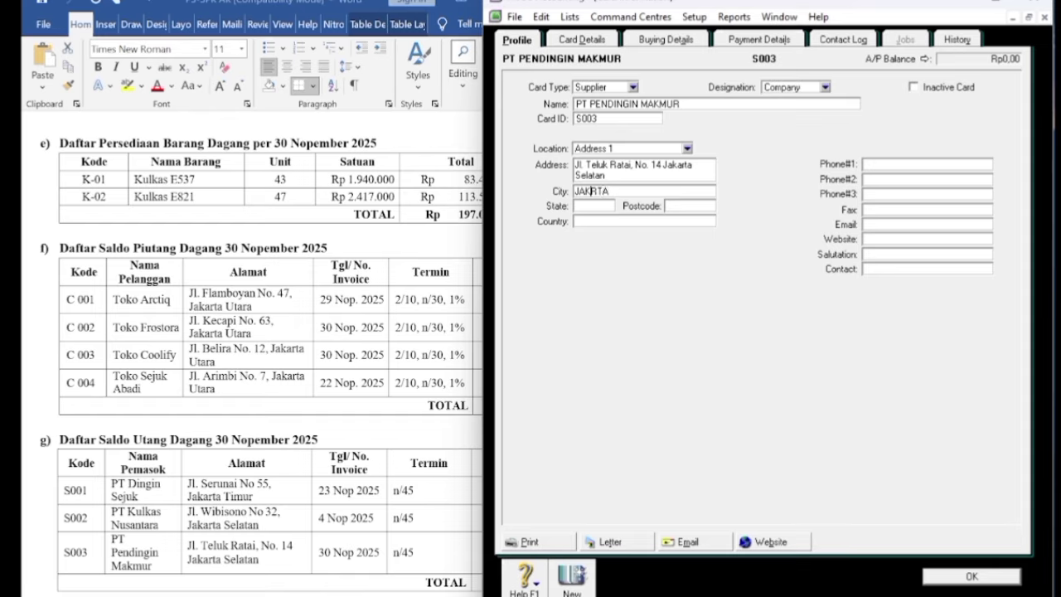
{"action": "type", "text": "A"}
{"action": "left_click", "coordinate": [599, 222]}
{"action": "type", "text": "INDONE"}
{"action": "left_click", "coordinate": [673, 46]}
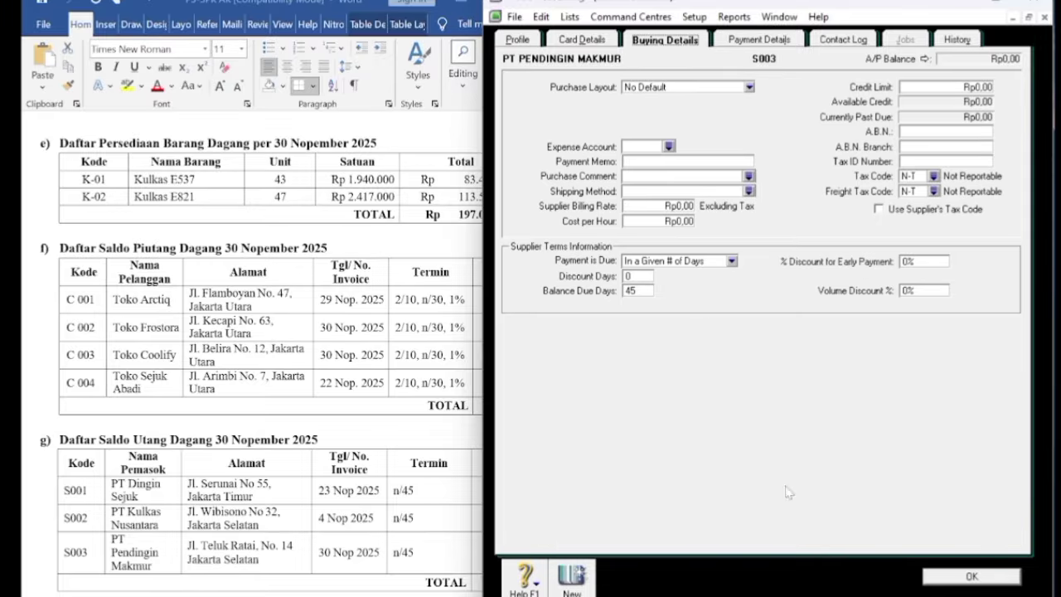
{"action": "left_click", "coordinate": [976, 577]}
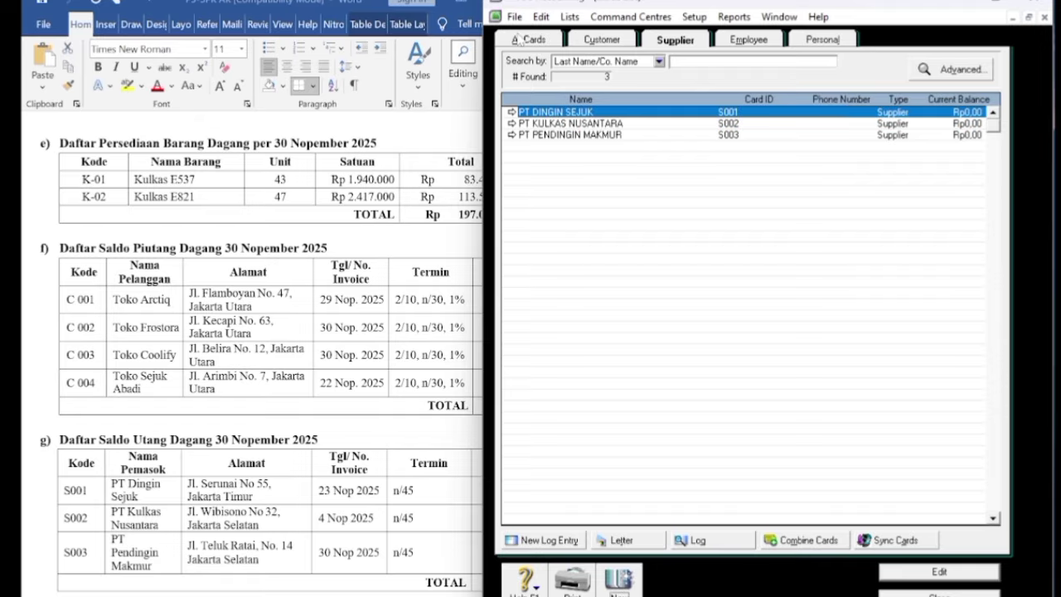
View all four customer and three supplier cards together, then close the card list.
{"action": "left_click", "coordinate": [517, 37]}
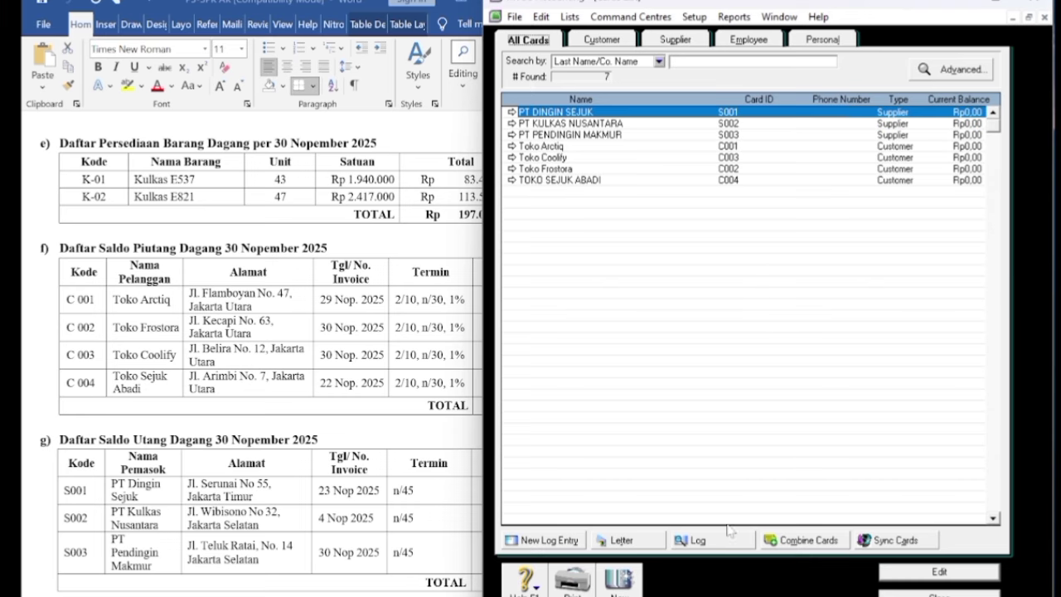
{"action": "left_click", "coordinate": [939, 594]}
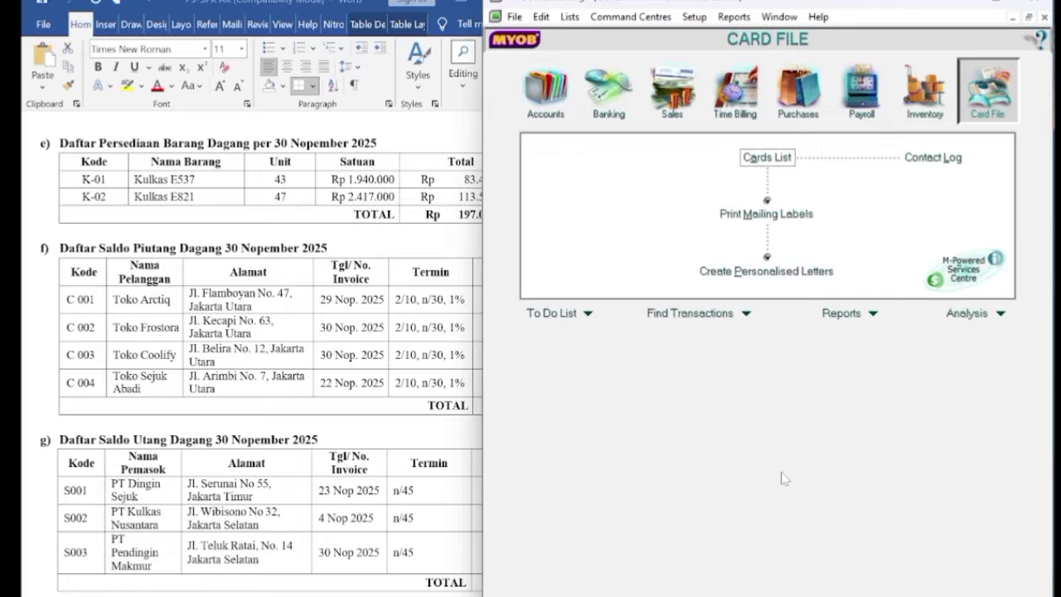
From customer opening balances, start a historical sale for Toko Arctiq.
{"action": "left_click", "coordinate": [688, 19]}
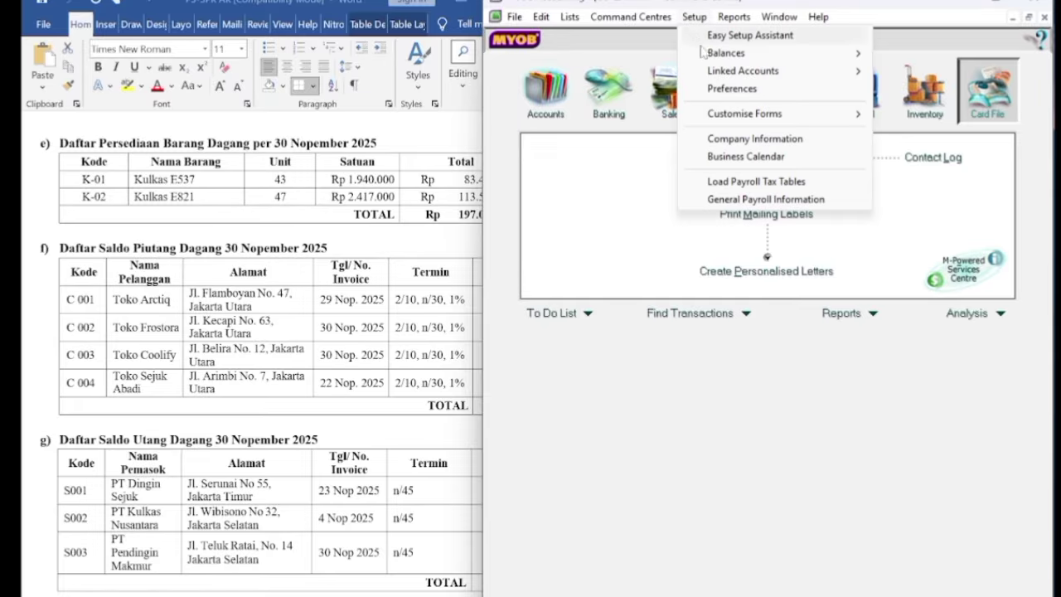
{"action": "mouse_move", "coordinate": [705, 53]}
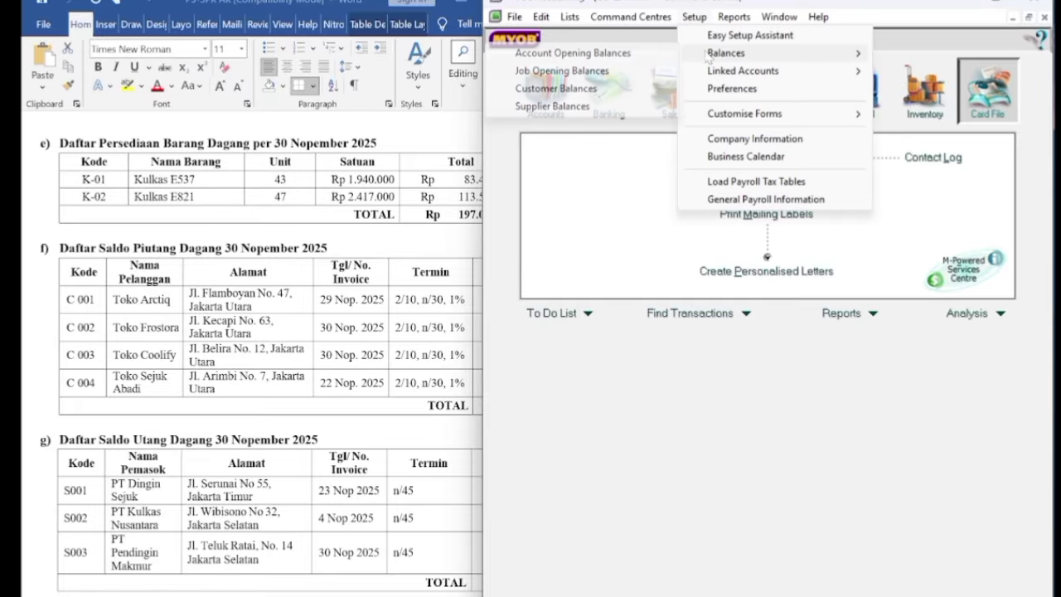
{"action": "left_click", "coordinate": [597, 96]}
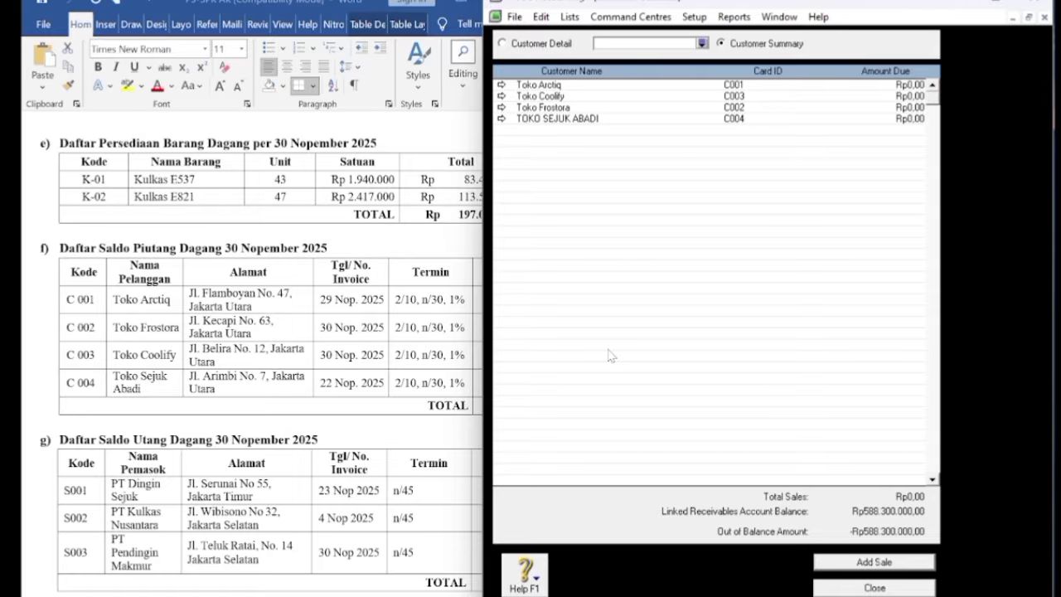
{"action": "left_click", "coordinate": [868, 564]}
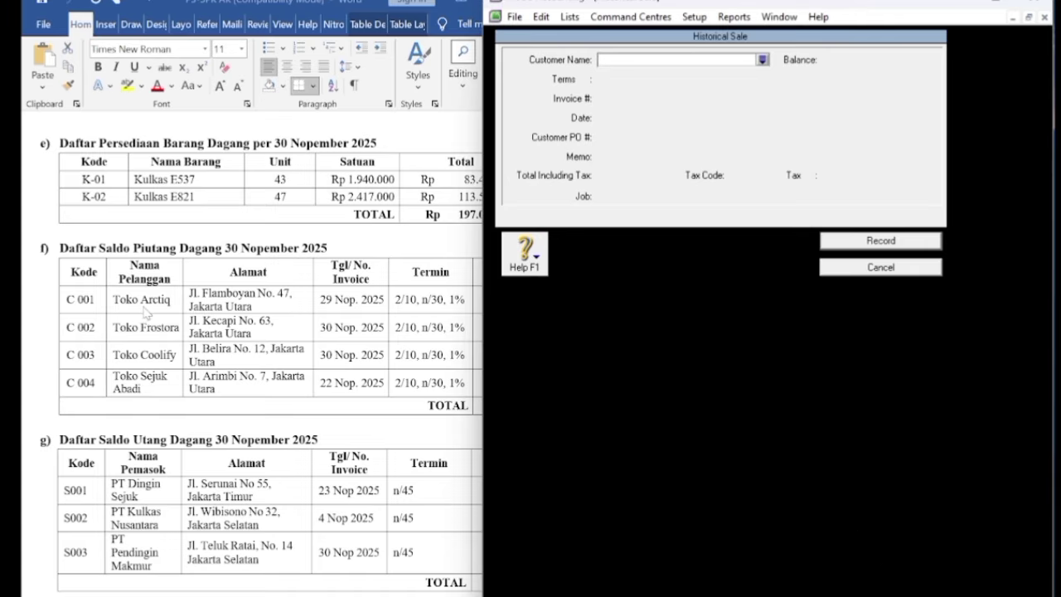
{"action": "left_click", "coordinate": [763, 62]}
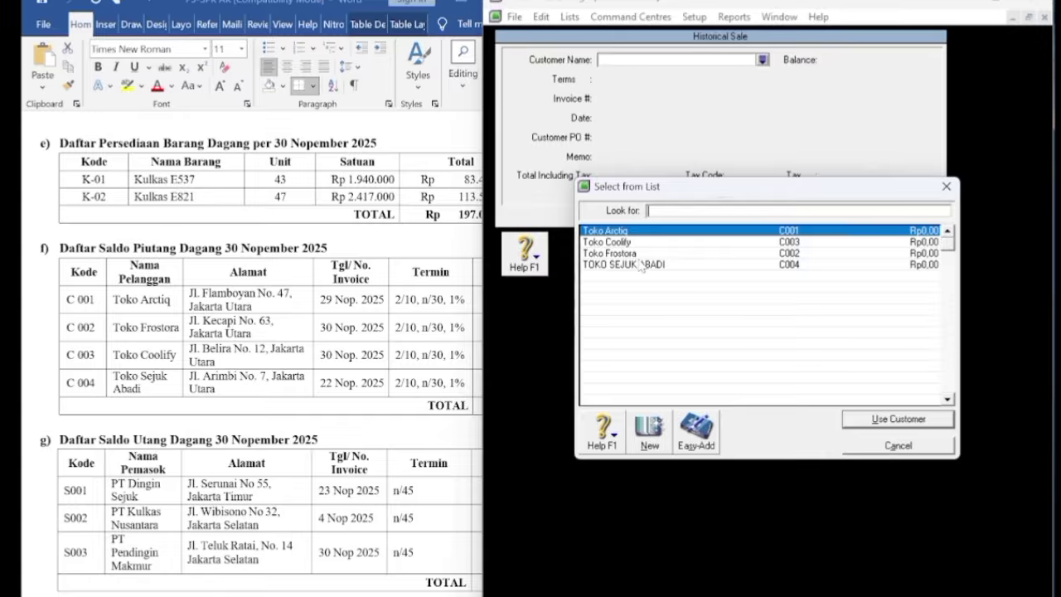
{"action": "left_click", "coordinate": [892, 420]}
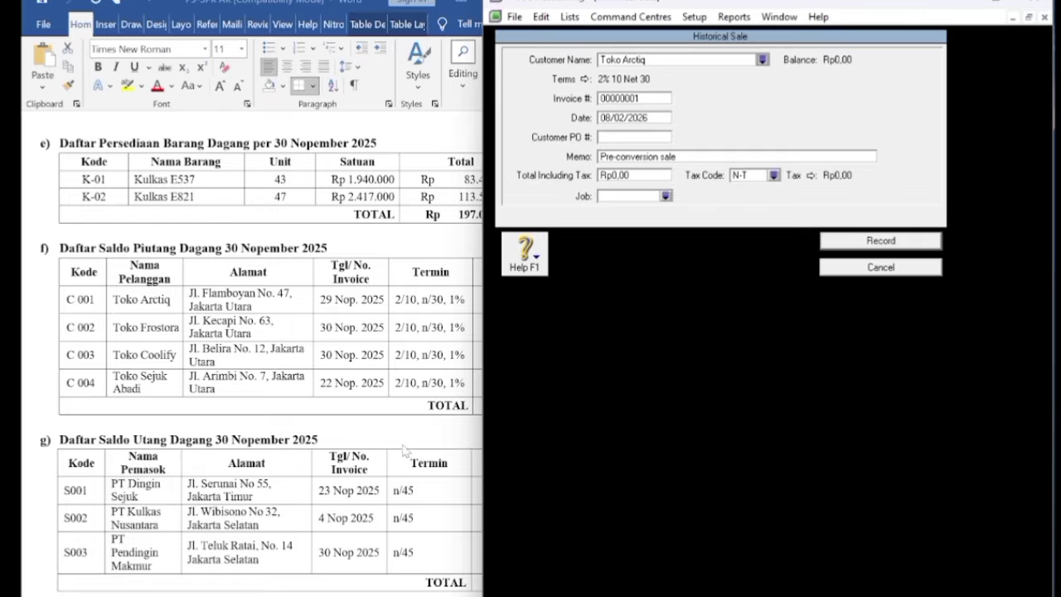
{"action": "left_click", "coordinate": [404, 450]}
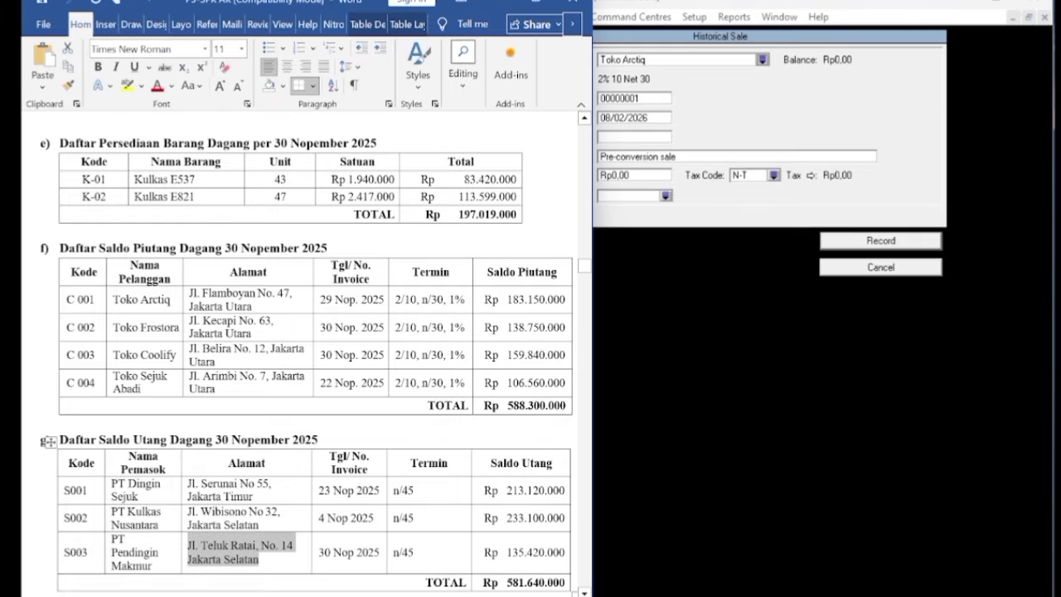
{"action": "left_click", "coordinate": [507, 304]}
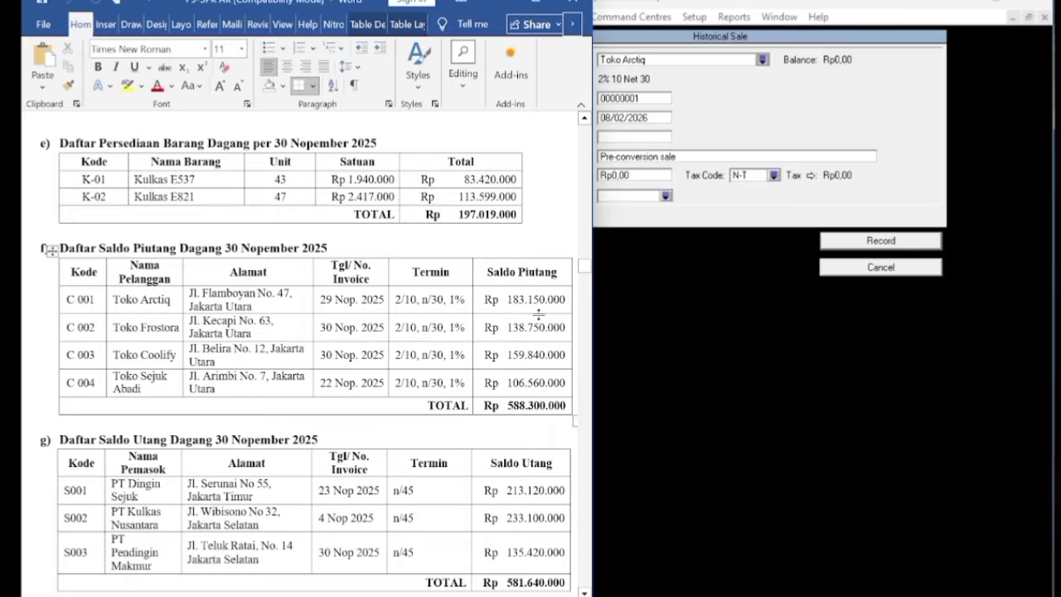
{"action": "left_click", "coordinate": [736, 348]}
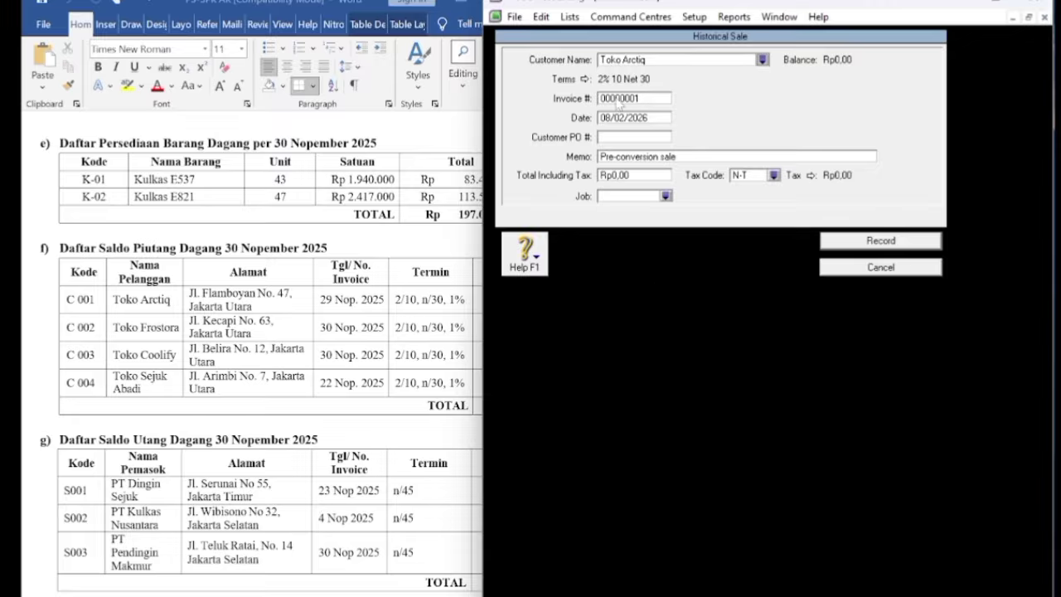
Enter date 29/11/2025, memo SALDO AWAL PIUTANG DAGANG and total Rp183.150.000.
{"action": "left_click", "coordinate": [617, 120]}
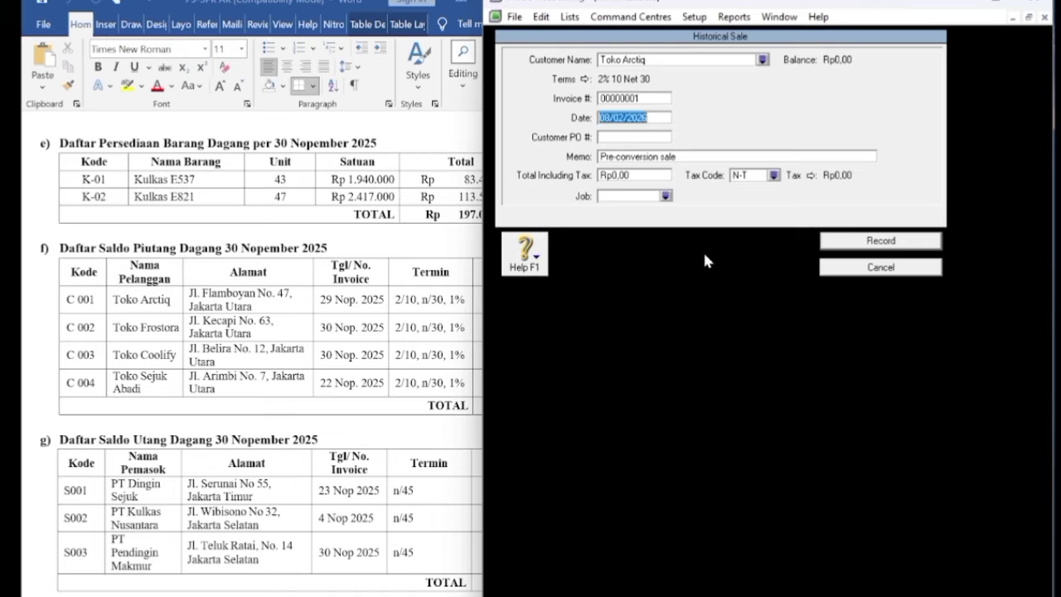
{"action": "type", "text": "2"}
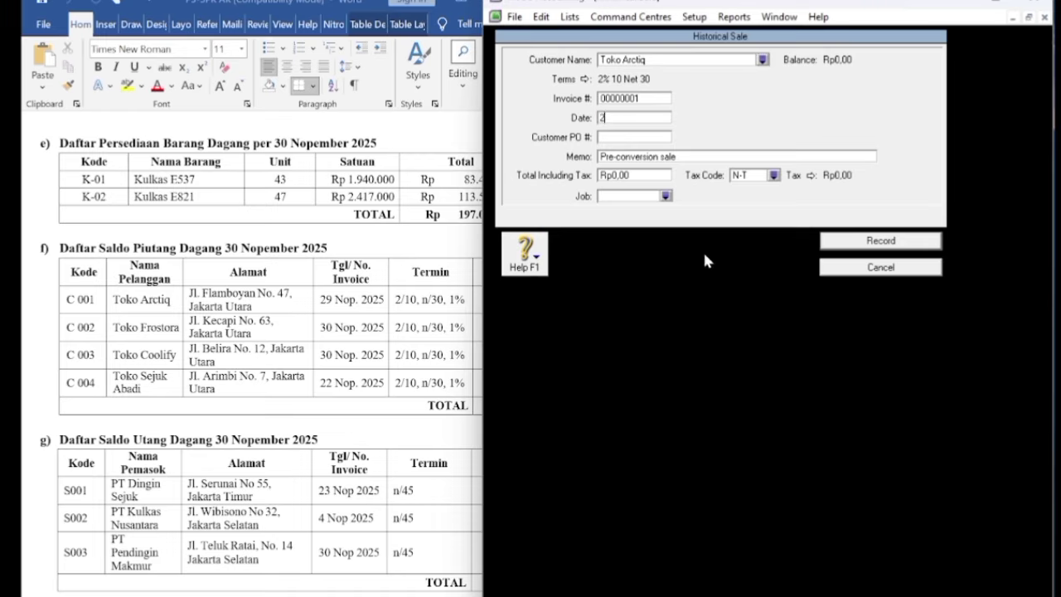
{"action": "type", "text": "9/11/2025"}
{"action": "key", "text": "Tab"}
{"action": "key", "text": "Tab"}
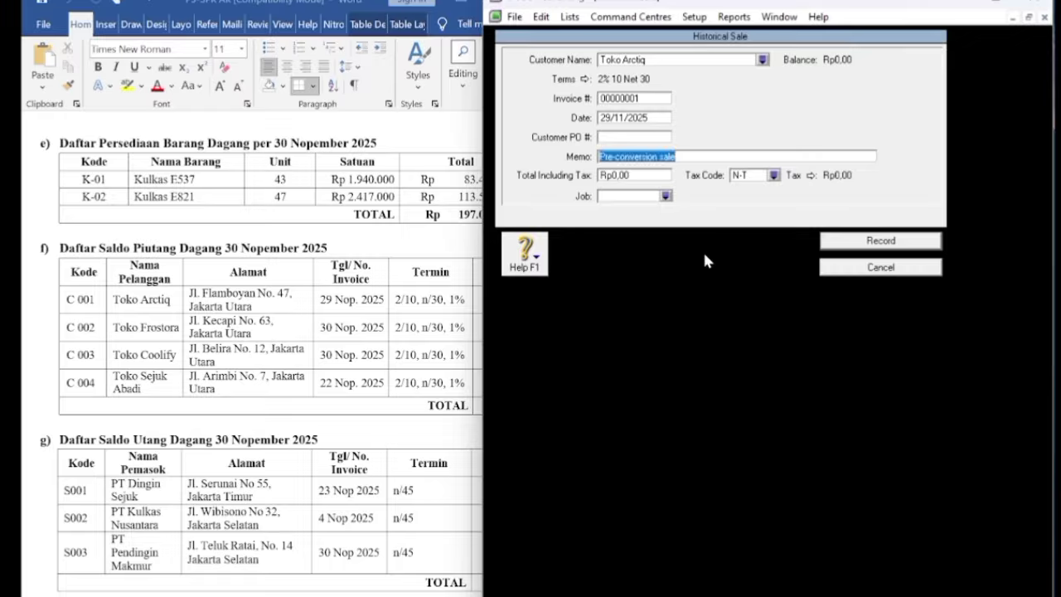
{"action": "type", "text": "SALD"}
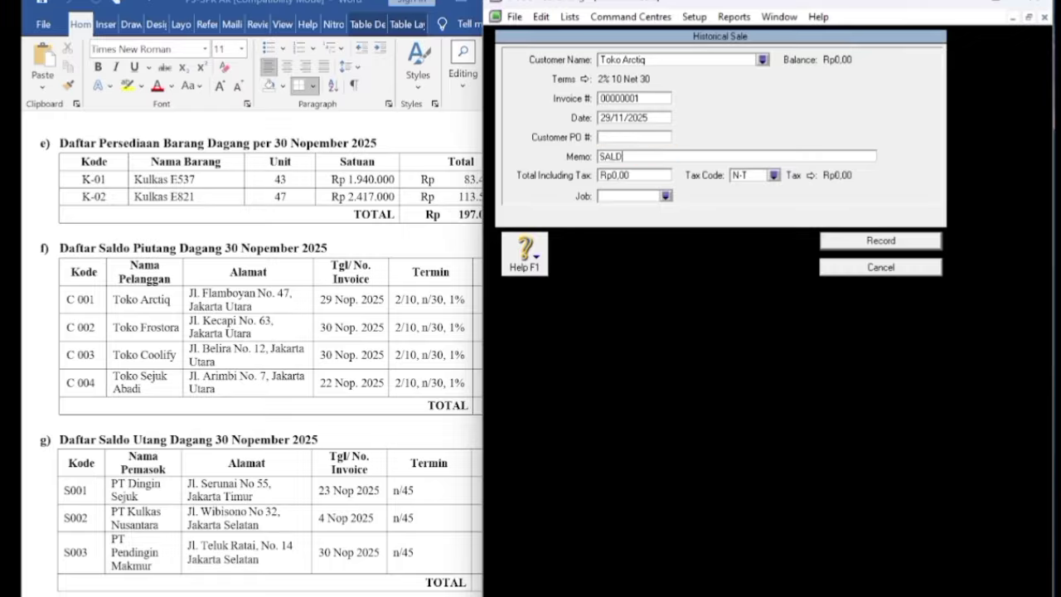
{"action": "type", "text": "O AWAL PIUTANG D"}
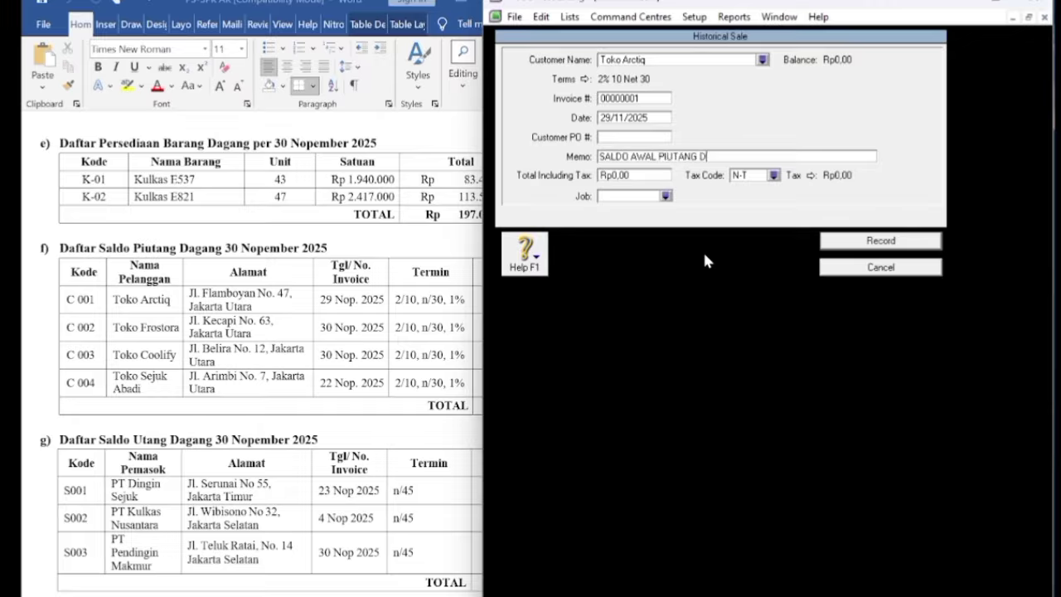
{"action": "type", "text": "AGANG"}
{"action": "key", "text": "Tab"}
{"action": "left_click", "coordinate": [445, 426]}
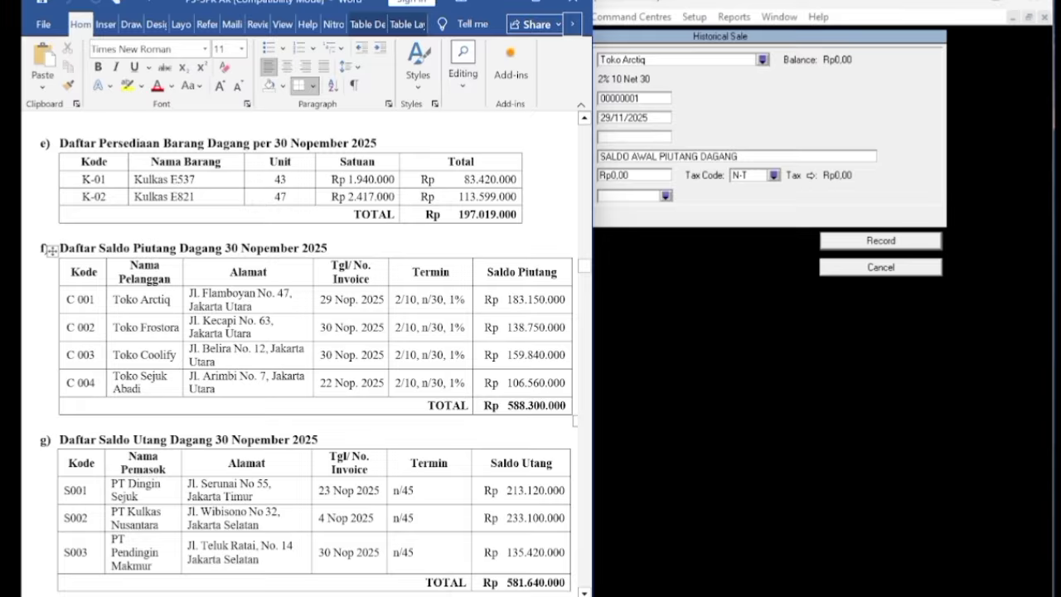
{"action": "left_click_drag", "start_coordinate": [507, 299], "coordinate": [545, 299]}
{"action": "left_click", "coordinate": [524, 304]}
{"action": "left_click", "coordinate": [717, 332]}
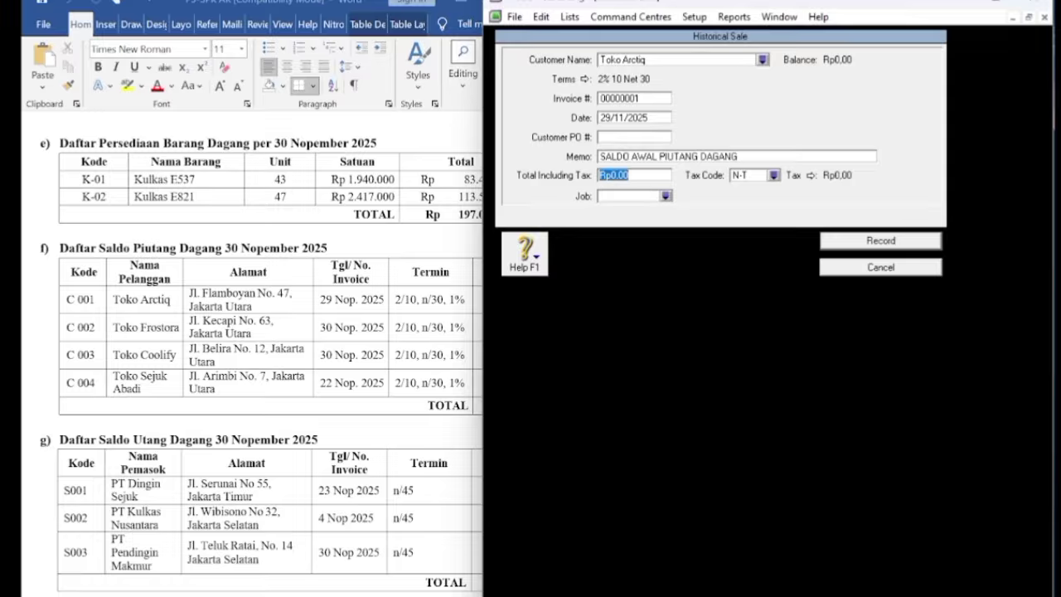
{"action": "type", "text": "183.150.00"}
{"action": "key", "text": "Tab"}
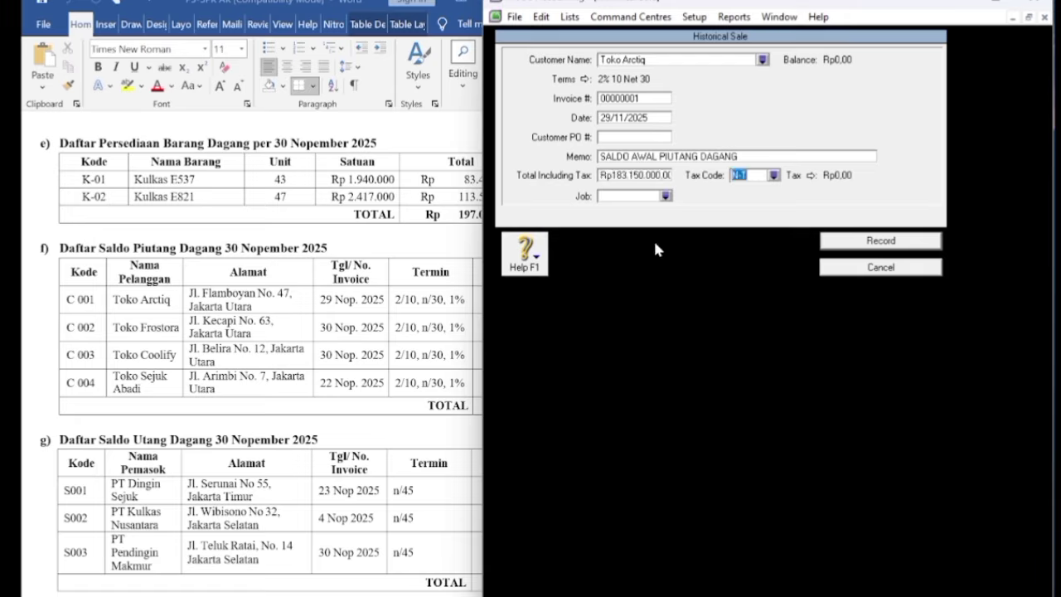
Copy the memo text for reuse and record Toko Arctiq's historical sale.
{"action": "left_click", "coordinate": [605, 157]}
{"action": "right_click", "coordinate": [606, 160]}
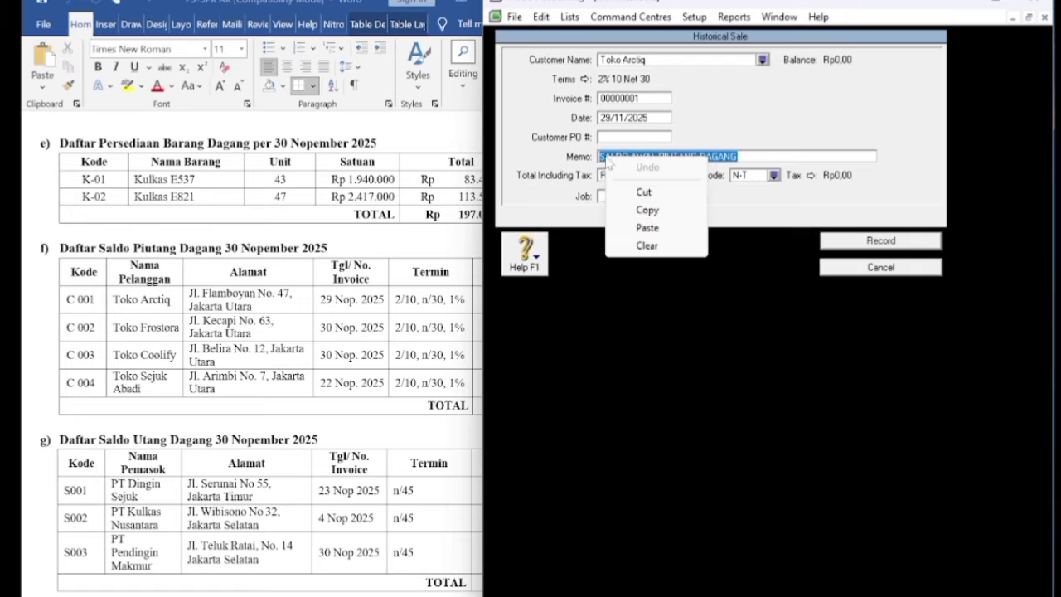
{"action": "left_click", "coordinate": [644, 212]}
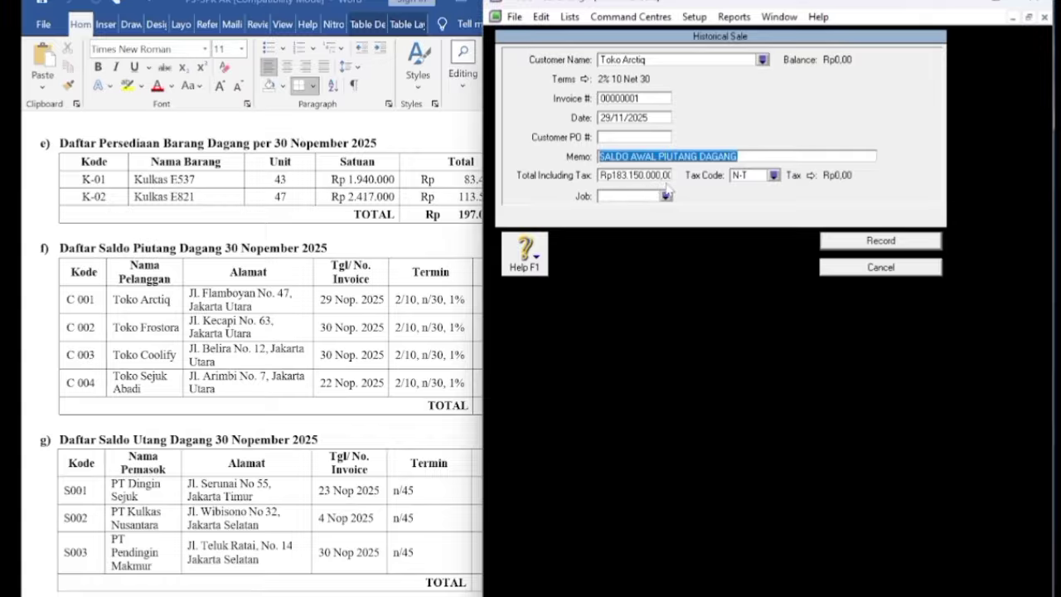
{"action": "left_click", "coordinate": [423, 435]}
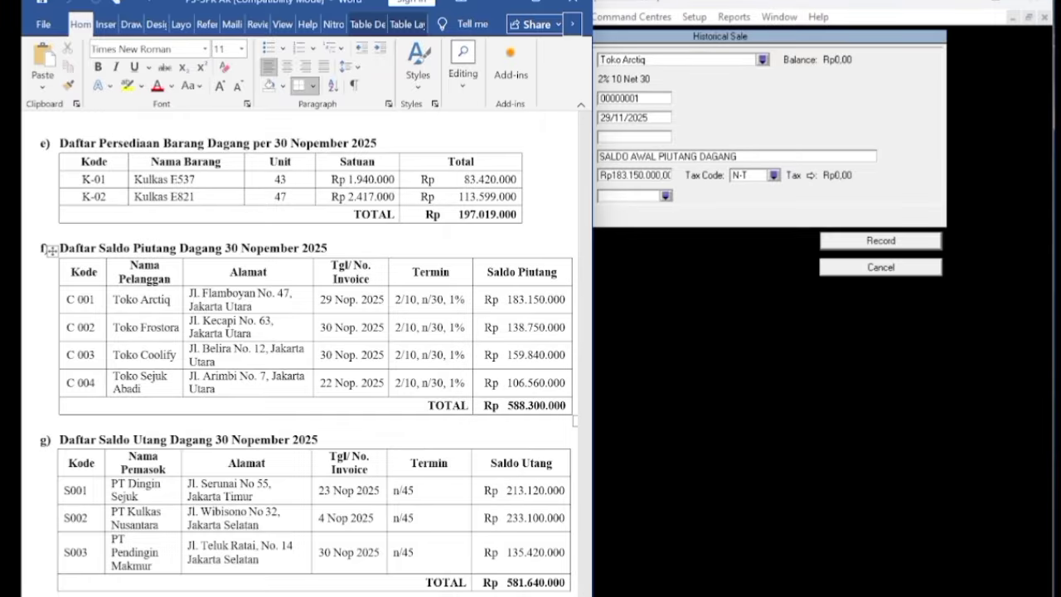
{"action": "scroll", "coordinate": [518, 355], "scroll_direction": "down", "scroll_amount": 1}
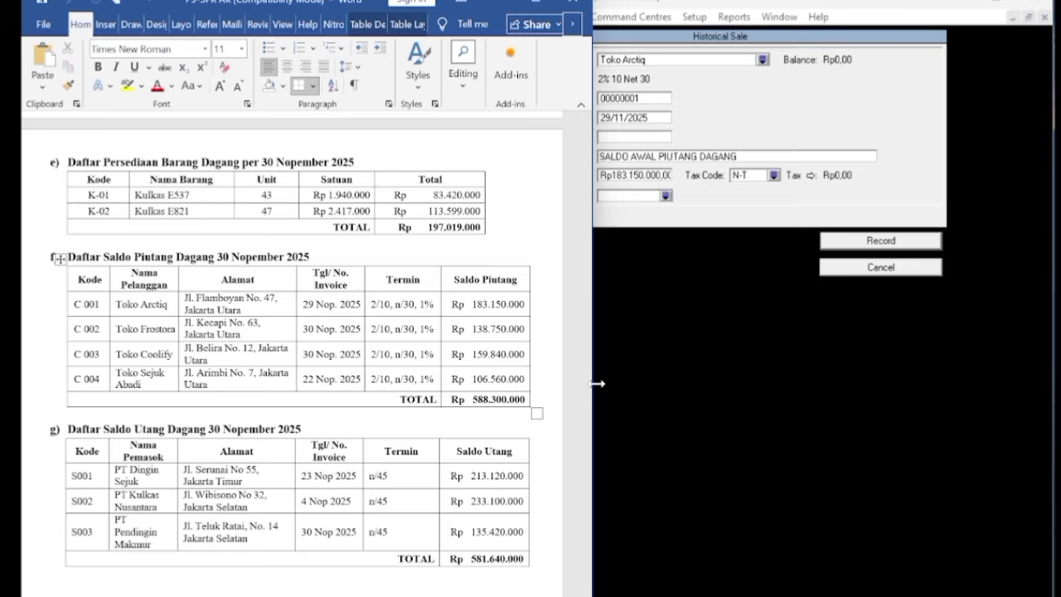
{"action": "left_click_drag", "start_coordinate": [593, 379], "coordinate": [557, 380]}
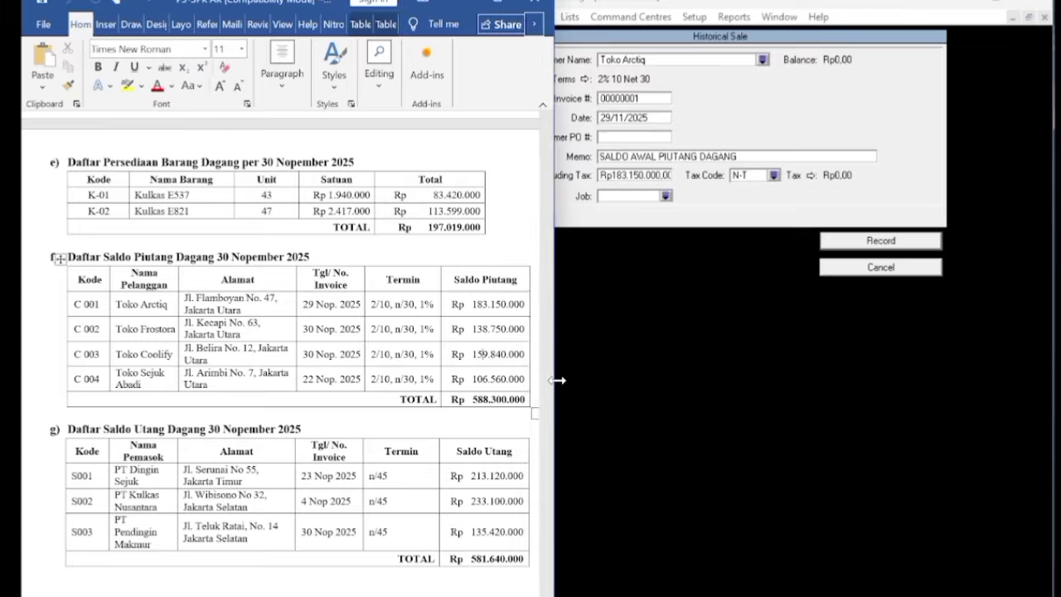
{"action": "left_click", "coordinate": [663, 399]}
{"action": "key", "text": "ctrl+c"}
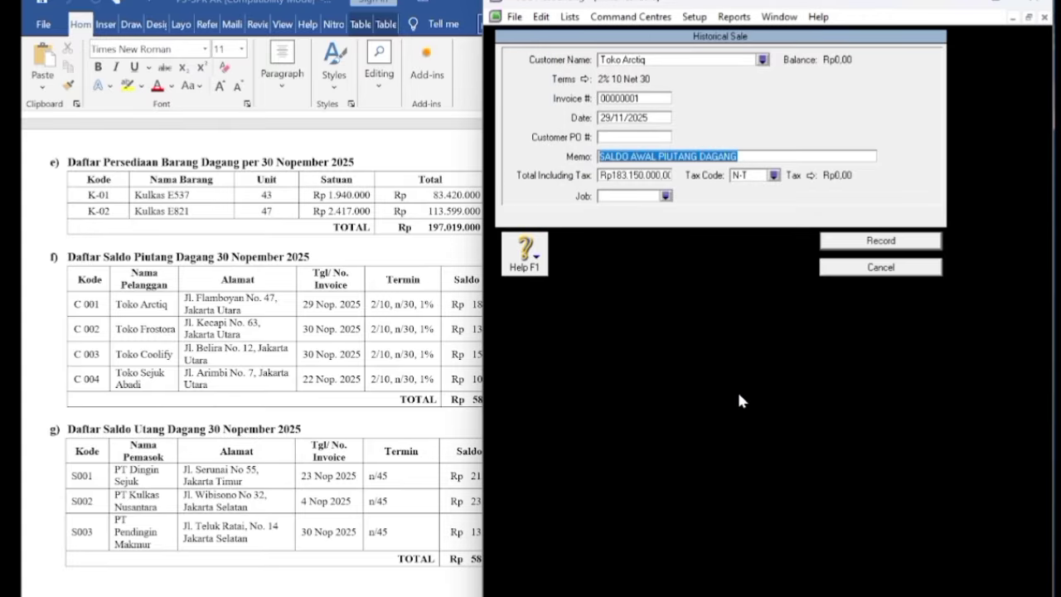
{"action": "left_click", "coordinate": [860, 242]}
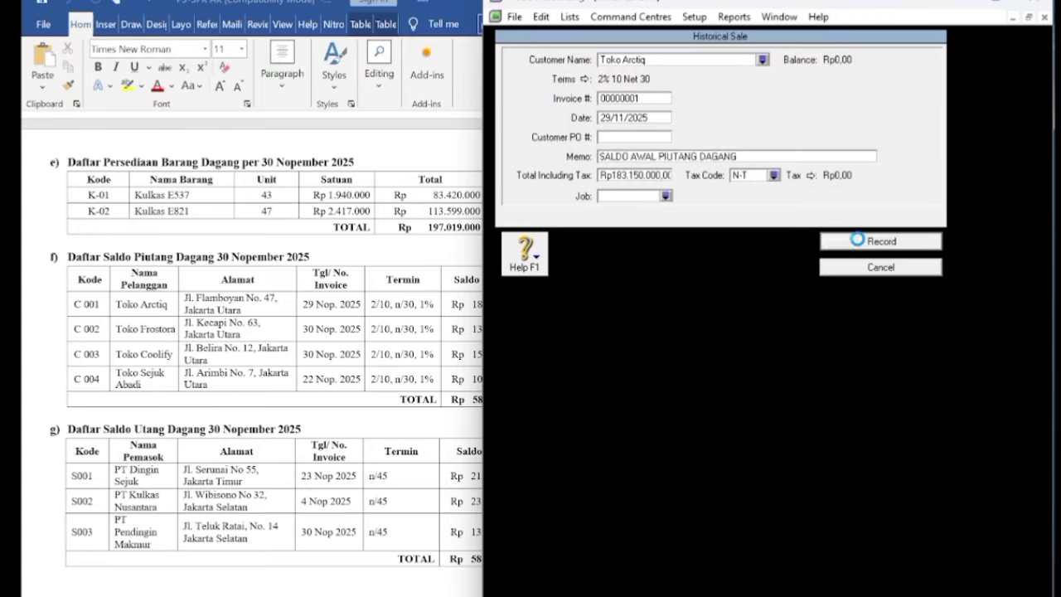
Dismiss the cash-basis note and start a new historical sale for Toko Frostora.
{"action": "left_click", "coordinate": [768, 373]}
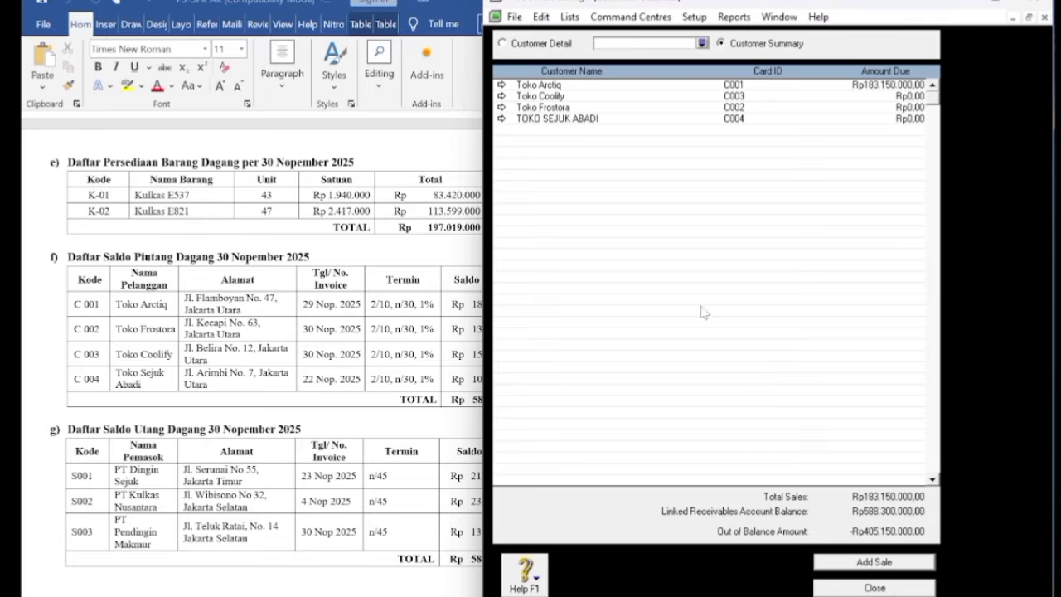
{"action": "left_click", "coordinate": [288, 421]}
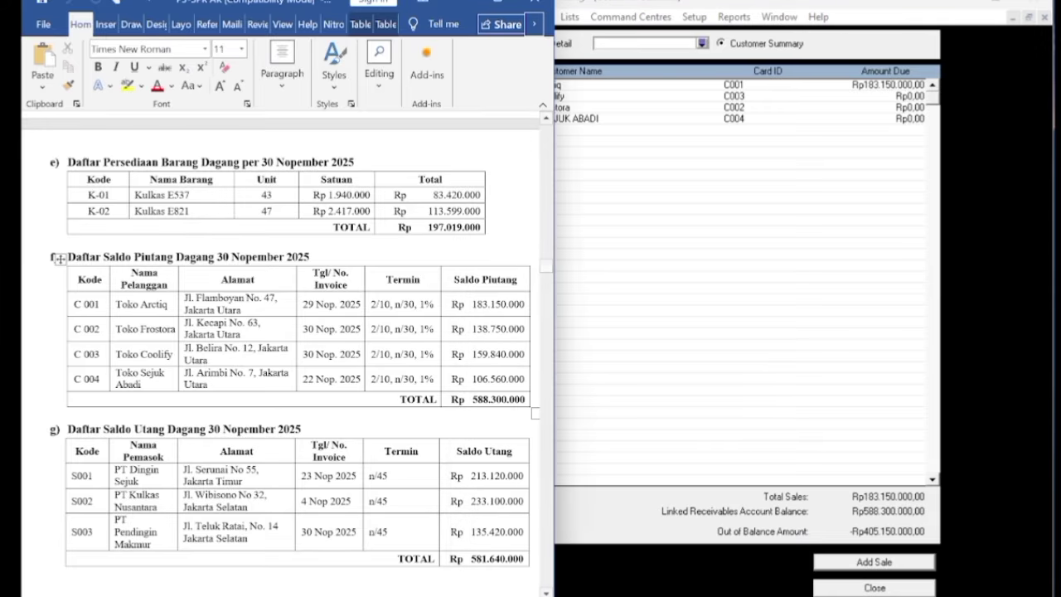
{"action": "scroll", "coordinate": [471, 338], "scroll_direction": "up", "scroll_amount": 1}
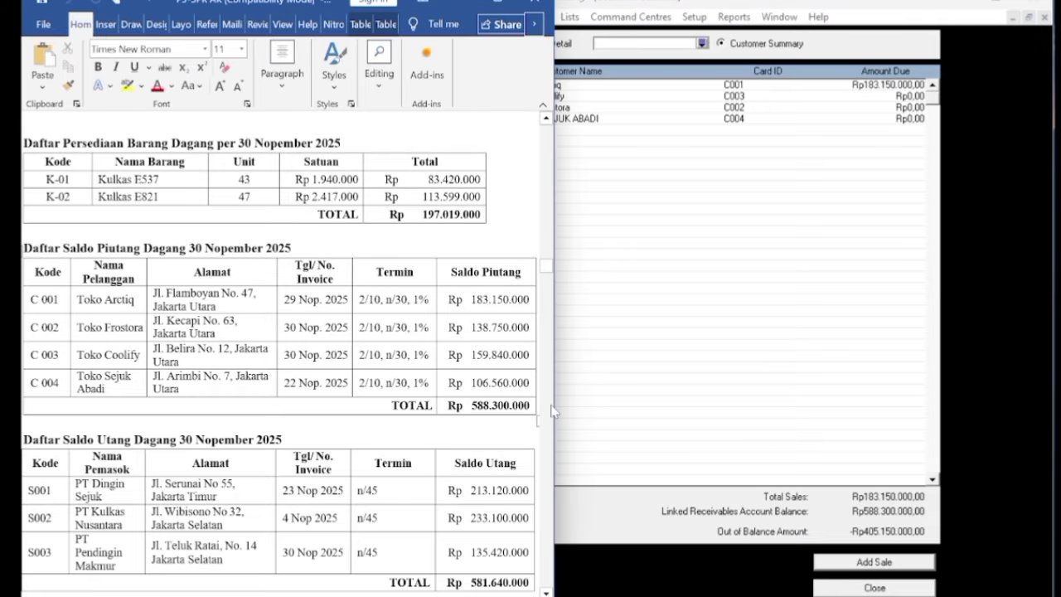
{"action": "scroll", "coordinate": [482, 354], "scroll_direction": "right", "scroll_amount": 2}
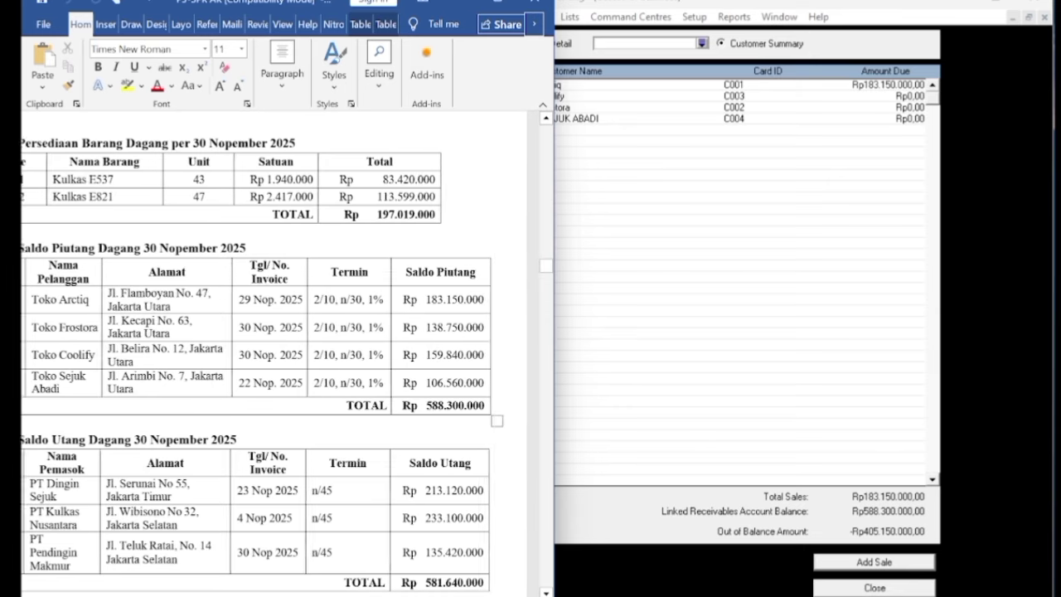
{"action": "scroll", "coordinate": [264, 338], "scroll_direction": "right", "scroll_amount": 2}
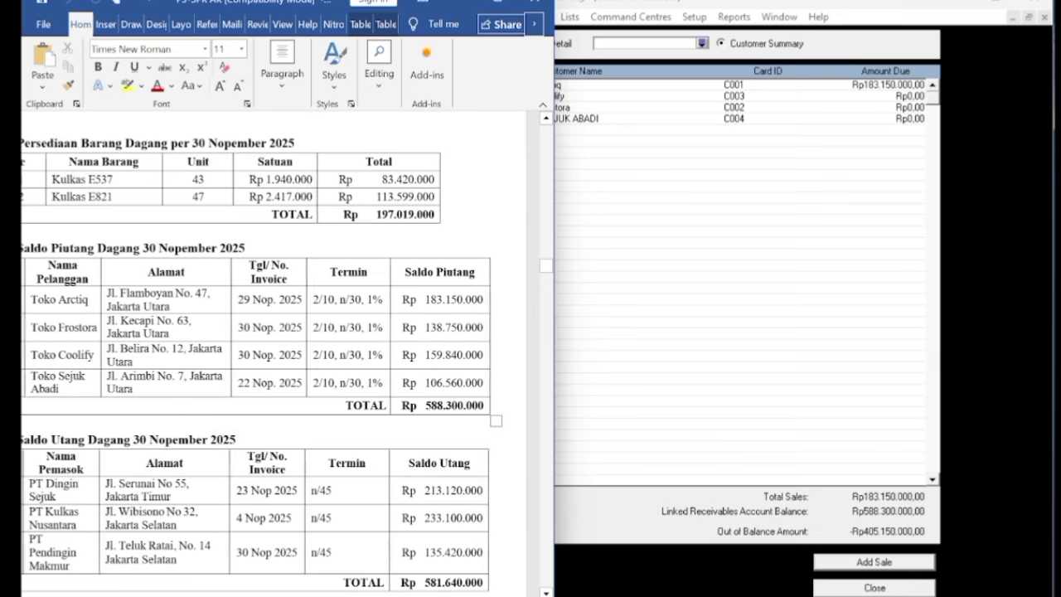
{"action": "left_click_drag", "start_coordinate": [554, 337], "coordinate": [515, 337]}
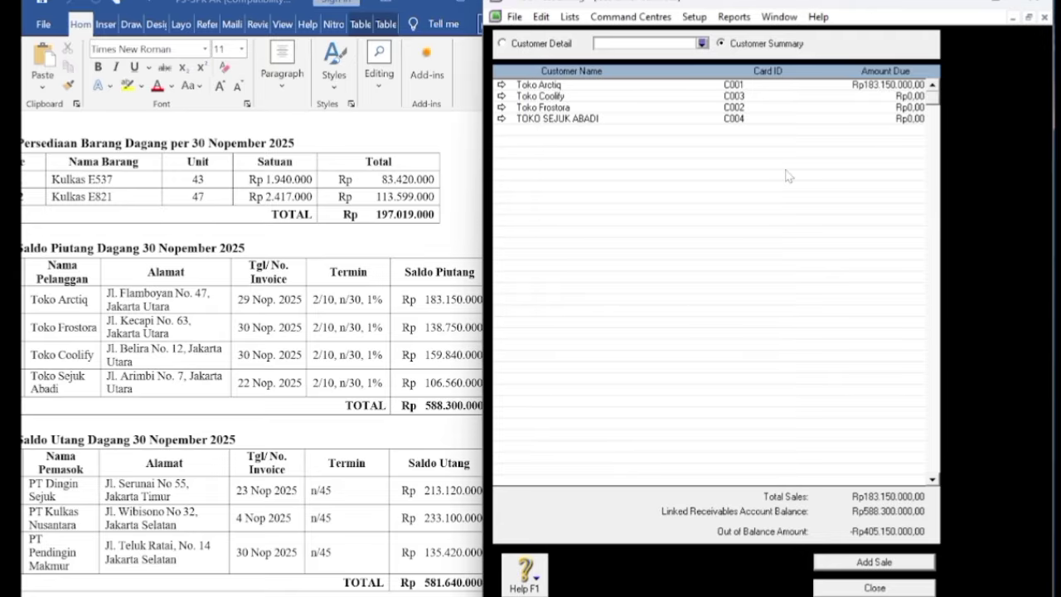
{"action": "left_click", "coordinate": [853, 563]}
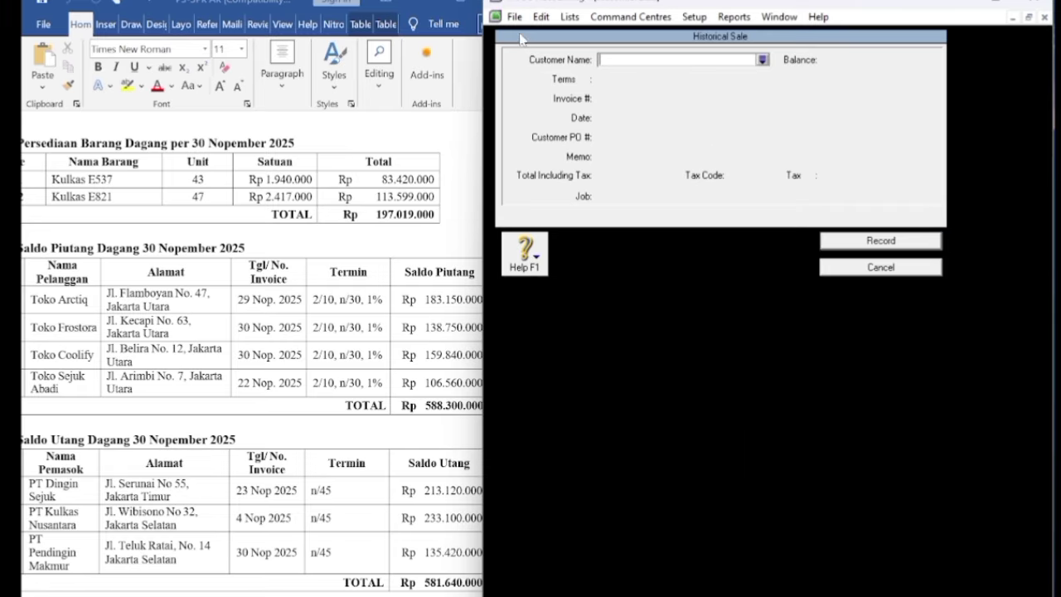
{"action": "left_click", "coordinate": [762, 60]}
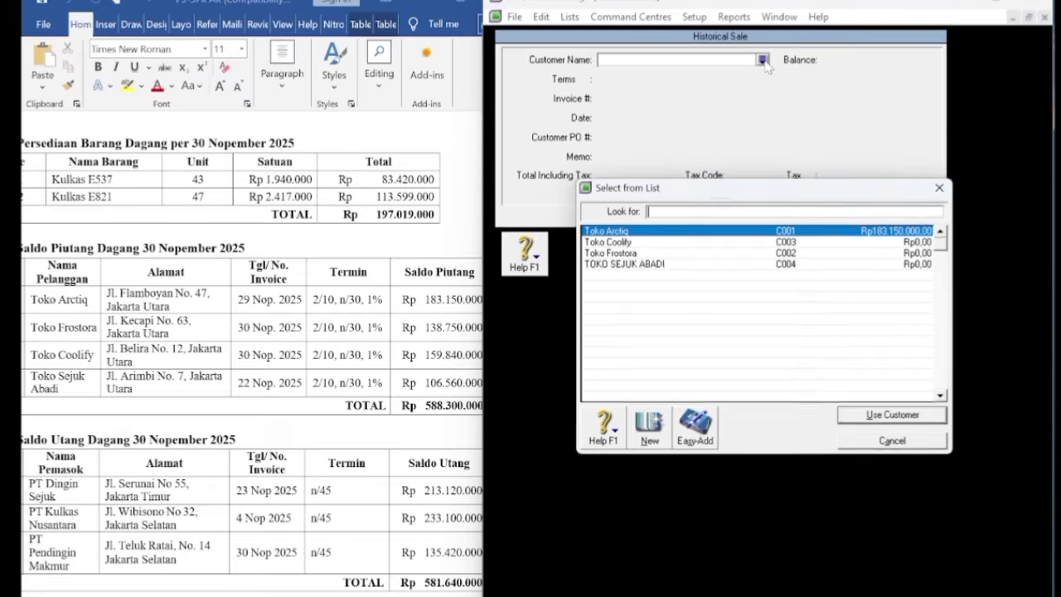
{"action": "left_click", "coordinate": [617, 252]}
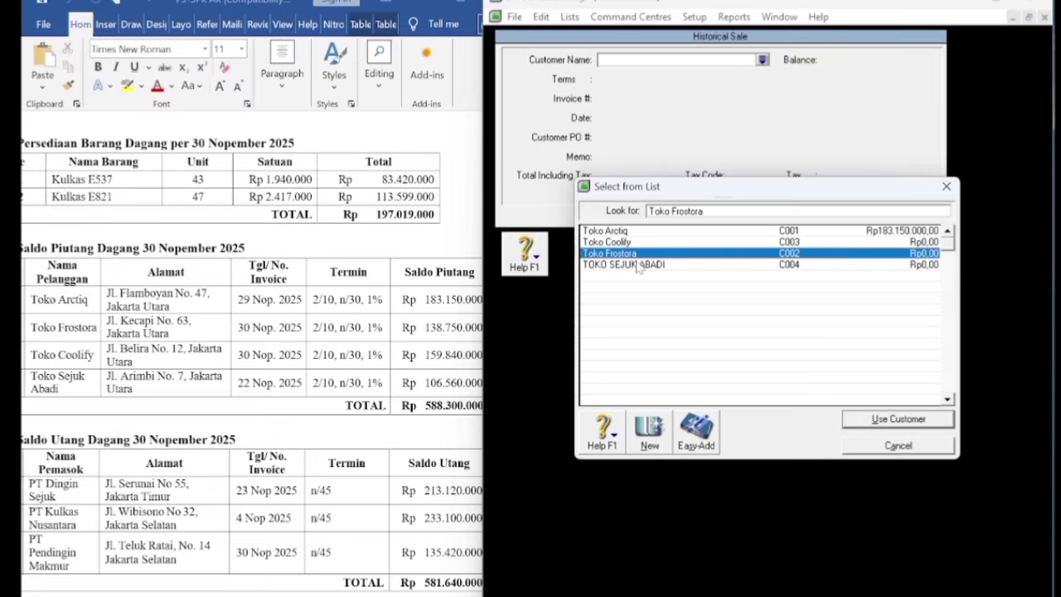
{"action": "left_click", "coordinate": [882, 421]}
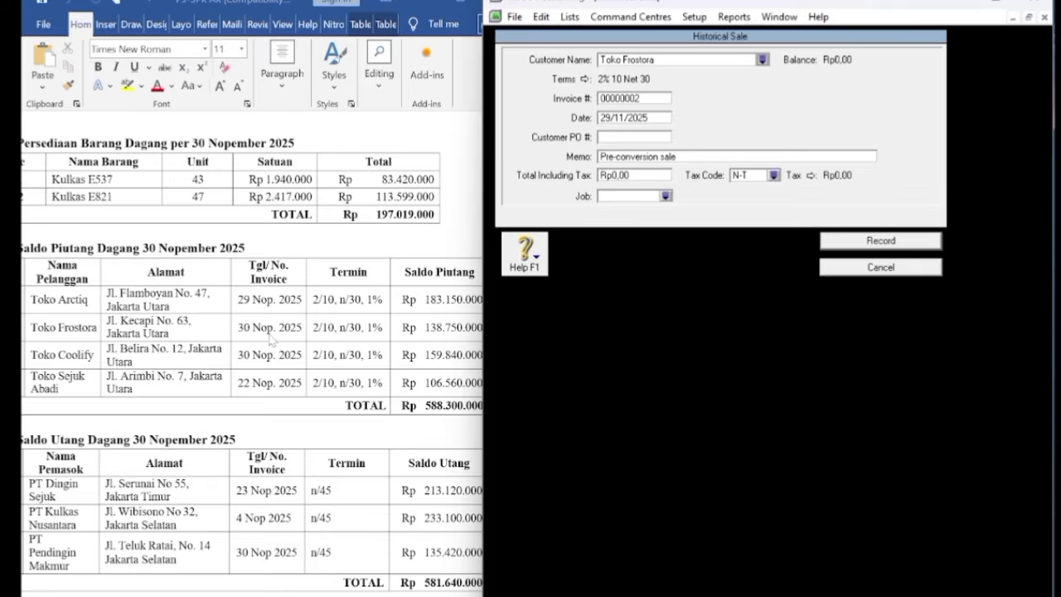
Set date 30/11/2025, paste the memo, enter total Rp138.750.000, and record the sale.
{"action": "left_click", "coordinate": [611, 117]}
{"action": "left_click", "coordinate": [610, 118]}
{"action": "key", "text": "BackSpace"}
{"action": "key", "text": "BackSpace"}
{"action": "type", "text": "30"}
{"action": "key", "text": "Tab"}
{"action": "key", "text": "Tab"}
{"action": "right_click", "coordinate": [635, 159]}
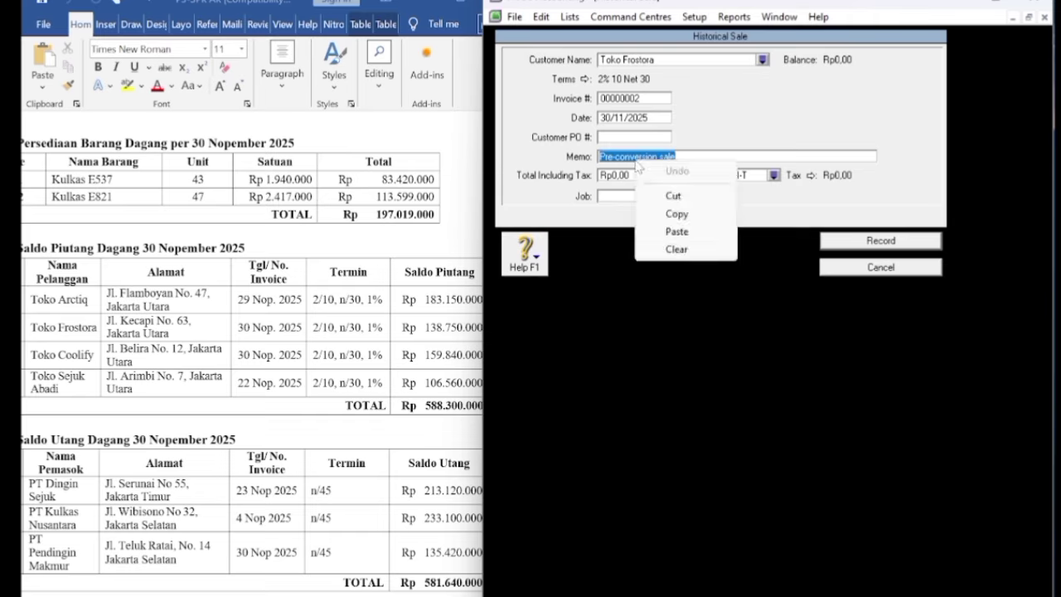
{"action": "left_click", "coordinate": [661, 232]}
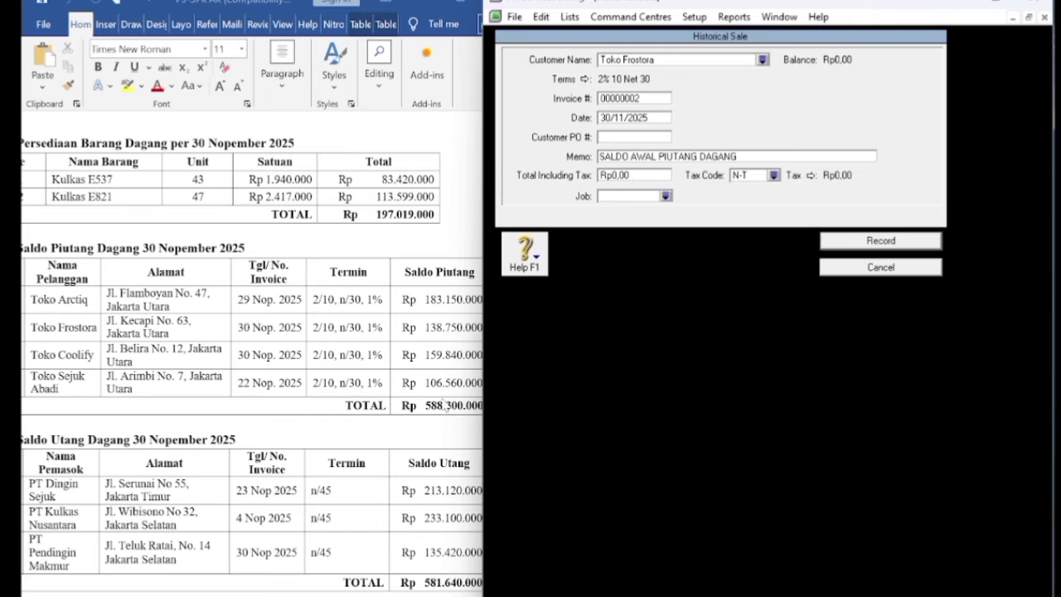
{"action": "left_click", "coordinate": [605, 178]}
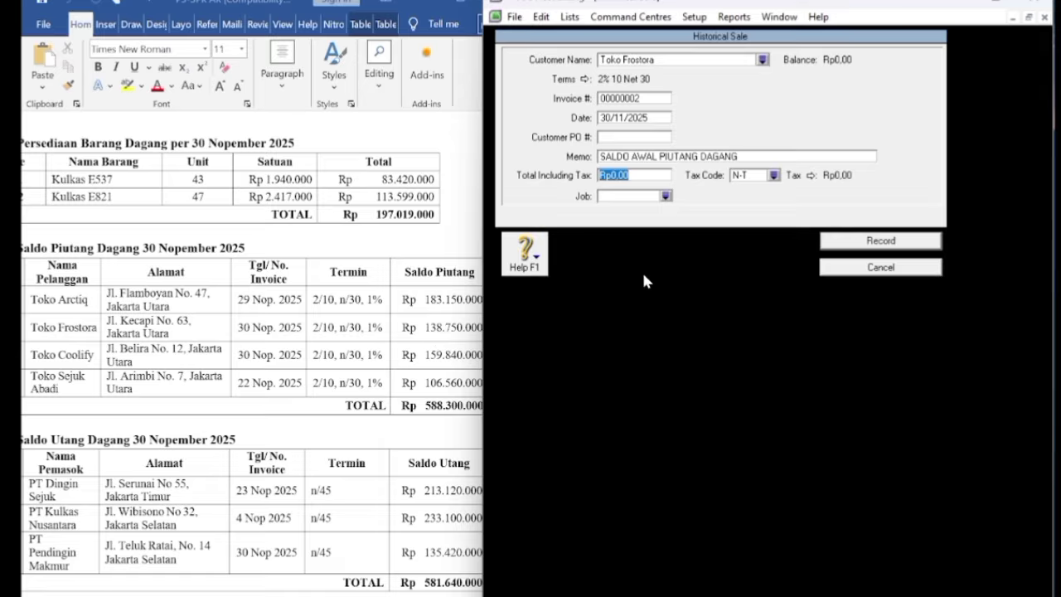
{"action": "type", "text": "138"}
{"action": "type", "text": "750000"}
{"action": "key", "text": "Tab"}
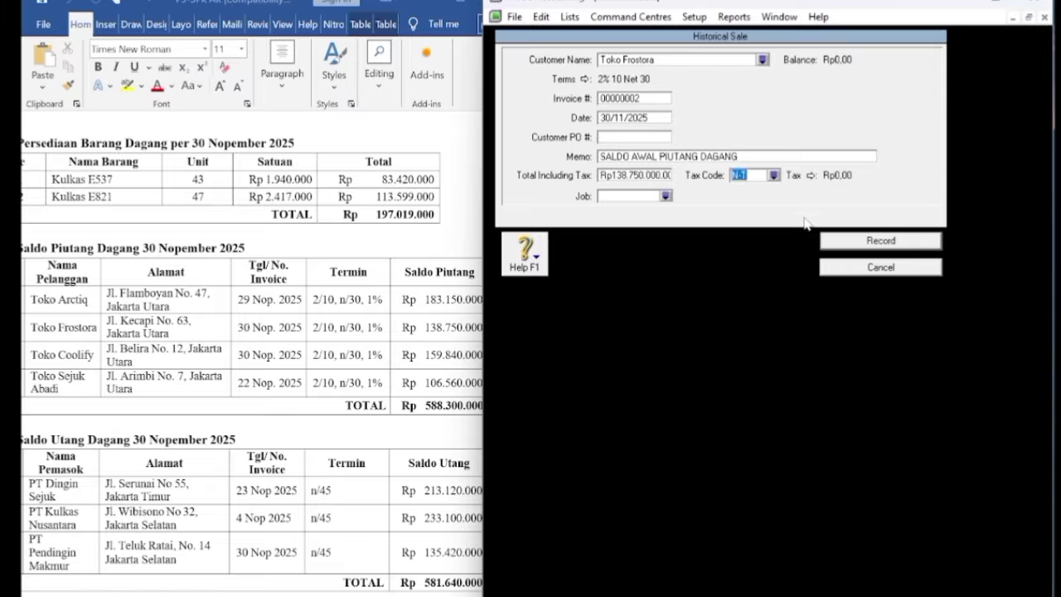
{"action": "left_click", "coordinate": [866, 245]}
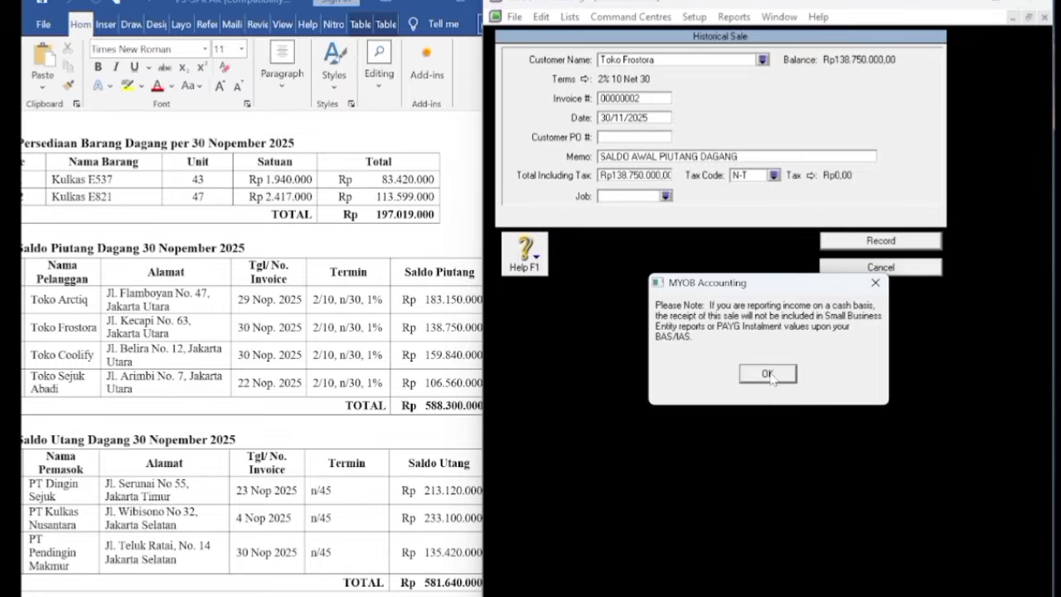
{"action": "left_click", "coordinate": [767, 374]}
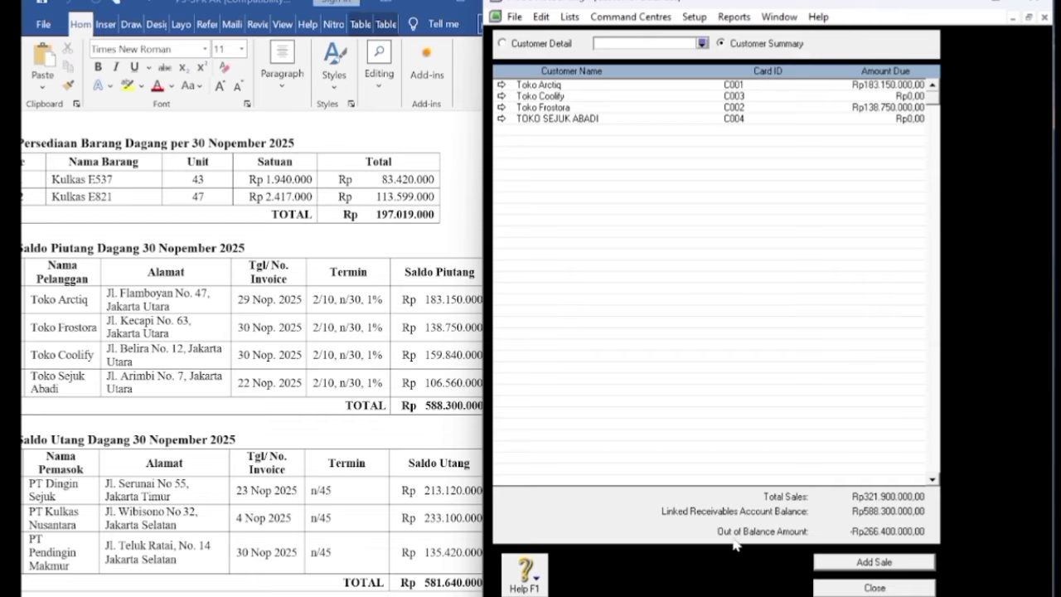
Start a new historical sale for customer Toko Coolify.
{"action": "left_click", "coordinate": [868, 567]}
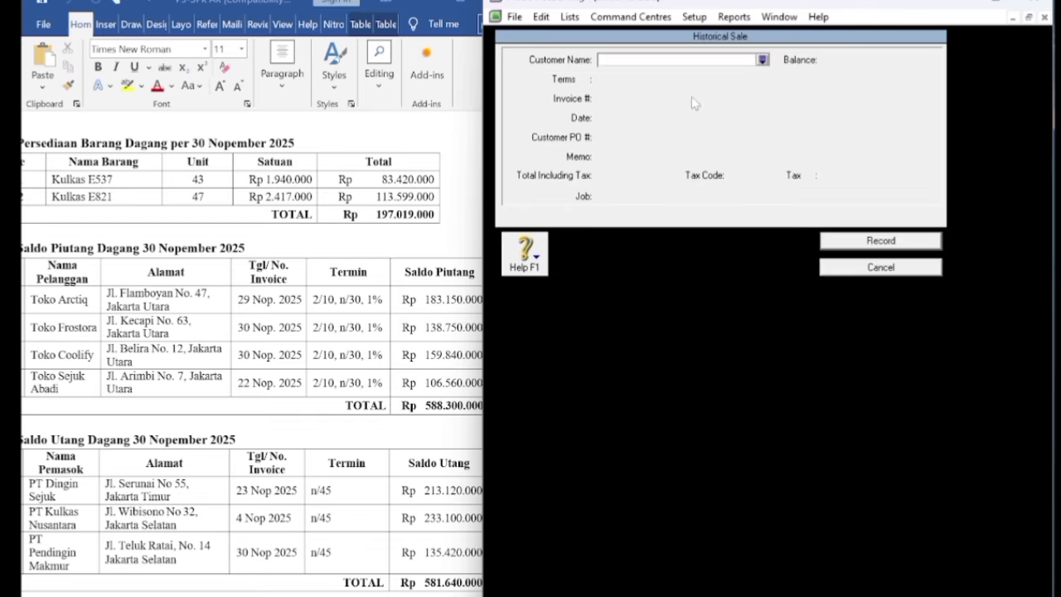
{"action": "left_click", "coordinate": [762, 60]}
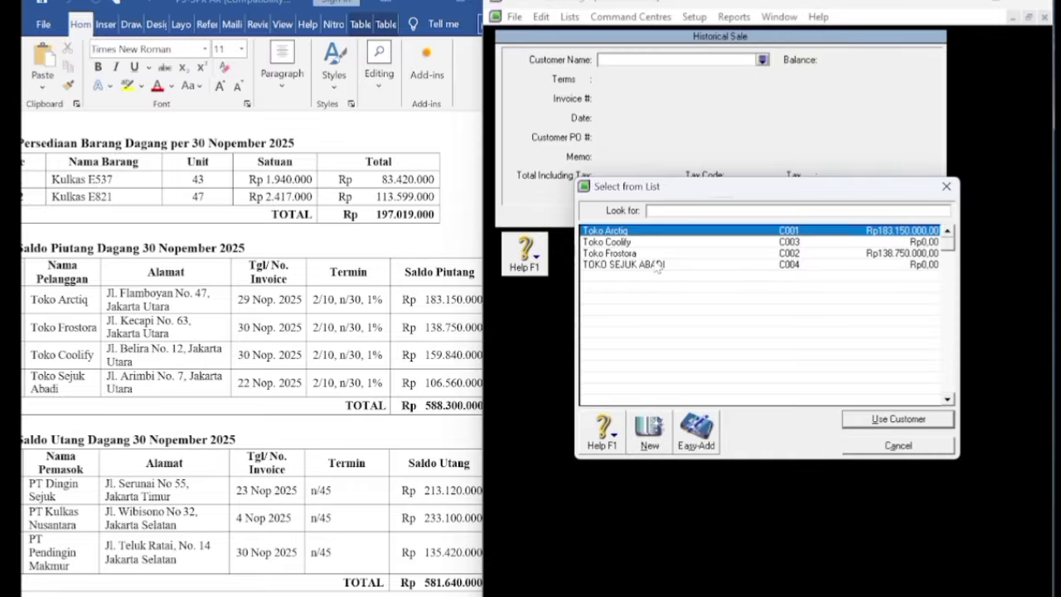
{"action": "left_click", "coordinate": [635, 245]}
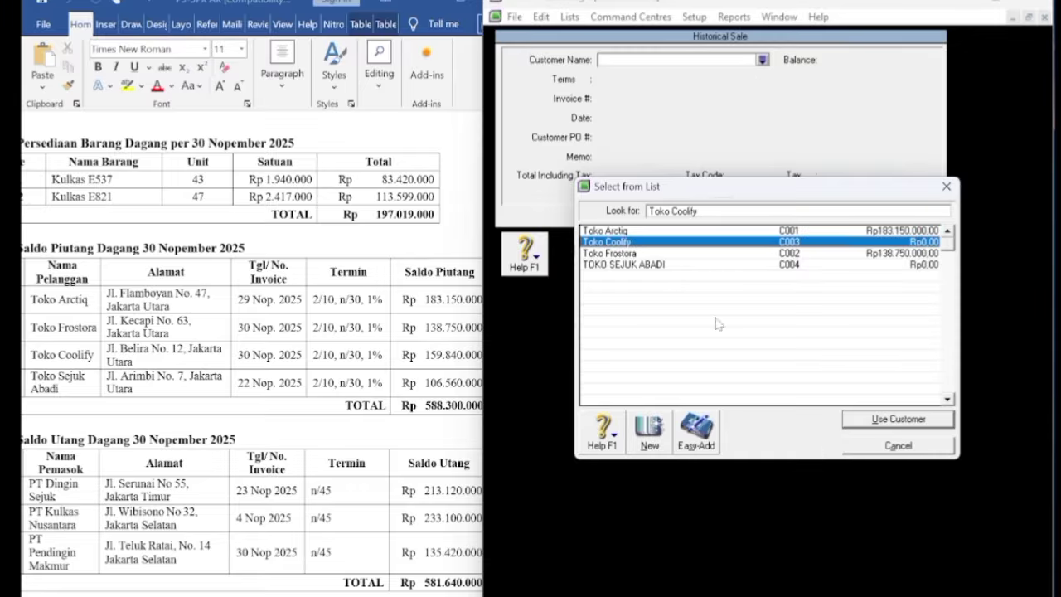
{"action": "left_click", "coordinate": [881, 419]}
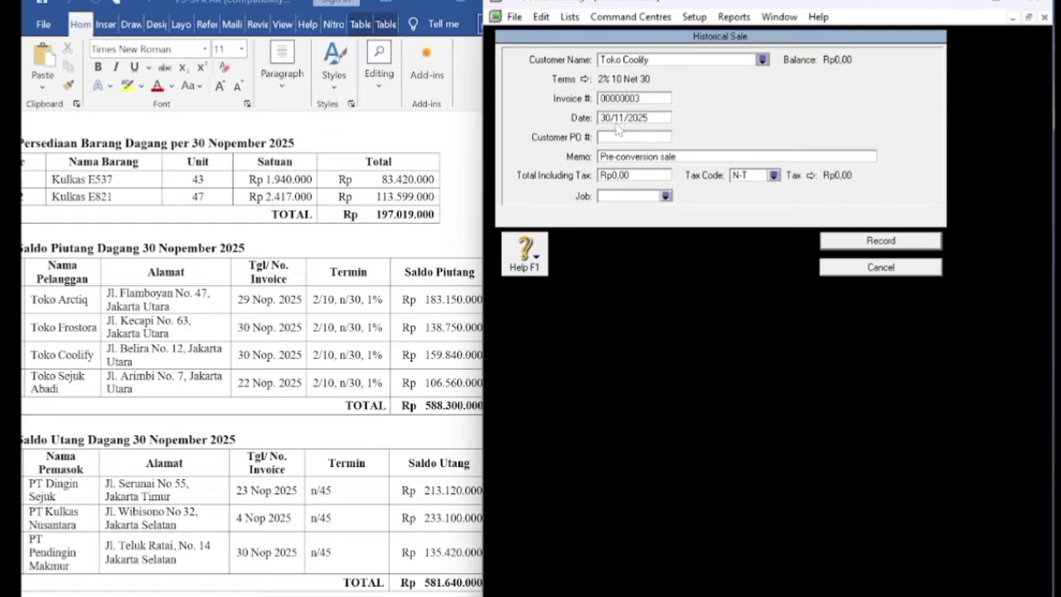
Paste memo SALDO AWAL PIUTANG DAGANG, enter total 159840000, and record the sale.
{"action": "left_click", "coordinate": [602, 158]}
{"action": "right_click", "coordinate": [602, 156]}
{"action": "left_click", "coordinate": [627, 226]}
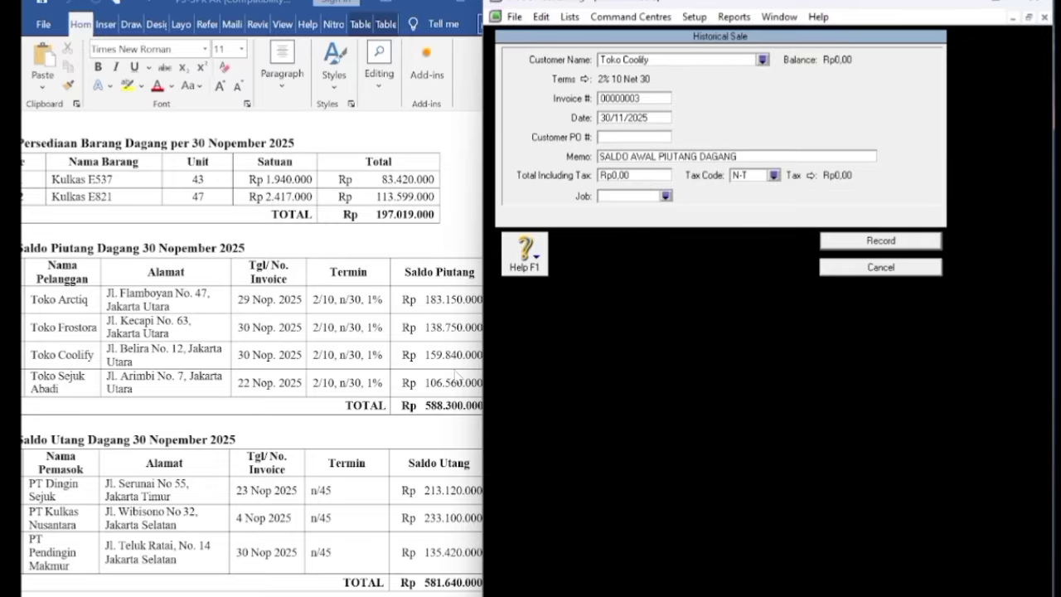
{"action": "left_click", "coordinate": [611, 176]}
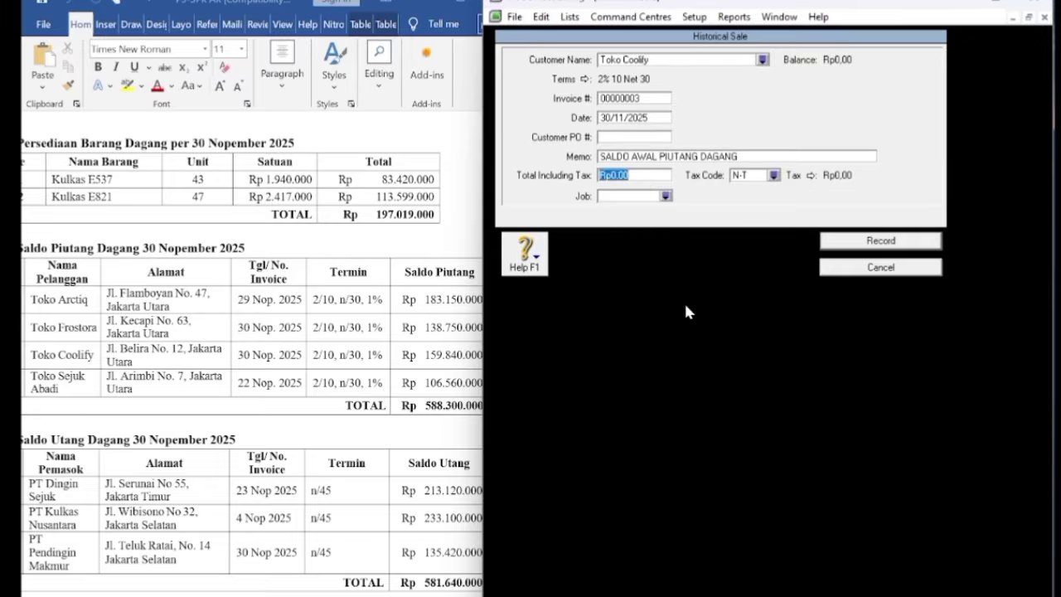
{"action": "type", "text": "159840000"}
{"action": "key", "text": "Tab"}
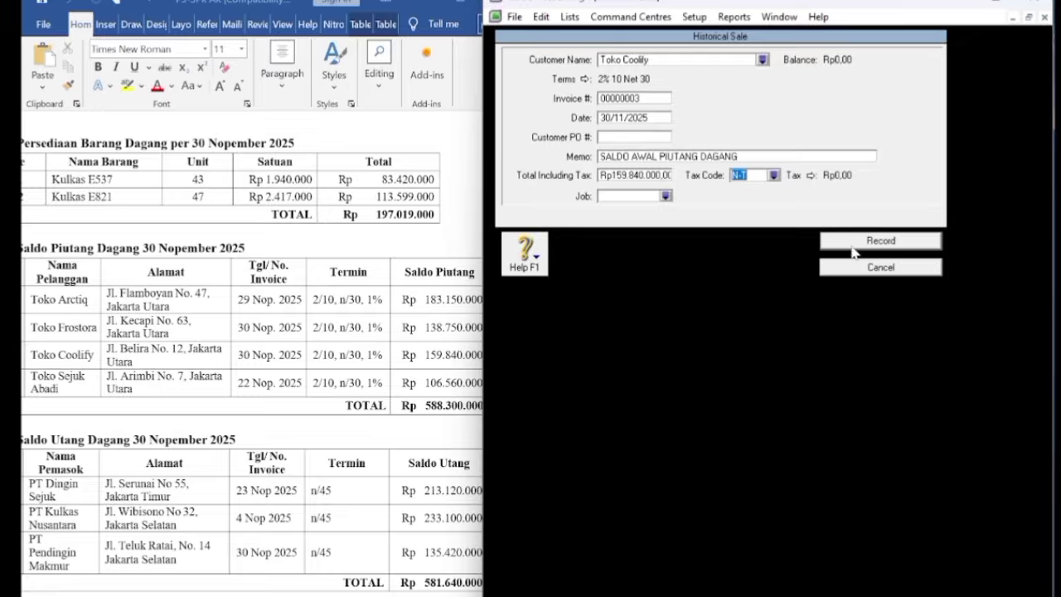
{"action": "left_click", "coordinate": [889, 248]}
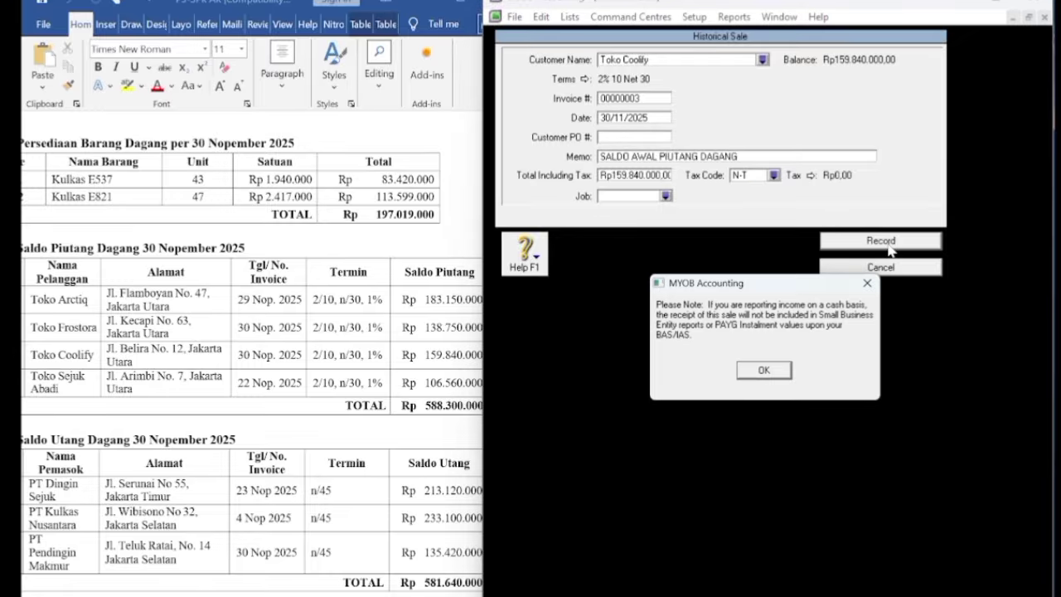
{"action": "left_click", "coordinate": [770, 376]}
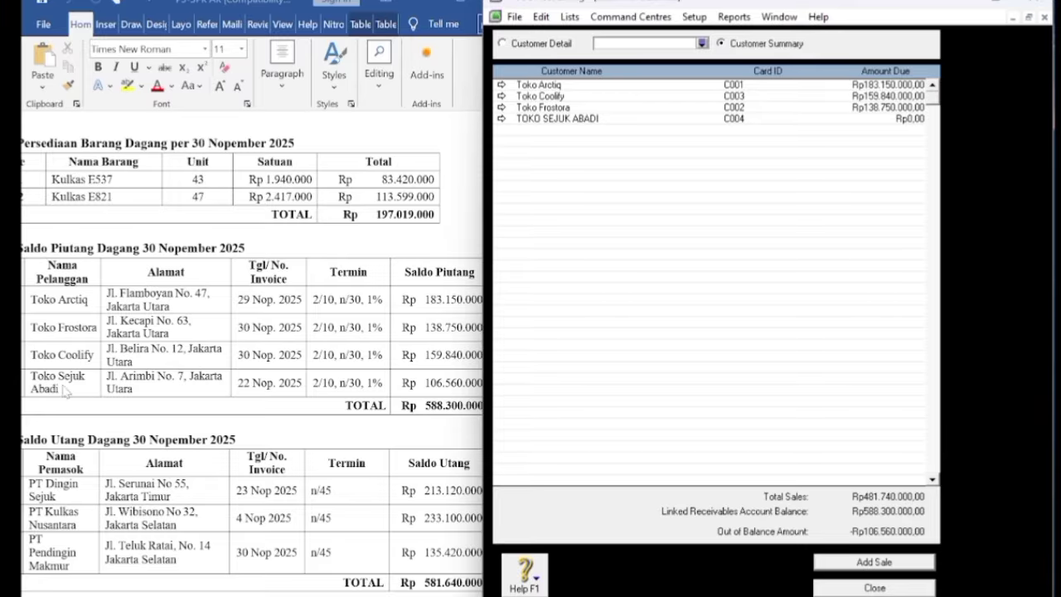
Start a new historical sale for TOKO SEJUK ABADI dated 22/11/2025.
{"action": "left_click", "coordinate": [842, 564]}
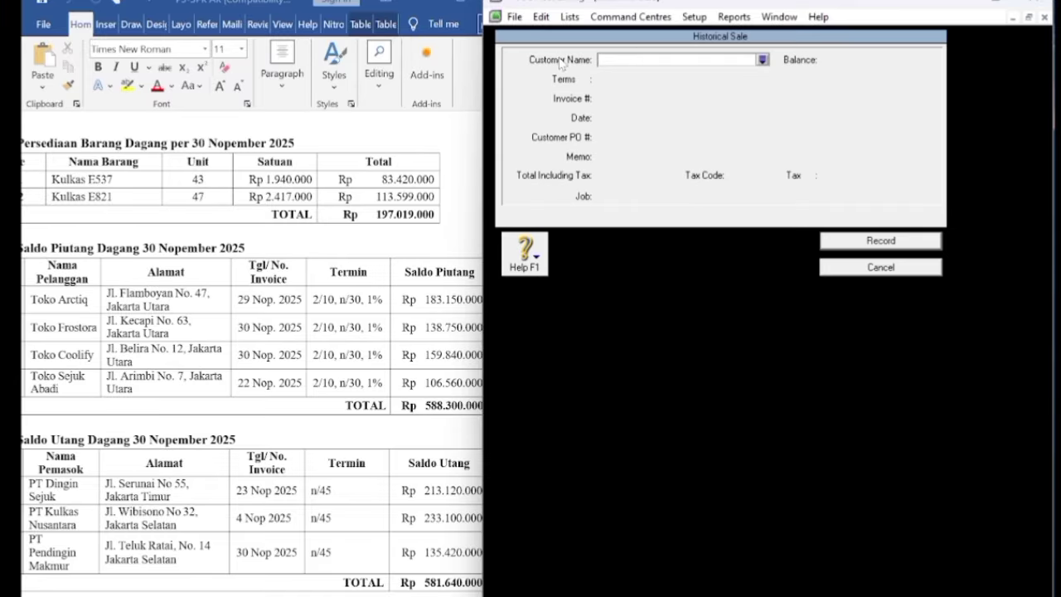
{"action": "left_click", "coordinate": [761, 60]}
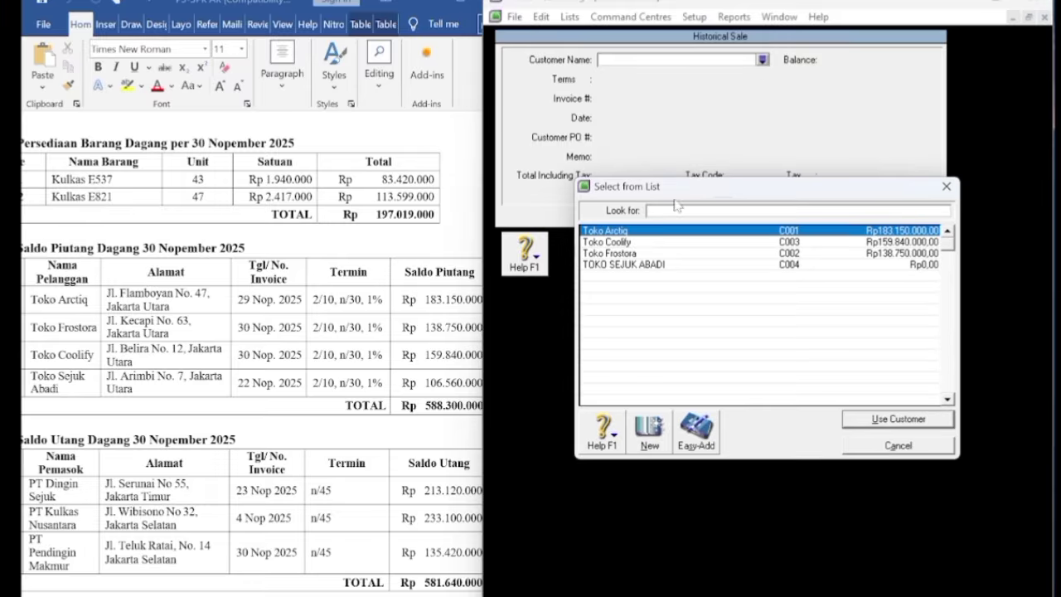
{"action": "left_click", "coordinate": [619, 268]}
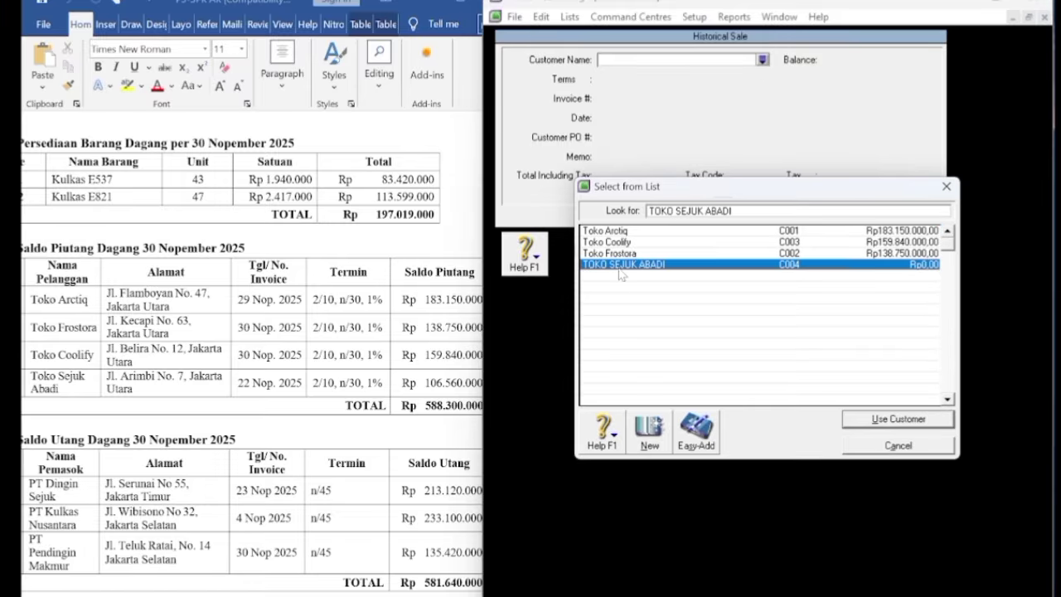
{"action": "left_click", "coordinate": [882, 424]}
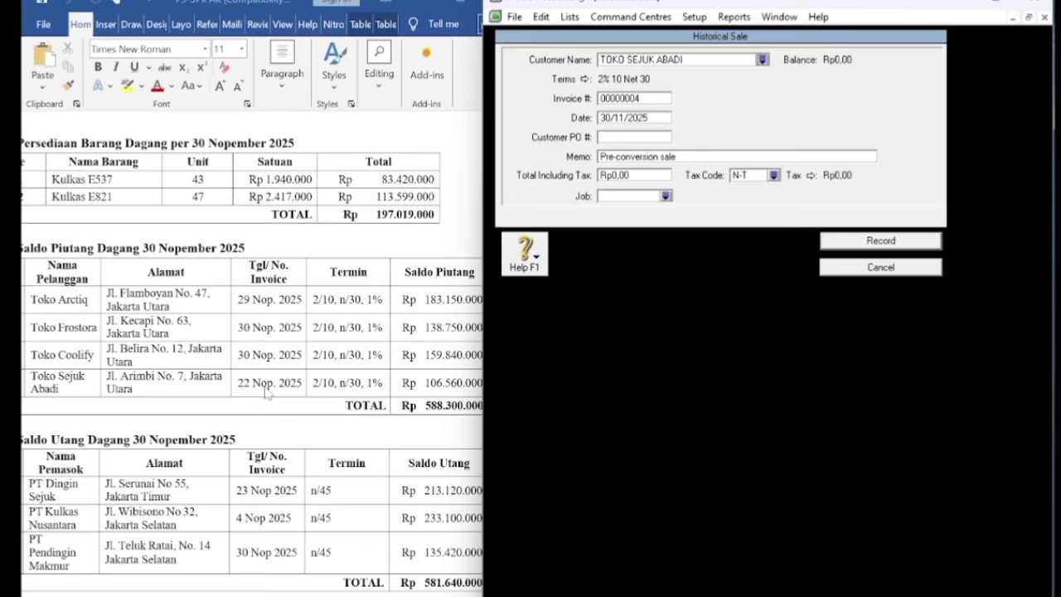
{"action": "left_click", "coordinate": [611, 118]}
{"action": "left_click", "coordinate": [611, 117]}
{"action": "key", "text": "BackSpace"}
{"action": "key", "text": "BackSpace"}
{"action": "type", "text": "22"}
Enter memo SALDO AWAL PIUTANG DAGANG and total Rp106.560.000, record the sale, and acknowledge both messages.
{"action": "left_click", "coordinate": [613, 159]}
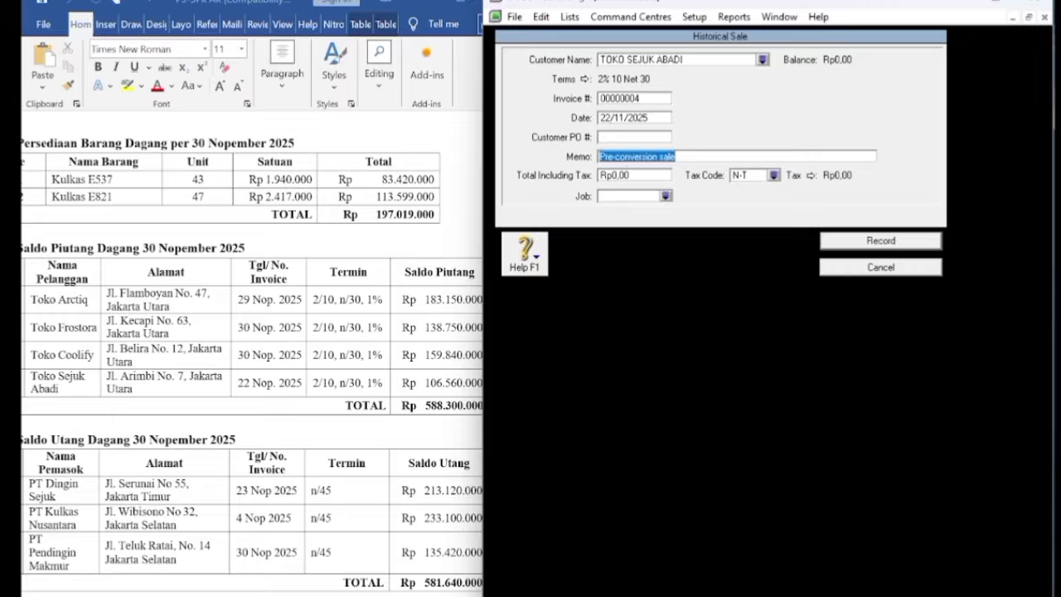
{"action": "right_click", "coordinate": [613, 157]}
{"action": "left_click", "coordinate": [642, 225]}
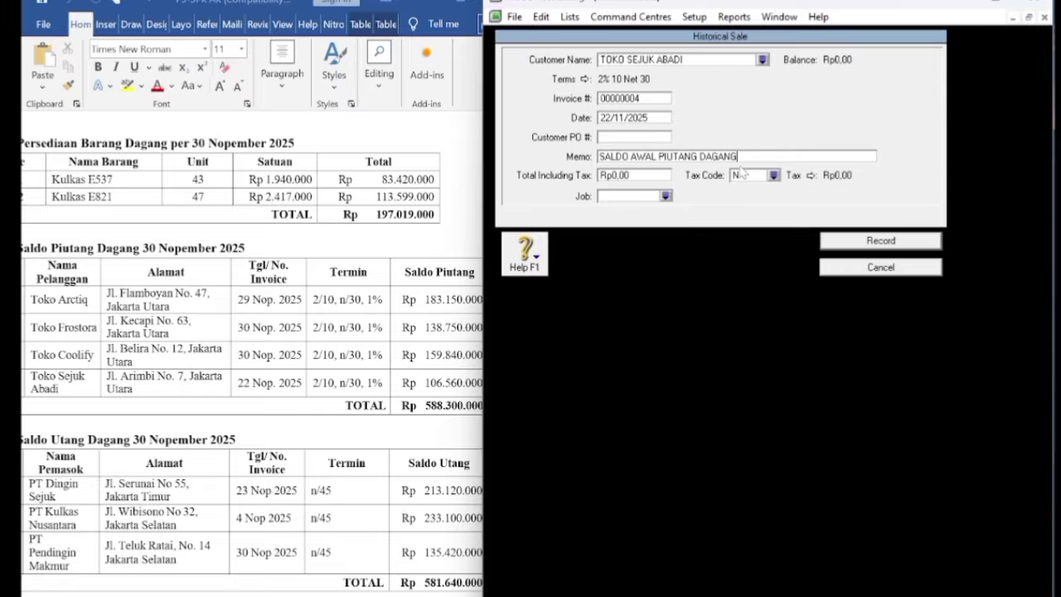
{"action": "left_click", "coordinate": [618, 176]}
{"action": "type", "text": "1065"}
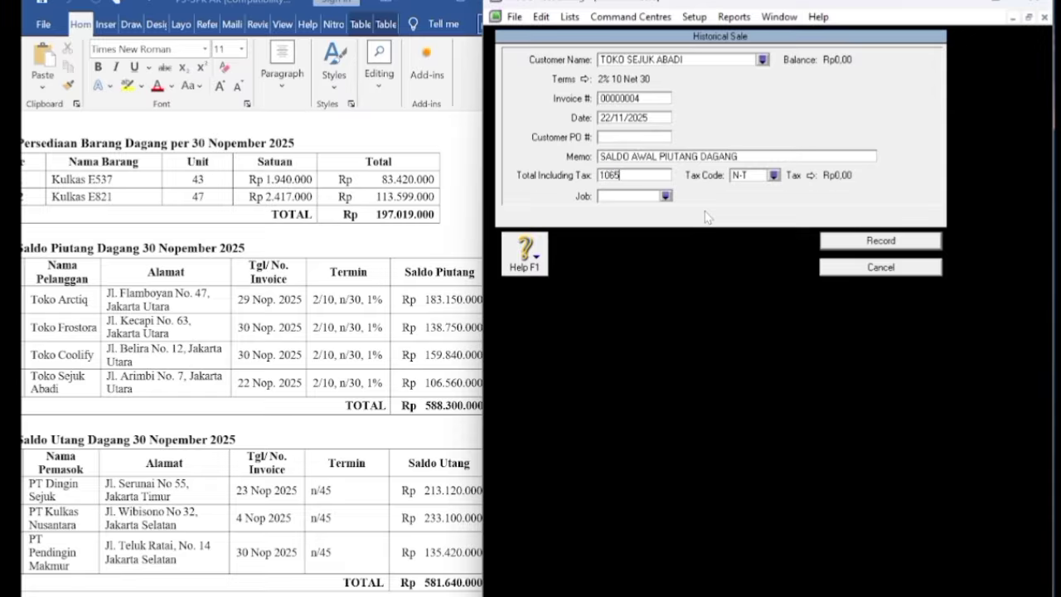
{"action": "type", "text": "60000"}
{"action": "key", "text": "Tab"}
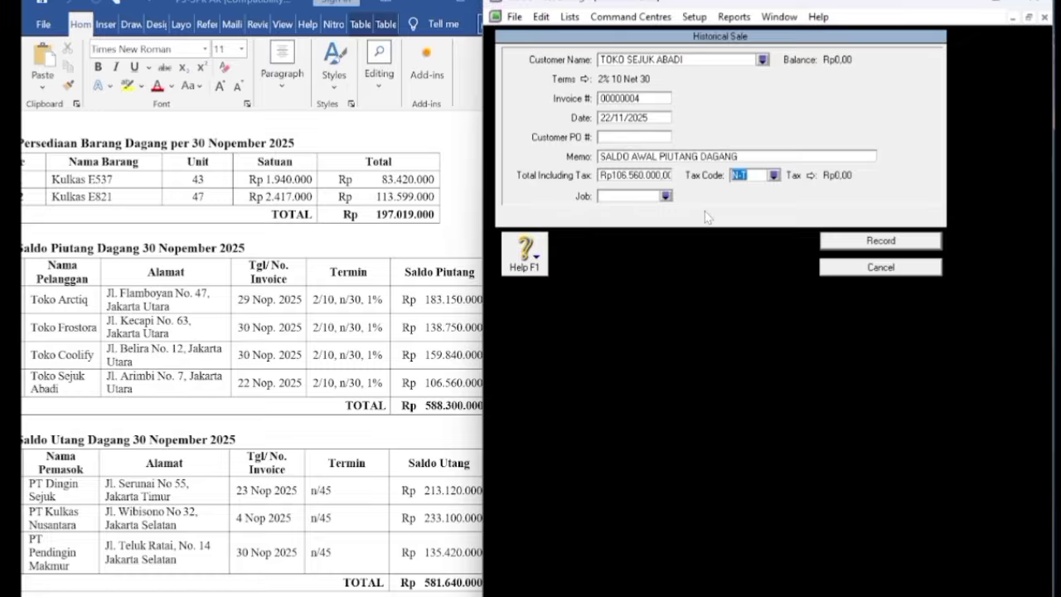
{"action": "left_click", "coordinate": [862, 242]}
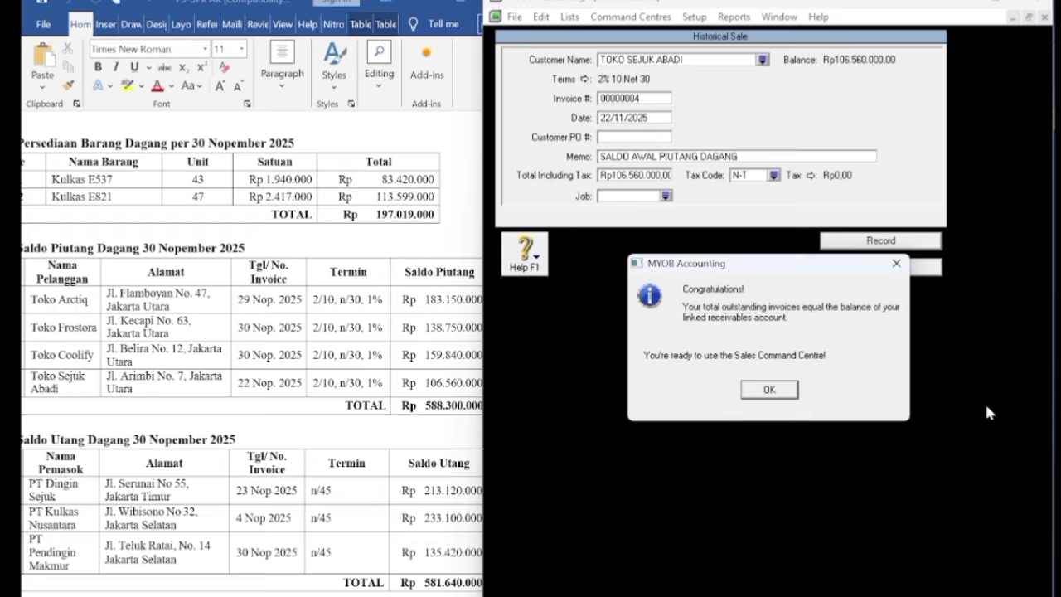
{"action": "left_click", "coordinate": [769, 391]}
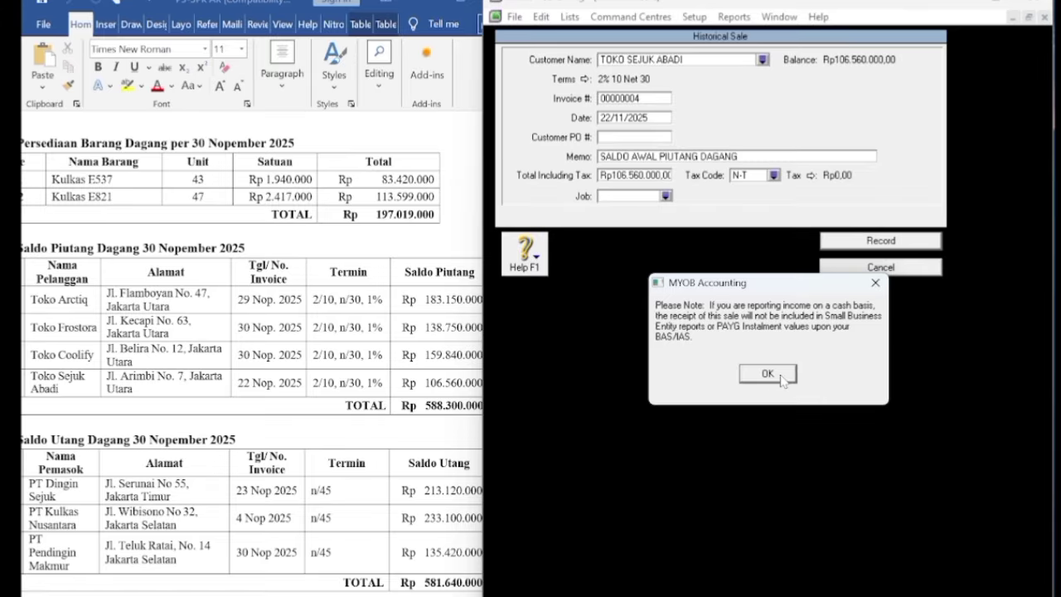
{"action": "left_click", "coordinate": [780, 375]}
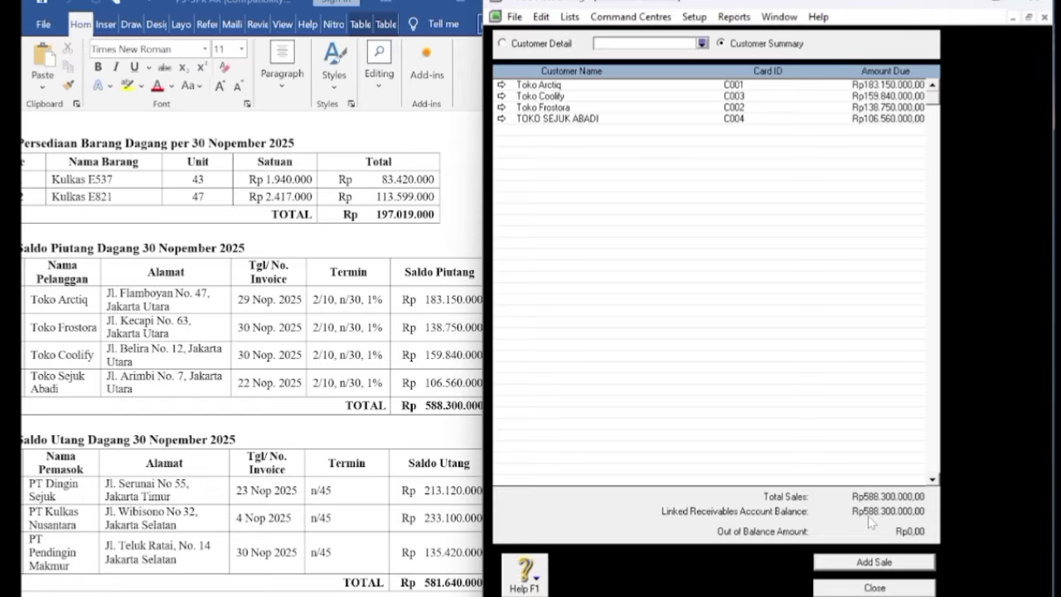
Close Customer Balances and begin a historical purchase from Setup > Balances > Supplier Balances.
{"action": "left_click", "coordinate": [874, 588]}
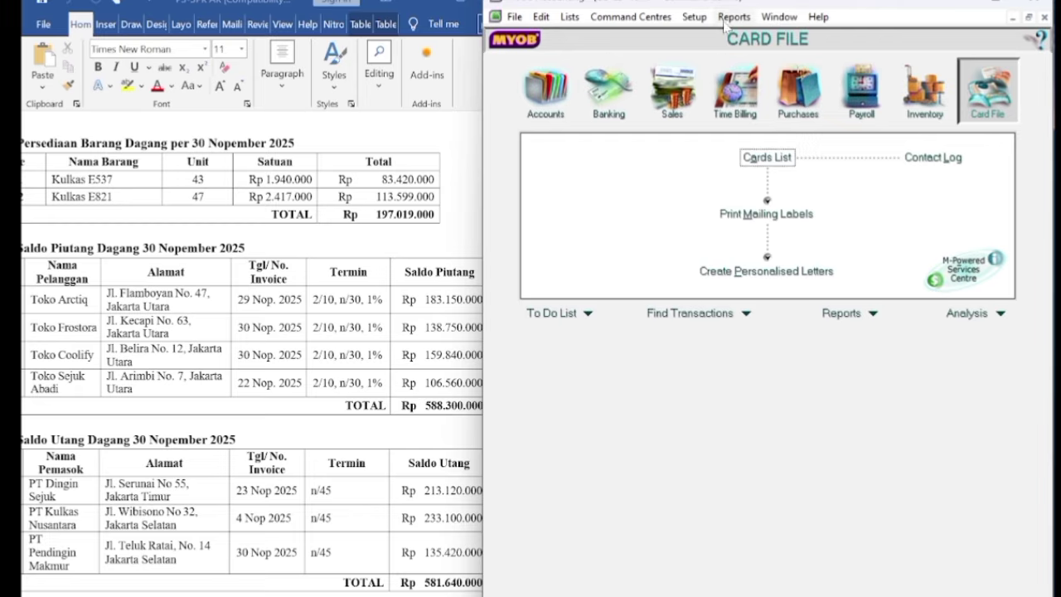
{"action": "left_click", "coordinate": [691, 18]}
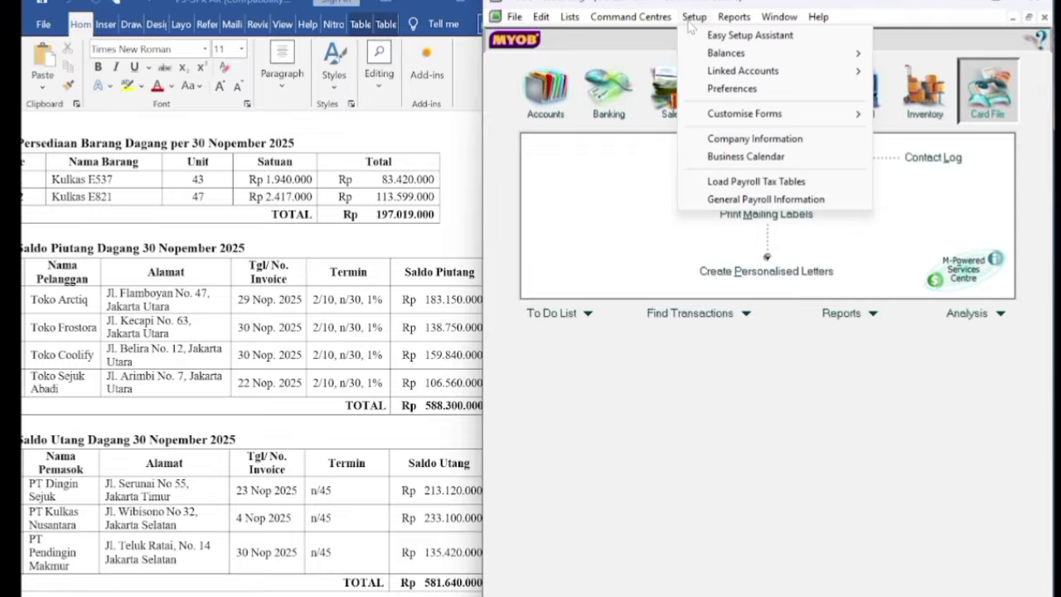
{"action": "mouse_move", "coordinate": [703, 61]}
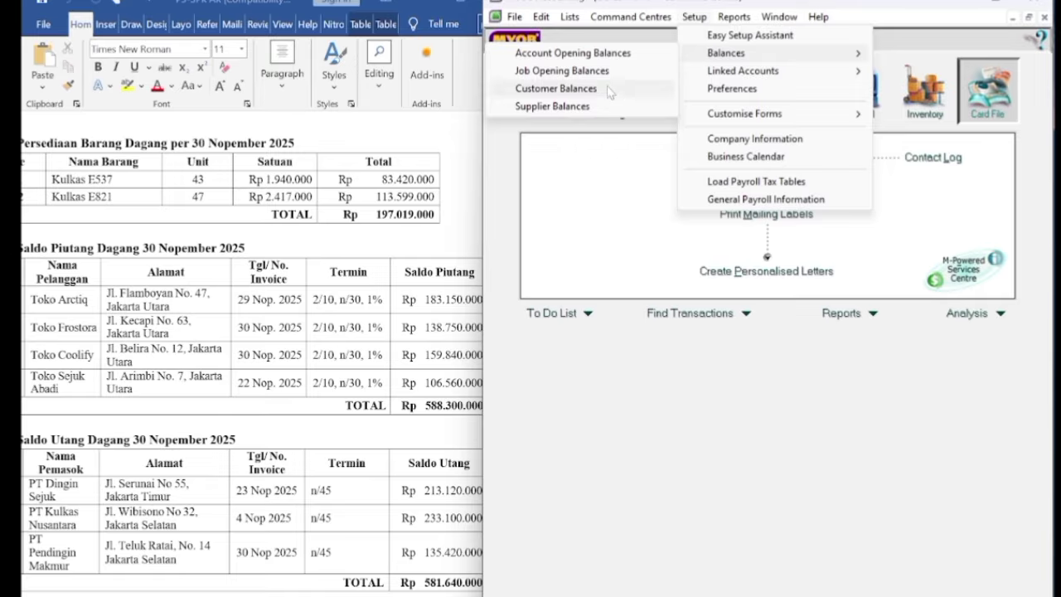
{"action": "left_click", "coordinate": [589, 107]}
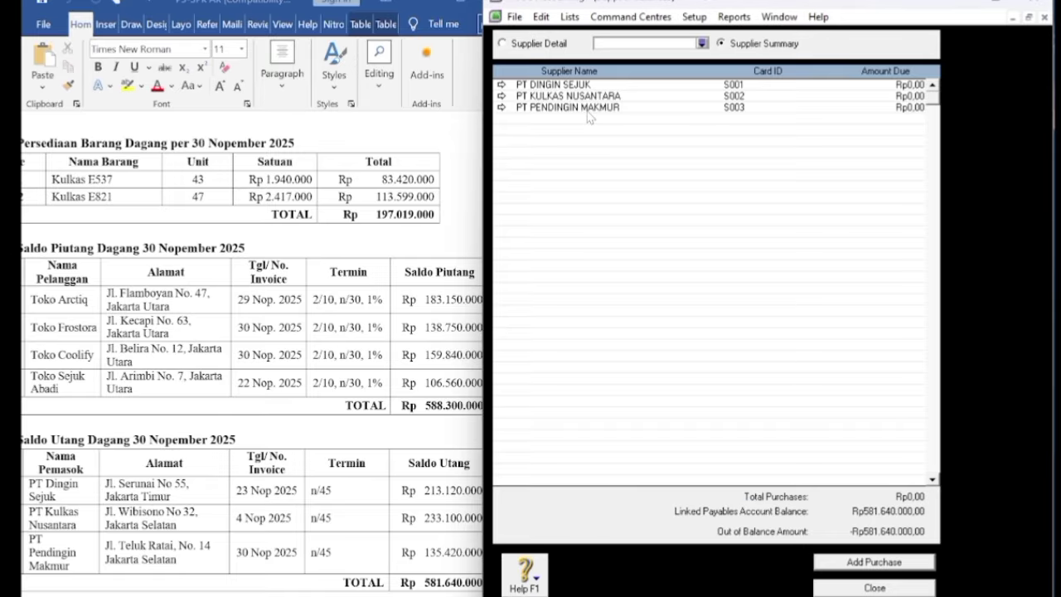
{"action": "left_click", "coordinate": [863, 562]}
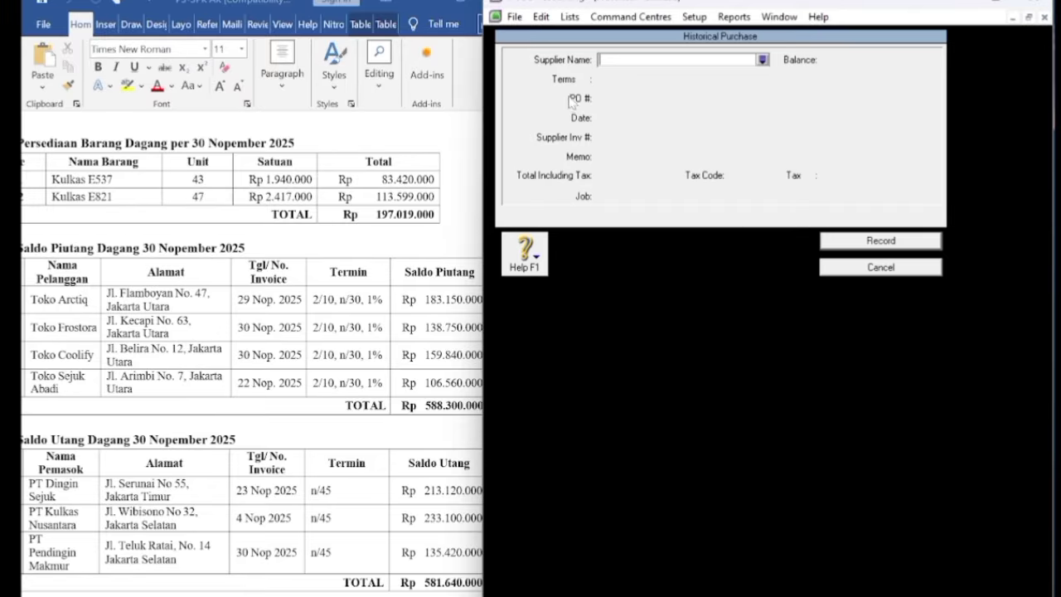
Choose PT DINGIN SEJUK as supplier, dated 23/11/2025, with memo SALDO AWAL UTANG DAGANG.
{"action": "left_click", "coordinate": [761, 60]}
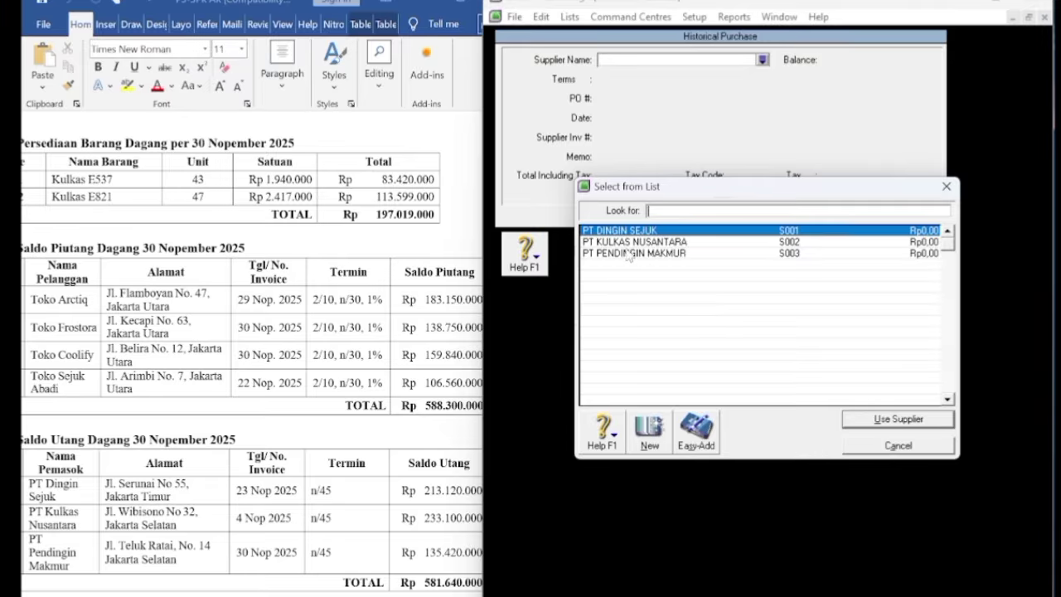
{"action": "left_click", "coordinate": [863, 424]}
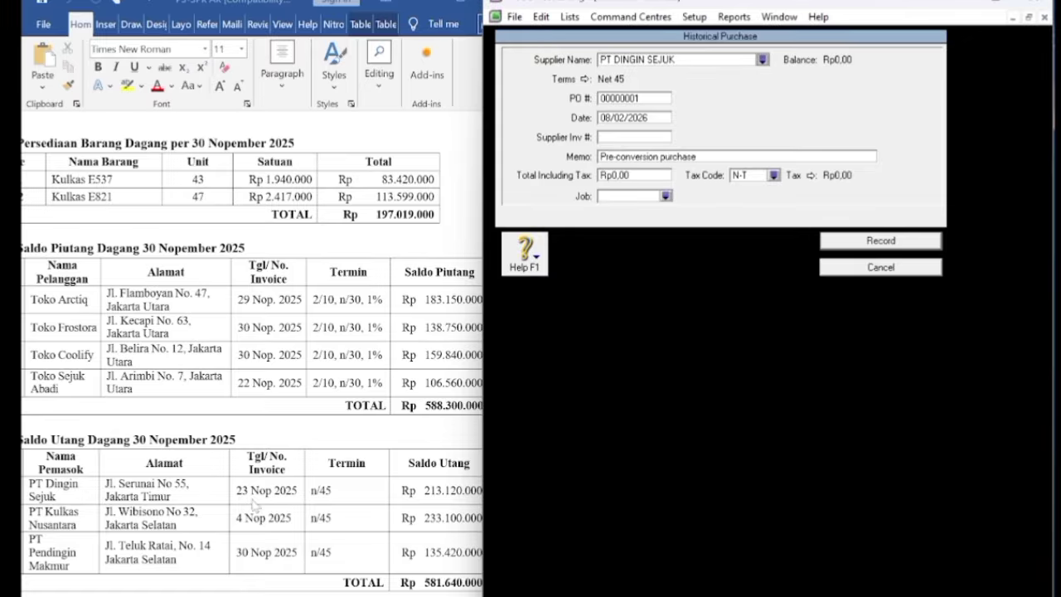
{"action": "left_click", "coordinate": [605, 120]}
{"action": "type", "text": "23"}
{"action": "key", "text": "Tab"}
{"action": "key", "text": "Tab"}
{"action": "type", "text": "SA"}
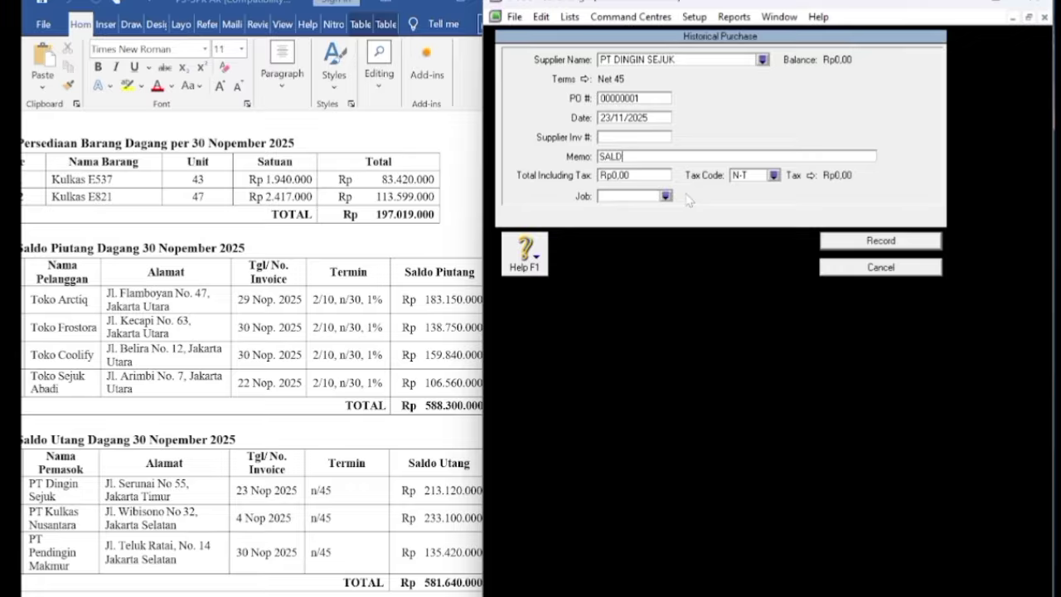
{"action": "type", "text": "LDO AWAL UTANG DAGANG"}
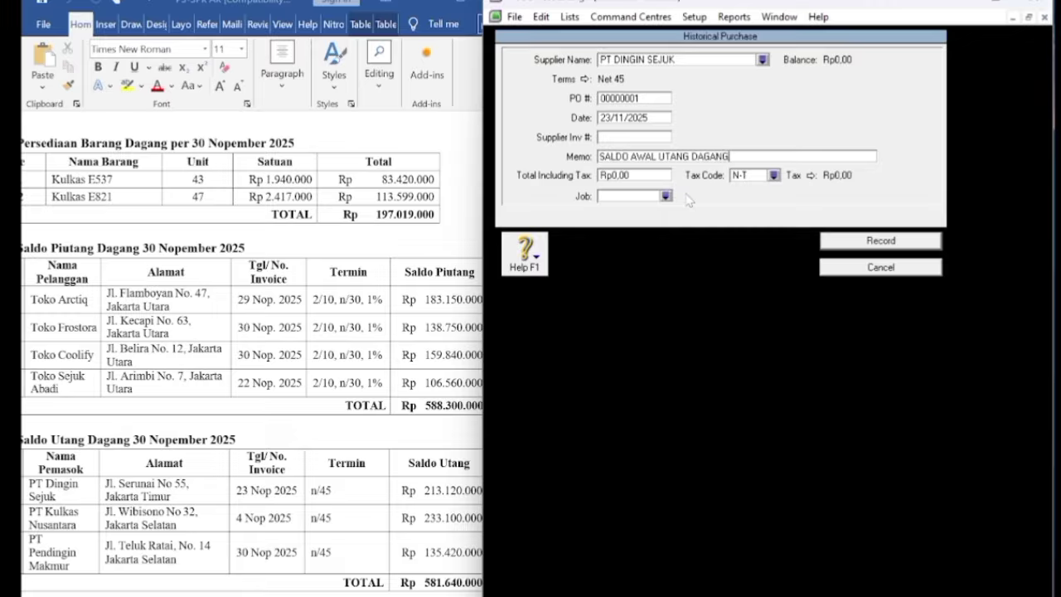
{"action": "key", "text": "Tab"}
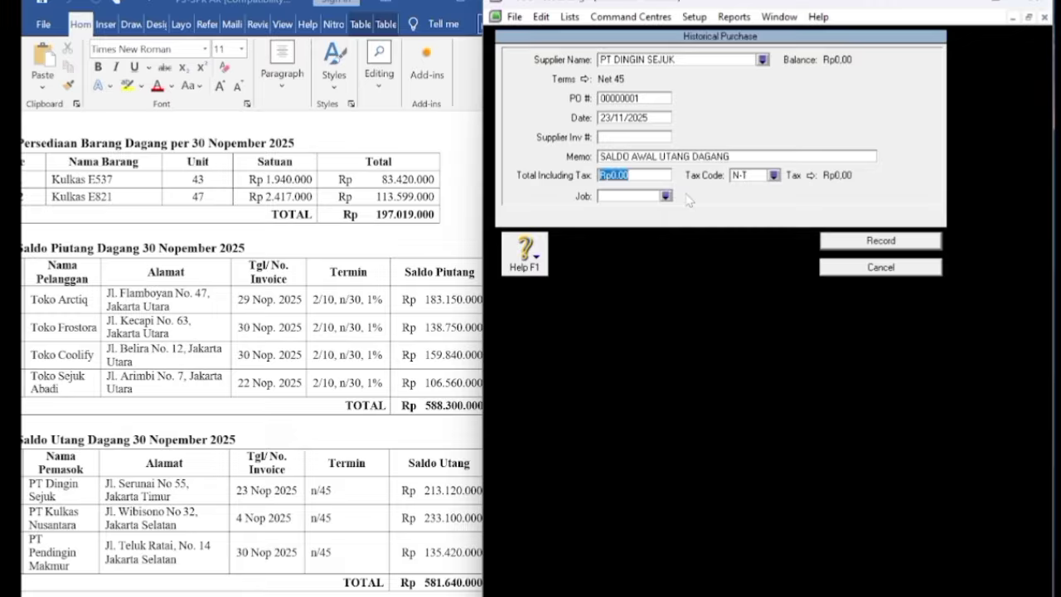
Copy the memo for reuse, enter total Rp213.120.000, and record the purchase.
{"action": "left_click_drag", "start_coordinate": [599, 156], "coordinate": [730, 156]}
{"action": "key", "text": "ctrl+c"}
{"action": "right_click", "coordinate": [602, 159]}
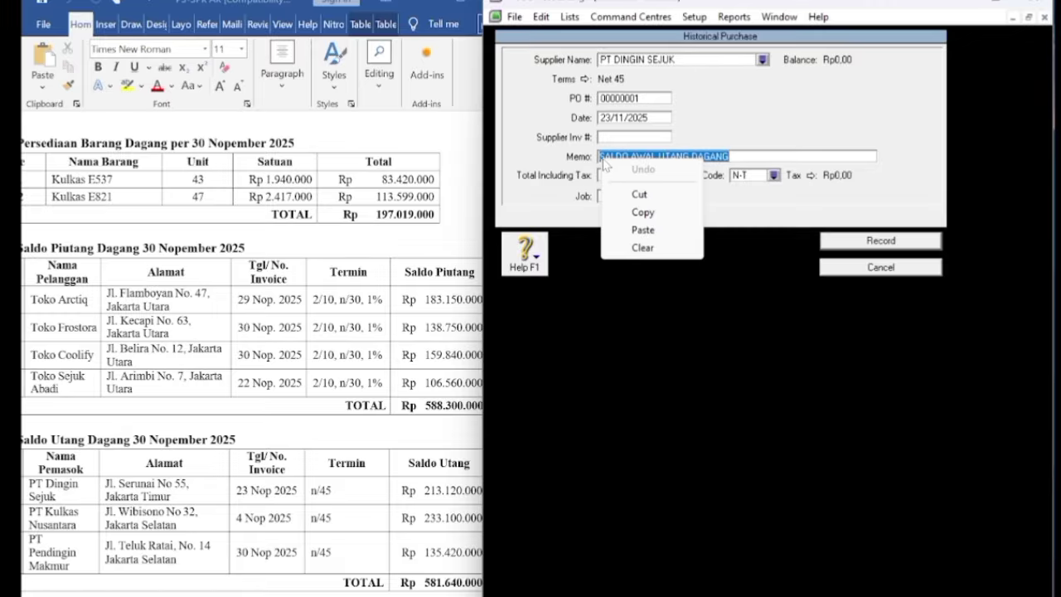
{"action": "left_click", "coordinate": [623, 216]}
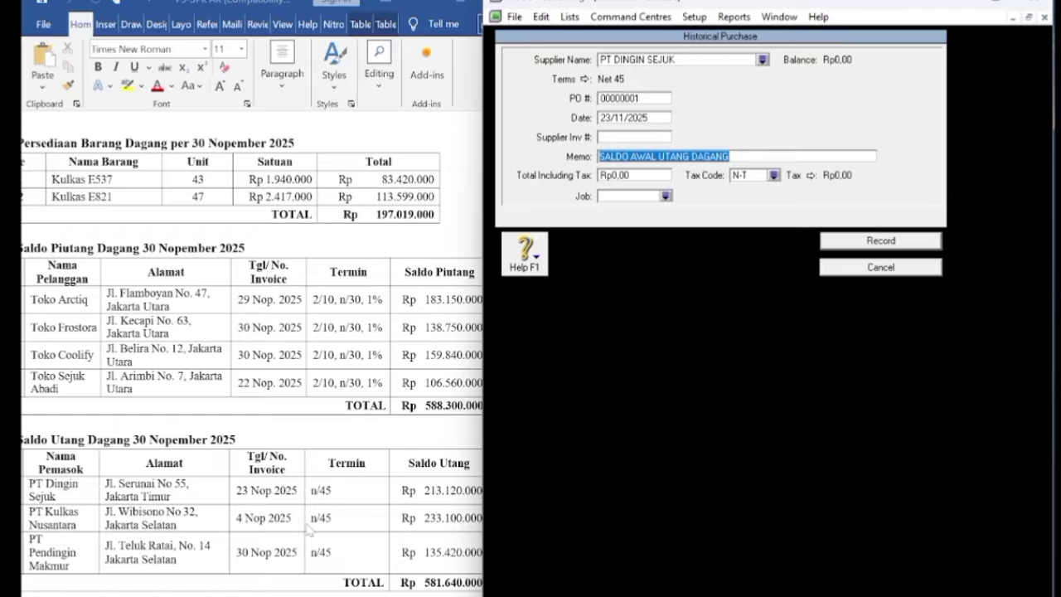
{"action": "left_click", "coordinate": [422, 509]}
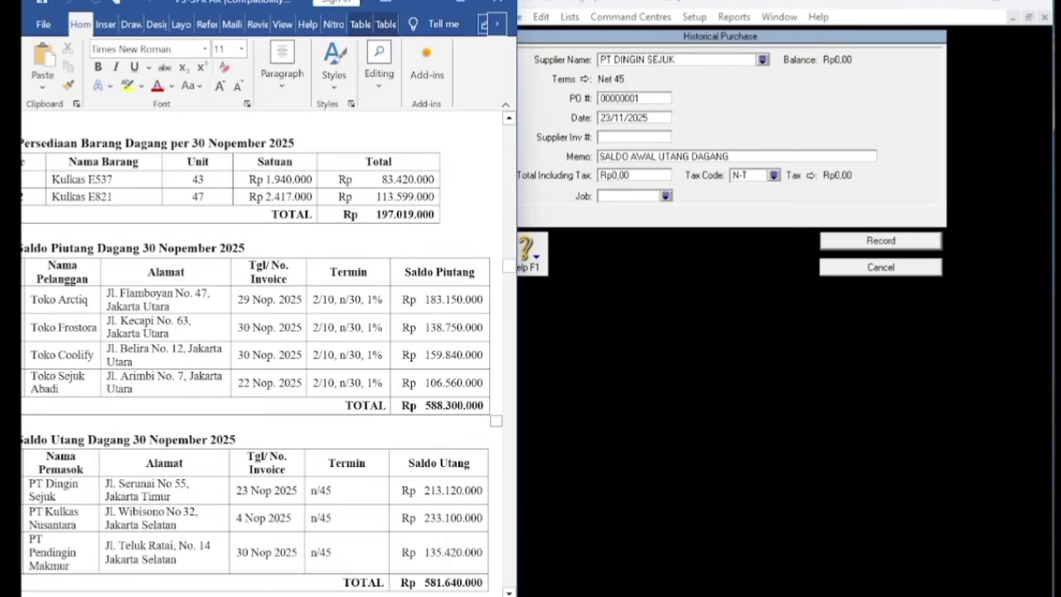
{"action": "left_click", "coordinate": [590, 250]}
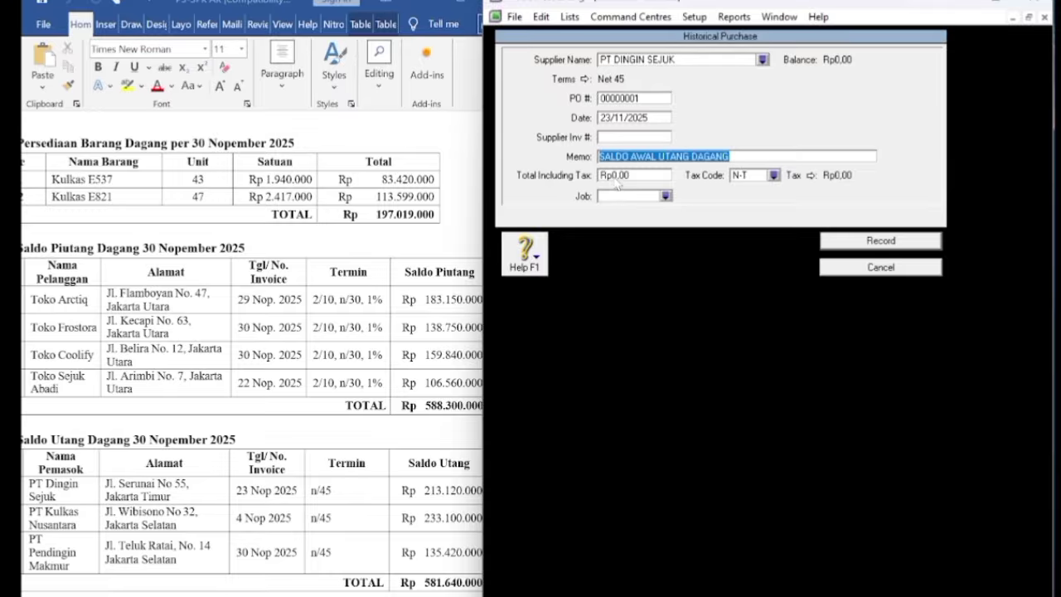
{"action": "key", "text": "Tab"}
{"action": "type", "text": "21"}
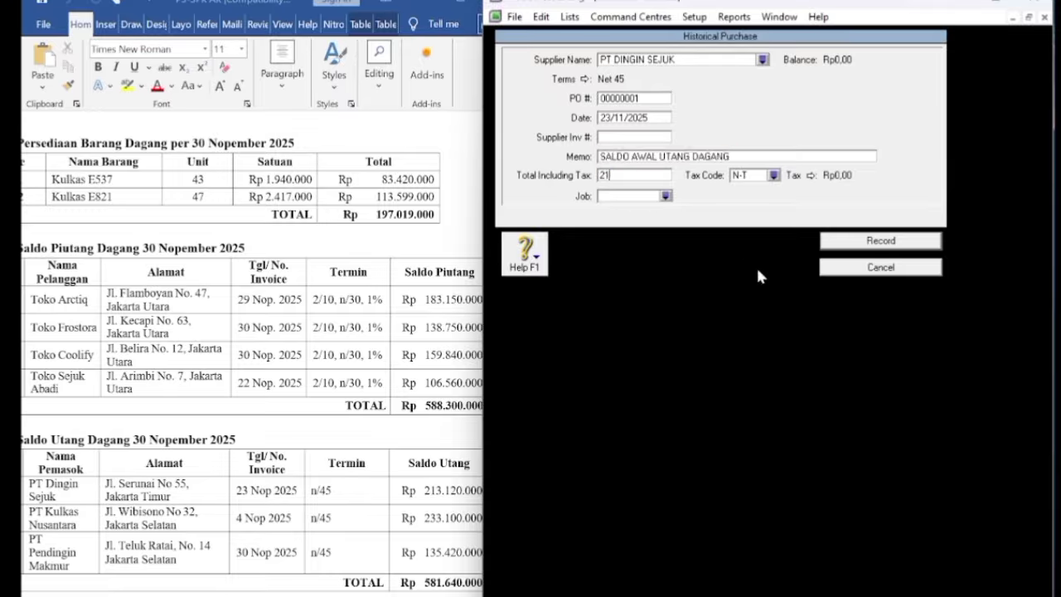
{"action": "type", "text": "3.120."}
{"action": "type", "text": "0000"}
{"action": "key", "text": "Tab"}
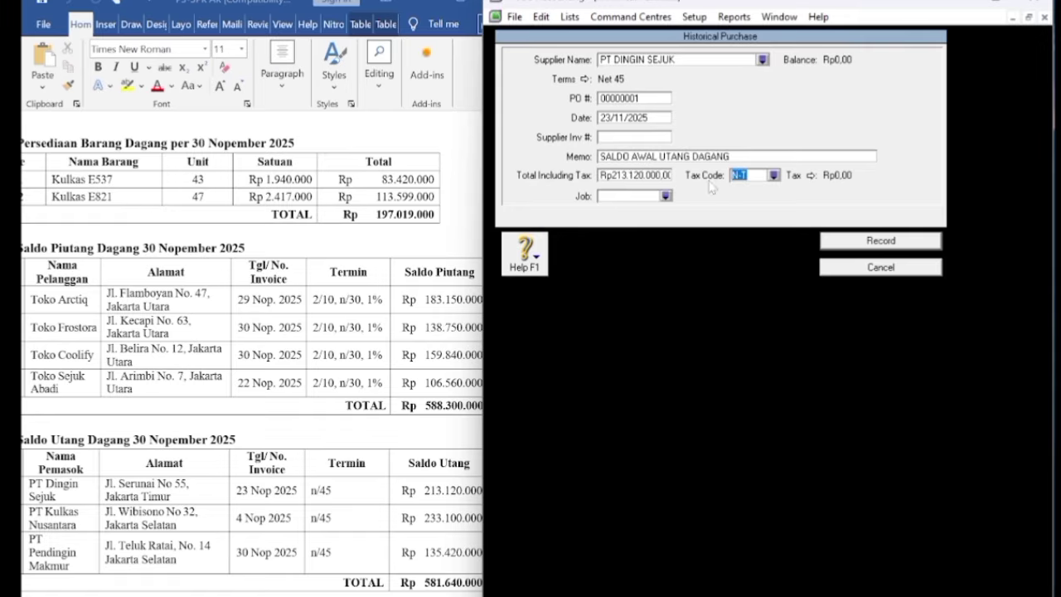
{"action": "left_click", "coordinate": [875, 242]}
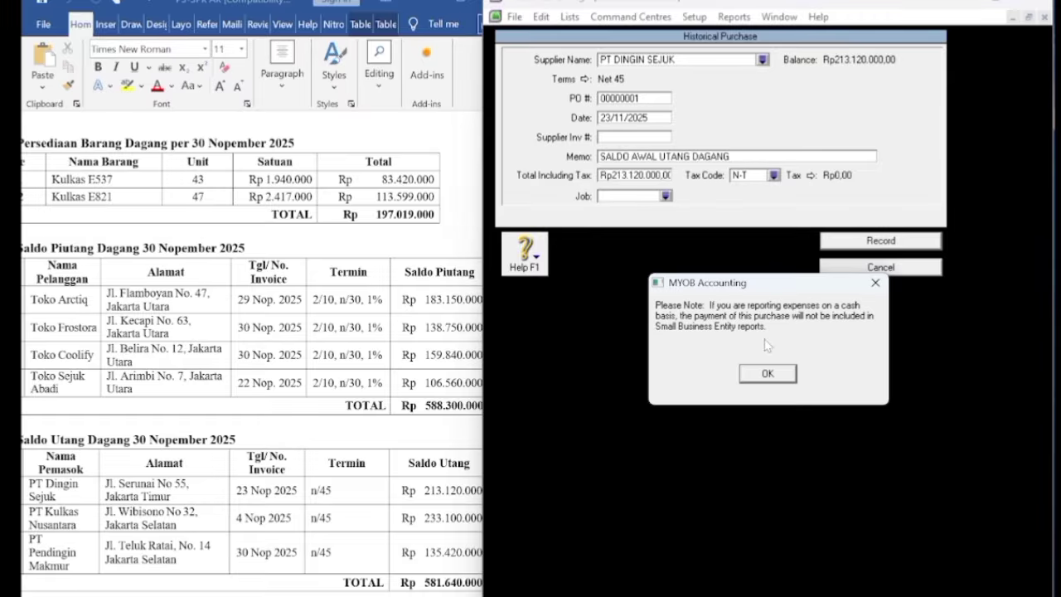
{"action": "left_click", "coordinate": [777, 377]}
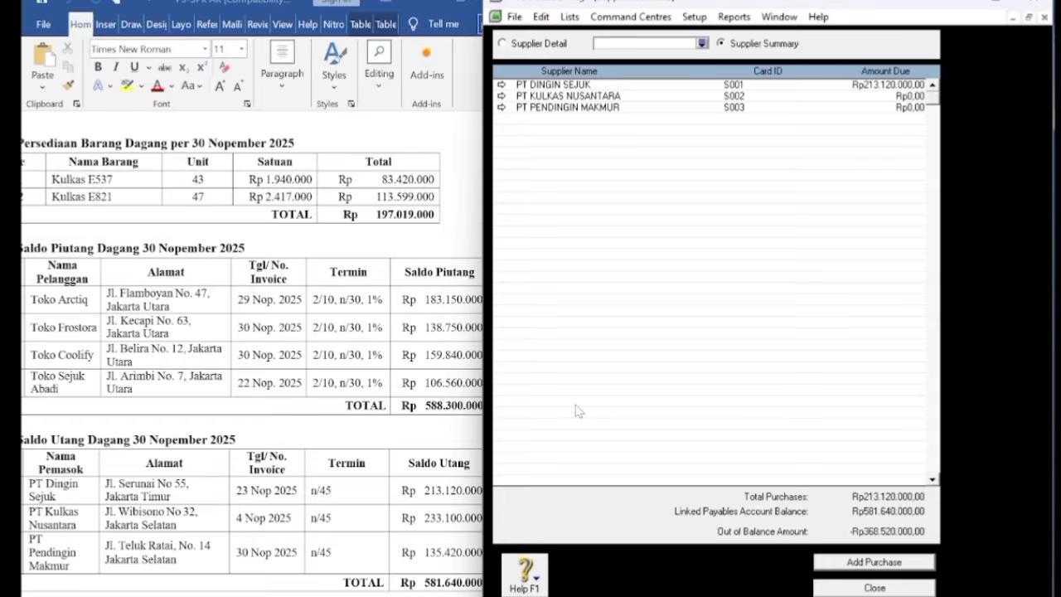
Start a historical purchase for PT KULKAS NUSANTARA dated 04/11/2025.
{"action": "left_click", "coordinate": [870, 563]}
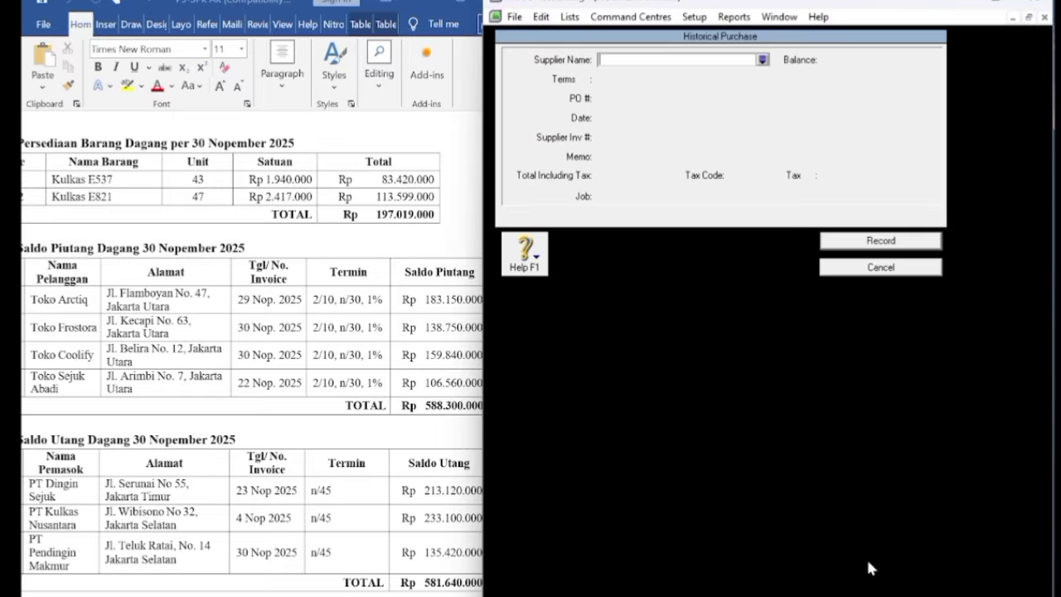
{"action": "left_click", "coordinate": [762, 59]}
{"action": "left_click", "coordinate": [613, 241]}
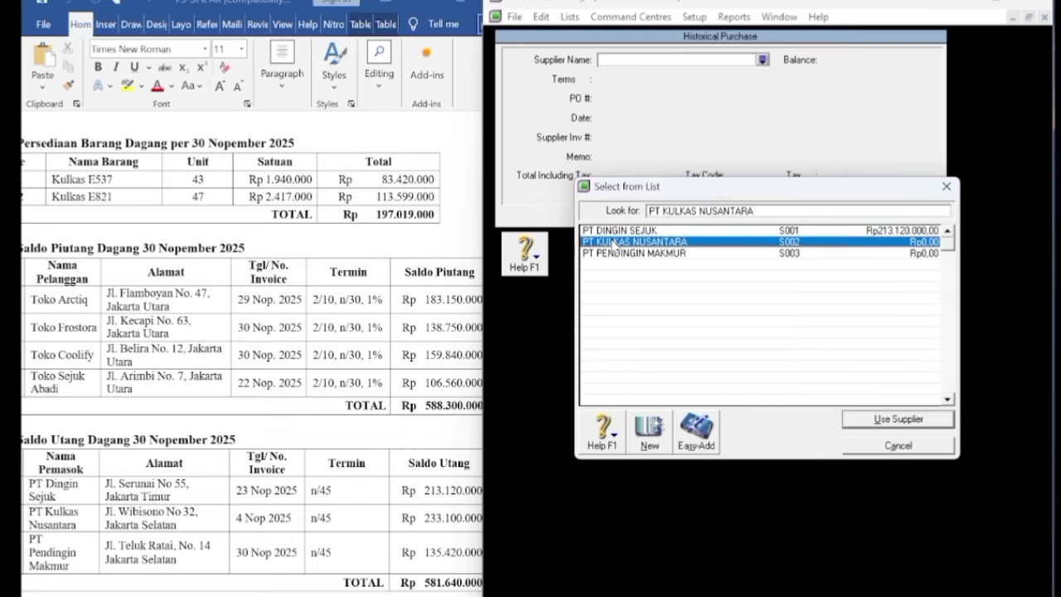
{"action": "left_click", "coordinate": [877, 424]}
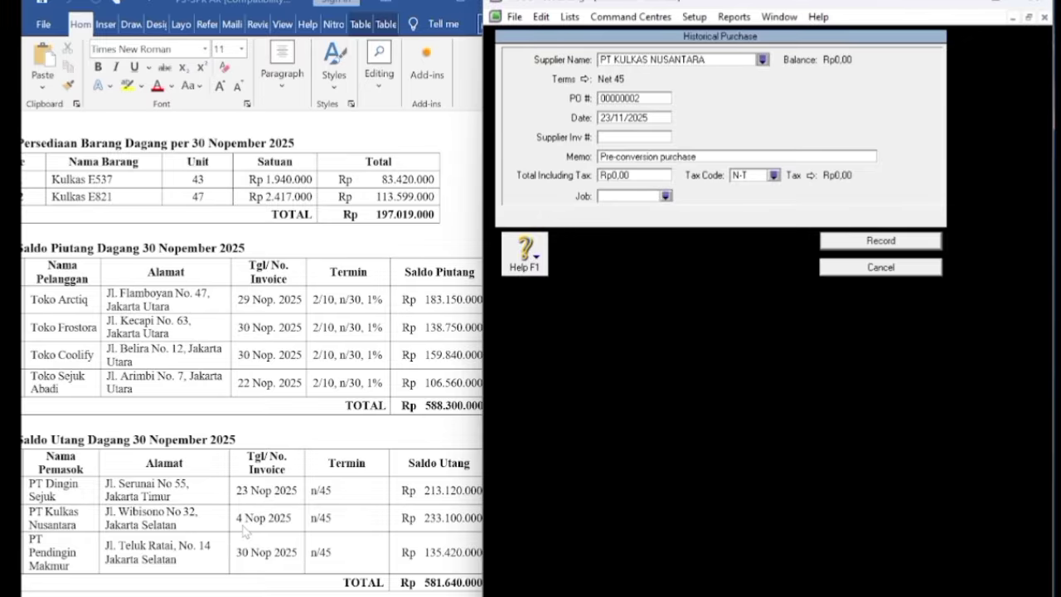
{"action": "left_click", "coordinate": [617, 118]}
{"action": "left_click", "coordinate": [611, 118]}
{"action": "key", "text": "BackSpace"}
{"action": "key", "text": "BackSpace"}
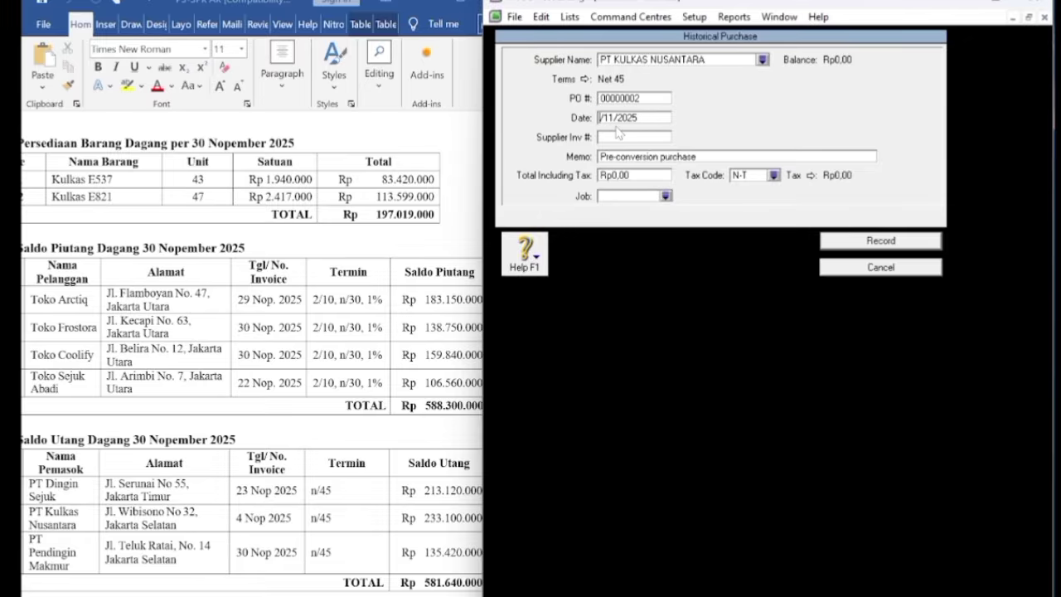
{"action": "type", "text": "4"}
{"action": "key", "text": "Tab"}
{"action": "key", "text": "Tab"}
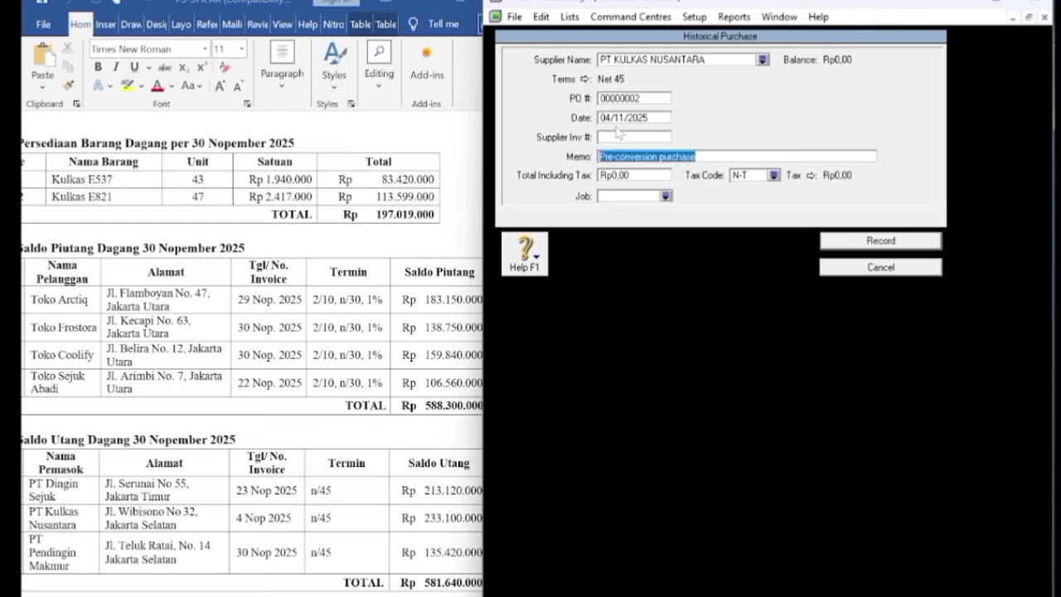
Paste memo SALDO AWAL UTANG DAGANG, enter total Rp233.100.000, and record the purchase.
{"action": "right_click", "coordinate": [609, 156]}
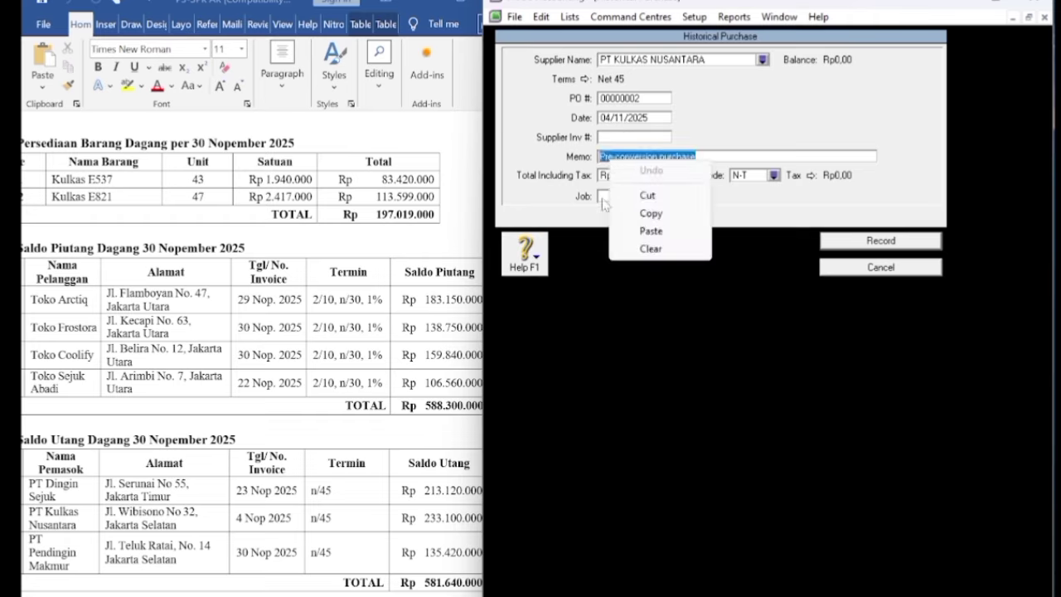
{"action": "left_click", "coordinate": [630, 230]}
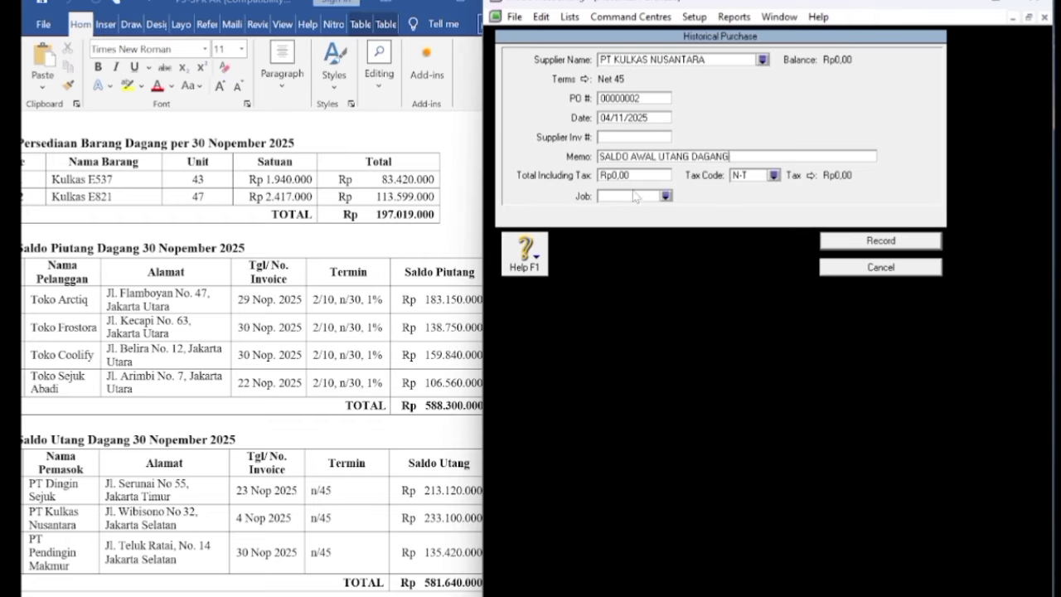
{"action": "key", "text": "Tab"}
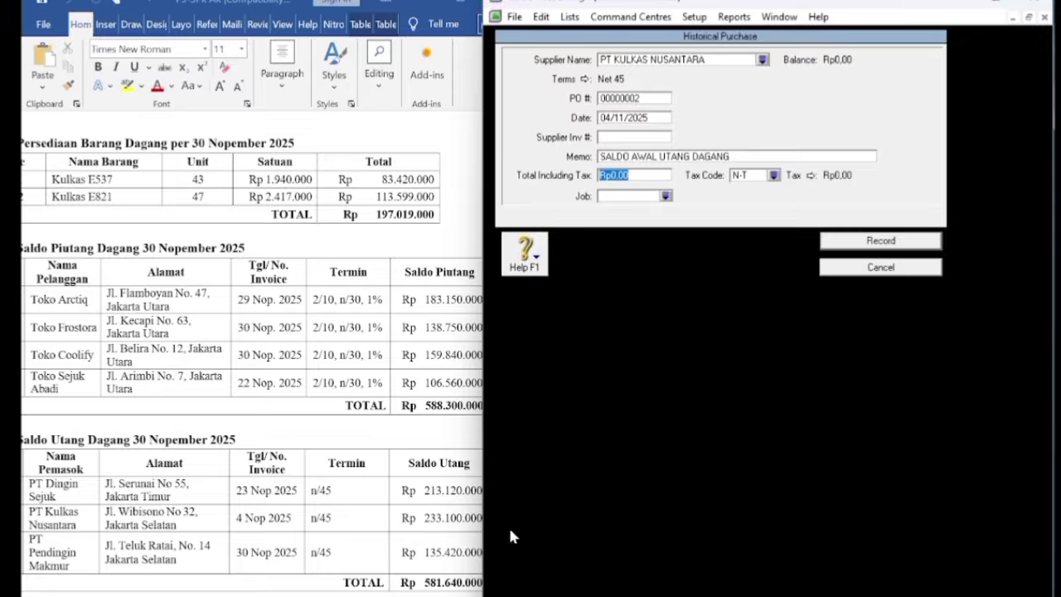
{"action": "type", "text": "233.100.00"}
{"action": "key", "text": "Tab"}
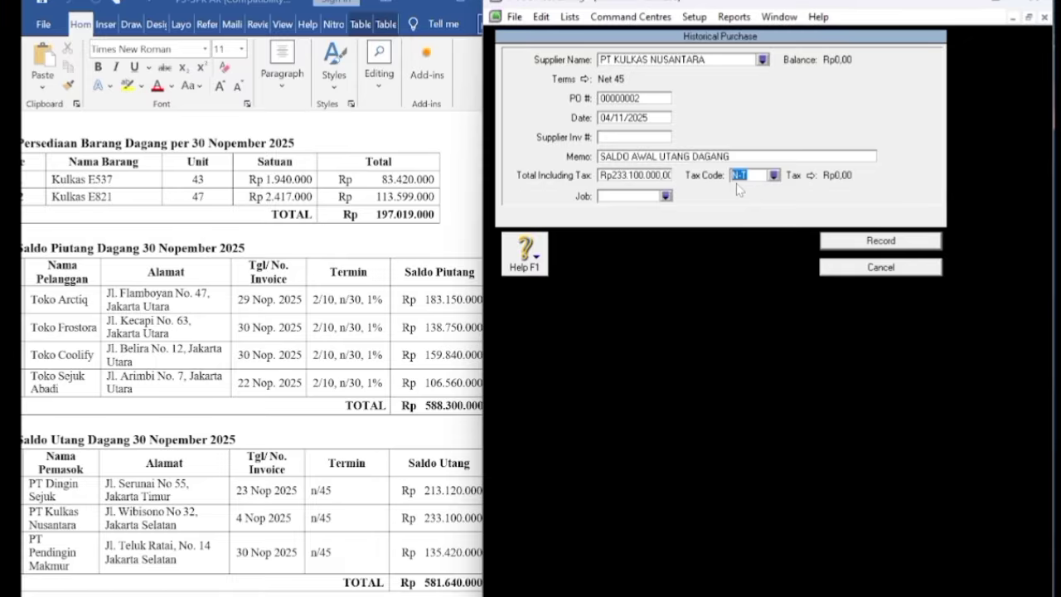
{"action": "left_click", "coordinate": [866, 242]}
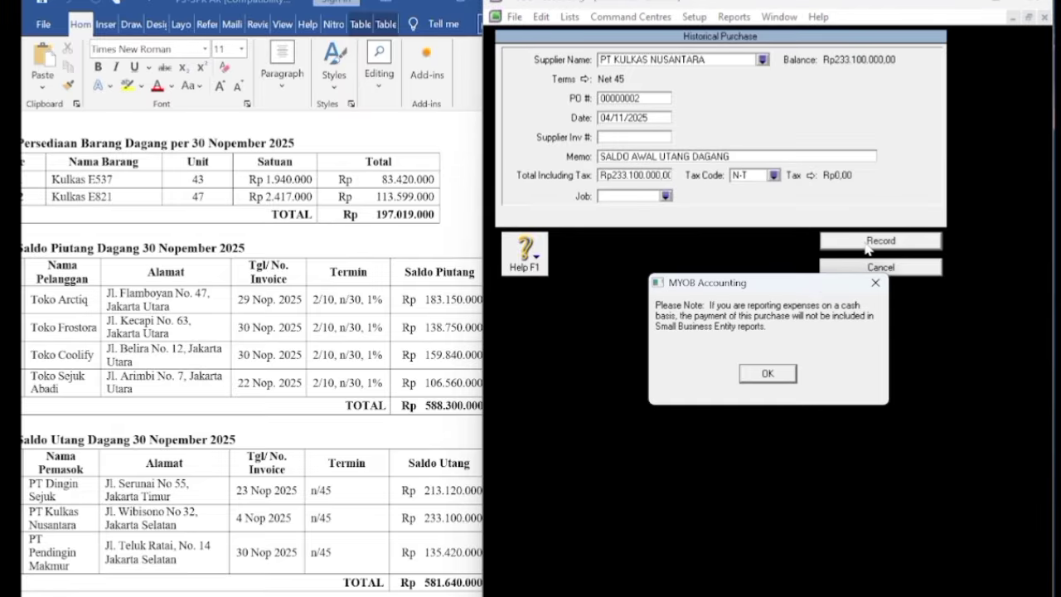
{"action": "left_click", "coordinate": [750, 377]}
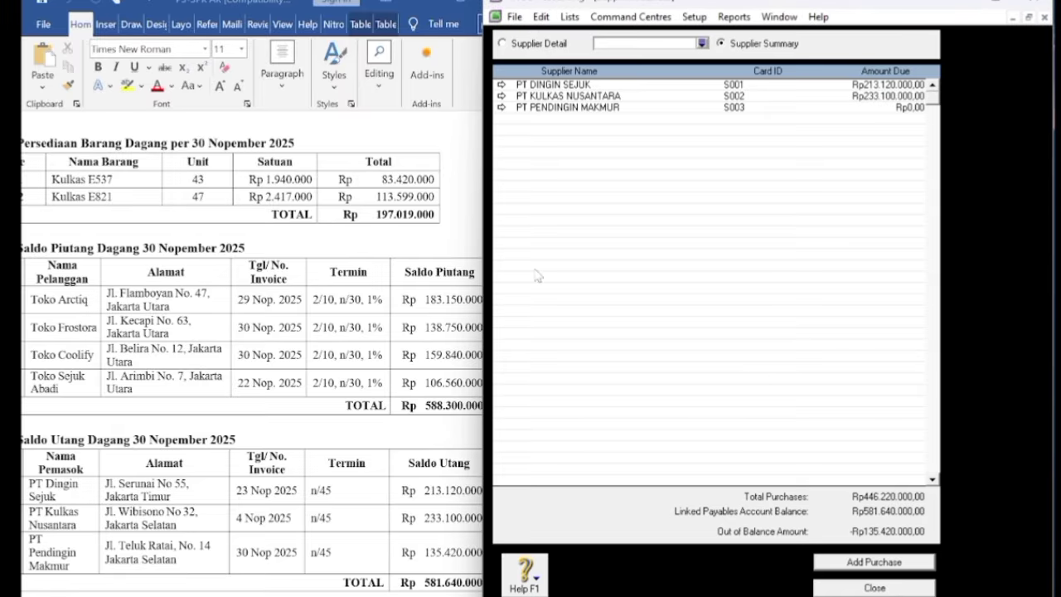
{"action": "left_click", "coordinate": [860, 563]}
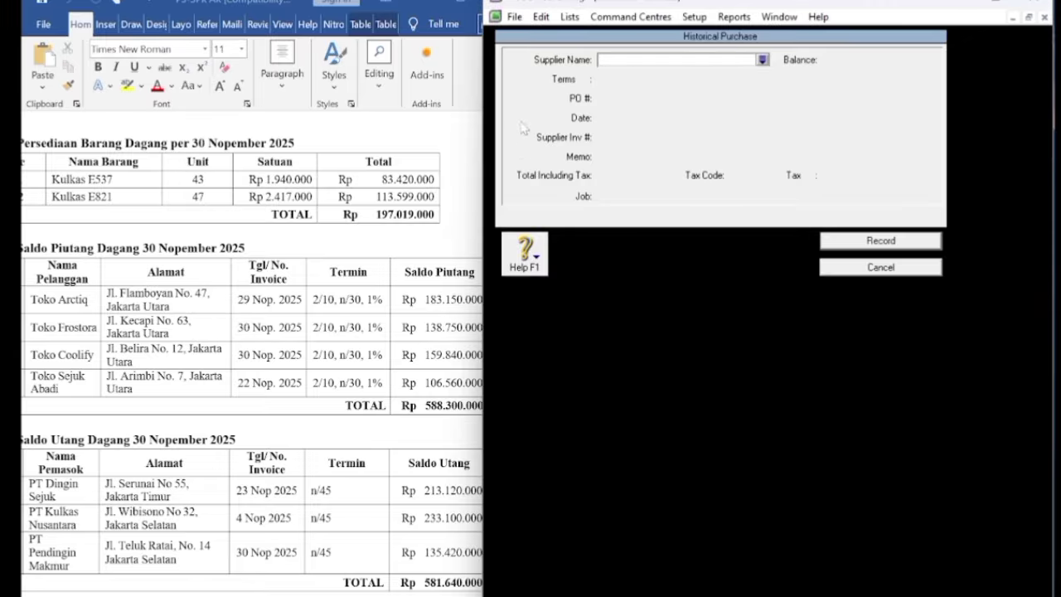
Select PT PENDINGIN MAKMUR as supplier and set the purchase date to 30/11/2025.
{"action": "left_click", "coordinate": [762, 60]}
{"action": "left_click", "coordinate": [678, 254]}
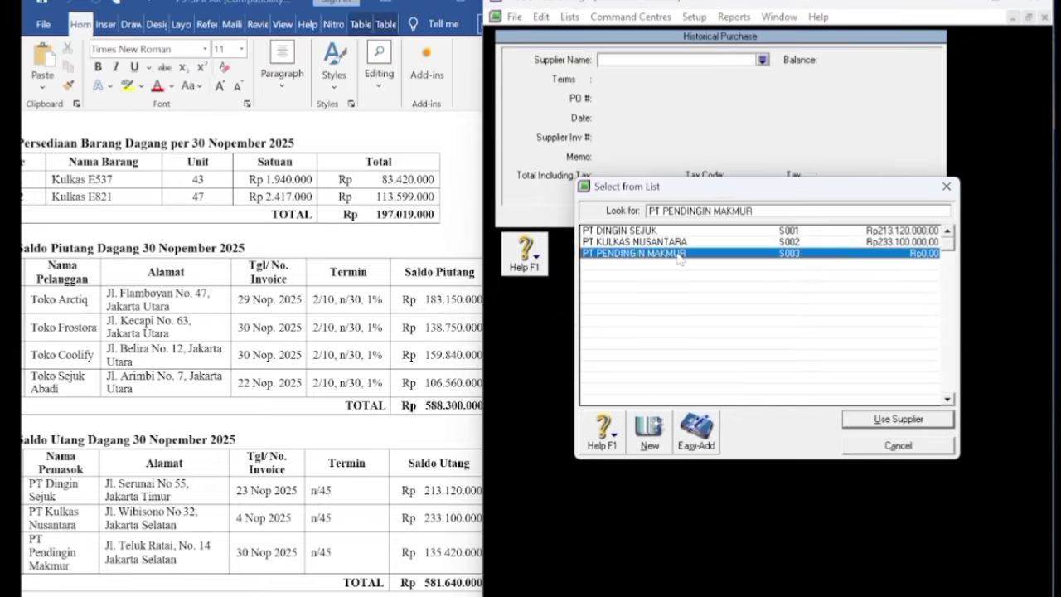
{"action": "left_click", "coordinate": [865, 421]}
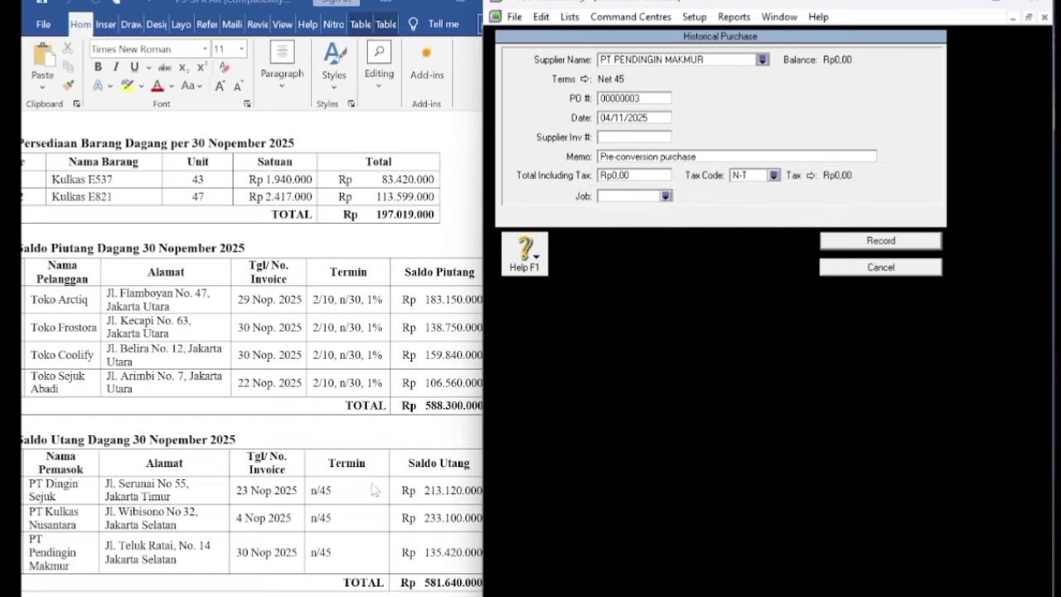
{"action": "left_click", "coordinate": [609, 118]}
{"action": "left_click", "coordinate": [609, 119]}
{"action": "key", "text": "BackSpace"}
{"action": "key", "text": "BackSpace"}
{"action": "type", "text": "2"}
{"action": "key", "text": "BackSpace"}
{"action": "type", "text": "30"}
{"action": "key", "text": "Tab"}
{"action": "key", "text": "Tab"}
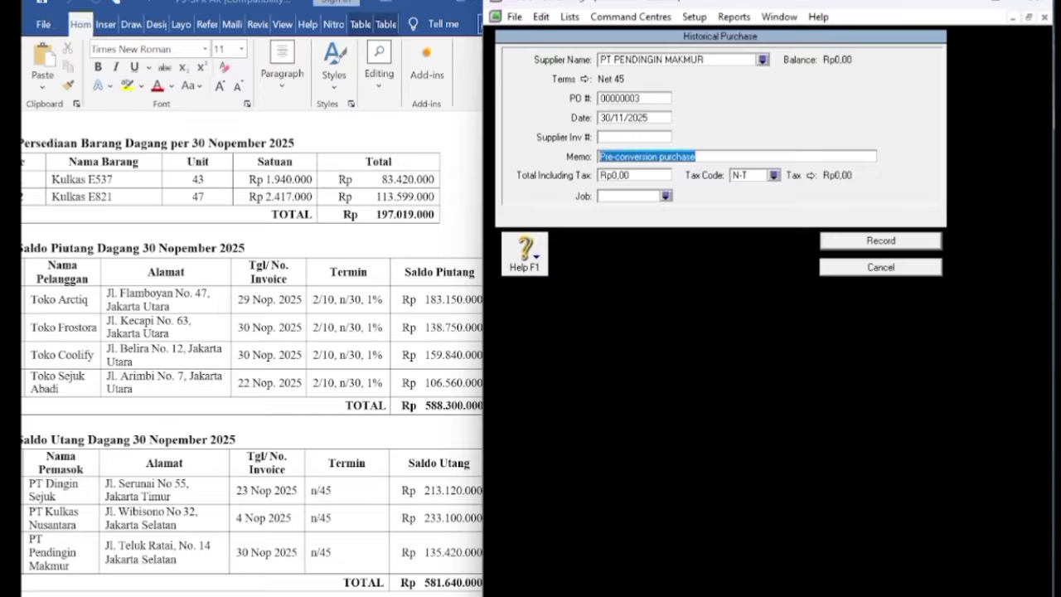
Paste memo SALDO AWAL UTANG DAGANG, enter total Rp135.420.000, and record the purchase.
{"action": "right_click", "coordinate": [600, 157]}
{"action": "left_click", "coordinate": [630, 230]}
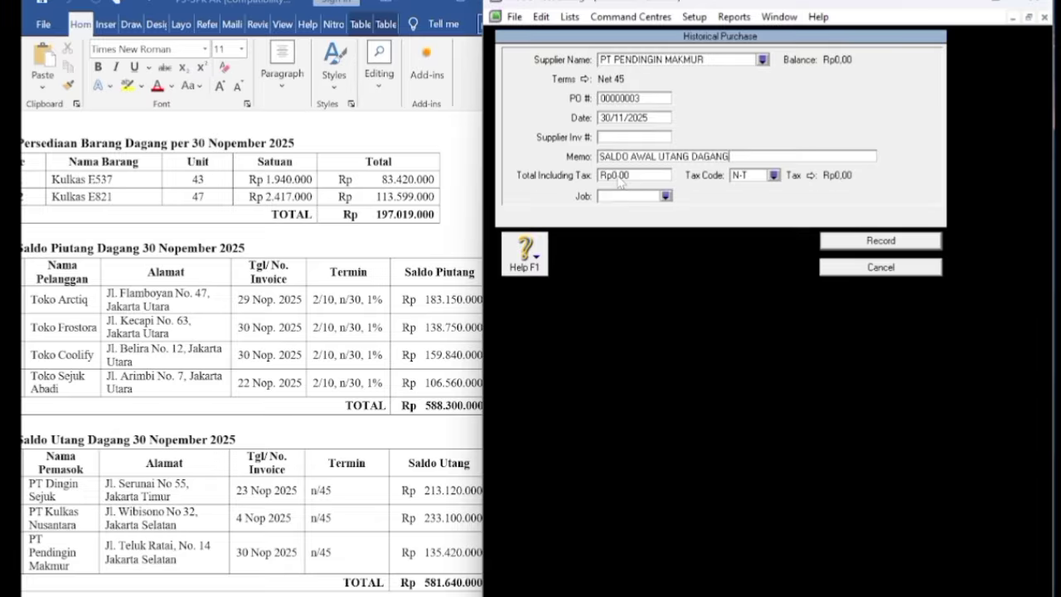
{"action": "left_click", "coordinate": [619, 178]}
{"action": "type", "text": "1"}
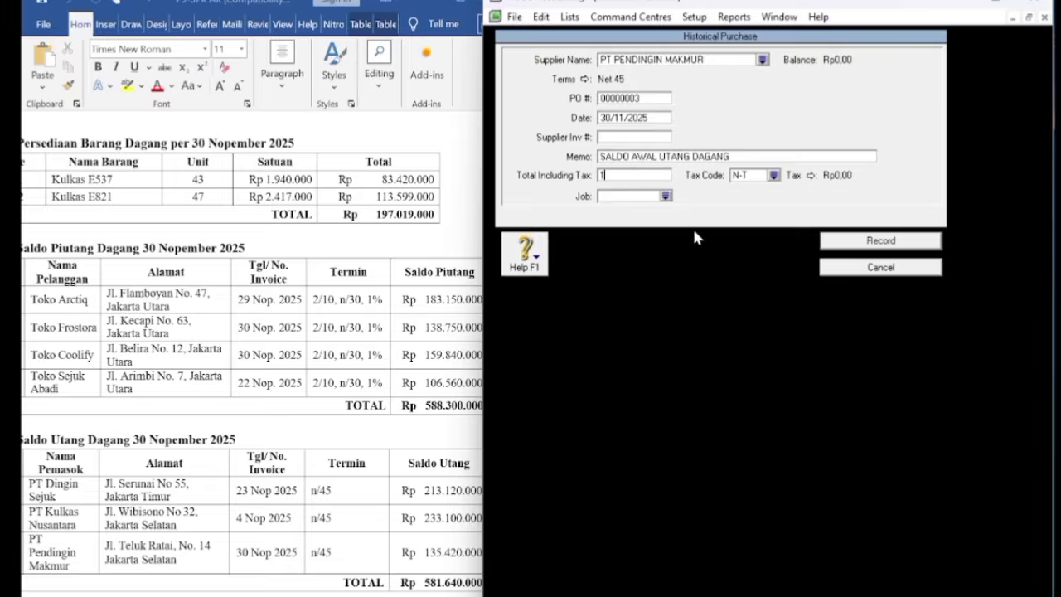
{"action": "type", "text": "35420000"}
{"action": "key", "text": "Tab"}
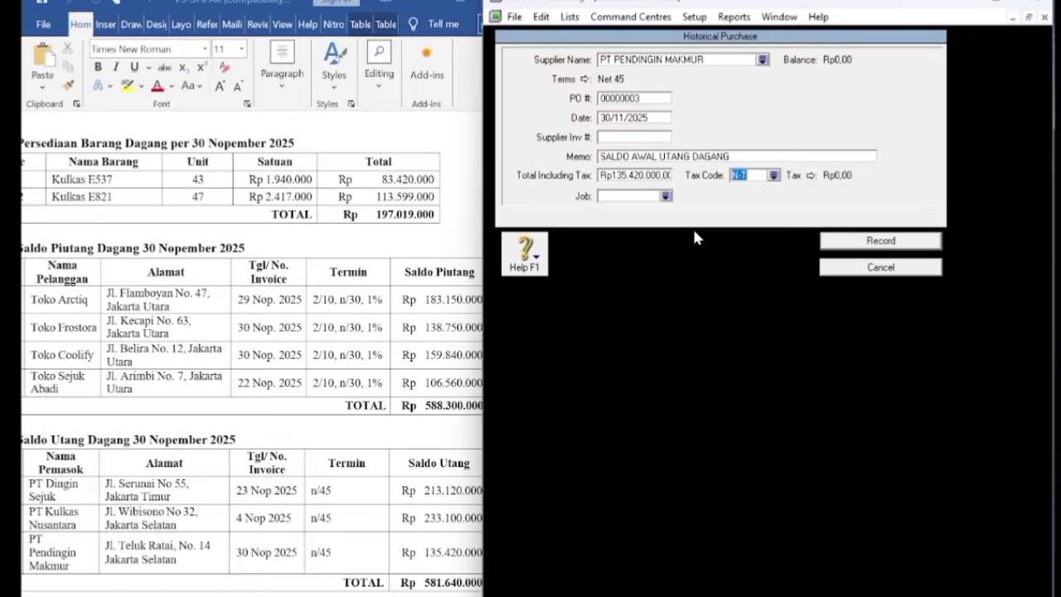
{"action": "left_click", "coordinate": [866, 242]}
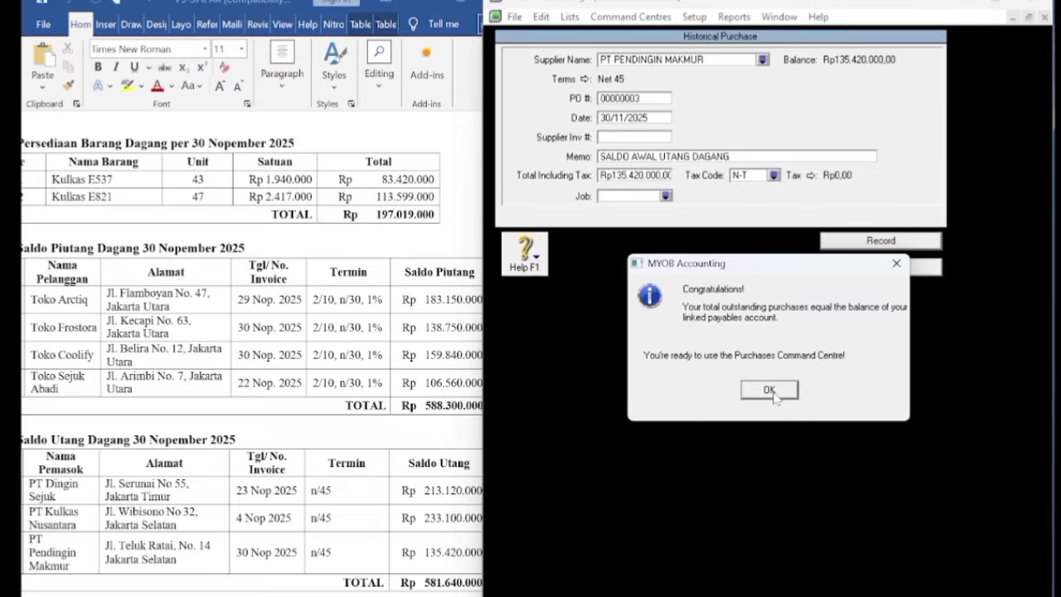
Dismiss the in-balance confirmation and note, then close the Supplier Summary showing Rp581.640.000,00.
{"action": "left_click", "coordinate": [772, 396]}
{"action": "left_click", "coordinate": [783, 373]}
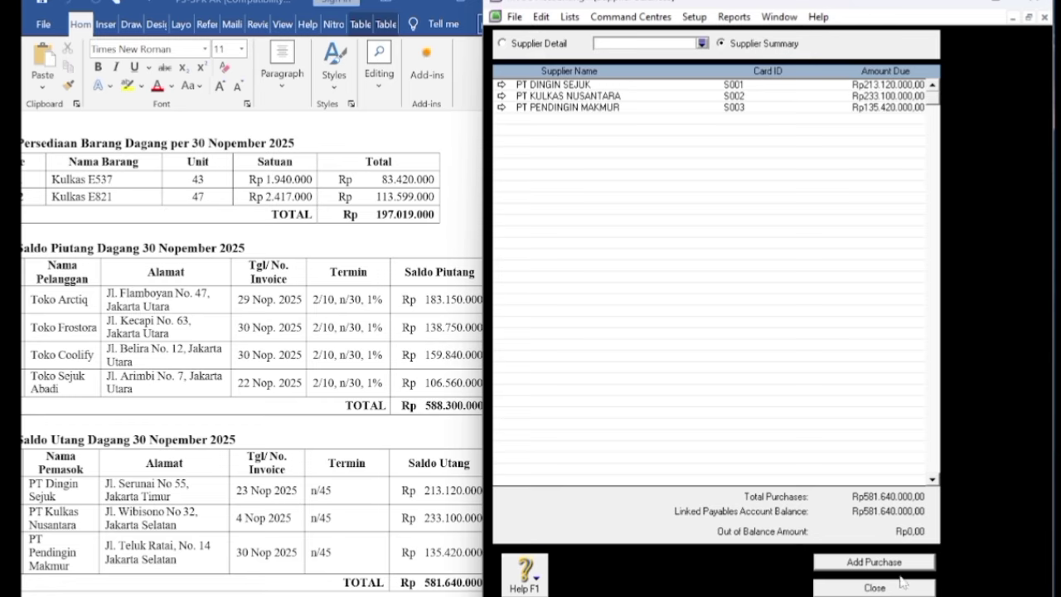
{"action": "left_click", "coordinate": [853, 588]}
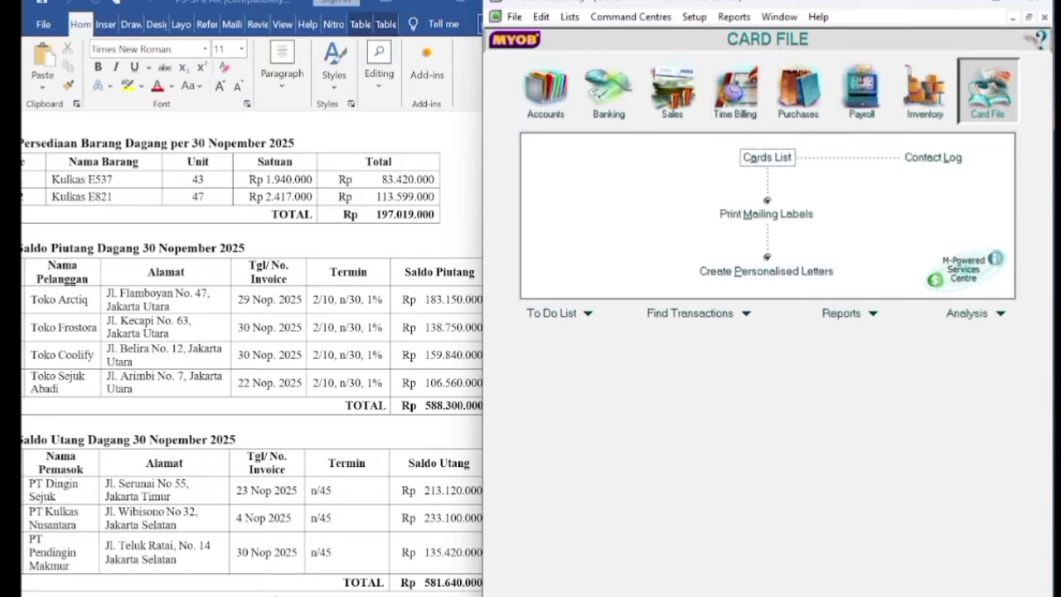
Widen the Word reference document to show more of its columns.
{"action": "key", "text": "alt+Tab"}
{"action": "scroll", "coordinate": [262, 365], "scroll_direction": "left", "scroll_amount": 3}
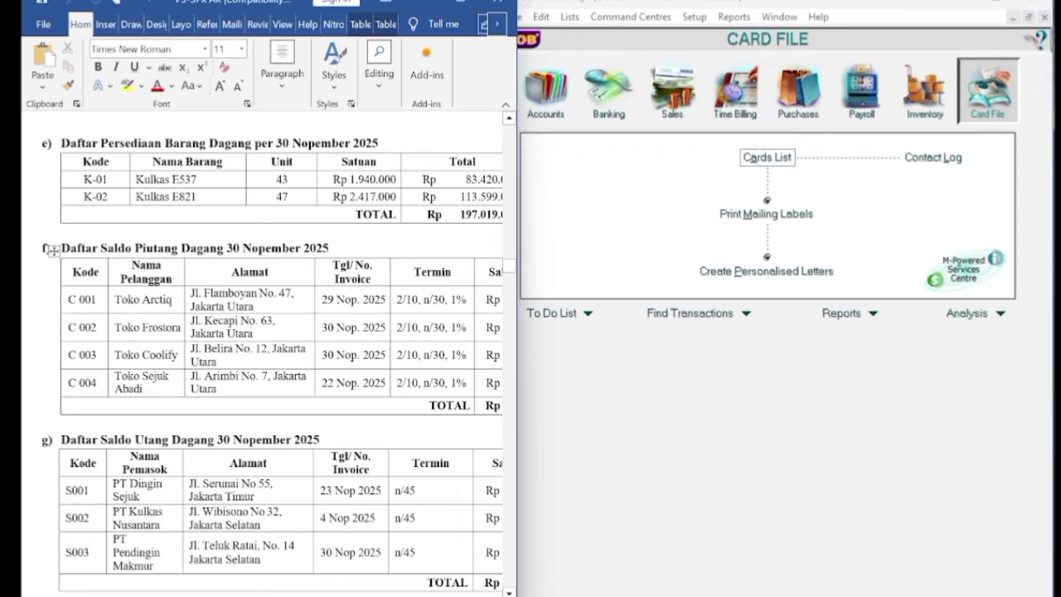
{"action": "left_click_drag", "start_coordinate": [516, 303], "coordinate": [550, 320]}
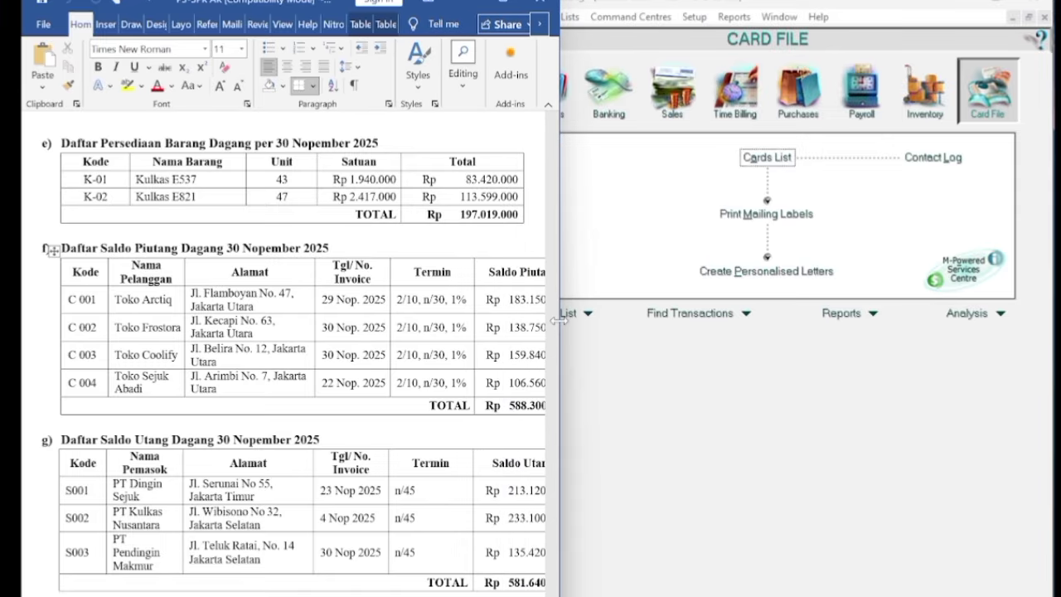
Open the still-empty Items List from the Inventory command centre.
{"action": "left_click", "coordinate": [808, 400]}
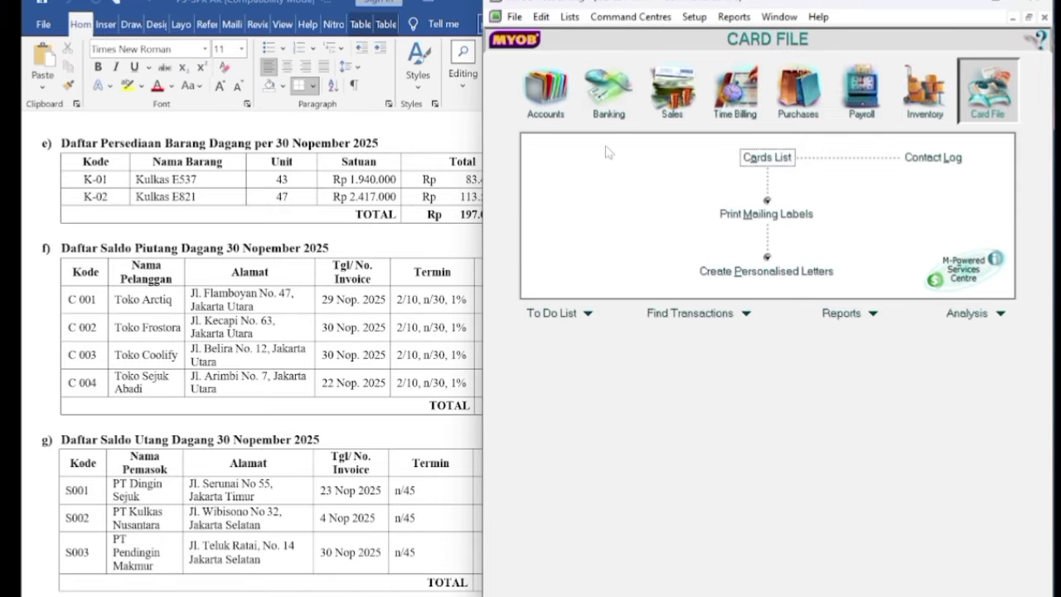
{"action": "left_click", "coordinate": [918, 104]}
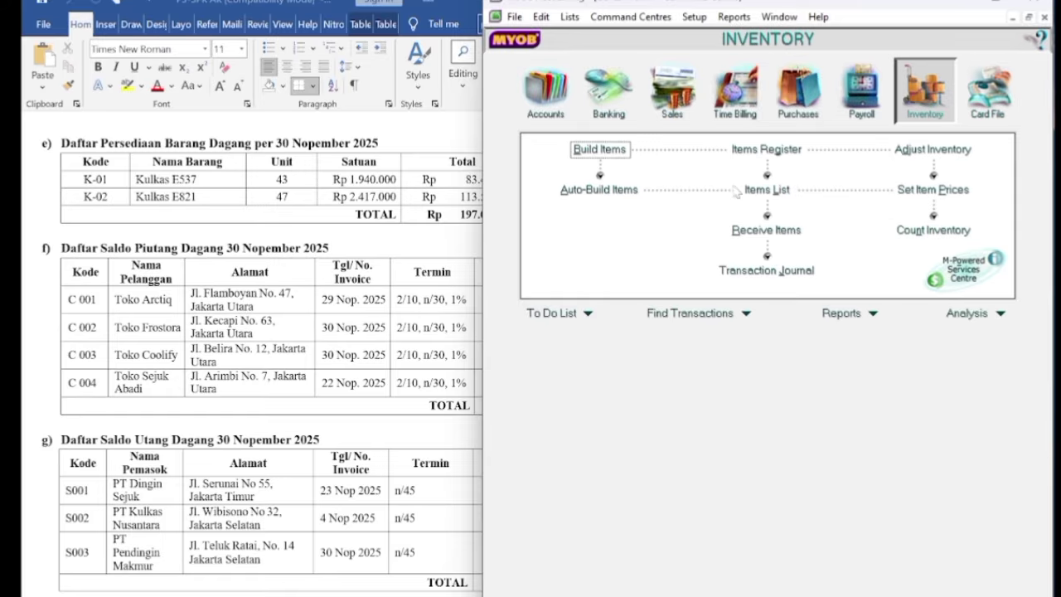
{"action": "left_click", "coordinate": [763, 190]}
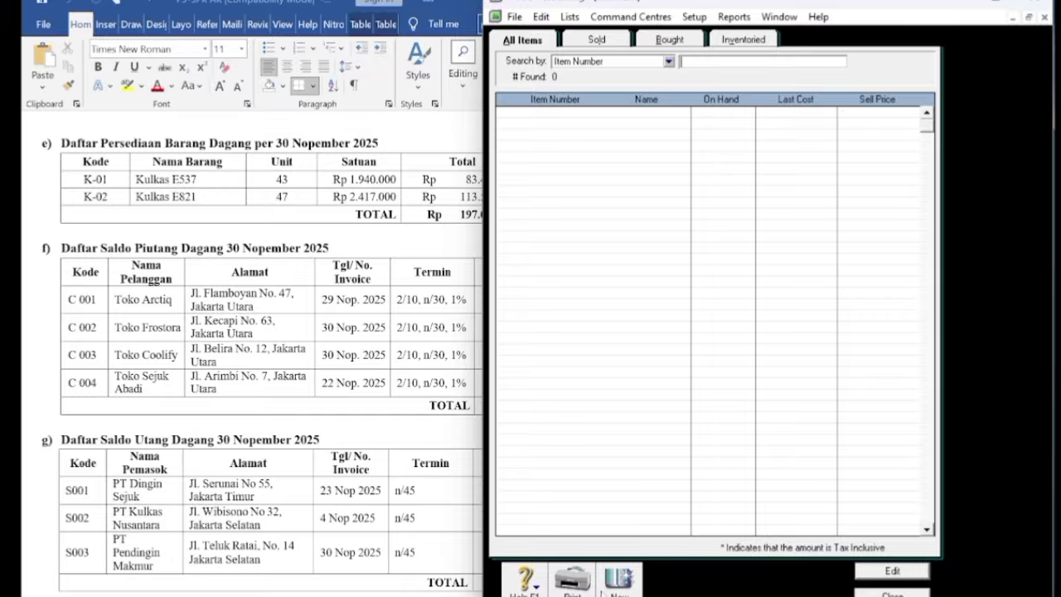
Start a new inventory item numbered K-01, copied from the Word stock table.
{"action": "left_click", "coordinate": [615, 586]}
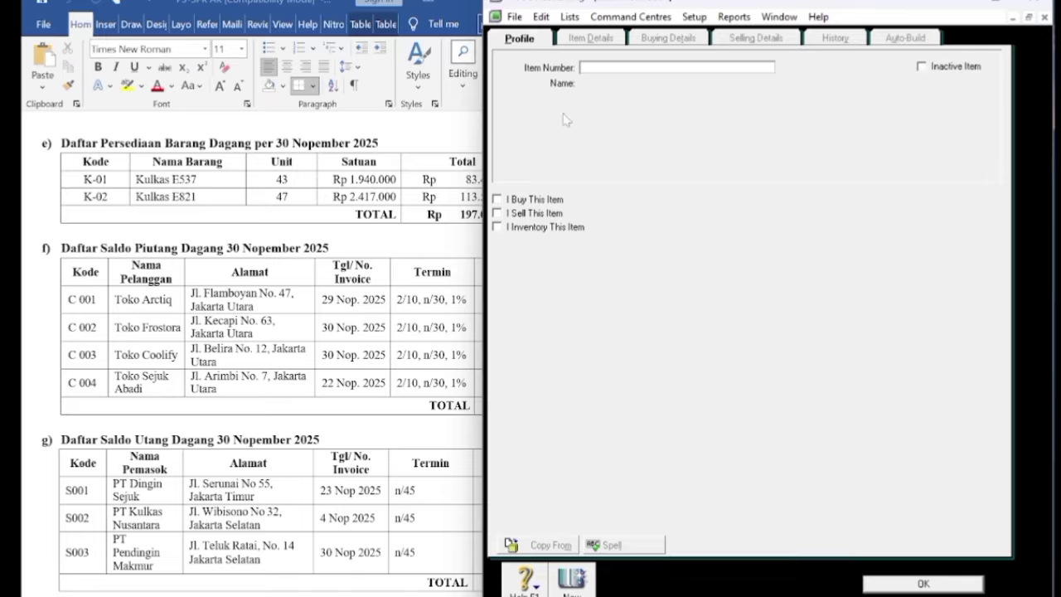
{"action": "left_click", "coordinate": [100, 197]}
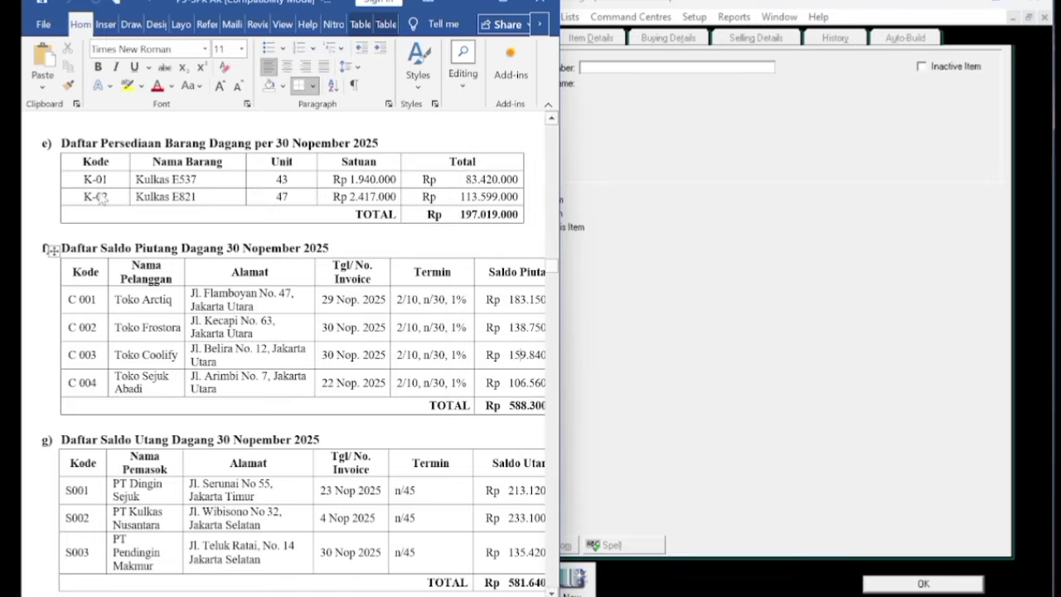
{"action": "left_click_drag", "start_coordinate": [83, 179], "coordinate": [106, 181]}
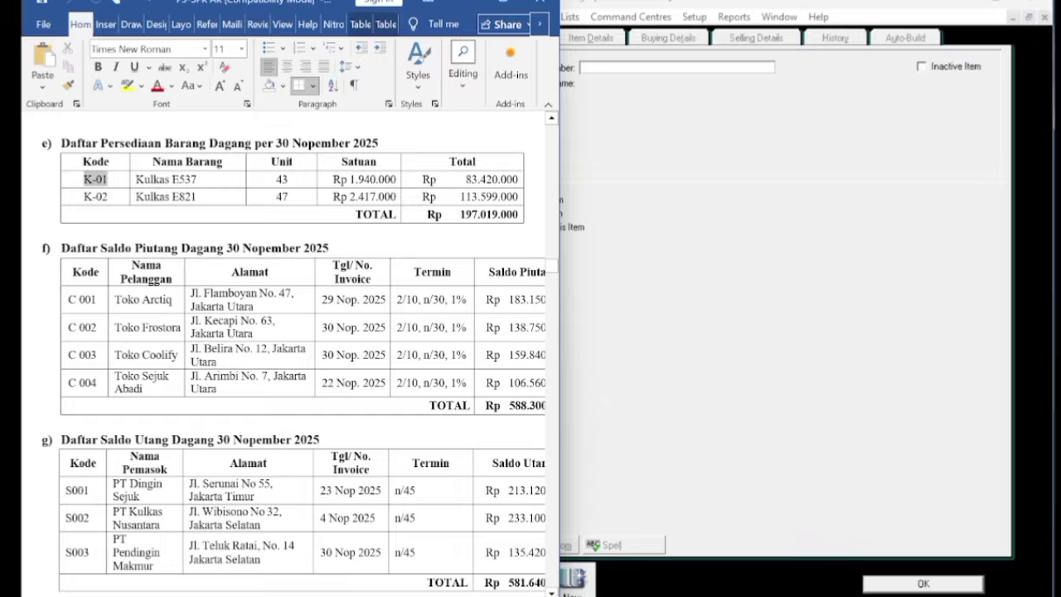
{"action": "right_click", "coordinate": [101, 181]}
{"action": "left_click", "coordinate": [143, 238]}
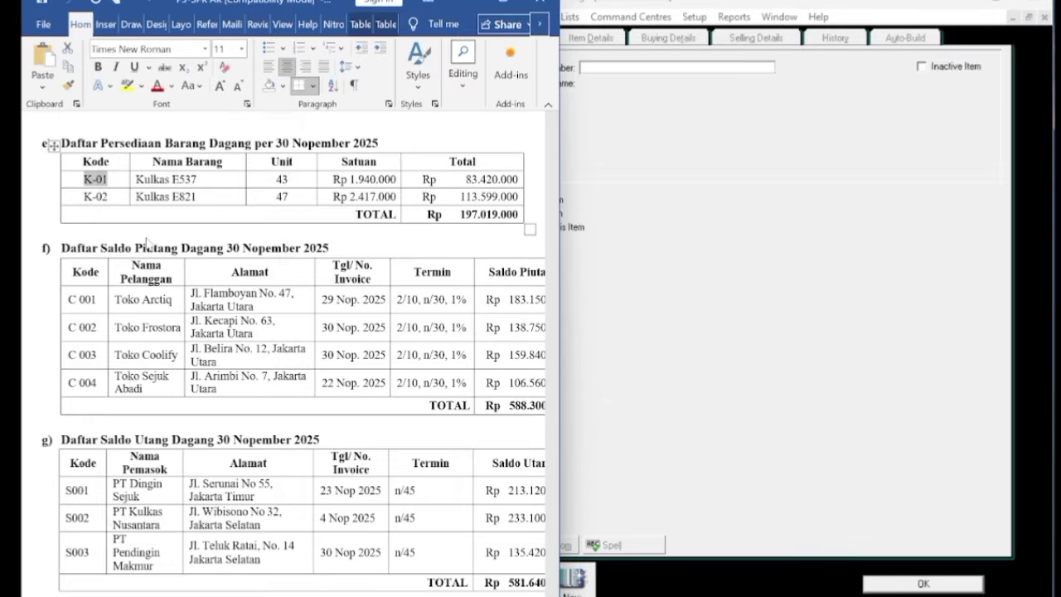
{"action": "left_click", "coordinate": [657, 236]}
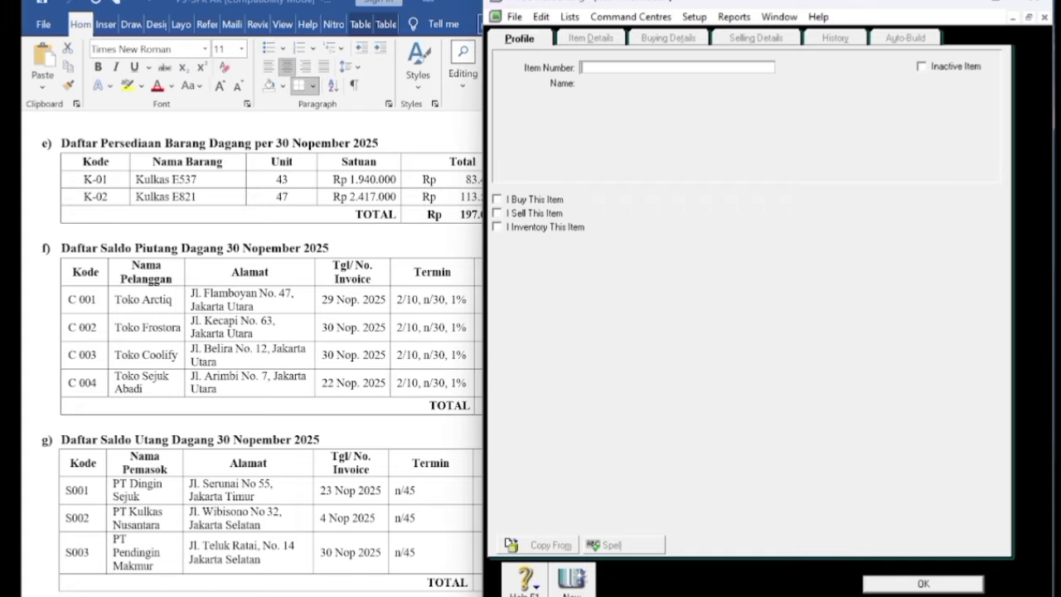
{"action": "right_click", "coordinate": [590, 68]}
{"action": "left_click", "coordinate": [617, 141]}
{"action": "key", "text": "Tab"}
Name the item Kulkas E537, pasted from the Word stock table.
{"action": "left_click", "coordinate": [135, 314]}
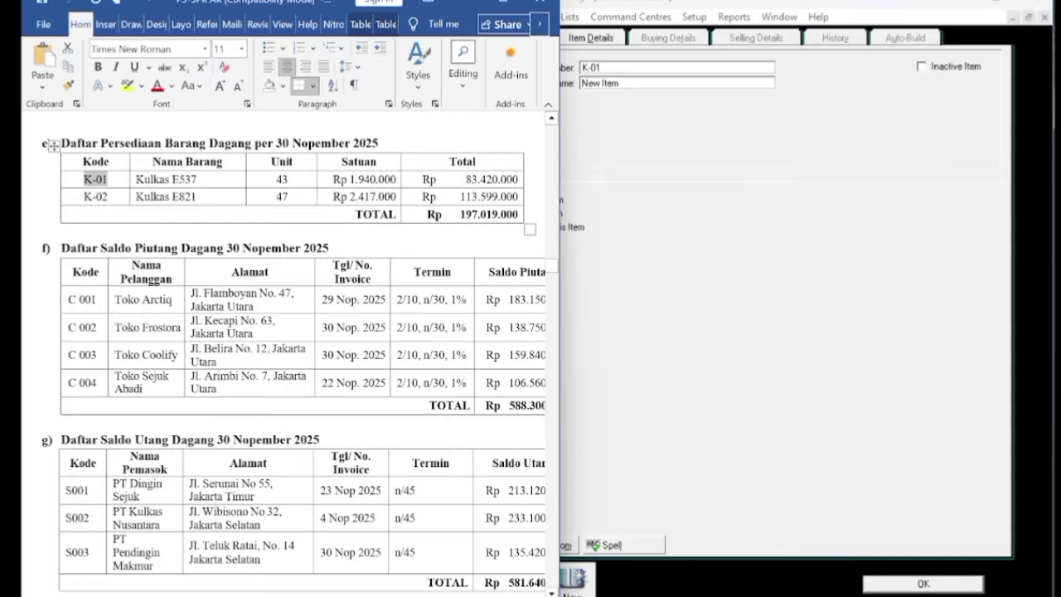
{"action": "left_click_drag", "start_coordinate": [136, 179], "coordinate": [196, 180]}
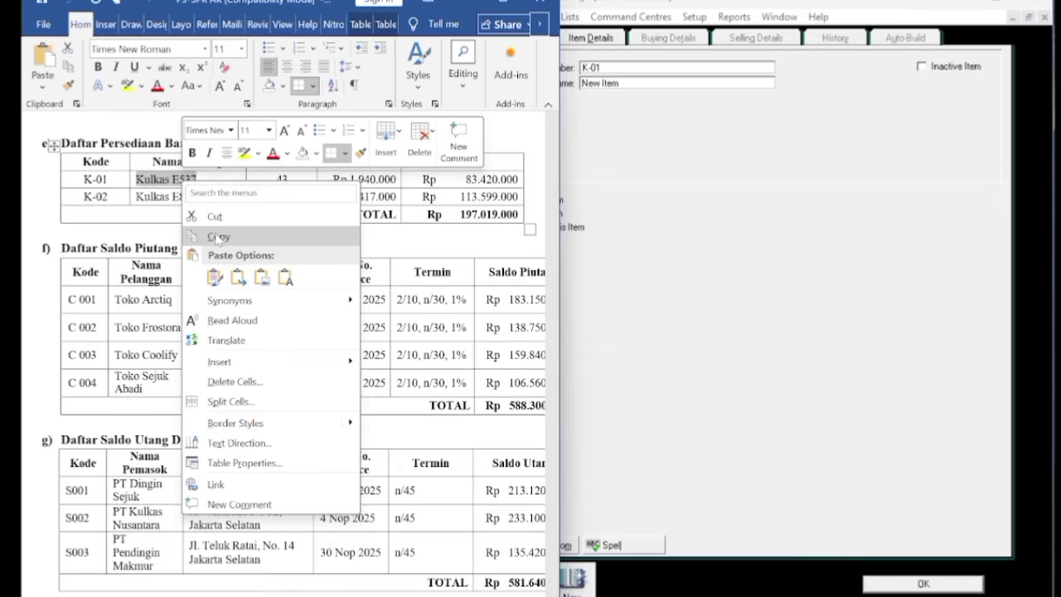
{"action": "left_click", "coordinate": [218, 236]}
{"action": "left_click", "coordinate": [599, 84]}
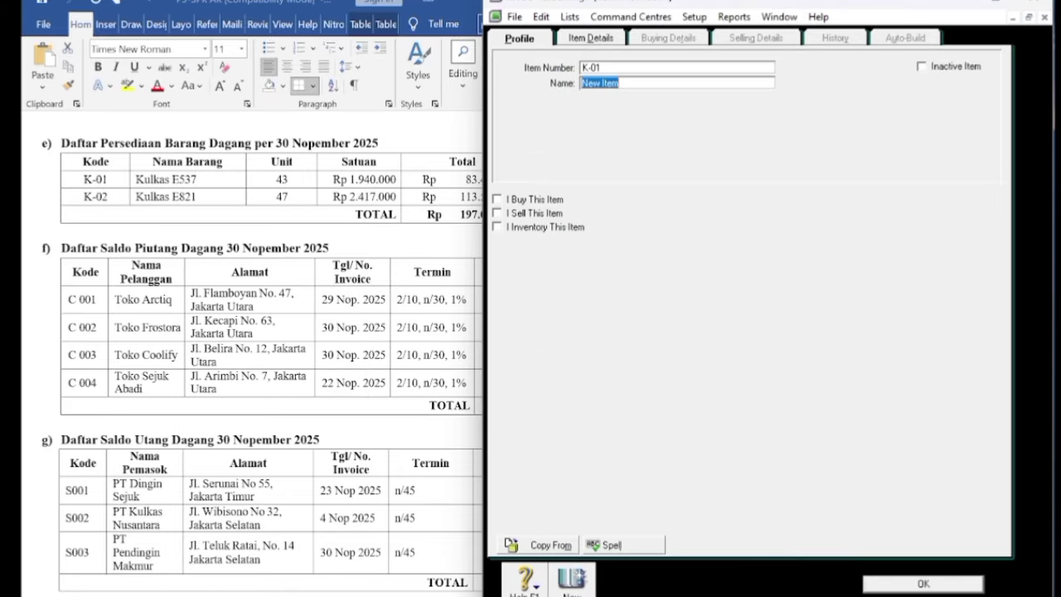
{"action": "right_click", "coordinate": [600, 83]}
{"action": "left_click", "coordinate": [638, 150]}
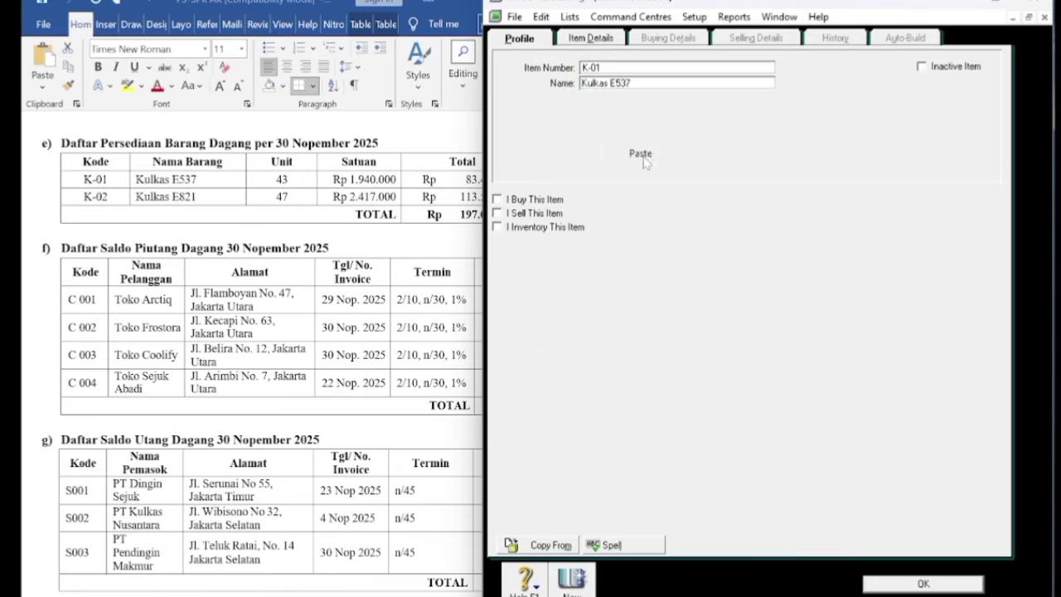
Mark it as sold and link Cost Of Goods Sold, Sales Of Merchandise and 1-1301 Merchandise Inventory.
{"action": "left_click", "coordinate": [497, 213]}
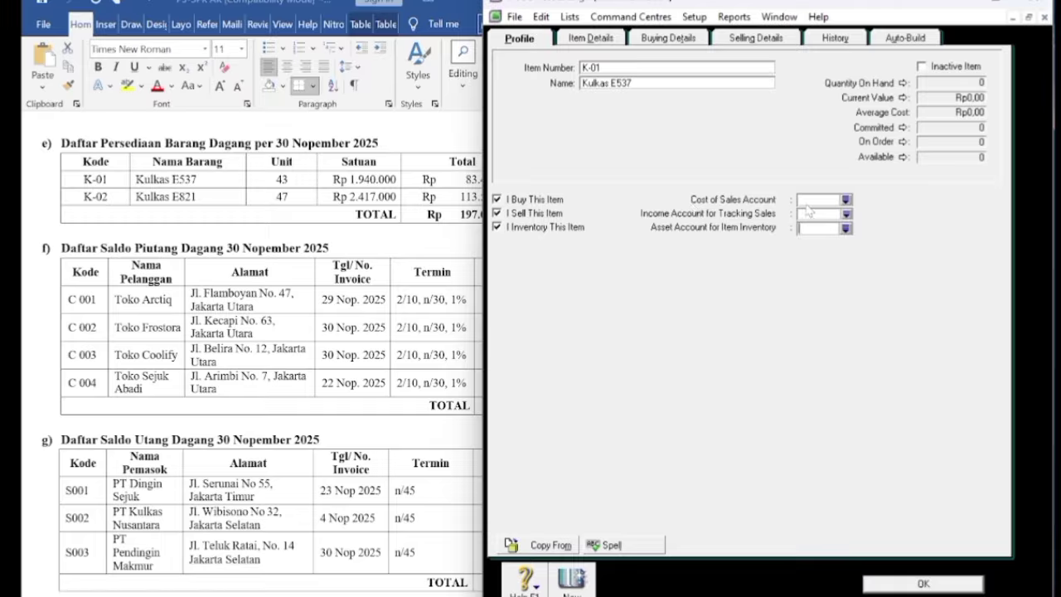
{"action": "left_click", "coordinate": [845, 201]}
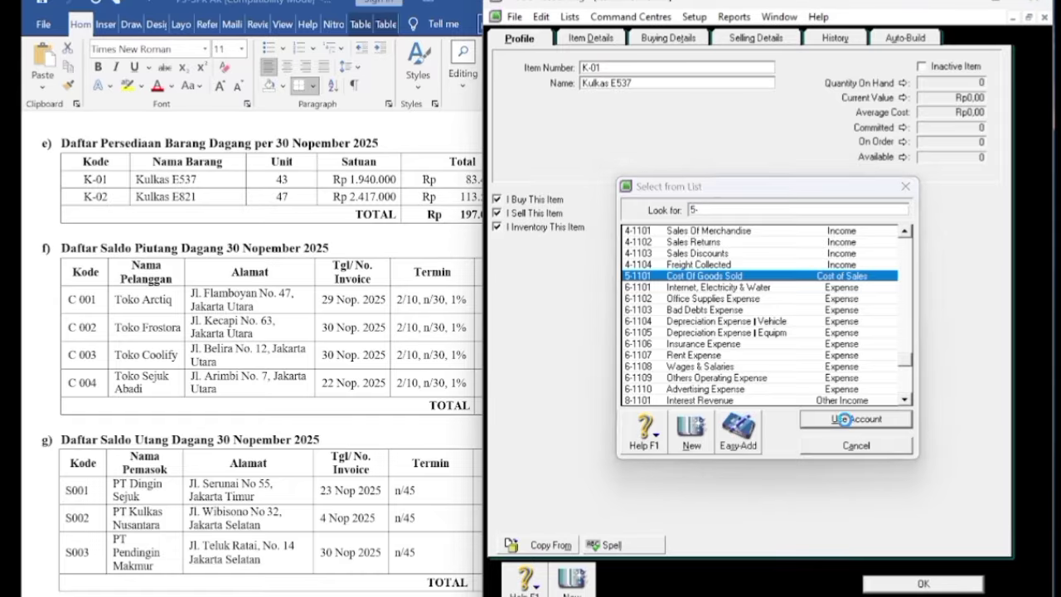
{"action": "left_click", "coordinate": [851, 420]}
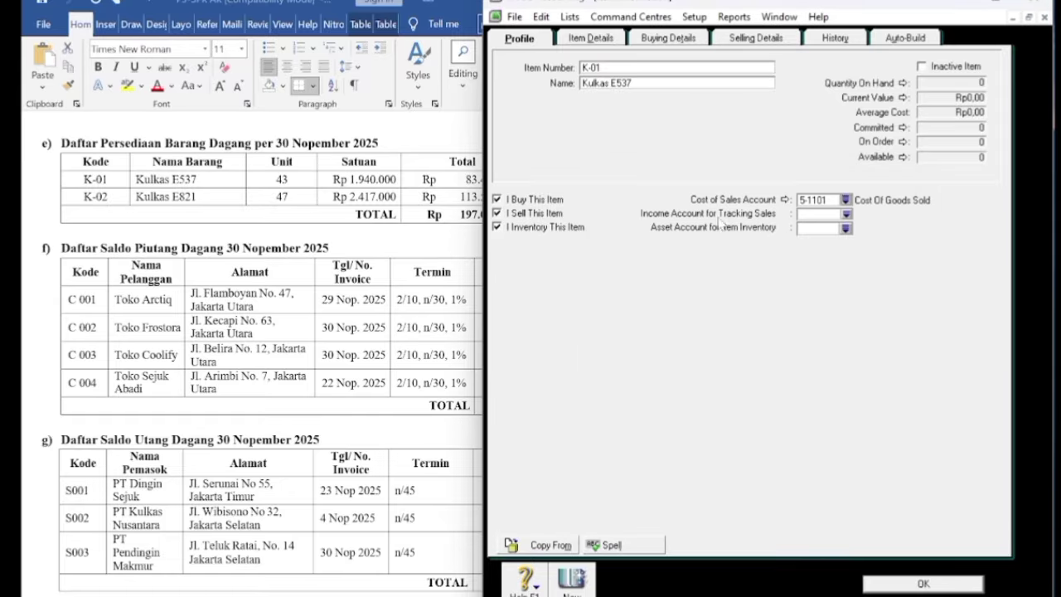
{"action": "left_click", "coordinate": [845, 213]}
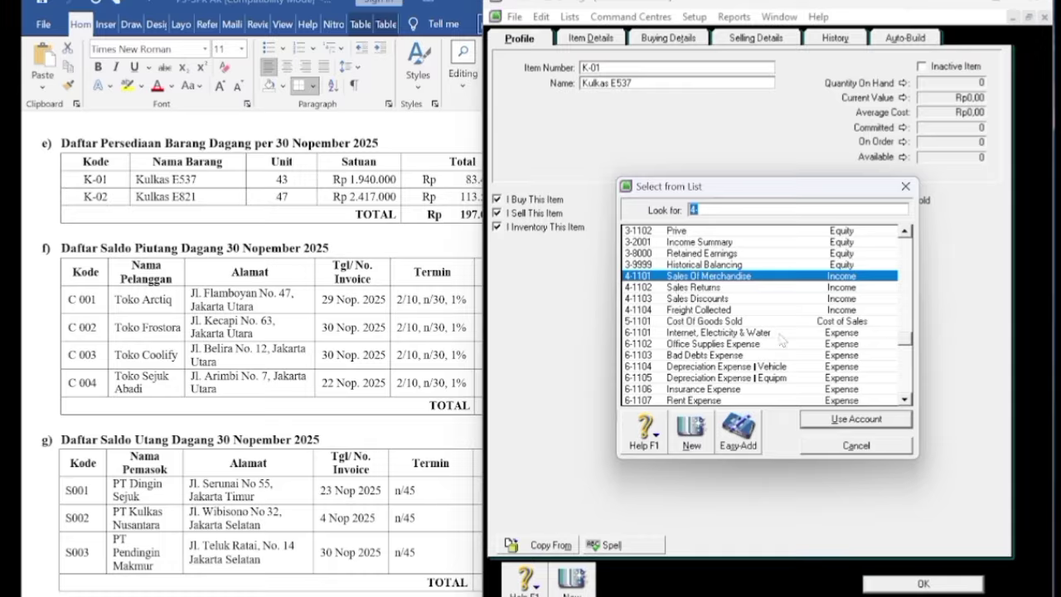
{"action": "left_click", "coordinate": [849, 420]}
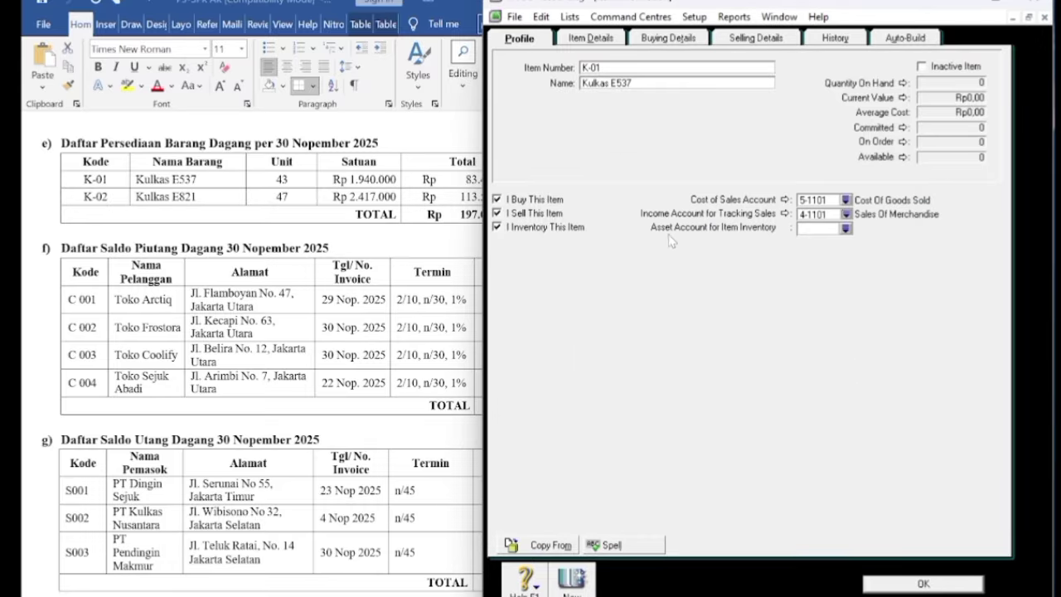
{"action": "left_click", "coordinate": [847, 230]}
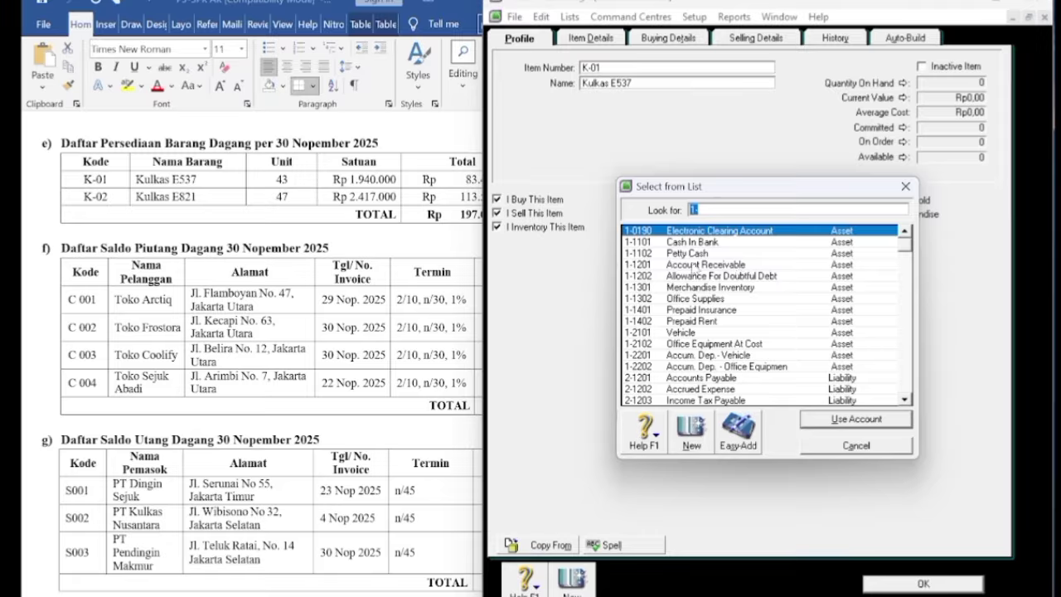
{"action": "left_click", "coordinate": [680, 288]}
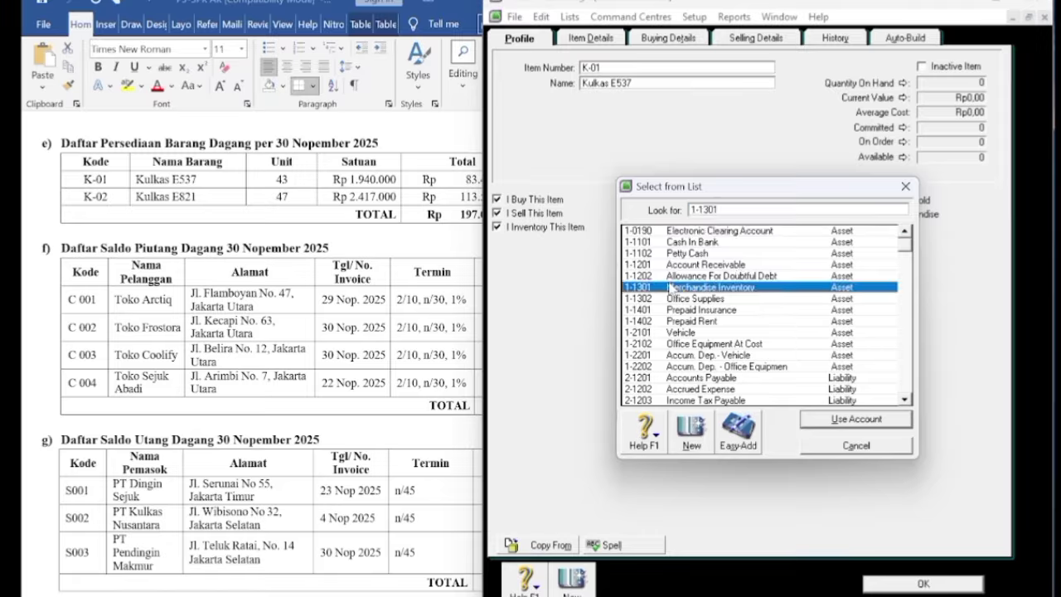
{"action": "left_click", "coordinate": [831, 424]}
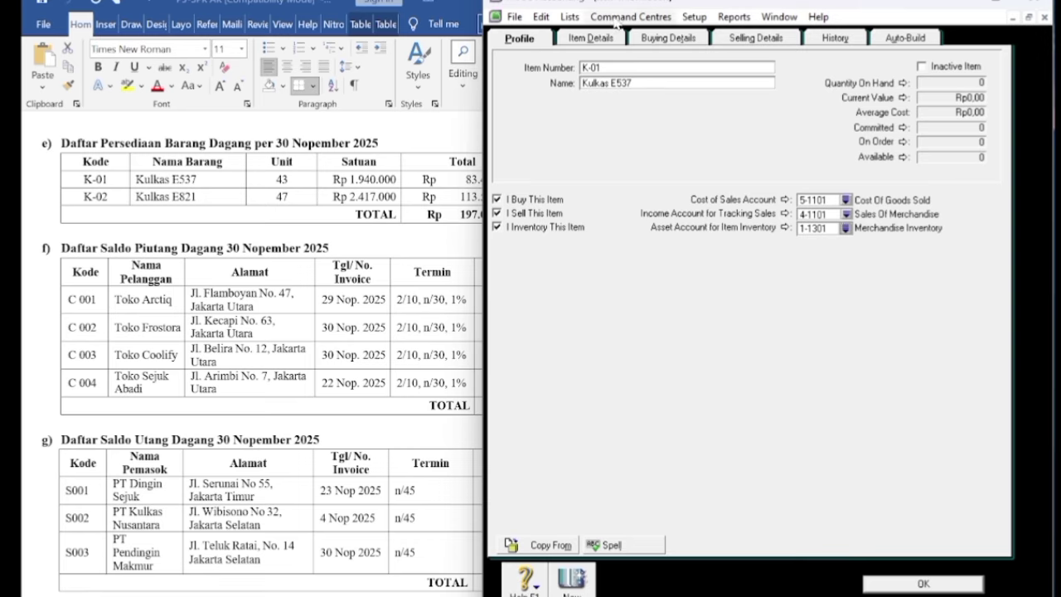
{"action": "left_click", "coordinate": [593, 41]}
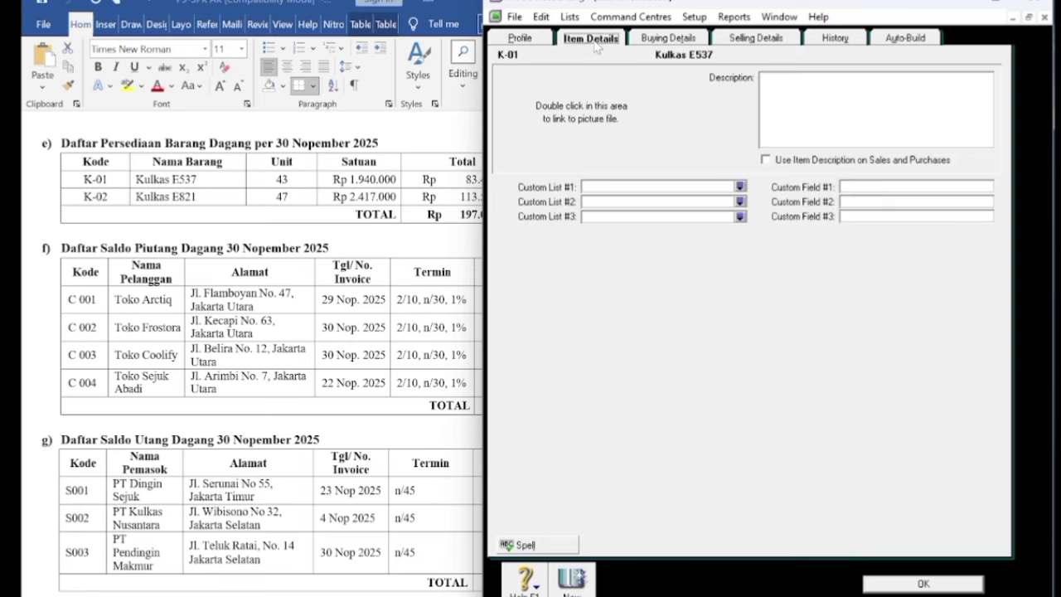
Set N-T Not Reportable as both the buying and selling tax code.
{"action": "left_click", "coordinate": [646, 41]}
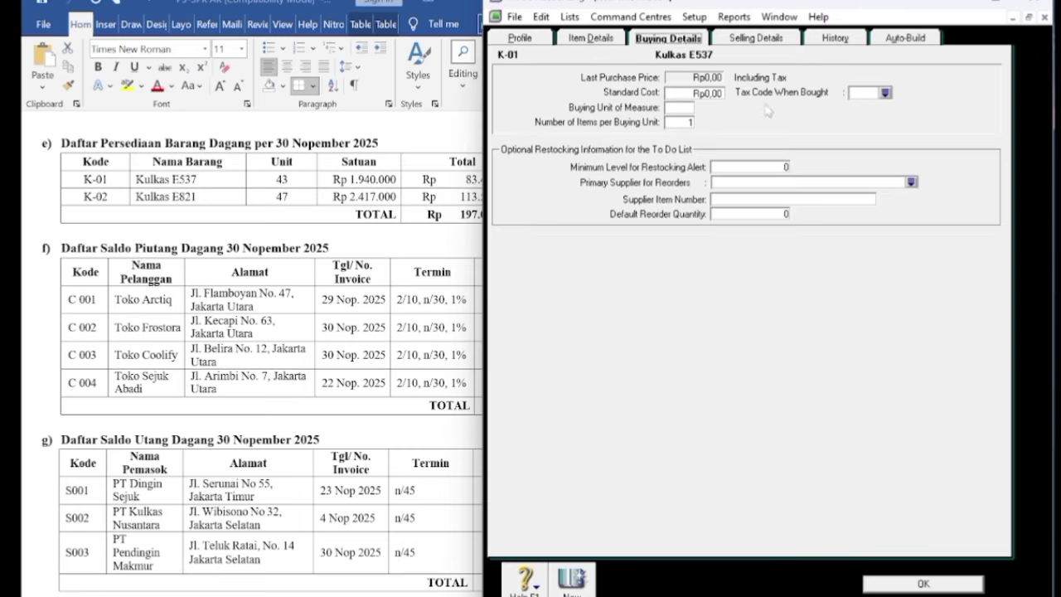
{"action": "left_click", "coordinate": [885, 93]}
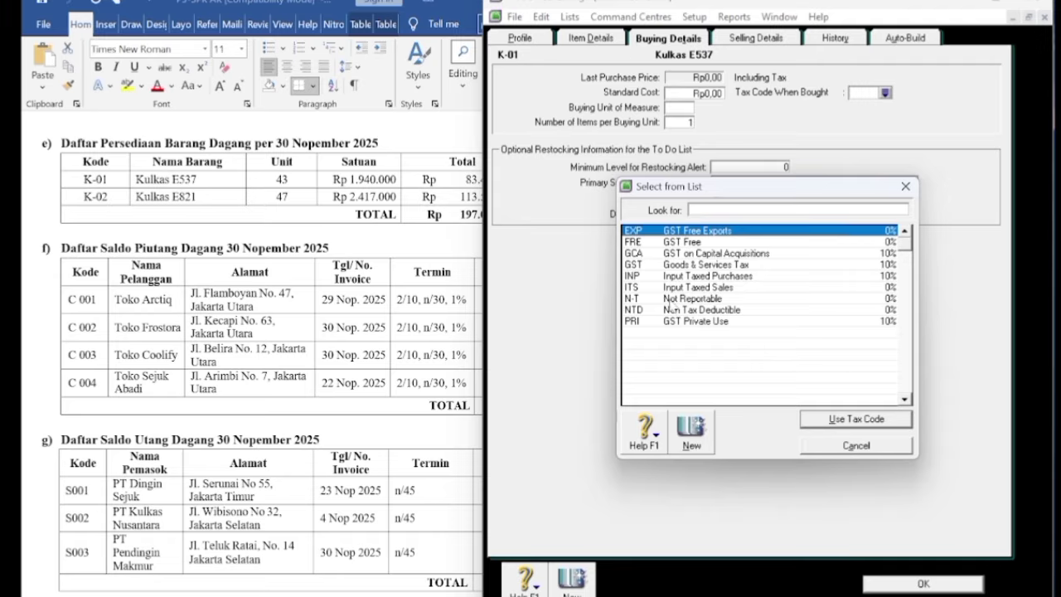
{"action": "left_click", "coordinate": [673, 300]}
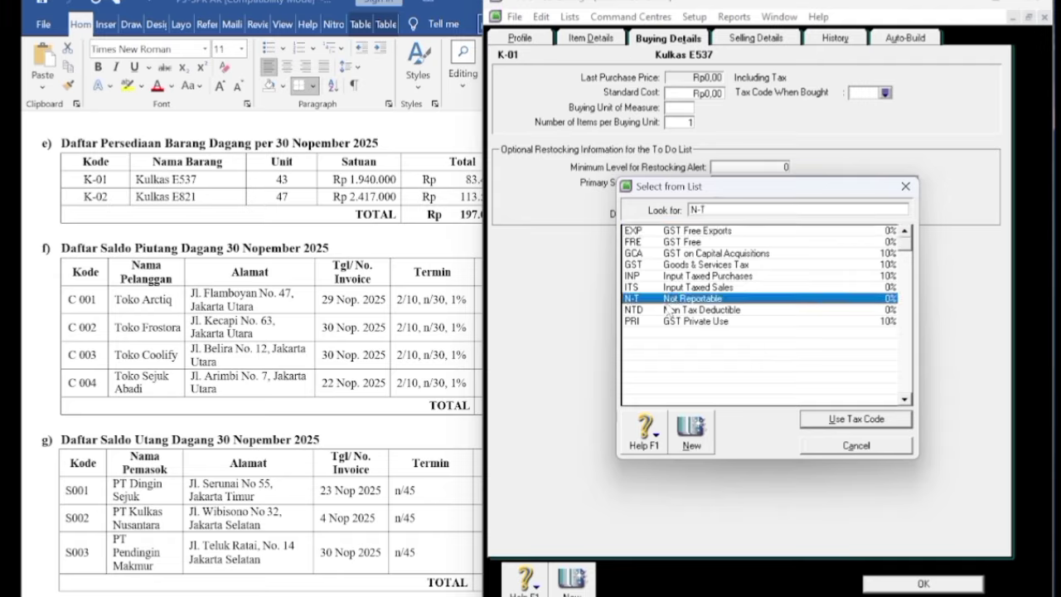
{"action": "left_click", "coordinate": [839, 424]}
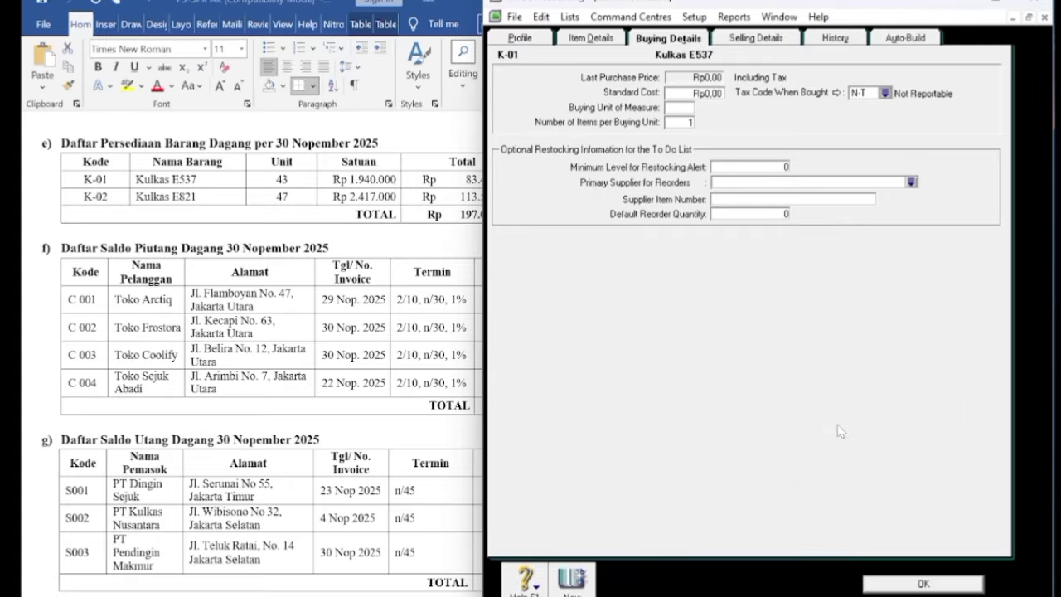
{"action": "left_click", "coordinate": [771, 42]}
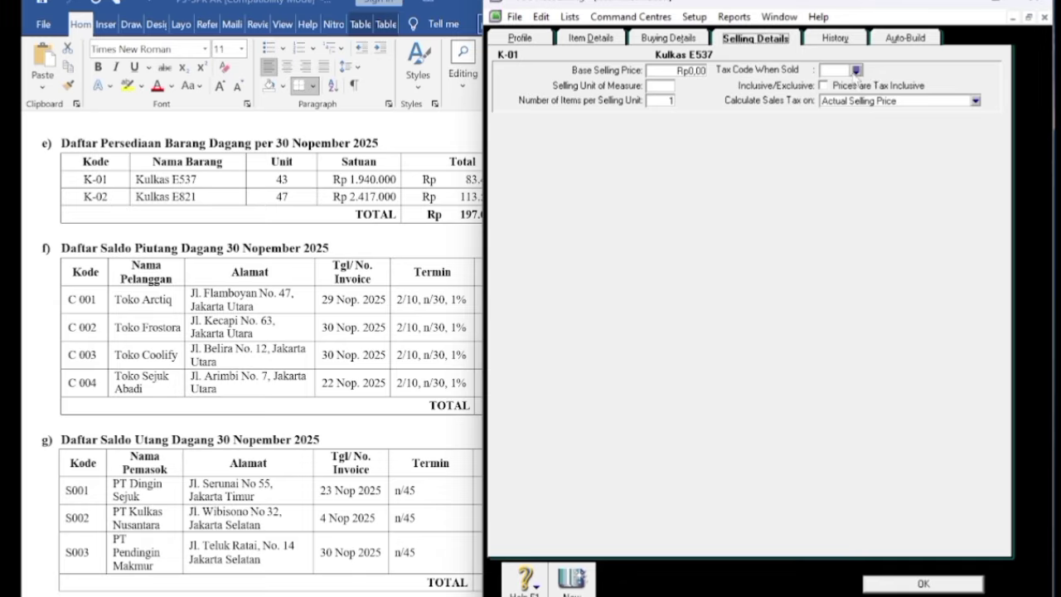
{"action": "left_click", "coordinate": [856, 71]}
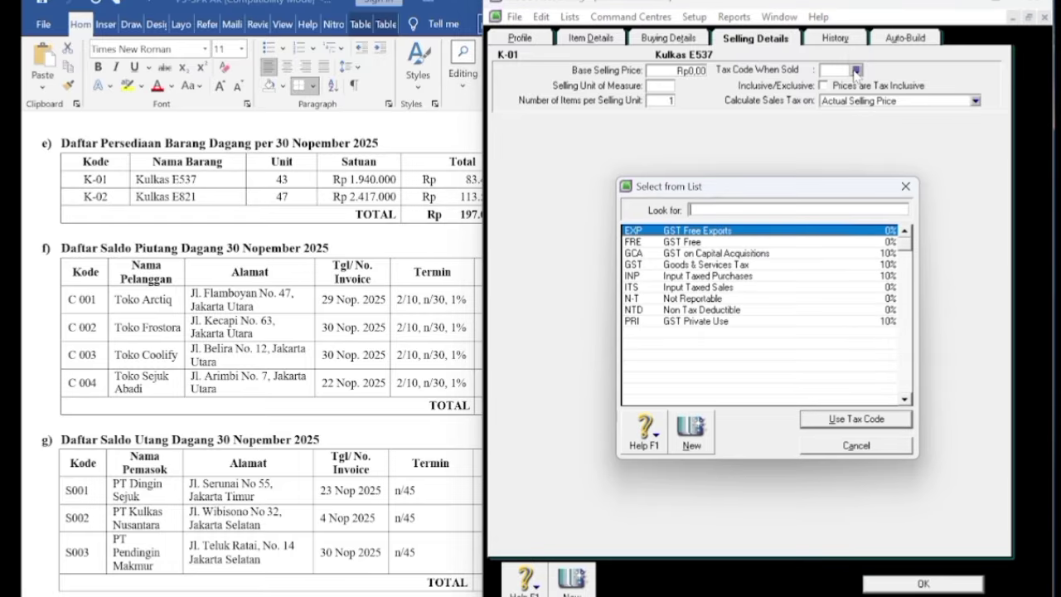
{"action": "left_click", "coordinate": [686, 299]}
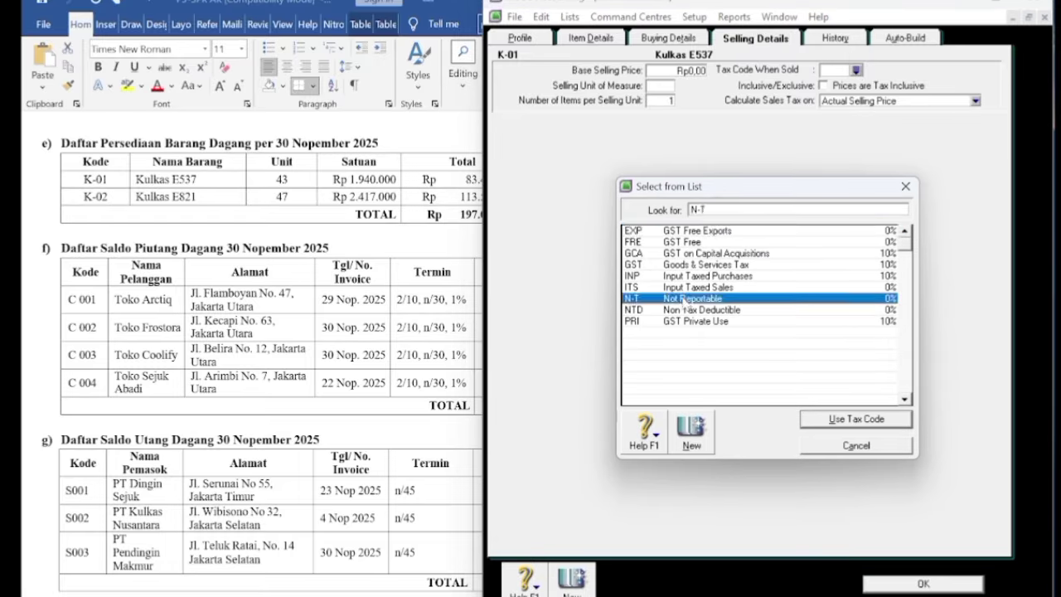
{"action": "left_click", "coordinate": [831, 421]}
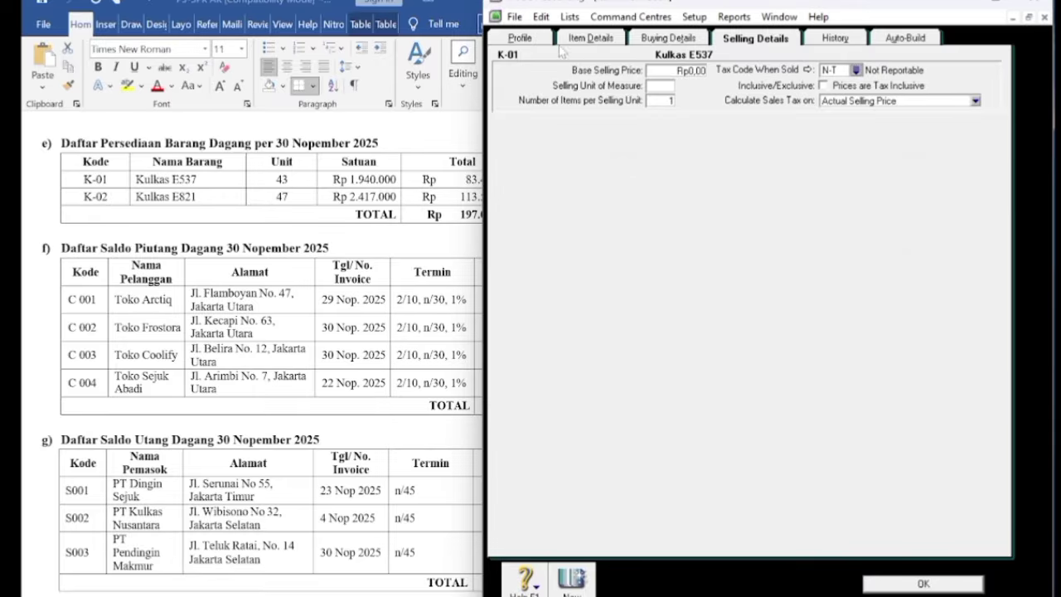
Save item K-01, ignoring the spelling warning for Kulkas.
{"action": "left_click", "coordinate": [518, 40]}
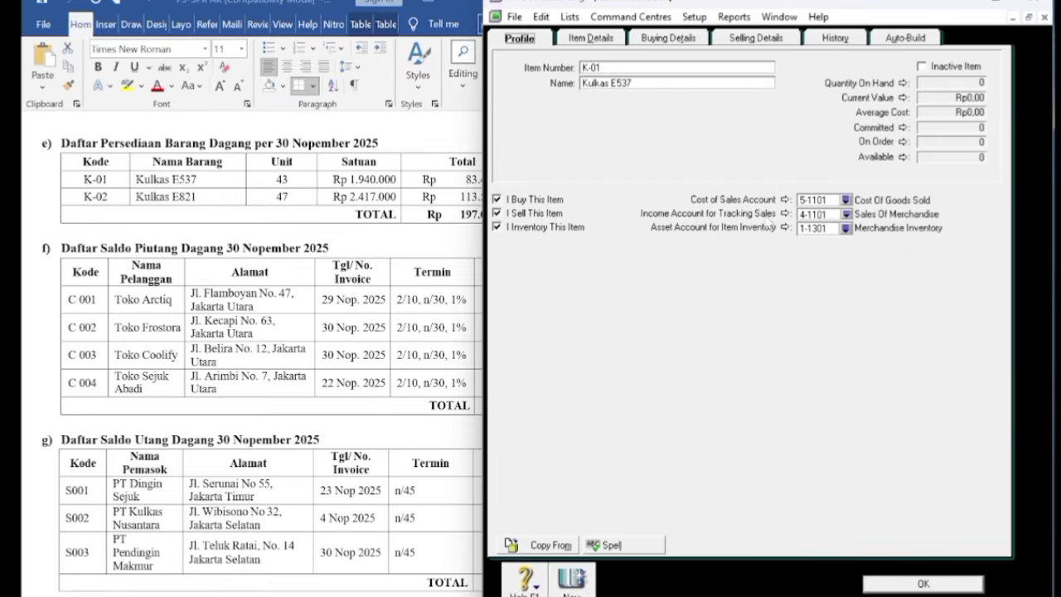
{"action": "left_click", "coordinate": [924, 583]}
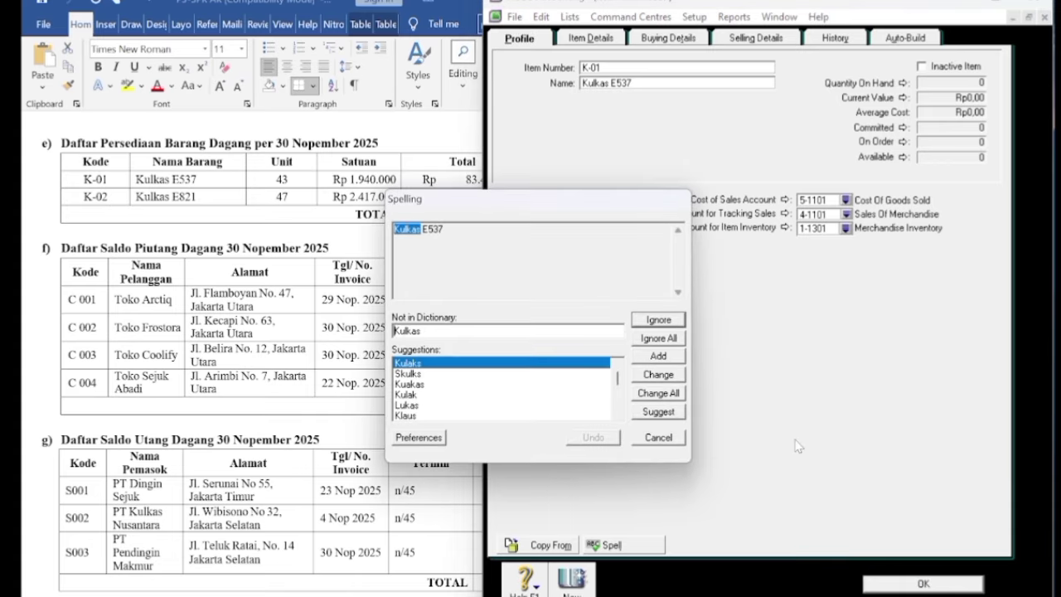
{"action": "left_click", "coordinate": [659, 339]}
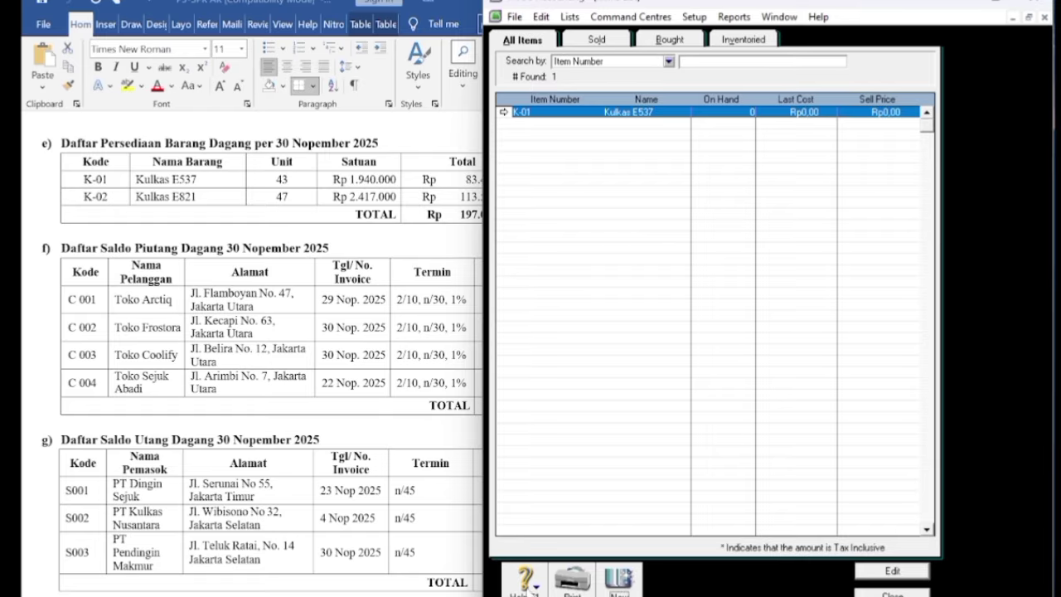
Start a new inventory item numbered K-02, copied from the Word table.
{"action": "left_click", "coordinate": [618, 580]}
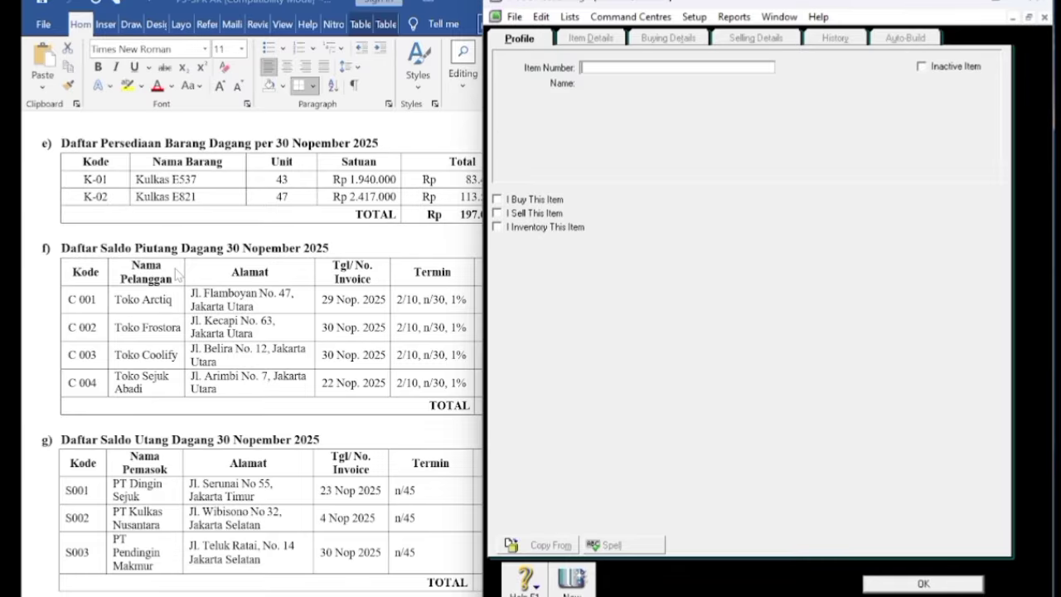
{"action": "left_click", "coordinate": [175, 268]}
{"action": "left_click_drag", "start_coordinate": [83, 197], "coordinate": [106, 199]}
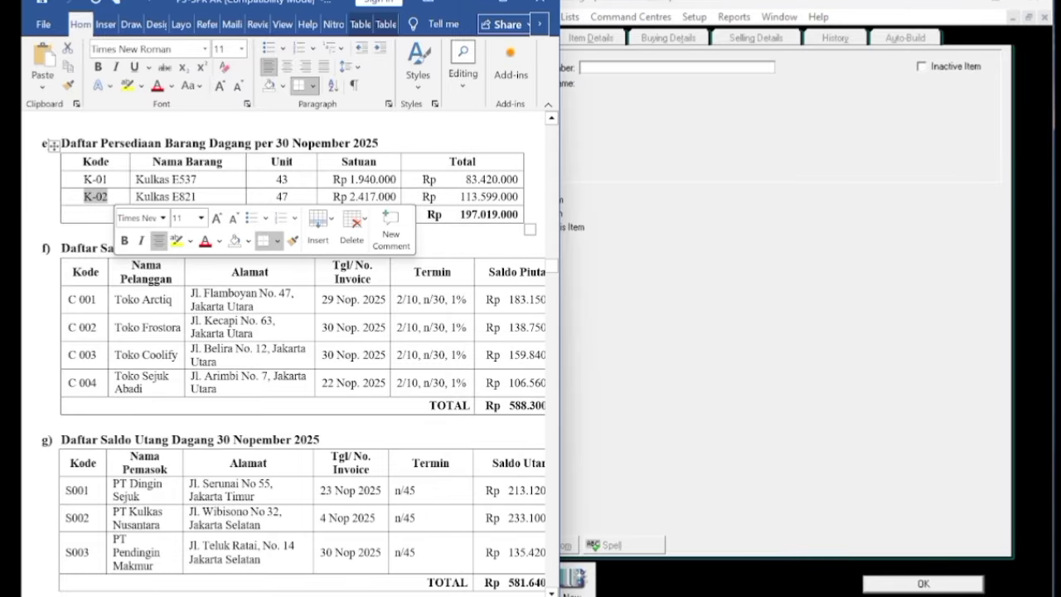
{"action": "right_click", "coordinate": [106, 205]}
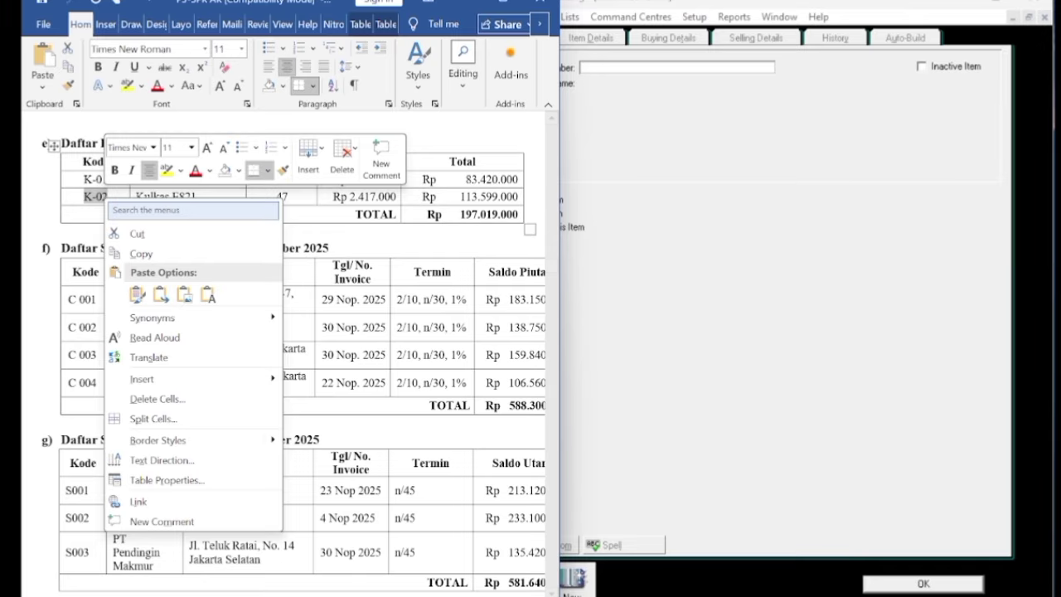
{"action": "left_click", "coordinate": [142, 251]}
{"action": "key", "text": "alt+Tab"}
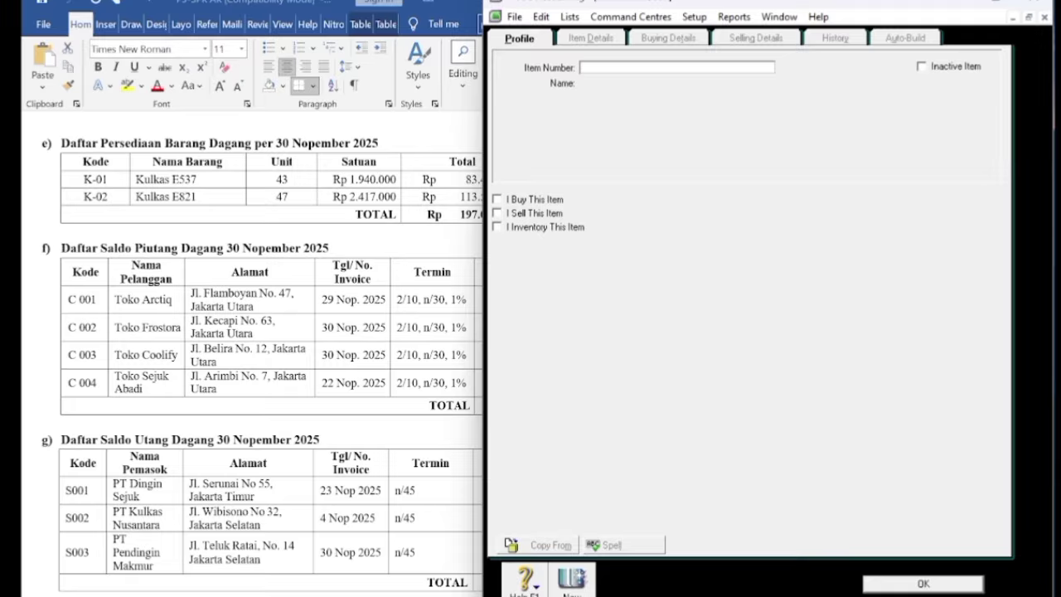
{"action": "right_click", "coordinate": [600, 67]}
{"action": "left_click", "coordinate": [638, 137]}
{"action": "key", "text": "Tab"}
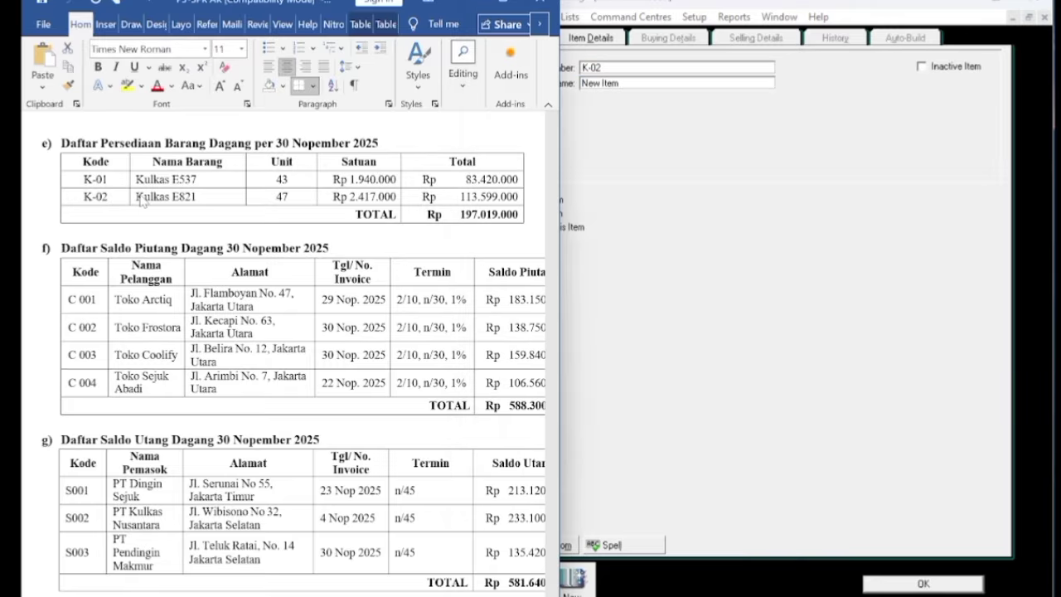
Name the item Kulkas E821, pasted from the Word table.
{"action": "key", "text": "alt+Tab"}
{"action": "left_click_drag", "start_coordinate": [136, 196], "coordinate": [195, 196]}
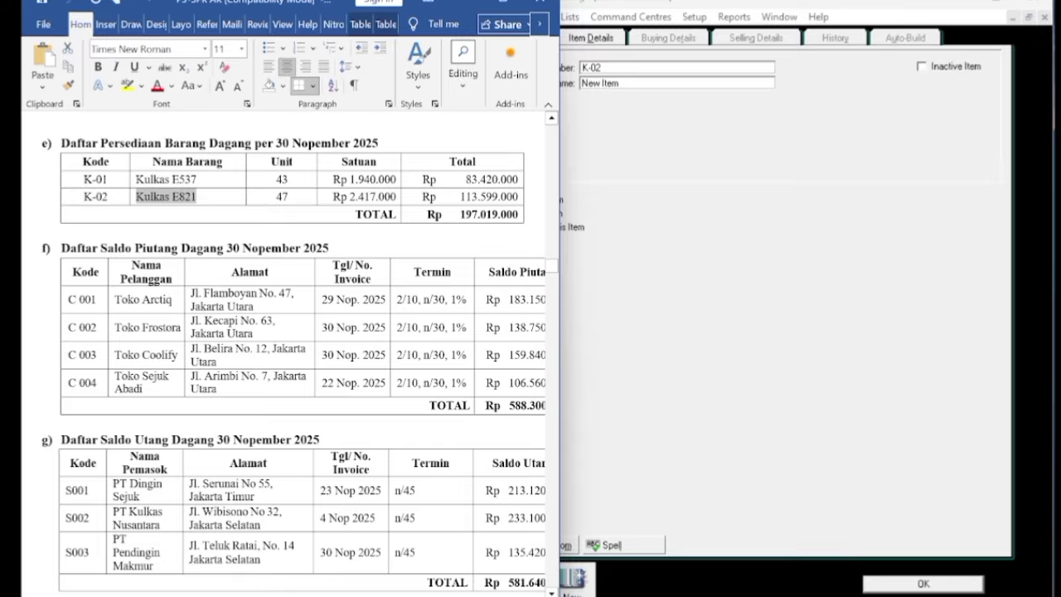
{"action": "right_click", "coordinate": [179, 203]}
{"action": "left_click", "coordinate": [218, 251]}
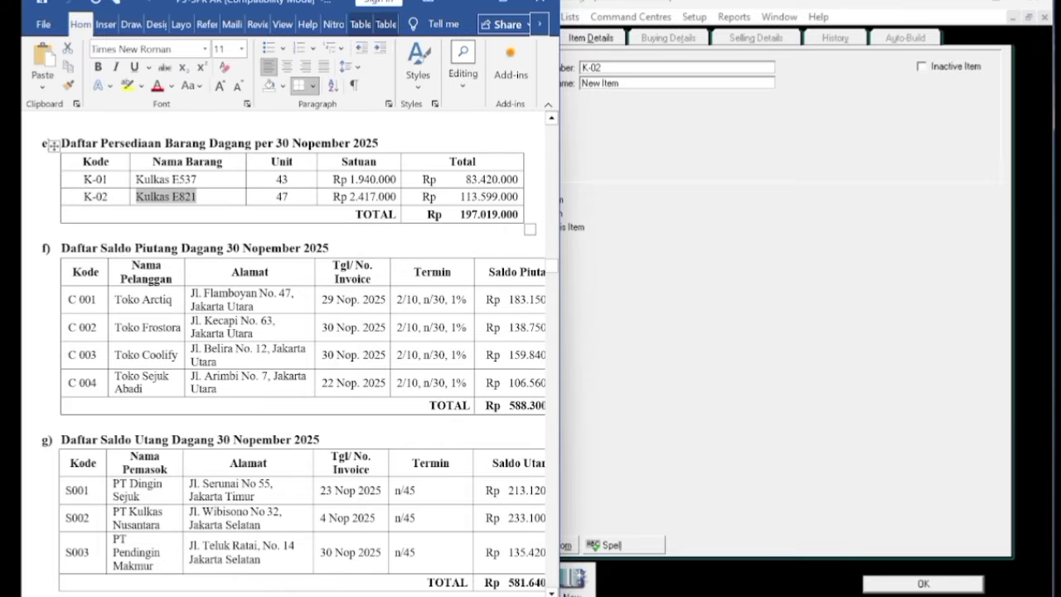
{"action": "left_click", "coordinate": [626, 126]}
{"action": "right_click", "coordinate": [605, 84]}
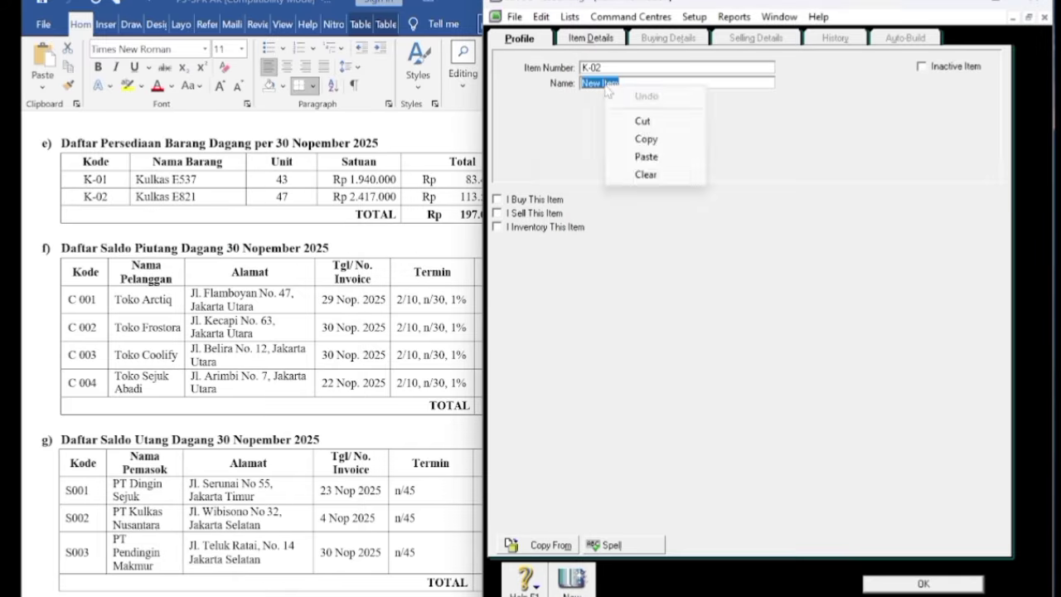
{"action": "left_click", "coordinate": [631, 155]}
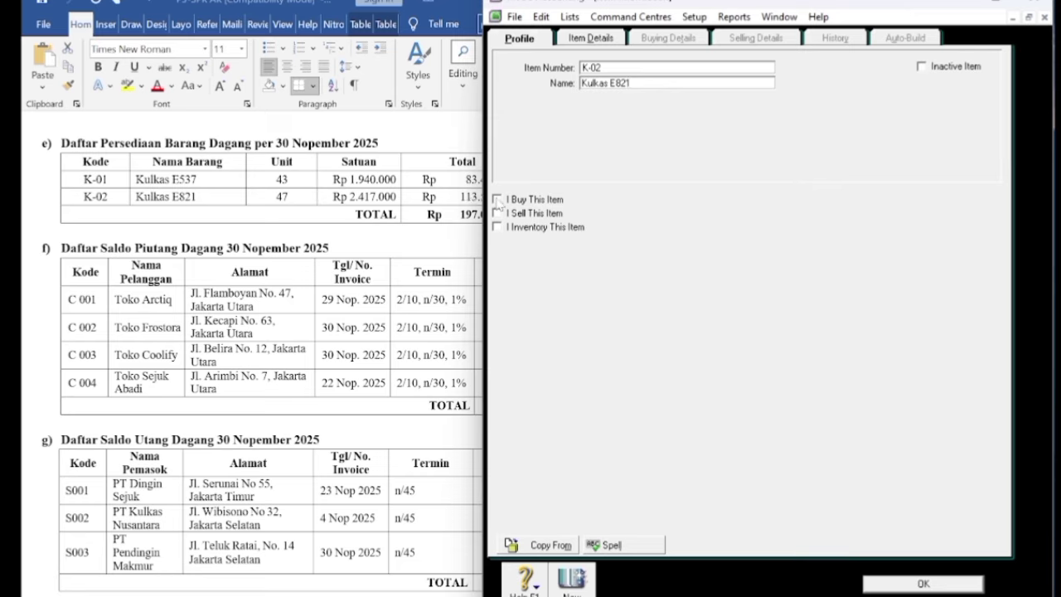
Mark K-02 as bought, sold and inventoried, check its tax tabs, and save it ignoring spelling warnings.
{"action": "left_click", "coordinate": [496, 200]}
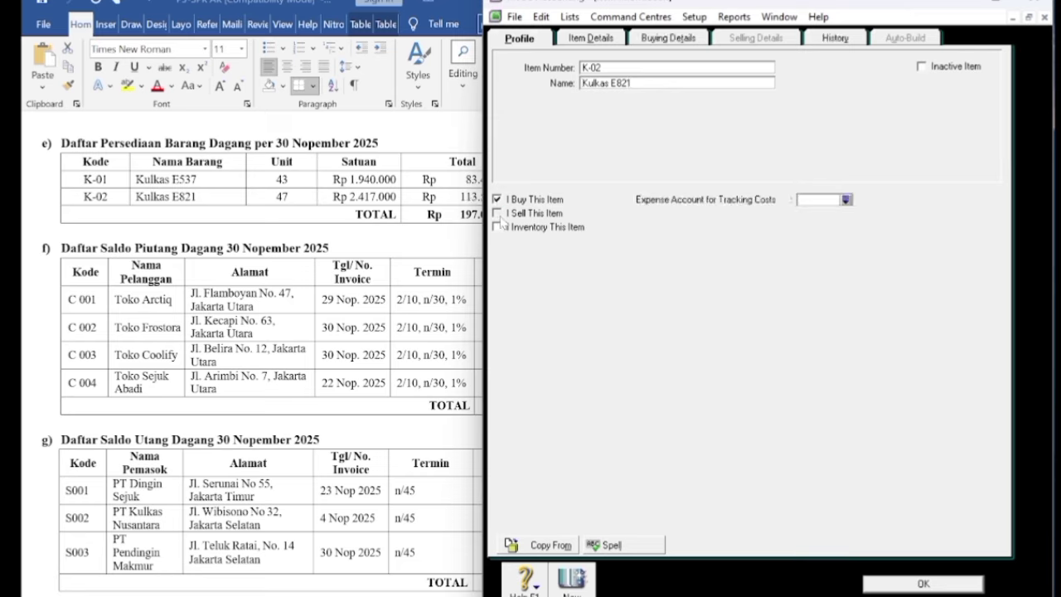
{"action": "left_click", "coordinate": [497, 213]}
{"action": "left_click", "coordinate": [497, 227]}
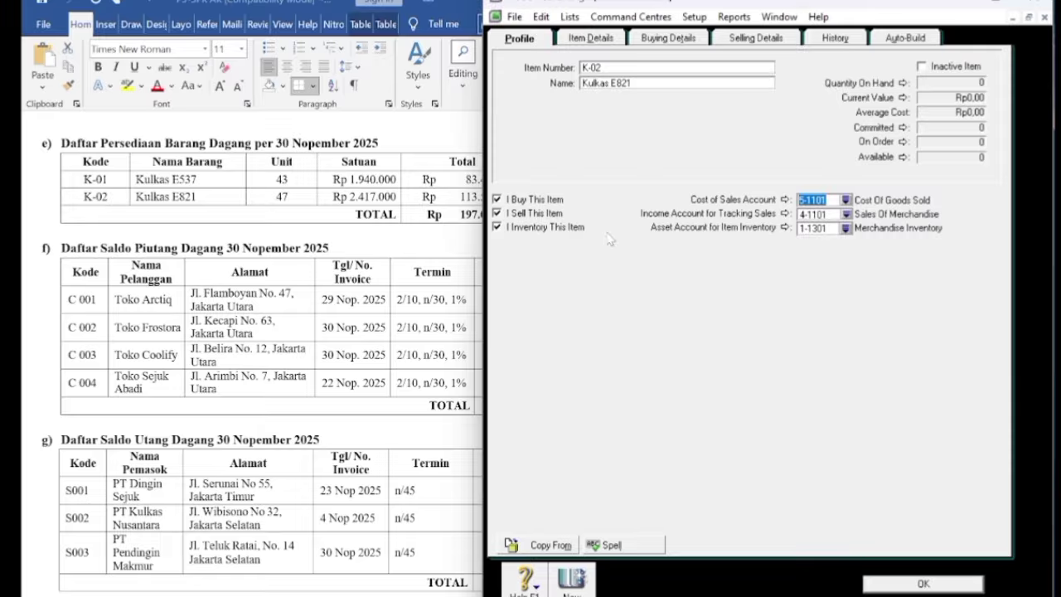
{"action": "left_click", "coordinate": [657, 41]}
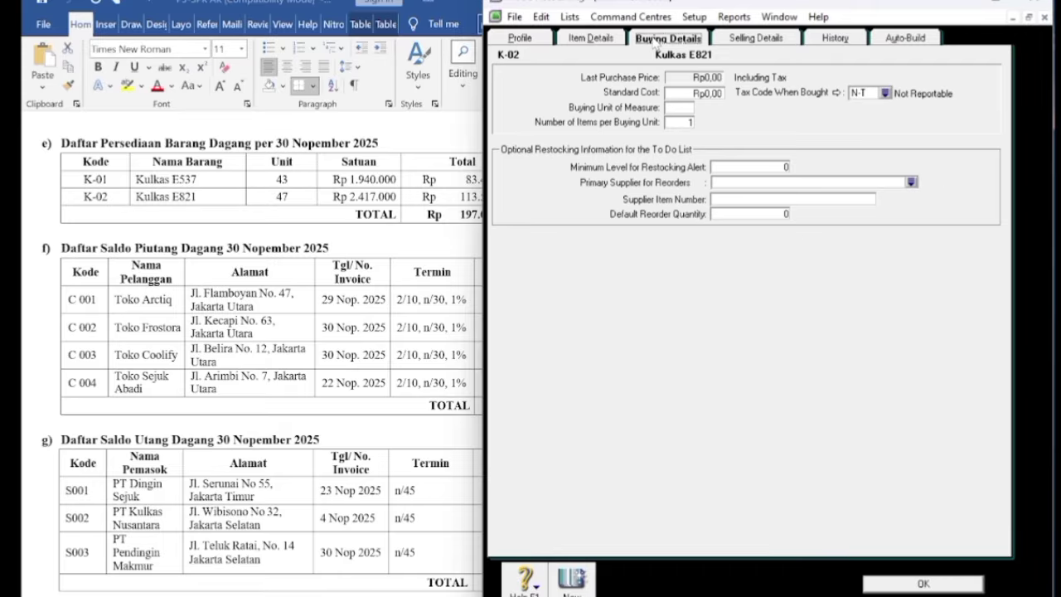
{"action": "left_click", "coordinate": [756, 41]}
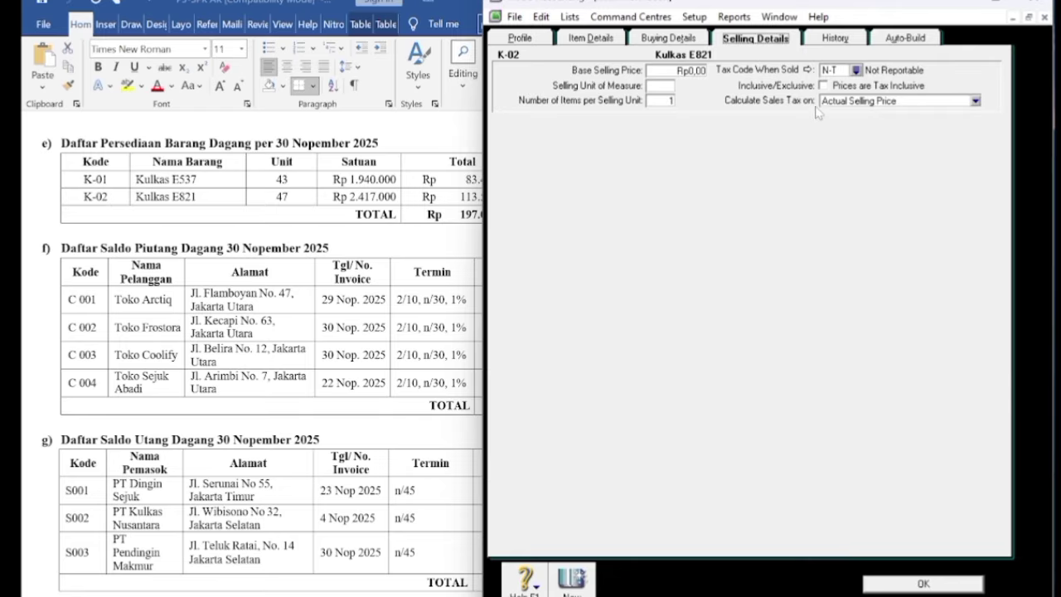
{"action": "left_click", "coordinate": [934, 585]}
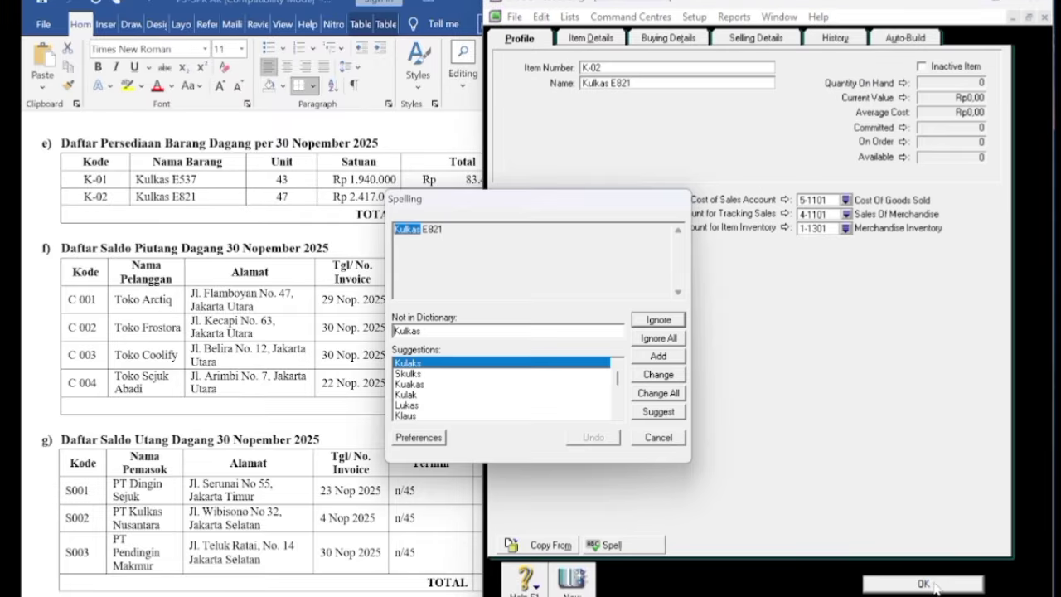
{"action": "left_click", "coordinate": [668, 342]}
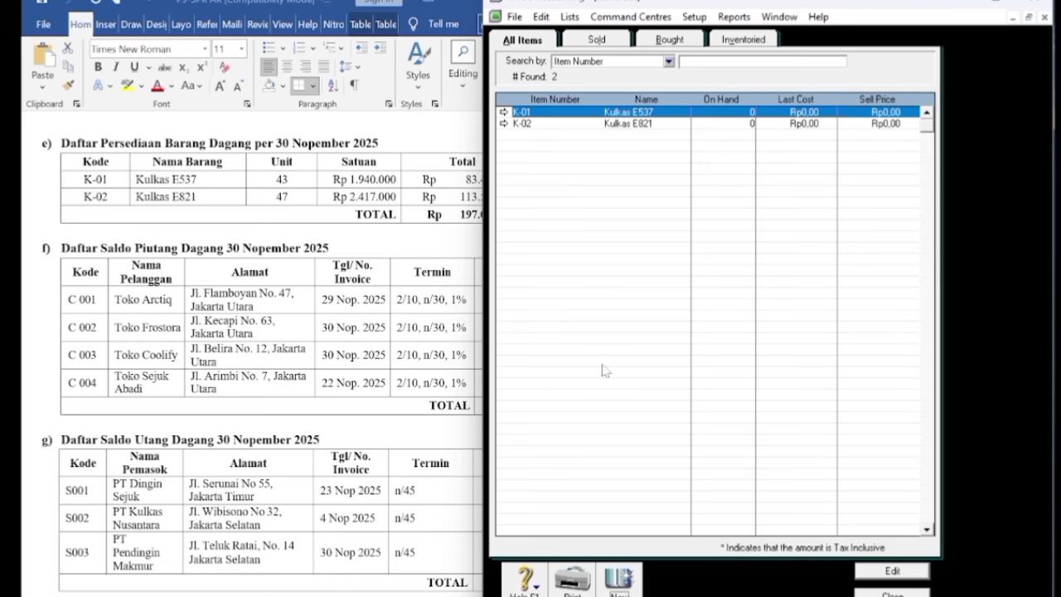
Close the Items List, open Count Inventory, and enter 43 as K-01's counted quantity.
{"action": "left_click", "coordinate": [892, 593]}
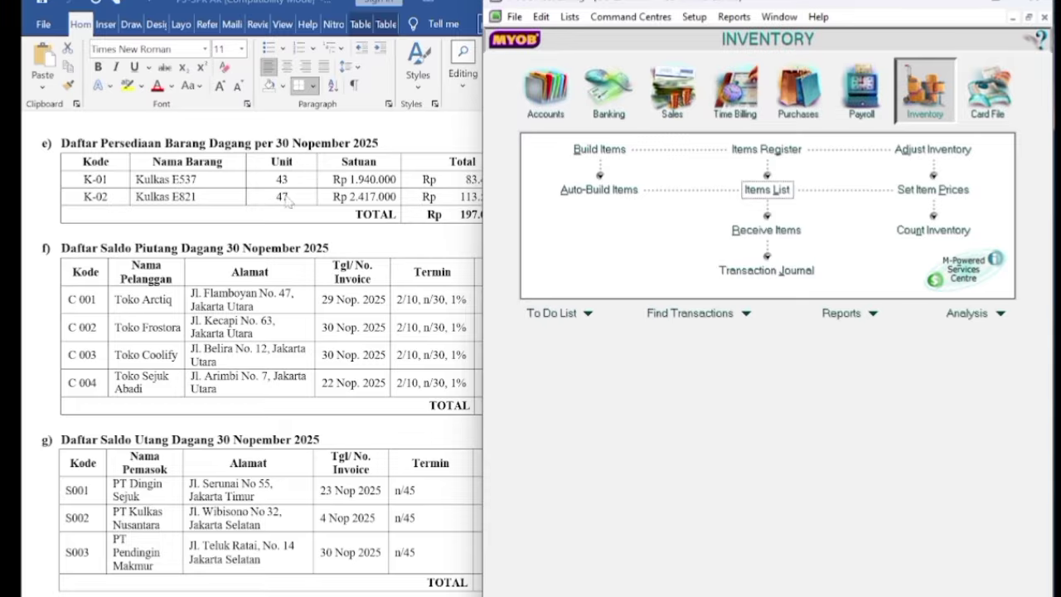
{"action": "left_click", "coordinate": [909, 104]}
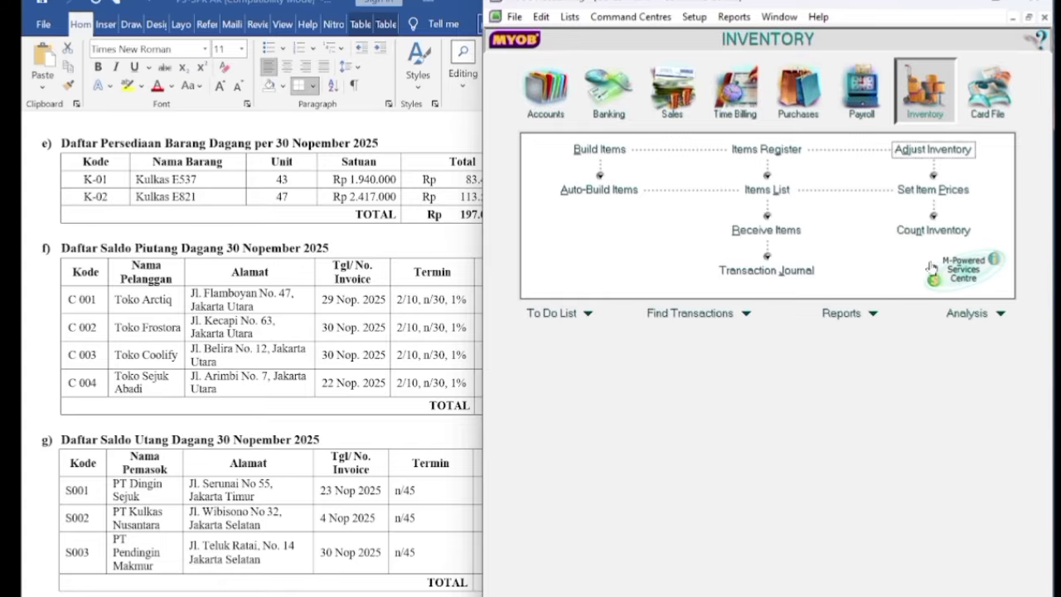
{"action": "left_click", "coordinate": [920, 237]}
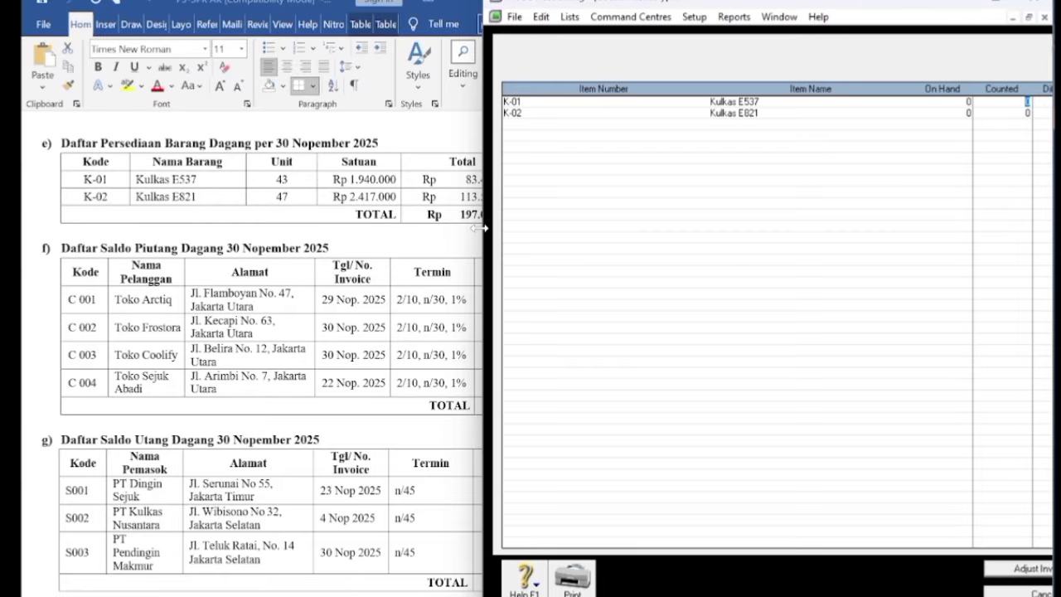
{"action": "left_click_drag", "start_coordinate": [481, 237], "coordinate": [394, 242]}
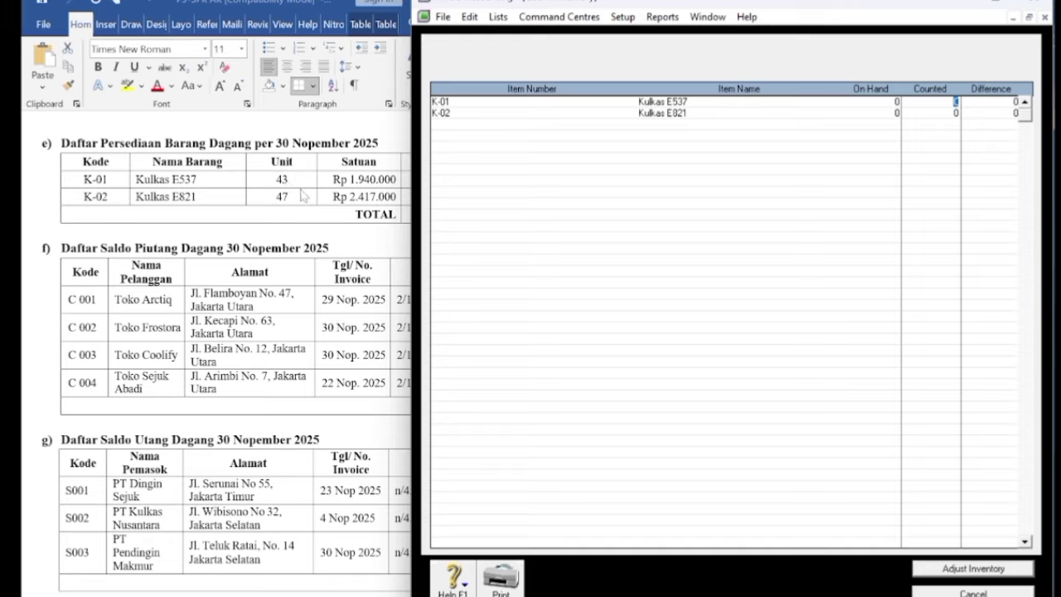
{"action": "type", "text": "43"}
{"action": "key", "text": "Tab"}
Adjust inventory against default account 1-1301 Merchandise Inventory, treating counts as opening balances.
{"action": "left_click", "coordinate": [991, 571]}
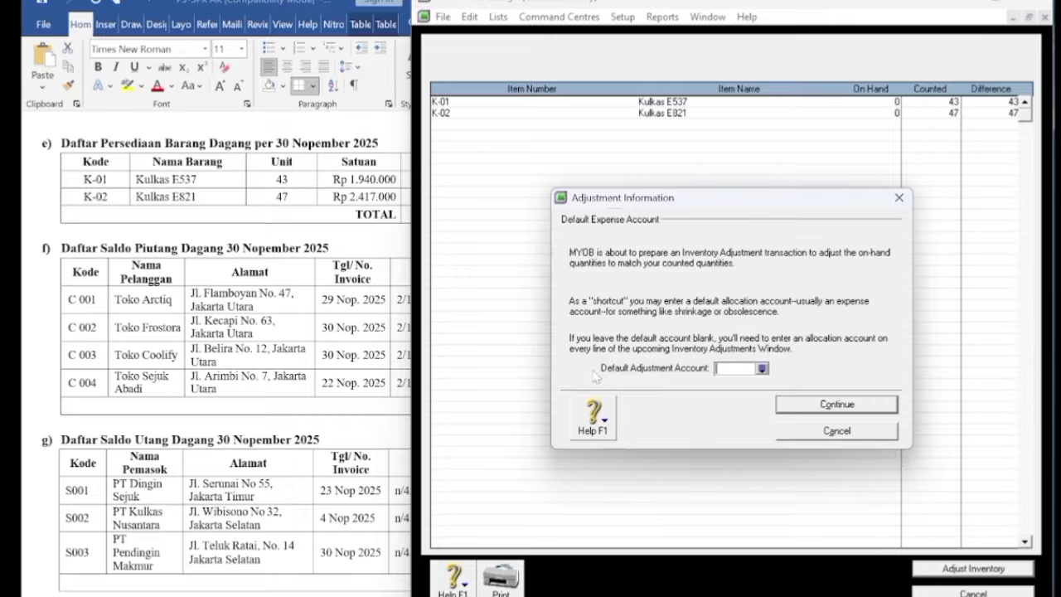
{"action": "left_click", "coordinate": [761, 368]}
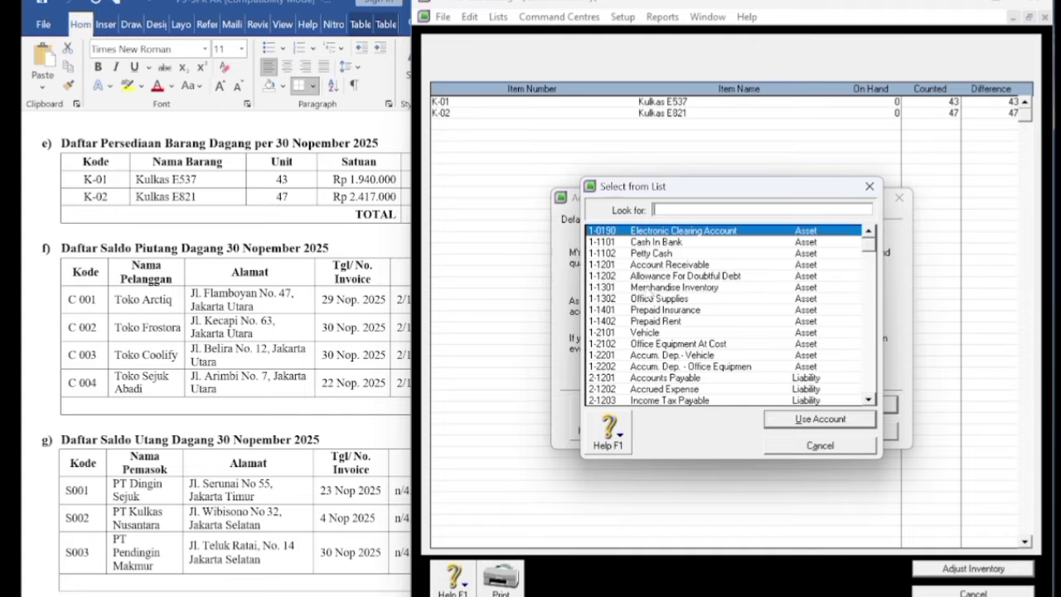
{"action": "left_click", "coordinate": [652, 290]}
{"action": "left_click", "coordinate": [798, 419]}
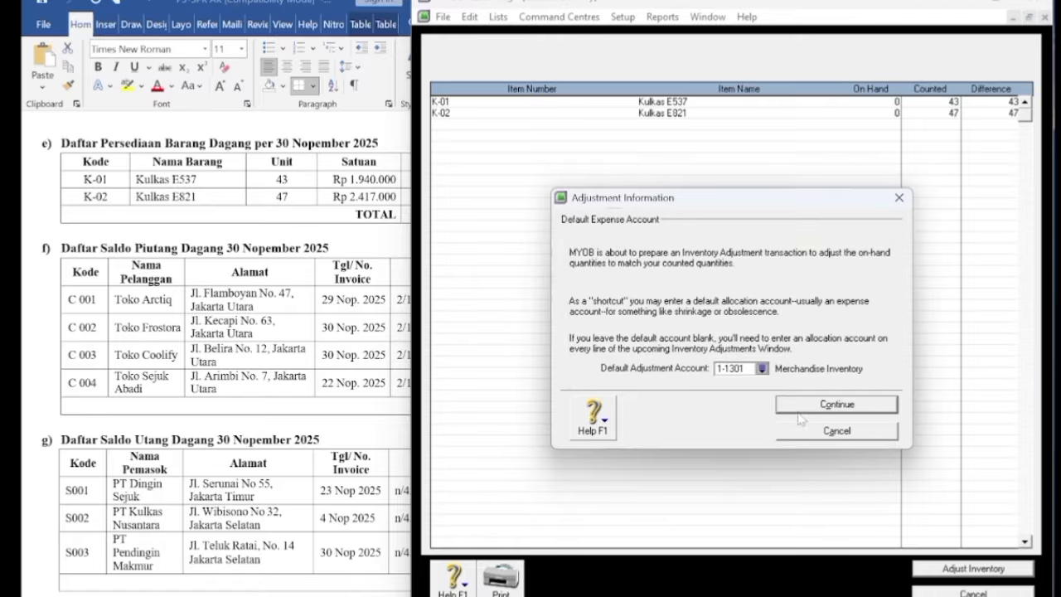
{"action": "left_click", "coordinate": [817, 406]}
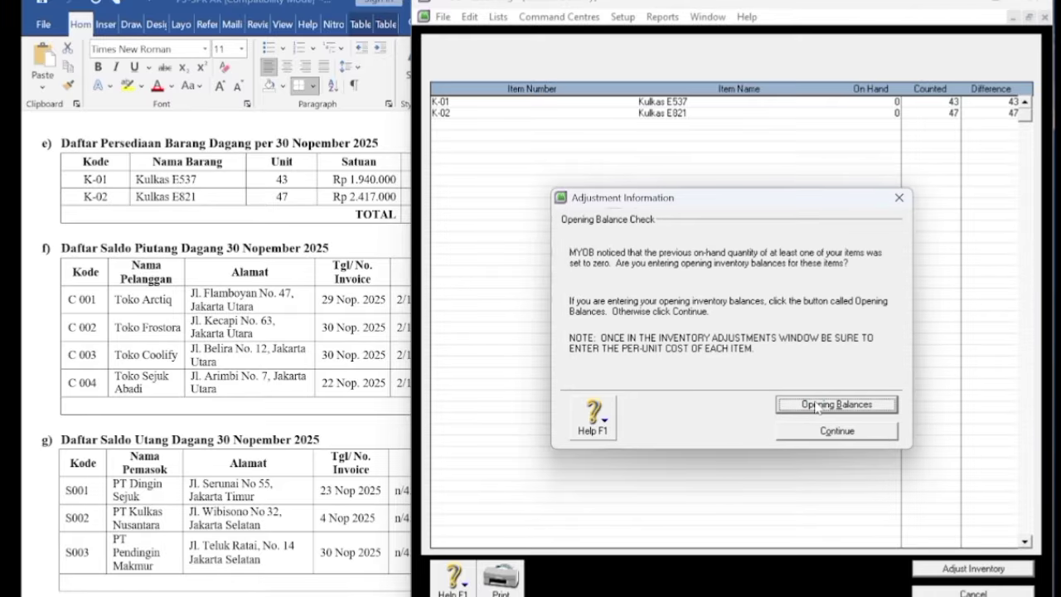
{"action": "left_click", "coordinate": [810, 406]}
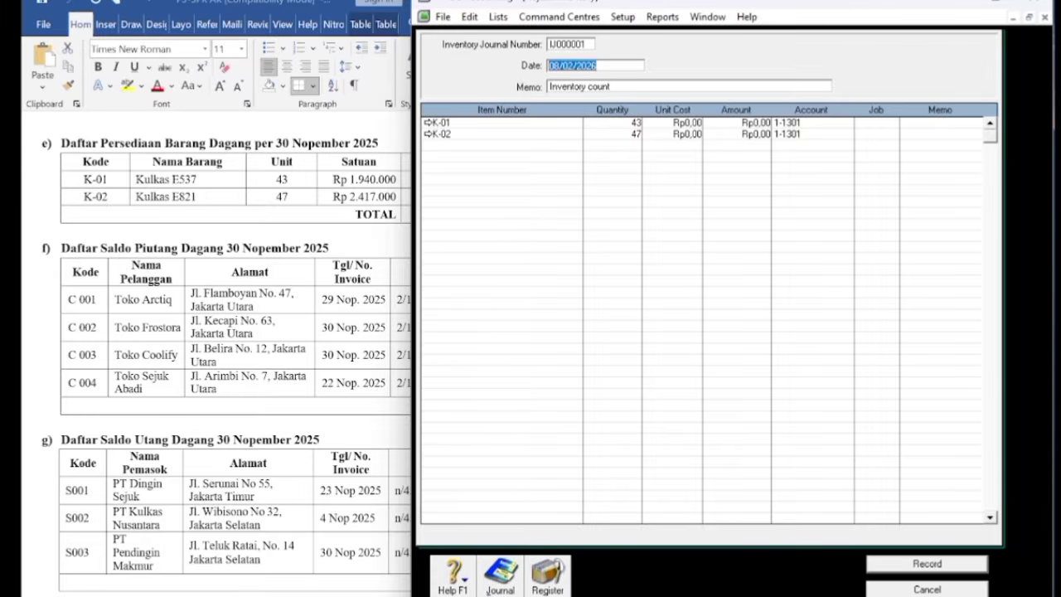
Date adjustment IJ000001 01/12/2025 with memo SALDO AWAL PERSEDIAAN BARANG DAGANG.
{"action": "type", "text": "1/"}
{"action": "key", "text": "Tab"}
{"action": "type", "text": "SA"}
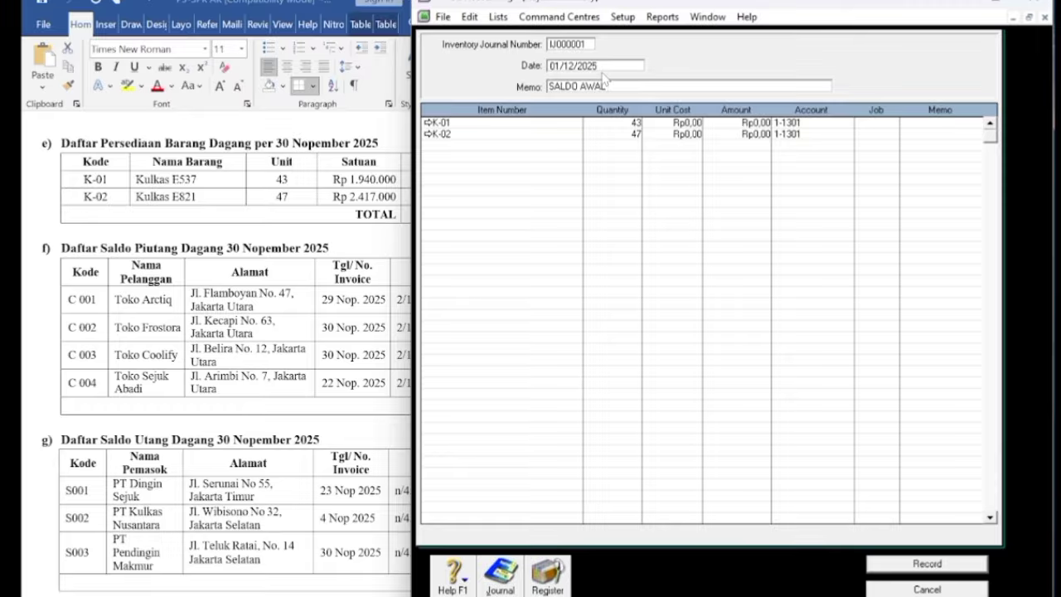
{"action": "type", "text": "LDO AWAL PERSEDIAAN BARANG DAGANG"}
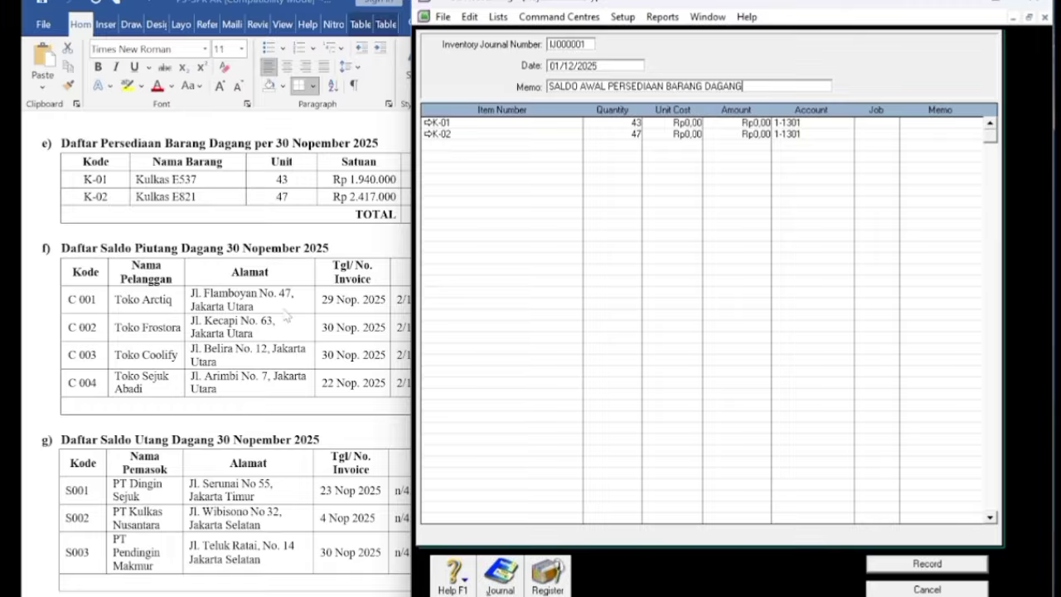
{"action": "left_click", "coordinate": [327, 235]}
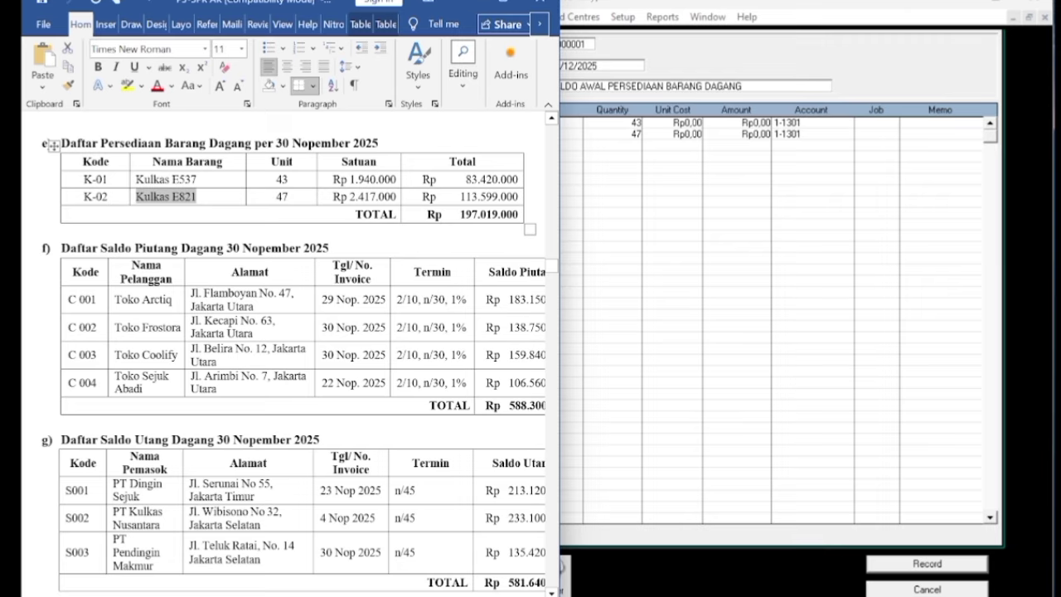
{"action": "left_click", "coordinate": [672, 182]}
Enter a unit cost of Rp1.940.000 for K-01.
{"action": "left_click", "coordinate": [687, 124]}
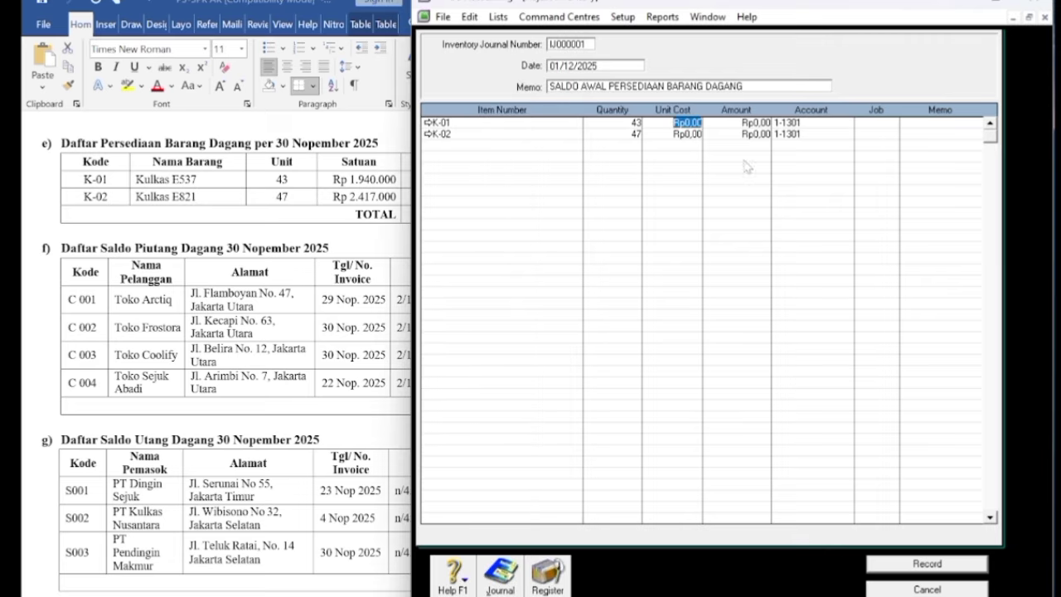
{"action": "type", "text": "1."}
{"action": "type", "text": "9"}
{"action": "type", "text": "40."}
{"action": "type", "text": "0000"}
{"action": "key", "text": "Tab"}
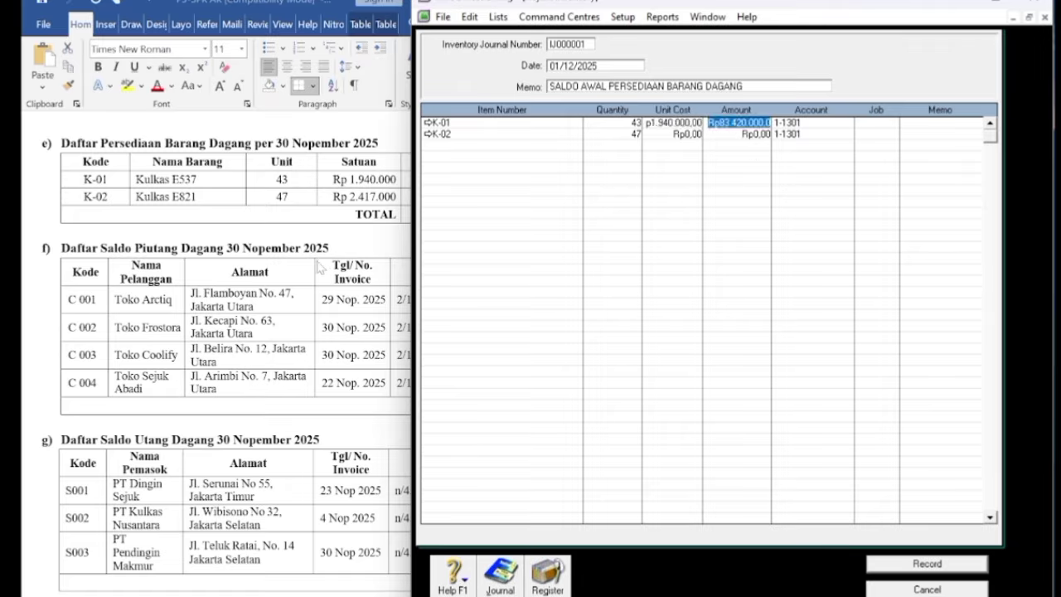
{"action": "left_click", "coordinate": [336, 236]}
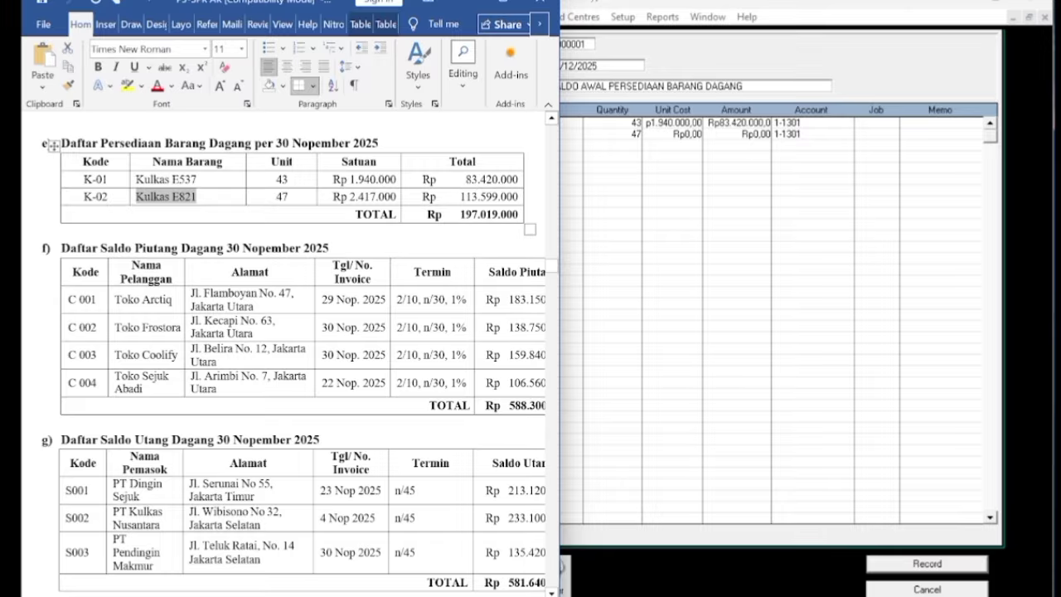
{"action": "left_click", "coordinate": [721, 178]}
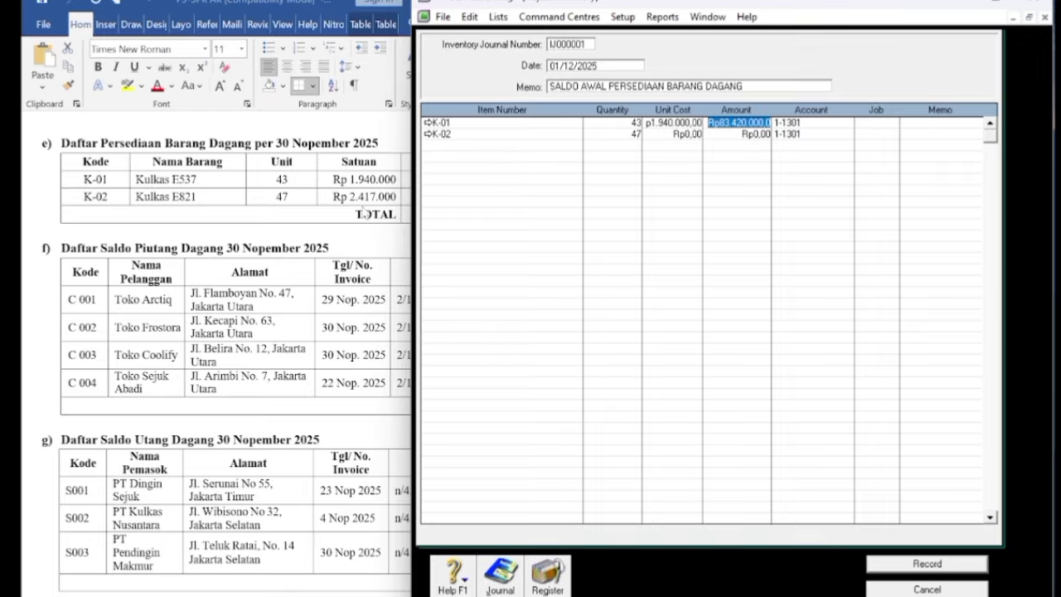
Enter Rp2.417.000 as K-02's unit cost and record the Rp197.019.000 adjustment.
{"action": "left_click", "coordinate": [676, 134]}
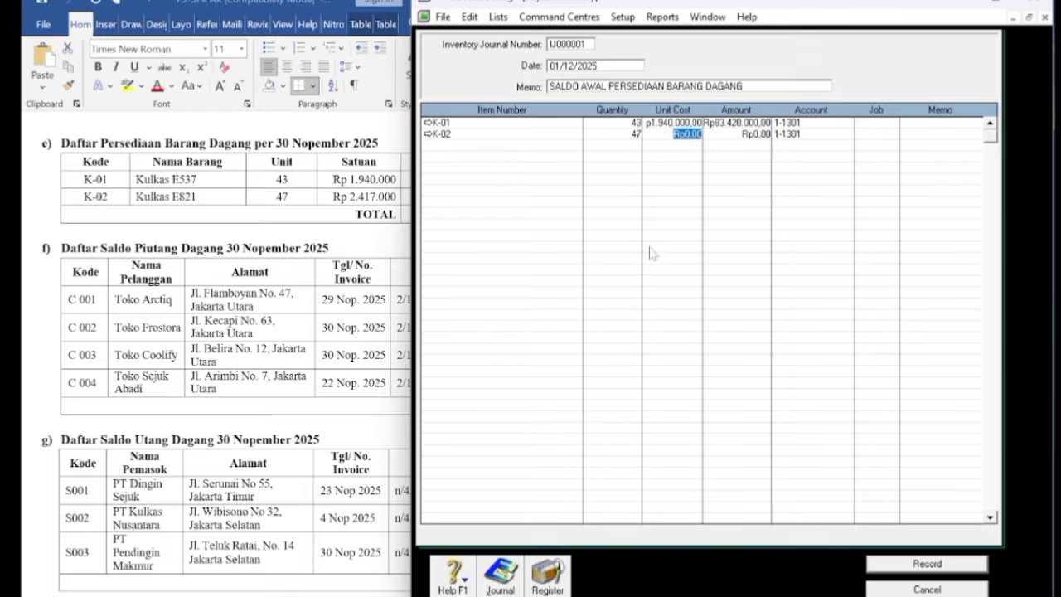
{"action": "type", "text": "2417000"}
{"action": "key", "text": "Tab"}
{"action": "left_click", "coordinate": [358, 233]}
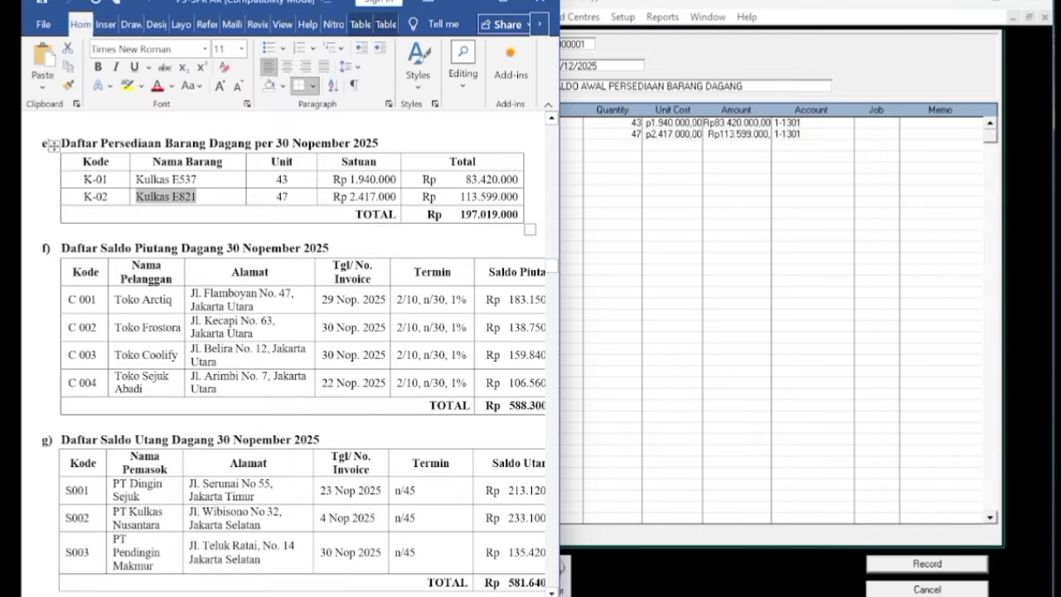
{"action": "left_click", "coordinate": [740, 186]}
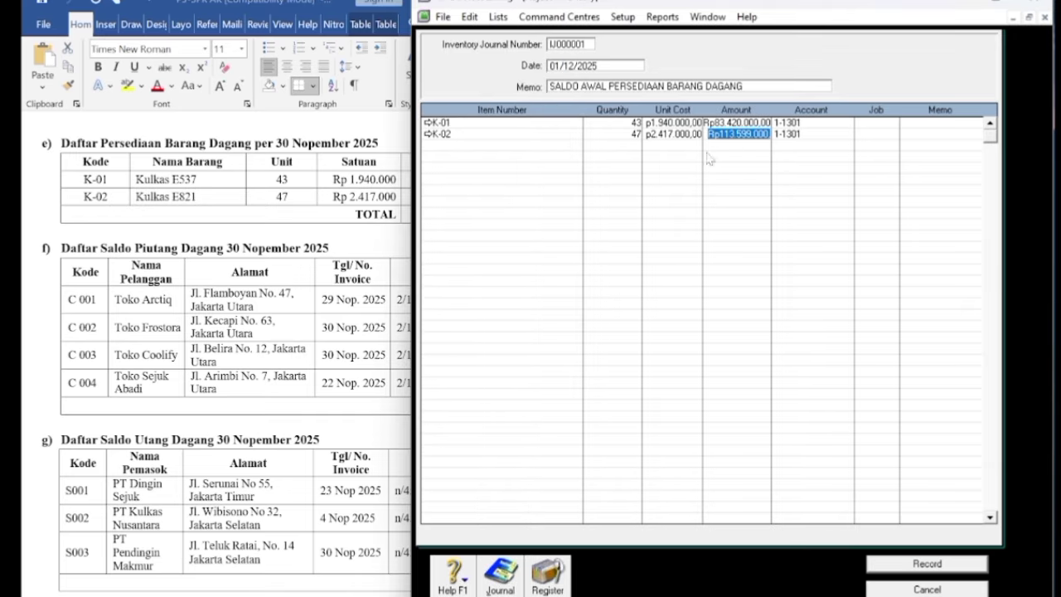
{"action": "key", "text": "Tab"}
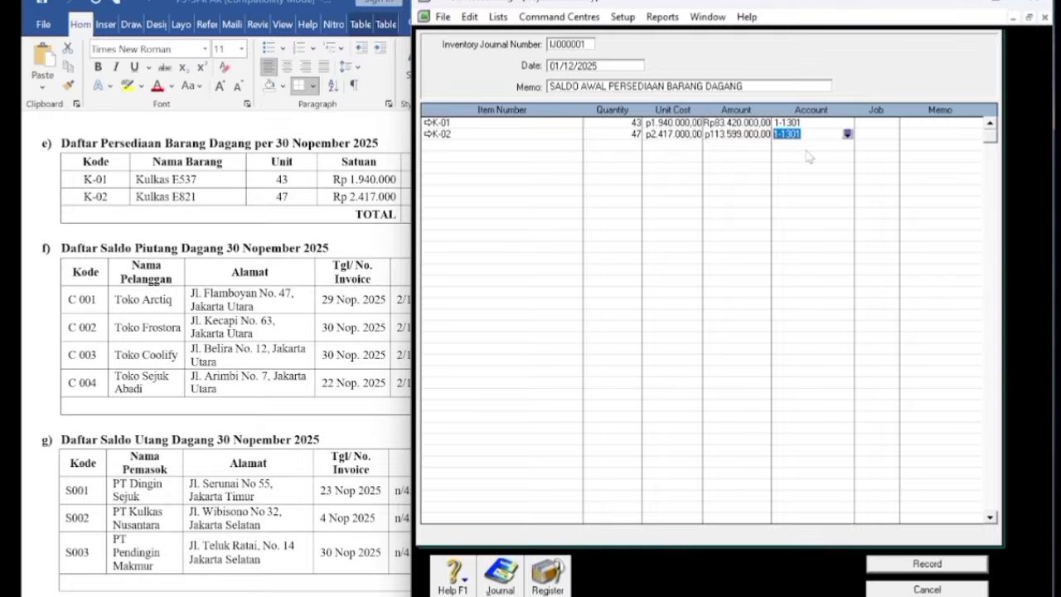
{"action": "left_click", "coordinate": [911, 567]}
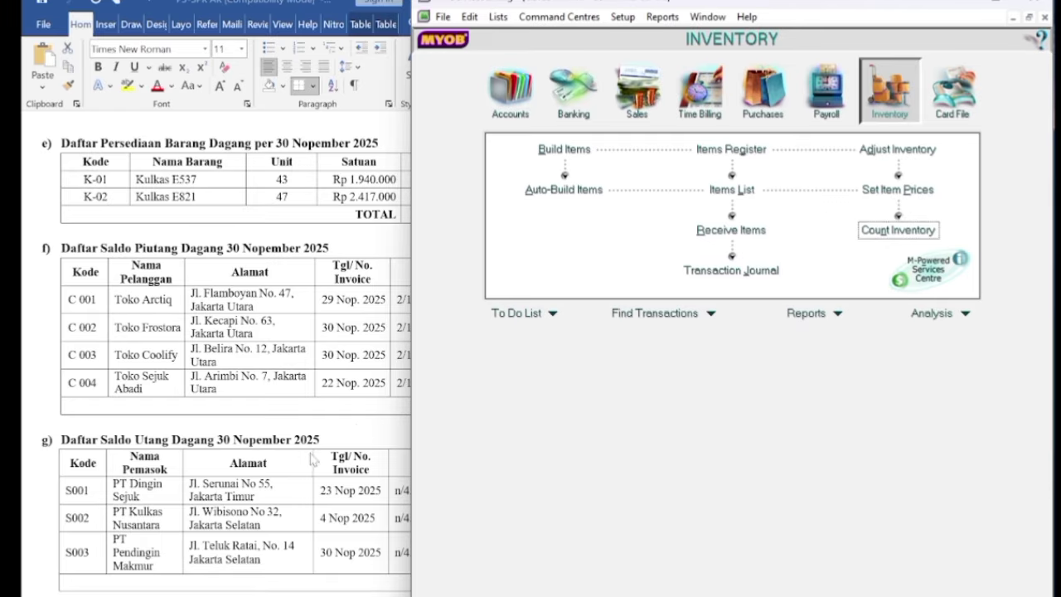
Glance at the Word document, then switch from Inventory to the Accounts command centre.
{"action": "left_click", "coordinate": [360, 431]}
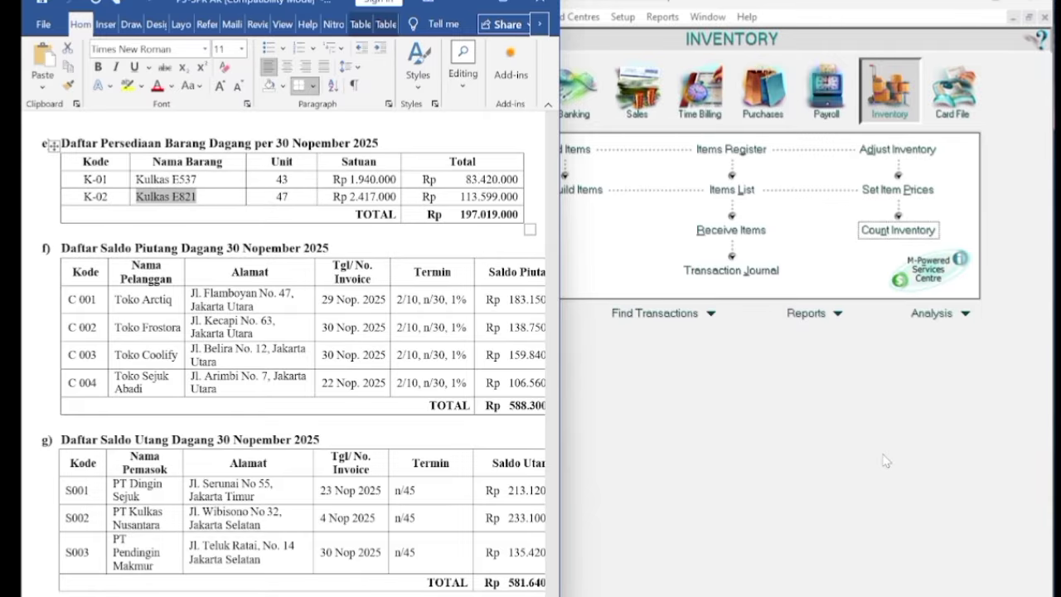
{"action": "left_click", "coordinate": [856, 460]}
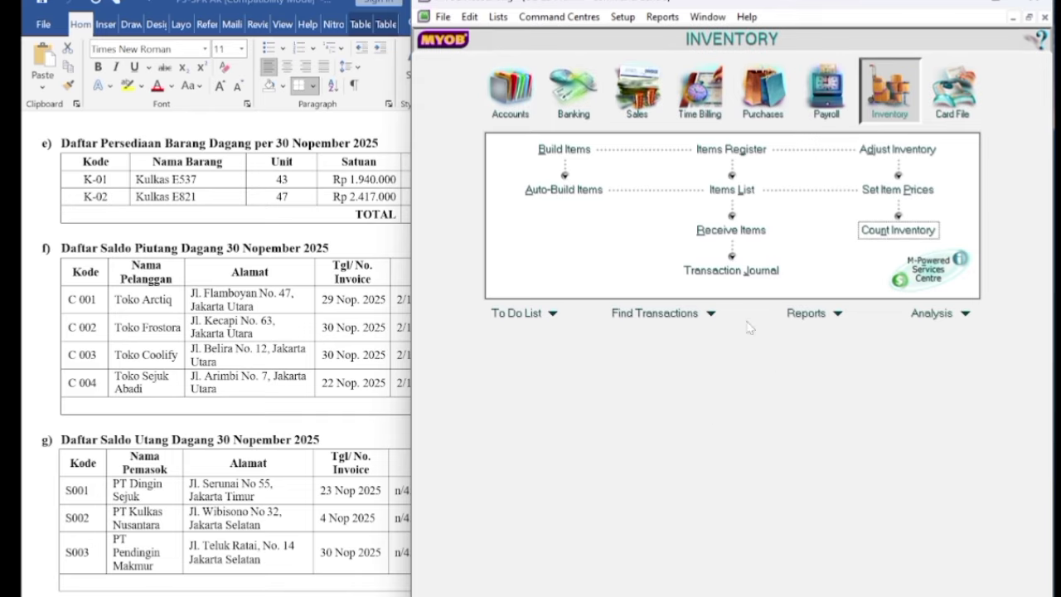
{"action": "left_click", "coordinate": [510, 112]}
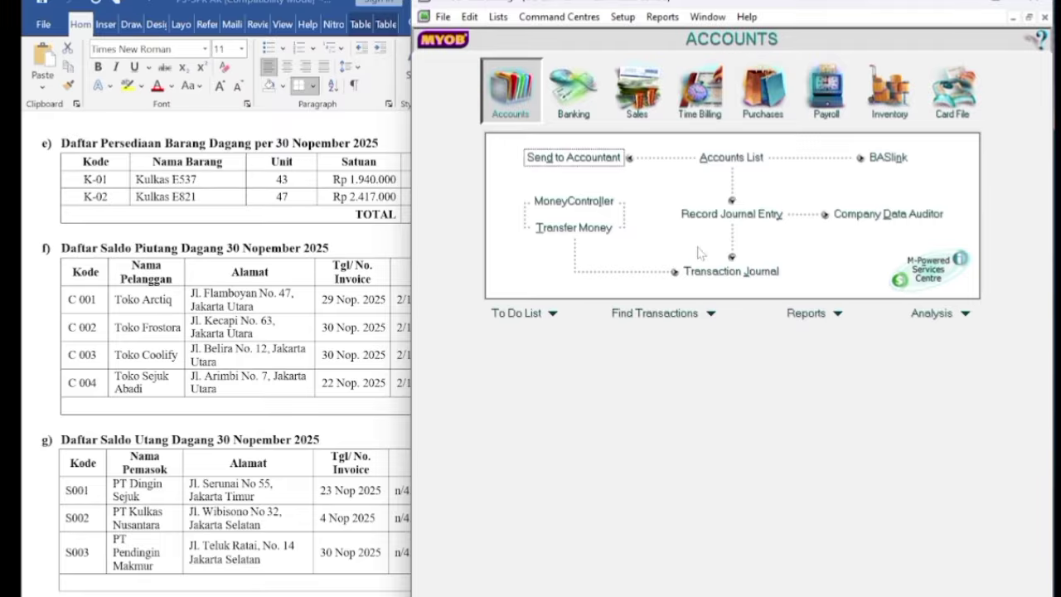
Start the Company Data Auditor, pass the reconciliation page, and run the transaction review checks.
{"action": "left_click", "coordinate": [866, 218]}
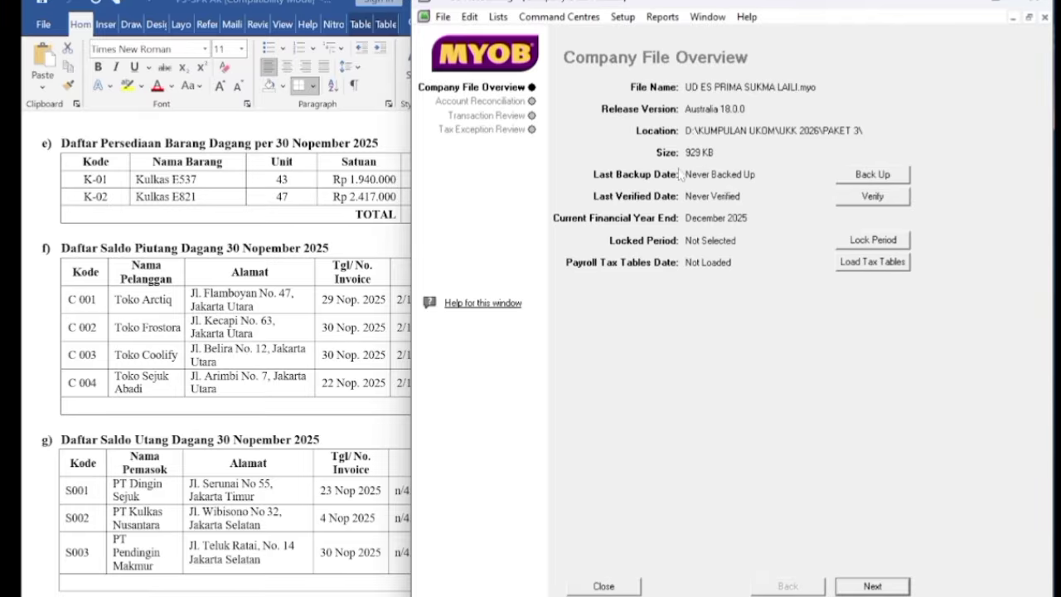
{"action": "left_click", "coordinate": [873, 586]}
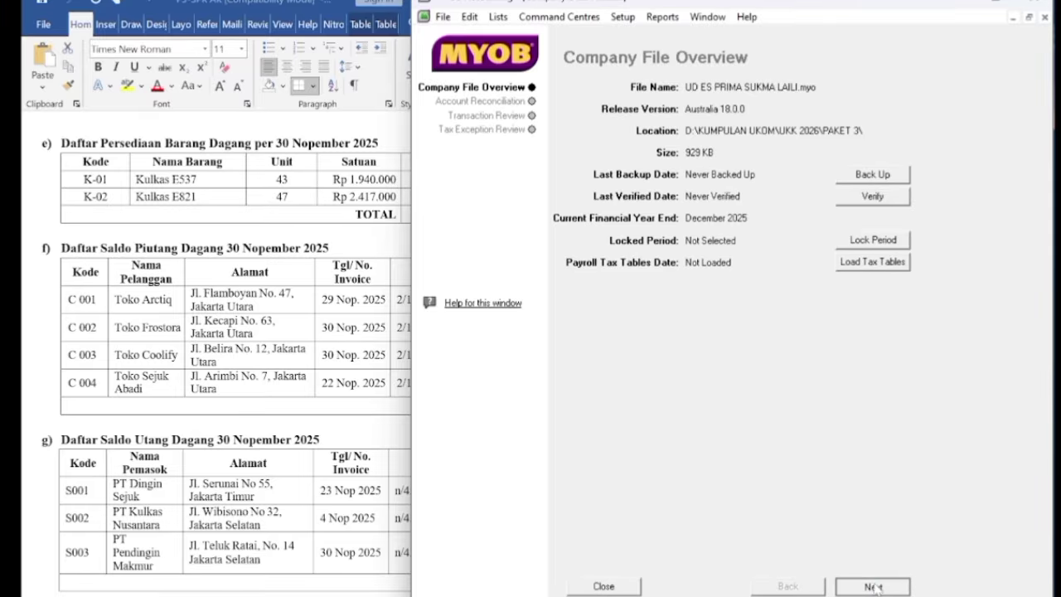
{"action": "left_click", "coordinate": [863, 587]}
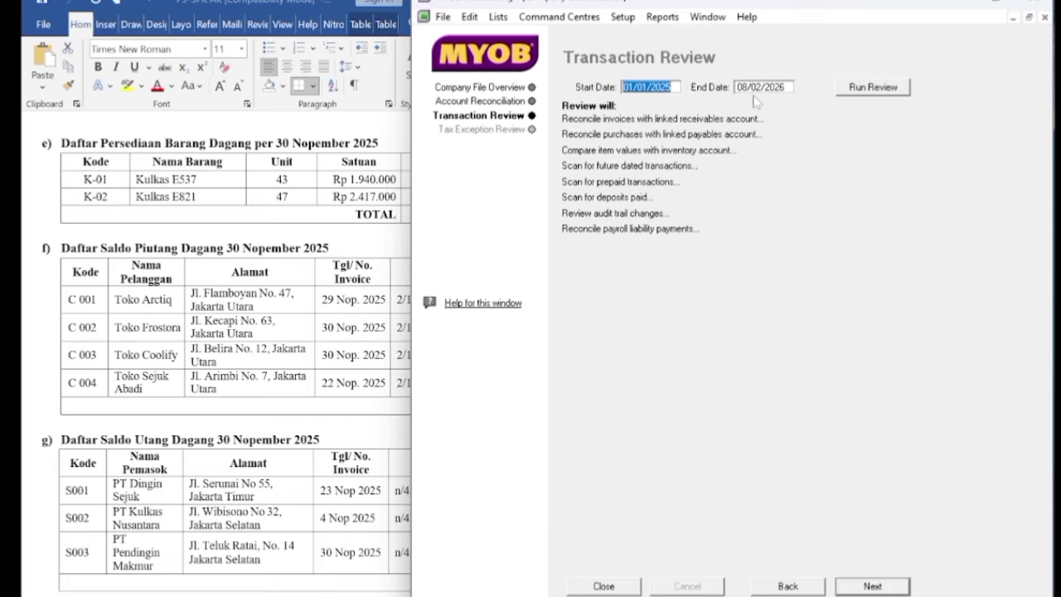
{"action": "left_click", "coordinate": [879, 91]}
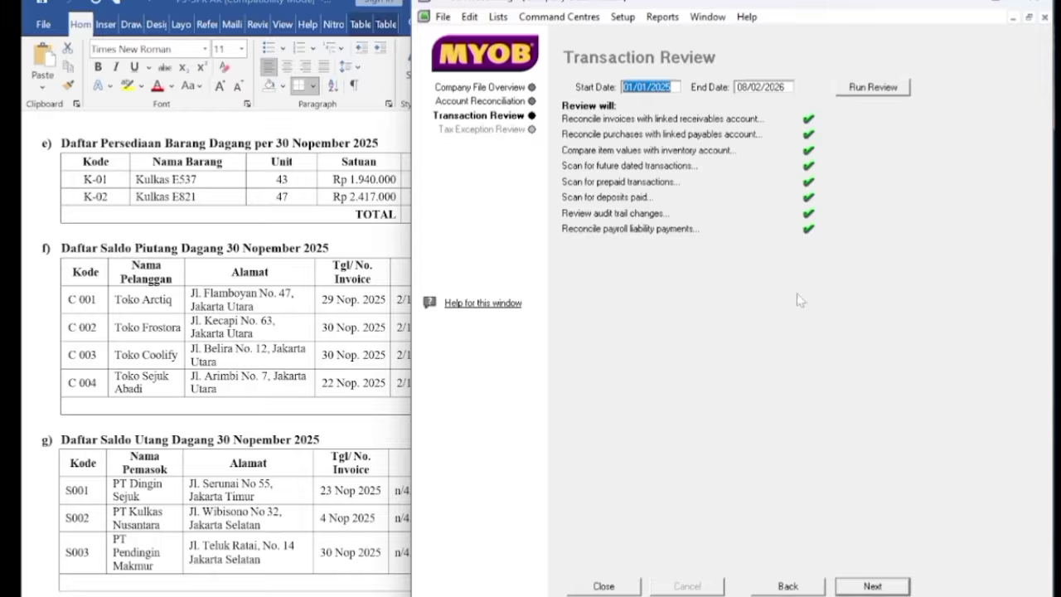
Run the tax exception review, finish the audit without printing the summary, and return to Word.
{"action": "left_click", "coordinate": [847, 589]}
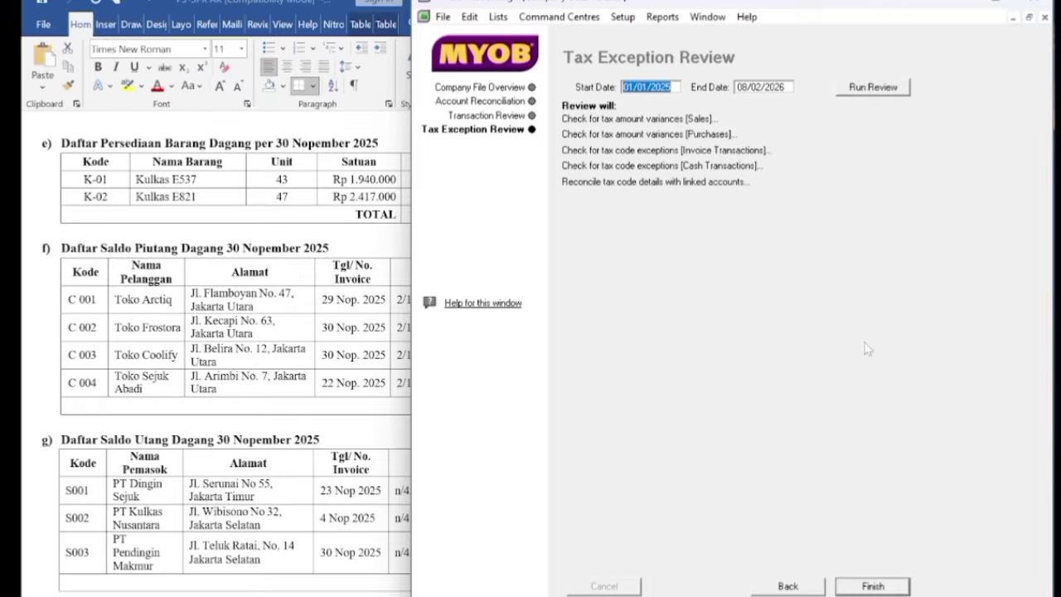
{"action": "left_click", "coordinate": [891, 92]}
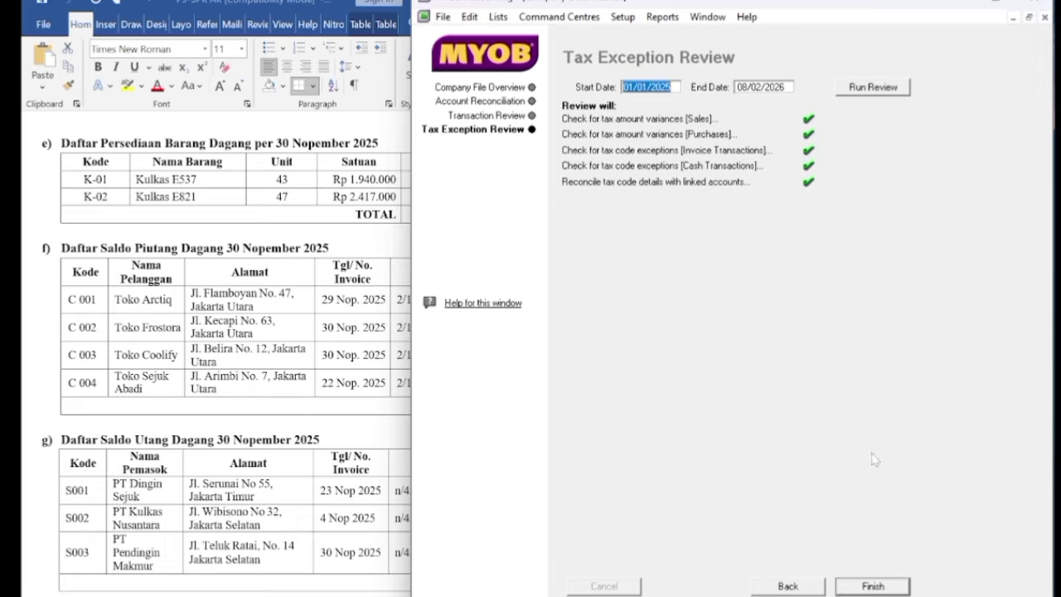
{"action": "left_click", "coordinate": [873, 585]}
{"action": "left_click", "coordinate": [686, 402]}
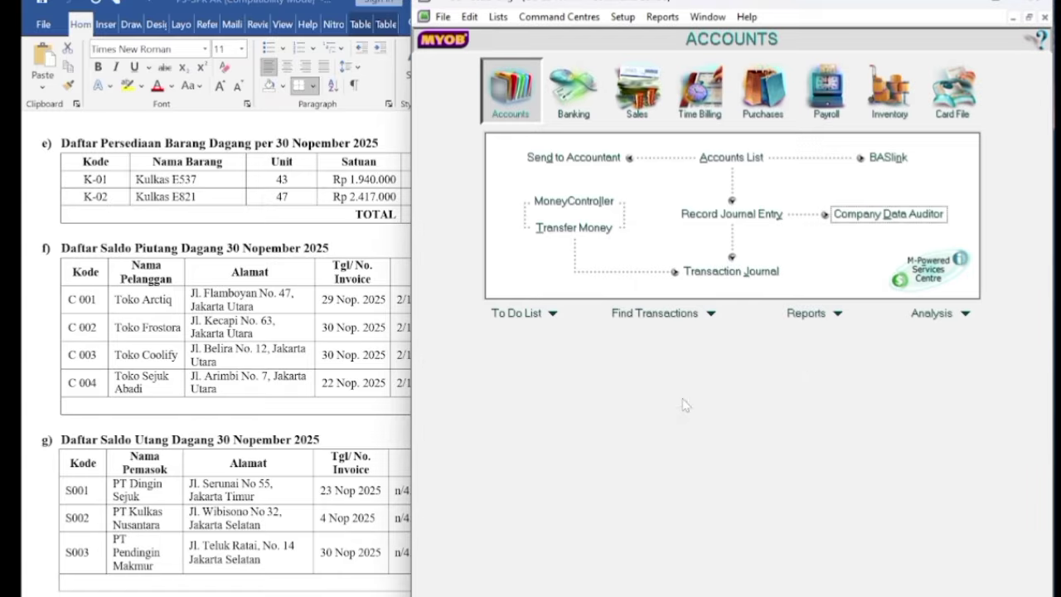
{"action": "left_click", "coordinate": [372, 246]}
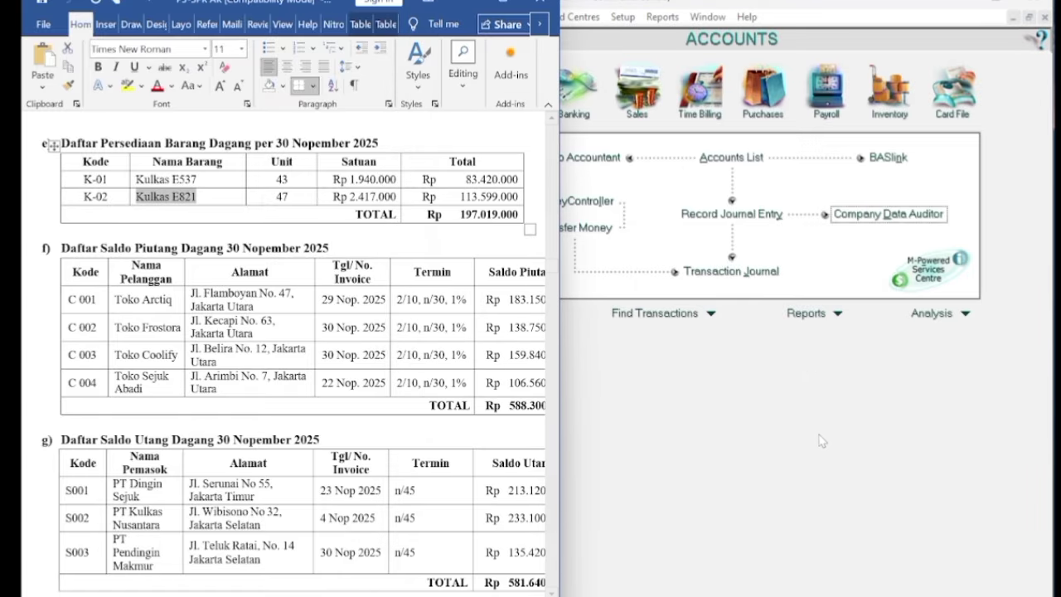